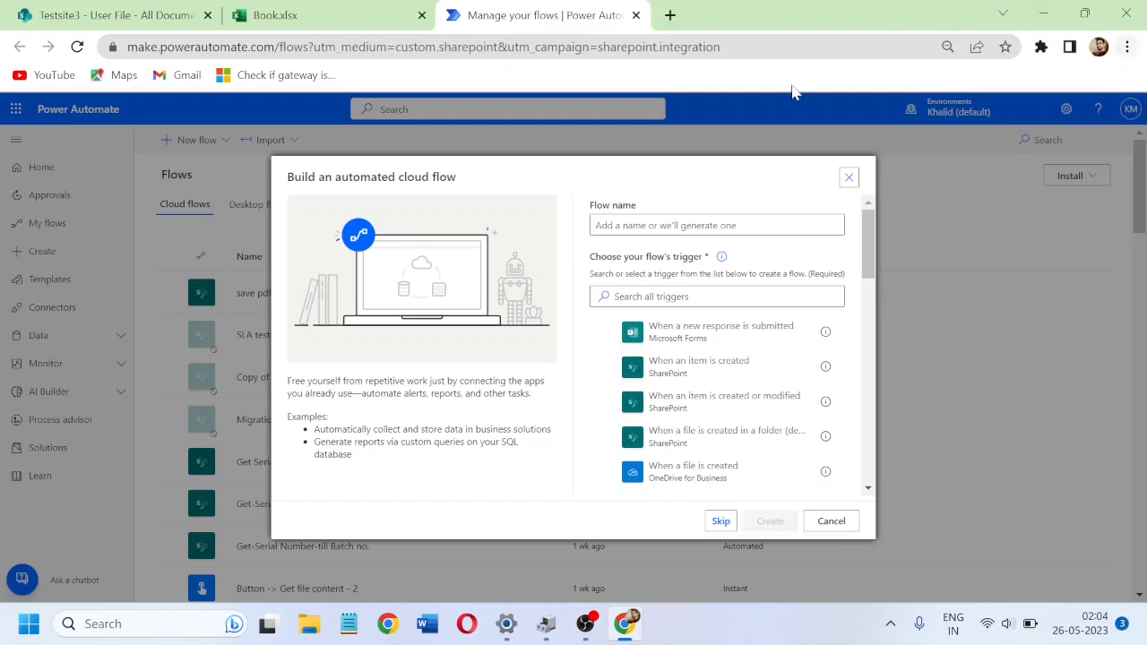
Step: Name the new automated cloud flow "Get Serial Number"
click(708, 225)
text(Ge)
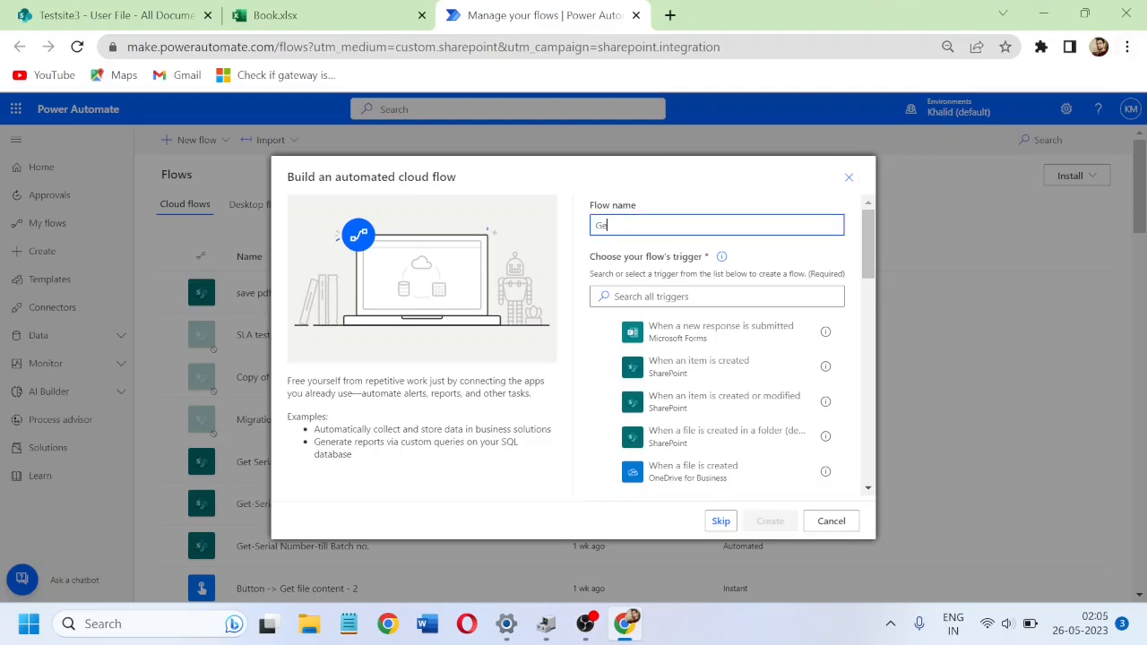
text(t Serial Number)
Step: Find the SharePoint trigger "When a file is created (properties only)" and create the flow with it
click(692, 296)
text(When a)
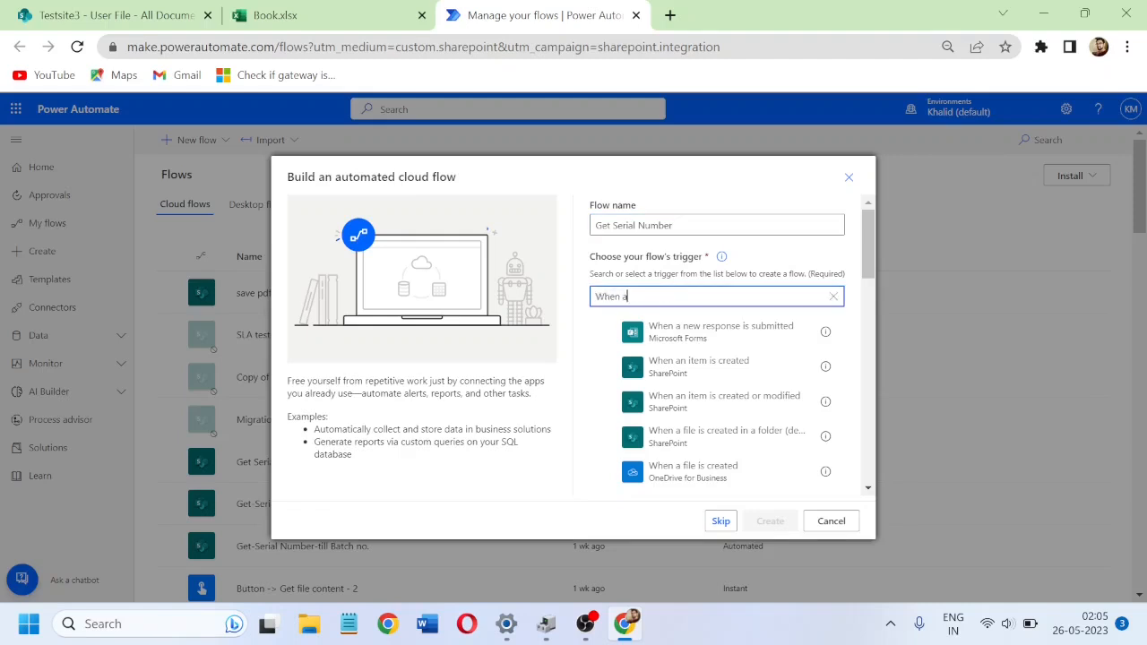
text( file)
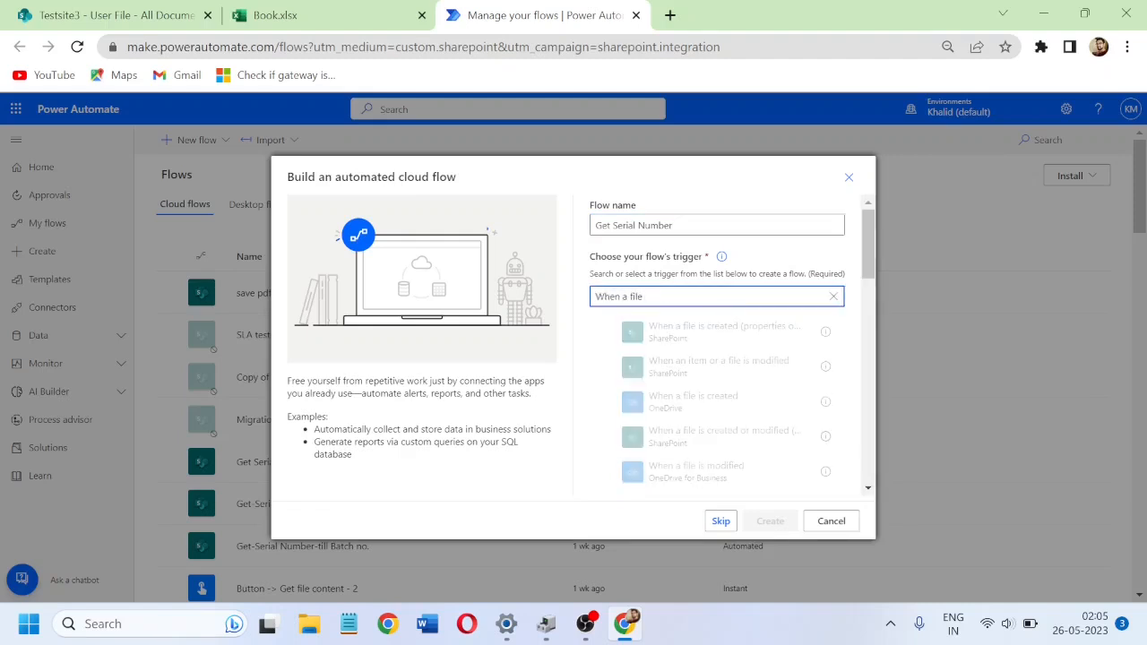
text( is created)
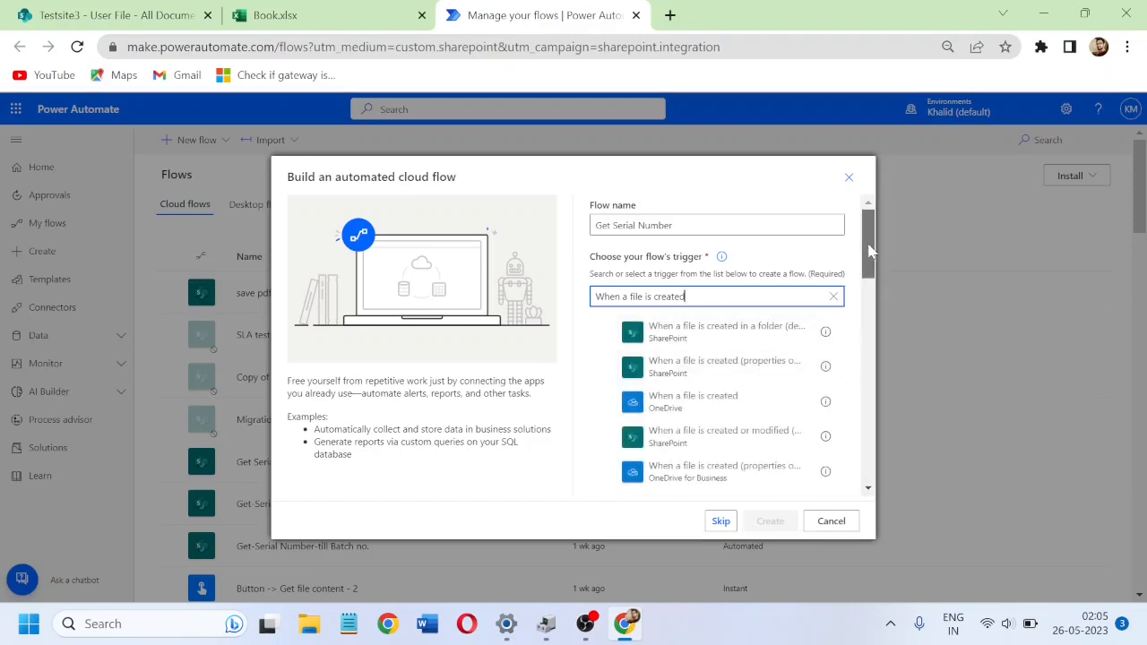
drag(871, 249, 870, 262)
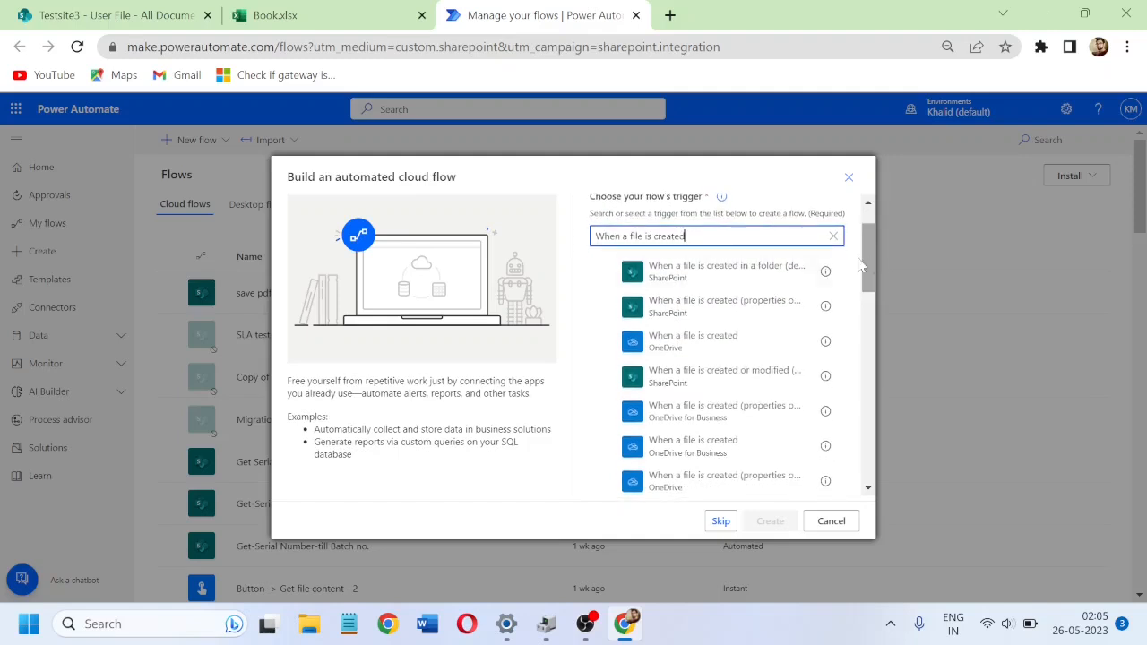
drag(867, 272, 870, 281)
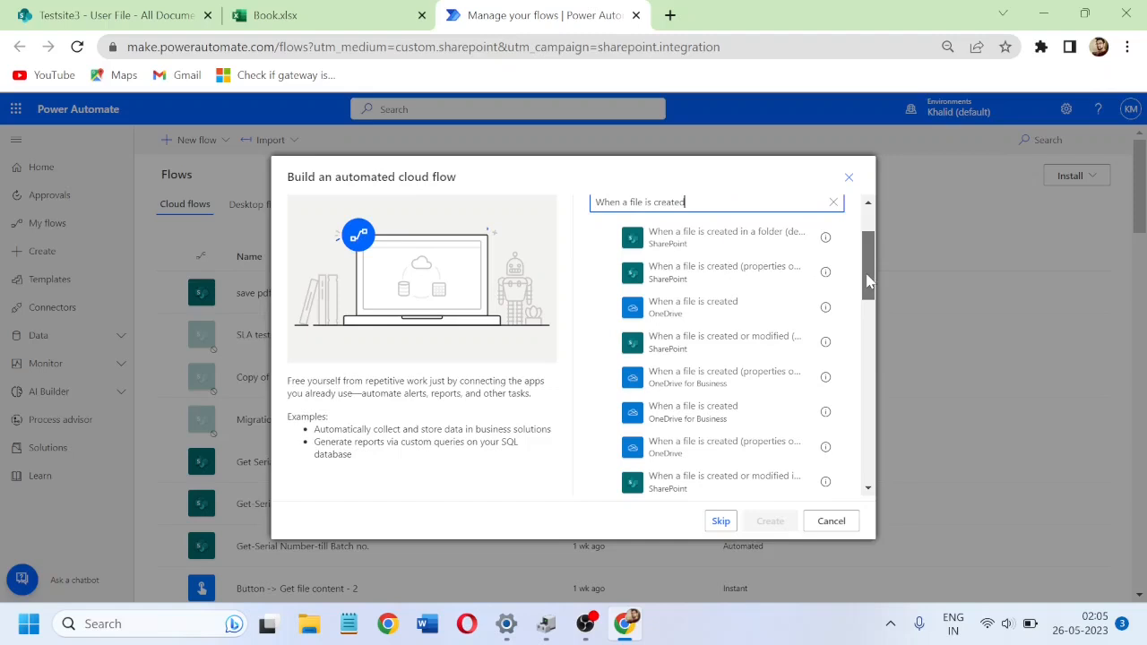
text(()
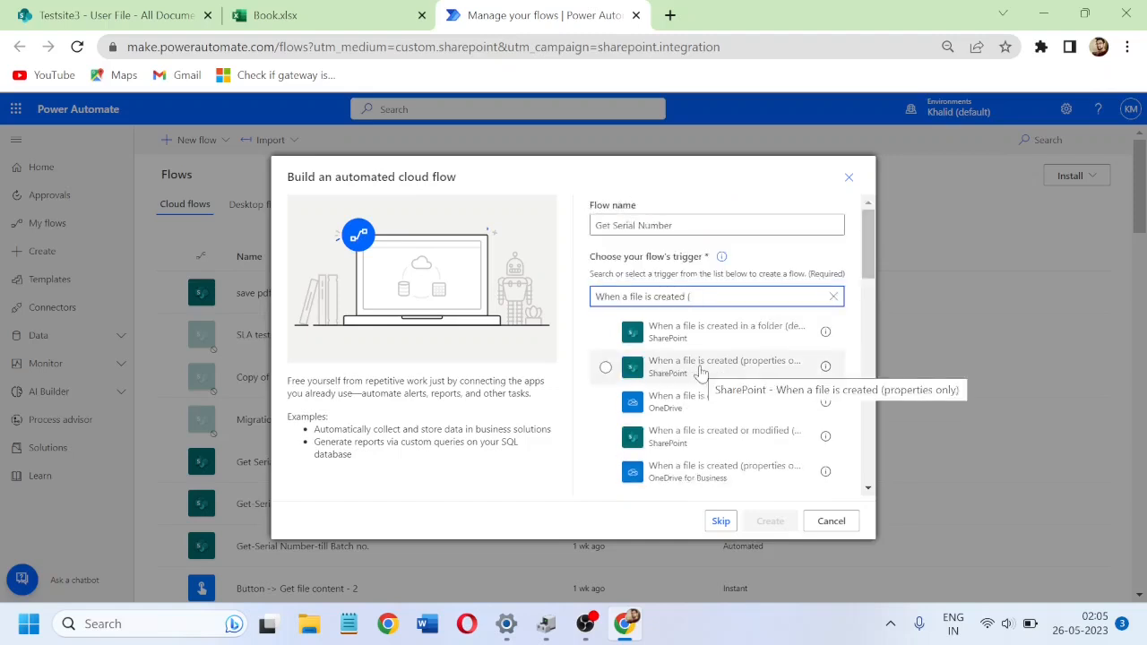
click(702, 370)
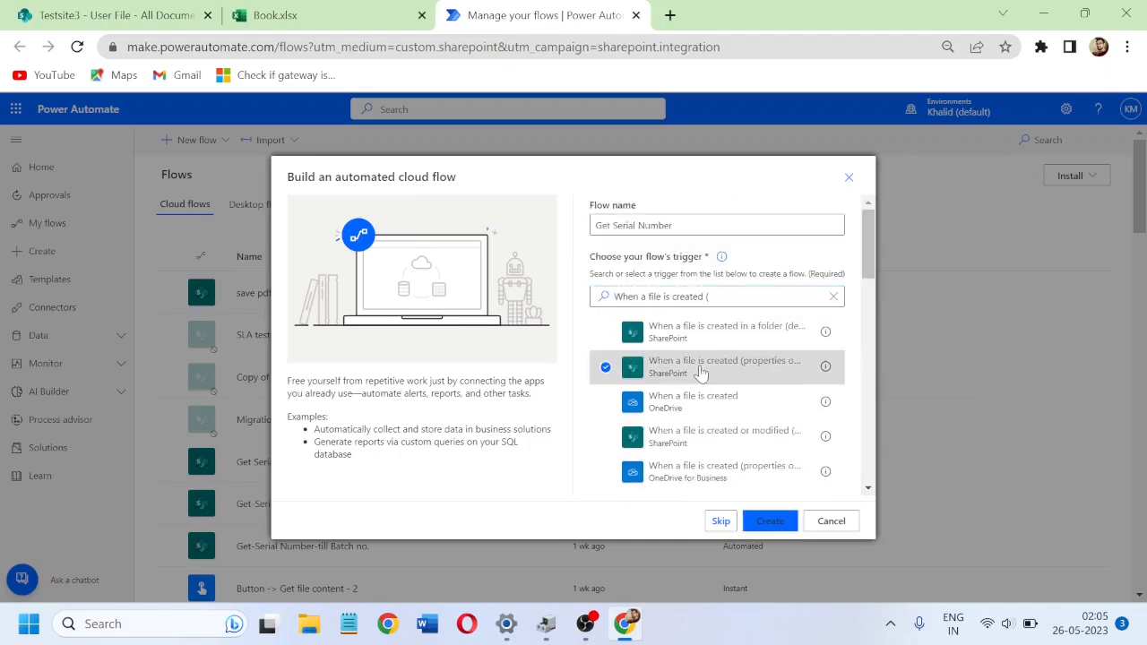
click(770, 524)
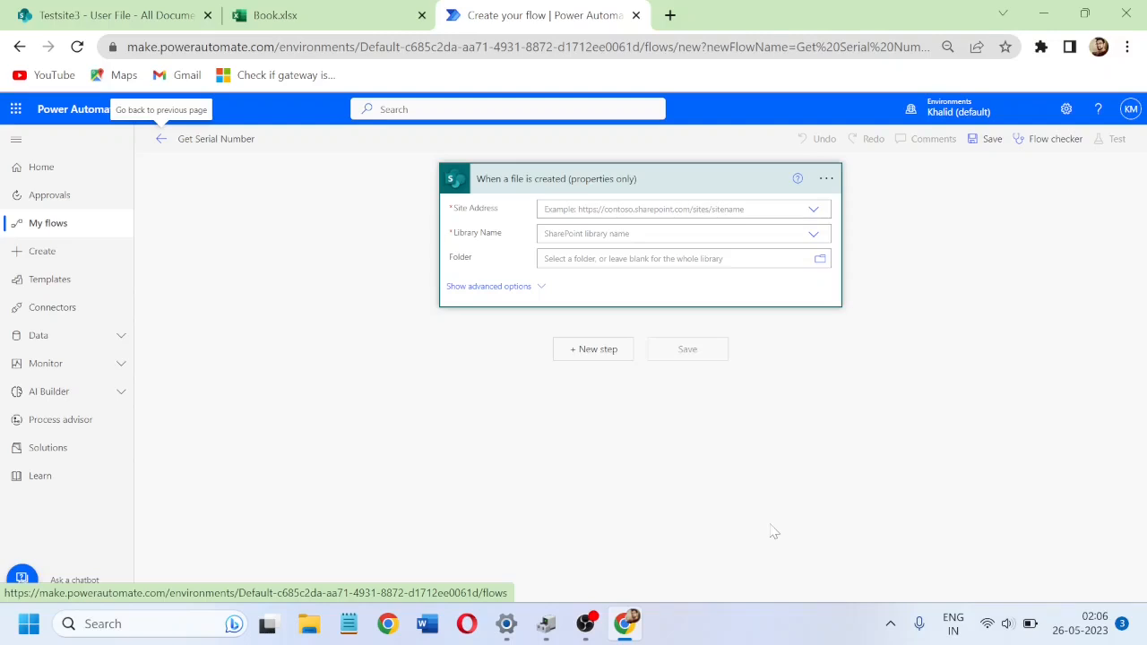
Step: Switch to the SharePoint site, view the folders in the Documents library and open the User File folder
click(127, 16)
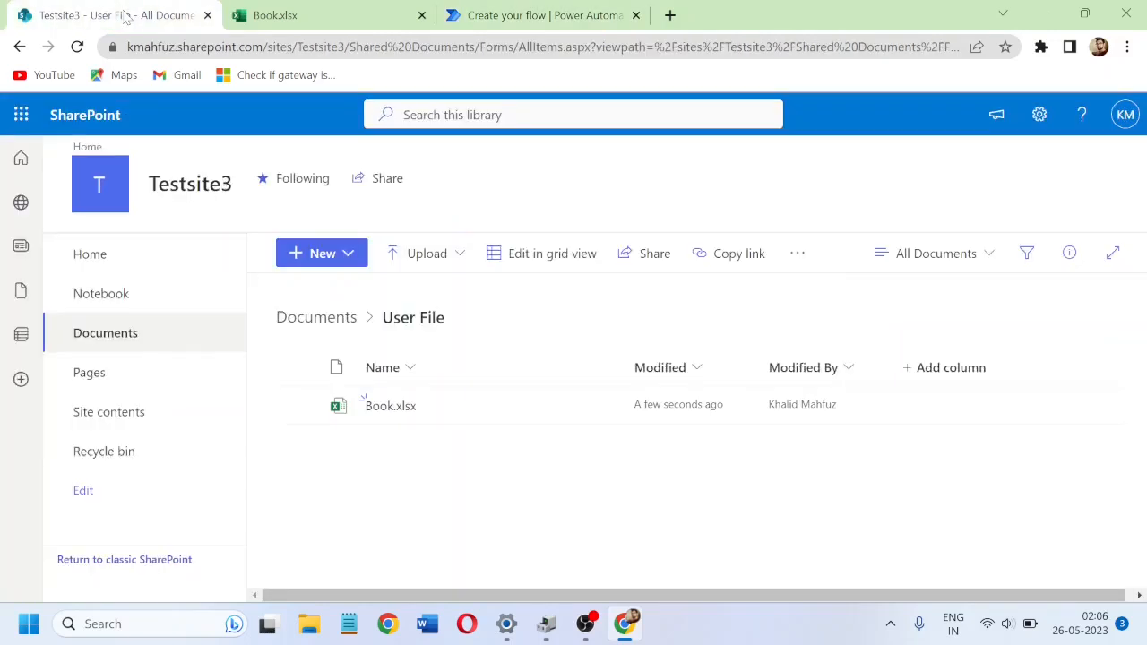
click(332, 324)
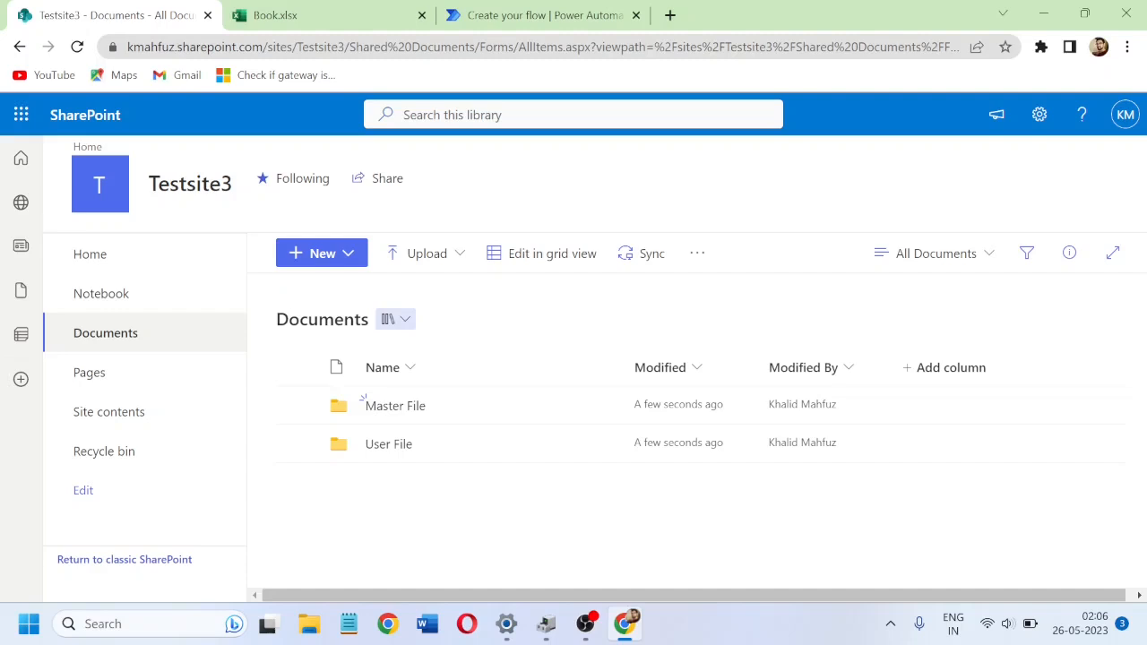
click(383, 448)
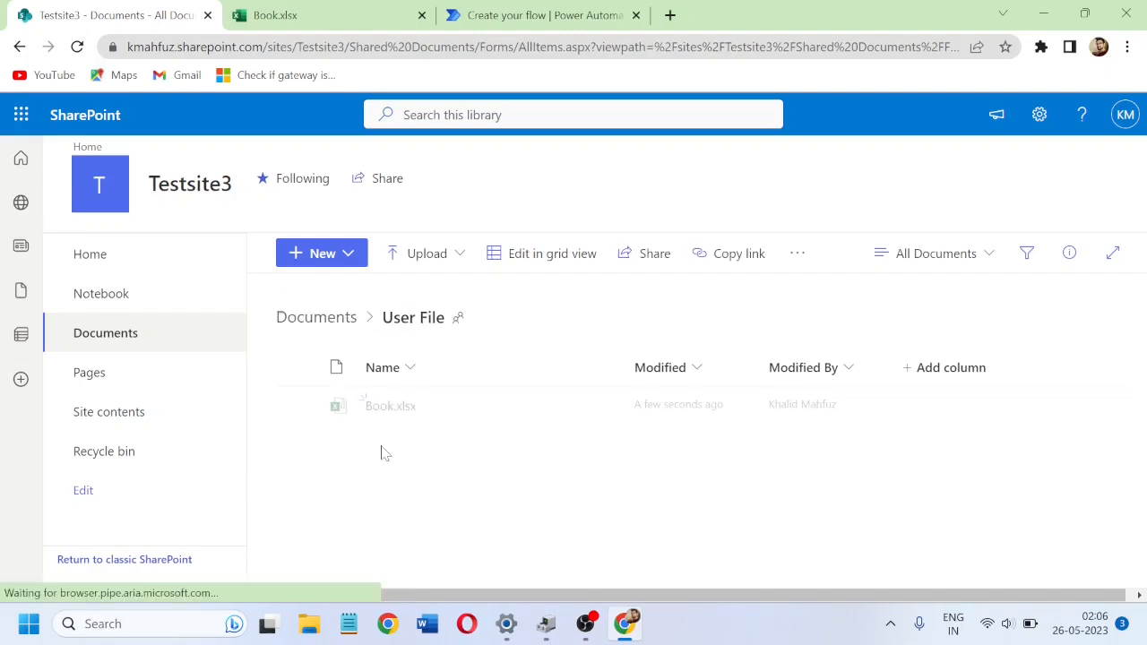
Step: Switch to the Book.xlsx workbook in Excel and review its SerialNumber and Name columns
click(310, 19)
click(210, 316)
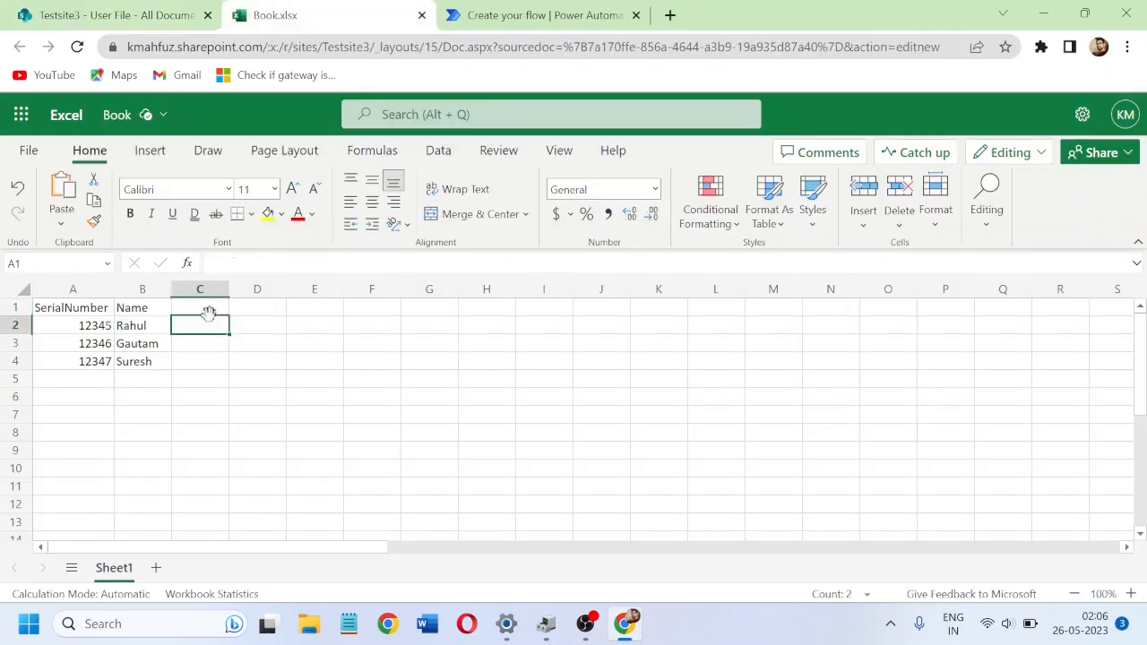
key(Left)
key(Left)
key(Up)
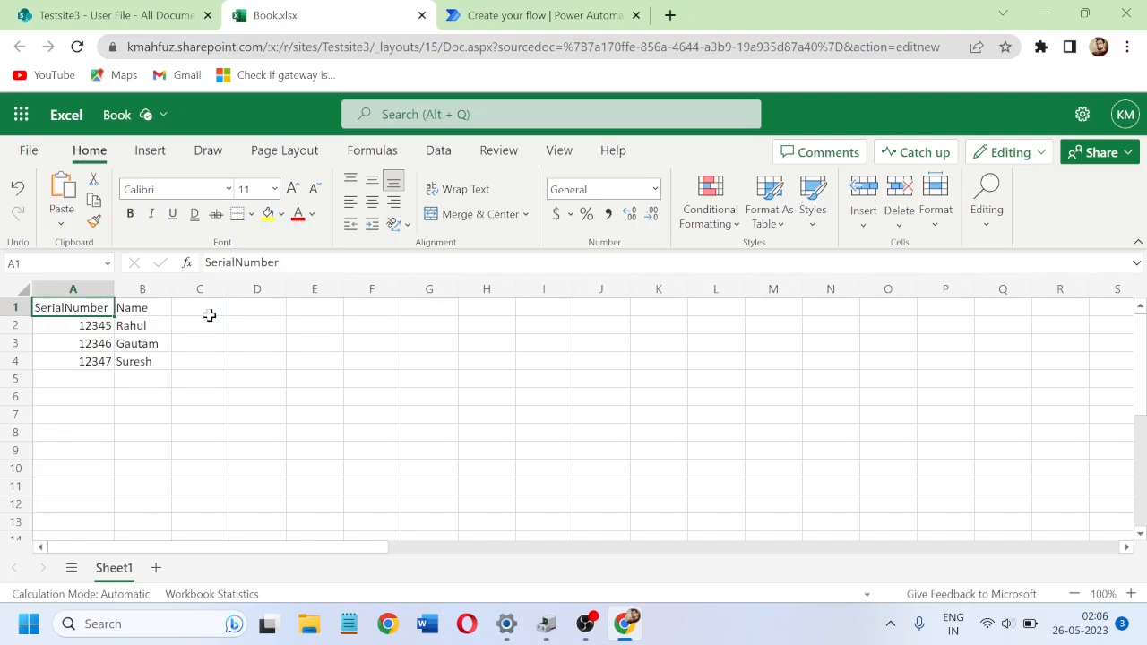
key(Down)
key(Up)
key(Right)
key(Down)
key(Down)
key(Up)
key(Up)
key(Left)
Step: Format the range A1:B4 as a table with headers, using a blue Light table style
key(shift+Down)
key(shift+Down)
key(shift+Down)
key(shift+Right)
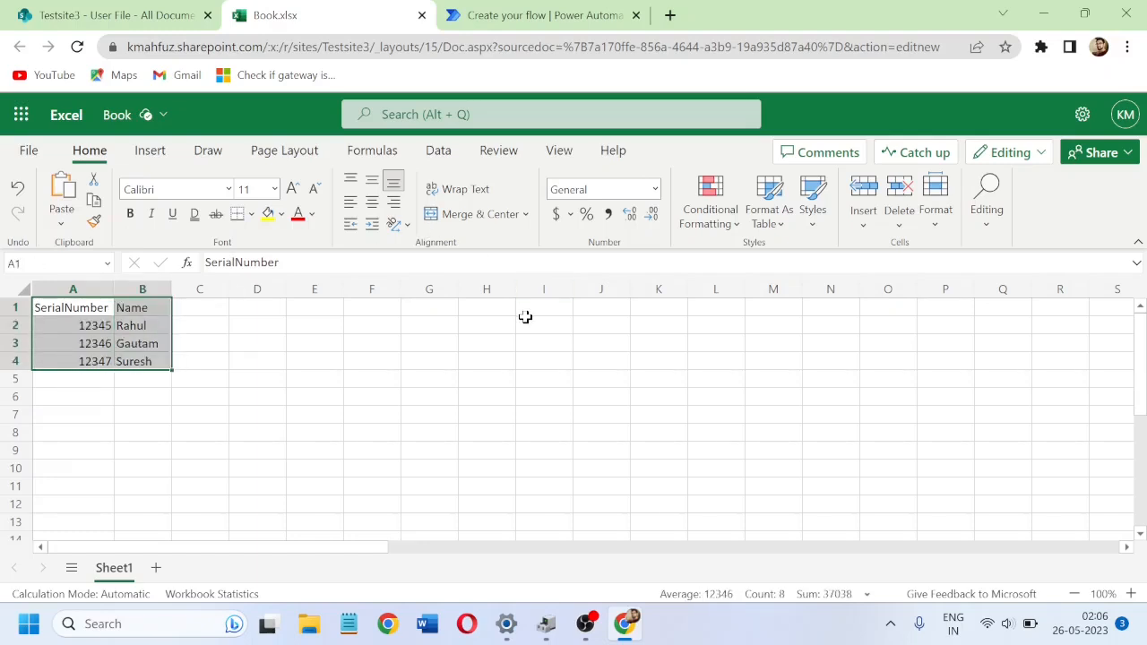
click(781, 226)
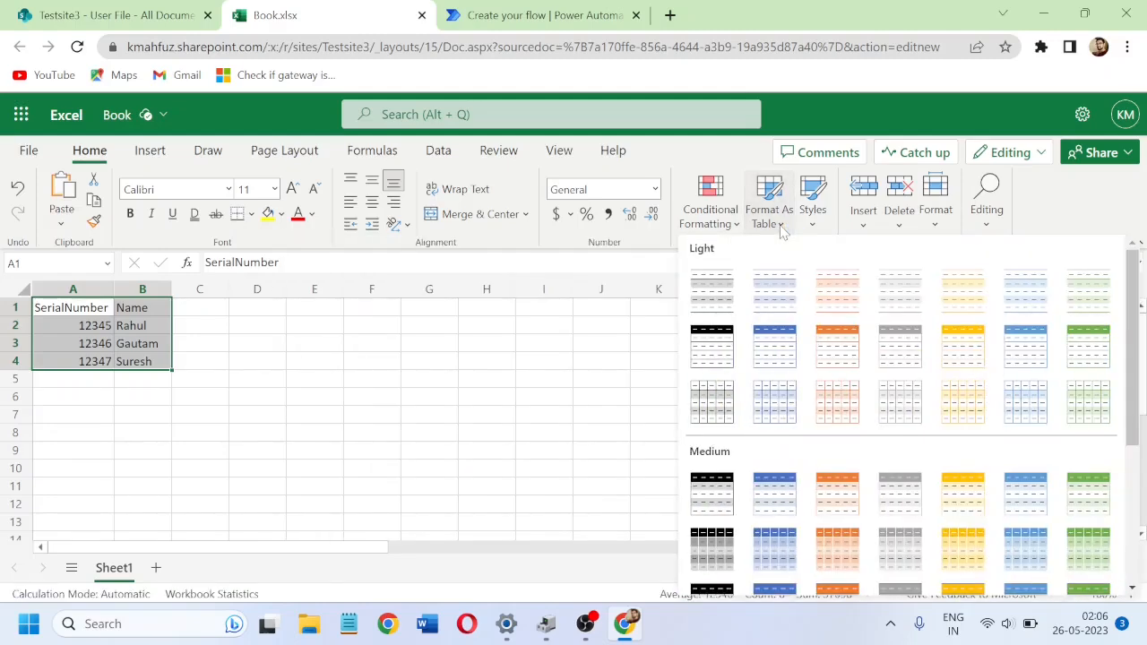
click(780, 344)
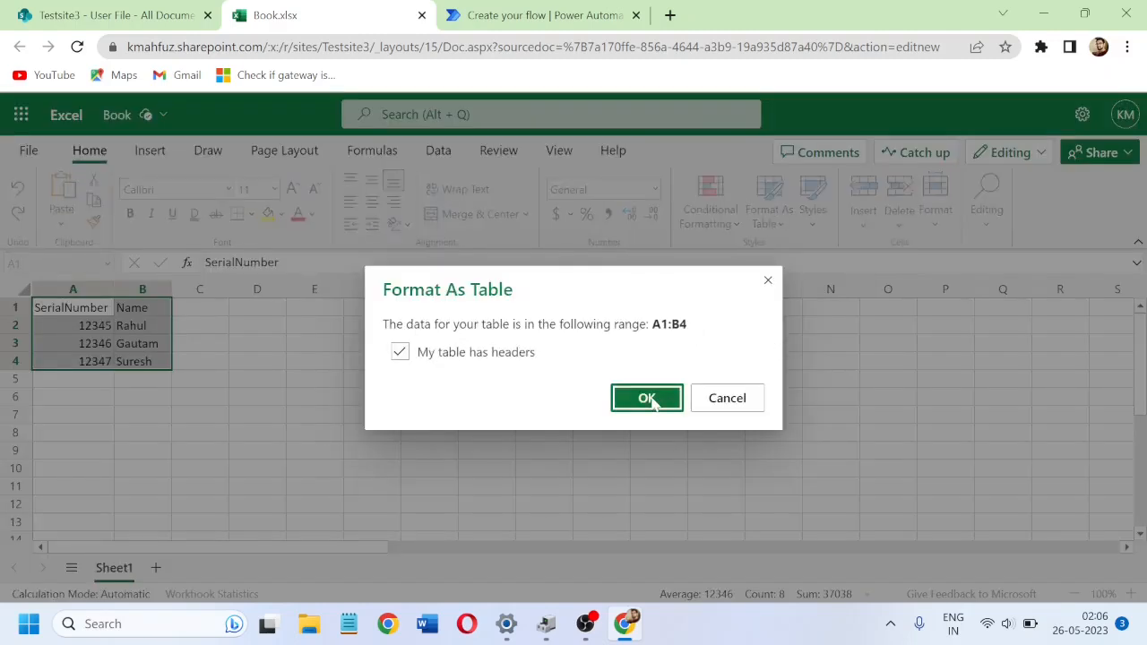
click(652, 401)
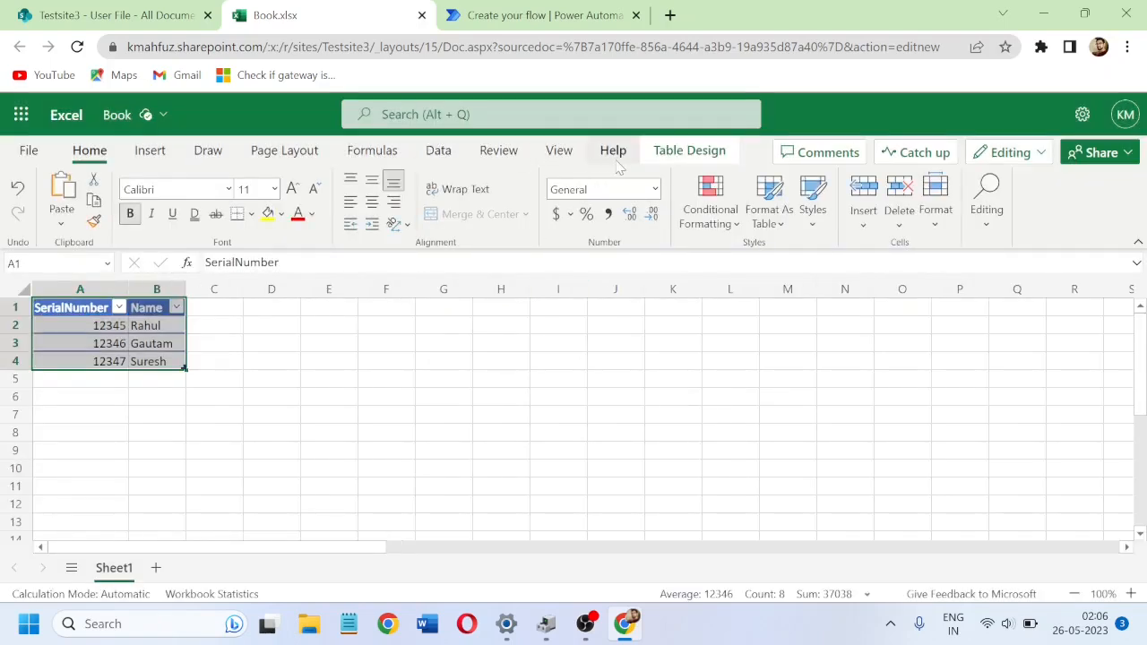
Step: Check the table's name in its design properties
click(687, 158)
click(20, 179)
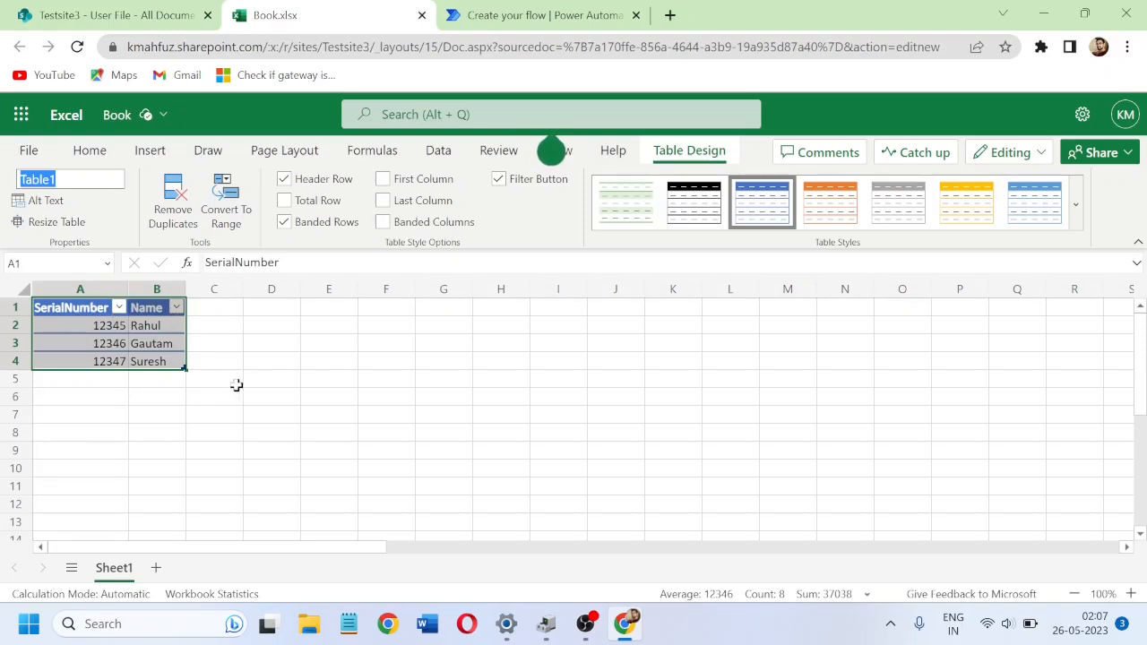
click(262, 348)
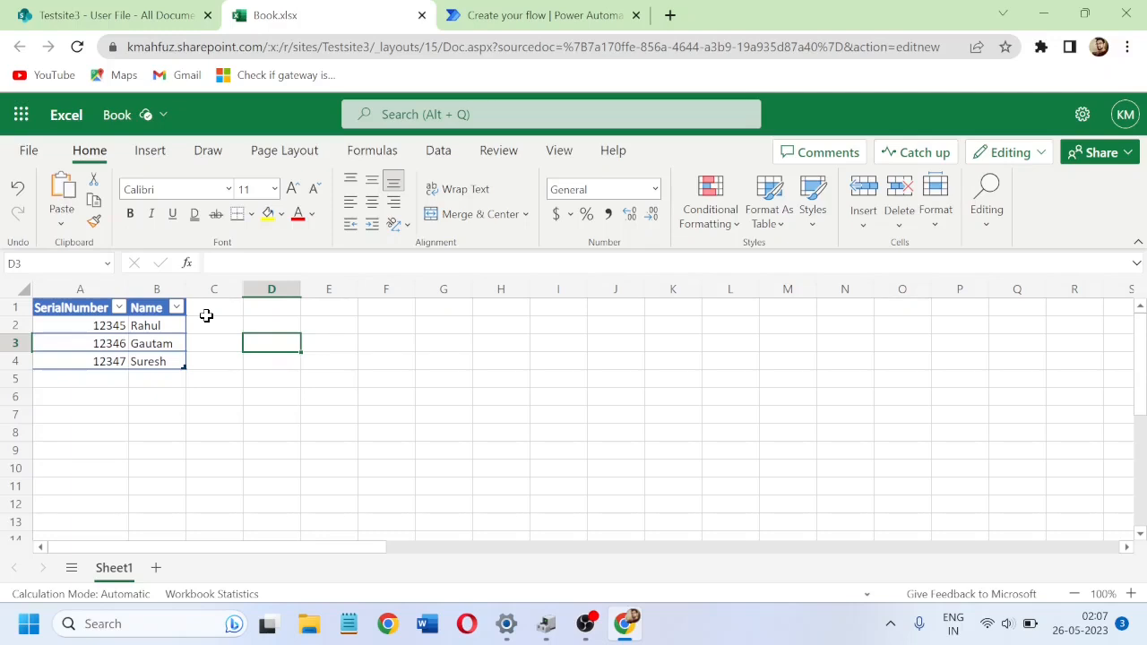
Step: Close the user workbook and create a new Excel workbook in the Master File folder of the SharePoint Documents library
click(422, 15)
click(174, 18)
click(322, 321)
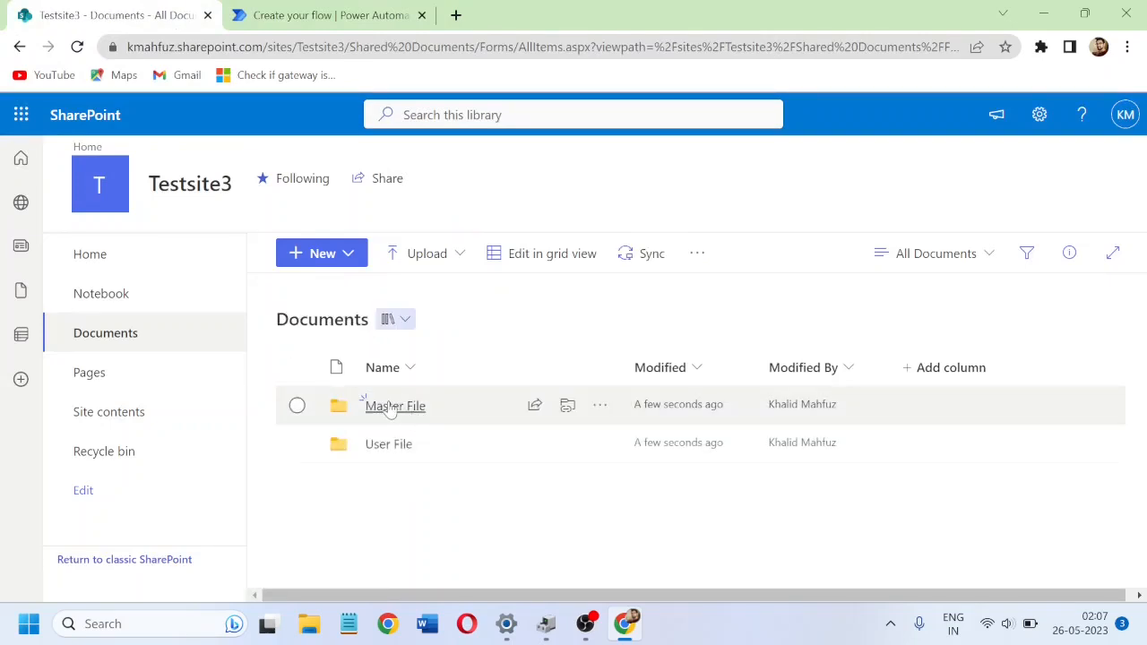
click(391, 409)
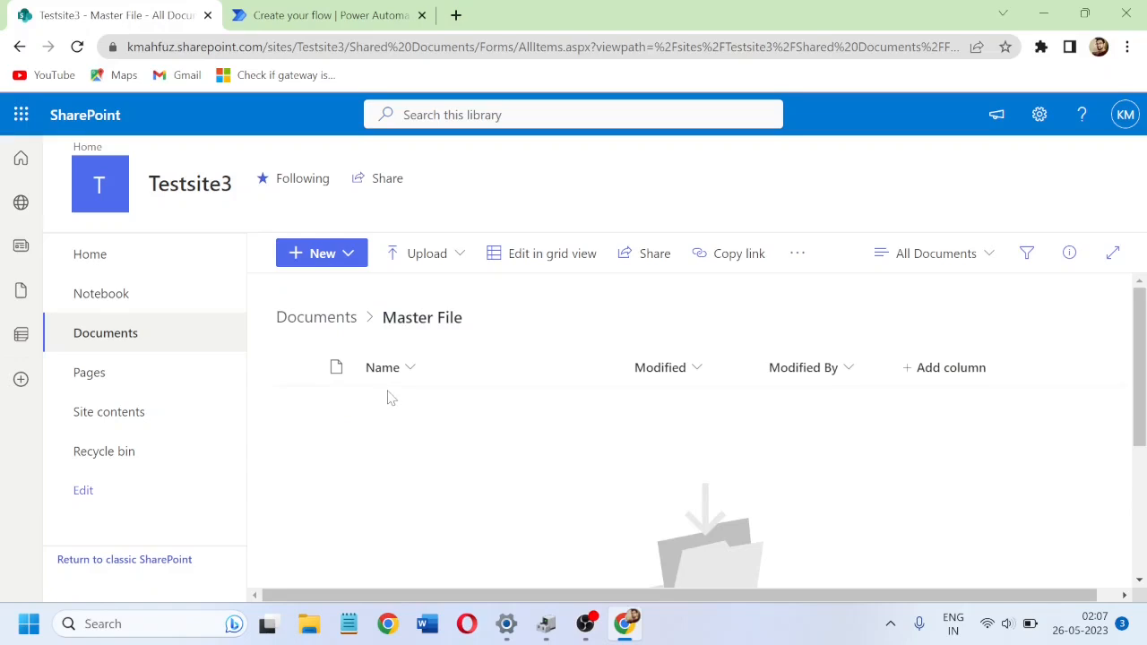
click(352, 260)
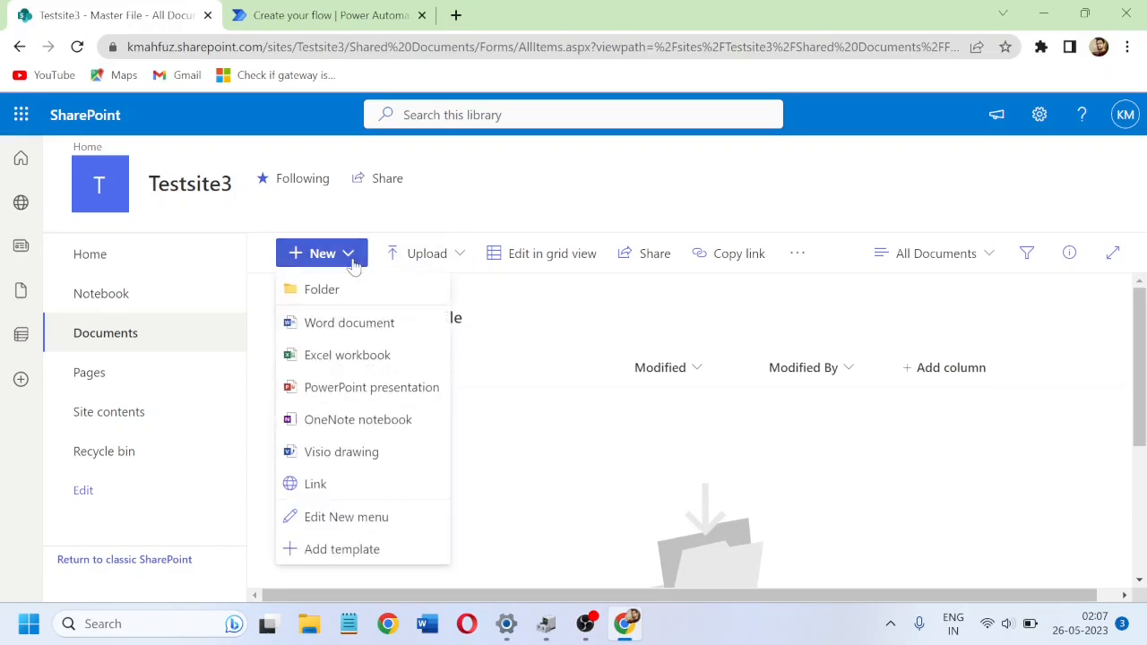
click(346, 358)
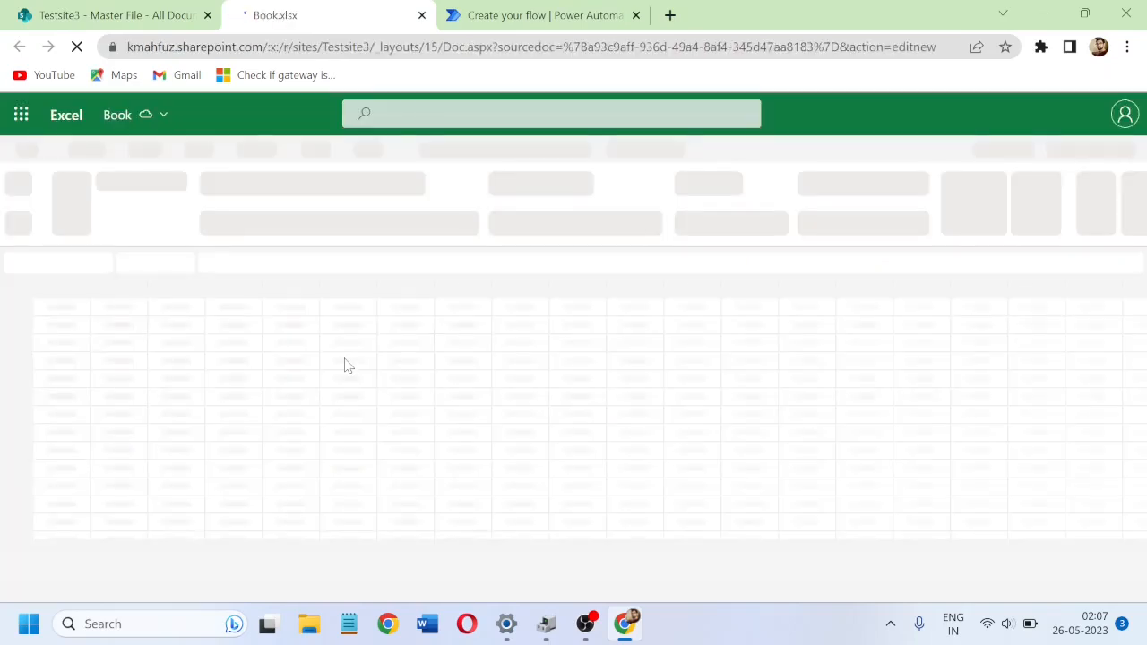
Step: Enter the column headers SerialNumber, State and City in cells A1 to C1
text(SerialNumner)
key(BackSpace)
key(BackSpace)
key(BackSpace)
text(ber)
key(Tab)
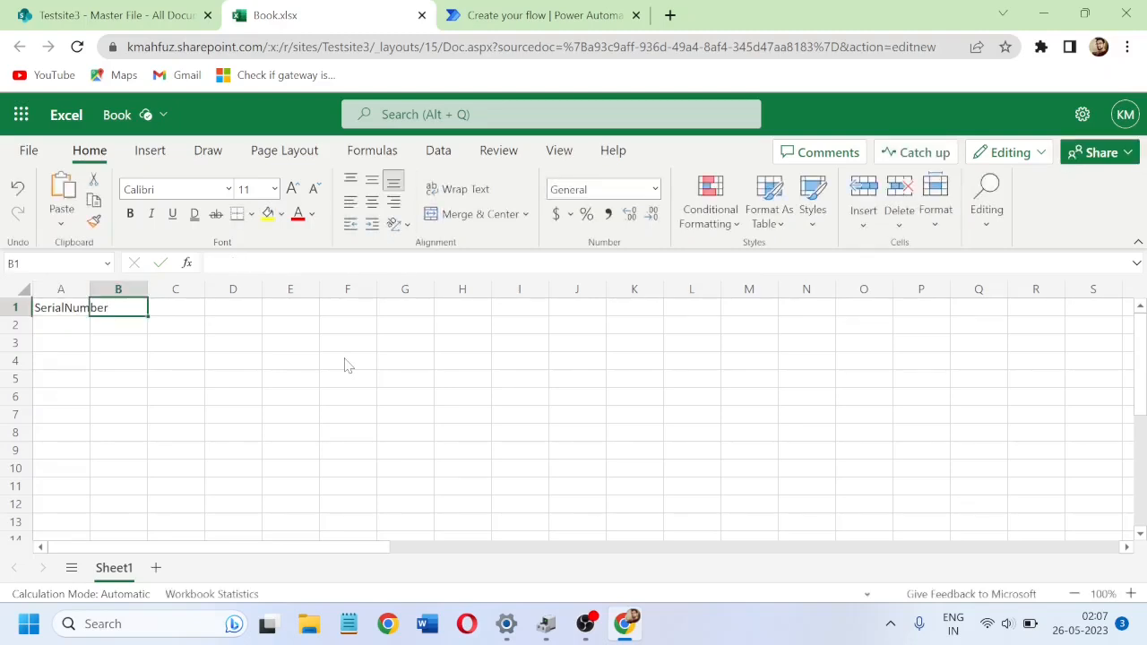
text(State)
key(Tab)
text(City)
key(Return)
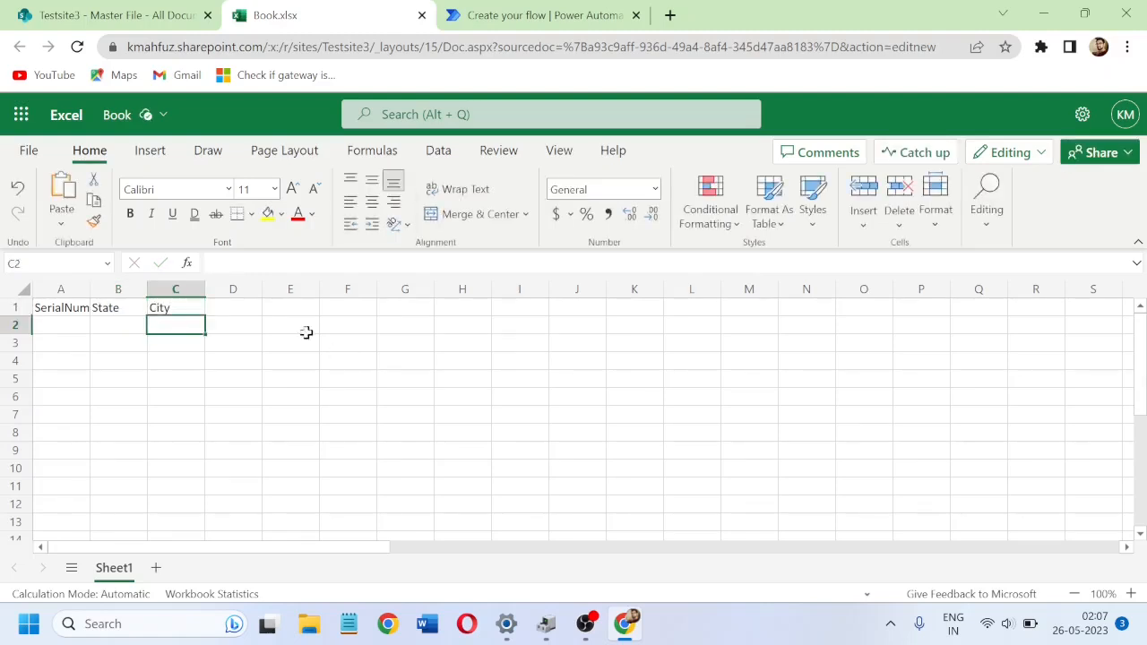
Step: Autofit the width of column A to the SerialNumber header
drag(90, 295, 90, 297)
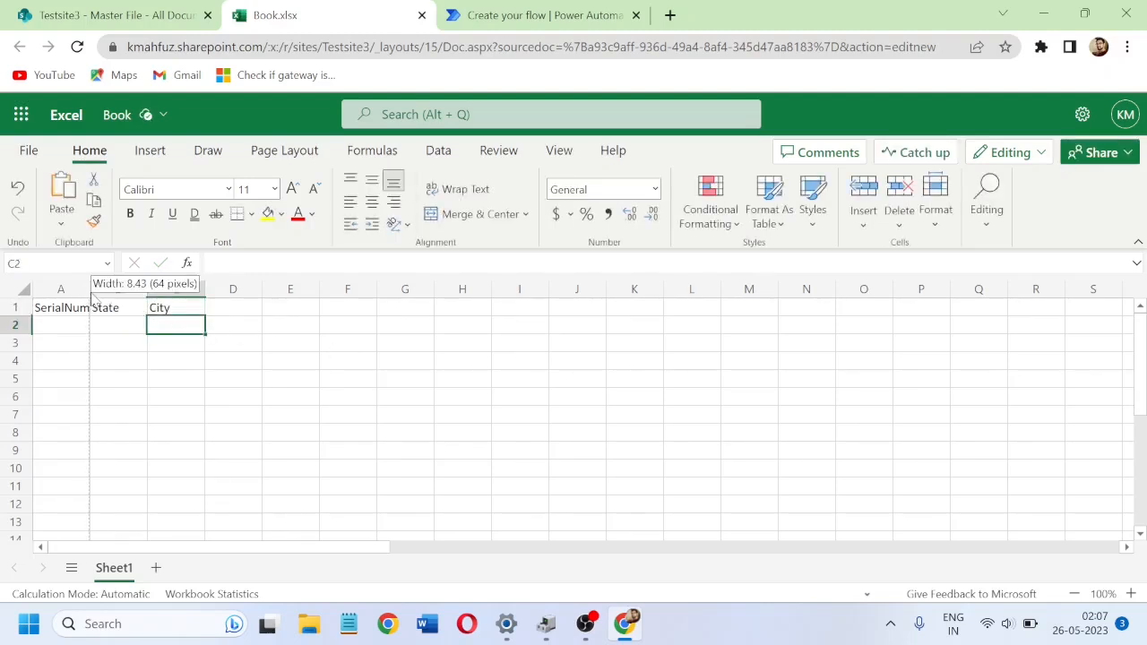
click(91, 293)
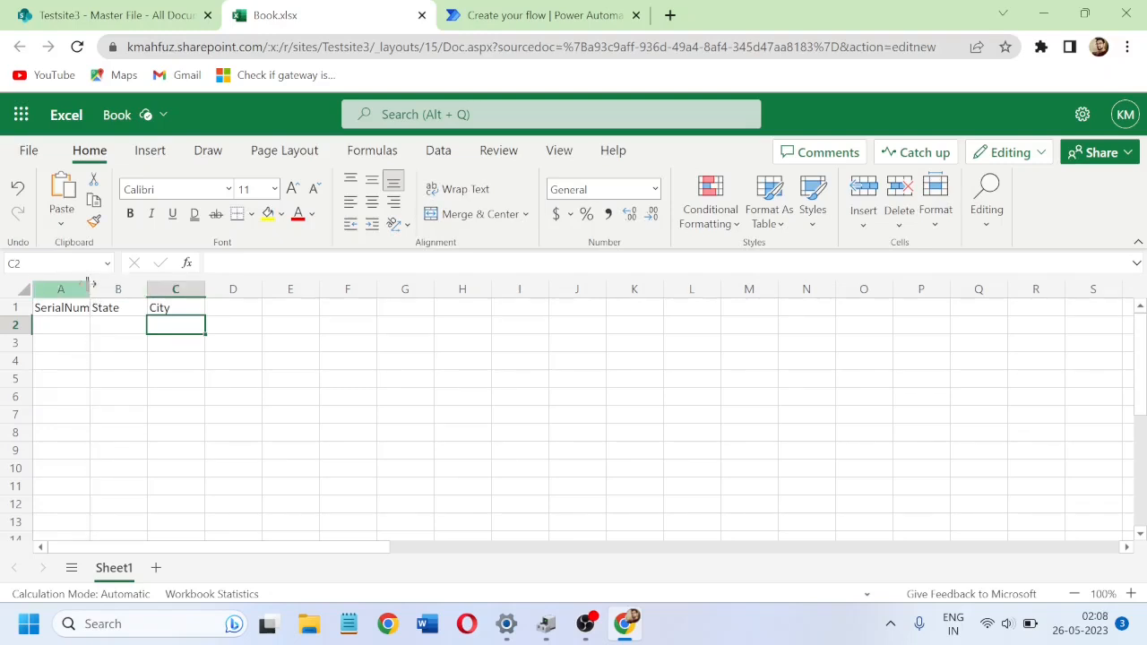
double_click(91, 285)
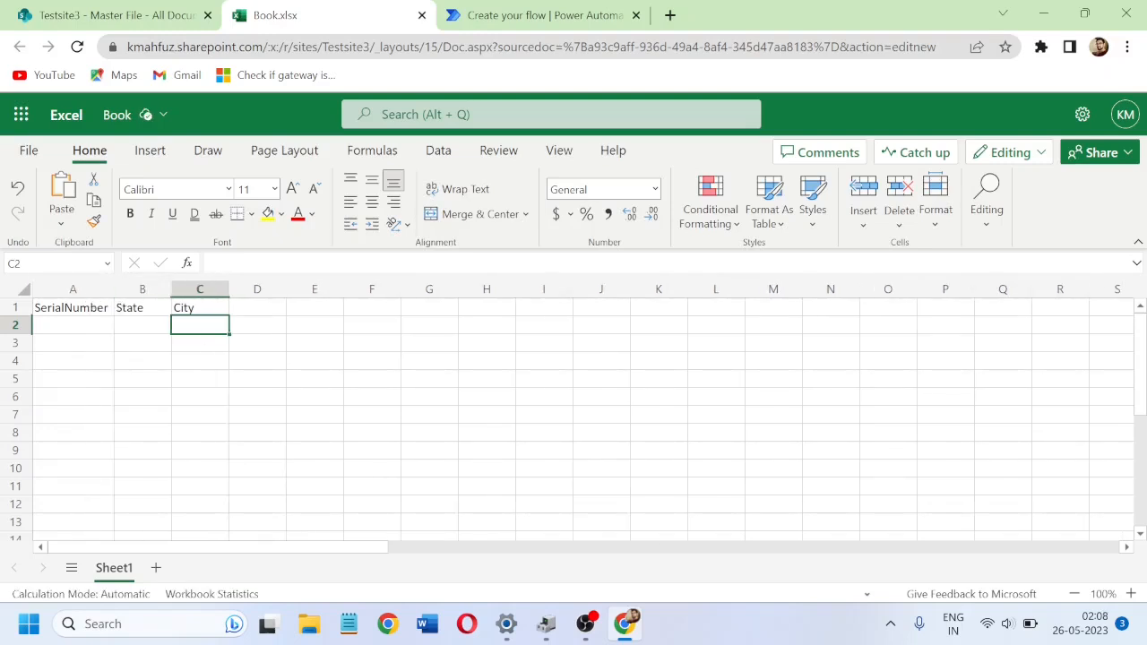
Step: Enter the serial numbers 12345, 12346, 12347, 12348 and 12349 in cells A2 to A6
click(65, 324)
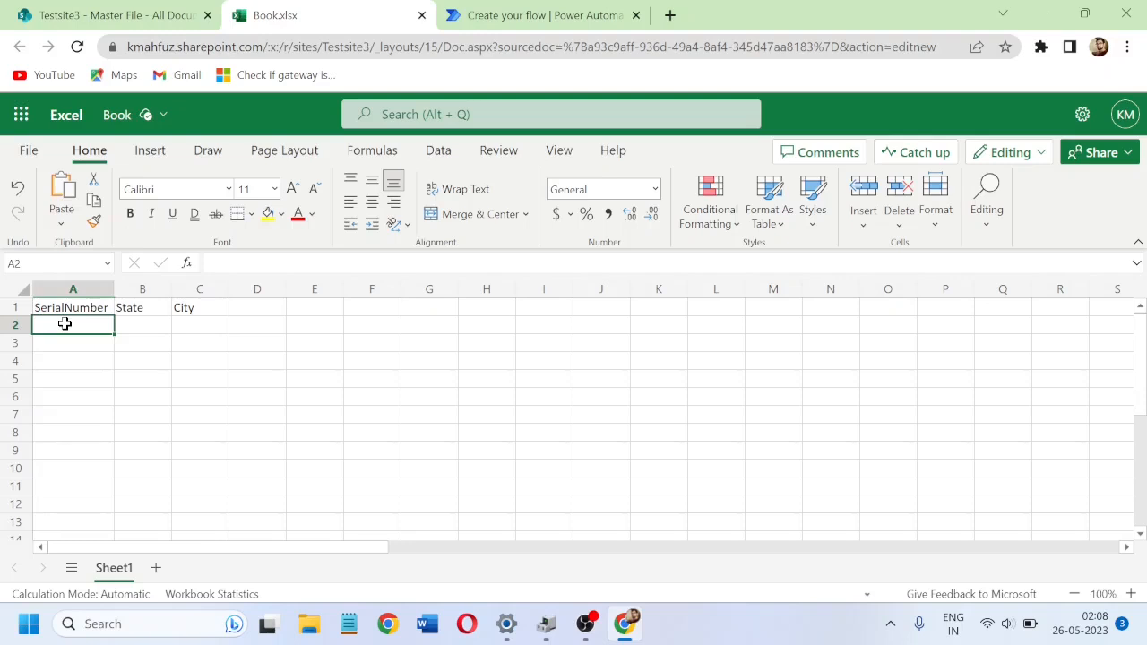
text(12345)
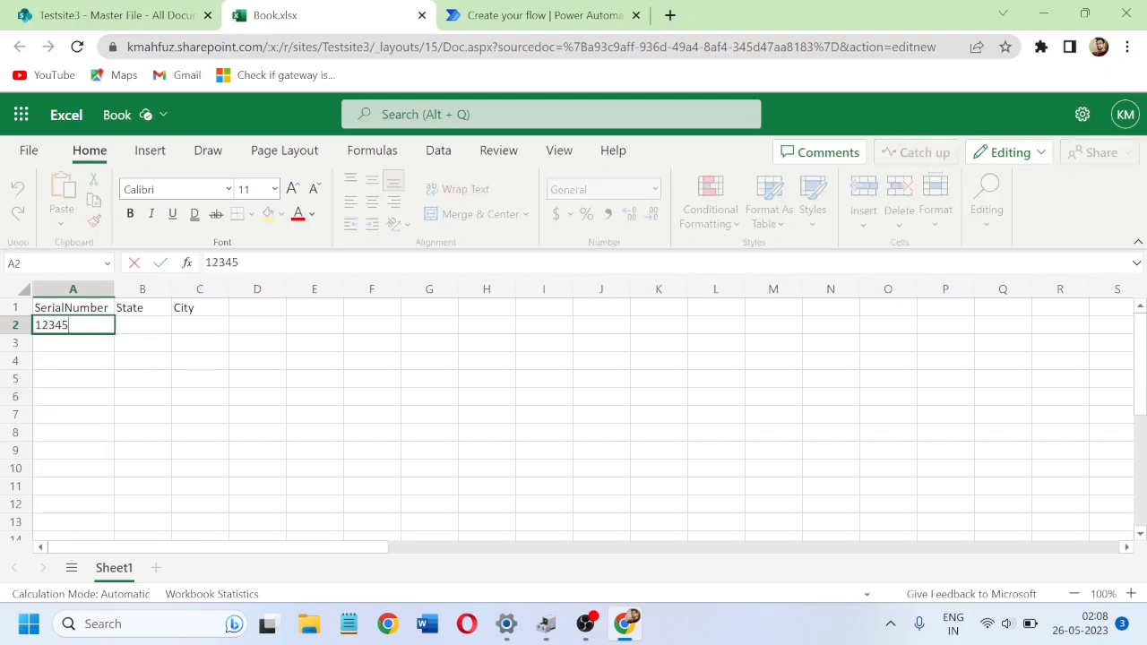
key(Return)
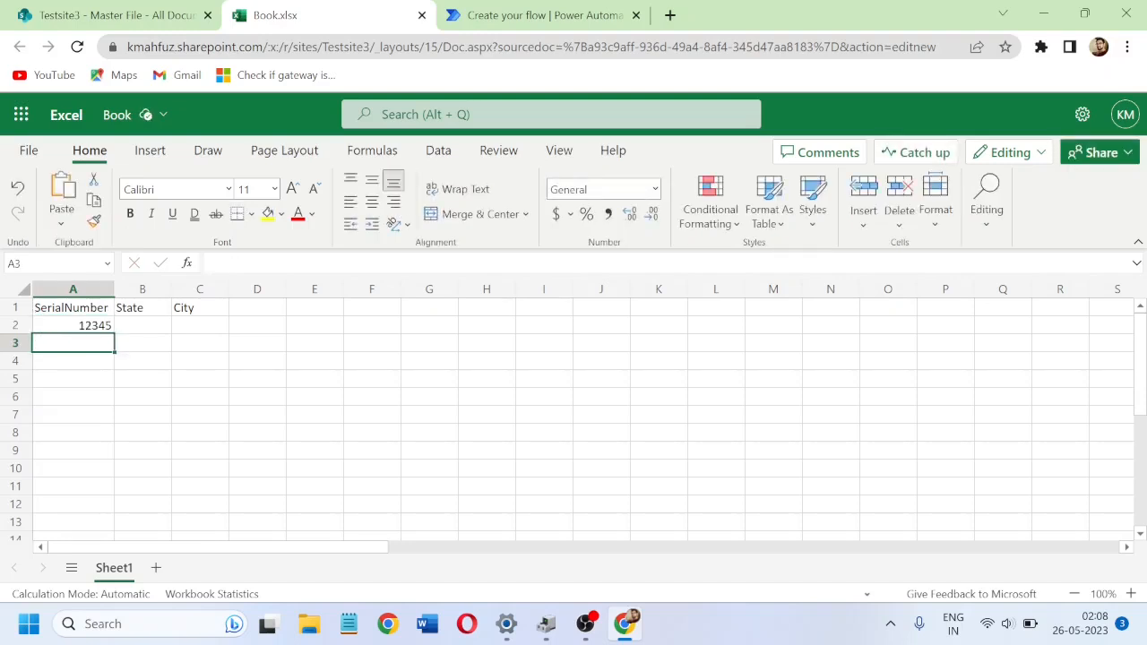
text(12346)
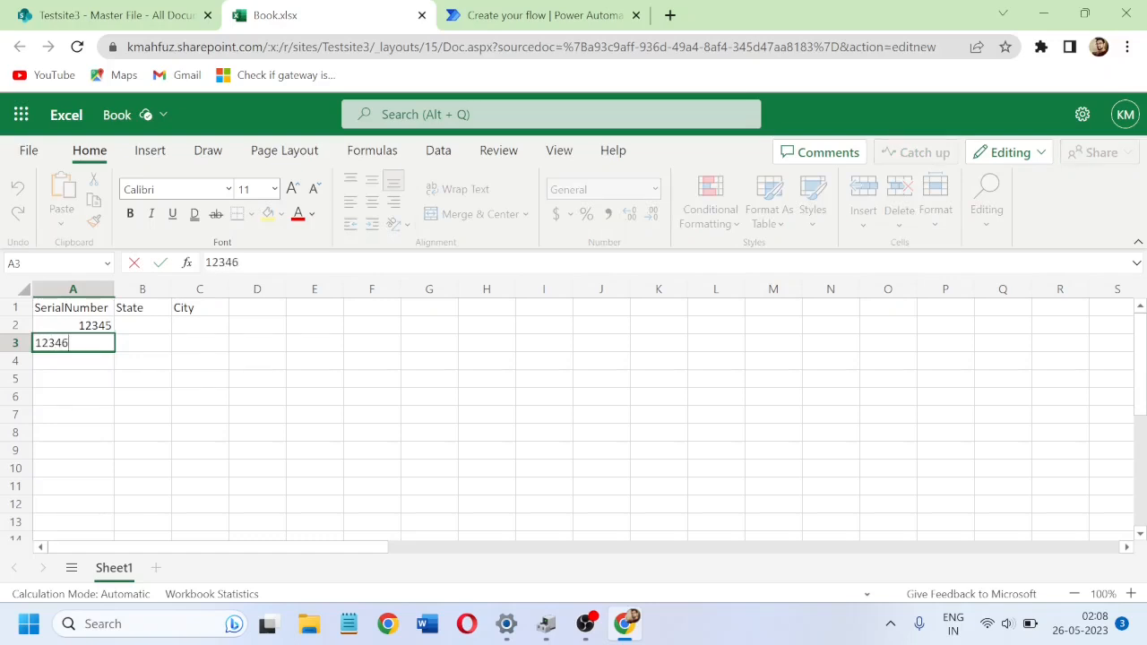
key(Right)
key(Down)
key(Left)
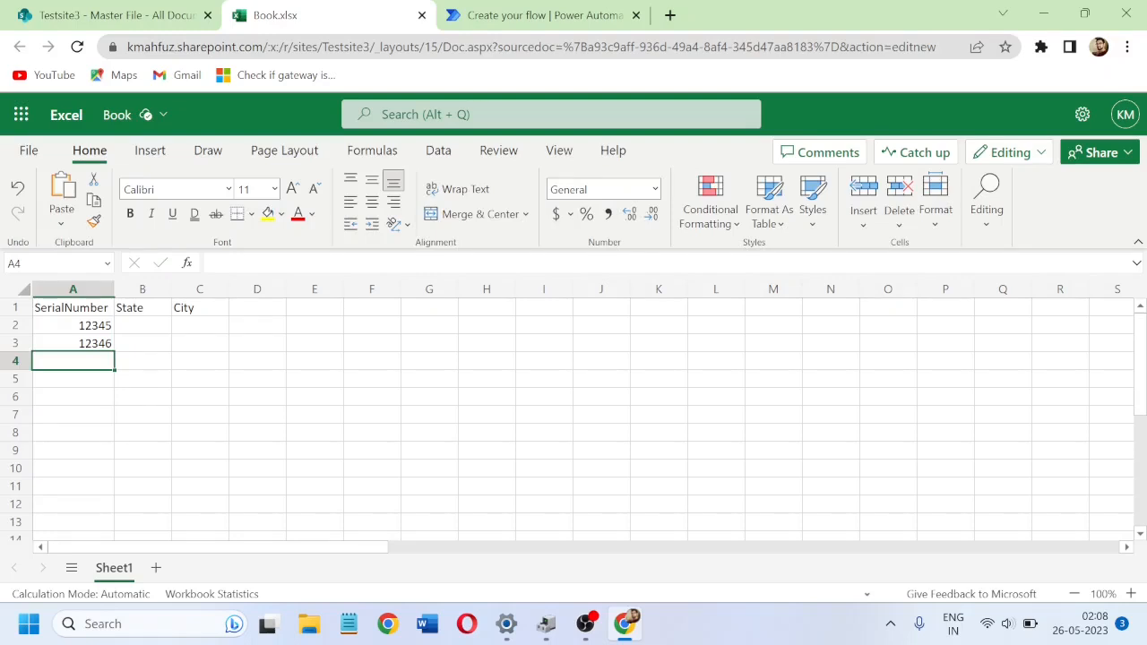
text(1234)
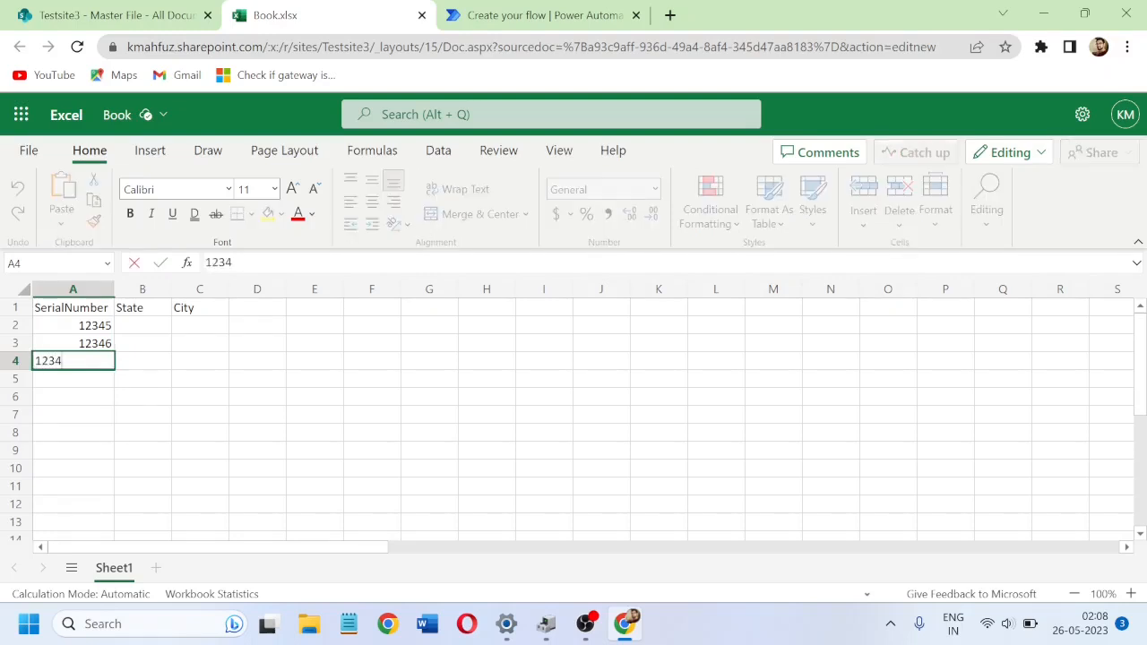
text(7)
key(Return)
text(123)
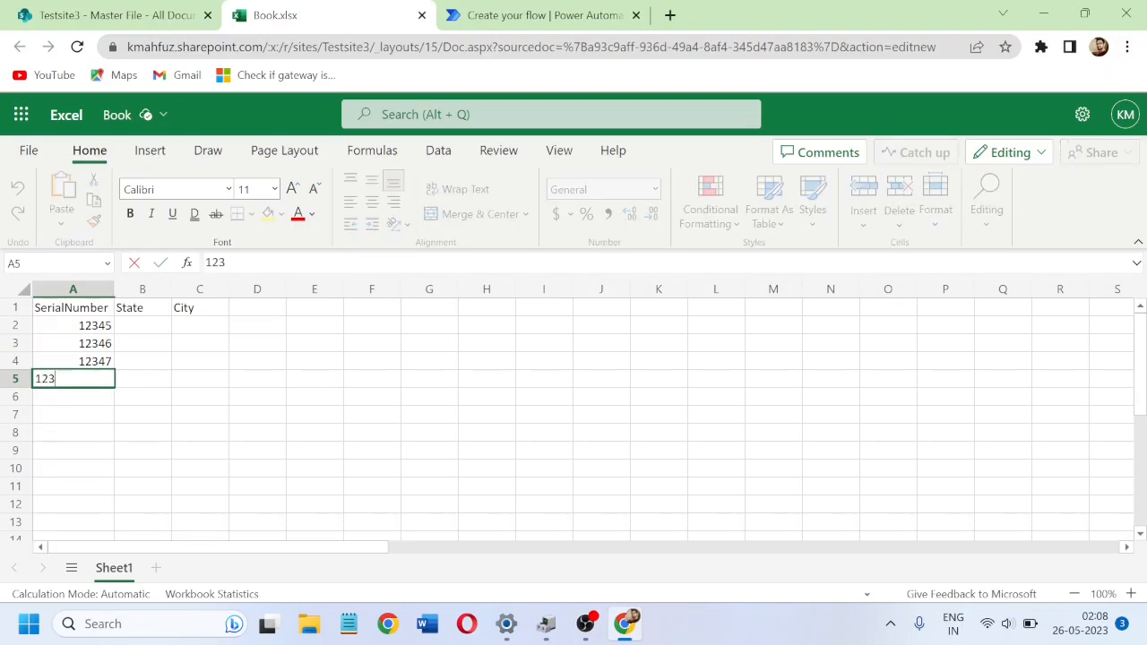
text(48)
key(Return)
text(1234)
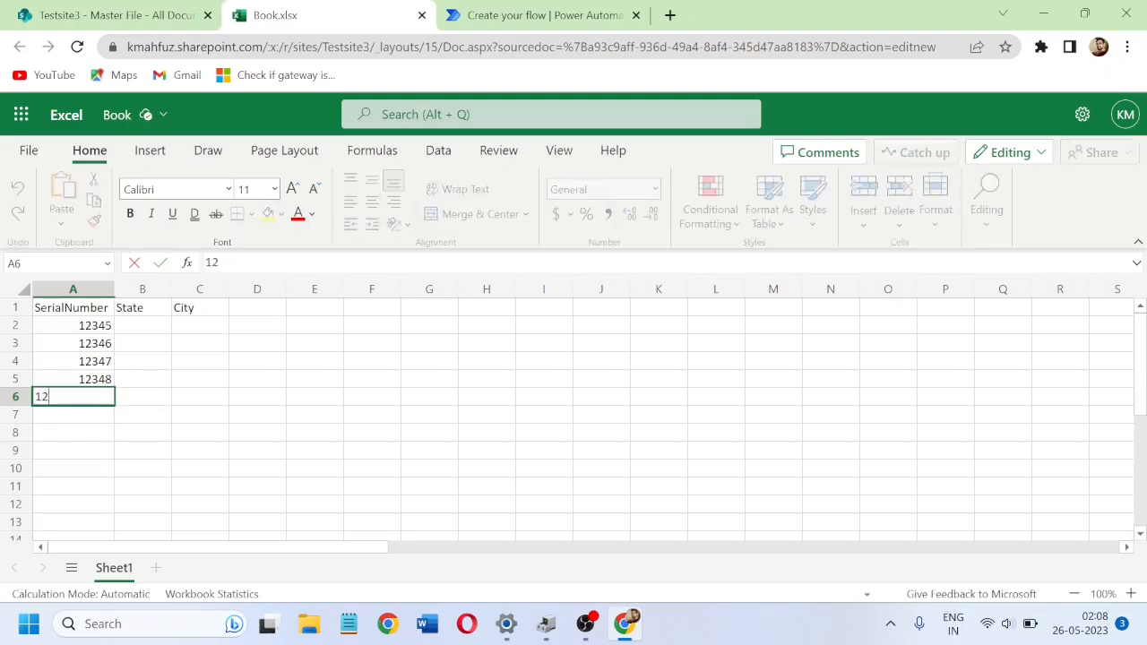
text(9)
key(Return)
Step: Fill in State and City with Delhi and Delhi in row 2, and UP and Lucknow in row 3
key(Right)
key(Up)
key(Up)
key(Up)
key(Up)
key(Up)
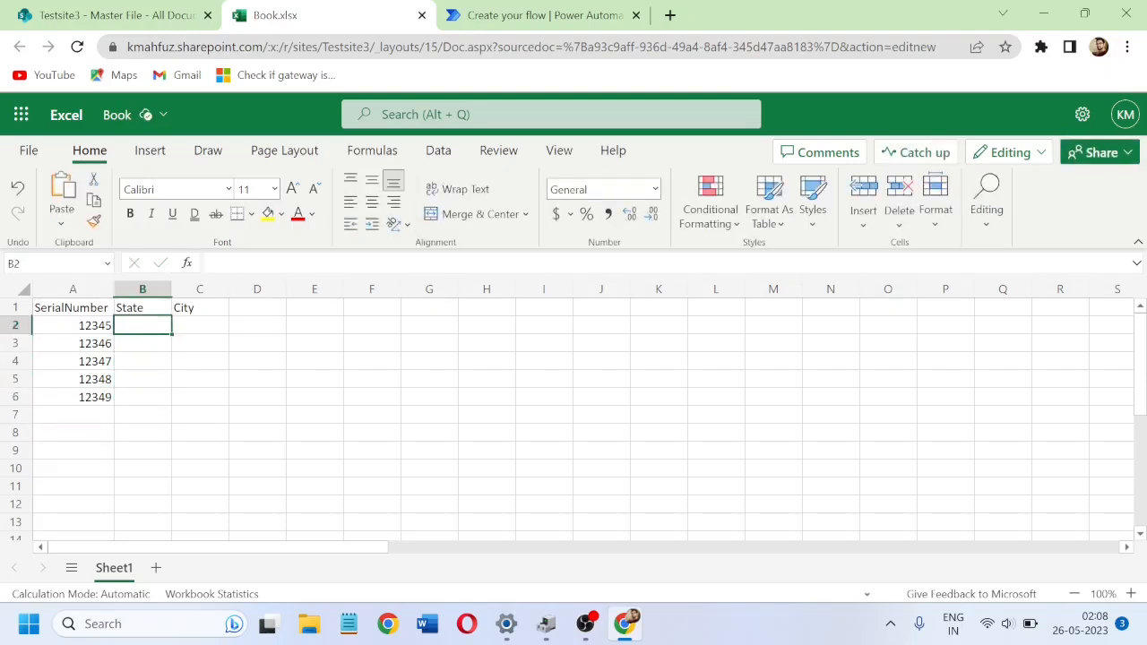
text(Delhi)
key(Tab)
text(Delhi)
key(Return)
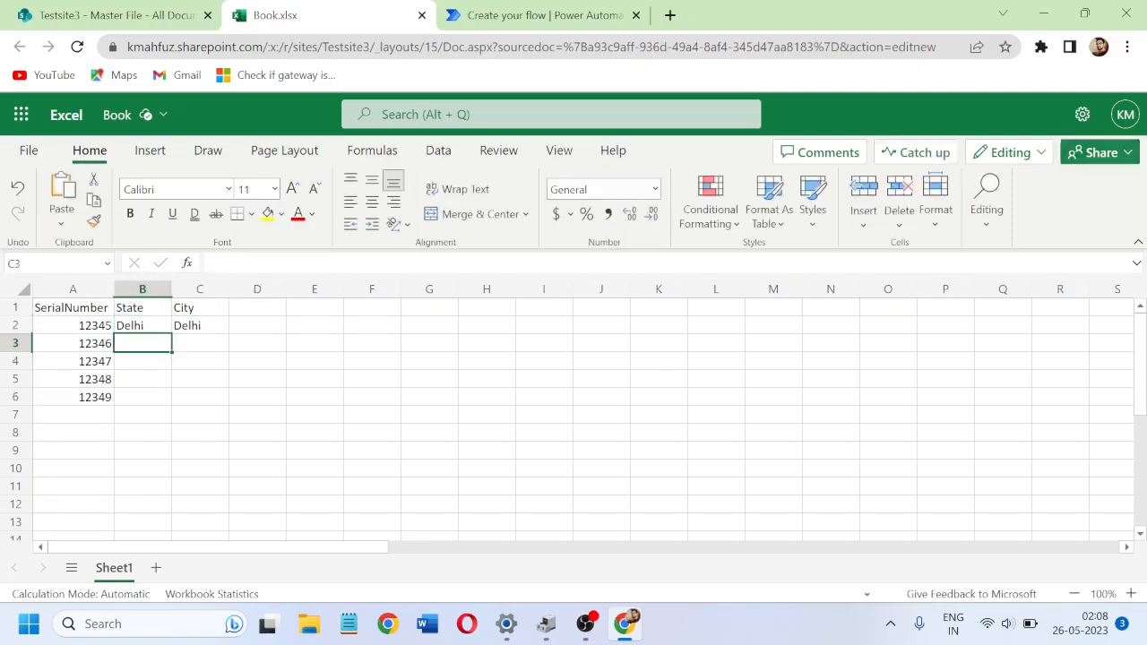
text(UP)
key(Tab)
text(Lucknow)
key(Return)
Step: Fill in State and City with Karntaka and bangalore, Tamil Nadu and Chennai, and West Bengal and Kolkata in rows 4 to 6
text(Karntaka)
key(Tab)
text(bangalore)
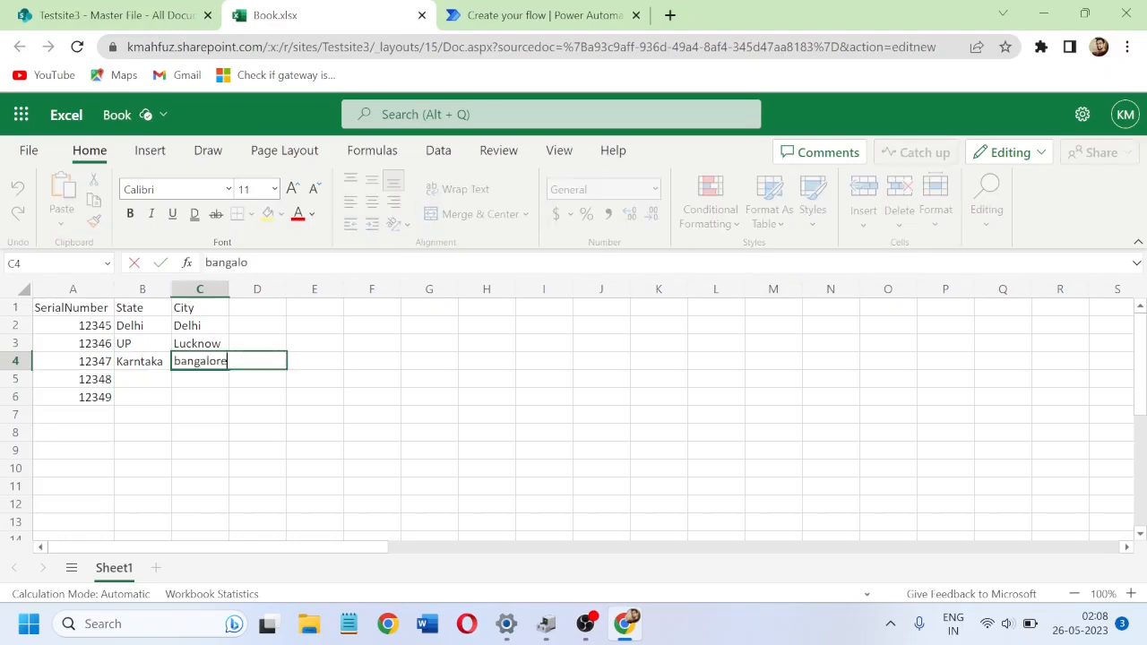
key(Return)
text(Tamil Nadu)
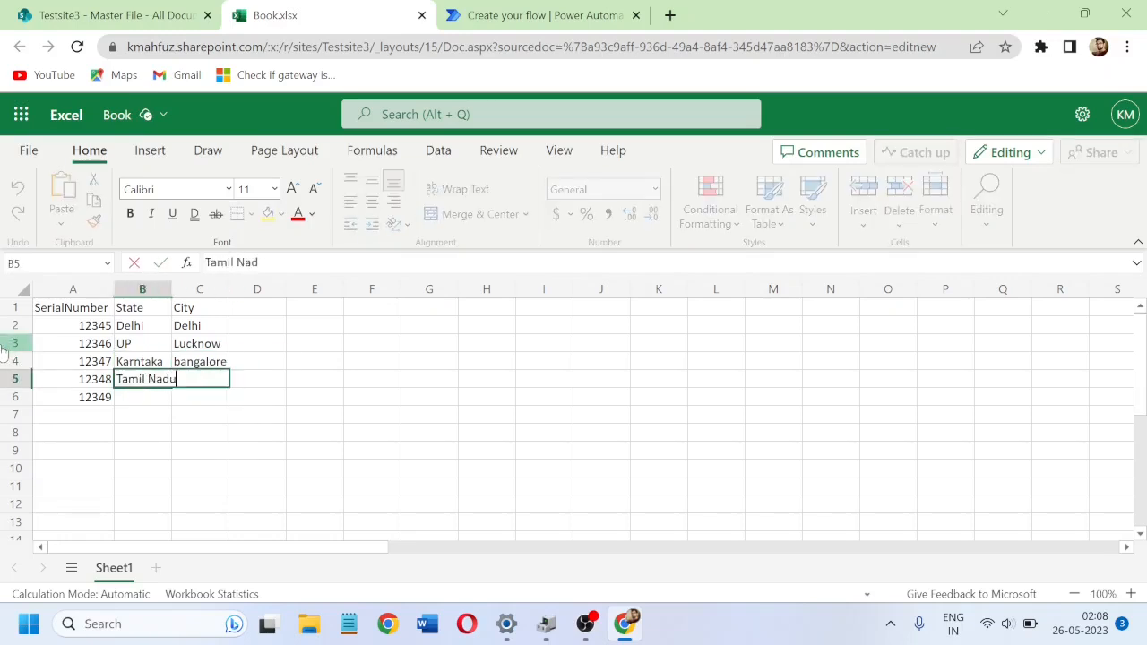
key(Tab)
text(Chennai)
key(Return)
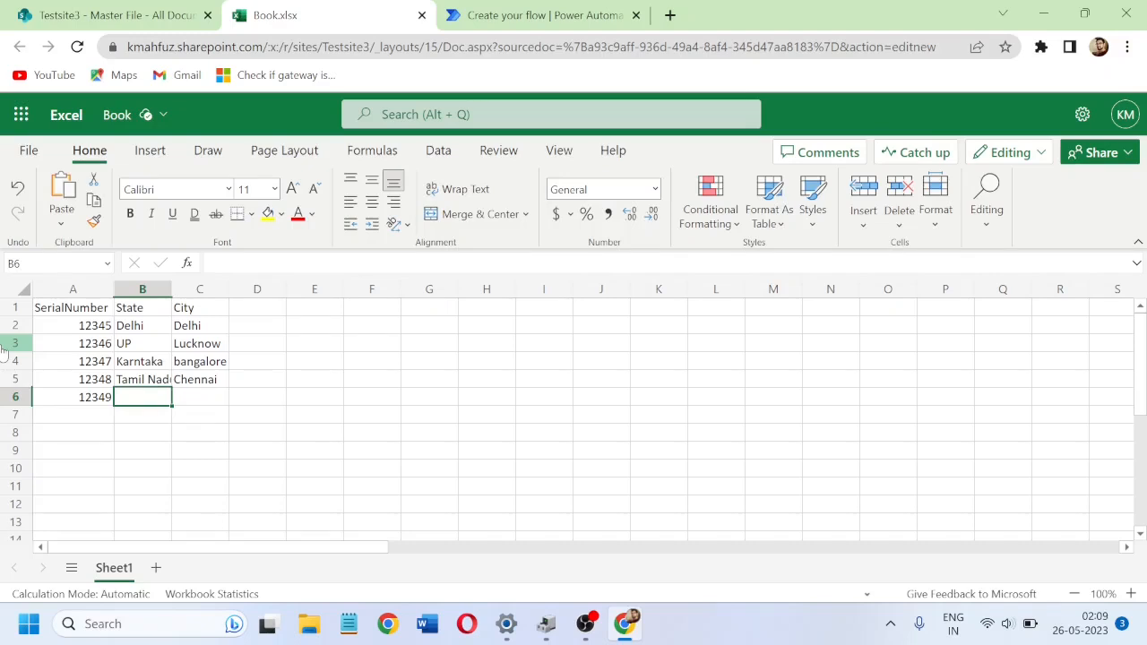
text(West Bengal)
key(Tab)
text(Kolkata)
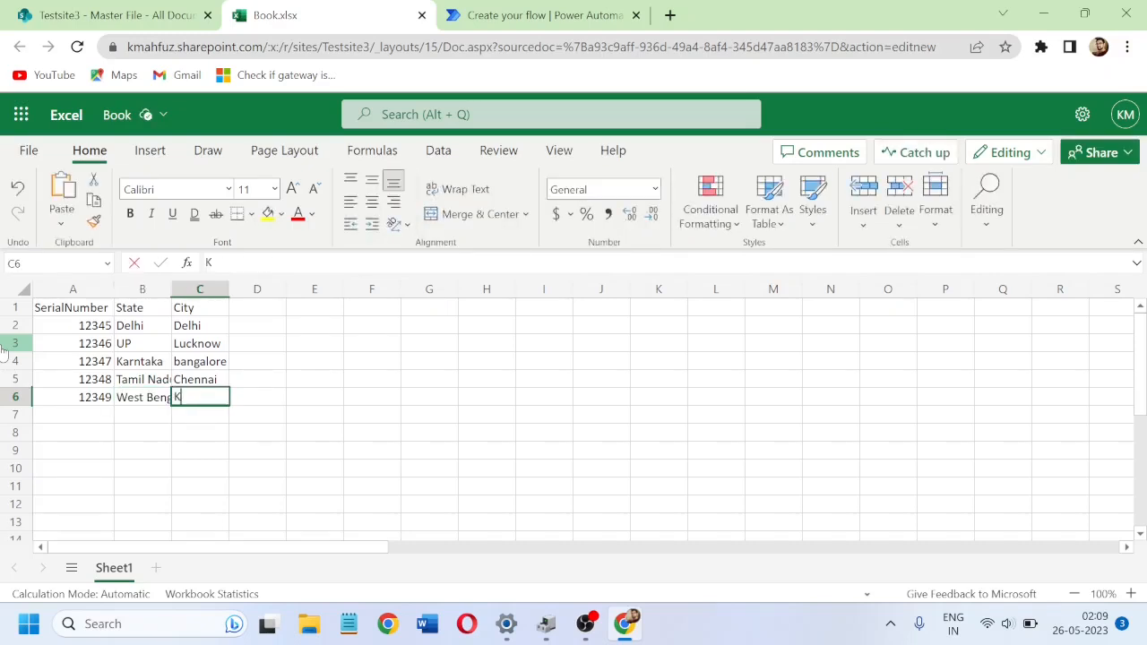
key(ctrl+Return)
Step: Format the range A1:C6 as a blue table with a header row and check its name in the design properties
key(ctrl+Up)
key(ctrl+Left)
key(shift+Right)
key(shift+Right)
key(shift+Down)
key(shift+Down)
key(shift+Down)
key(shift+Down)
key(shift+Down)
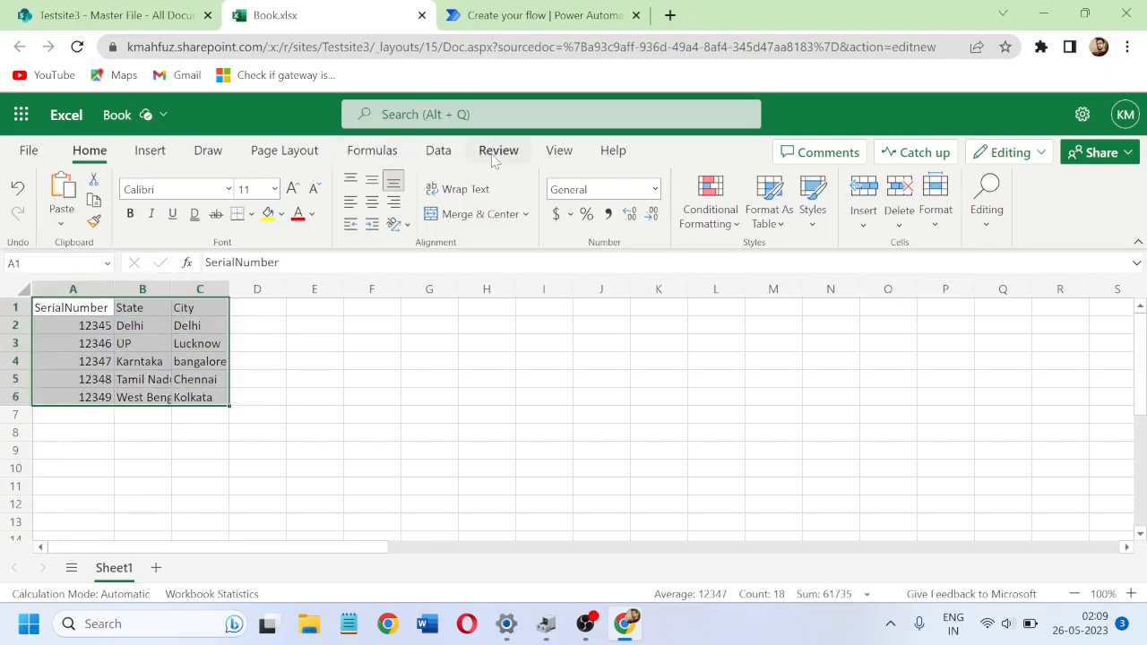
click(777, 222)
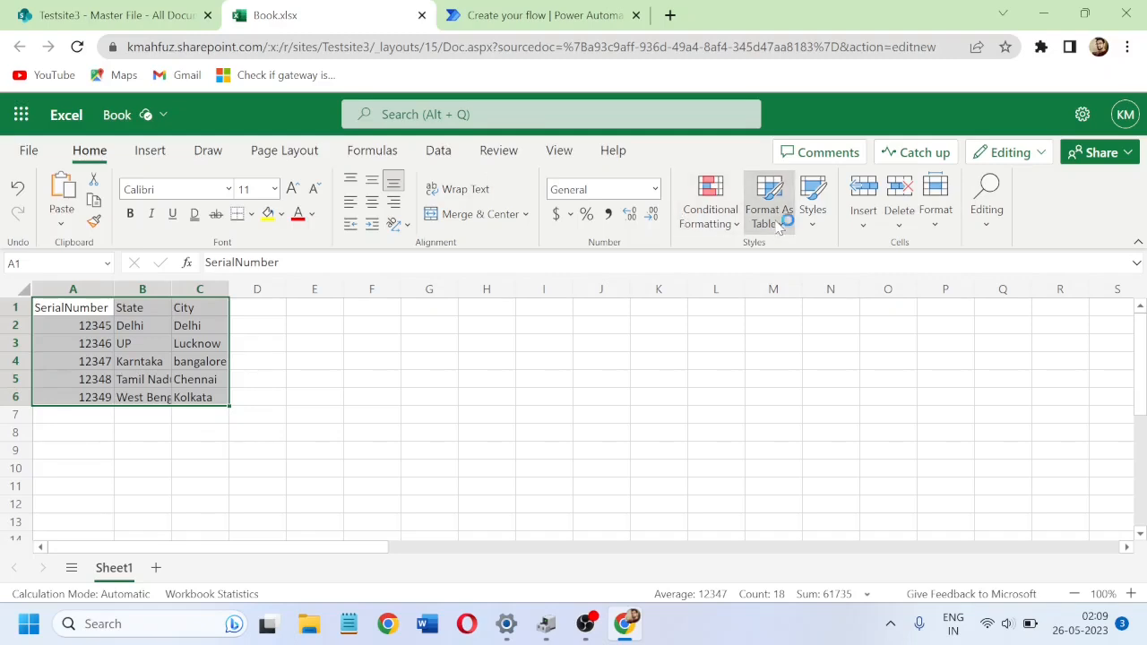
click(777, 348)
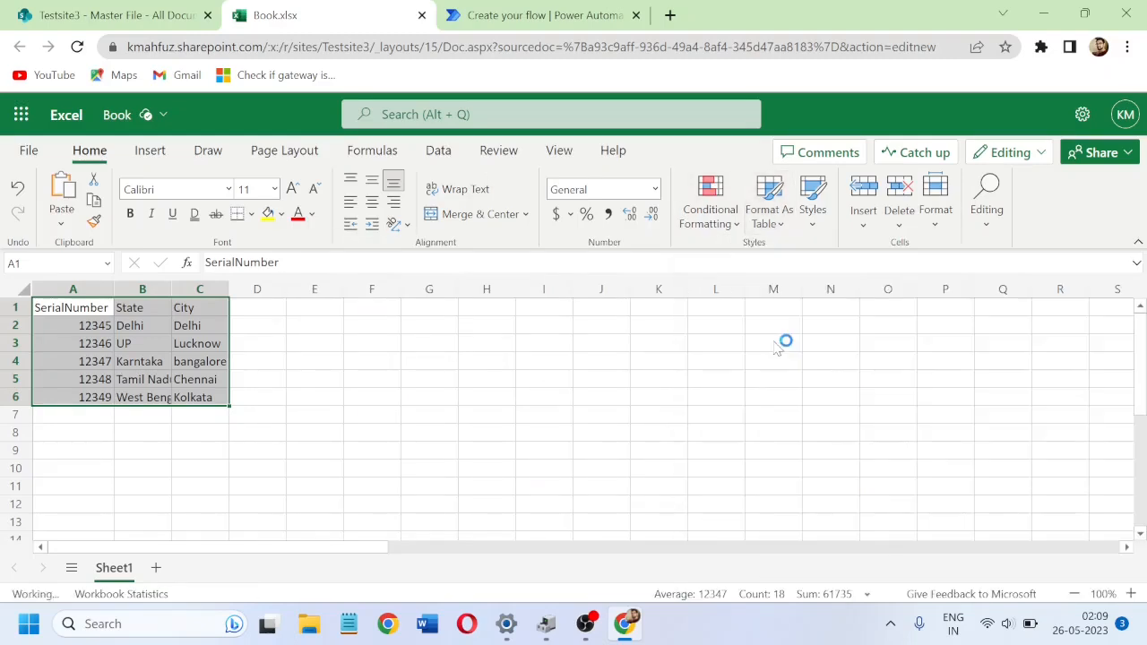
click(649, 399)
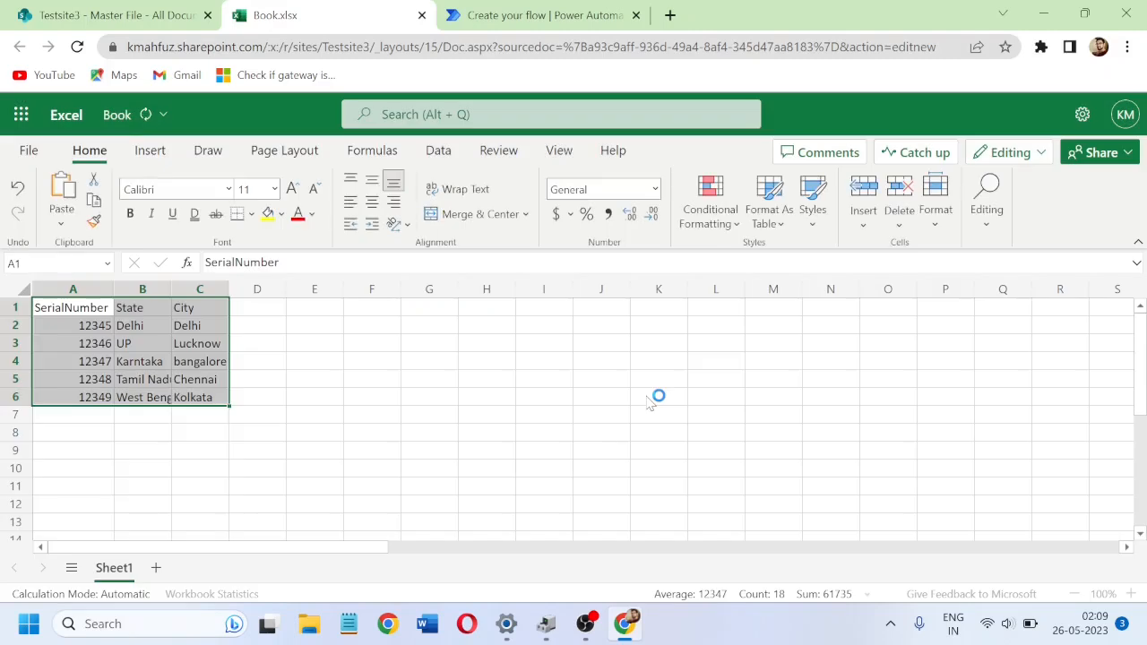
click(677, 151)
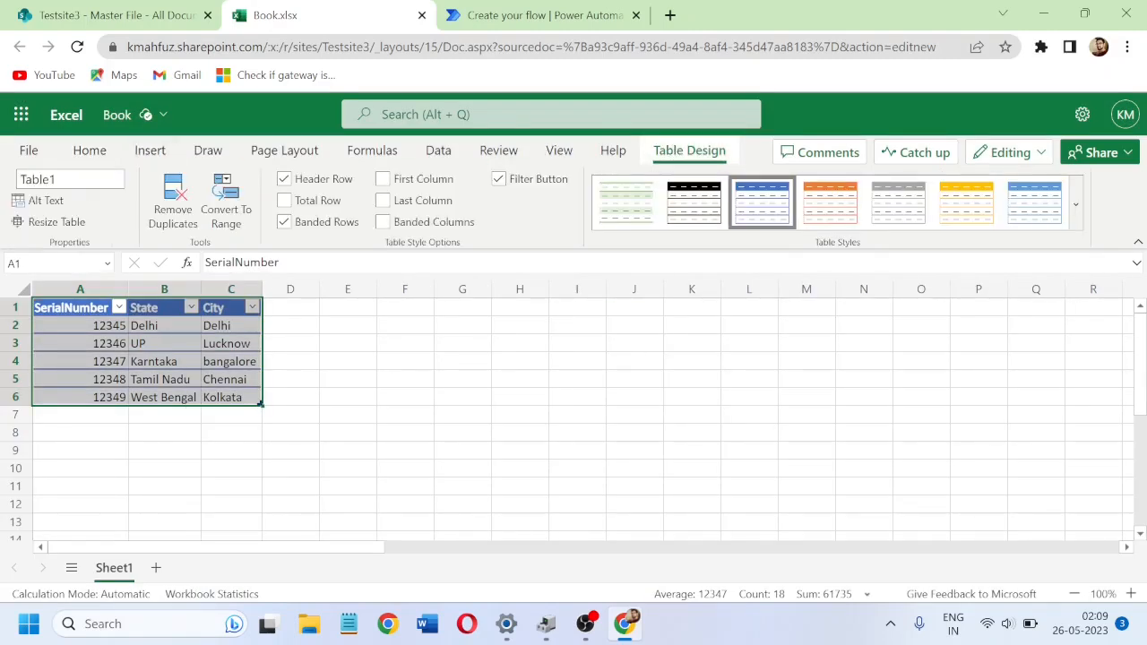
click(316, 342)
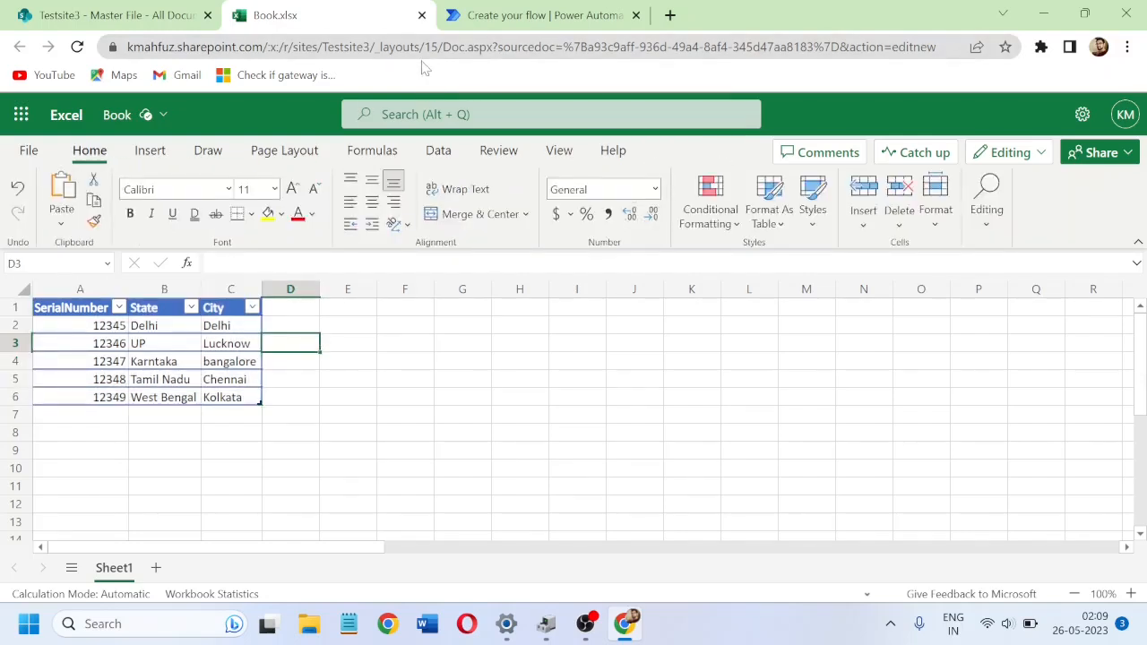
Step: Look over the SharePoint Documents folders and rename the master workbook as Master File
click(134, 18)
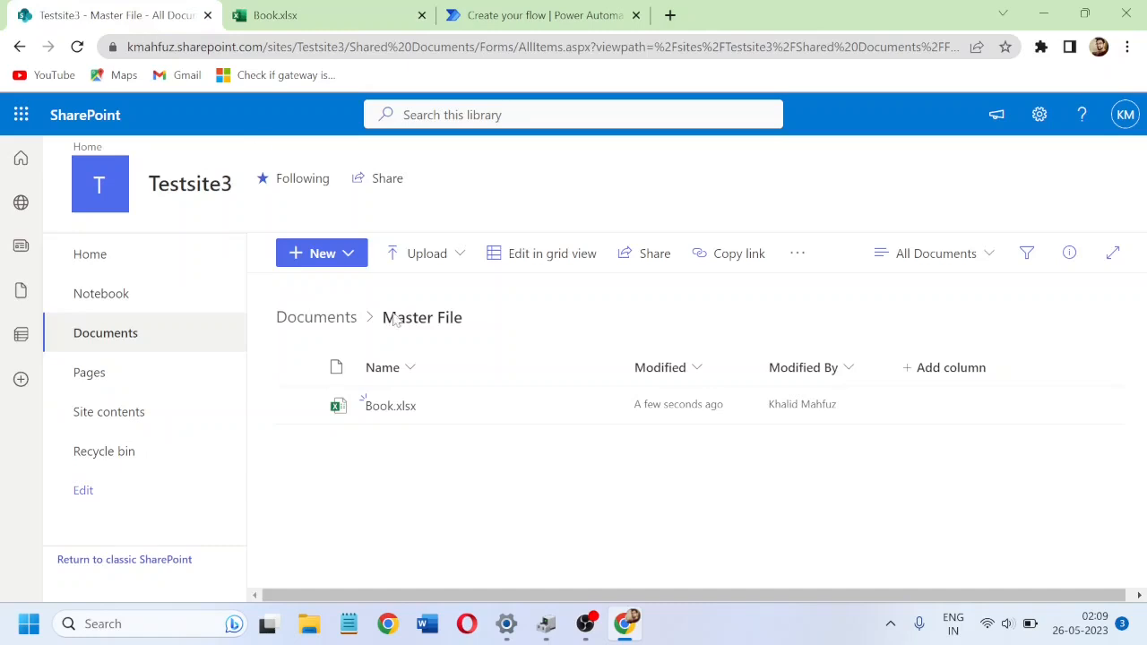
click(341, 324)
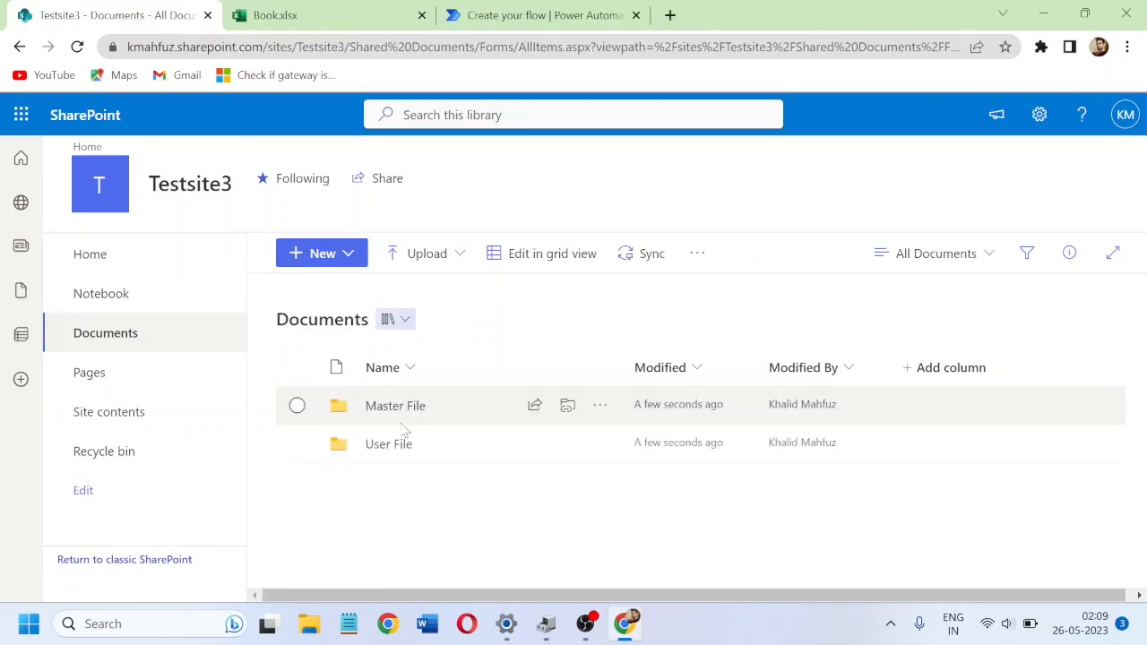
click(337, 11)
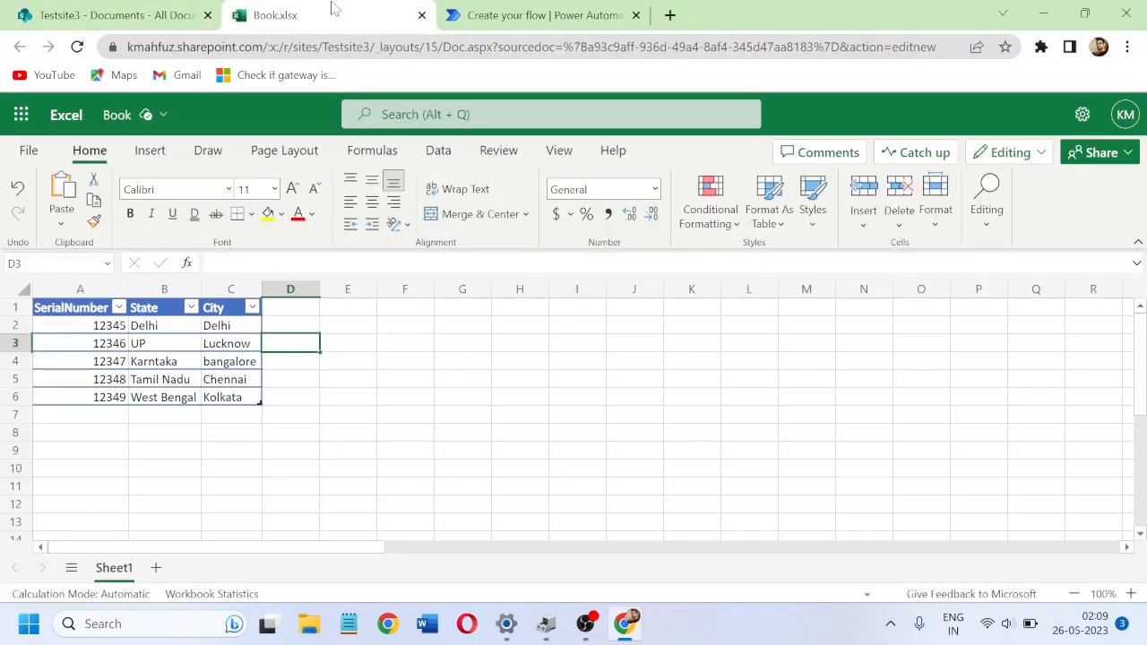
click(117, 114)
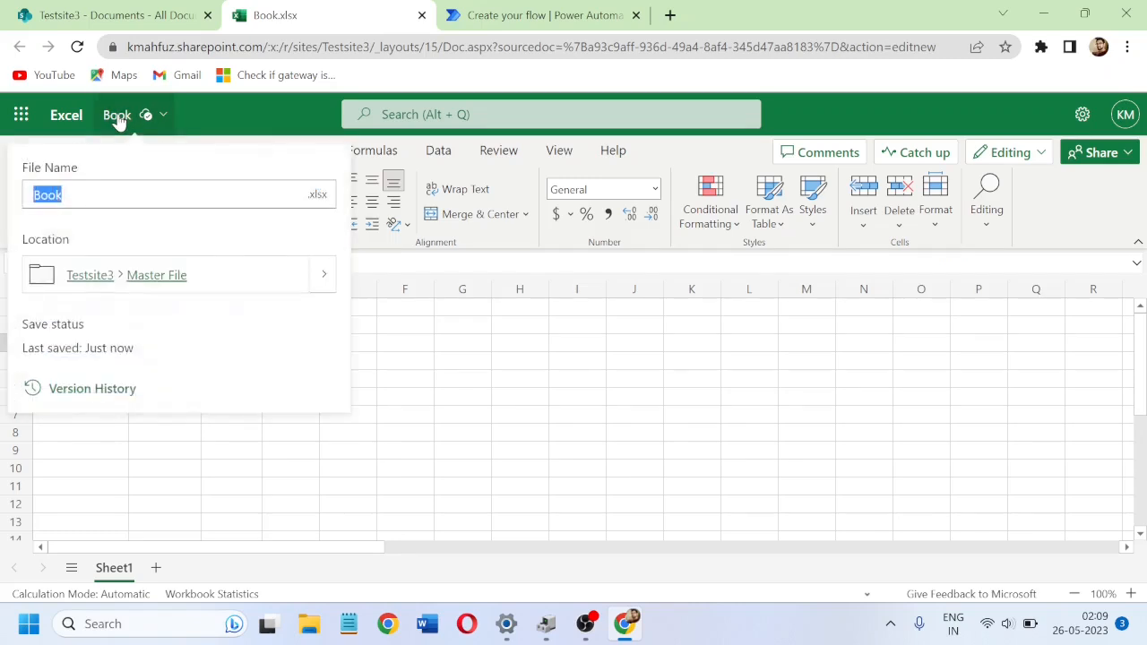
text(Master File)
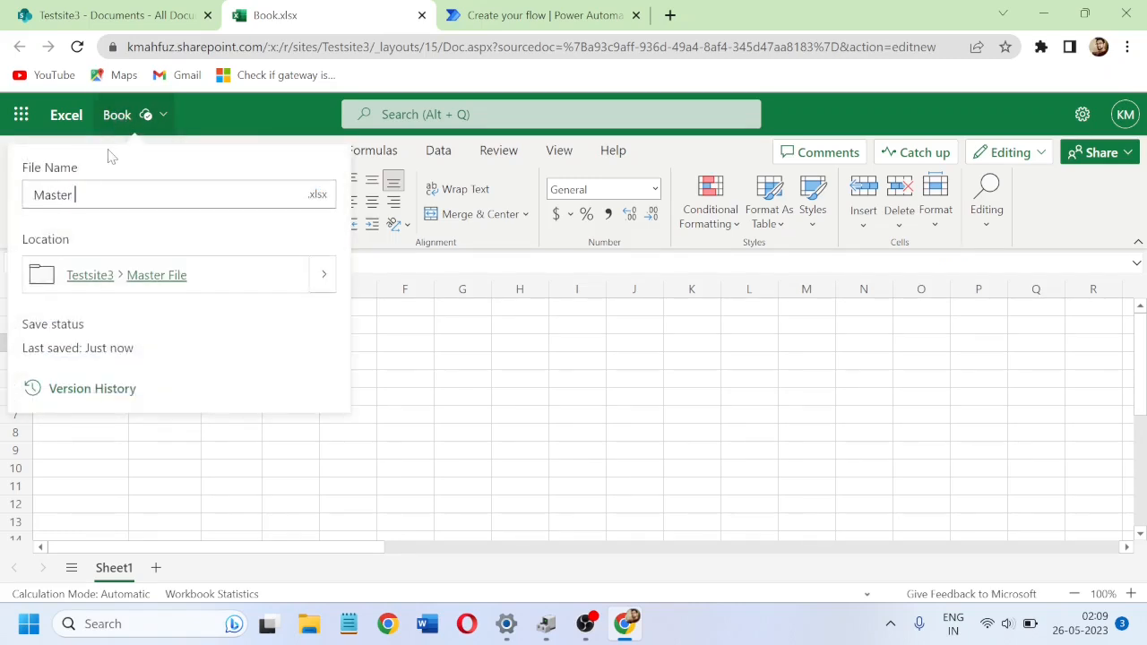
click(448, 415)
Step: Open Book.xlsx from the User File folder and compare its table with the one in the Master File workbook
click(99, 18)
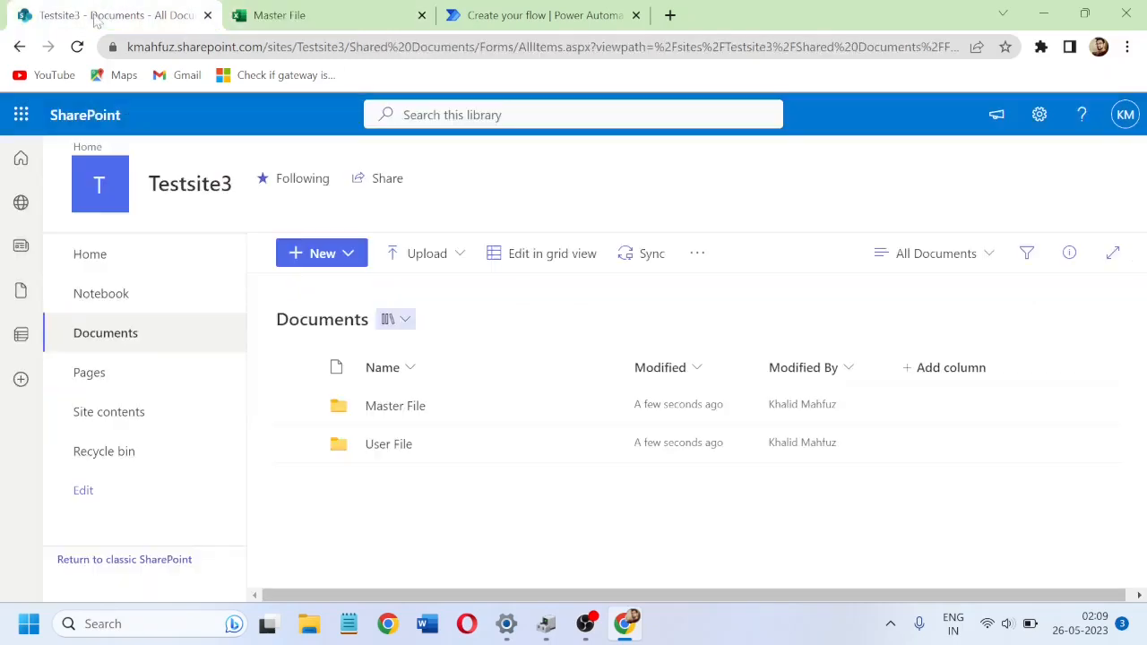
click(389, 444)
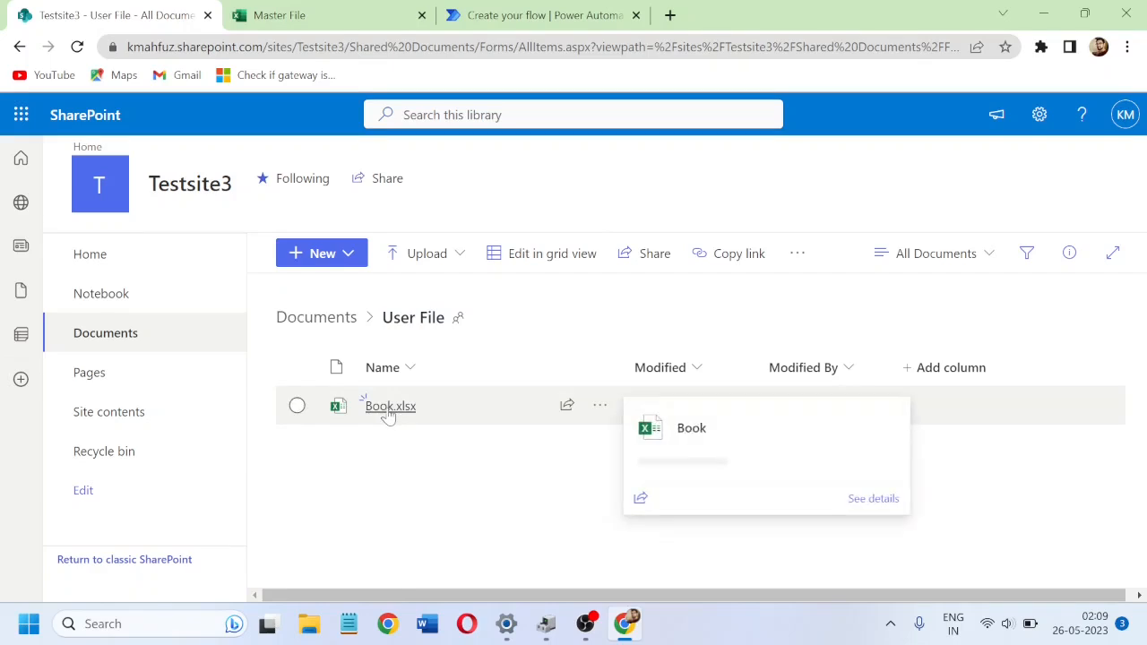
click(388, 411)
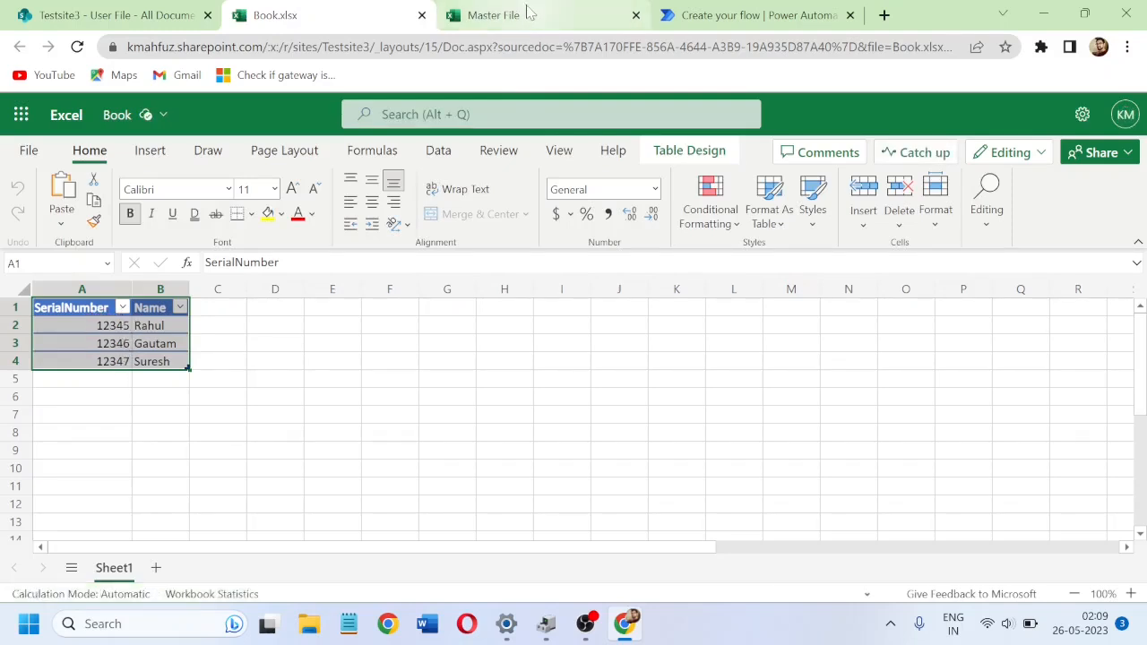
click(484, 12)
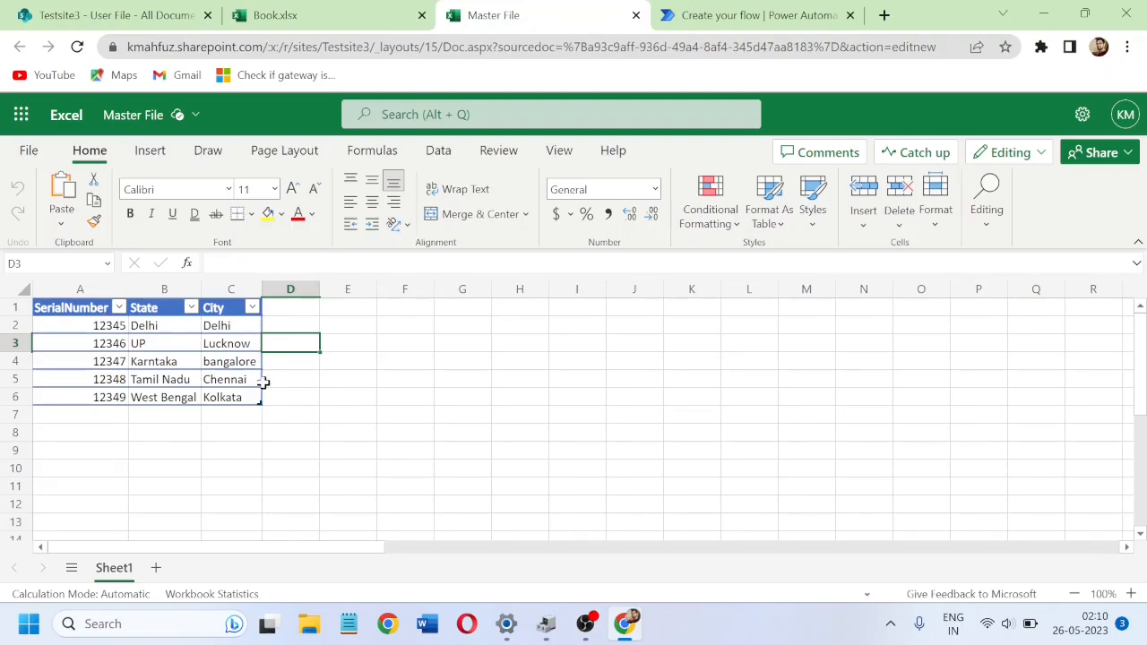
Step: Copy the Testsite3 site URL from SharePoint into the flow trigger's site address in Power Automate and choose Documents as the library
click(751, 27)
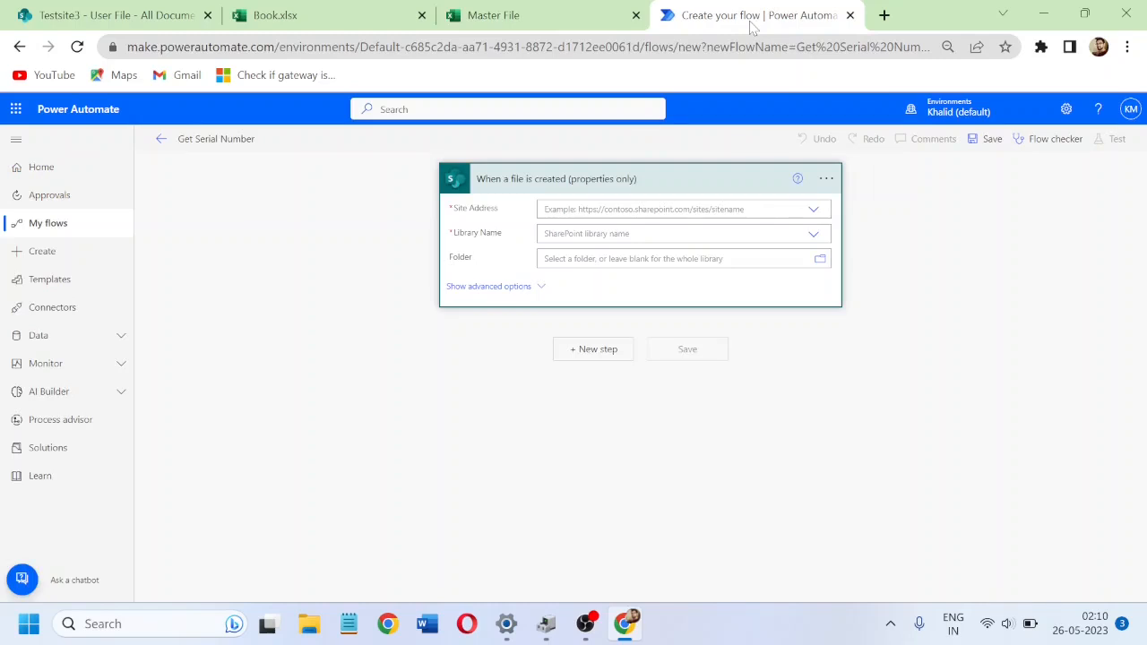
click(126, 18)
drag(128, 47, 385, 46)
key(ctrl+c)
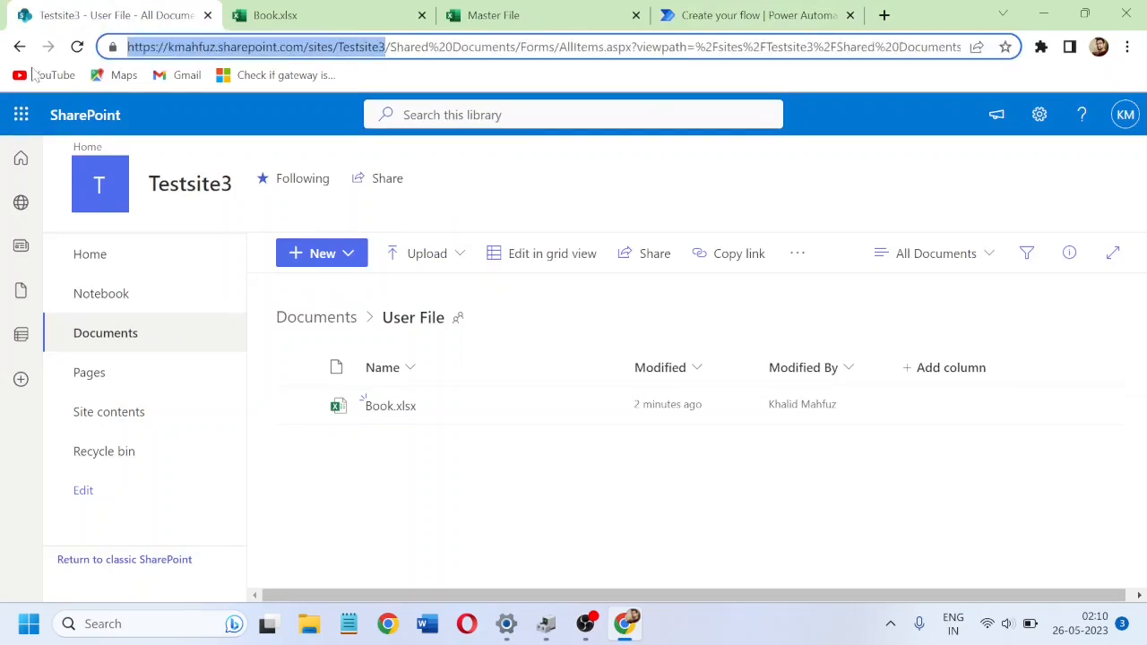
click(740, 27)
click(545, 209)
key(ctrl+v)
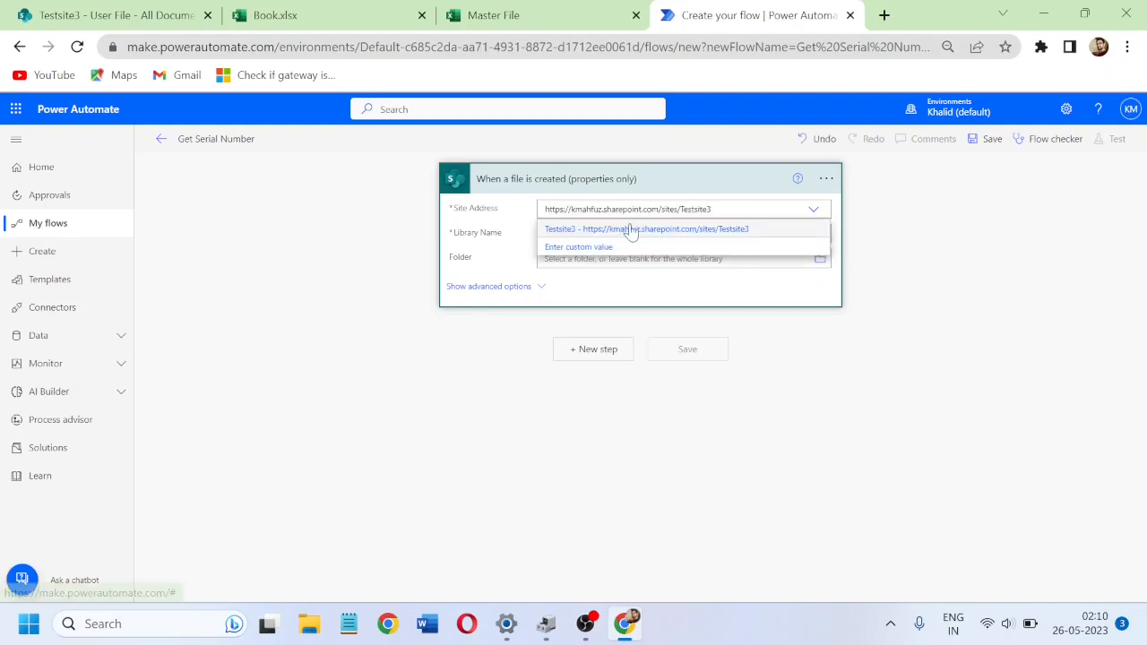
click(632, 230)
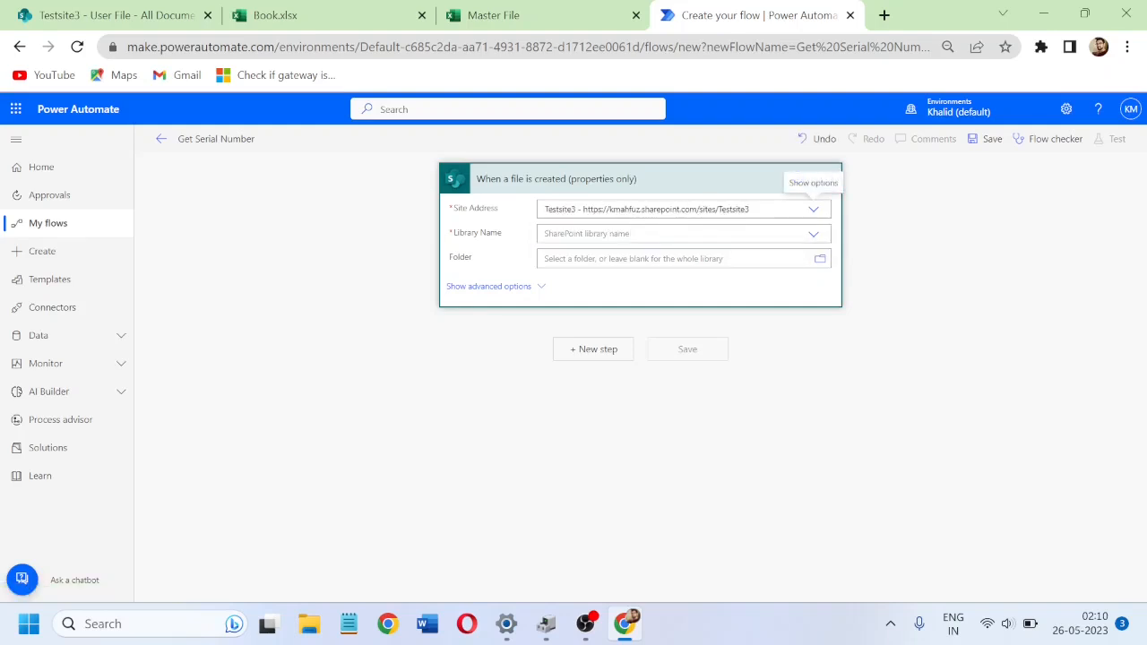
click(813, 235)
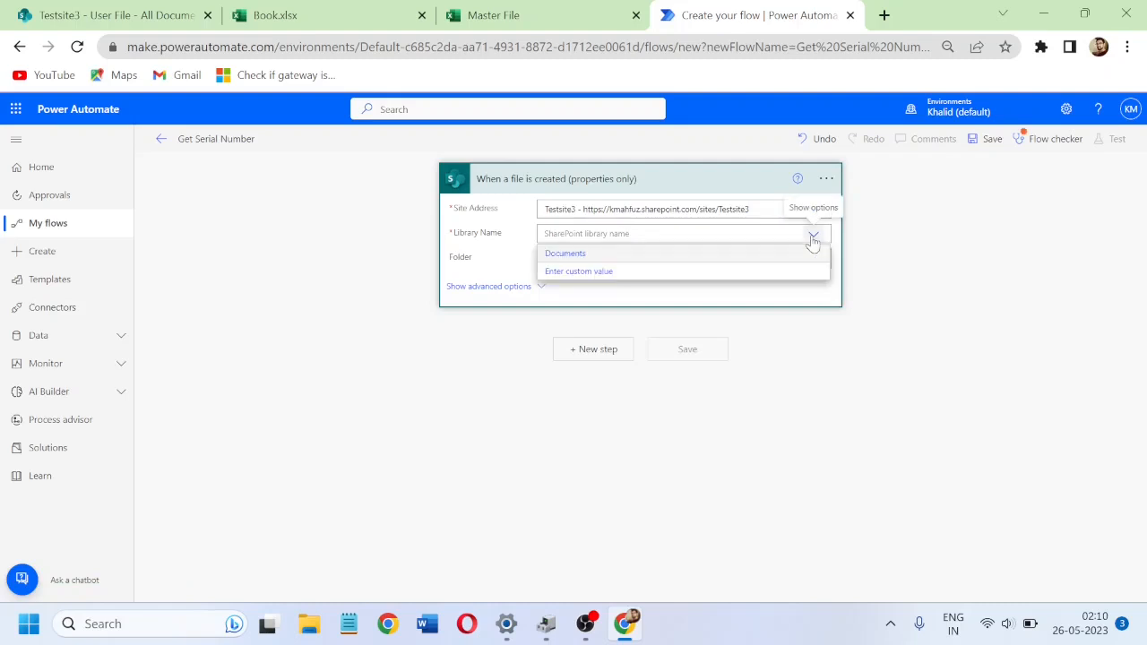
click(585, 255)
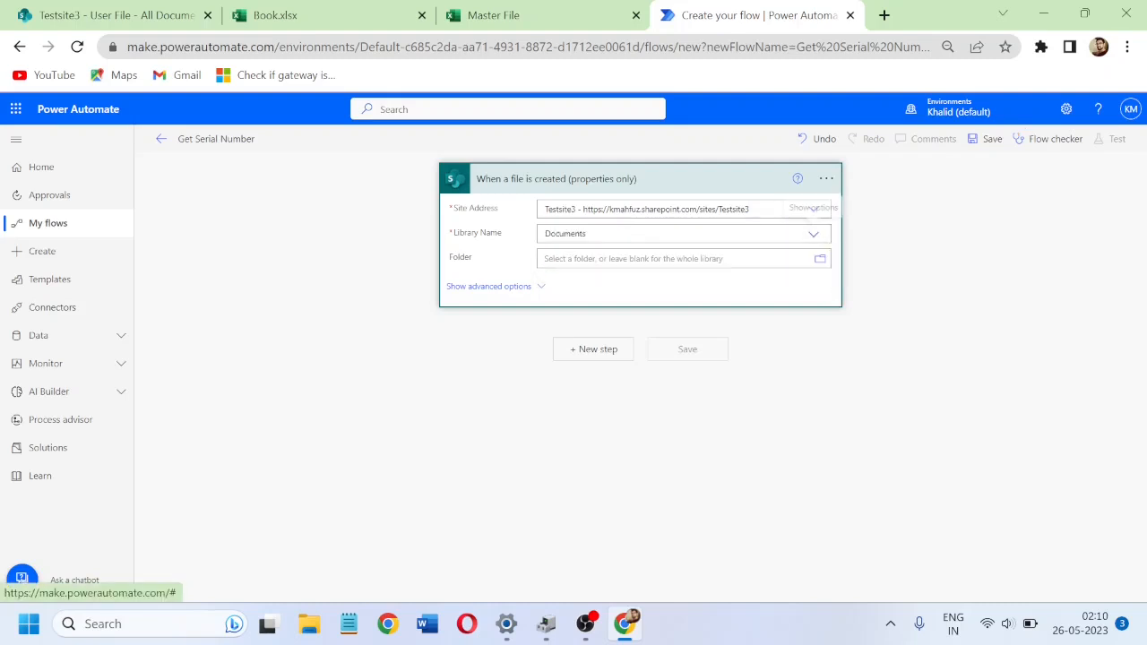
Step: Set the trigger's folder to /Shared Documents/User File
click(818, 260)
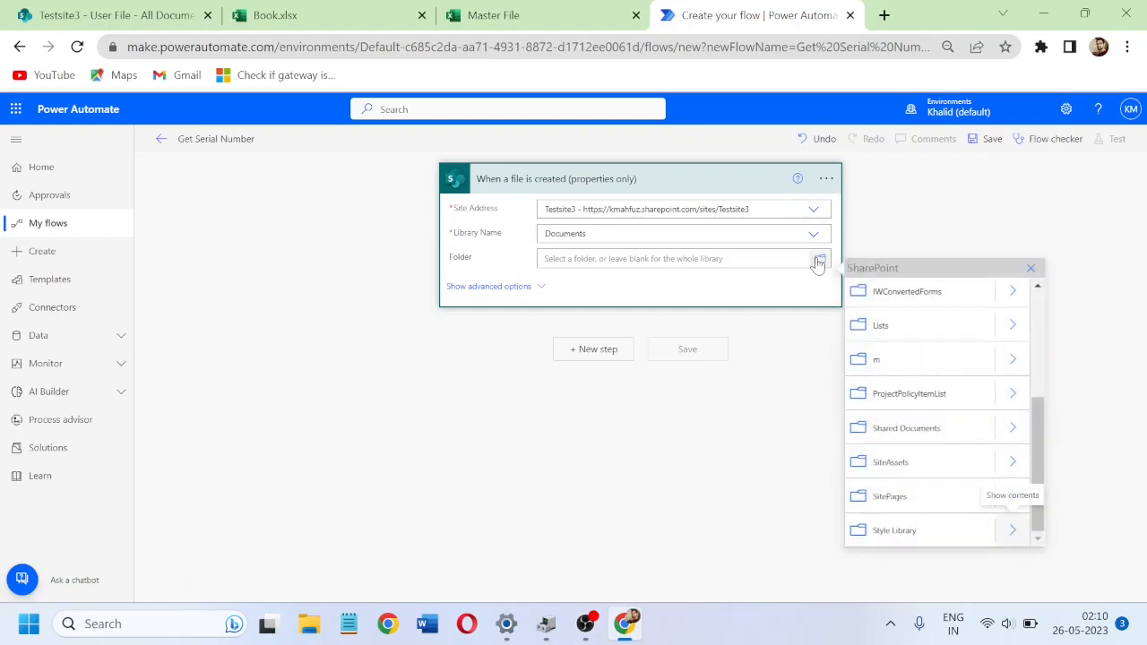
click(1009, 429)
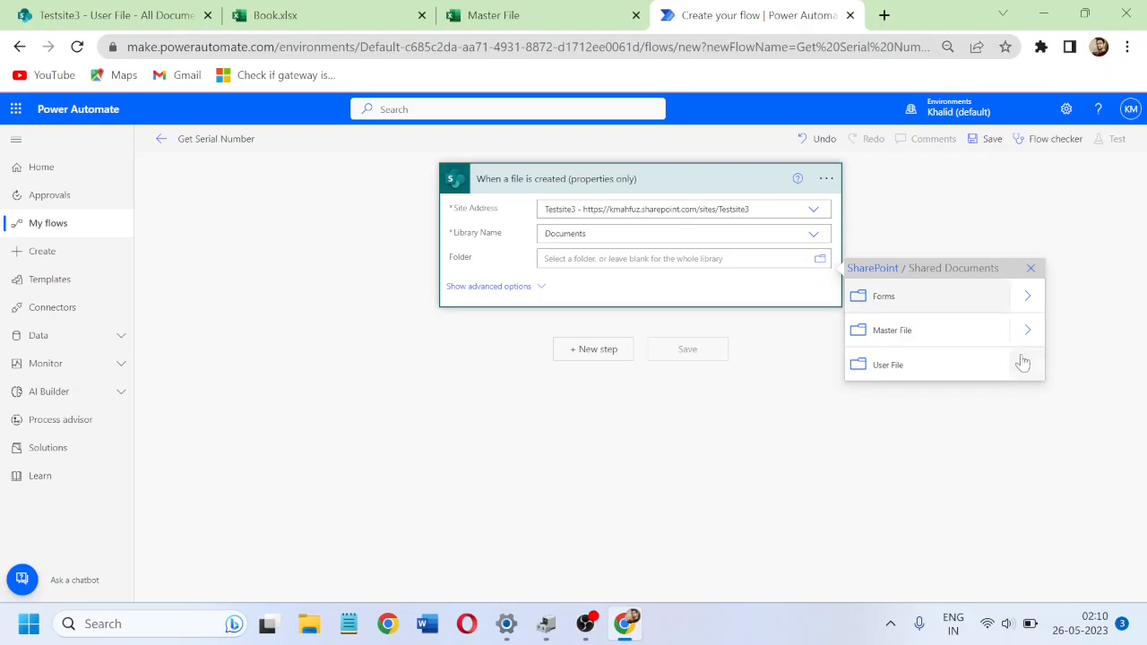
click(887, 366)
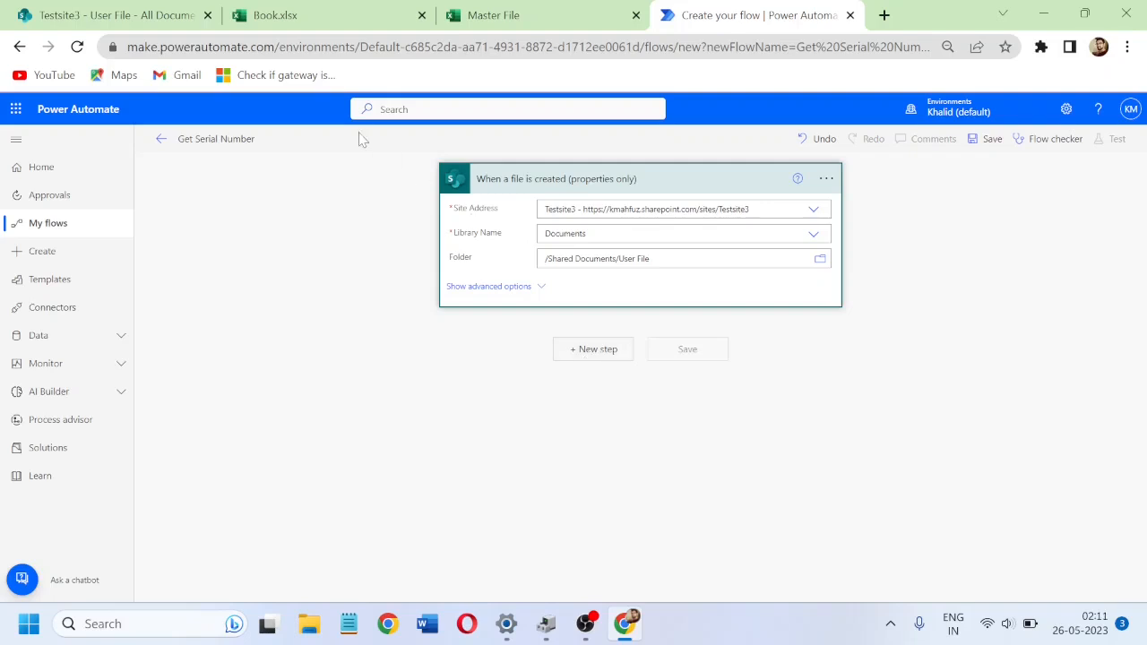
Step: Switch to SharePoint, go back to the Documents library root and start a new folder there
click(130, 22)
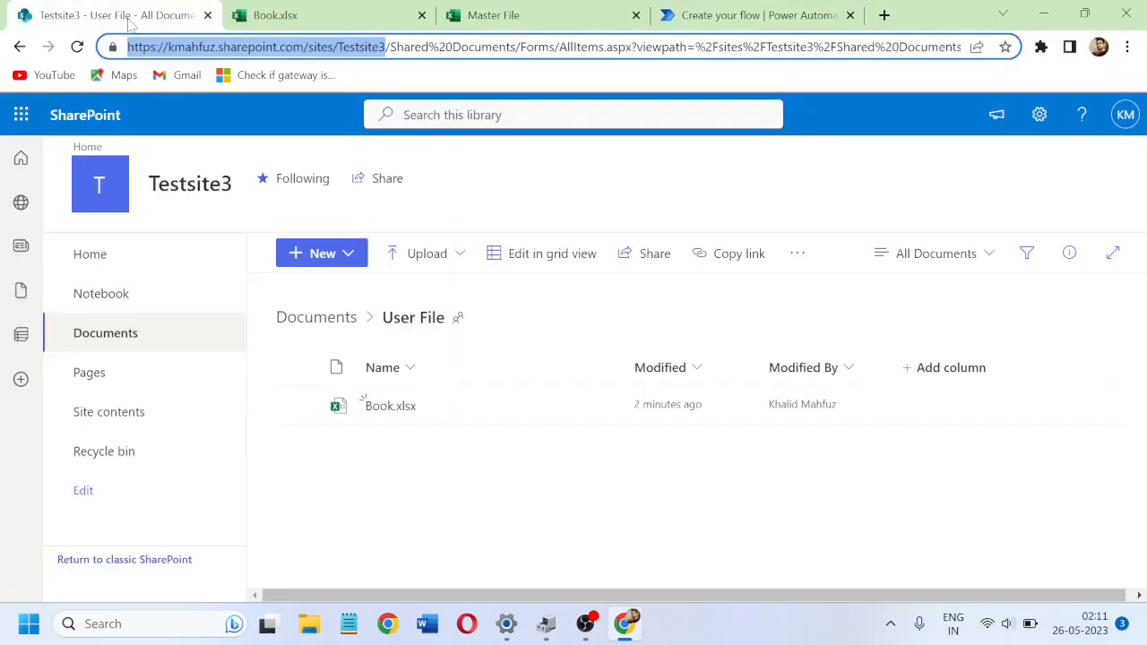
click(303, 321)
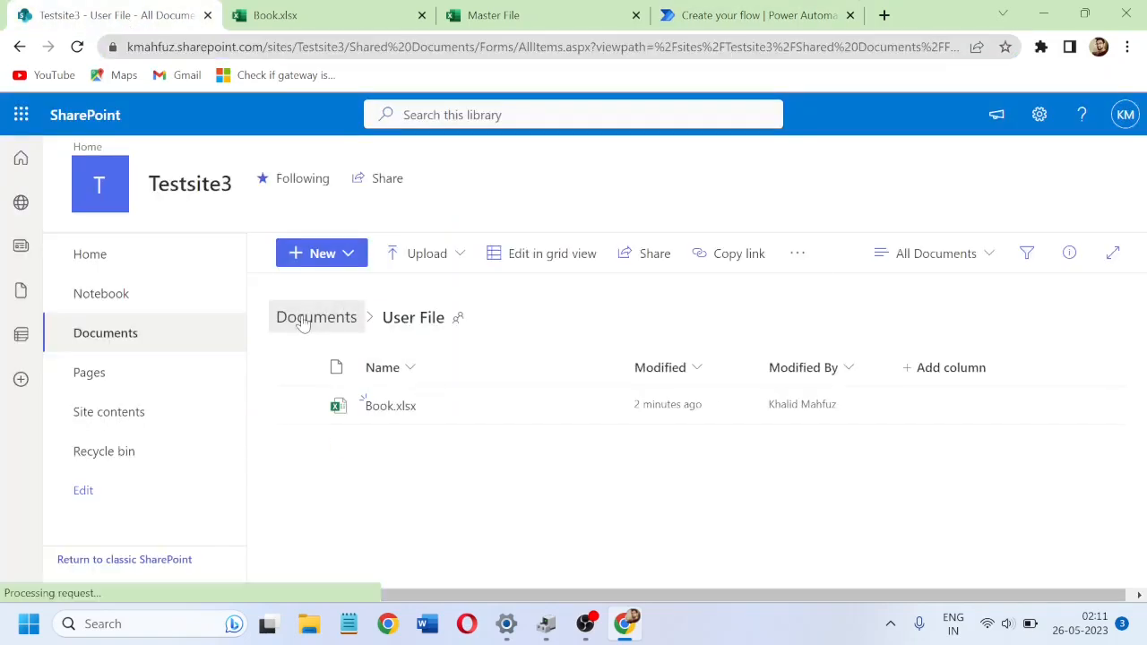
click(349, 257)
click(344, 291)
text(Required )
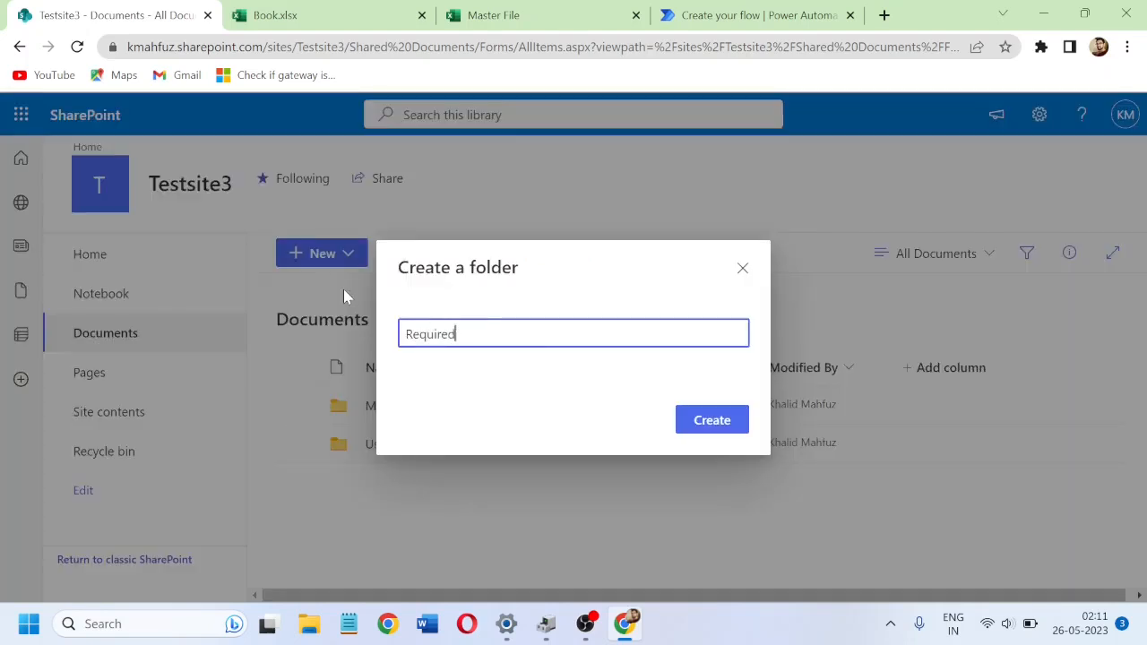
text(File)
key(BackSpace)
key(BackSpace)
key(BackSpace)
key(BackSpace)
key(BackSpace)
key(BackSpace)
key(BackSpace)
key(BackSpace)
key(BackSpace)
key(BackSpace)
key(BackSpace)
key(BackSpace)
key(BackSpace)
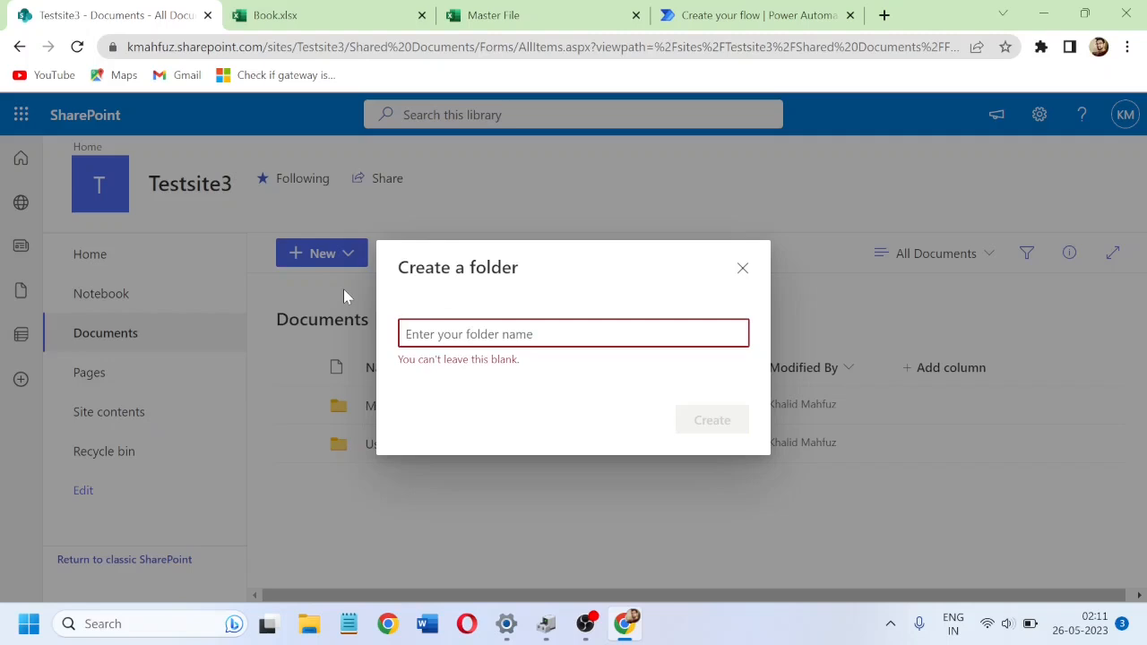
Step: Name the new folder Matching File and create it
text(matching File)
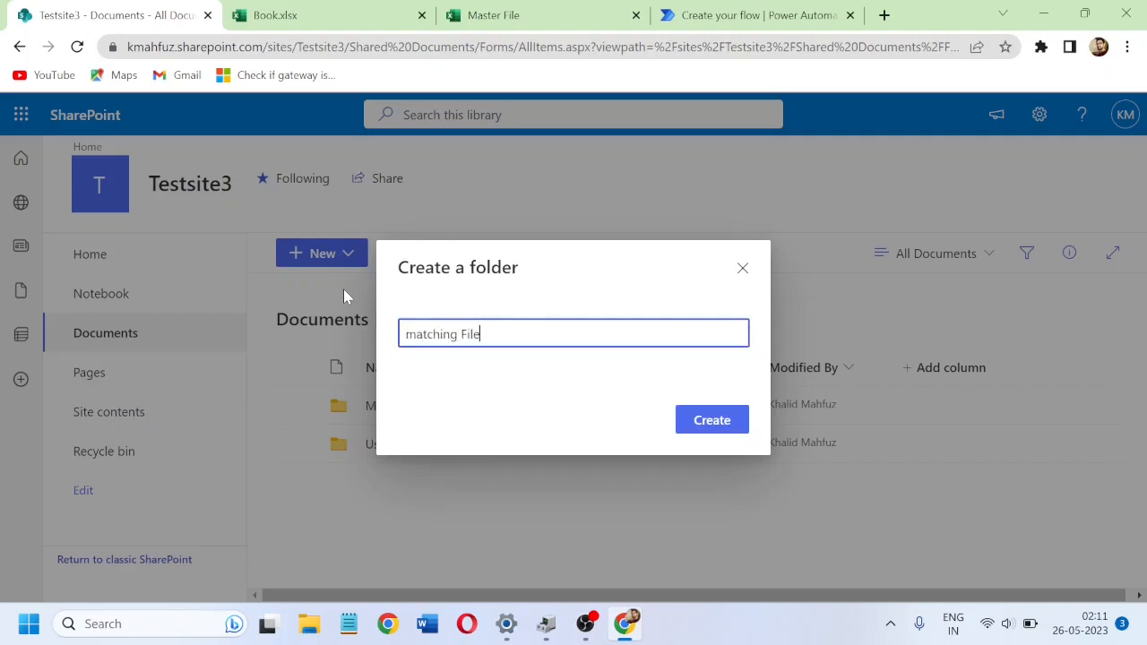
key(Home)
key(Delete)
text(M)
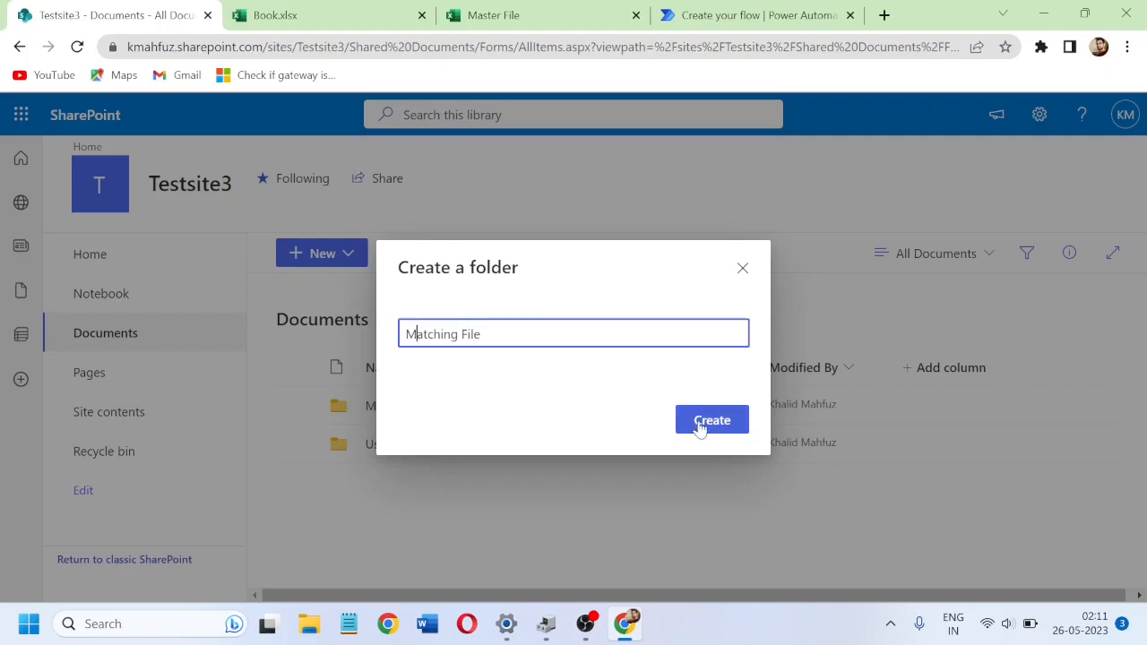
click(700, 425)
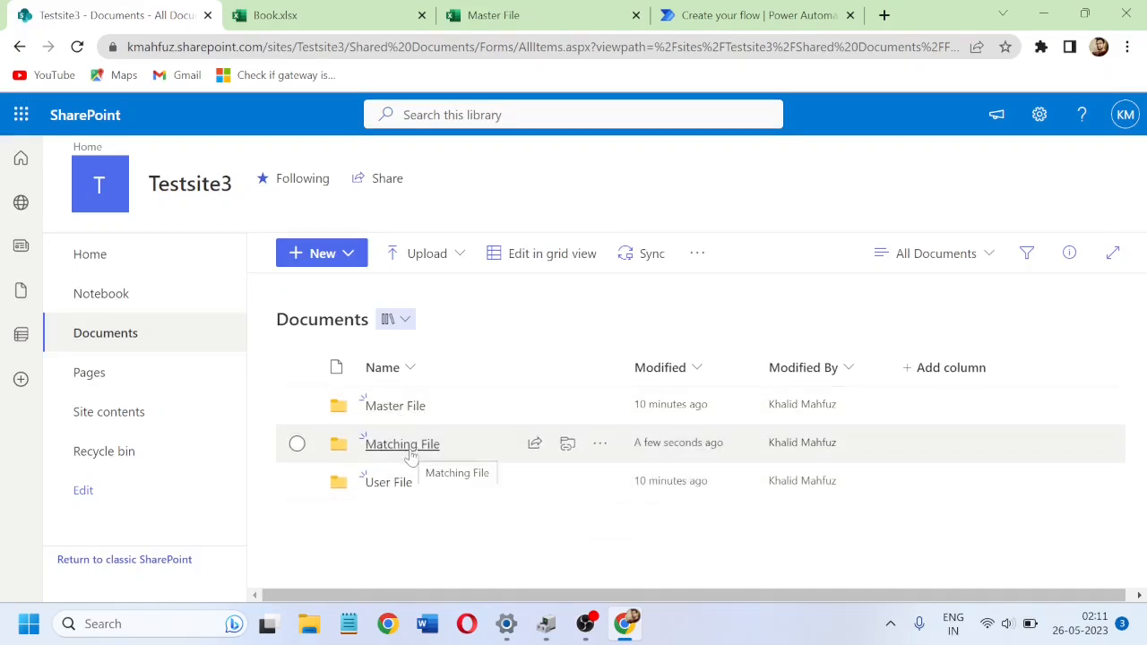
Step: Open the Matching File folder in SharePoint and create a new Excel workbook in it
click(708, 15)
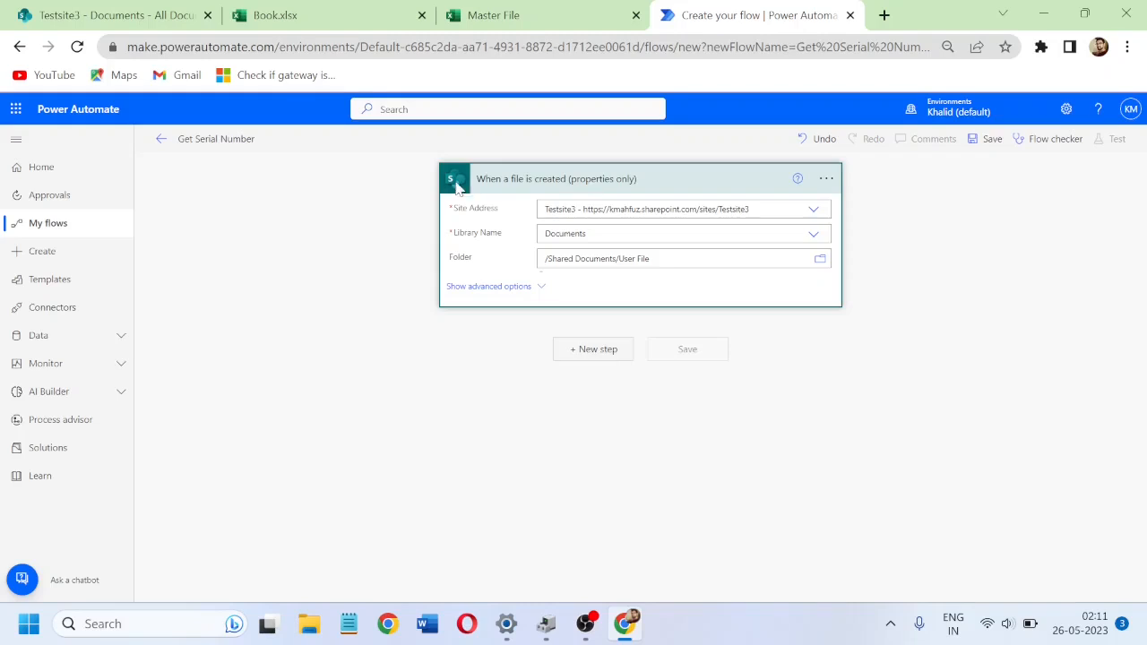
click(109, 18)
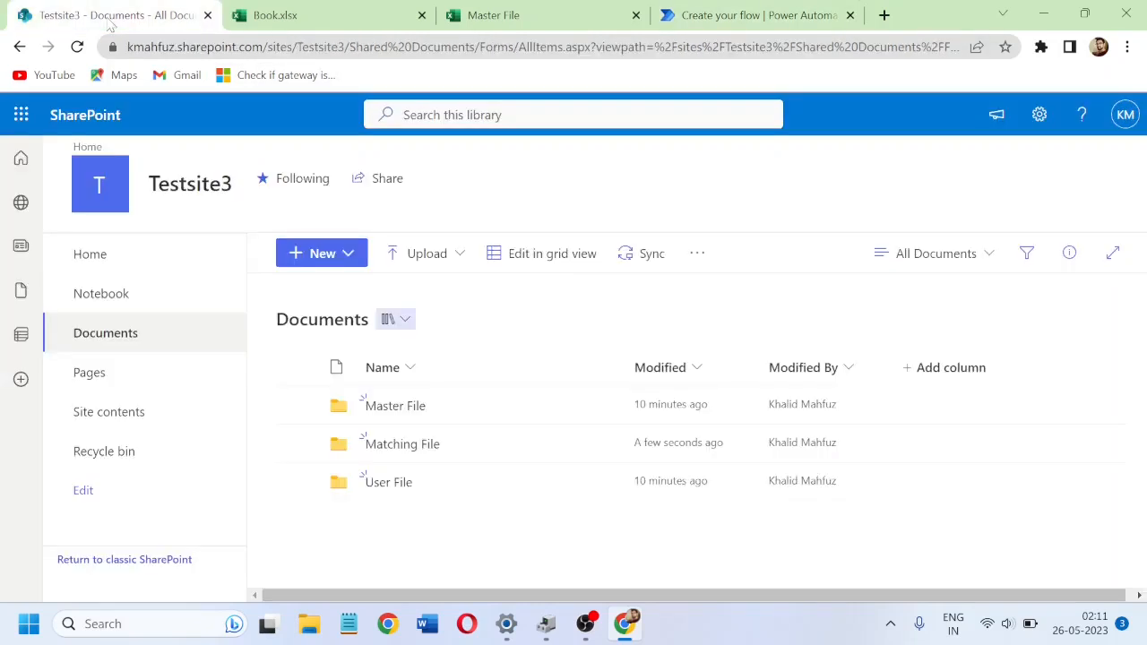
click(402, 445)
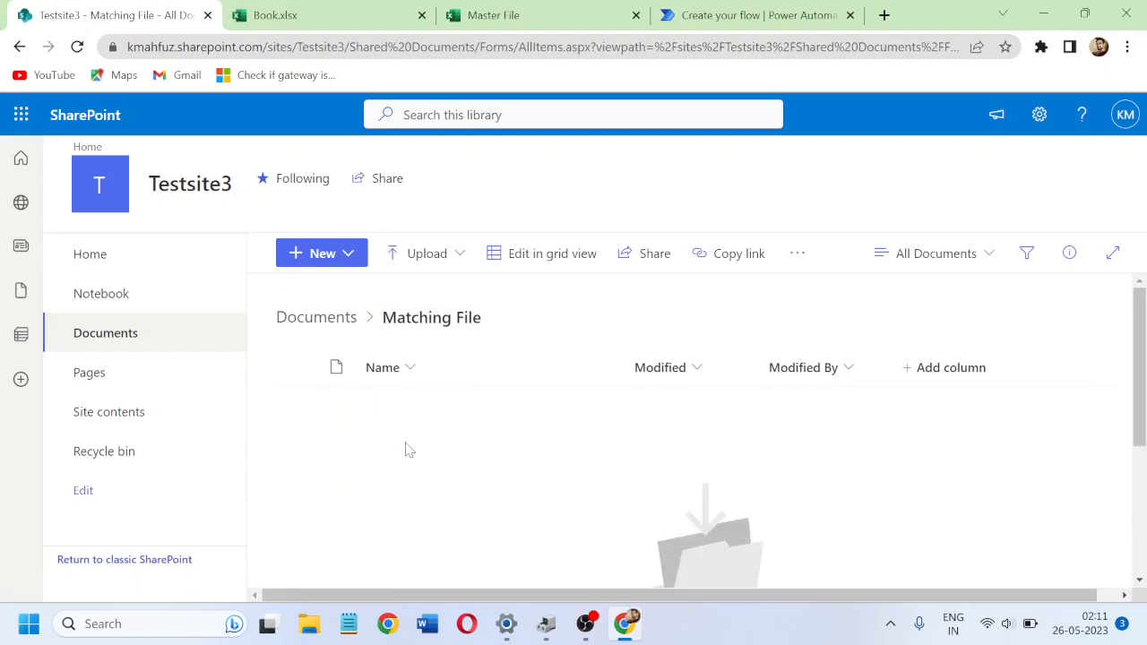
click(345, 257)
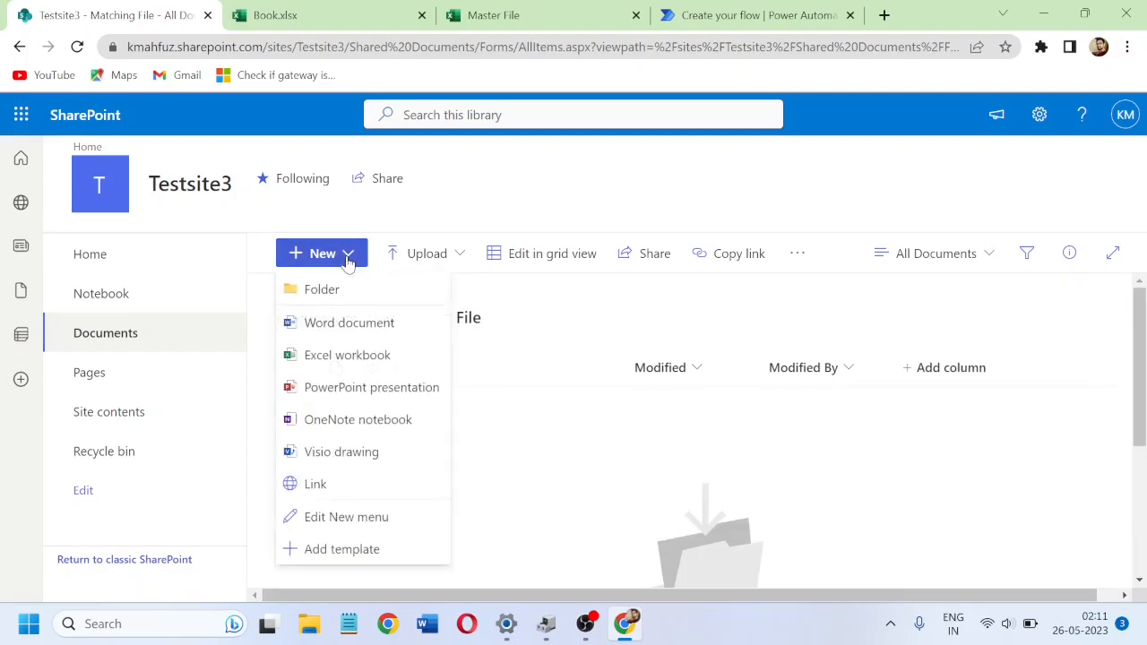
click(342, 359)
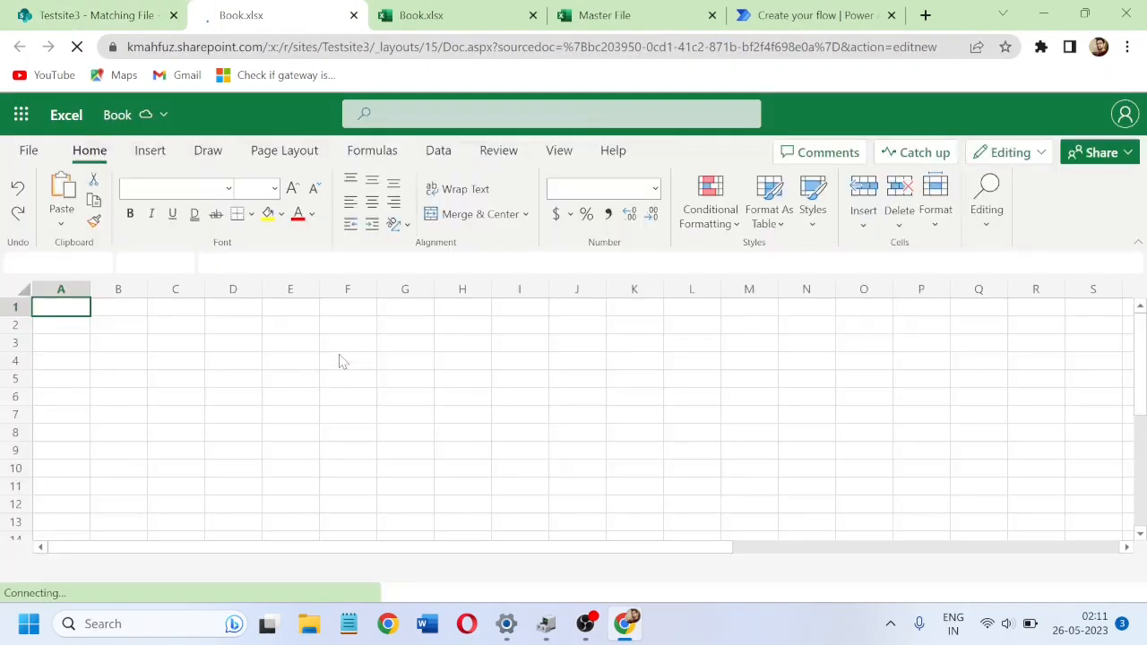
Step: Enter the headers SerialNumber, State and City in A1:C1 and widen column A to fit its header
text(e)
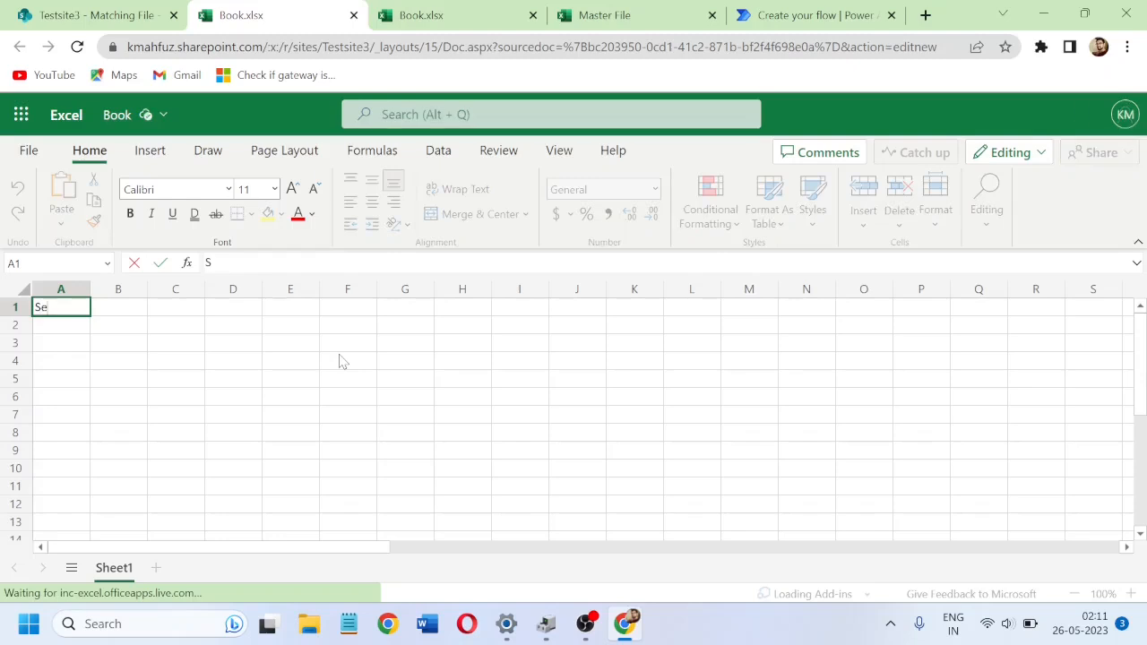
text(rialNumber)
key(Tab)
text(State)
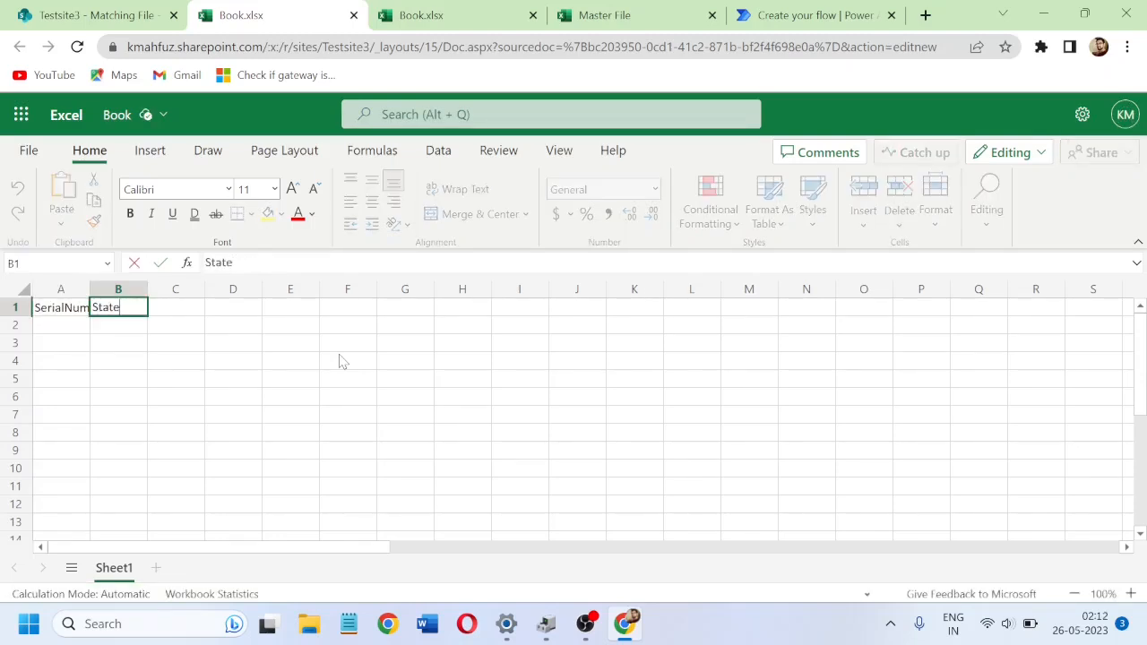
key(Tab)
text(Cit)
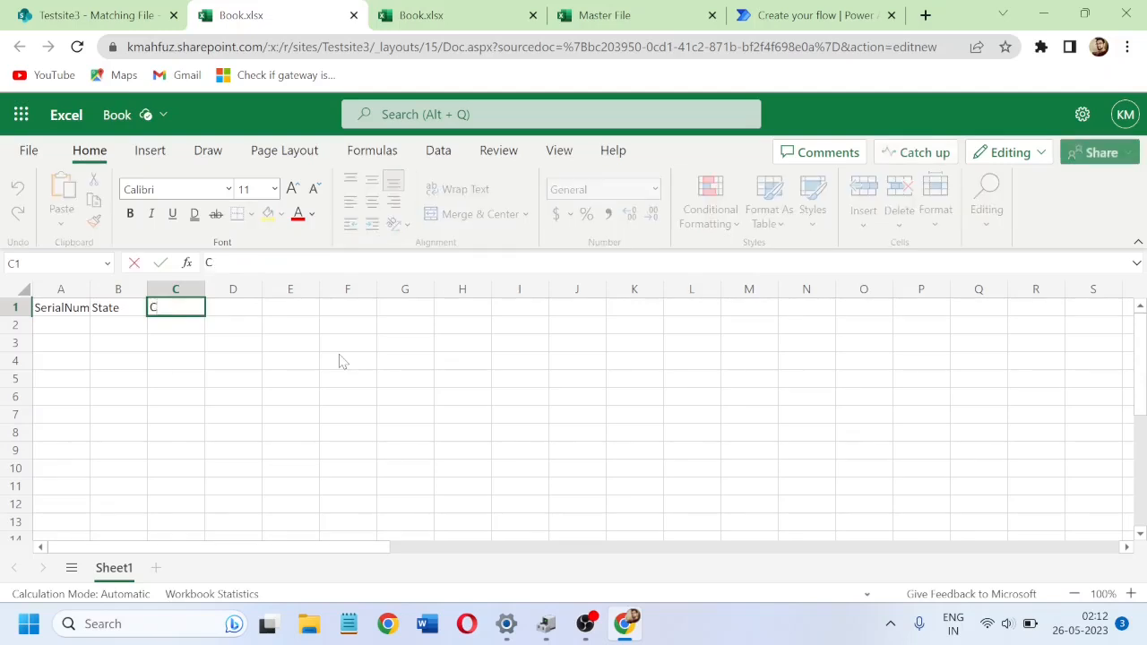
key(Return)
key(Up)
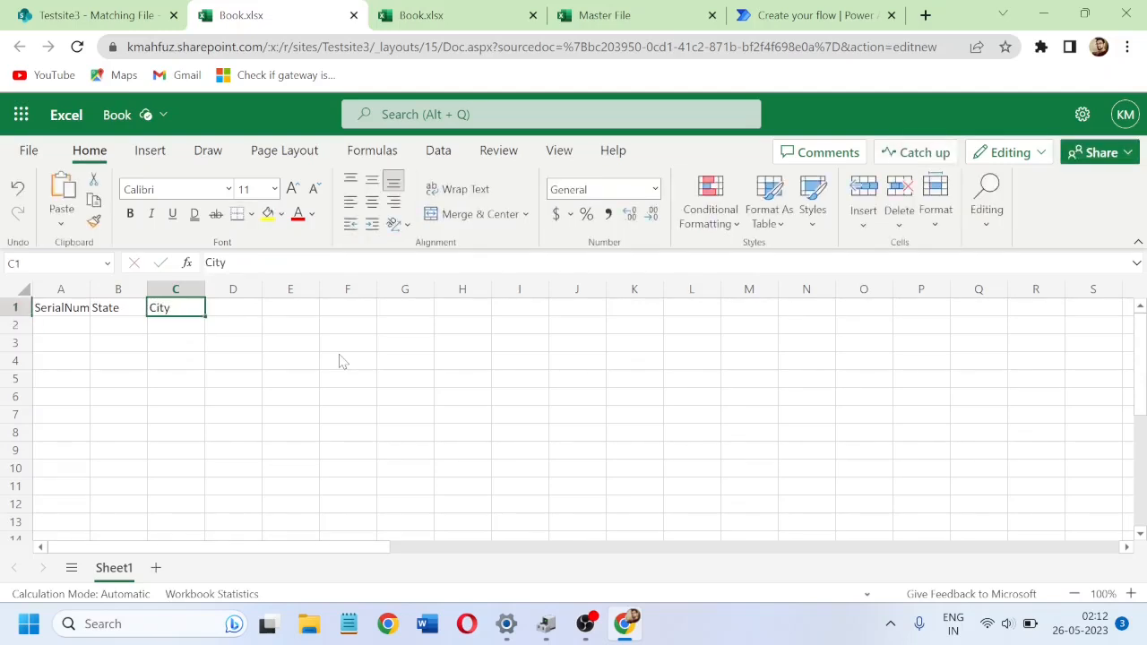
key(Left)
key(Left)
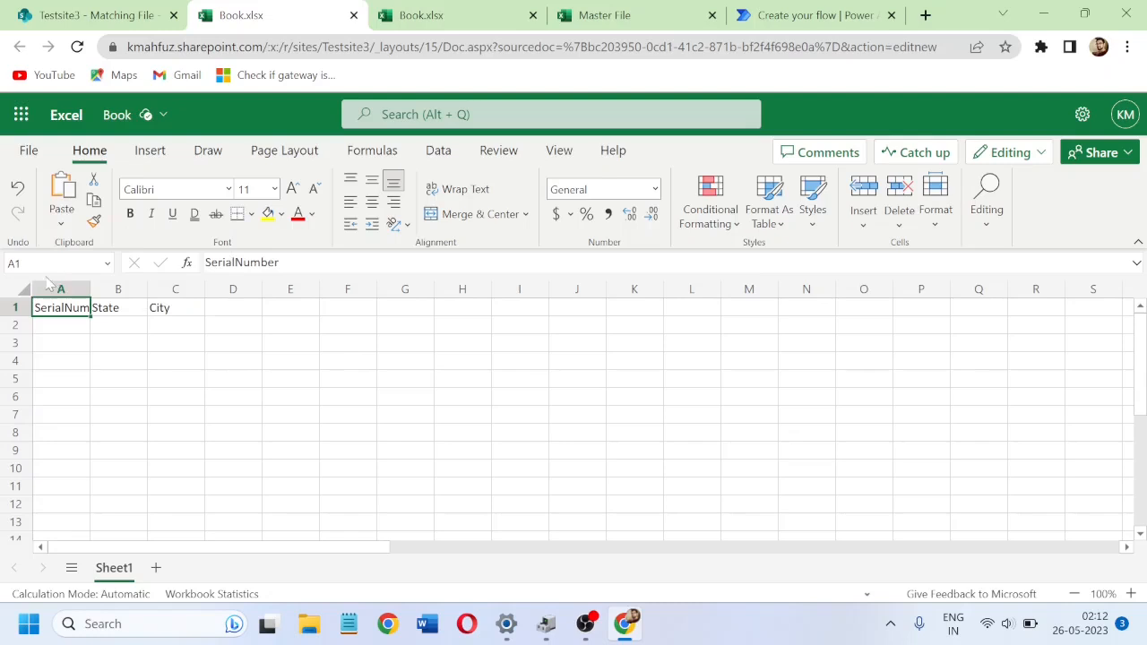
drag(89, 284, 114, 284)
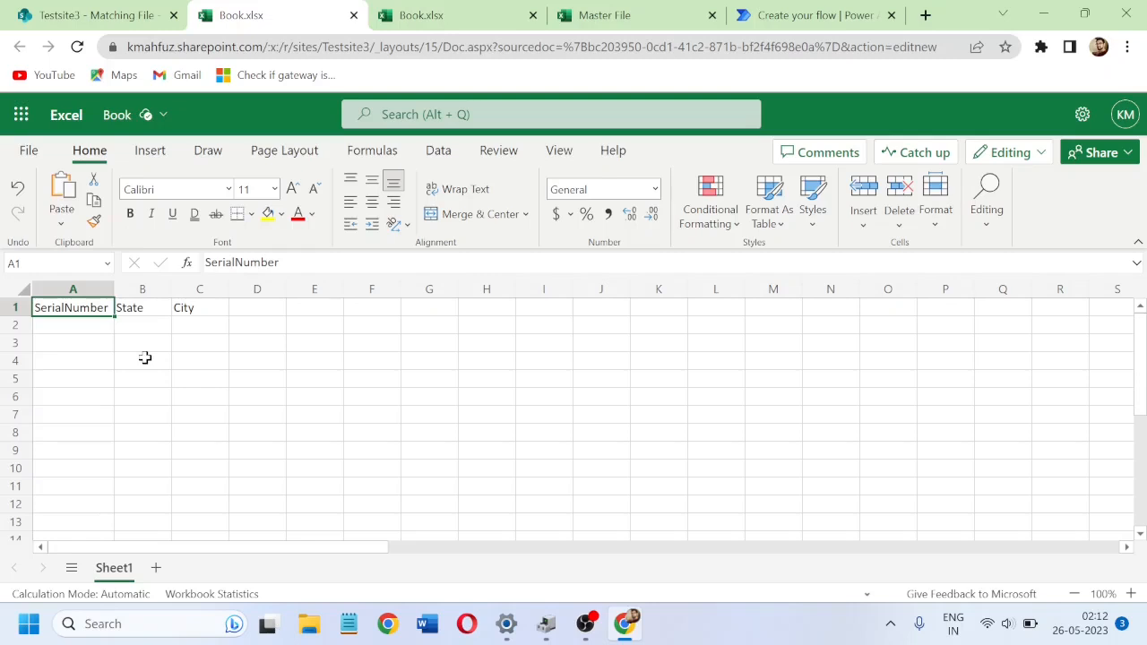
Step: Format the header cells A1:C1 as a blue table with a header row
click(73, 326)
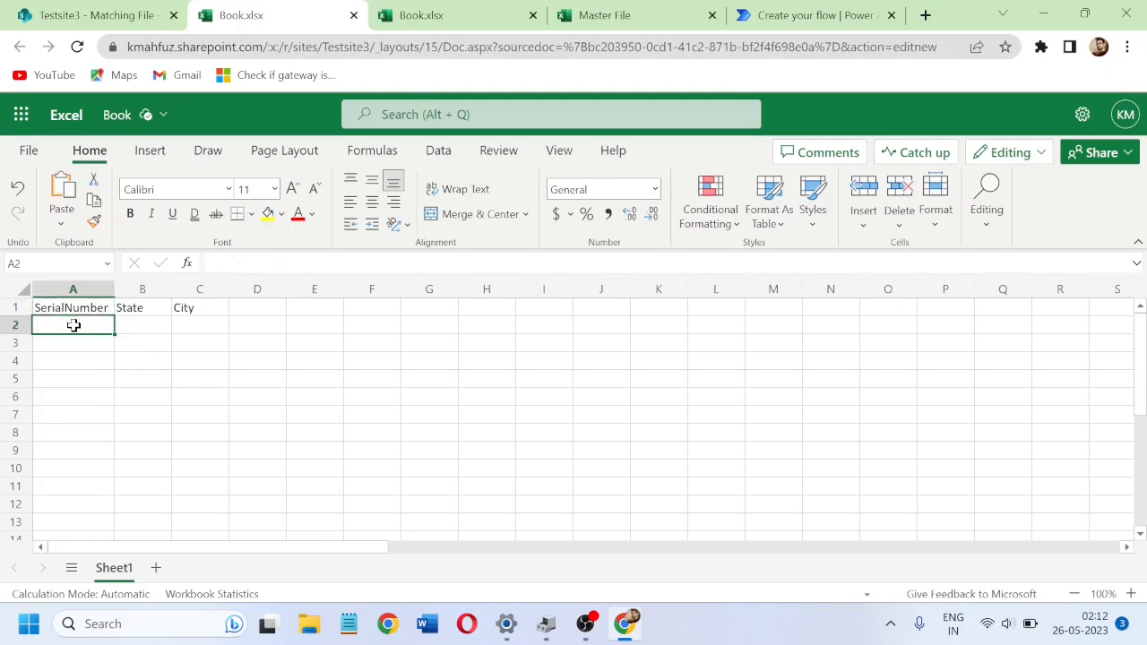
key(Up)
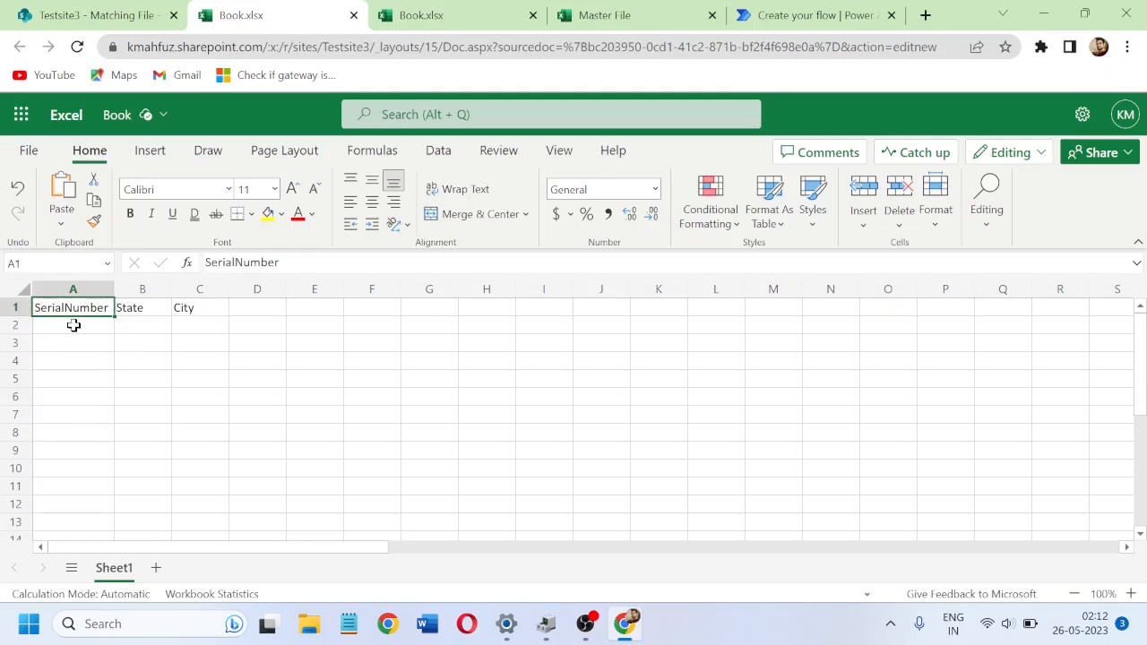
key(shift+Right)
key(shift+Right)
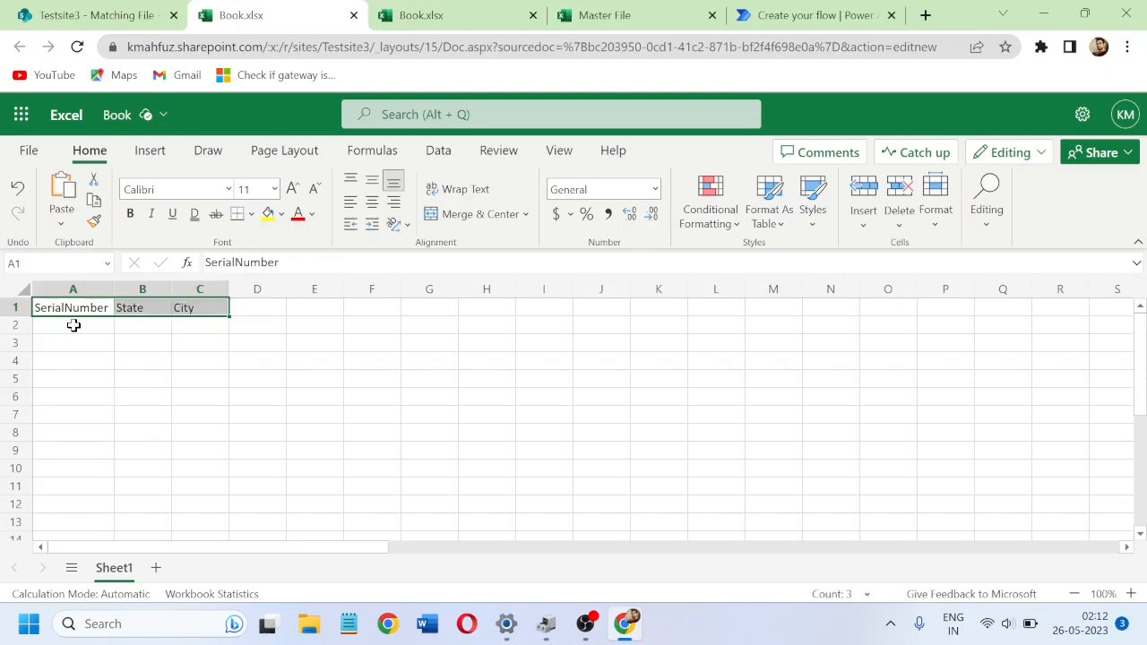
click(783, 224)
click(783, 350)
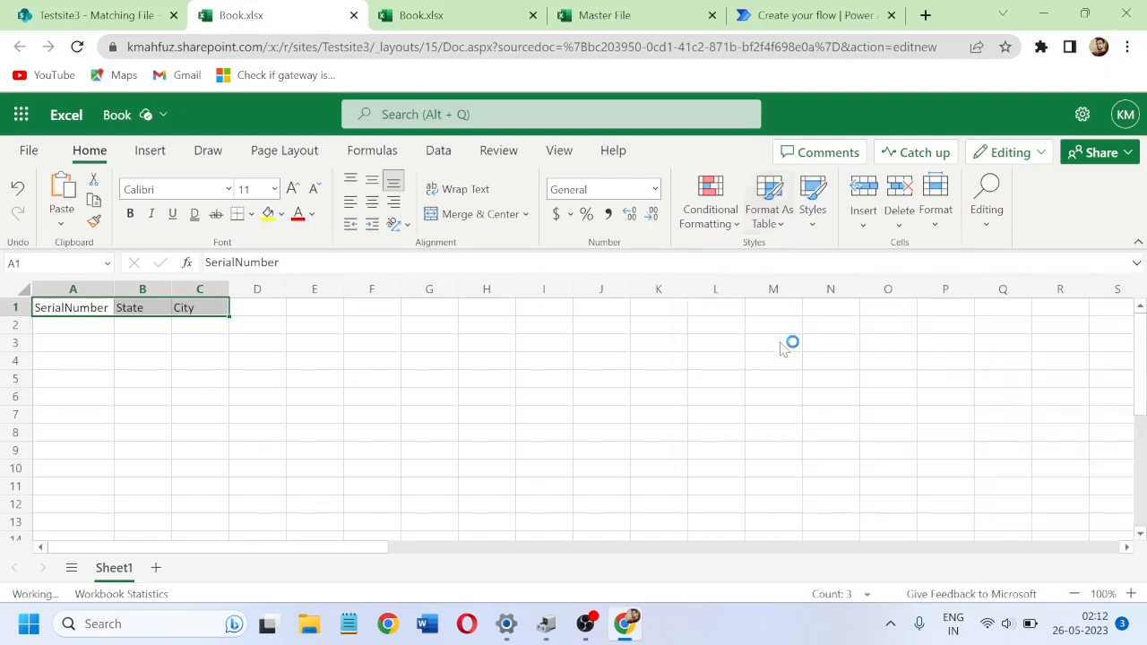
click(485, 361)
click(645, 397)
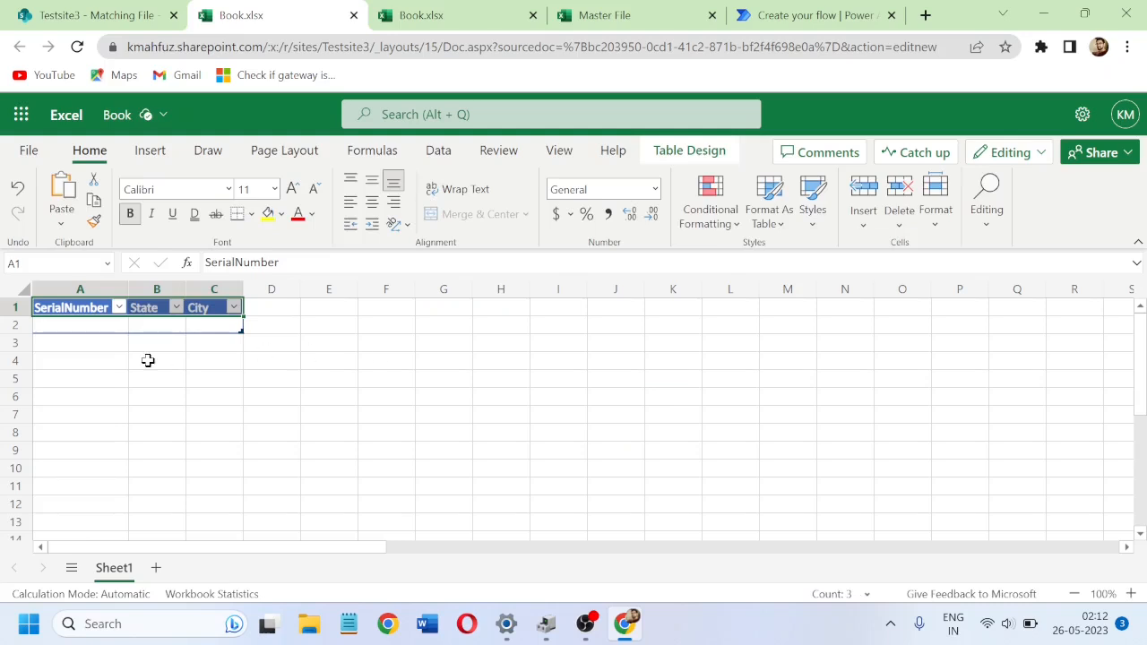
Step: Check the new table's name in its design properties, and close the workbook to return to a refreshed Matching File folder
click(687, 155)
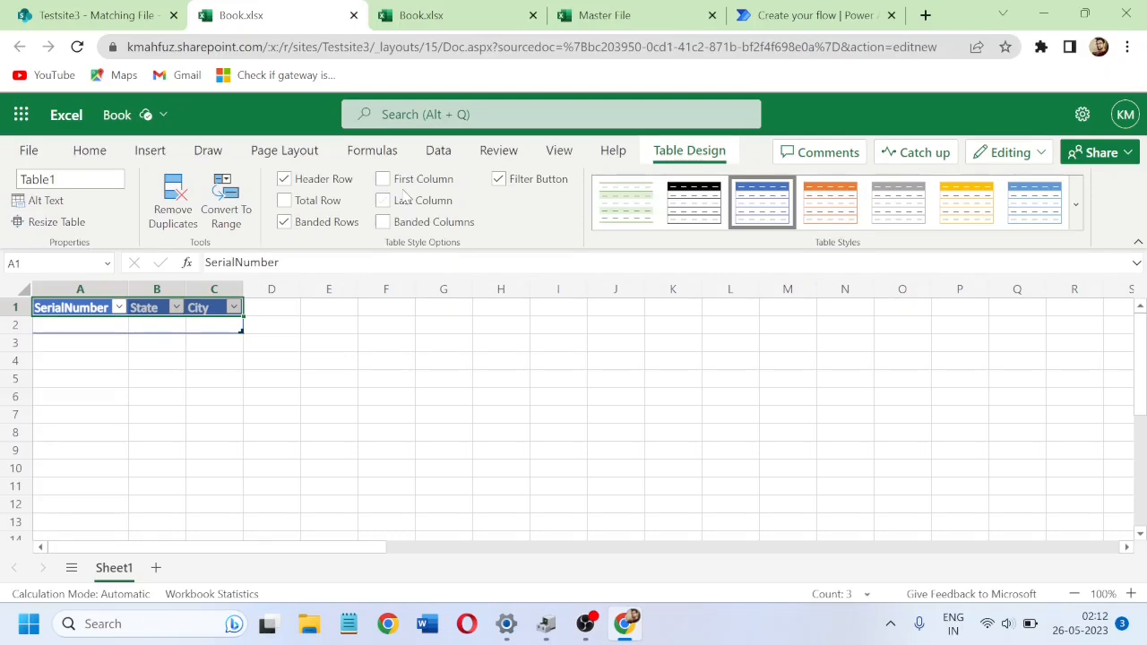
click(353, 15)
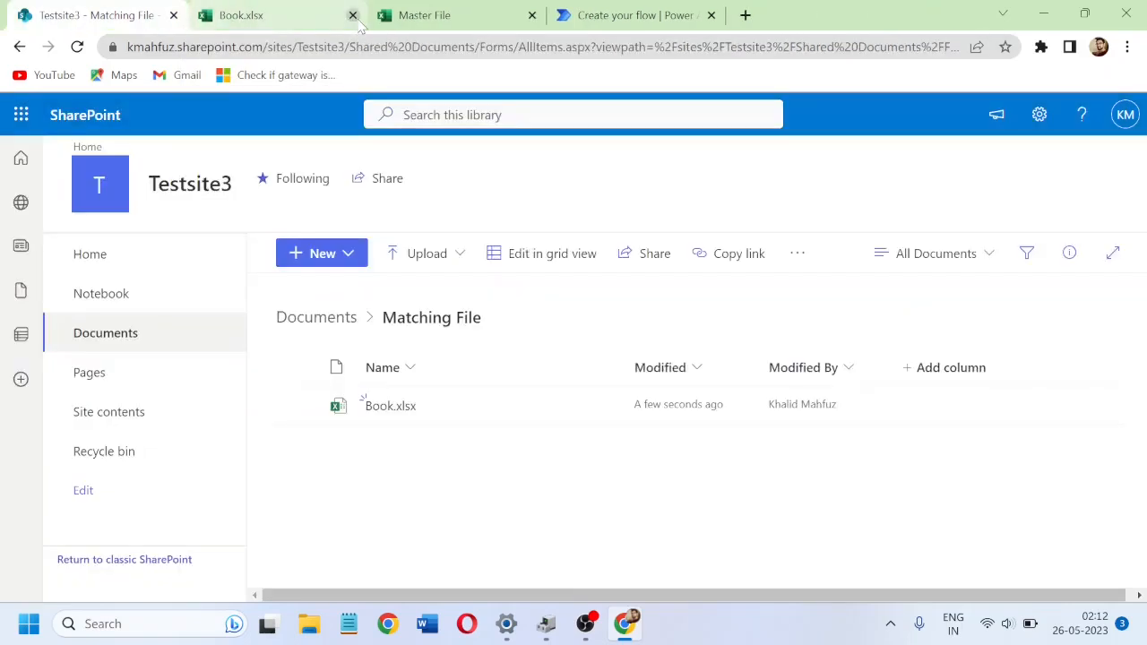
click(77, 47)
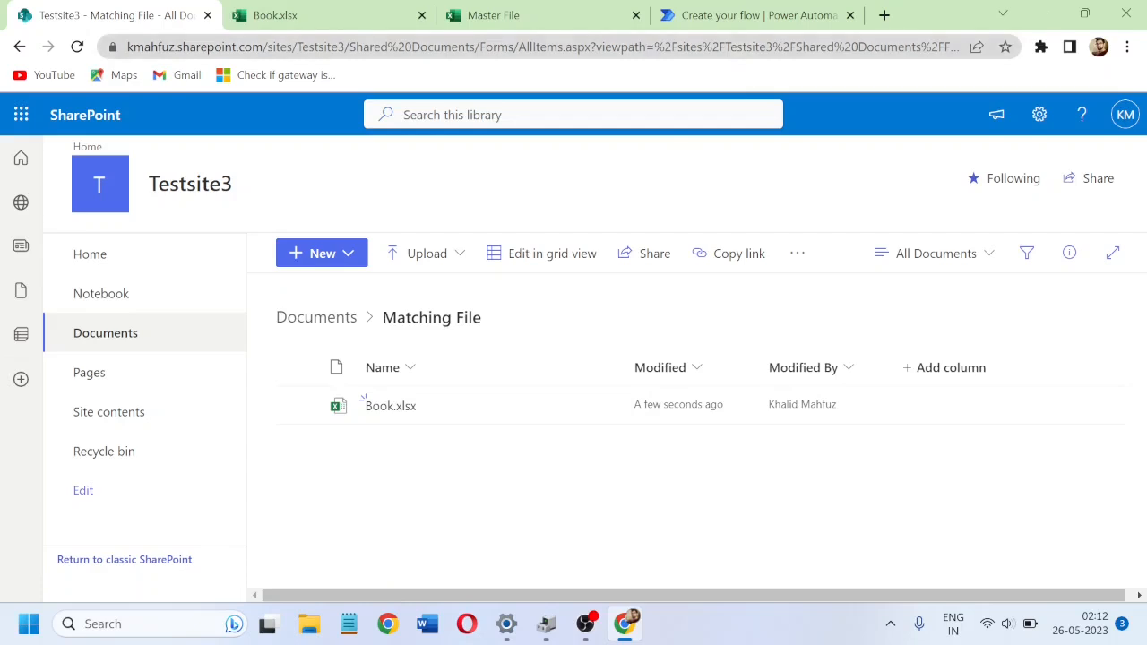
Step: Duplicate the browser tab holding the unsaved flow and open the My flows list in the duplicate, discarding its changes
right_click(735, 24)
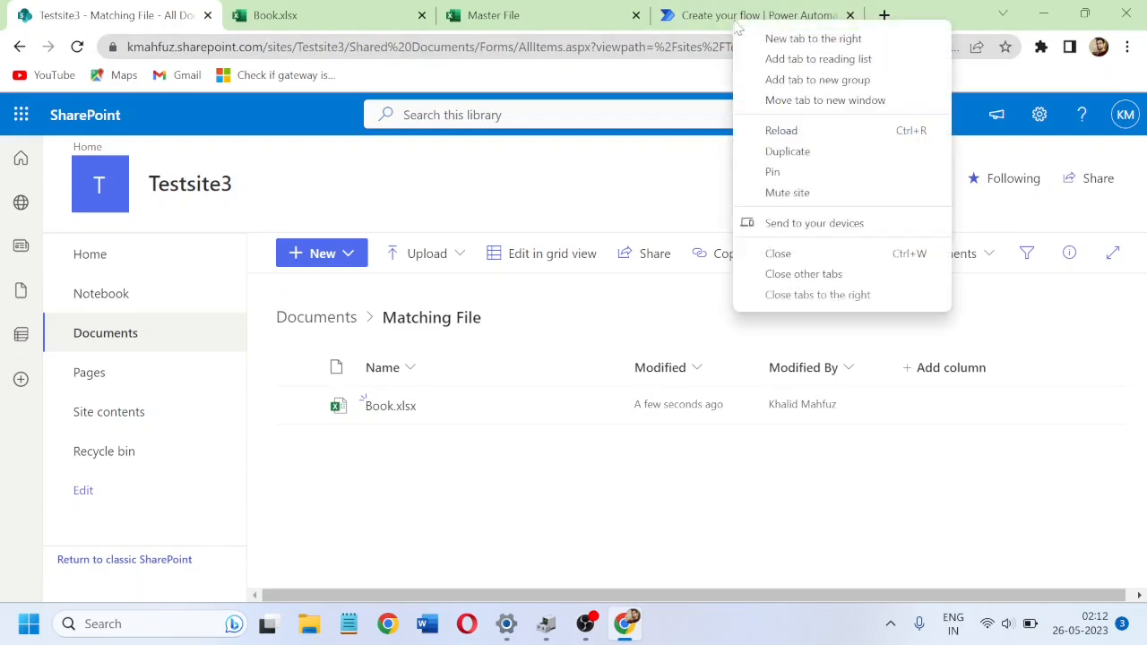
click(788, 151)
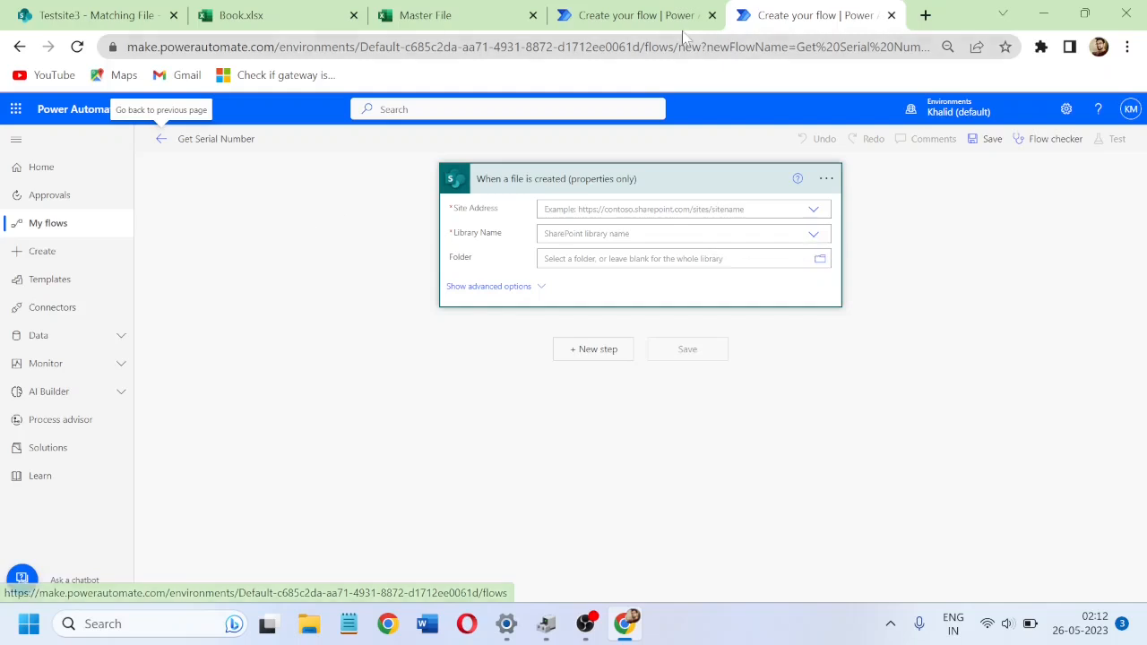
click(56, 224)
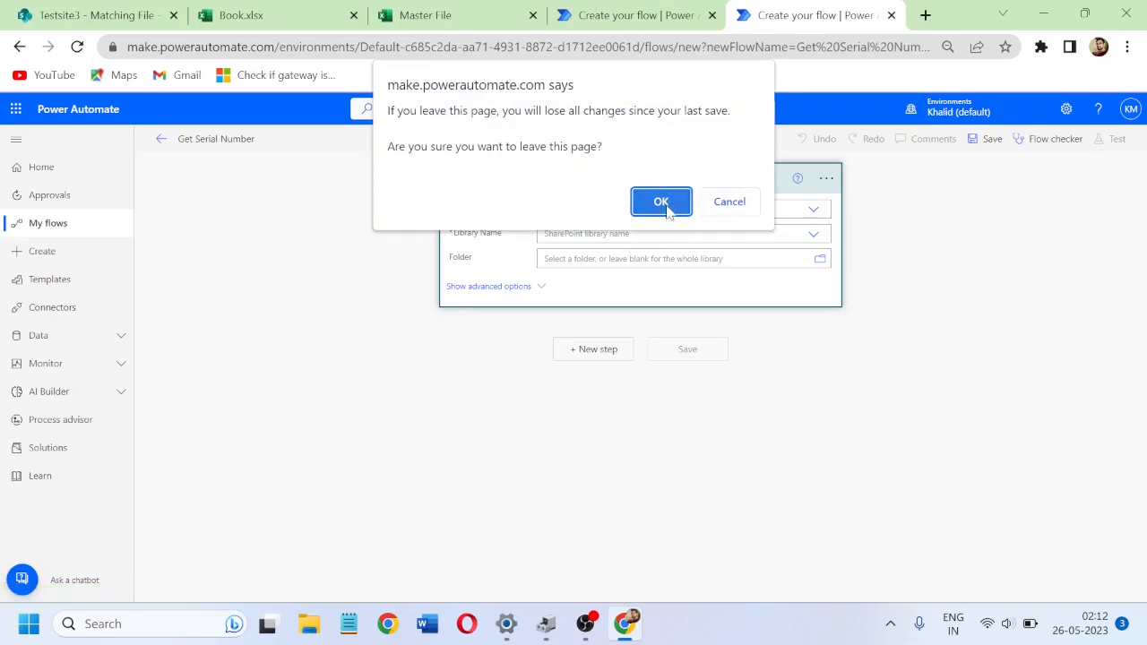
click(668, 211)
click(663, 14)
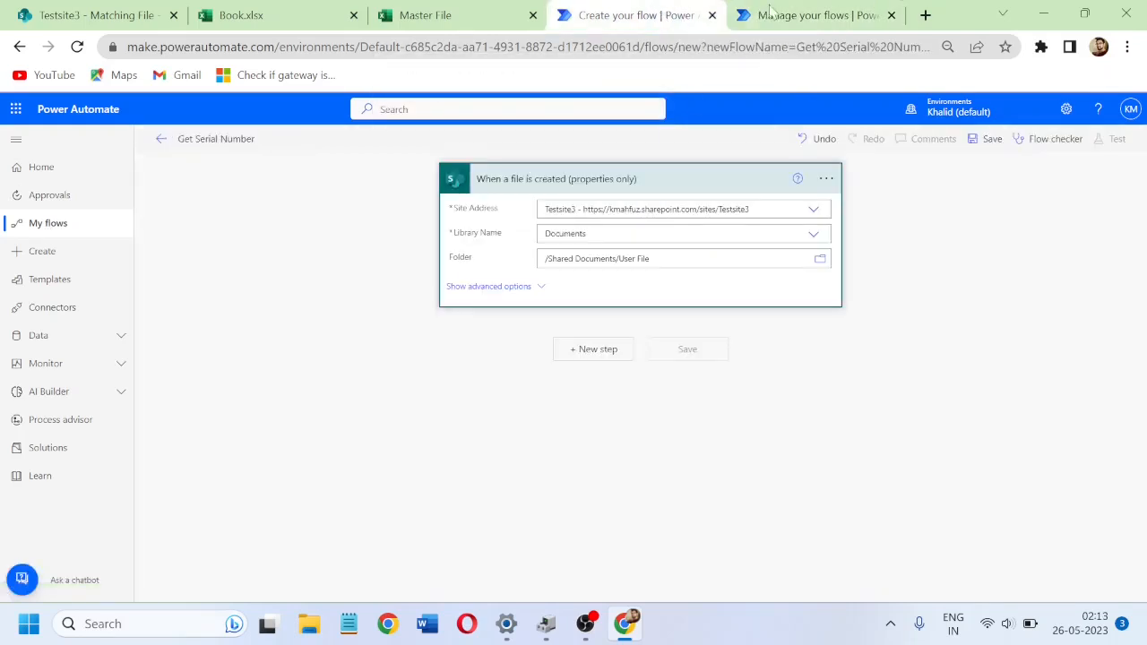
click(823, 15)
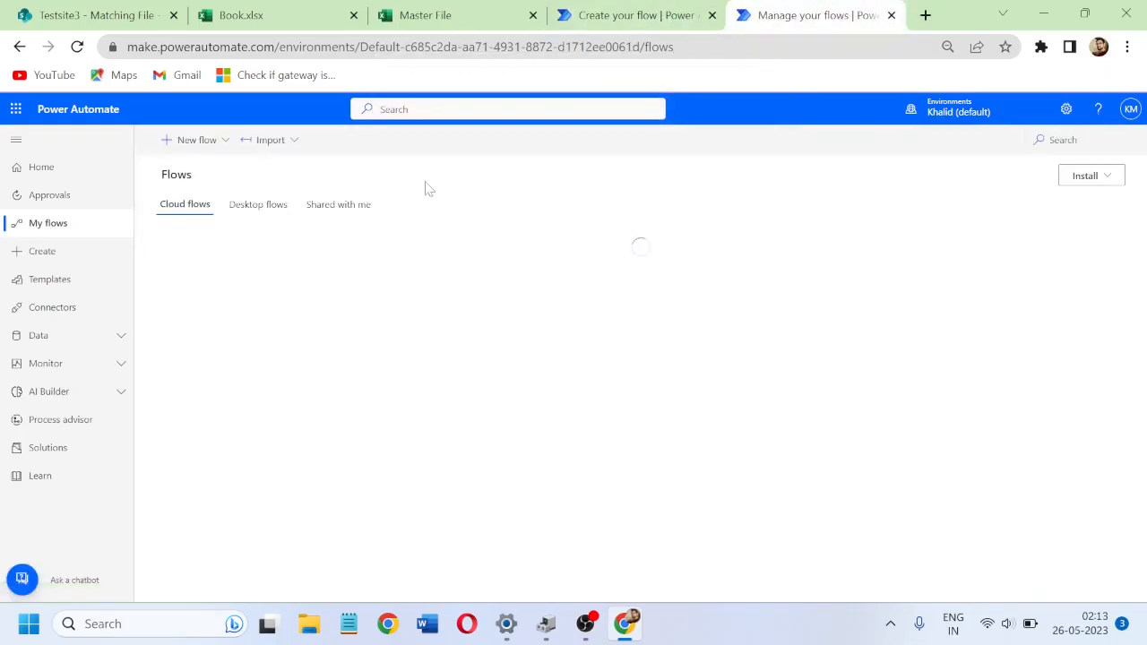
Step: Open the flow "Button -> Get file content - 2" for editing and expand its Get file content action
click(216, 144)
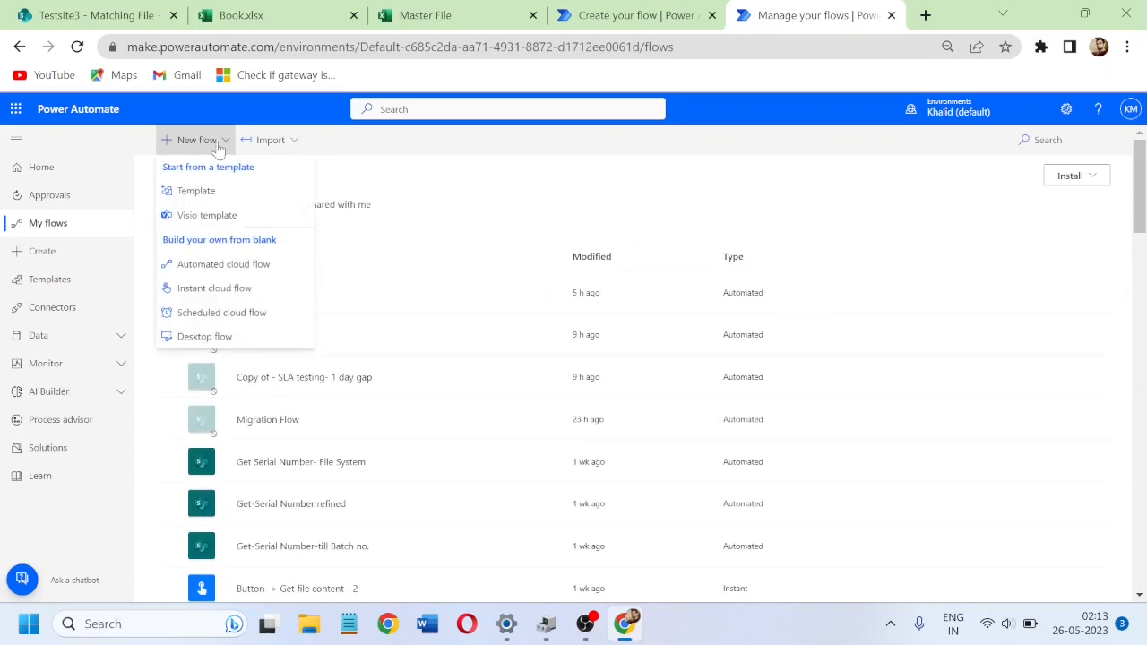
click(279, 589)
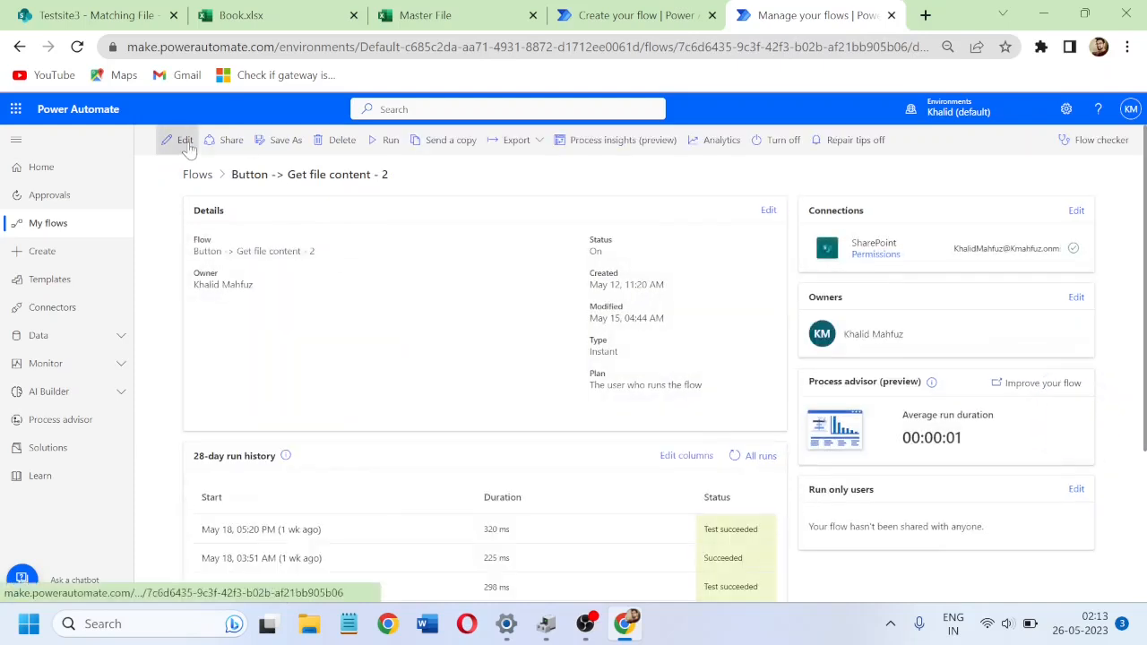
click(184, 141)
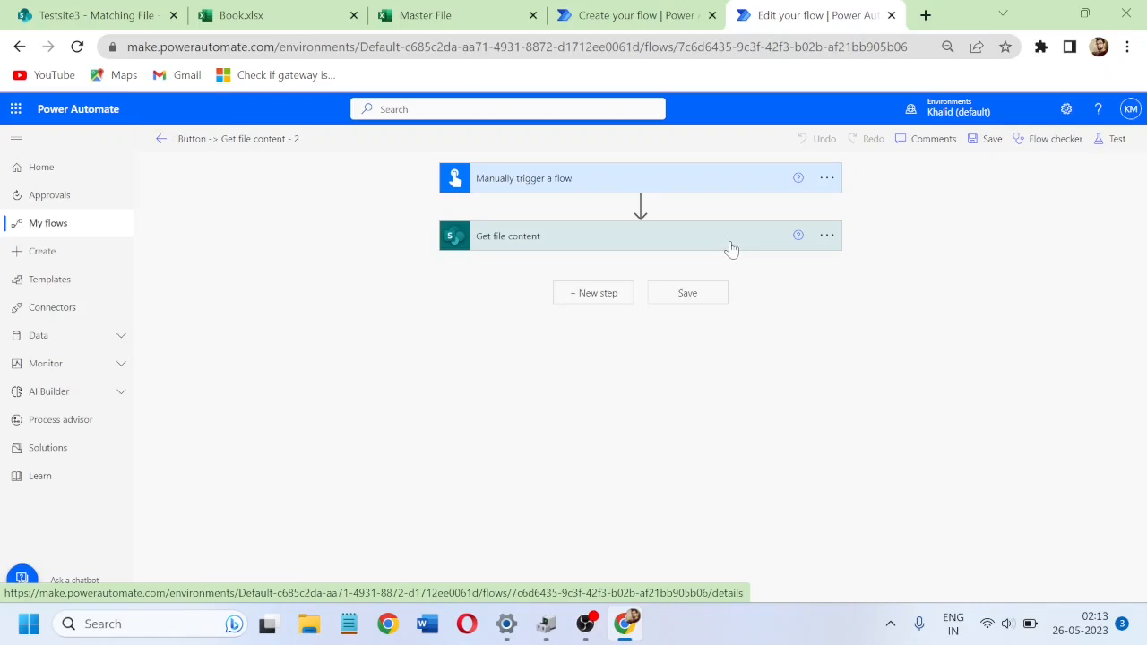
click(731, 238)
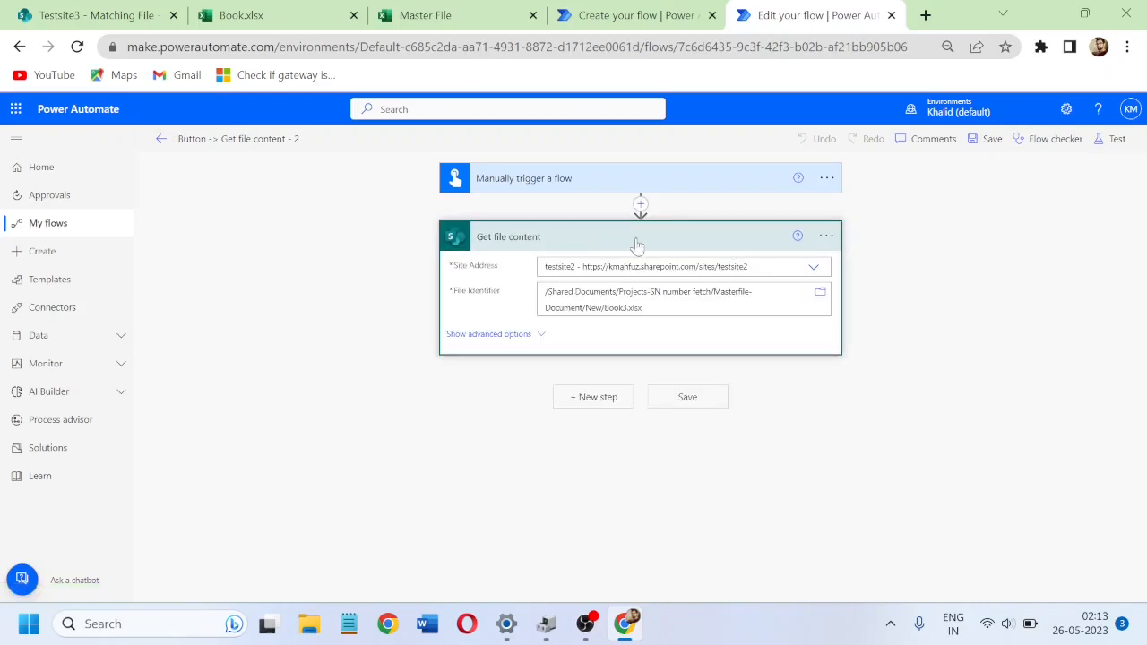
Step: Set the Site Address of Get file content to Testsite3, using the site URL copied from SharePoint
key(BackSpace)
text(3)
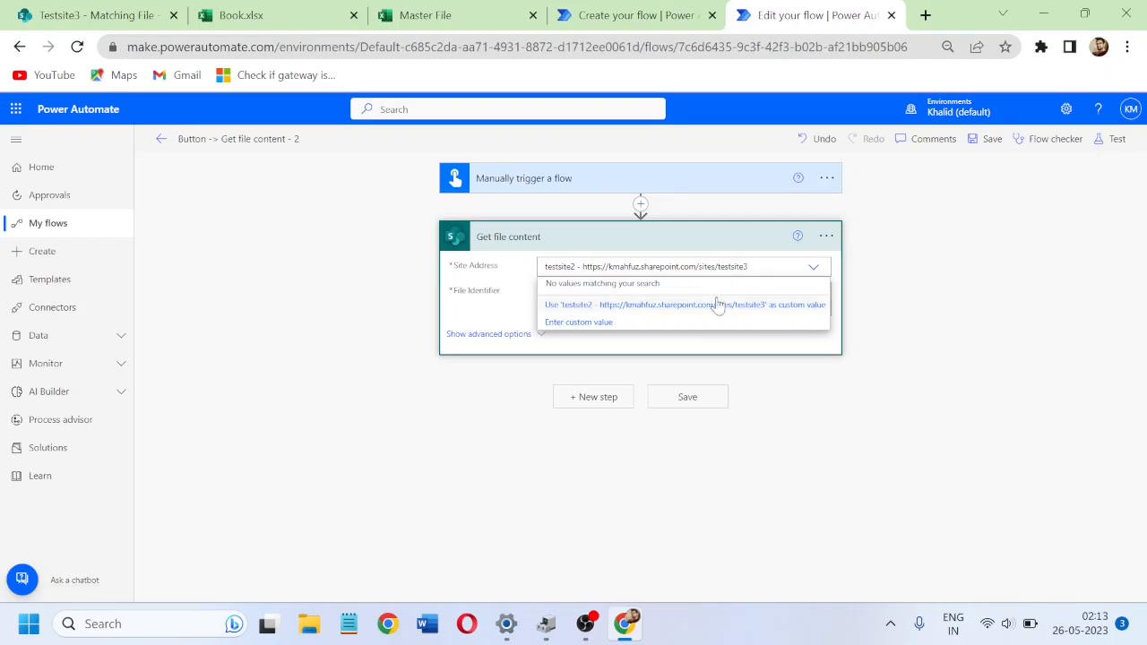
click(126, 15)
drag(385, 47, 67, 46)
key(ctrl+c)
click(807, 15)
key(ctrl+v)
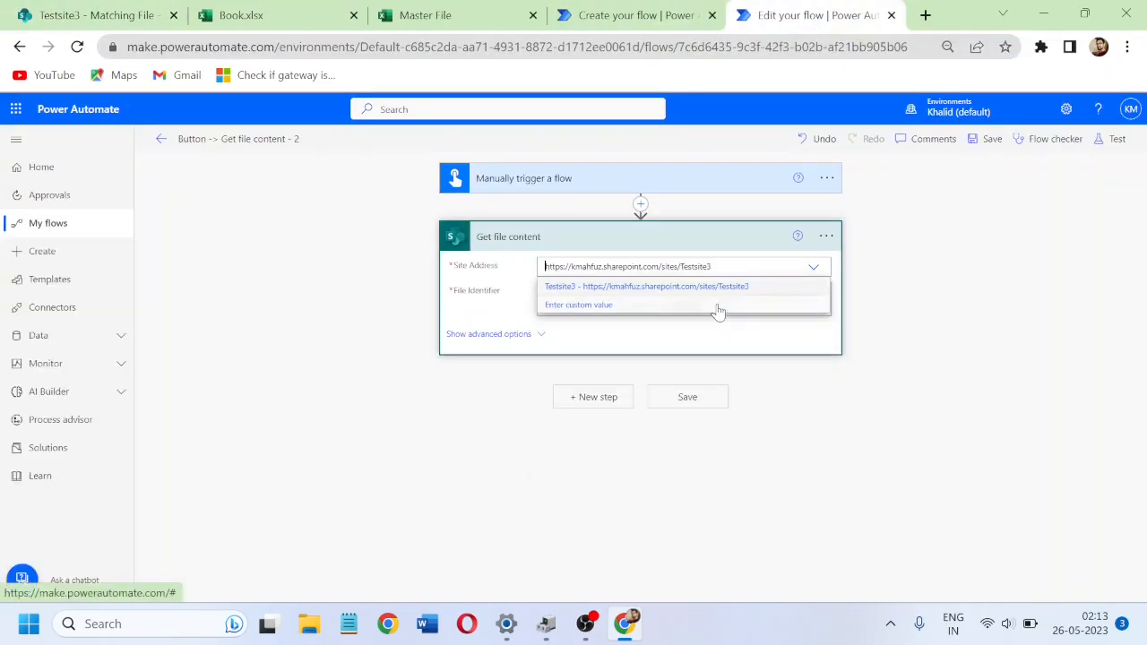
click(637, 287)
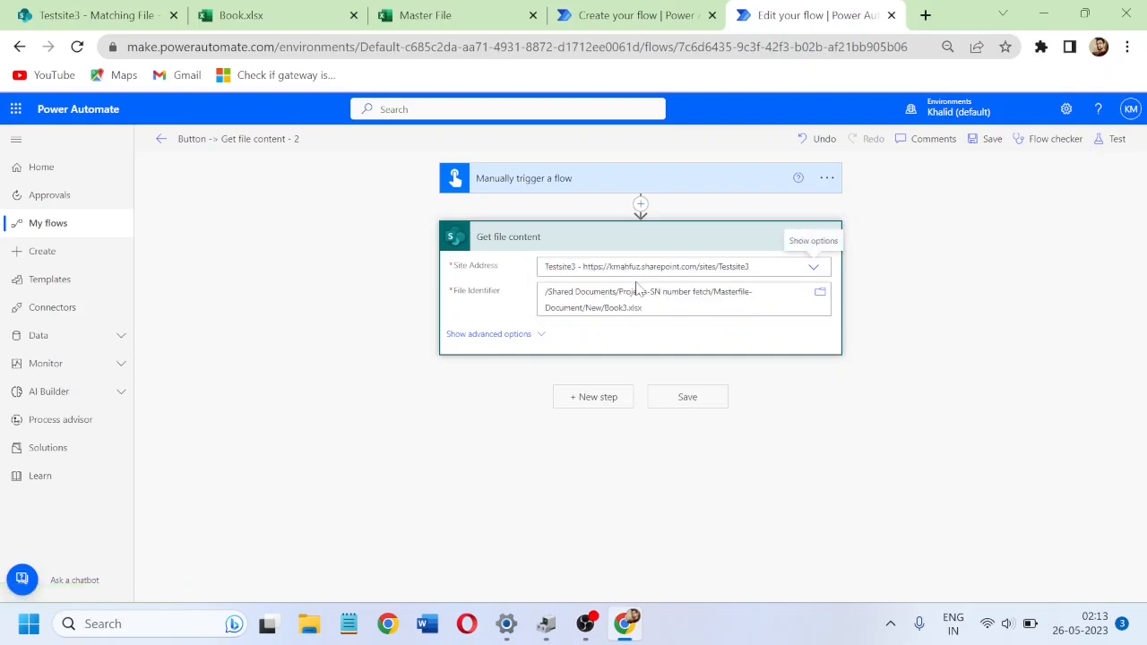
Step: Choose /Shared Documents/Matching File/Book.xlsx as the File Identifier of Get file content
click(820, 296)
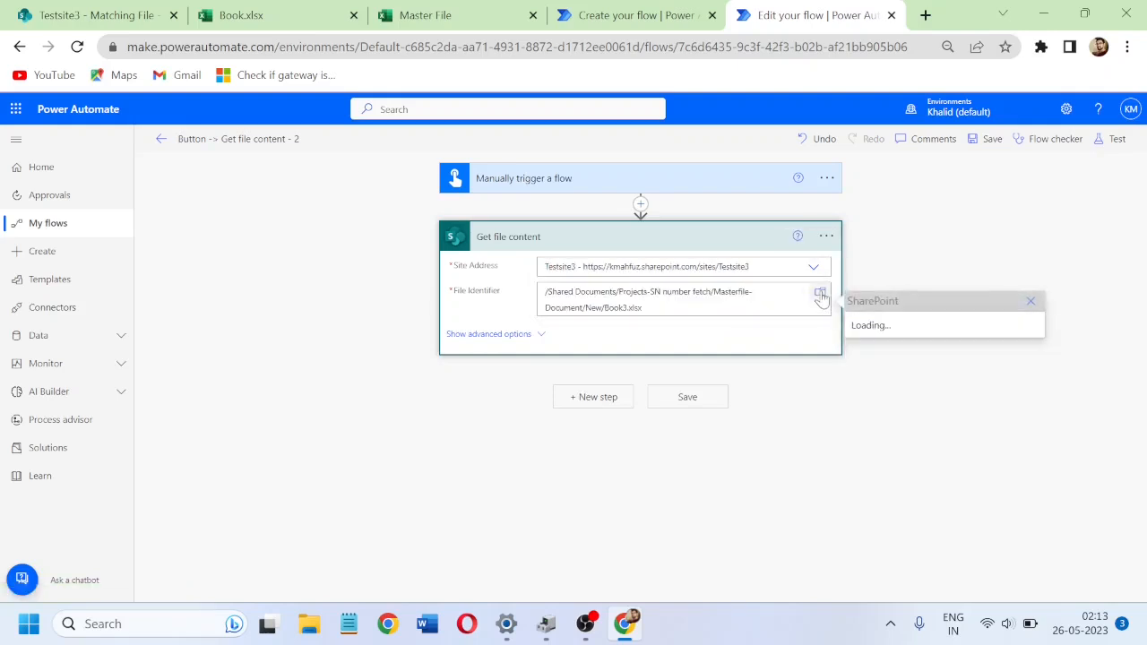
click(822, 298)
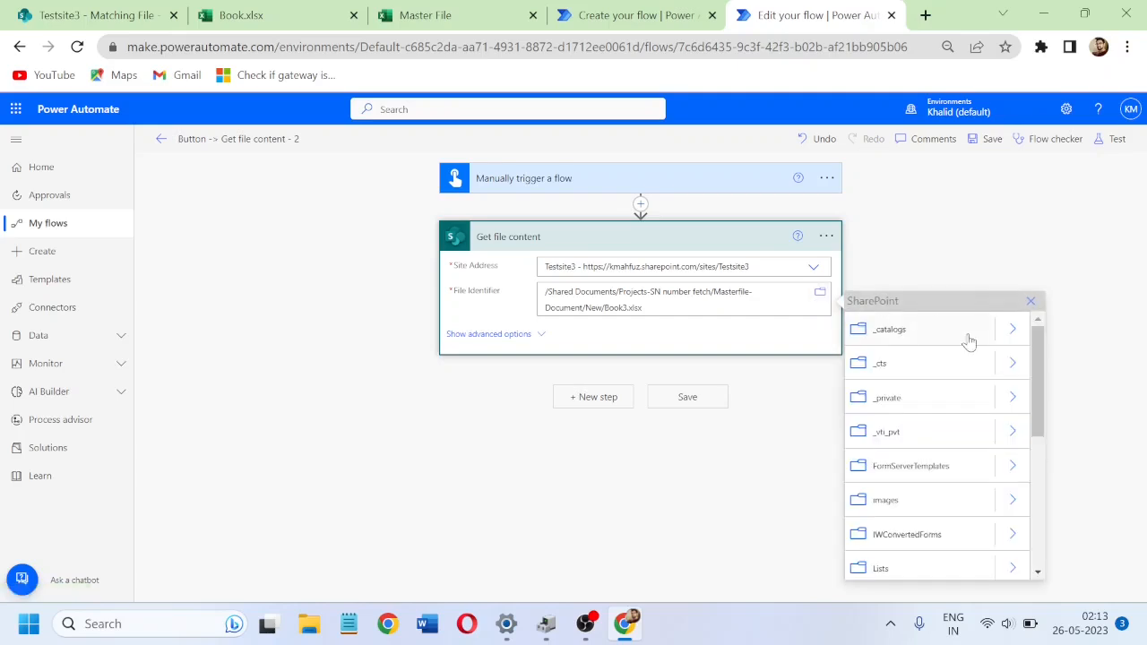
drag(1039, 419, 1051, 503)
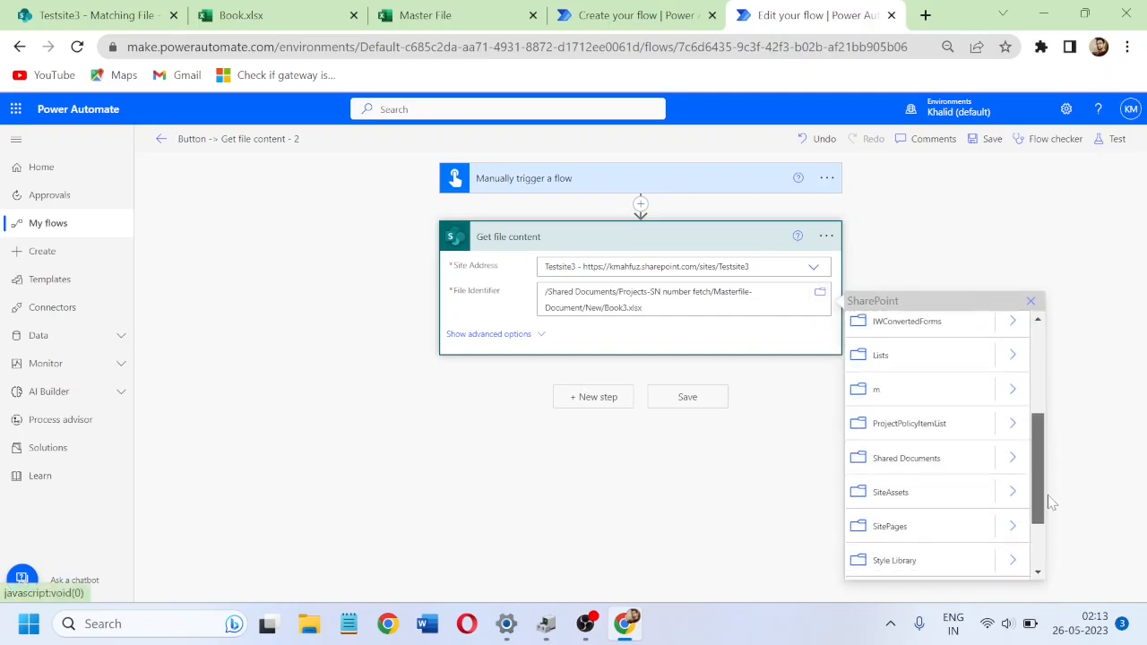
click(1014, 463)
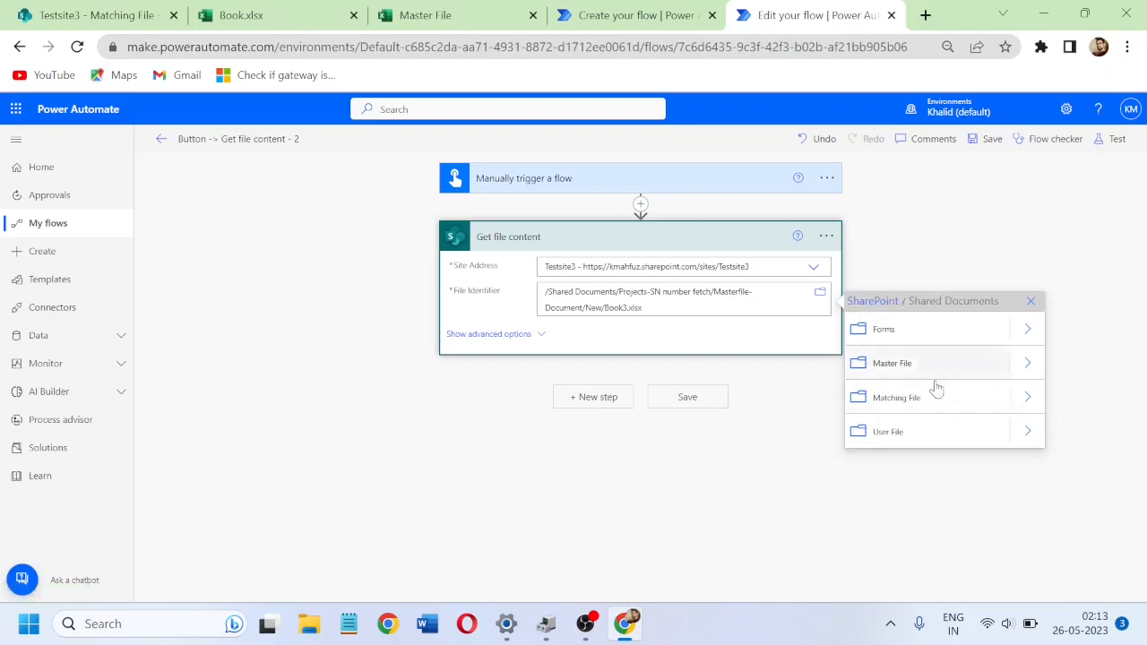
click(1026, 398)
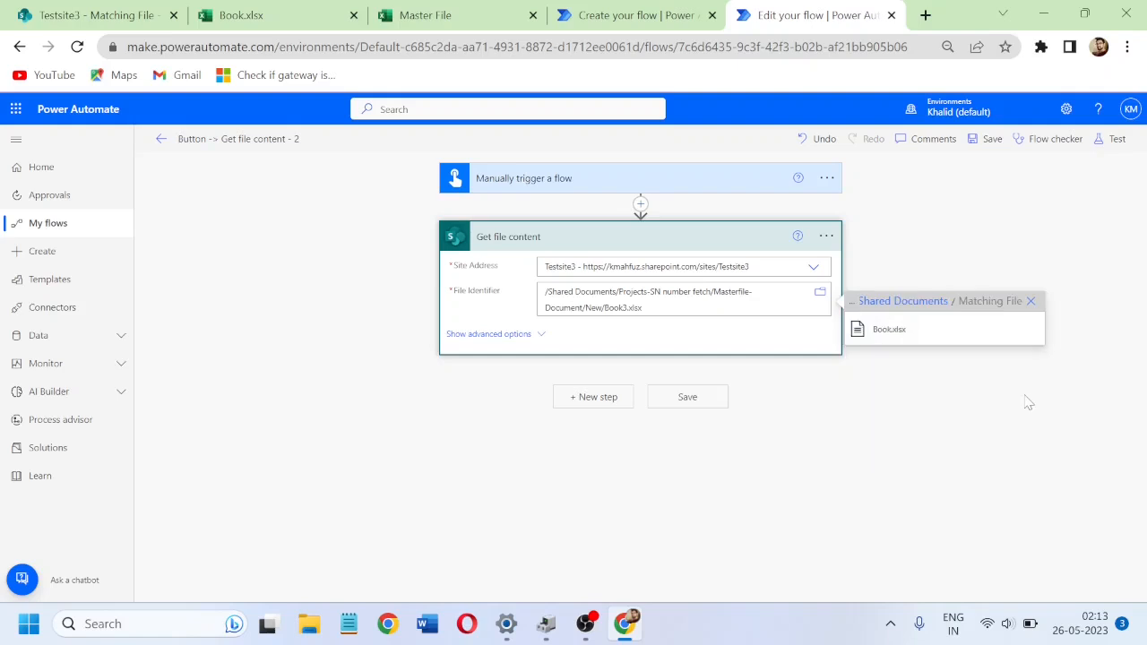
click(887, 329)
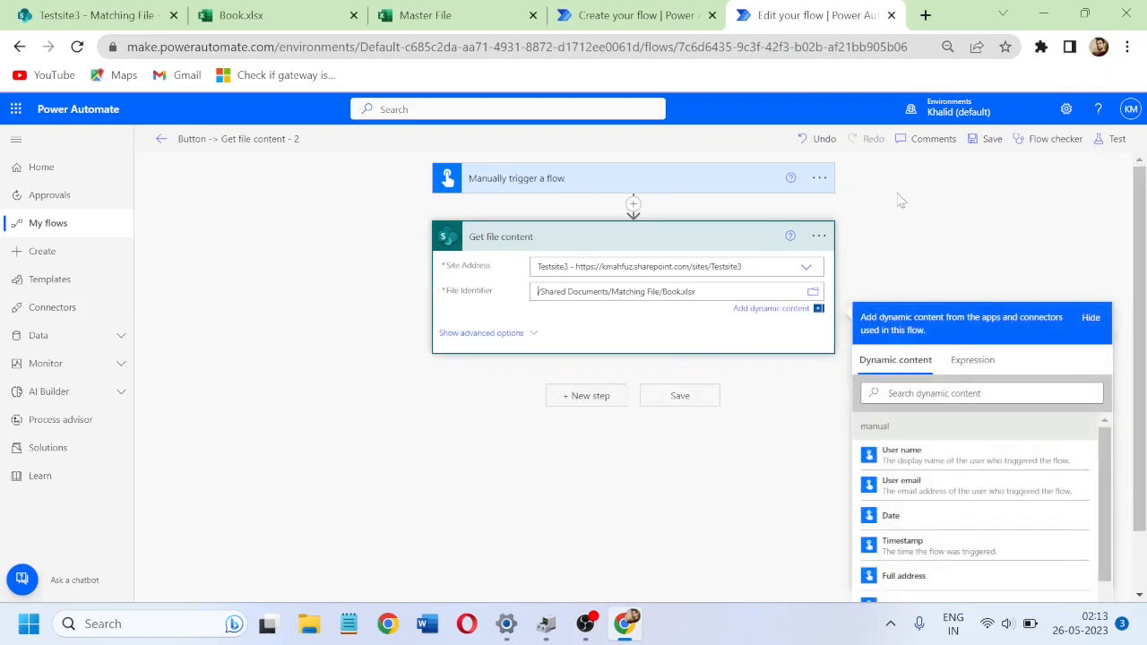
Step: Save the file content flow and run a manual test of it
click(990, 139)
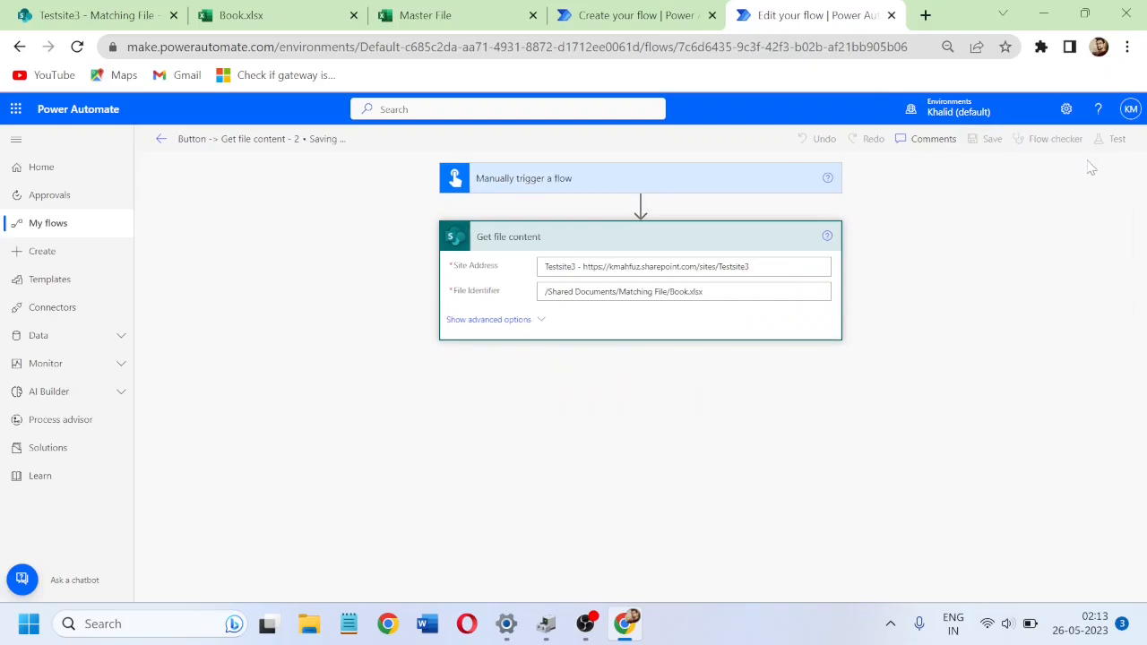
click(1113, 140)
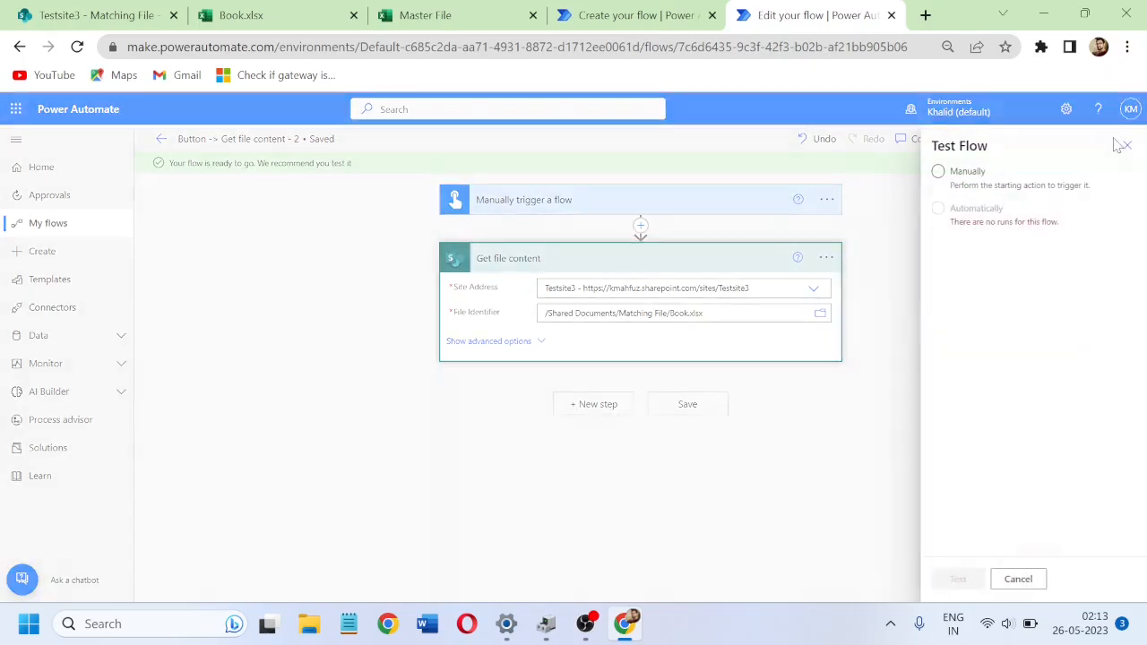
click(937, 209)
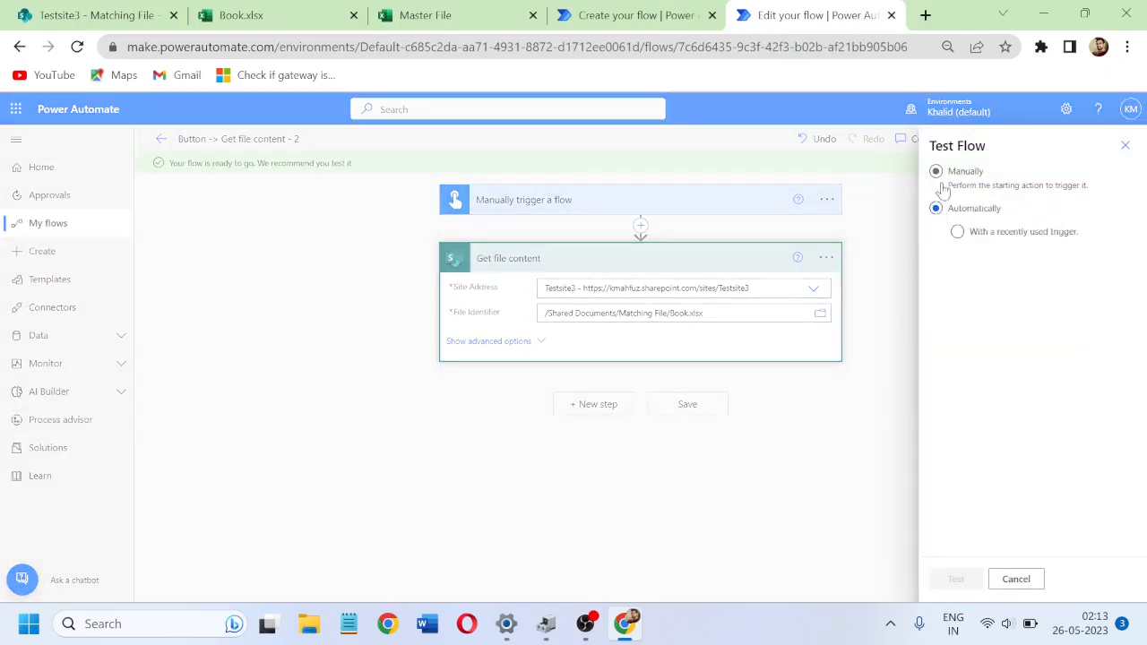
click(940, 175)
click(953, 579)
click(956, 580)
click(957, 580)
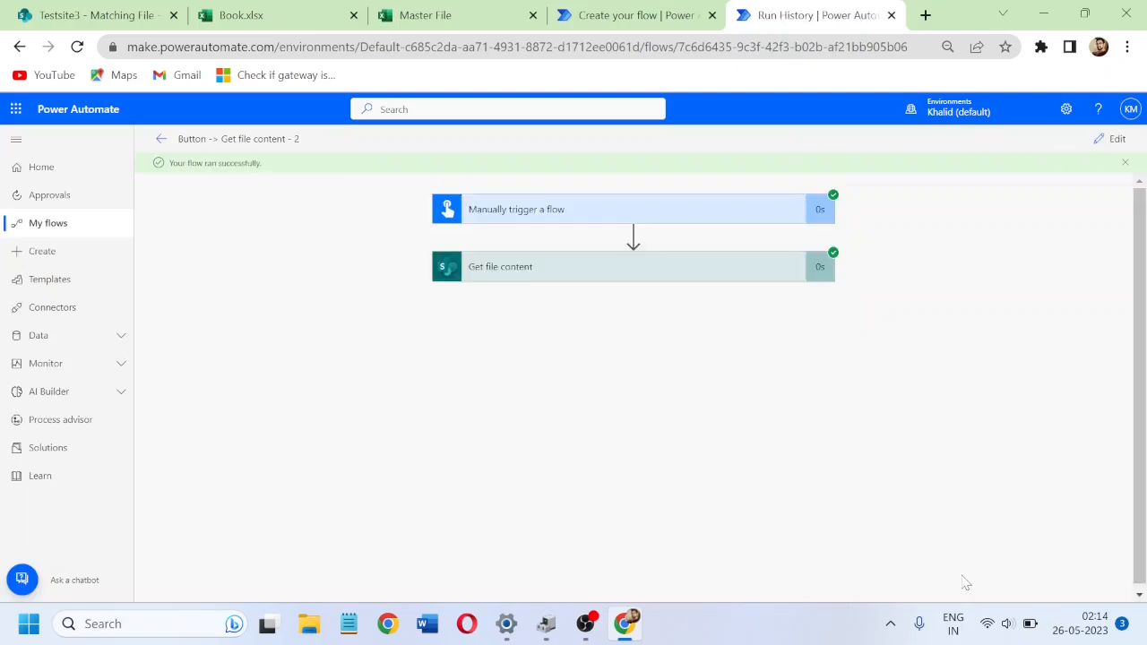
Step: Expand Get file content in the test run and copy its entire File Content output
click(646, 279)
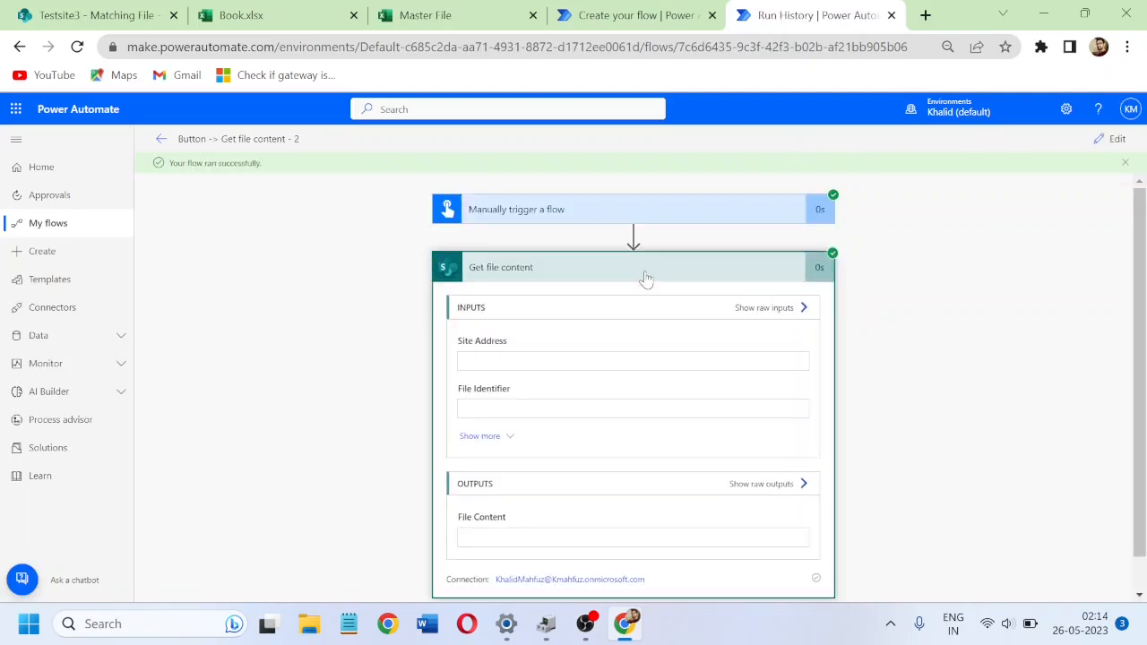
scroll(1139, 358, down, 2)
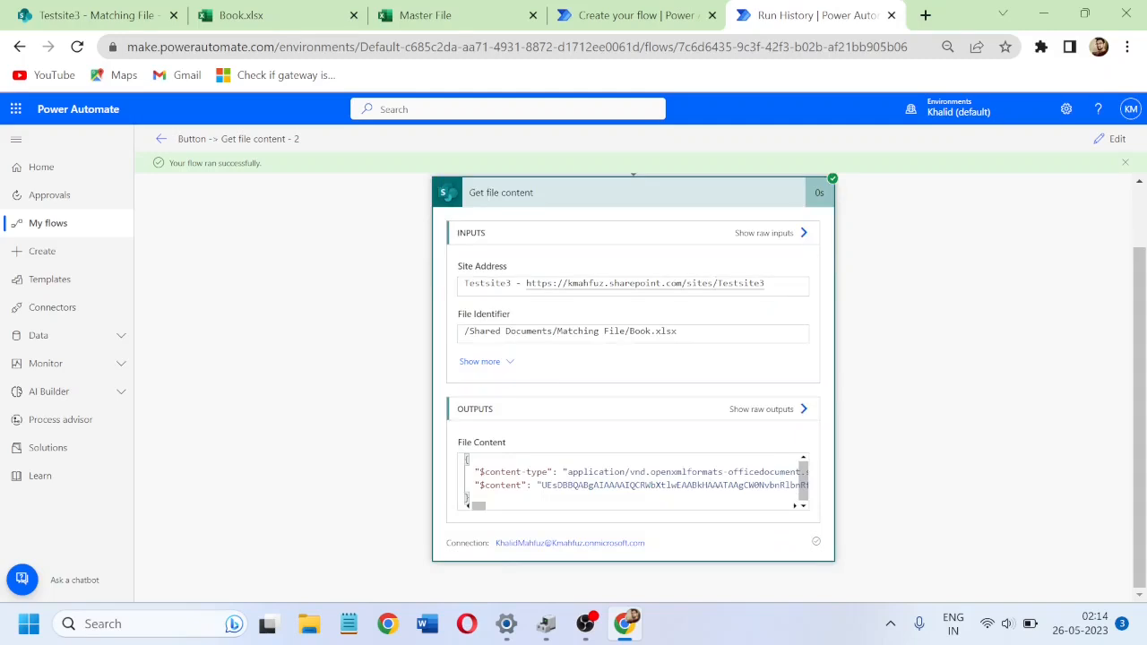
key(ctrl+a)
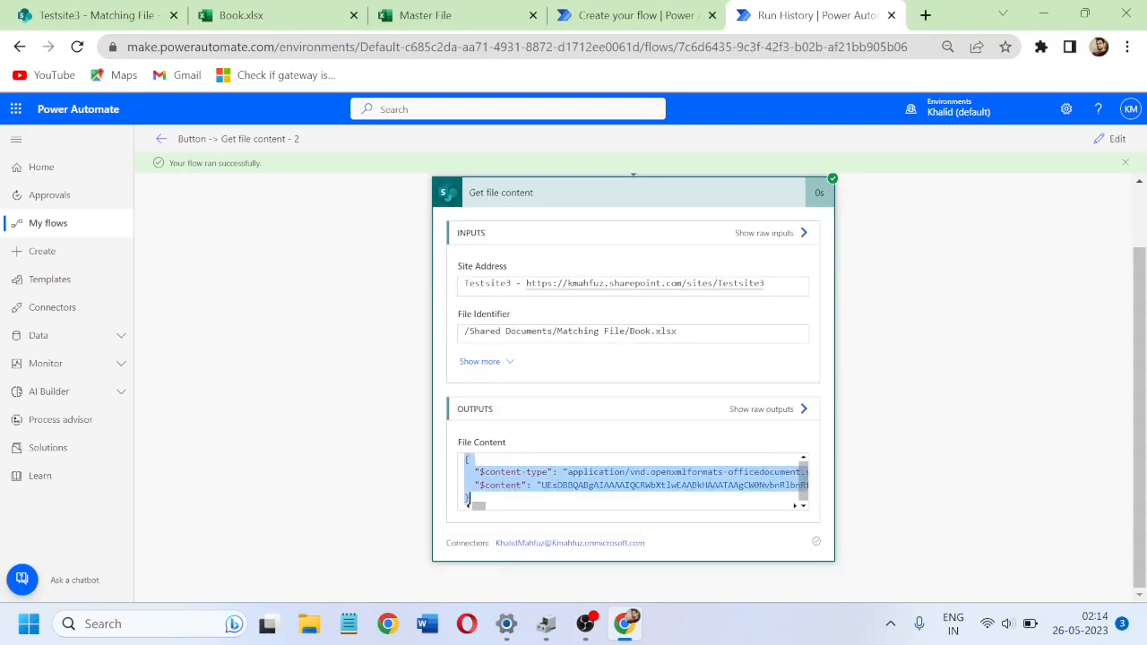
Step: Add a Compose action to the Get Serial Number flow with the copied file content as its input, and collapse the action
click(638, 15)
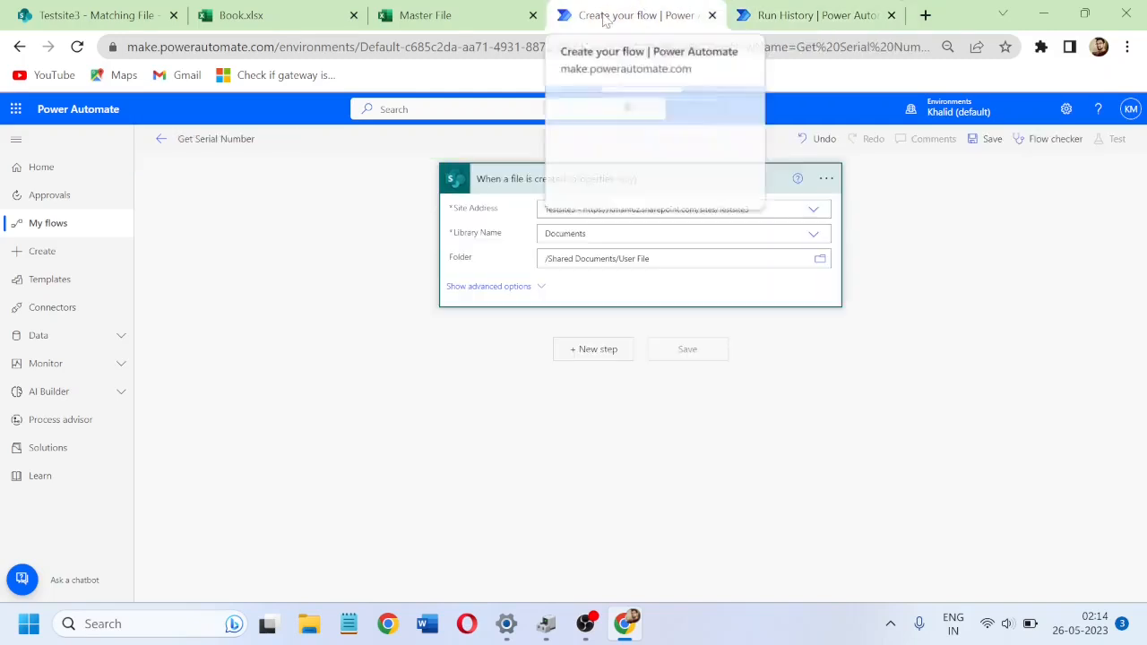
click(575, 352)
text(compose)
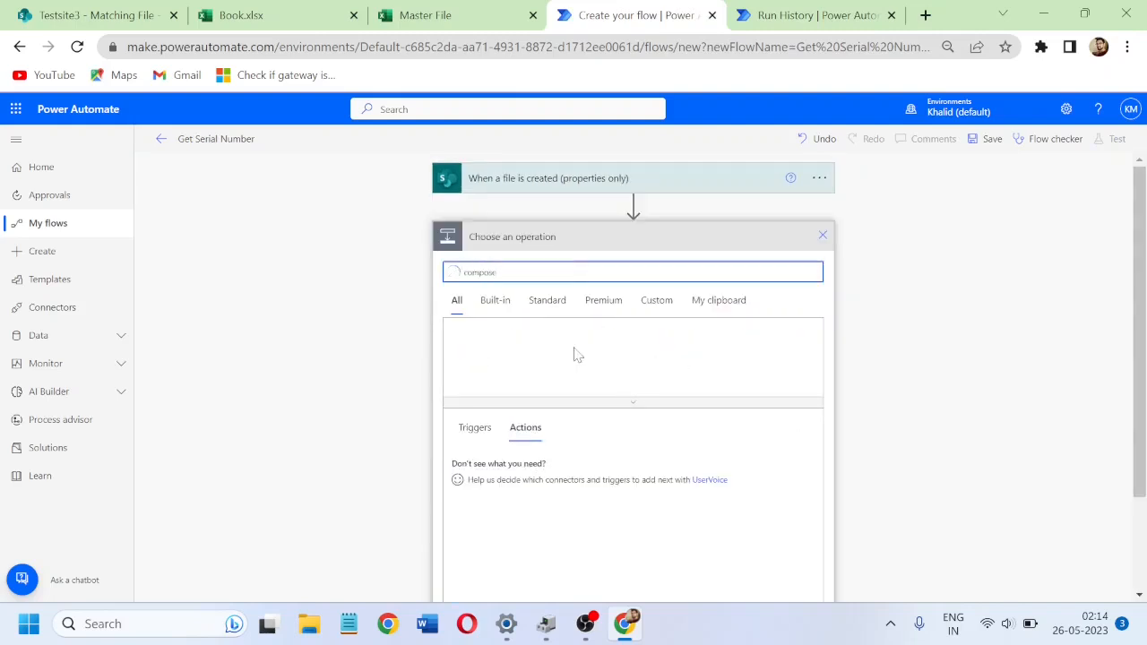
click(508, 477)
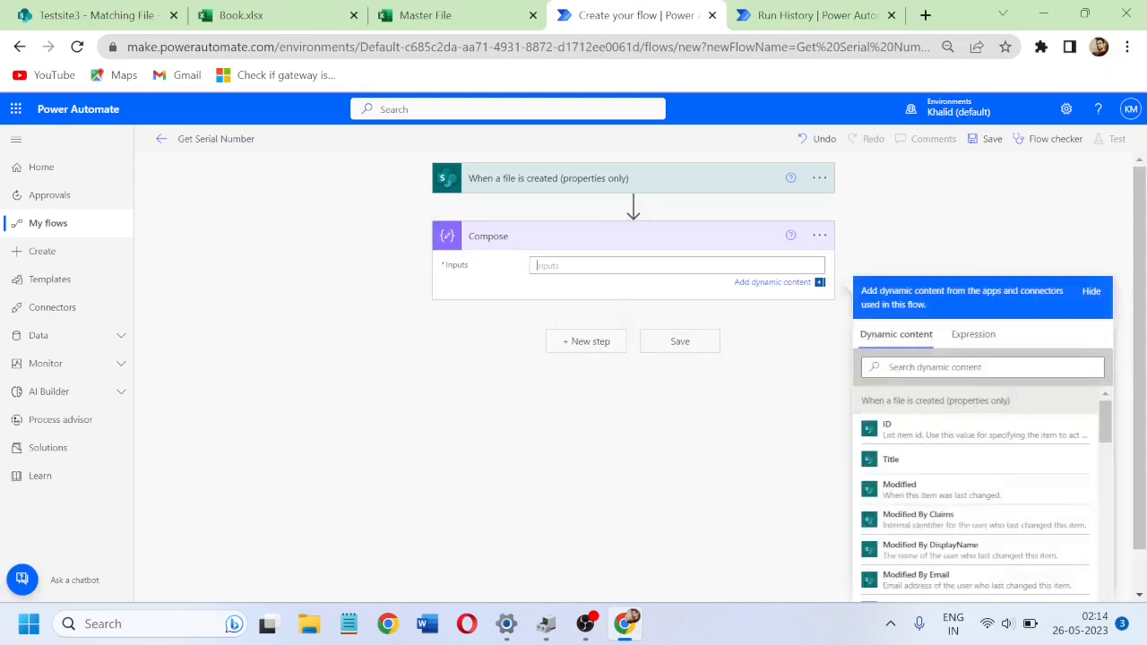
key(ctrl+v)
drag(1140, 535, 1140, 176)
click(628, 237)
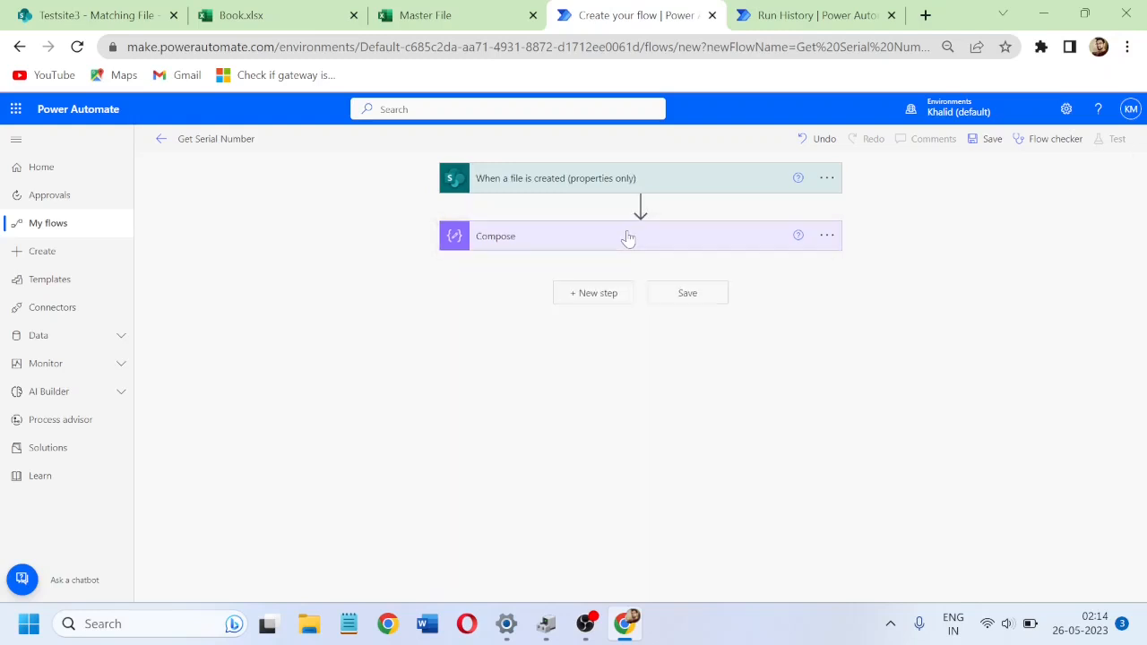
Step: Add a SharePoint Create file action after Compose, and close the Book.xlsx and Master File browser tabs
click(589, 294)
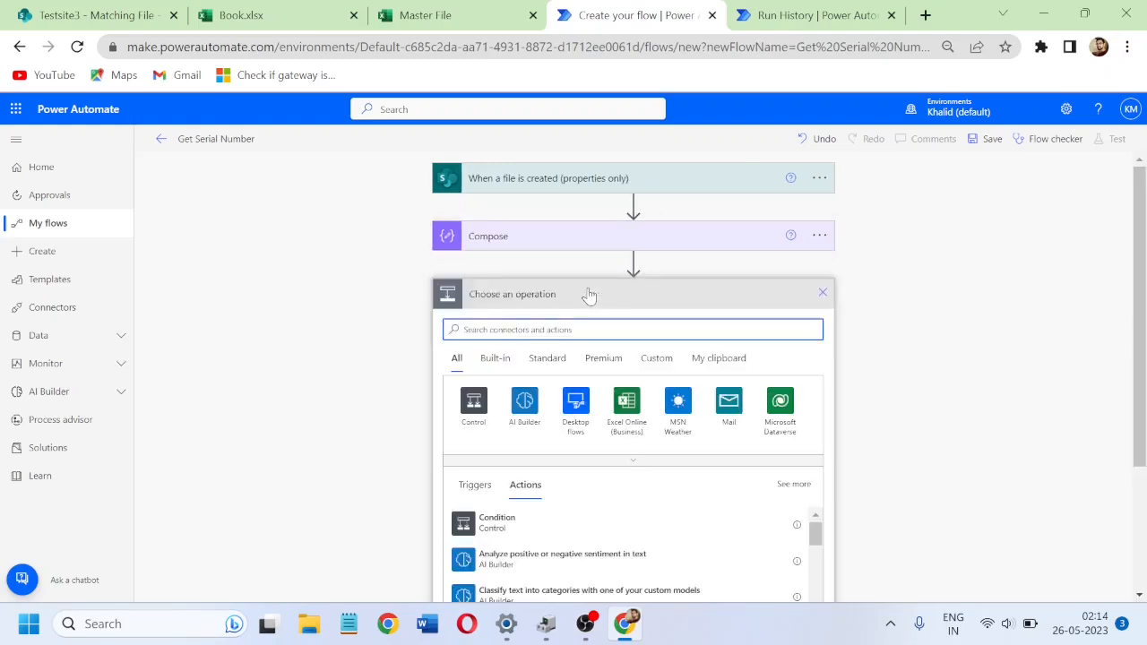
text(create file)
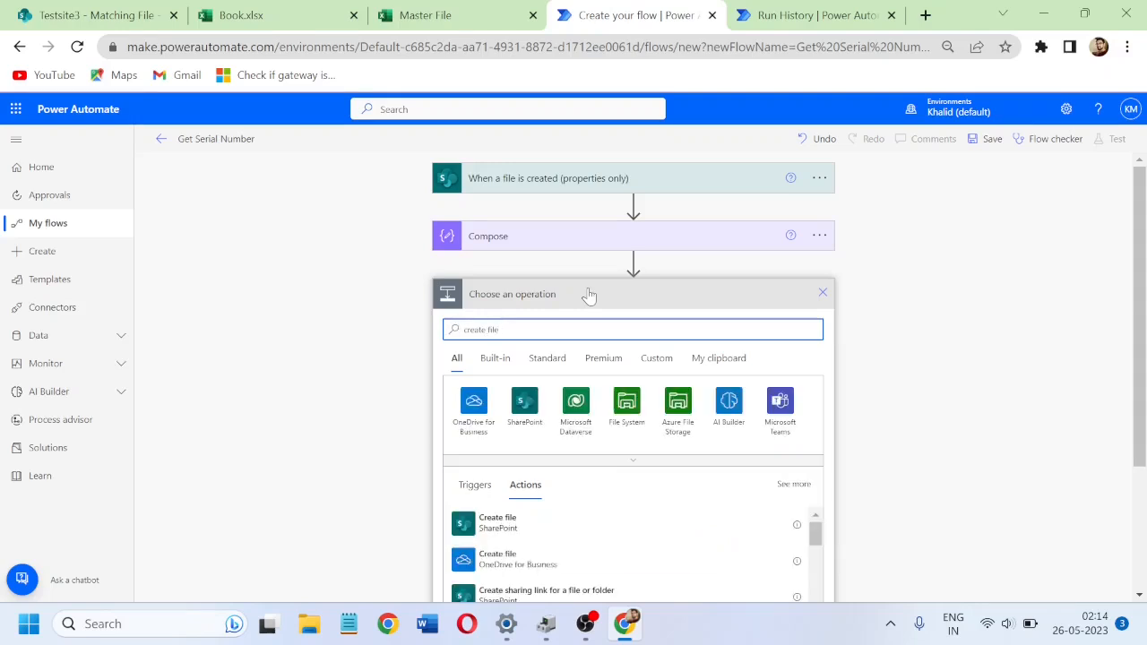
click(354, 16)
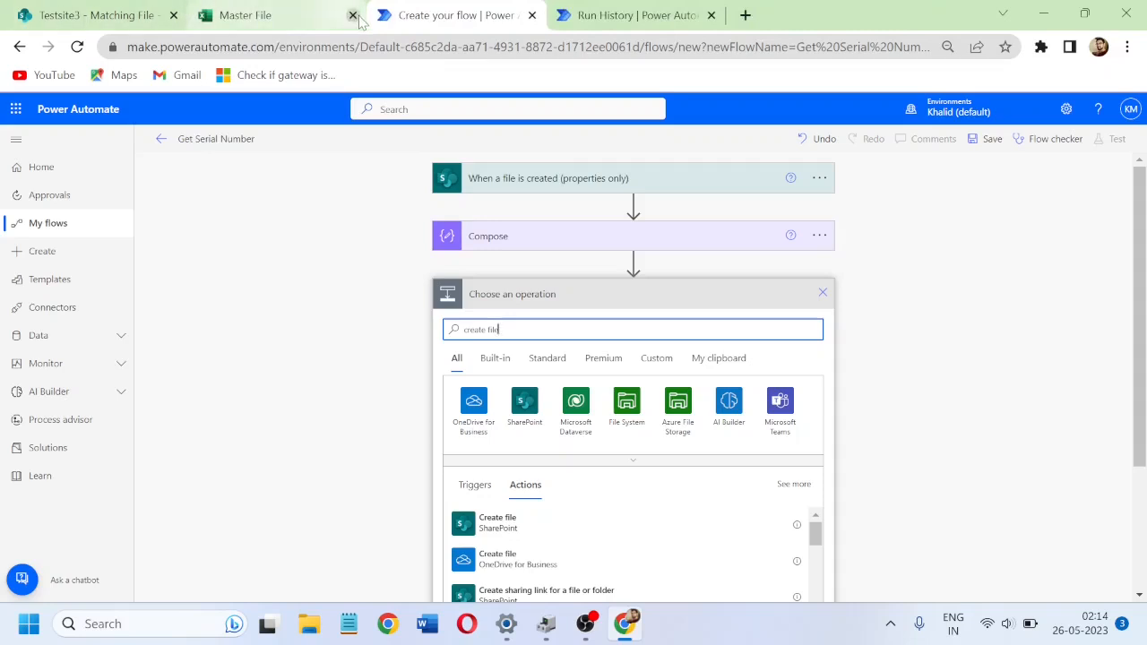
click(353, 15)
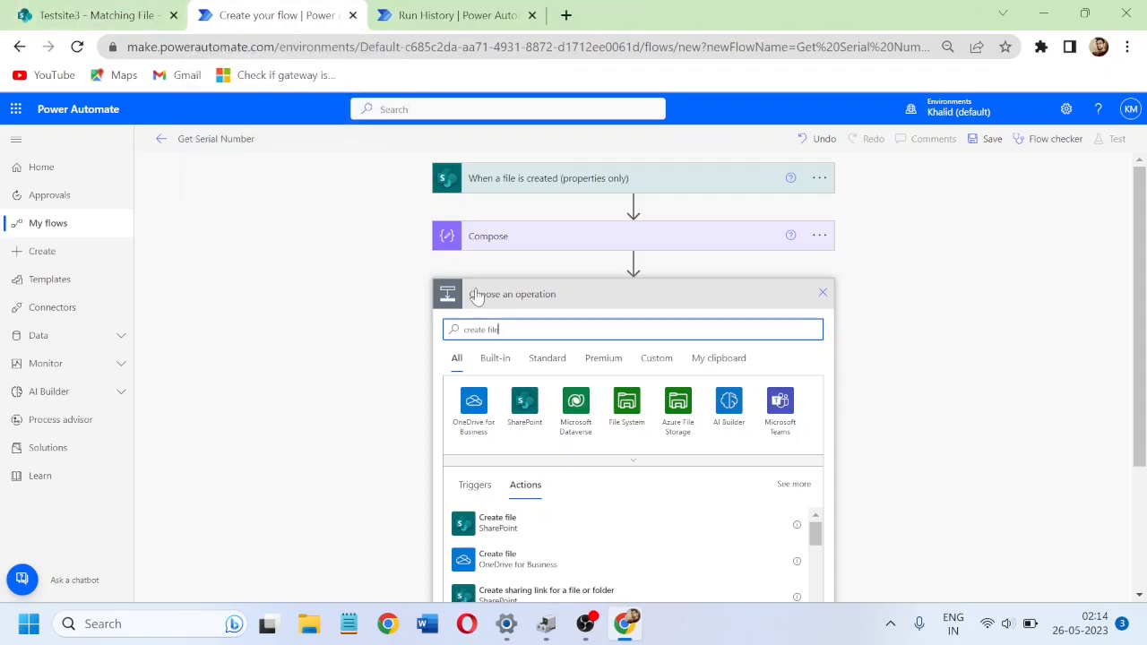
scroll(1140, 358, down, 1)
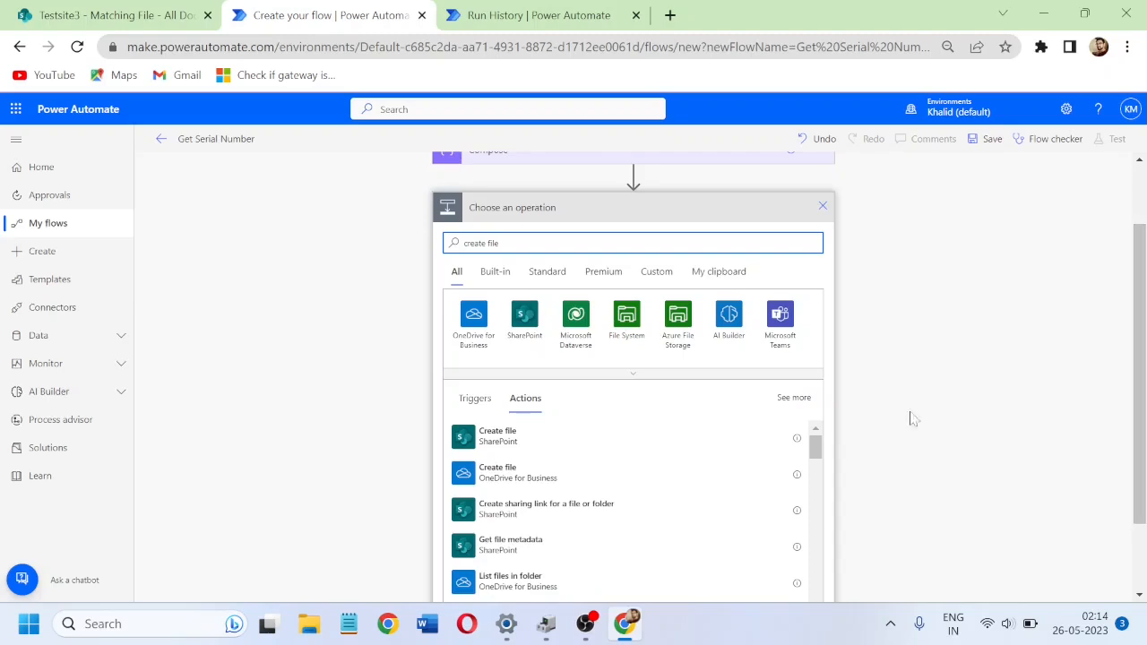
click(509, 447)
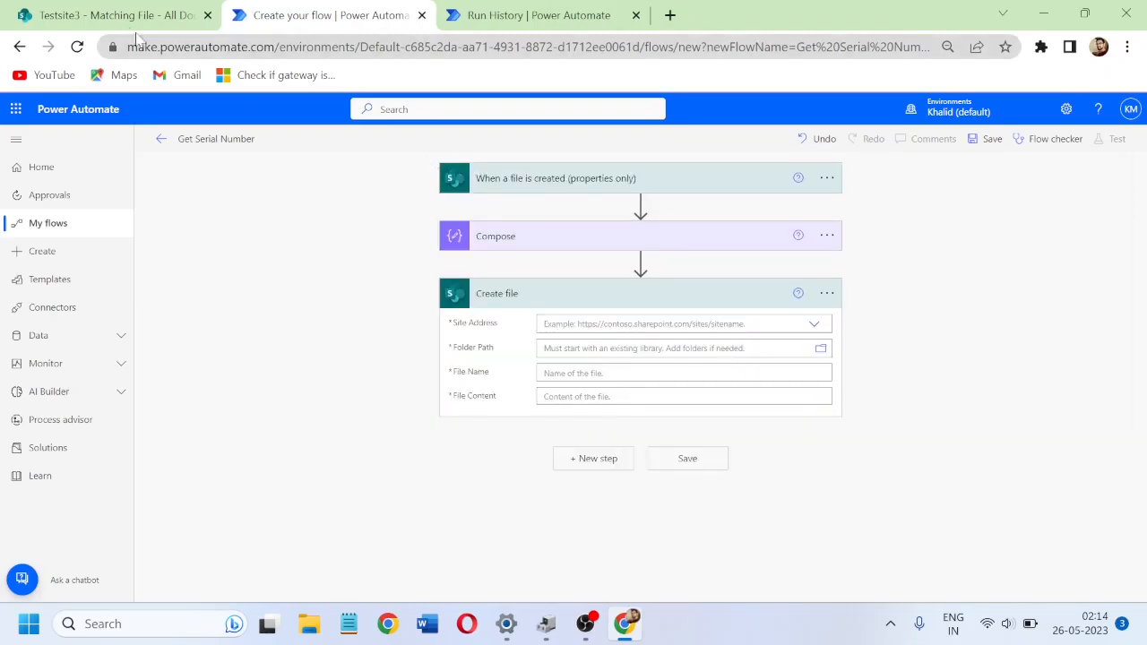
Step: Set the Create file action's site address to Testsite3 and its folder path to /Shared Documents/Matching File
click(116, 16)
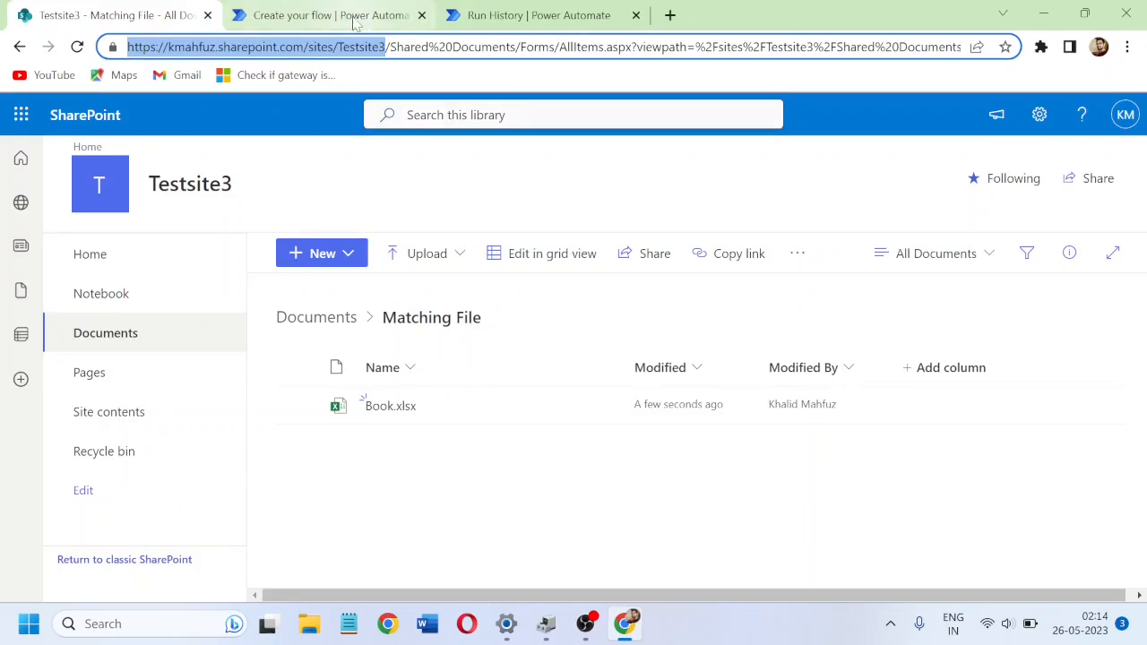
click(332, 16)
click(674, 325)
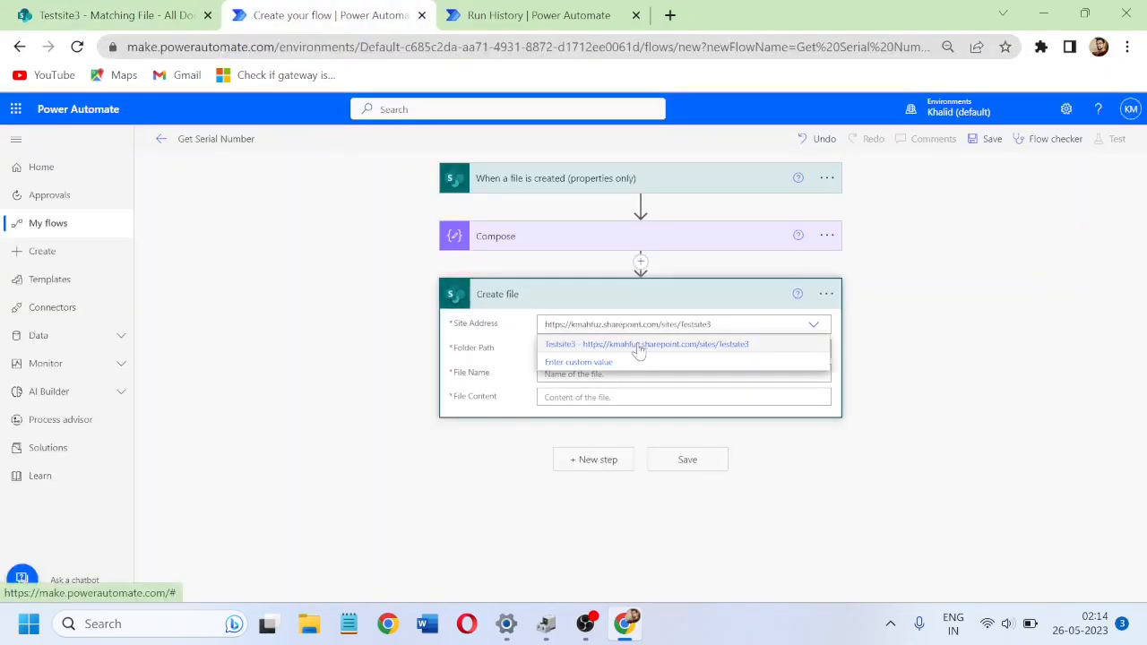
click(638, 348)
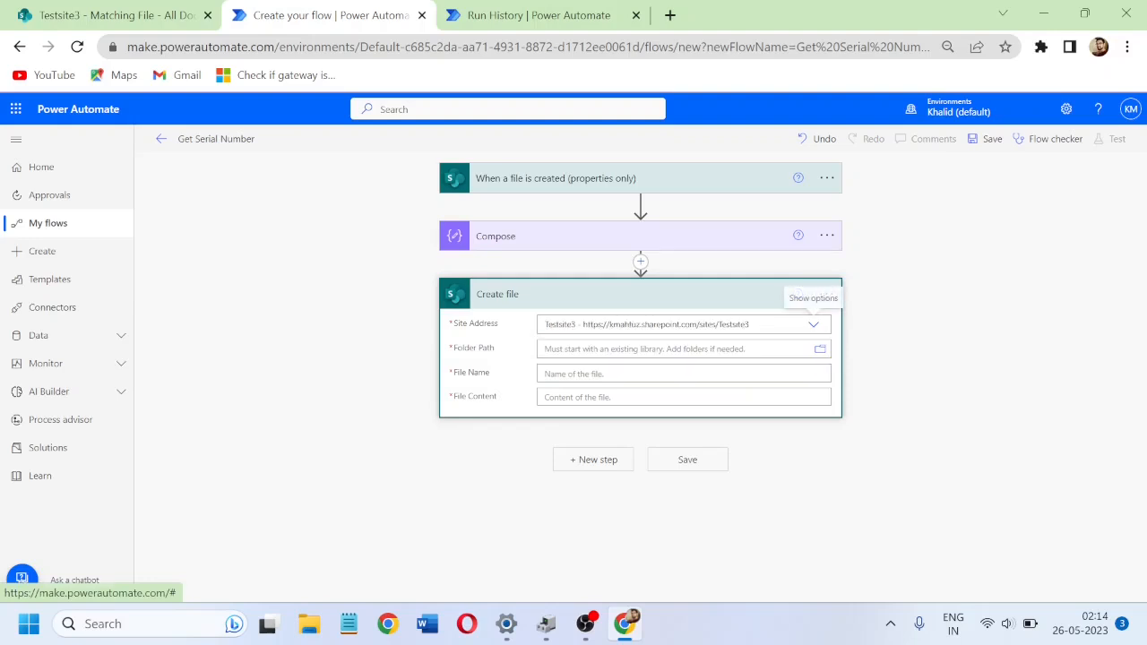
click(821, 352)
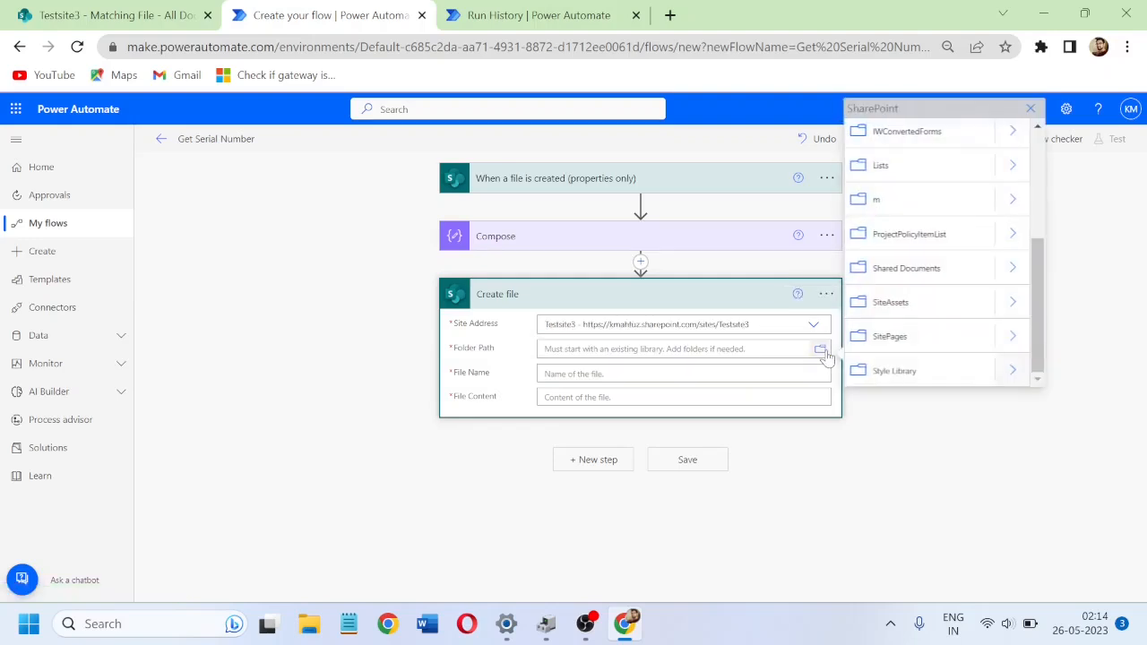
click(1012, 271)
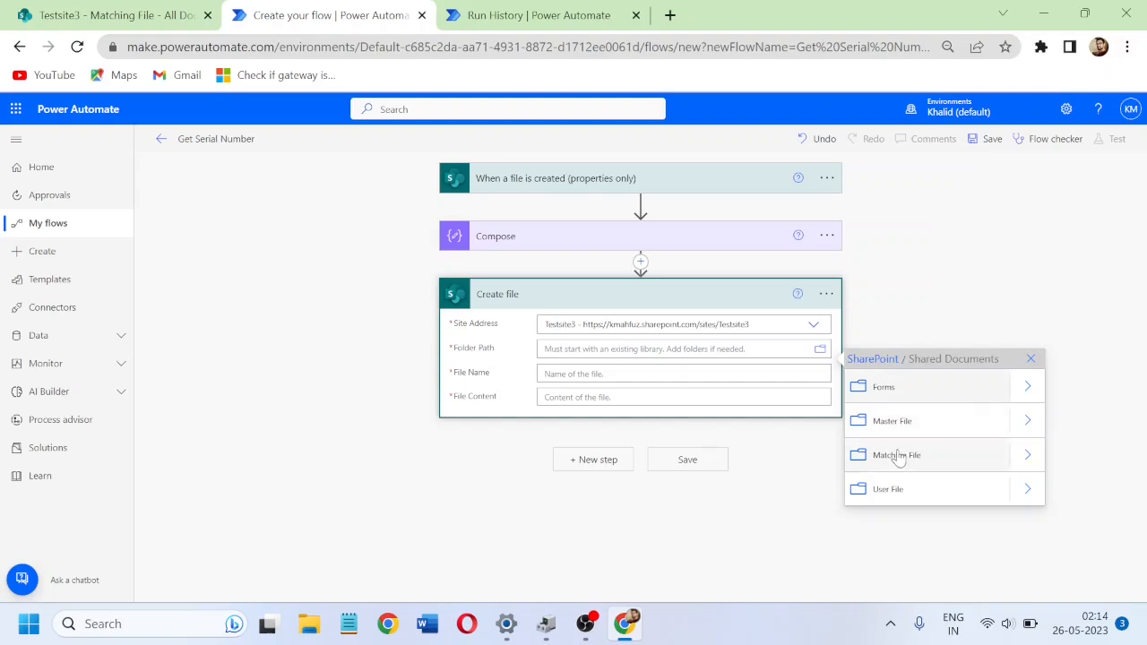
click(896, 456)
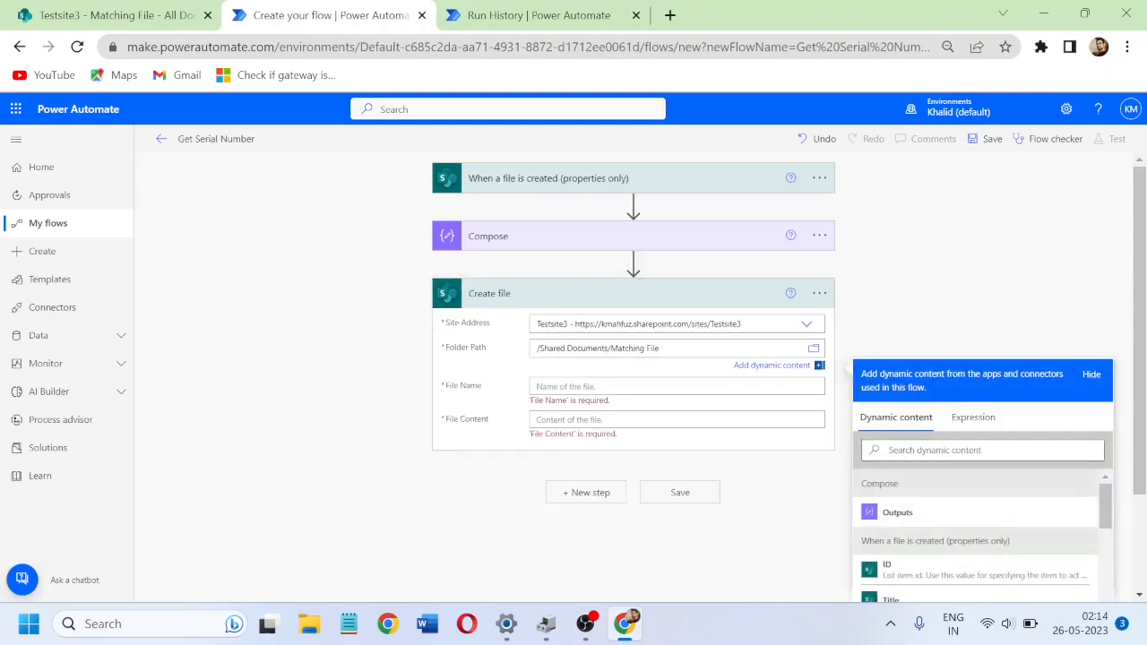
Step: Set the Create file name to the expression concat(utcNow(),'yyyy-MM-ddTHH:mm','.xlsx') and the file content to the Compose Outputs, and collapse the action
click(975, 418)
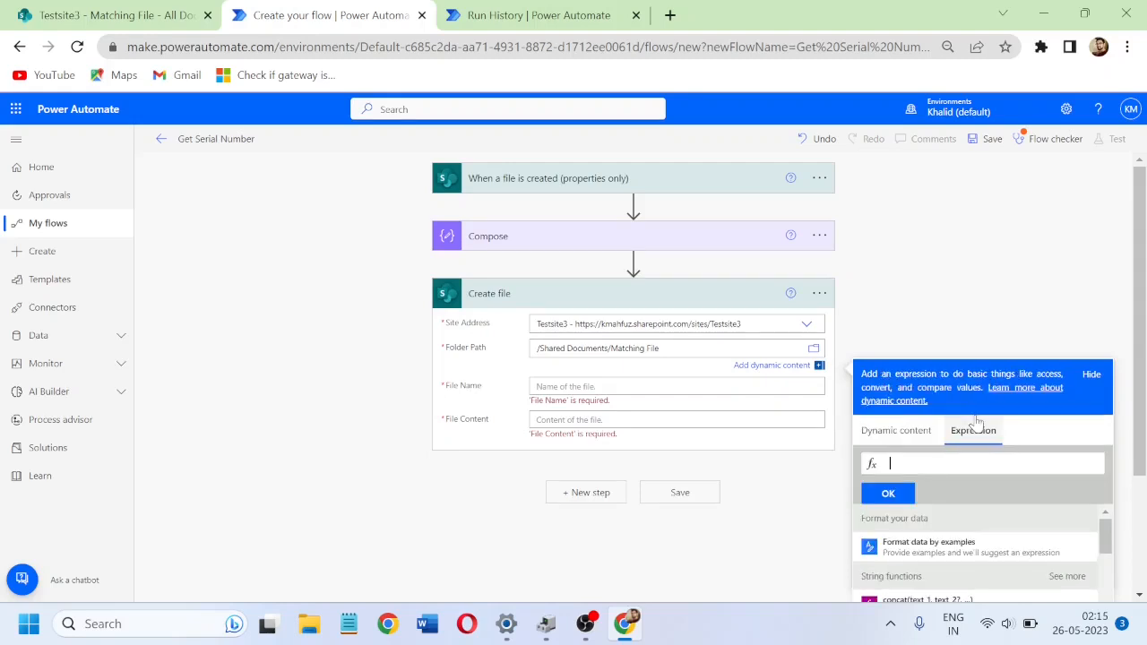
text(co)
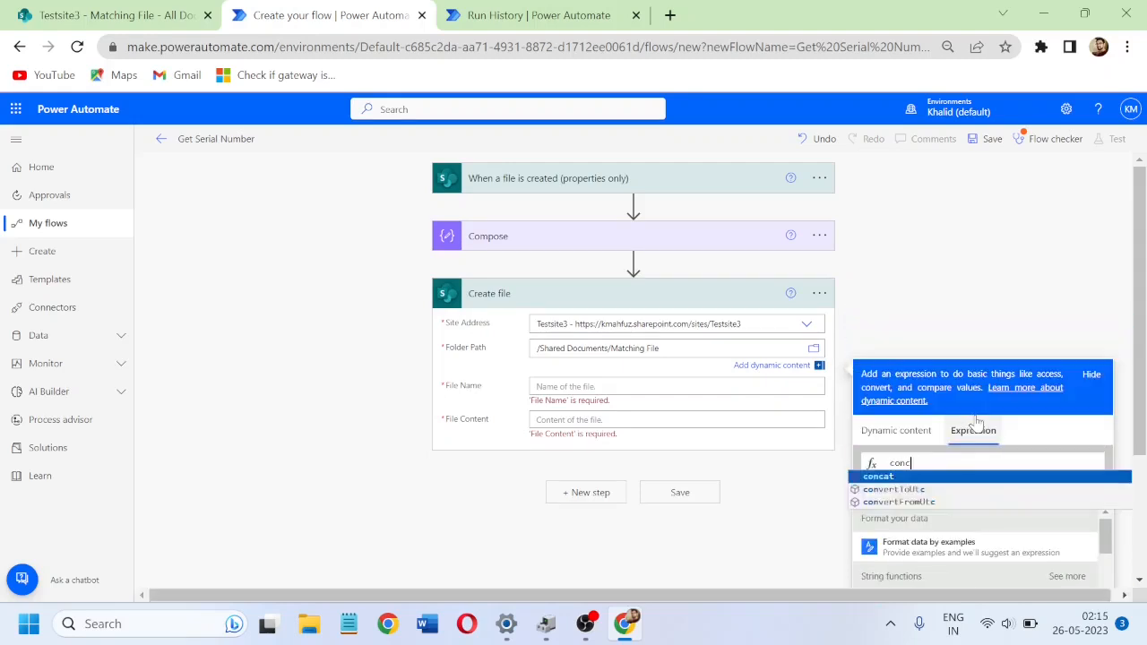
key(Return)
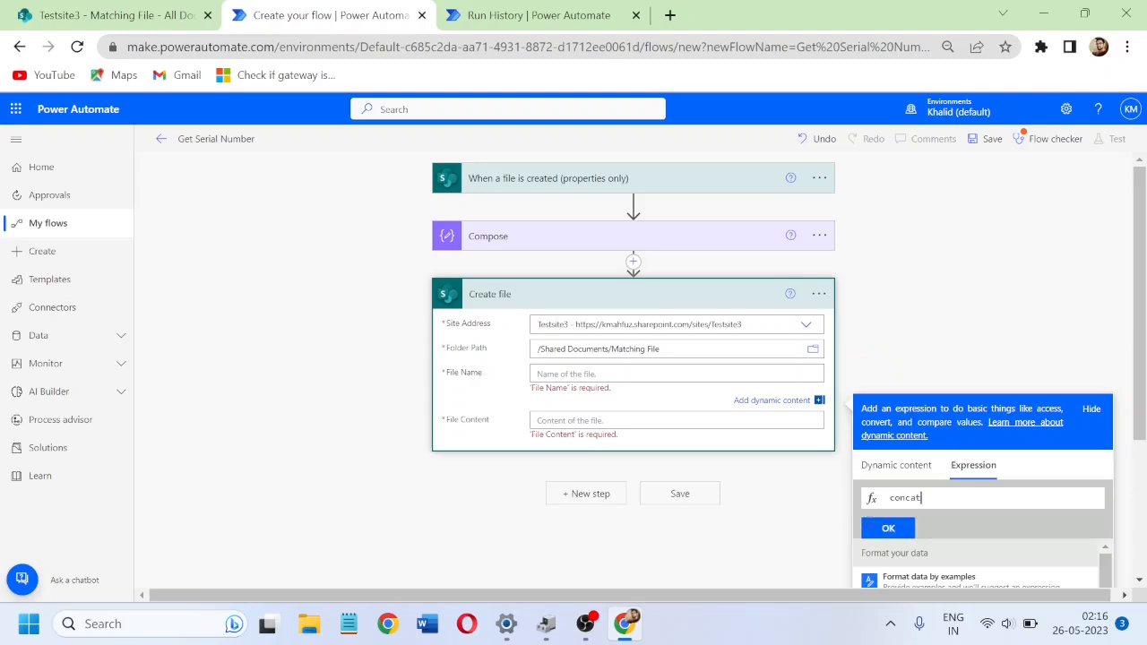
text((utcNow())
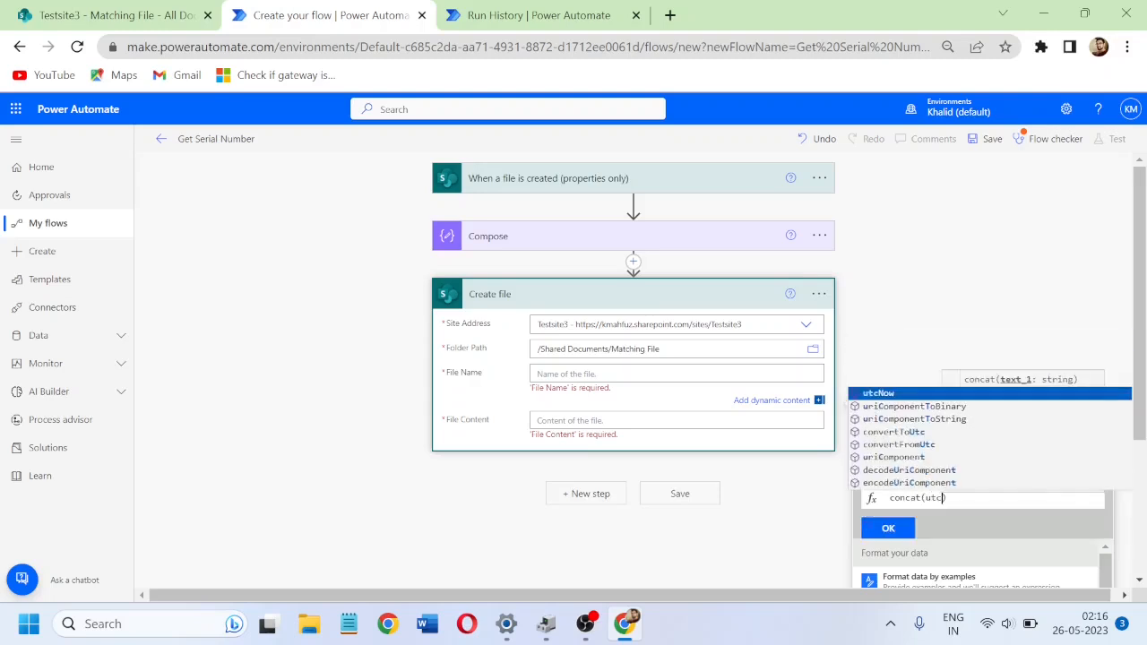
text(,)
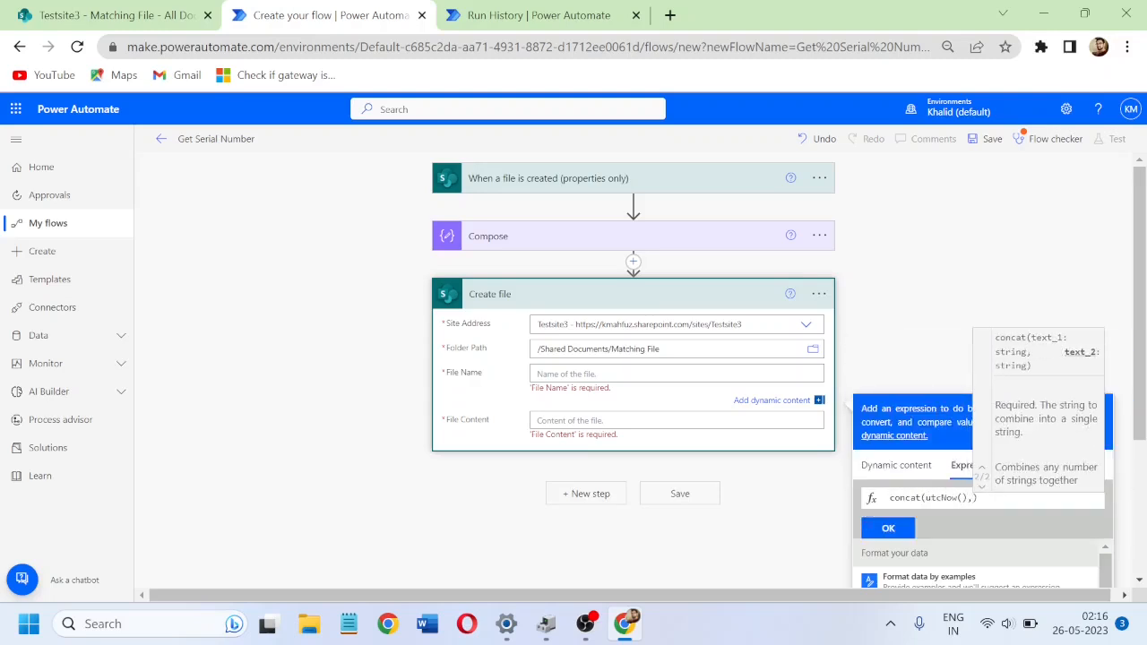
text('yyyy)
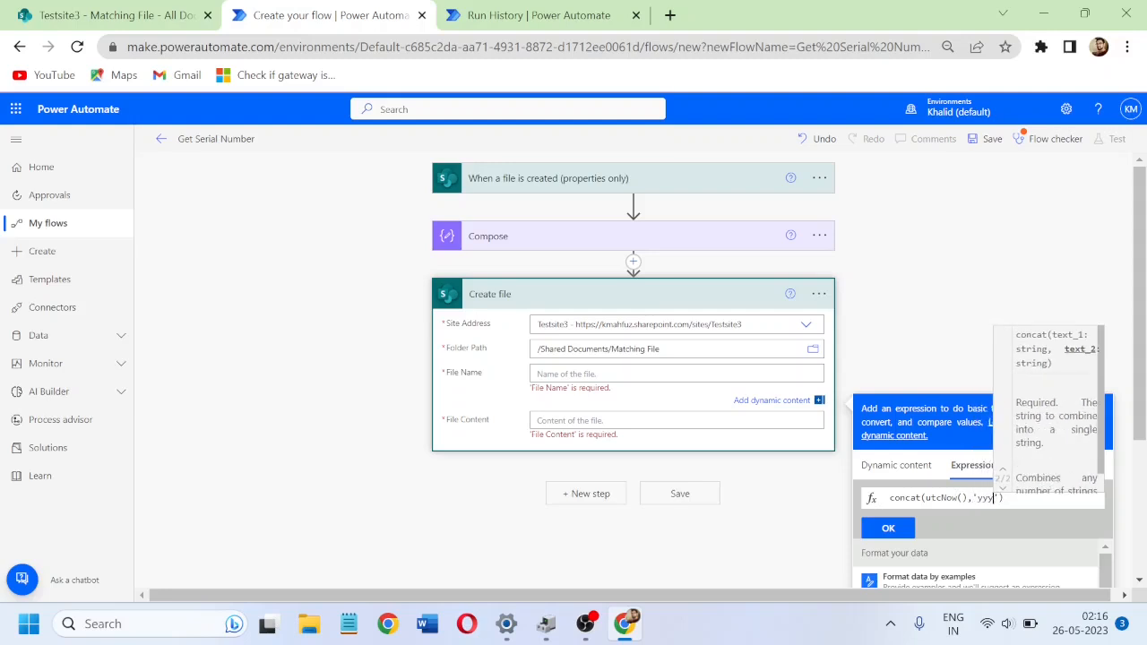
text(-MM-dd)
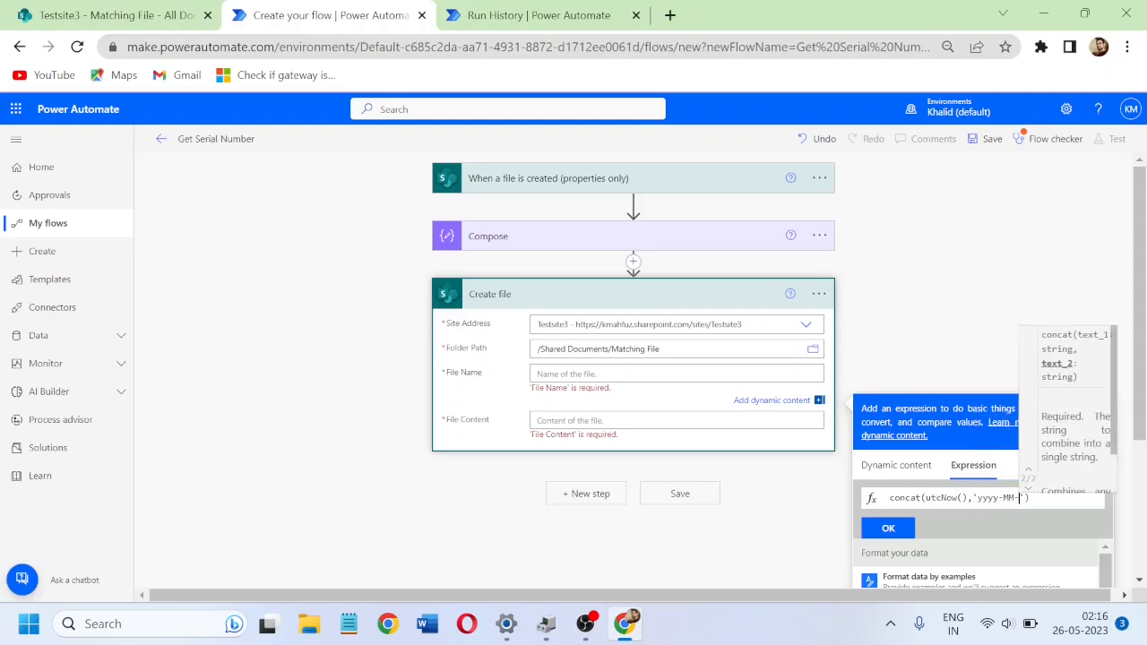
text(T)
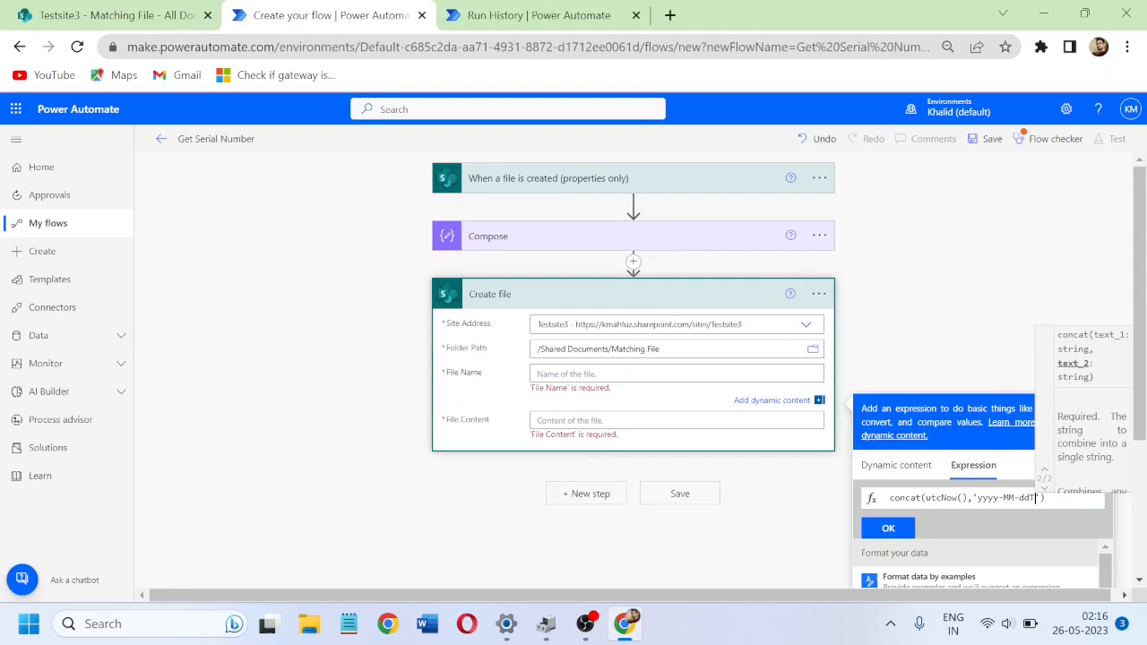
text(HH)
text(mm)
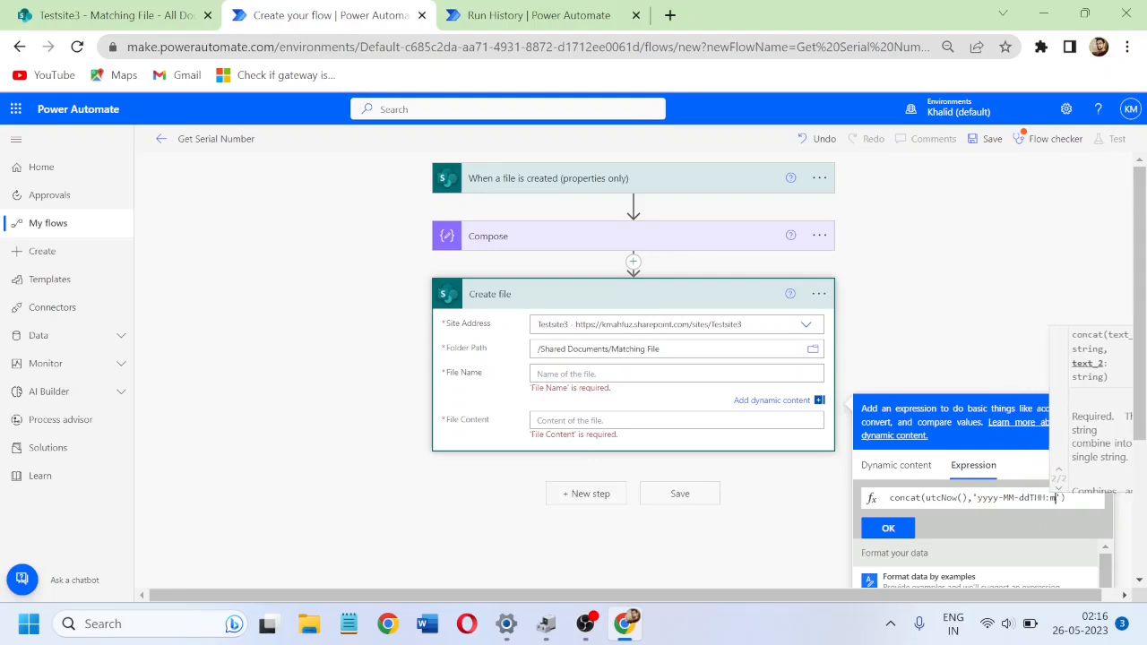
text(',')
text(.xlsx)
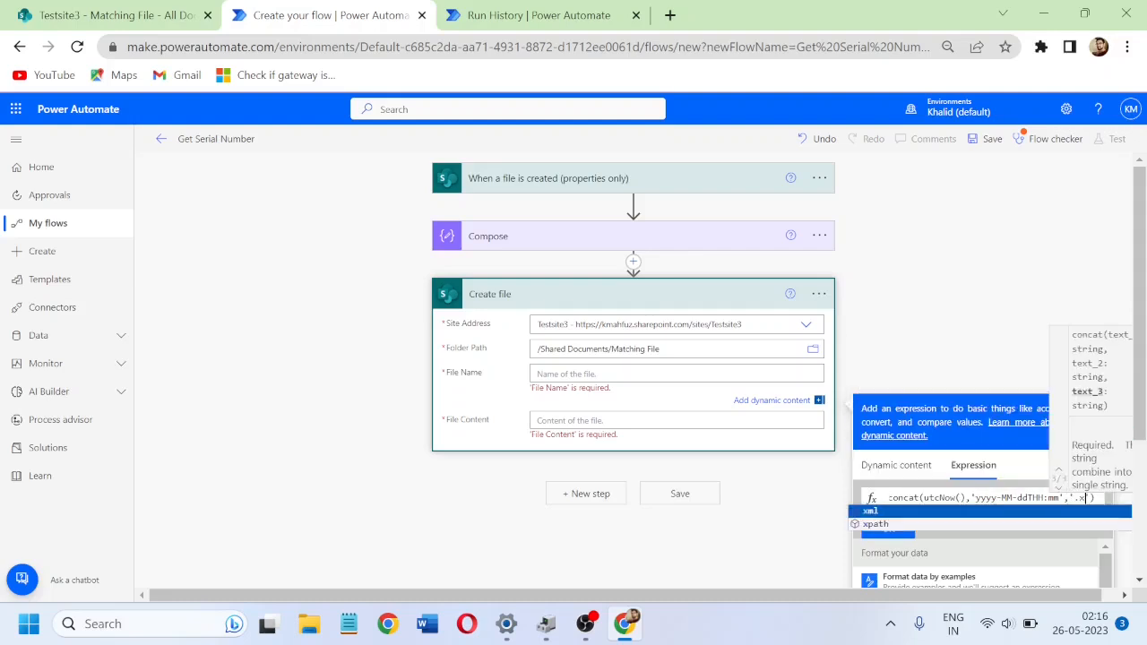
text(')
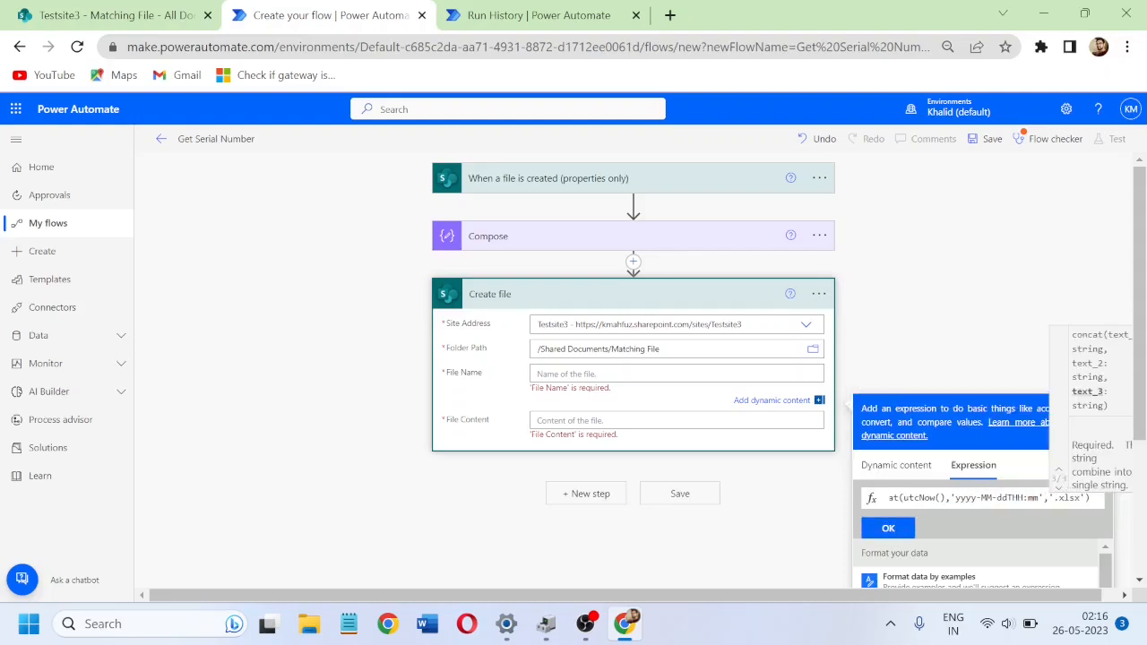
key(ctrl+a)
click(888, 527)
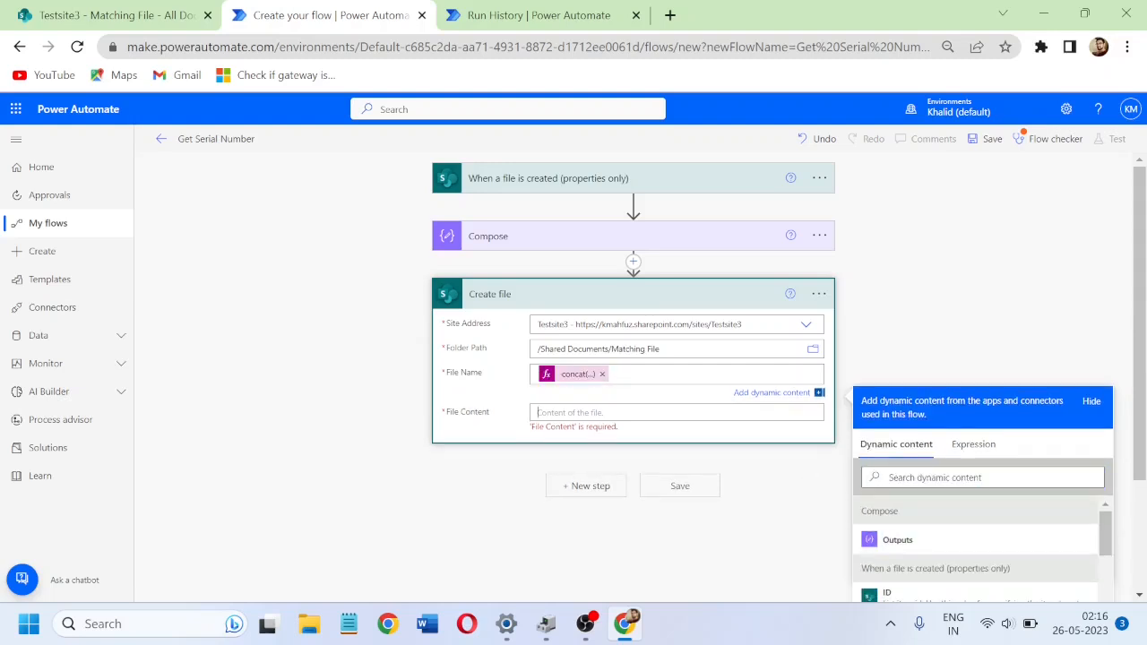
click(930, 582)
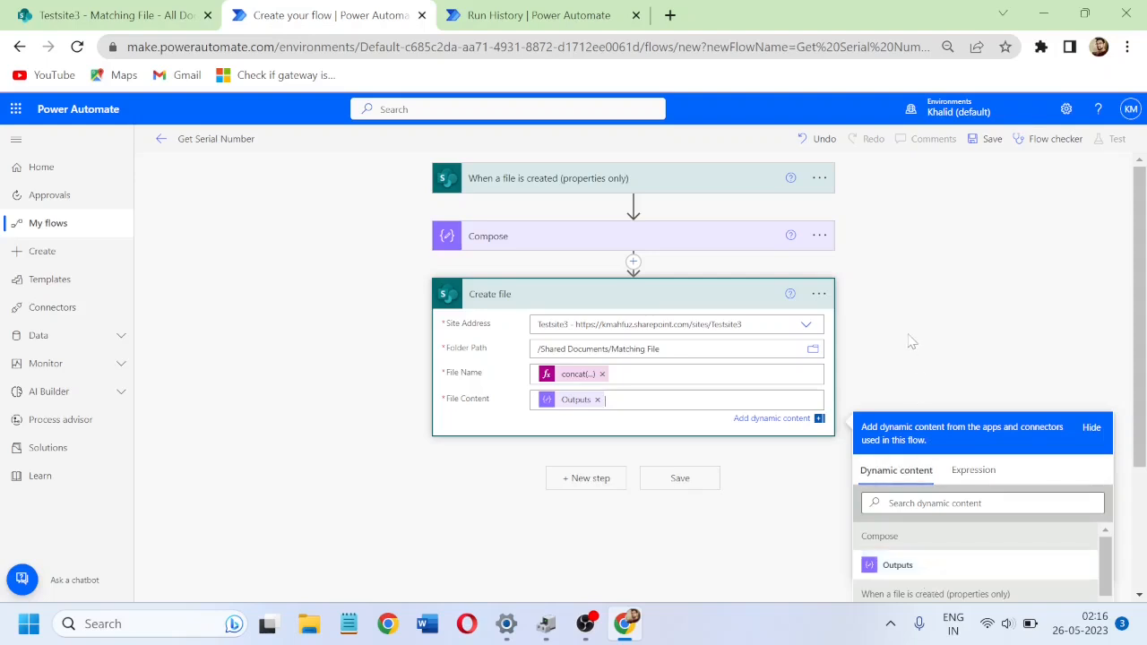
click(708, 302)
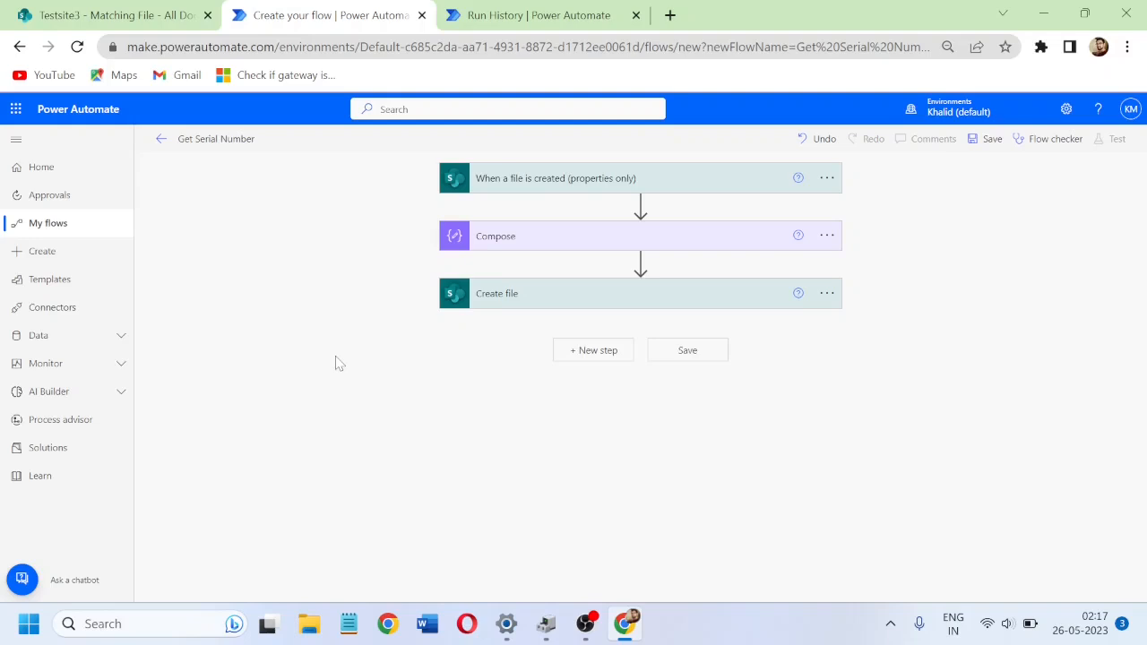
Step: Add an Excel Online (Business) "List rows present in a table" action after Create file
click(602, 352)
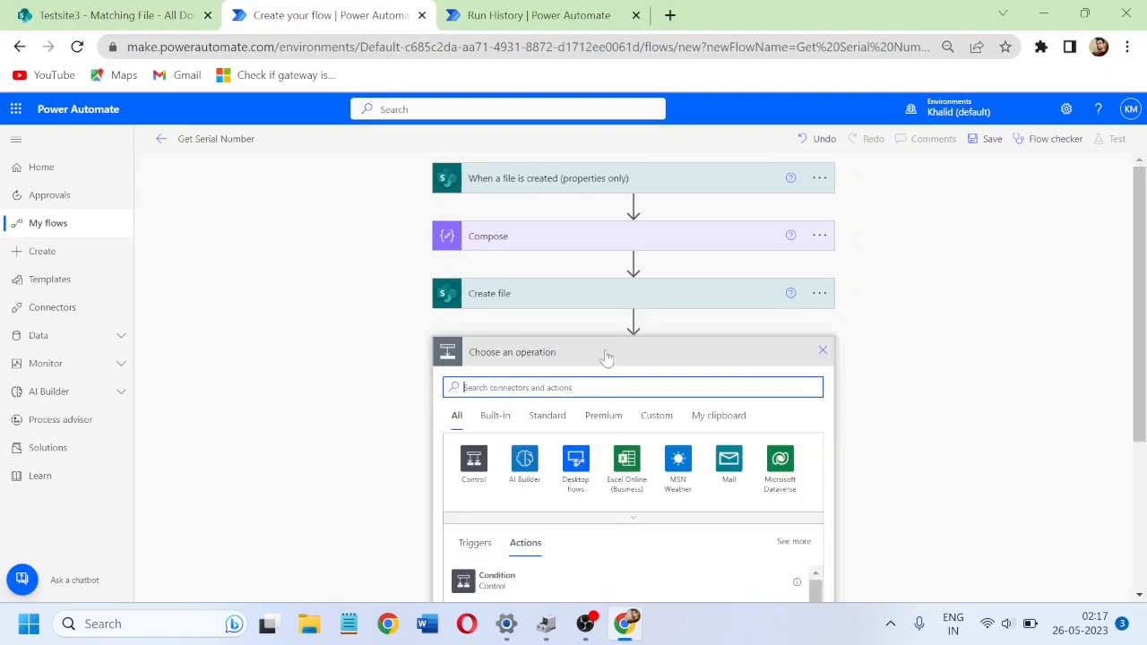
text(list rows)
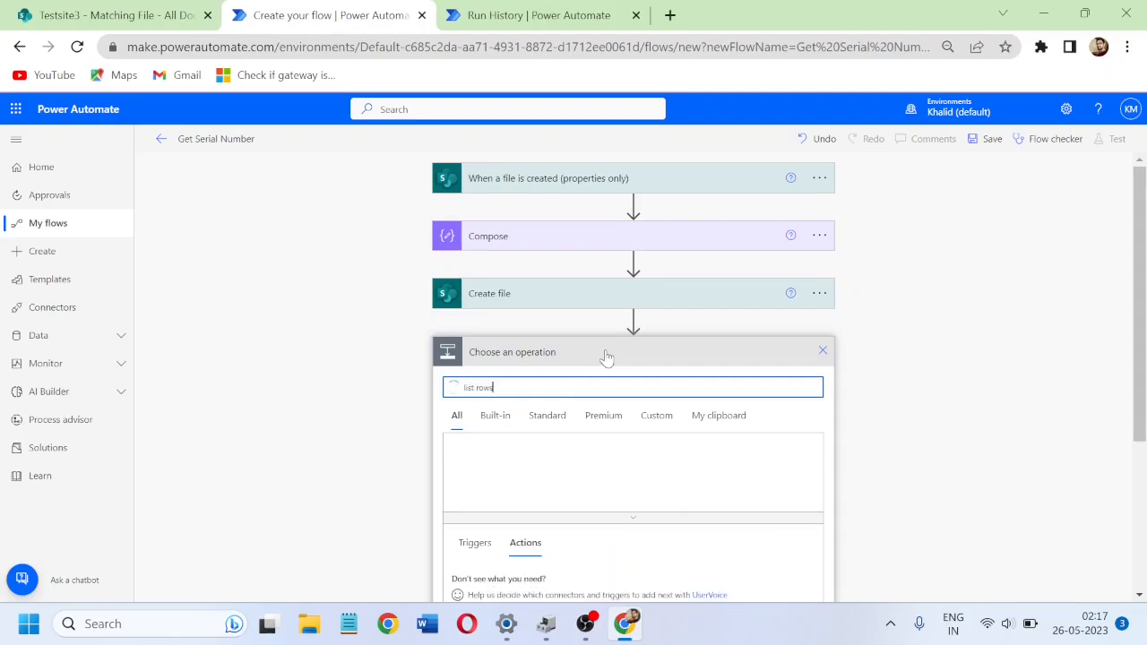
scroll(1143, 360, down, 1)
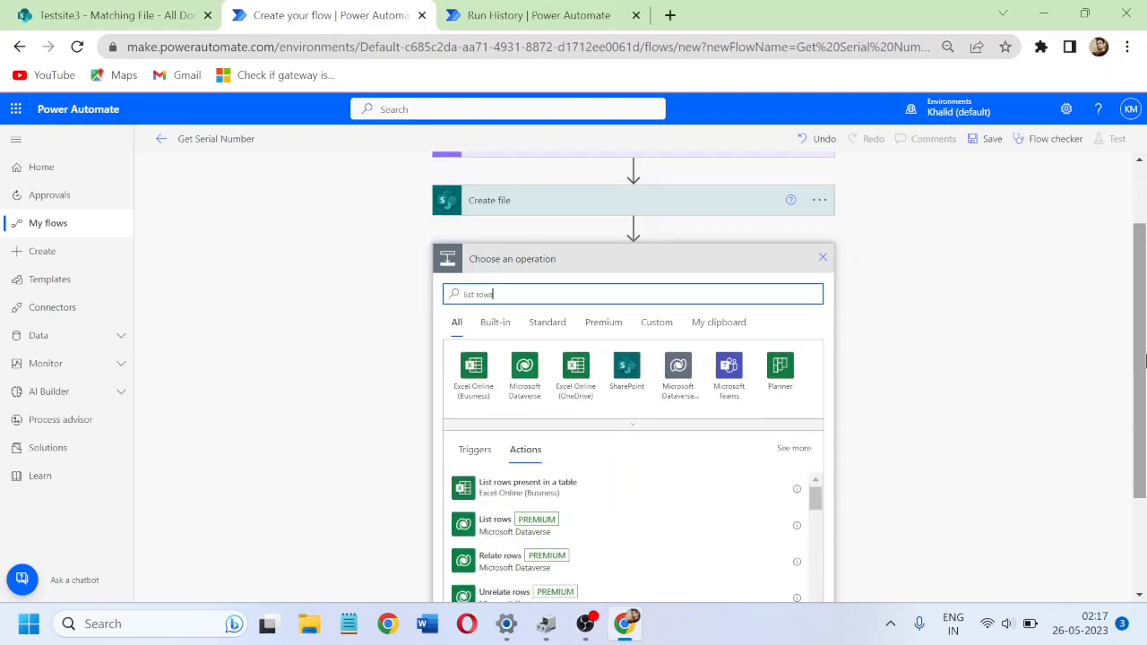
click(493, 487)
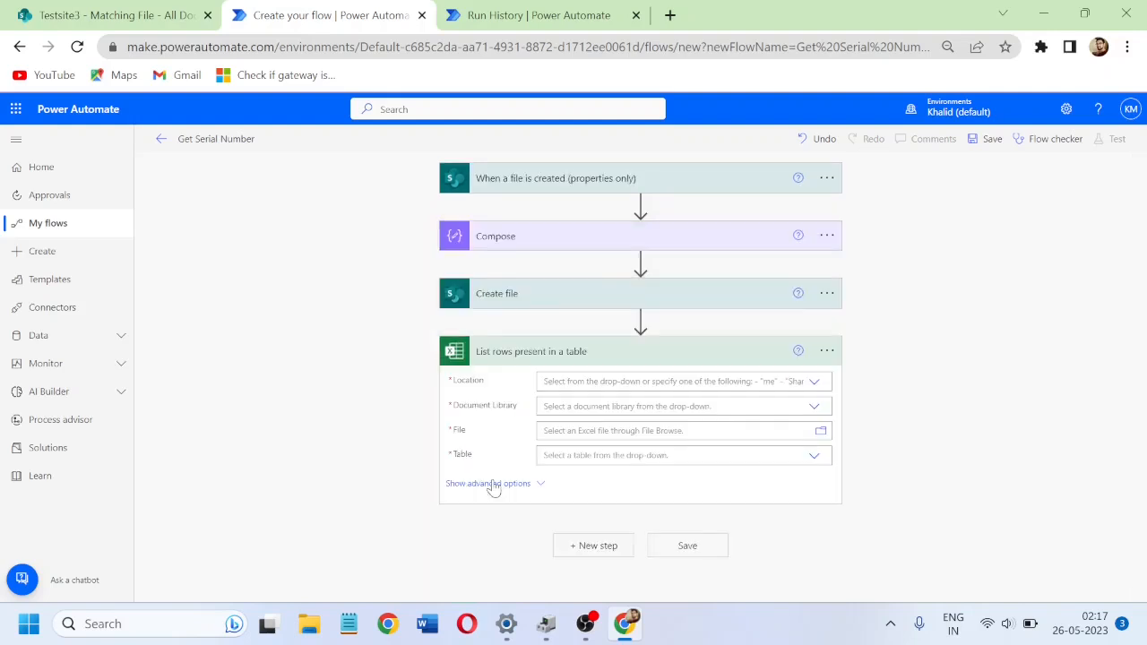
Step: Try to use the Testsite3 site URL as the location of the List rows present in a table action
click(812, 384)
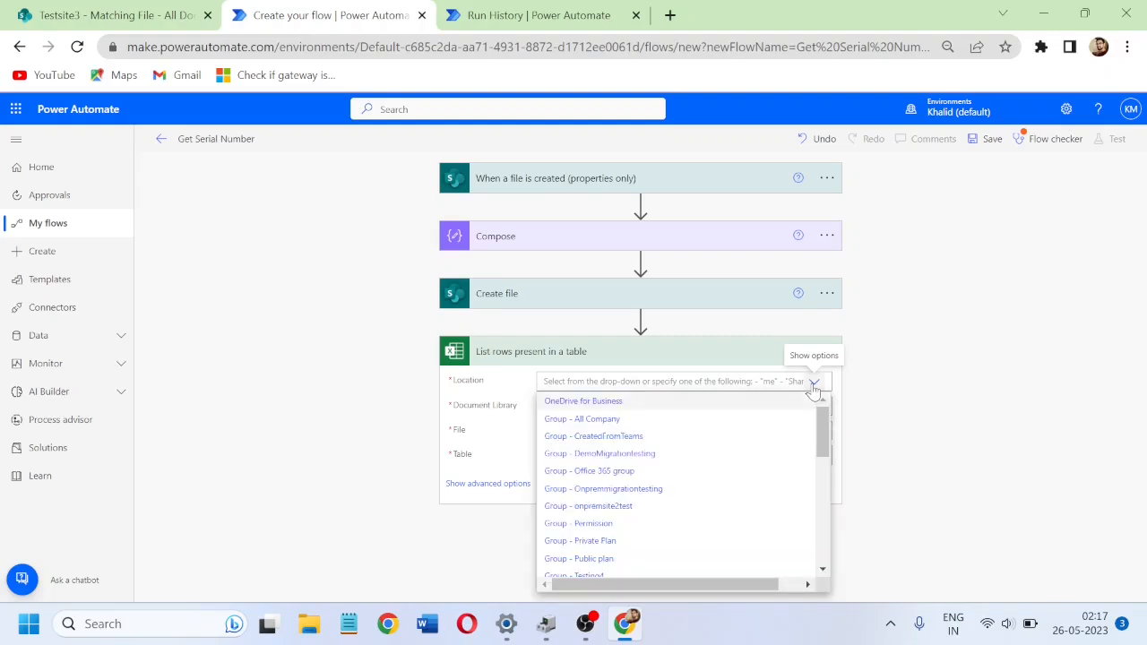
click(140, 21)
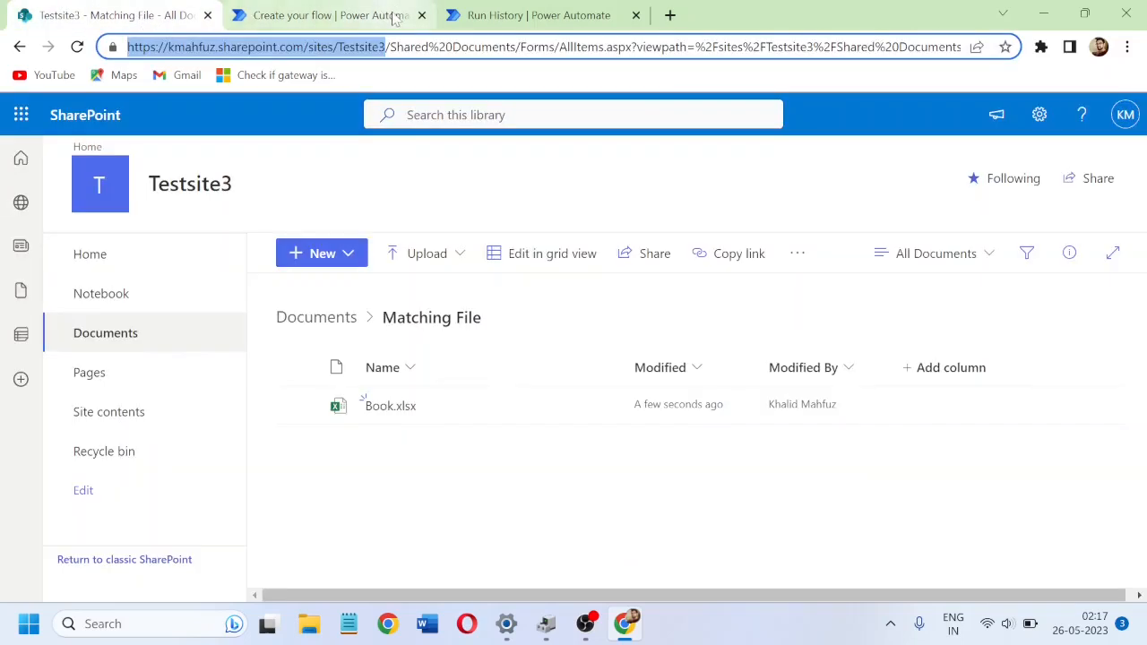
click(356, 16)
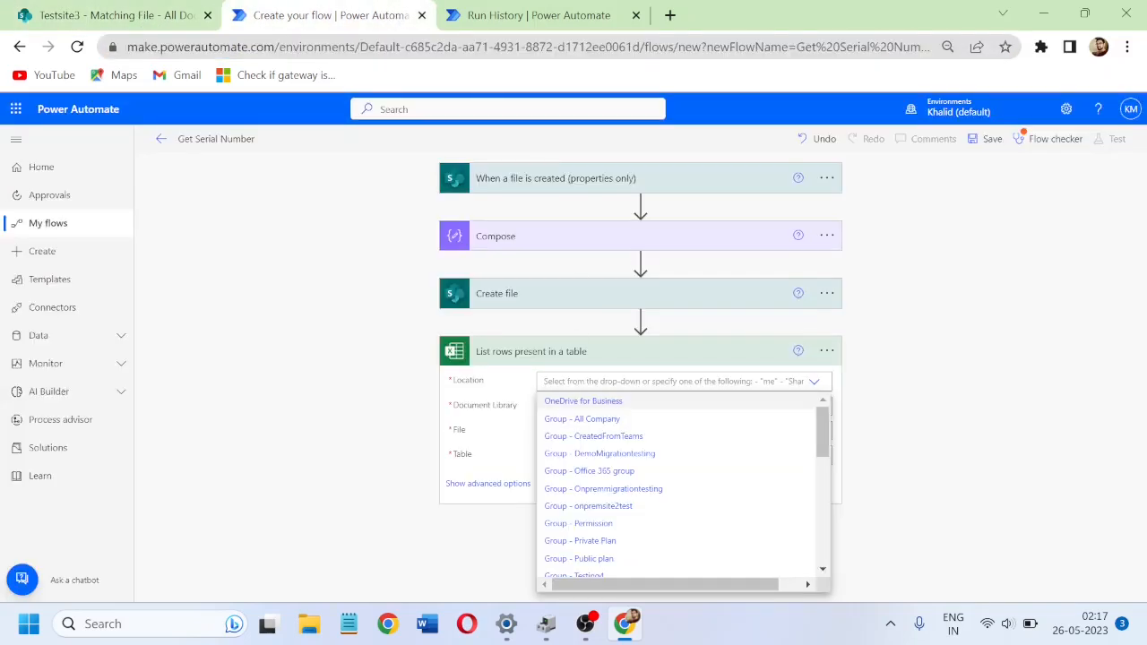
text(https://kmahfuz.sharepoint.com/sites/Testsite3)
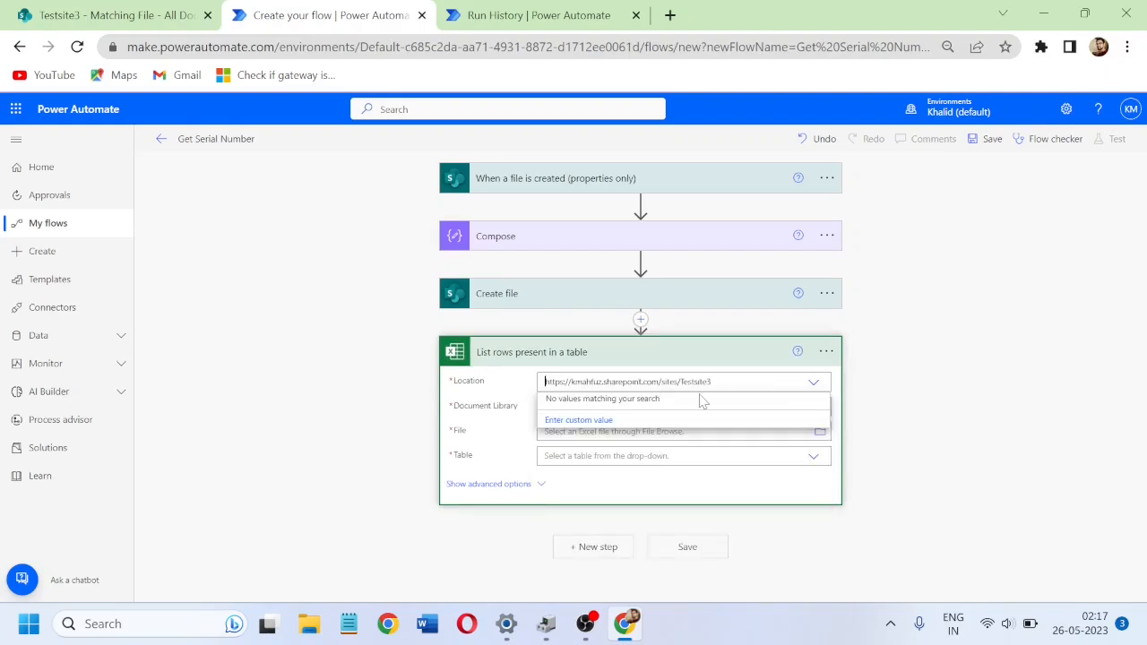
key(Delete)
key(Delete)
key(Delete)
key(Delete)
key(Delete)
key(Delete)
key(Delete)
key(Delete)
key(Delete)
key(Delete)
key(Delete)
key(Delete)
key(Delete)
key(Delete)
key(Delete)
key(Delete)
key(Delete)
key(Delete)
key(Delete)
key(Delete)
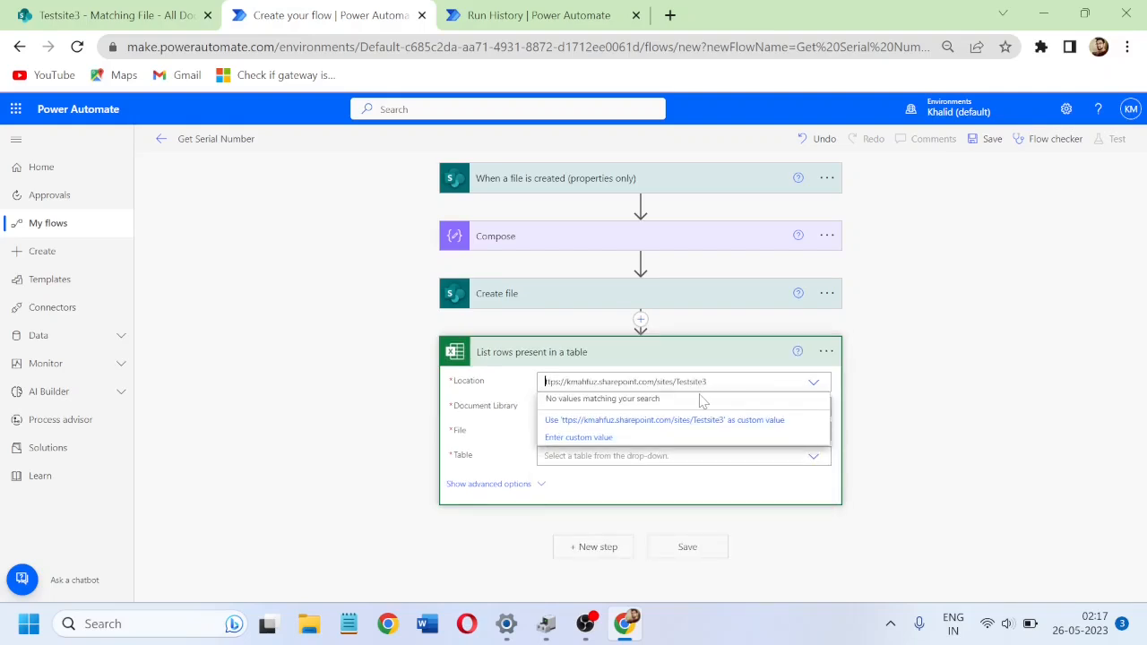
key(Delete)
key(Delete)
key(Delete)
key(Delete)
key(Delete)
key(Delete)
key(Delete)
key(Delete)
key(Delete)
key(Delete)
key(Delete)
key(Delete)
key(Delete)
key(ctrl+z)
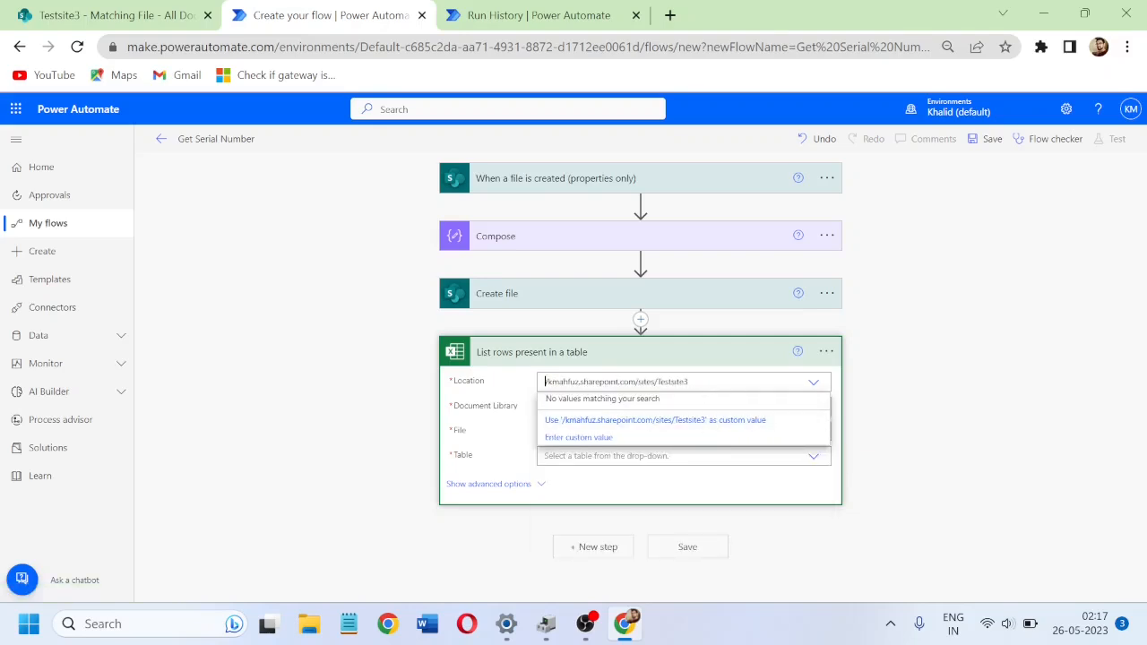
Step: Set the List rows action's location to SharePoint Site - Testsite3 and its document library to Documents
drag(689, 383, 475, 386)
text(test)
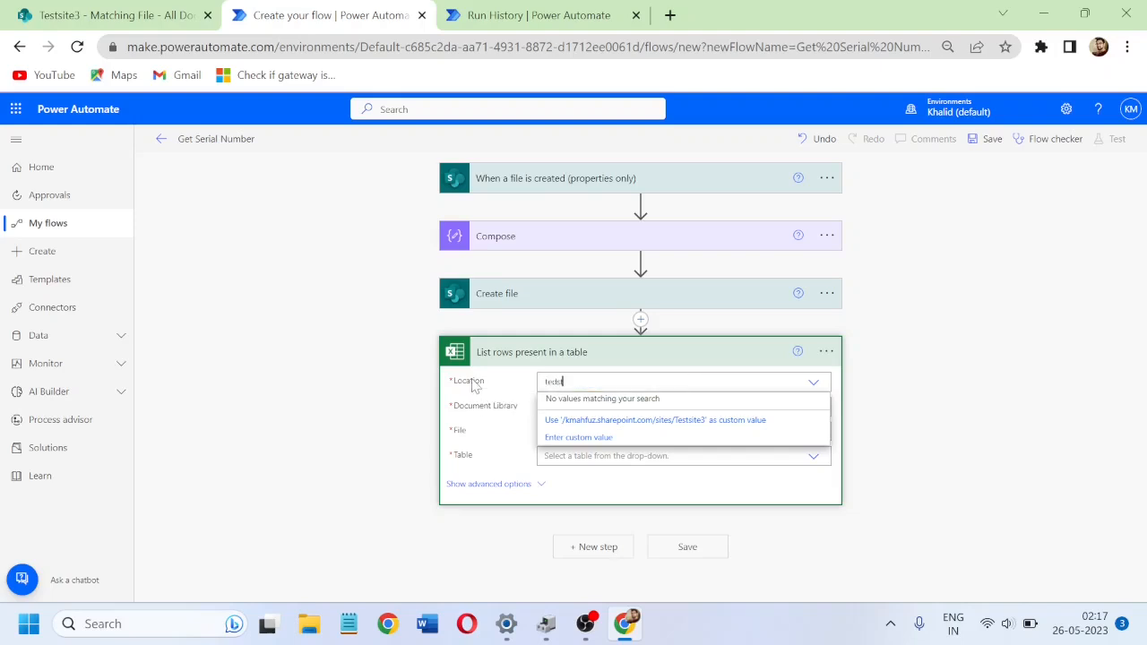
text(site)
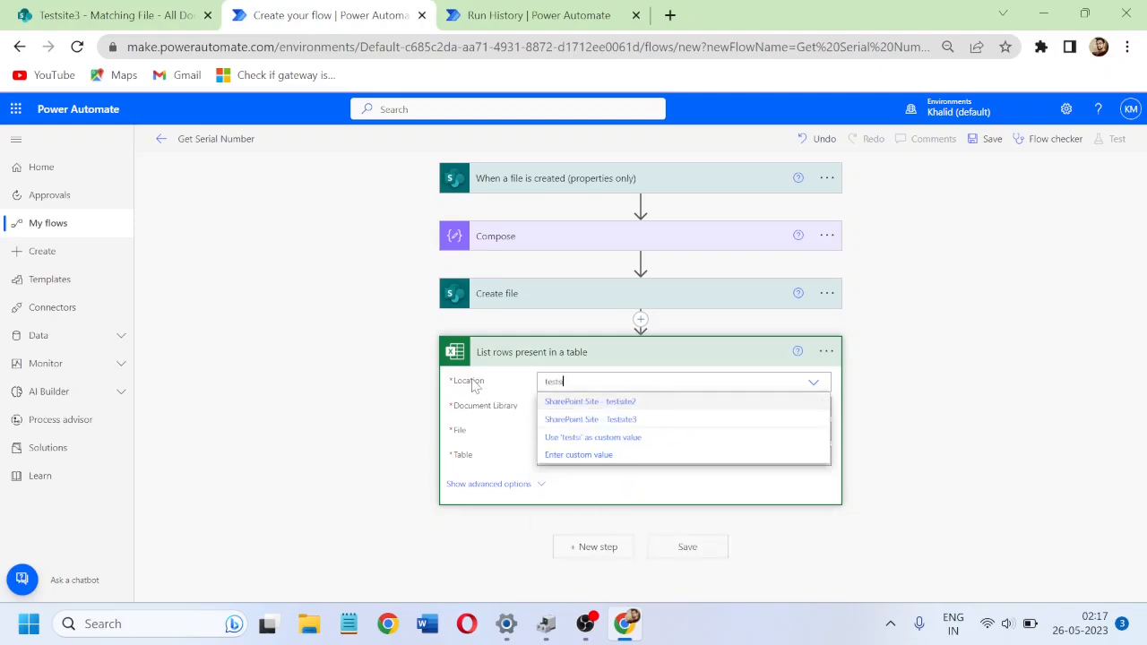
click(595, 419)
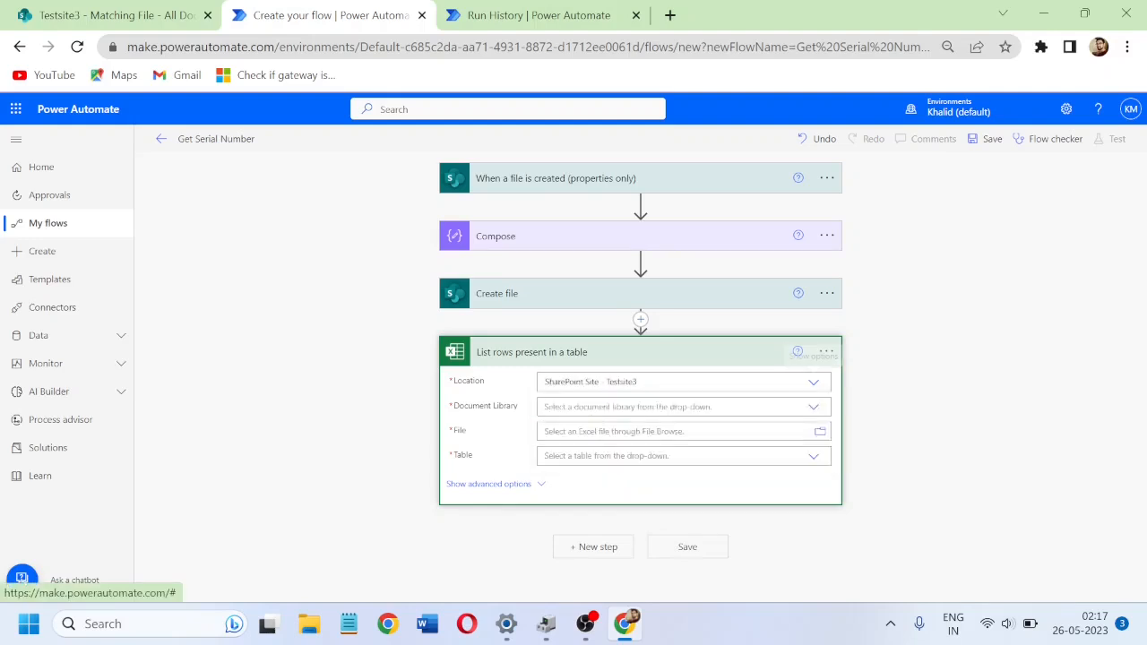
click(812, 406)
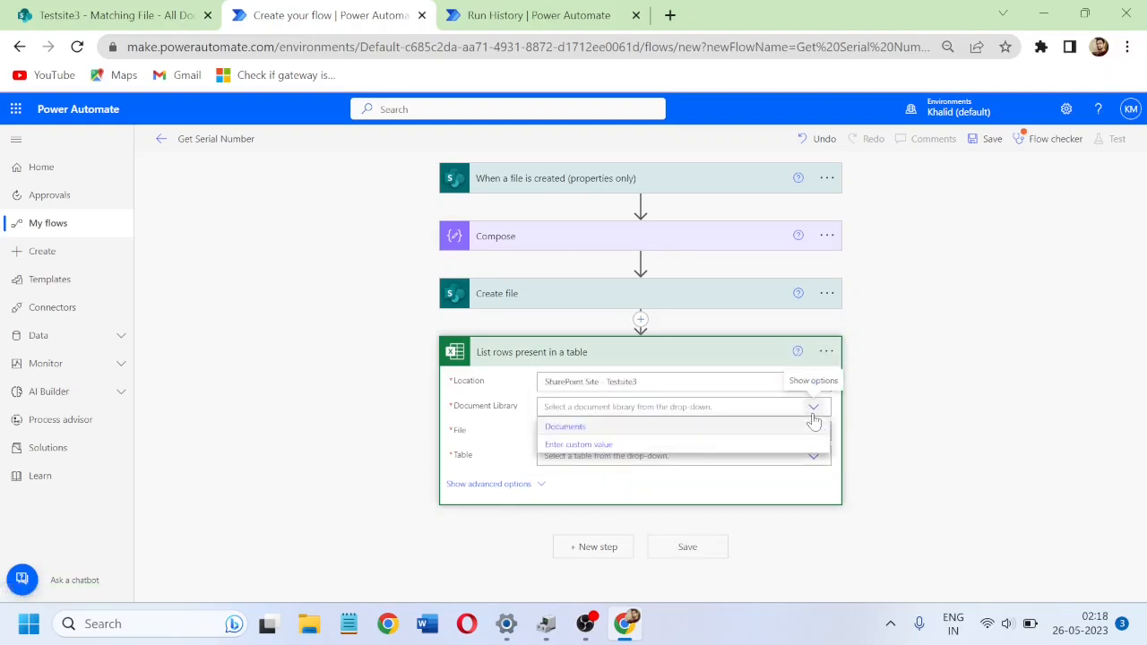
click(574, 428)
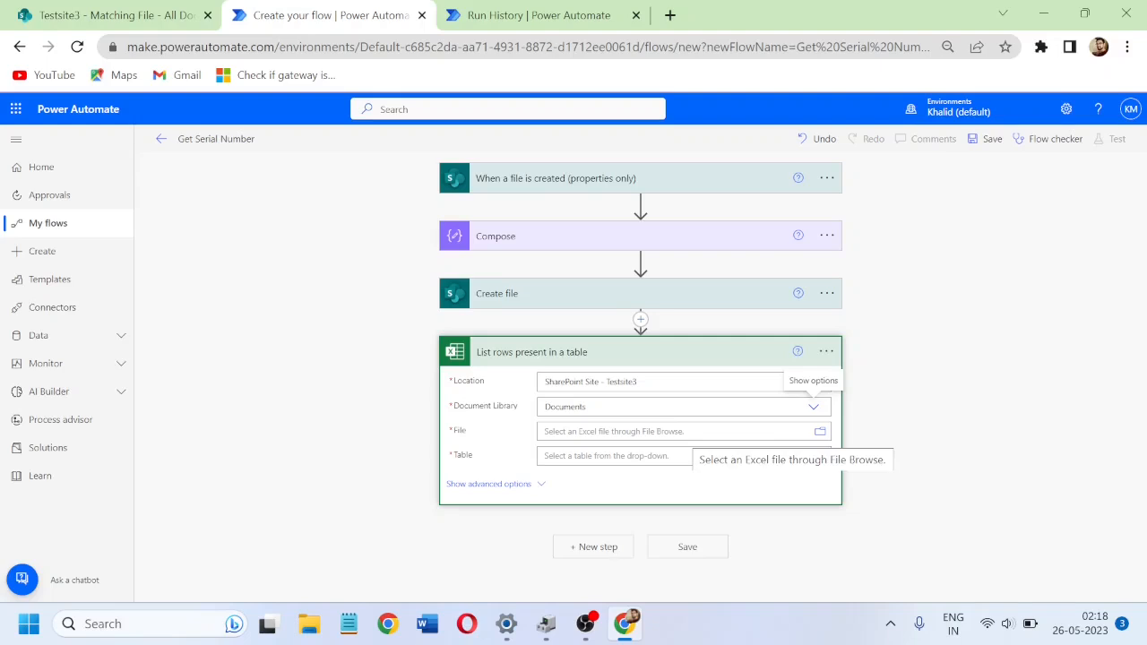
Step: Set the List rows action's File to the dynamic content ID from the When a file is created trigger
click(695, 432)
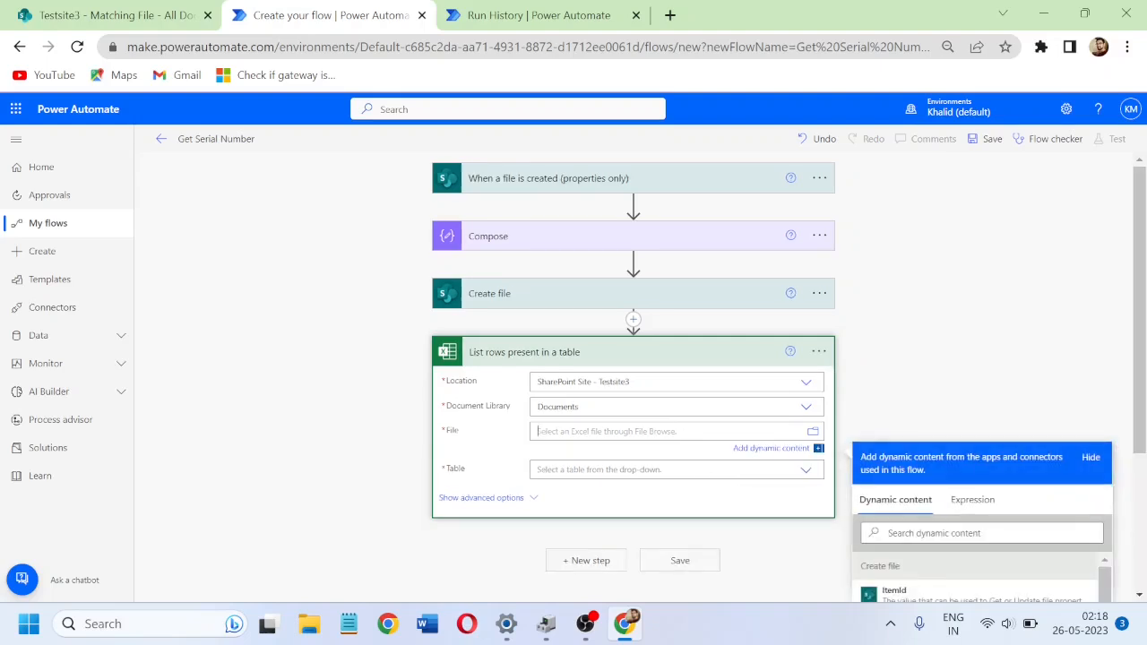
scroll(1145, 368, down, 1)
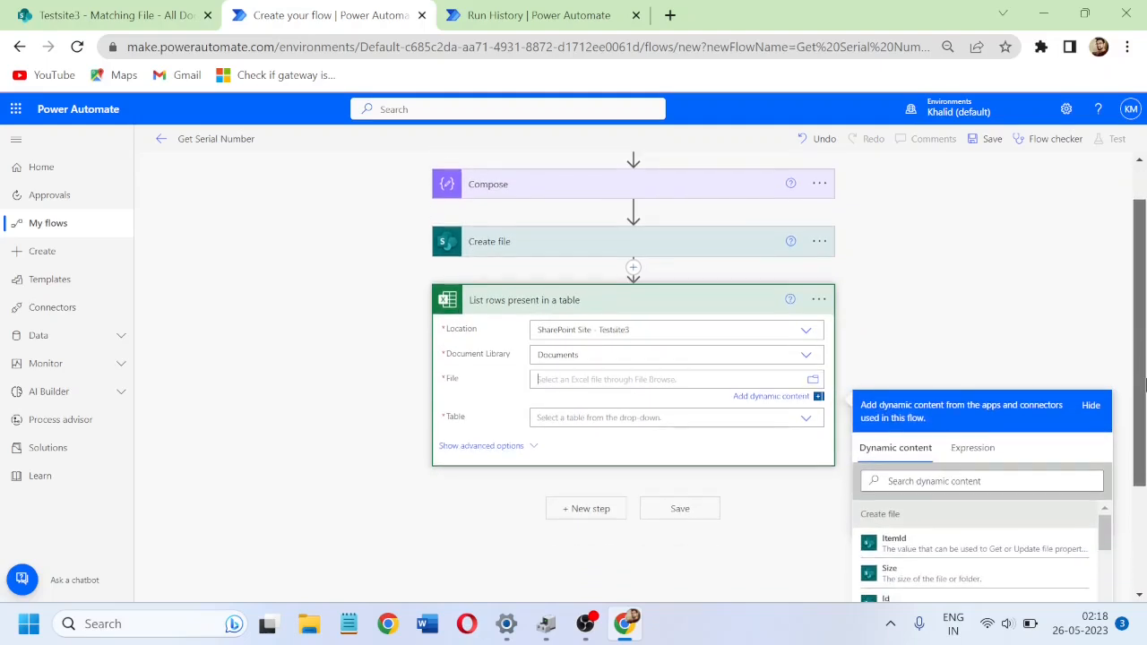
scroll(1145, 383, up, 1)
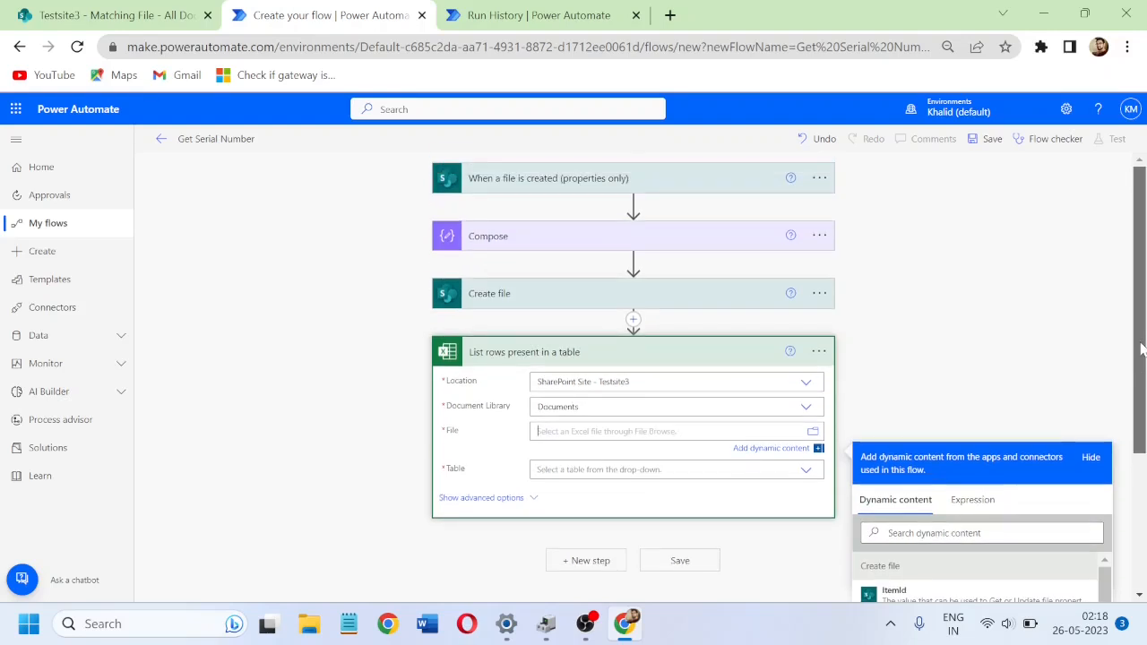
scroll(1143, 350, down, 1)
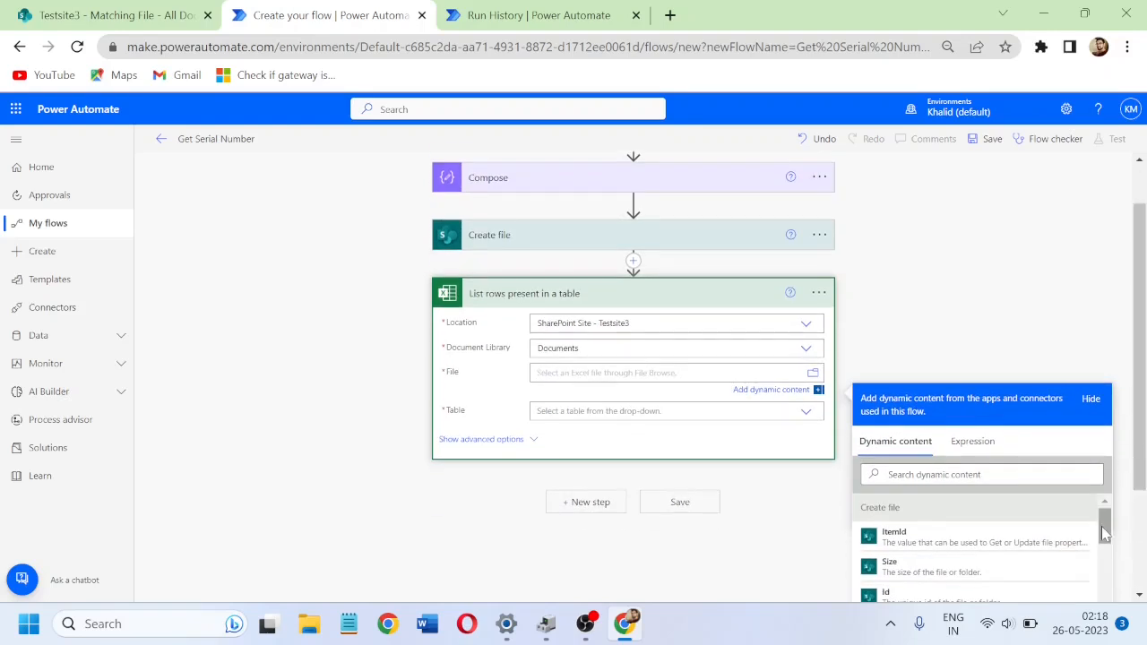
scroll(1105, 532, down, 3)
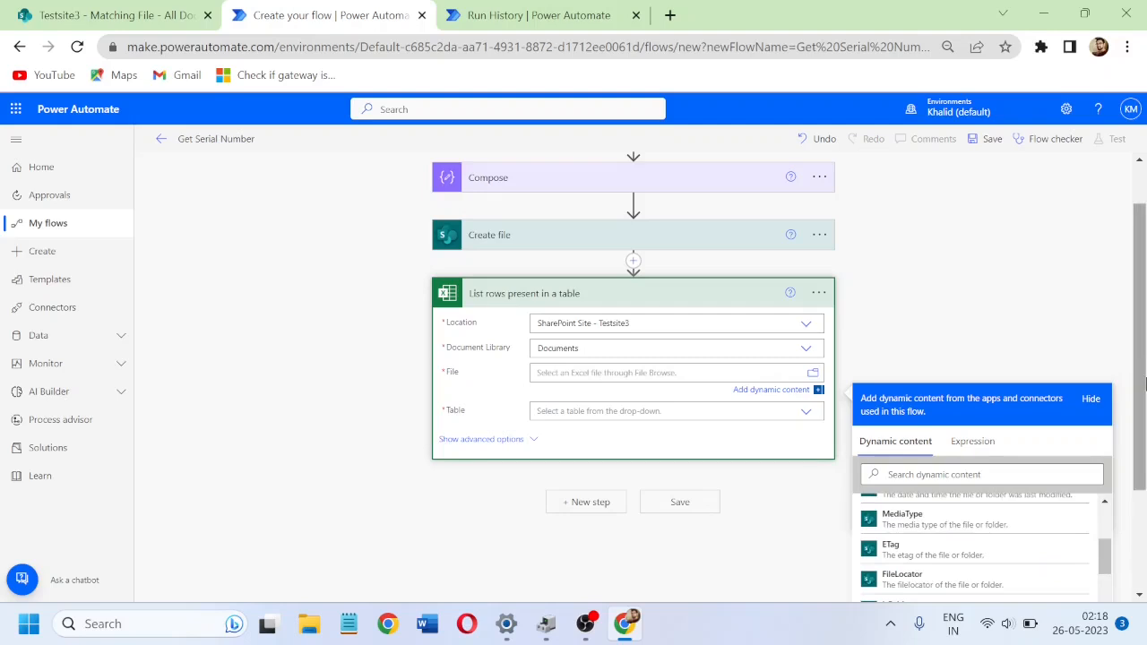
scroll(1145, 445, down, 2)
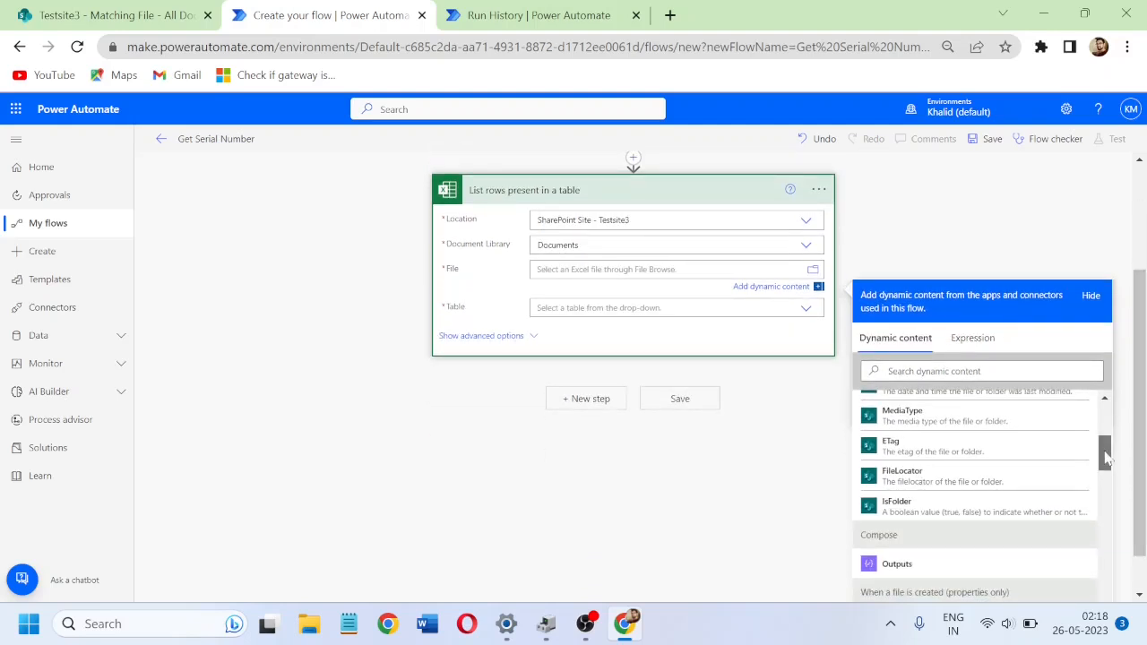
scroll(1109, 484, up, 3)
scroll(1109, 484, up, 1)
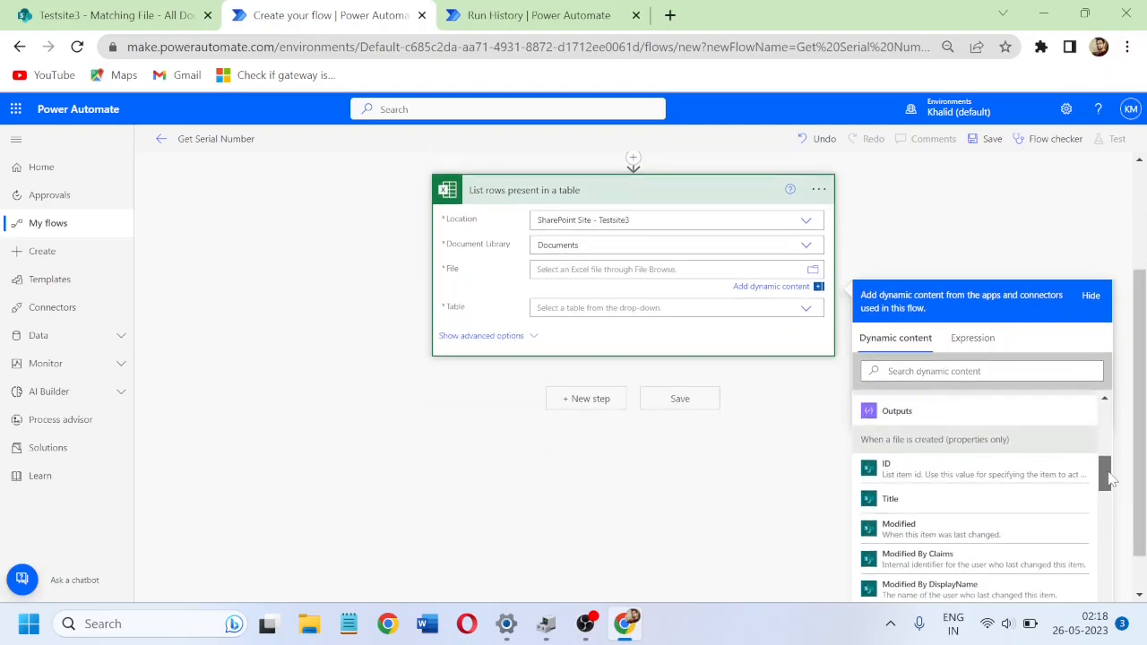
click(927, 475)
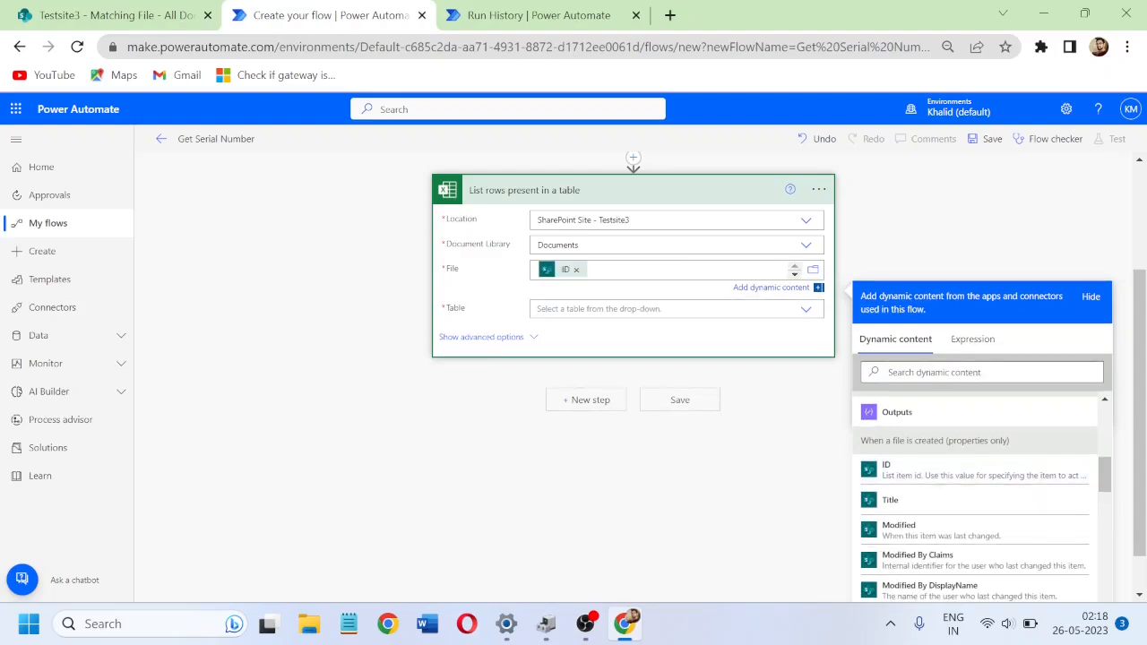
Step: Set the Table of the List rows present in a table action to the custom value Table1
click(557, 309)
text(Table1)
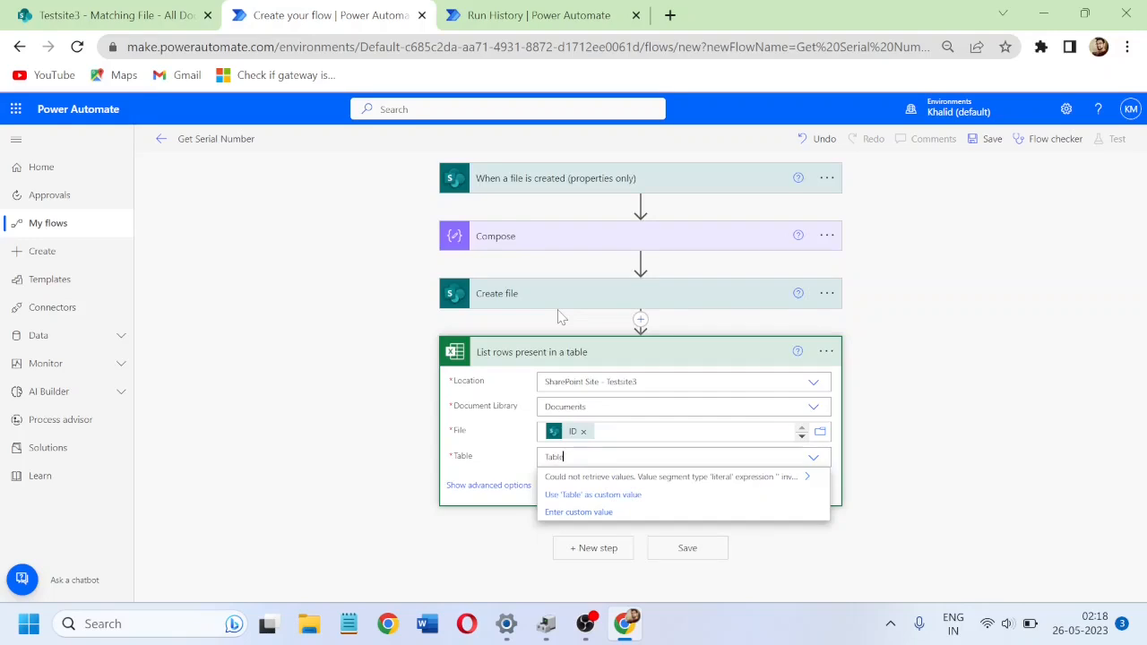
click(914, 430)
text(Table1)
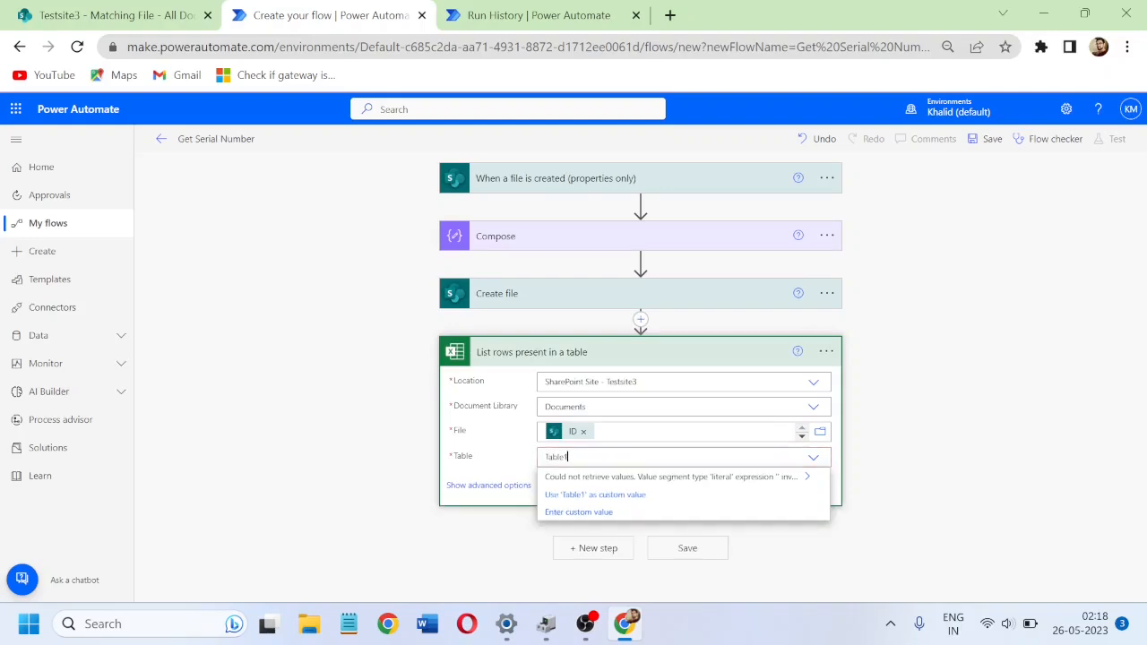
click(564, 495)
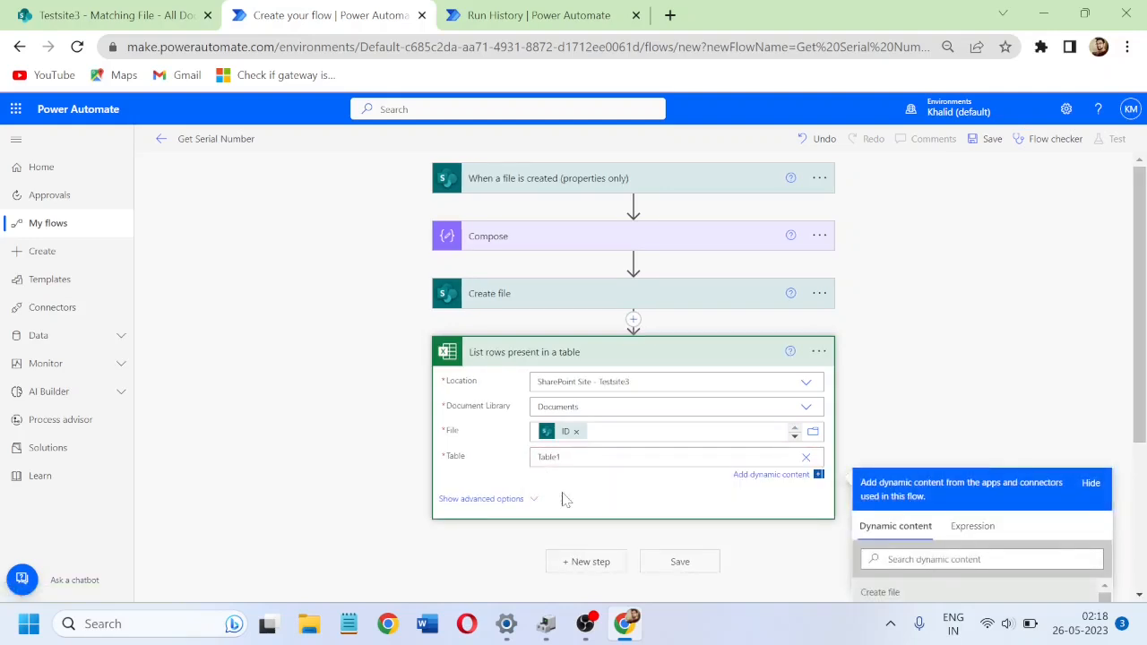
Step: Start a new step after the List rows action and rename that action "List rows present in a table - user's file"
click(585, 561)
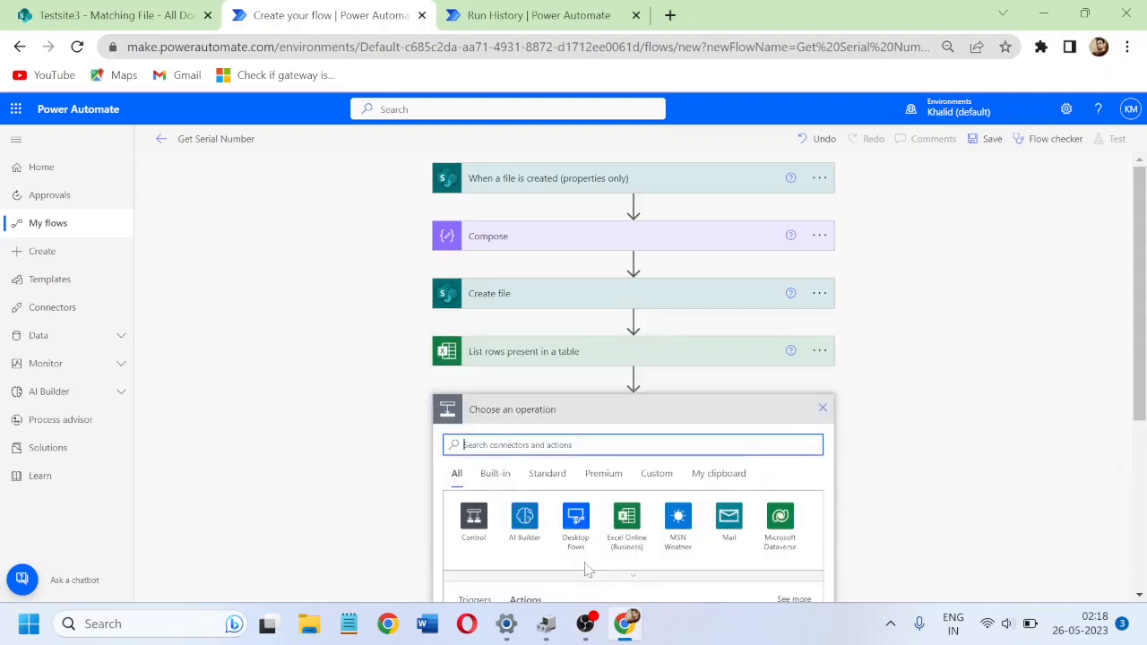
scroll(1144, 381, down, 1)
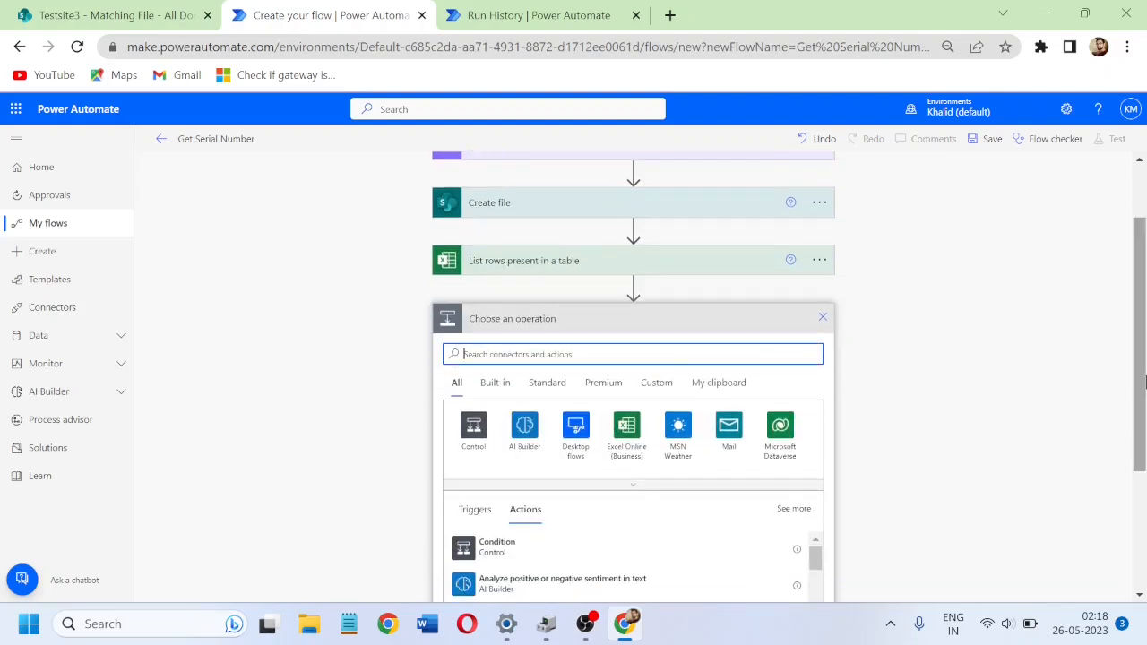
click(817, 261)
click(878, 283)
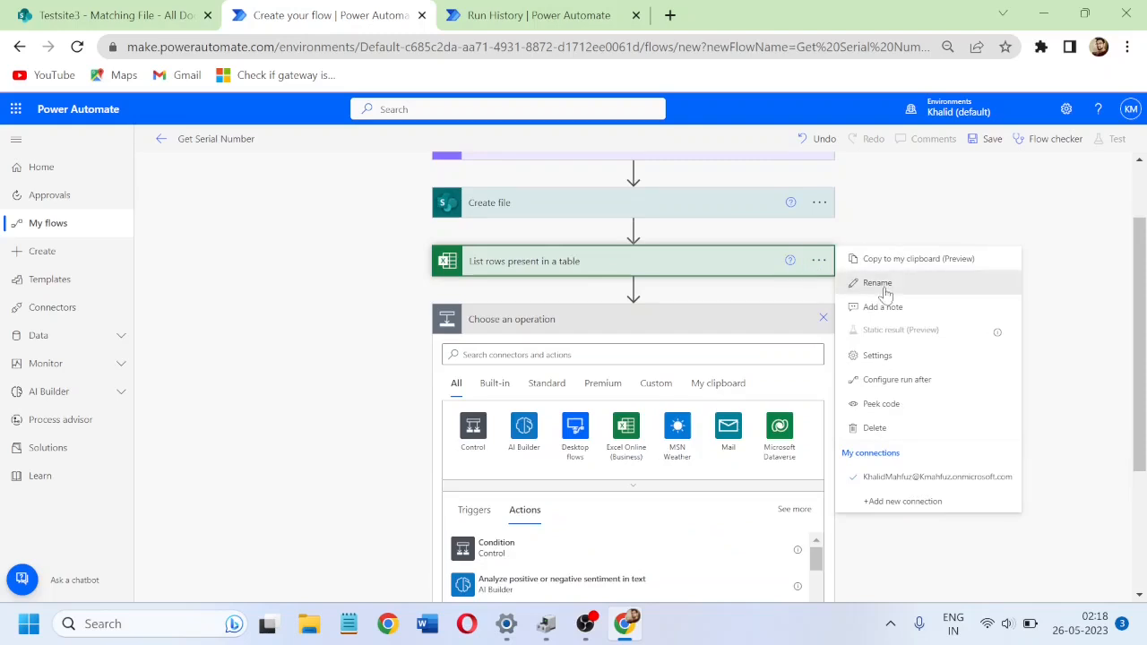
text(- user)
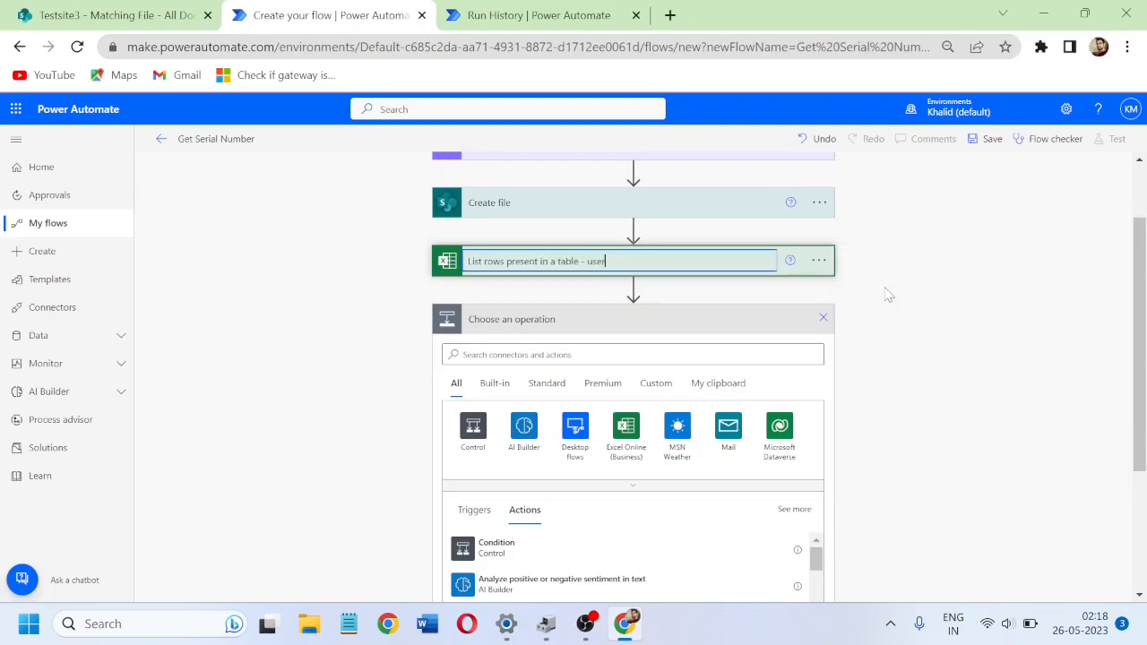
text('s file)
key(Return)
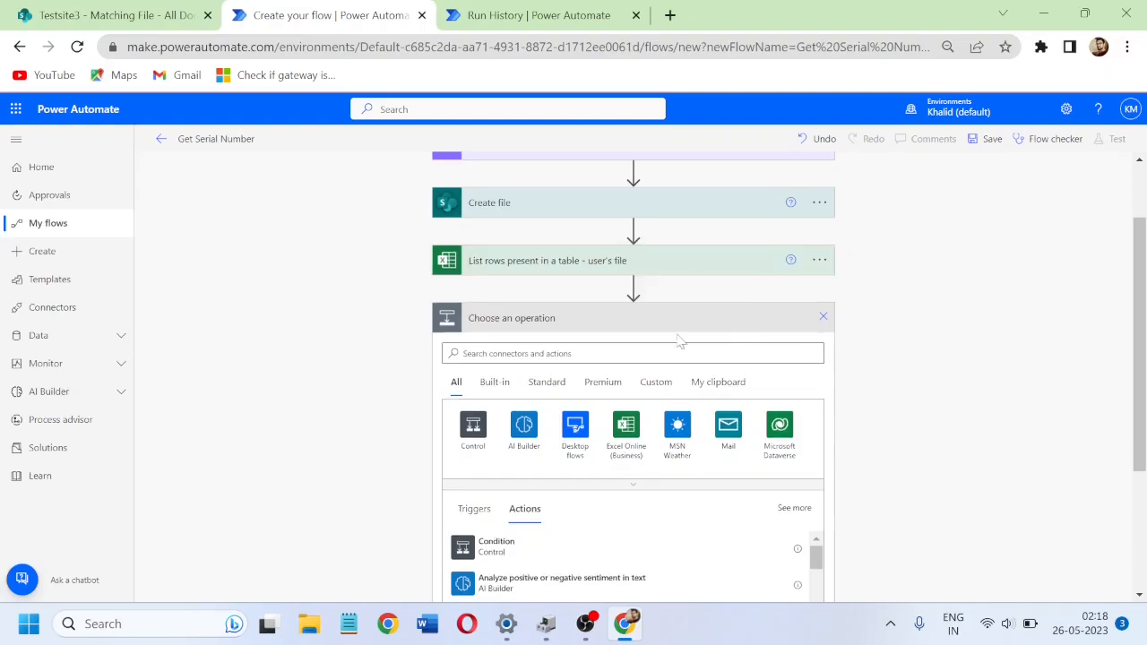
Step: Add a second Excel Online (Business) "List rows present in a table" action below the user's file one
click(598, 354)
text(list rows)
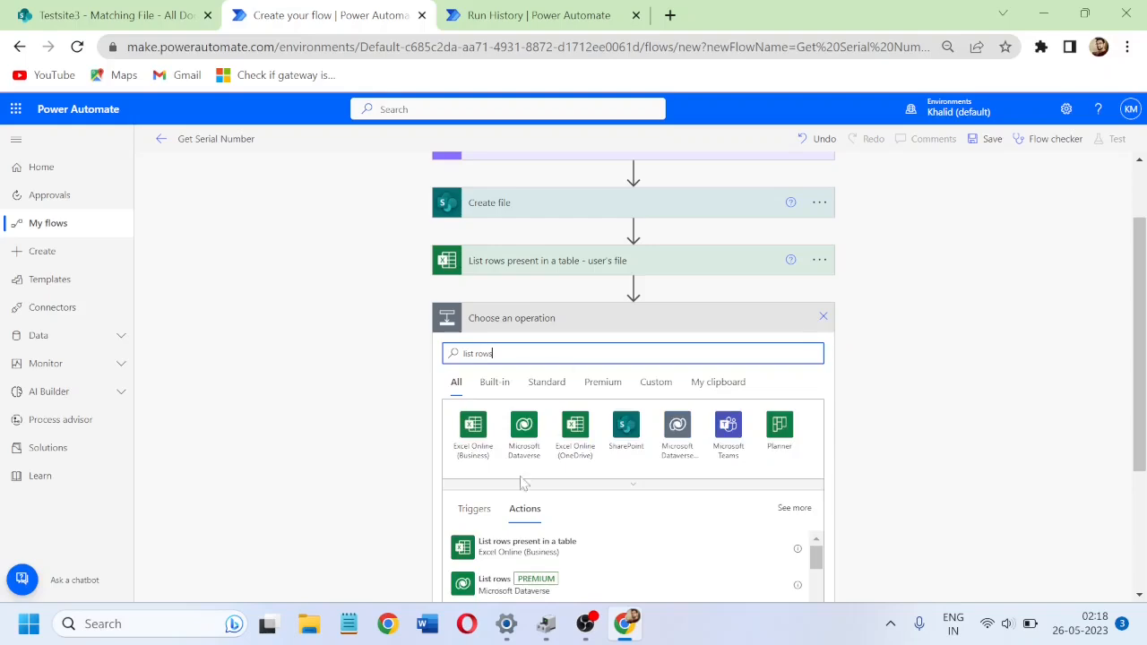
click(507, 551)
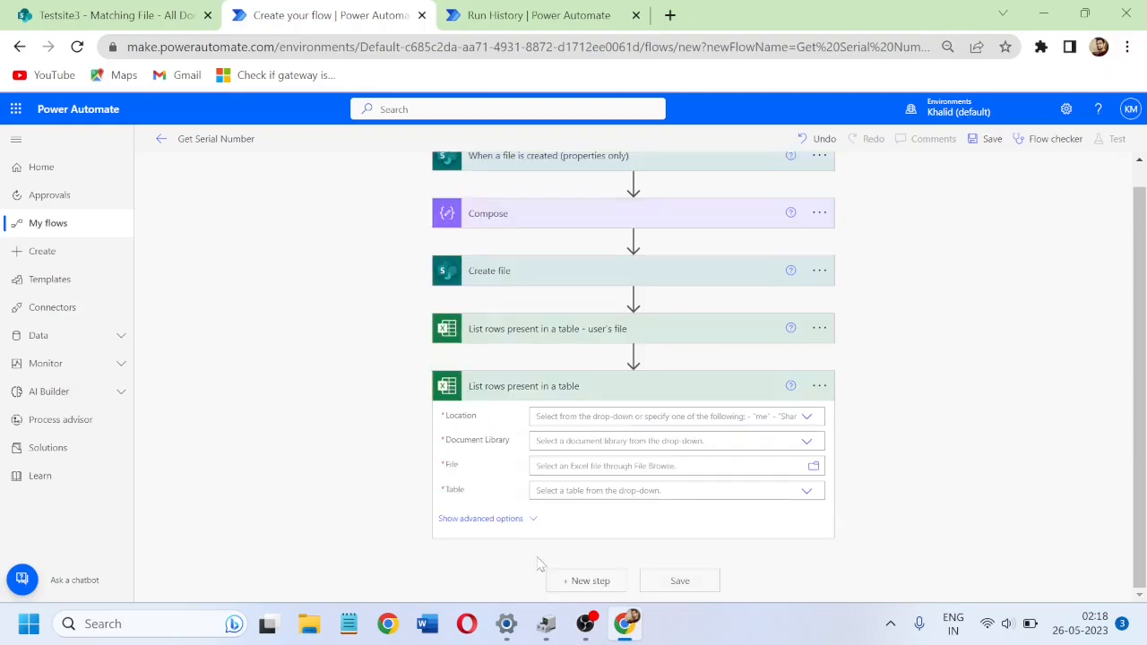
click(591, 629)
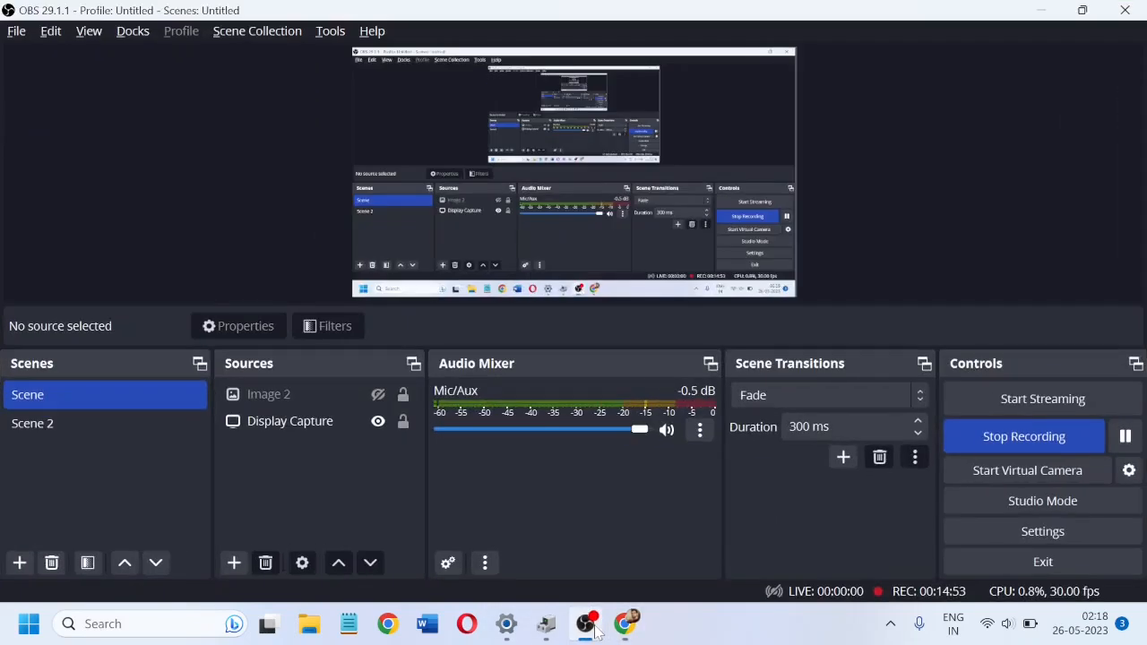
click(592, 628)
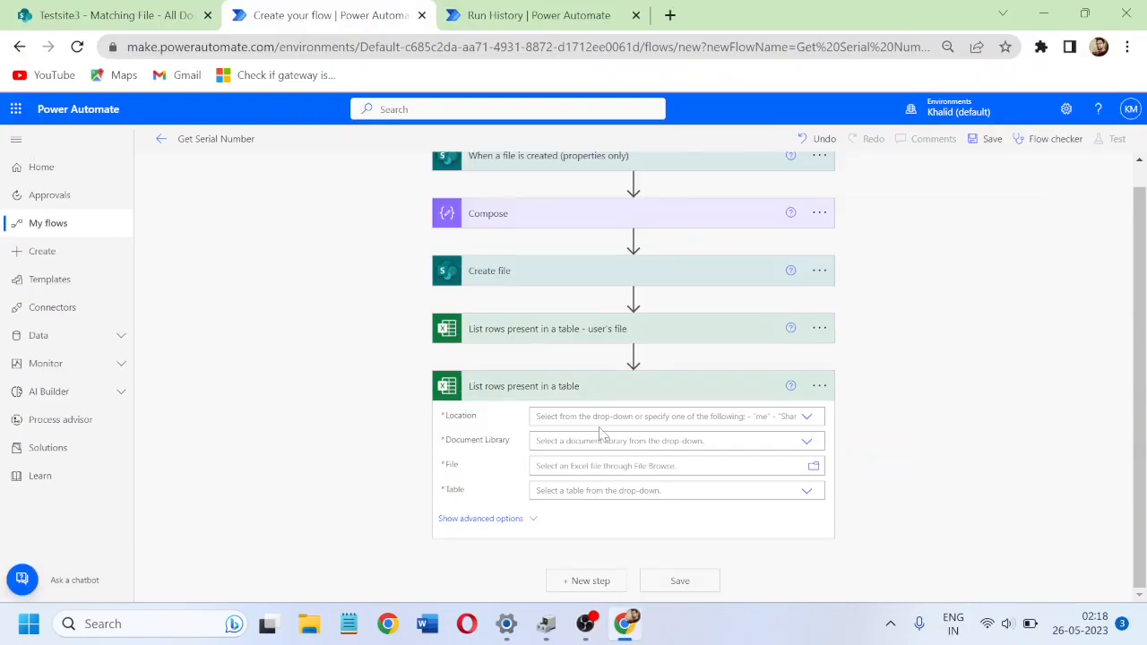
Step: Set the second List rows action's location to SharePoint Site - Testsite3 and its document library to Documents
click(665, 416)
text(testsite3)
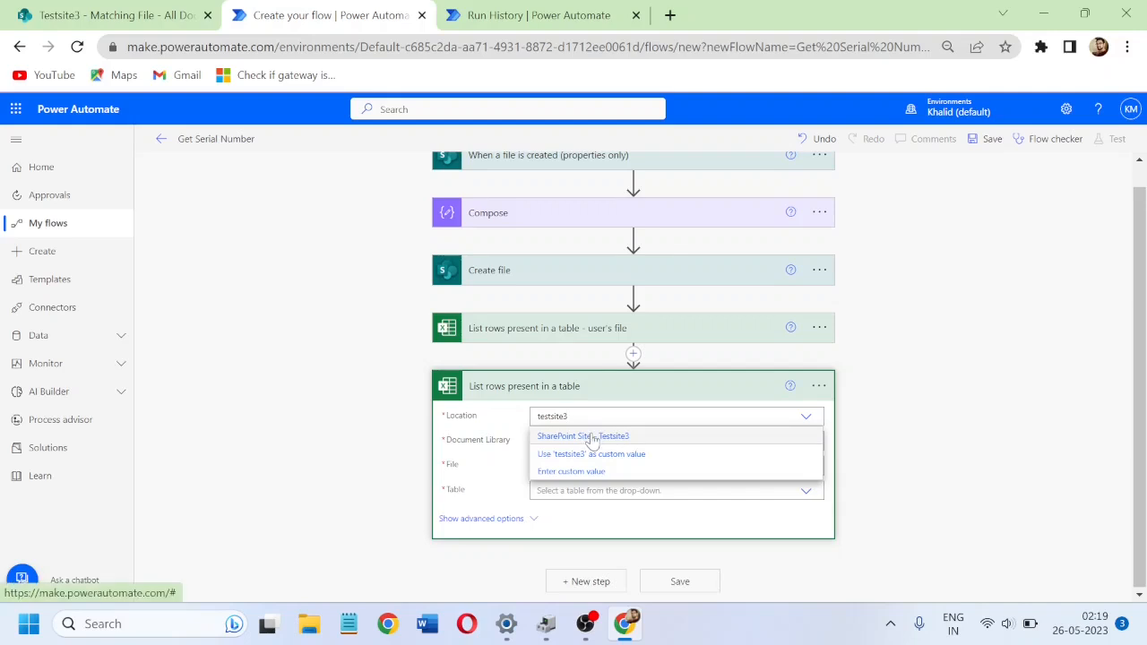
click(589, 438)
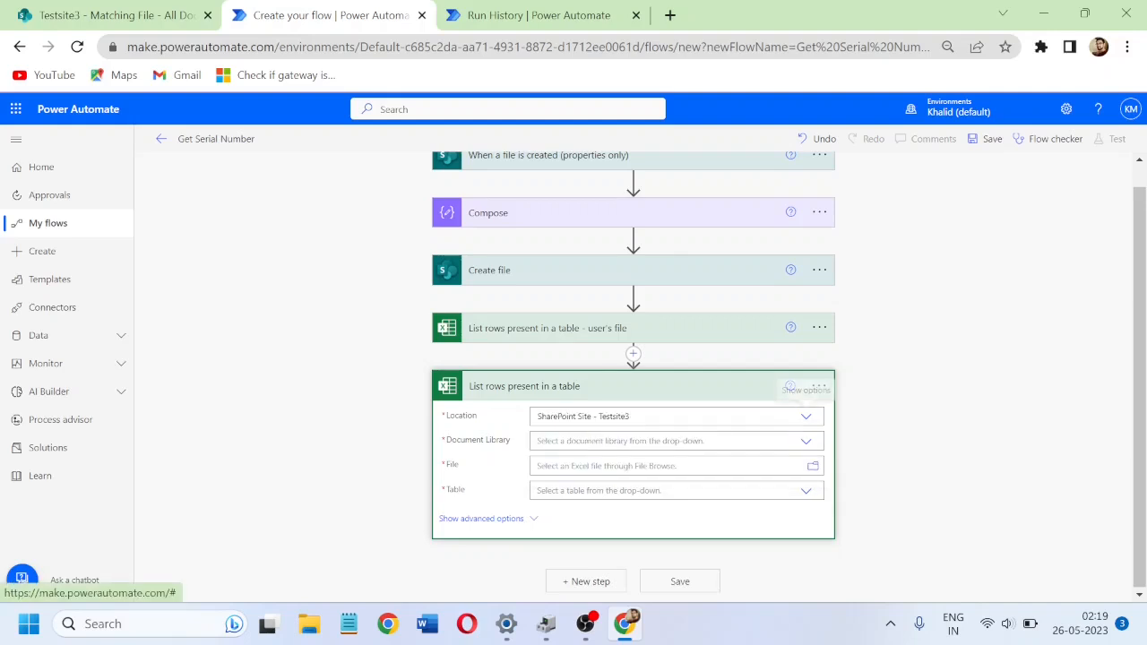
click(805, 443)
click(724, 460)
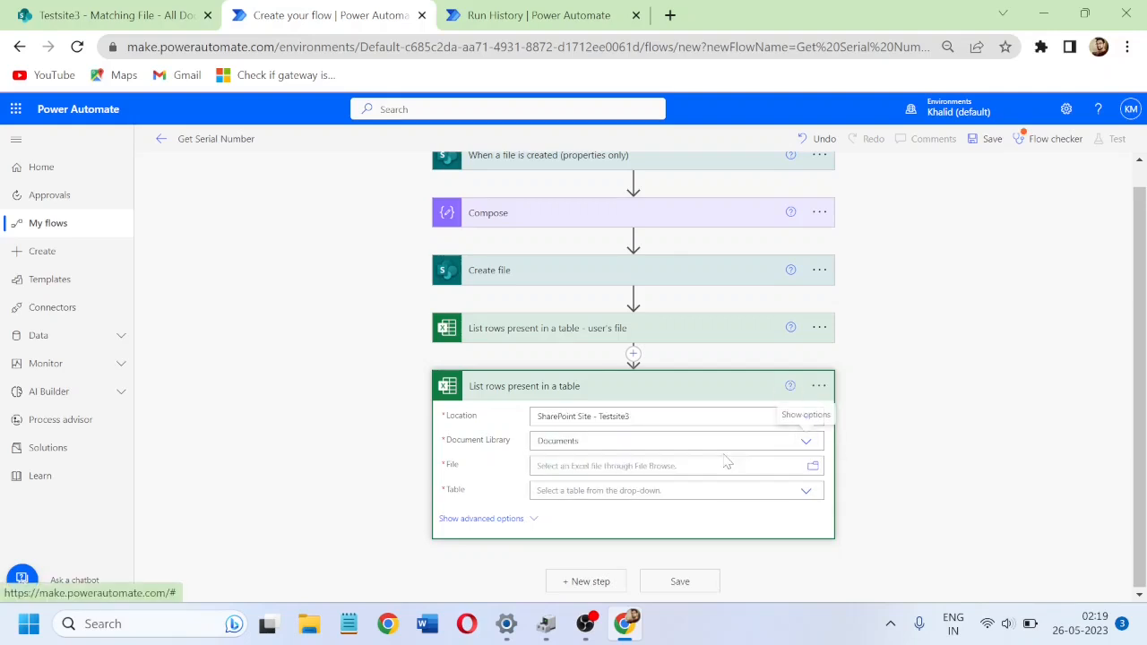
Step: Choose Master File.xlsx from the Master File folder as the second List rows action's file and Table1 as its table
click(813, 467)
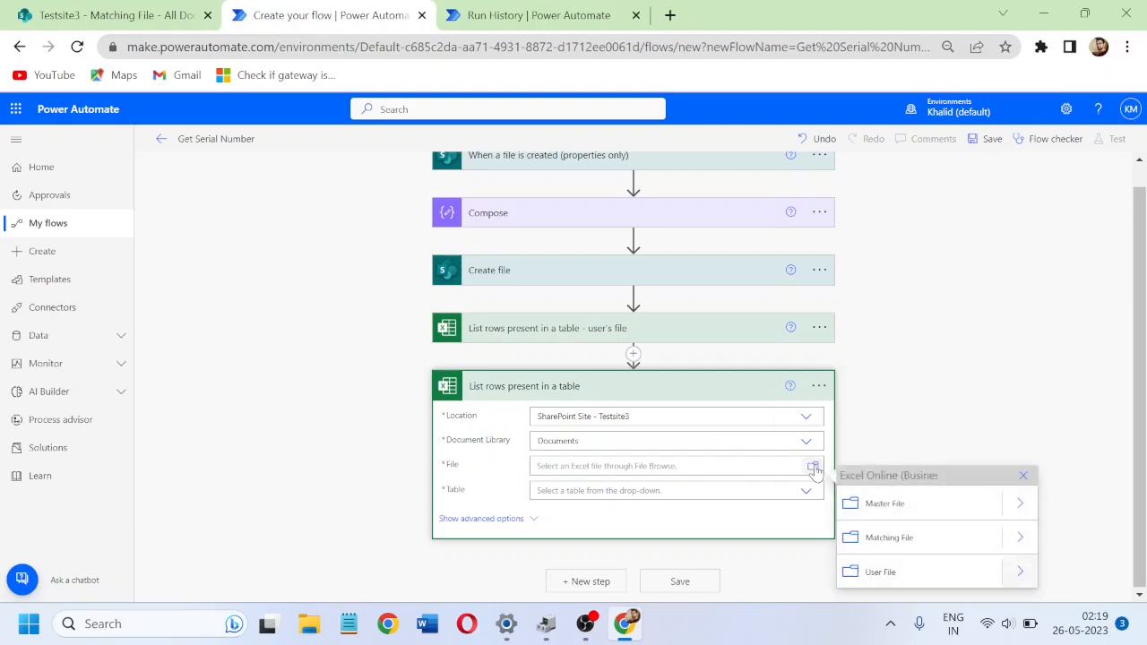
click(1021, 505)
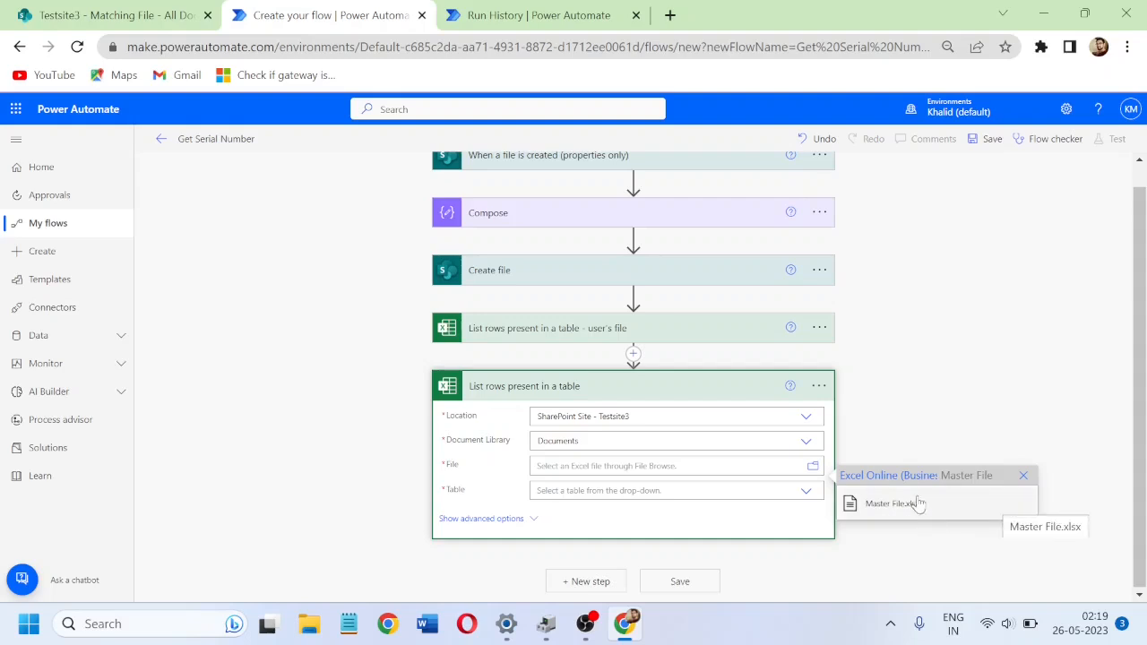
click(905, 503)
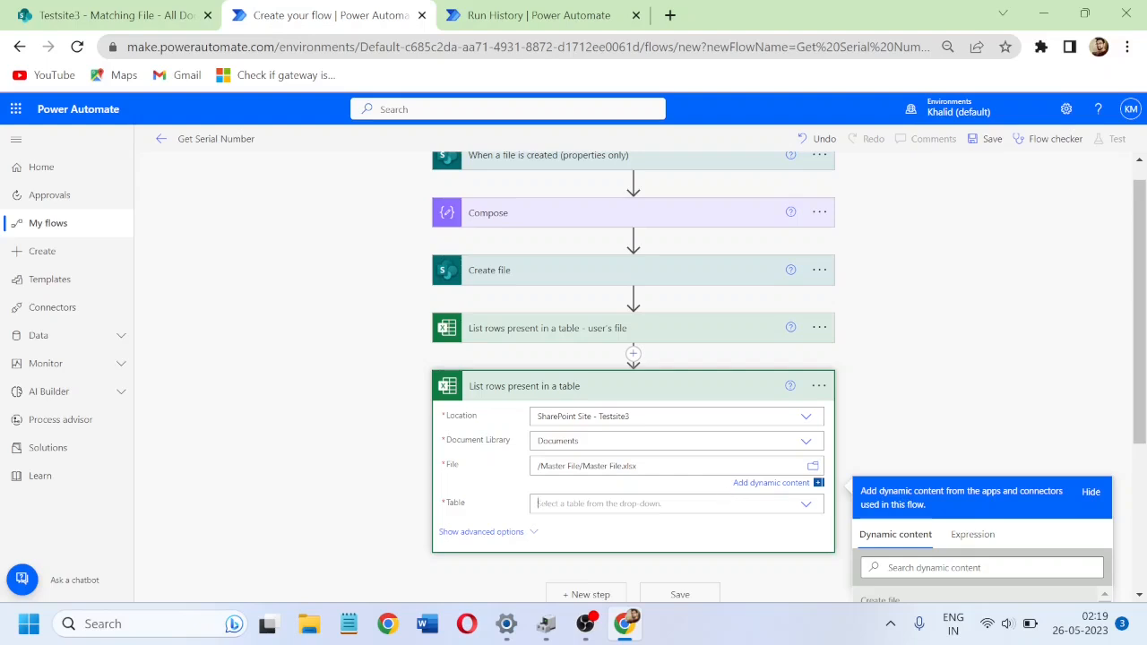
text(Ta)
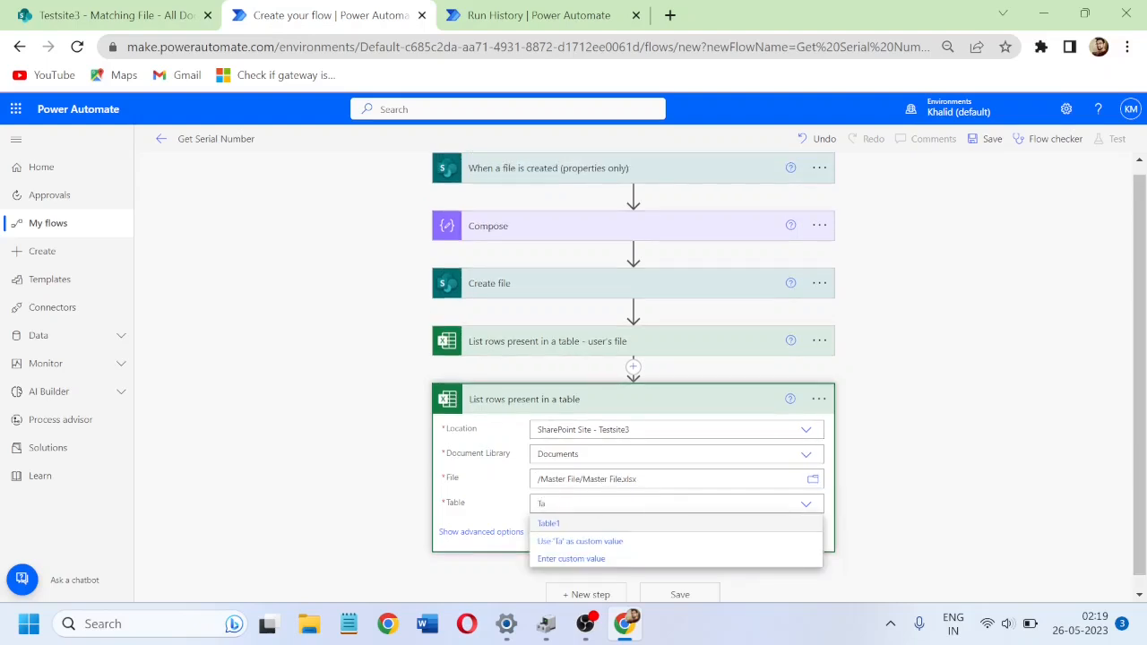
click(564, 524)
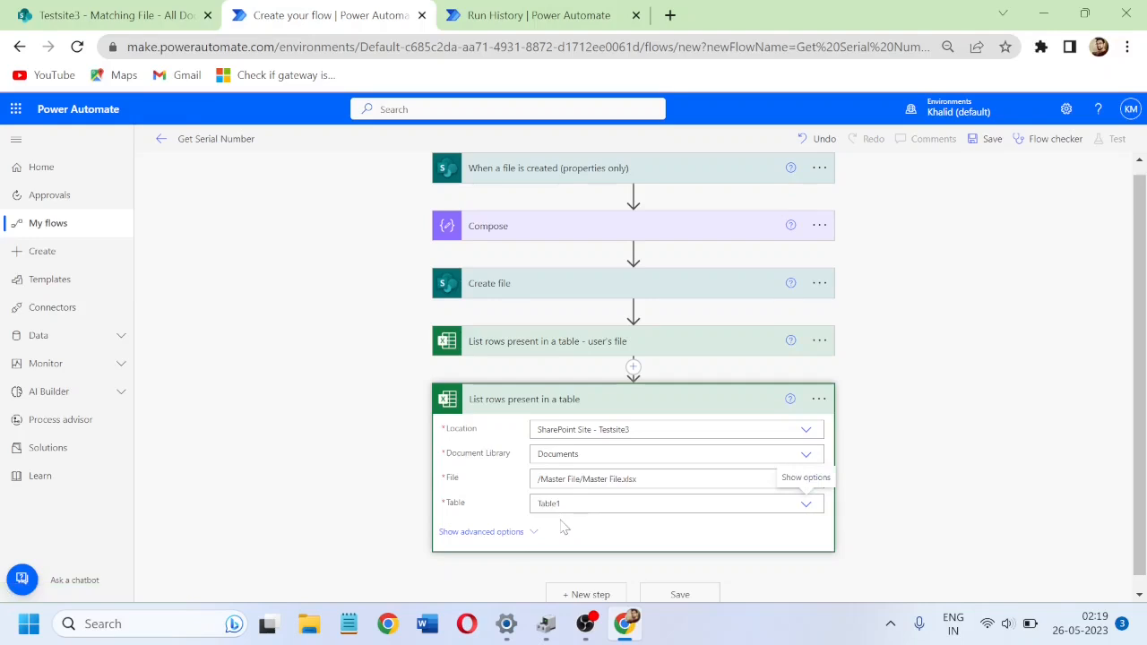
Step: Collapse the second List rows action and rename it "List rows present in a table - Master file"
scroll(1145, 499, down, 1)
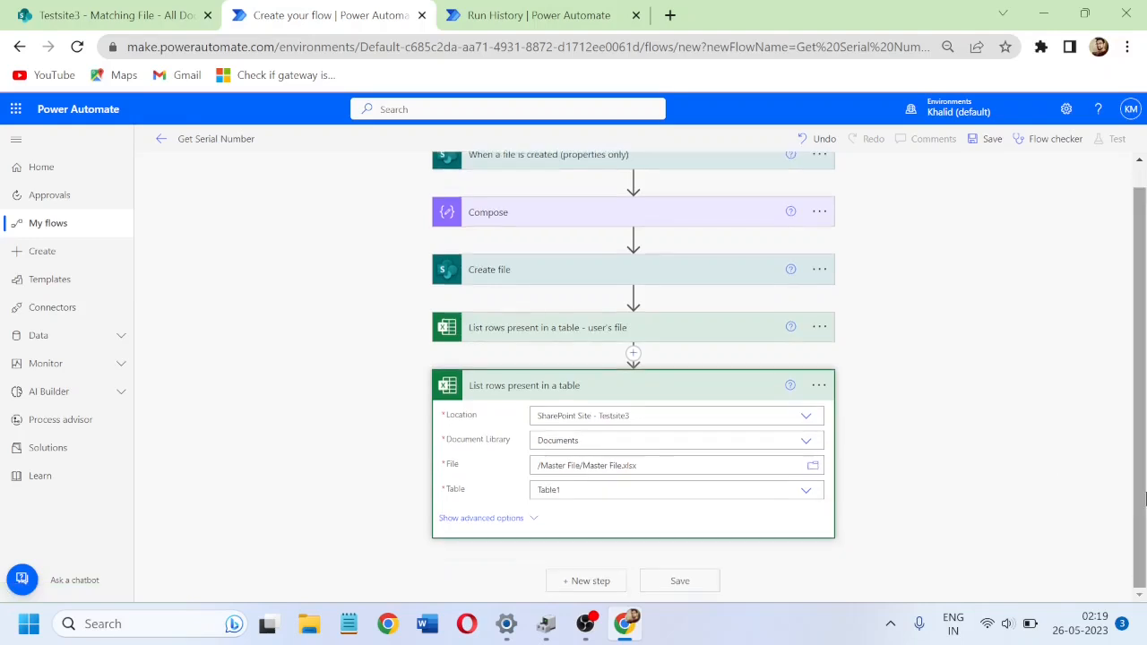
click(674, 389)
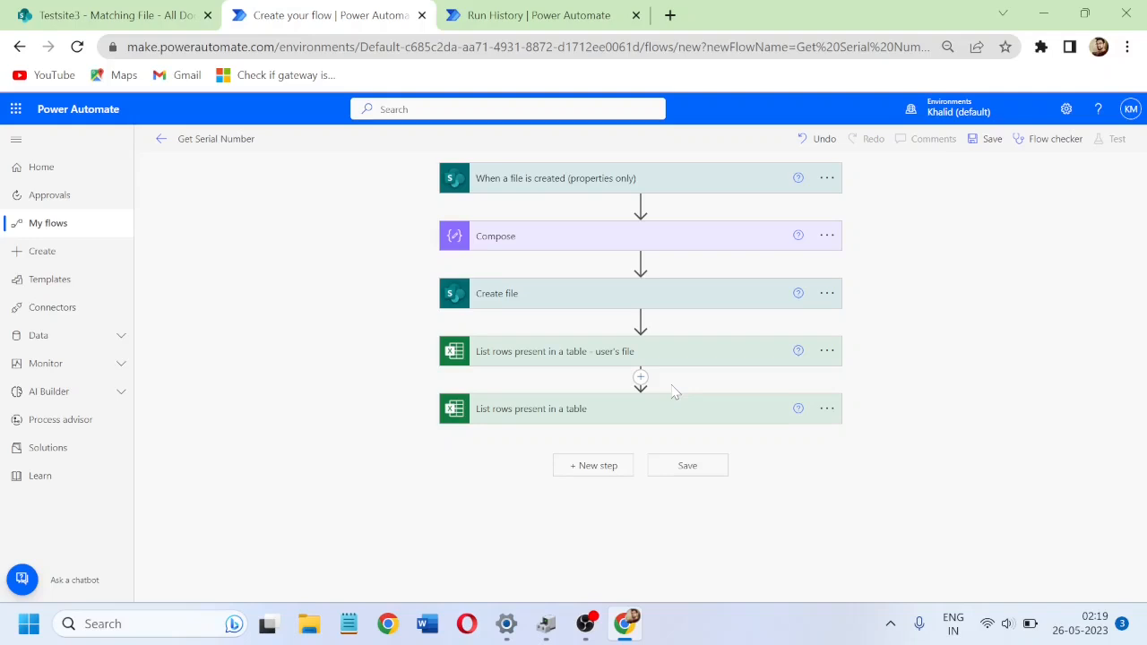
click(826, 408)
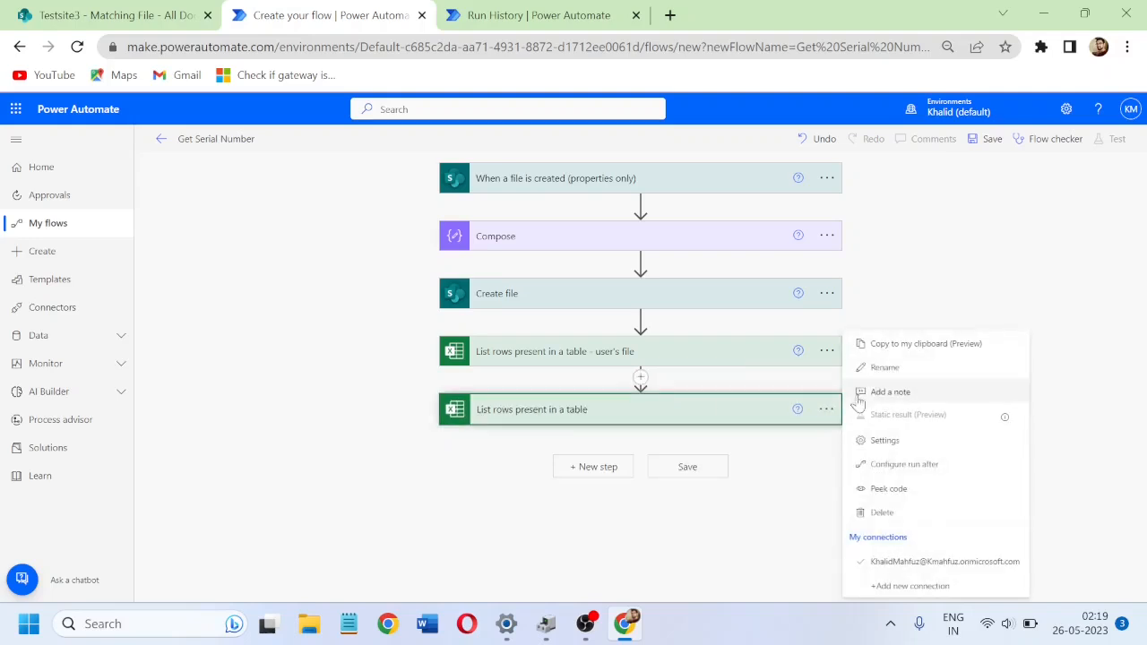
click(919, 374)
key(End)
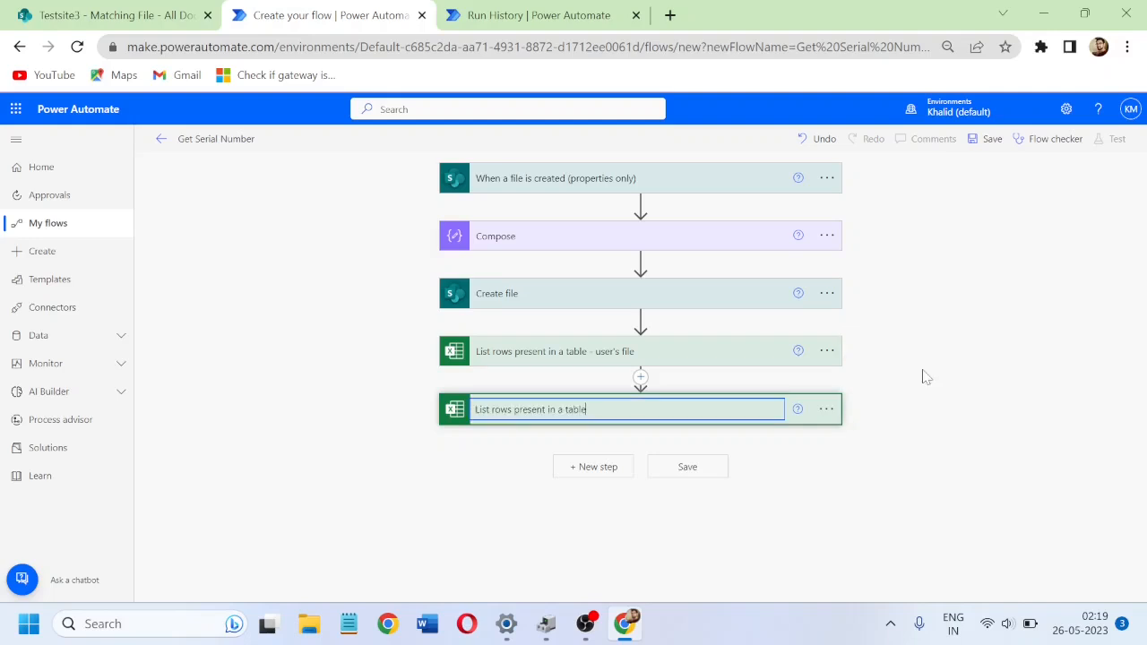
text(- Master file)
key(Return)
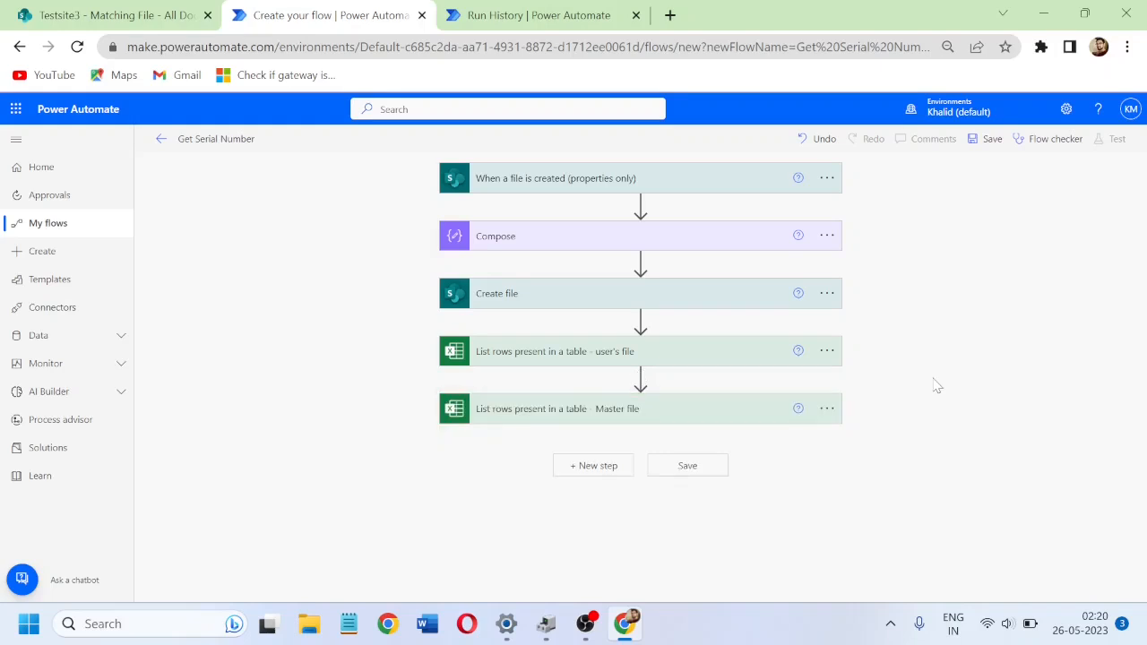
Step: Save the flow, rename it "Get Serial Entry" and save it again
click(991, 140)
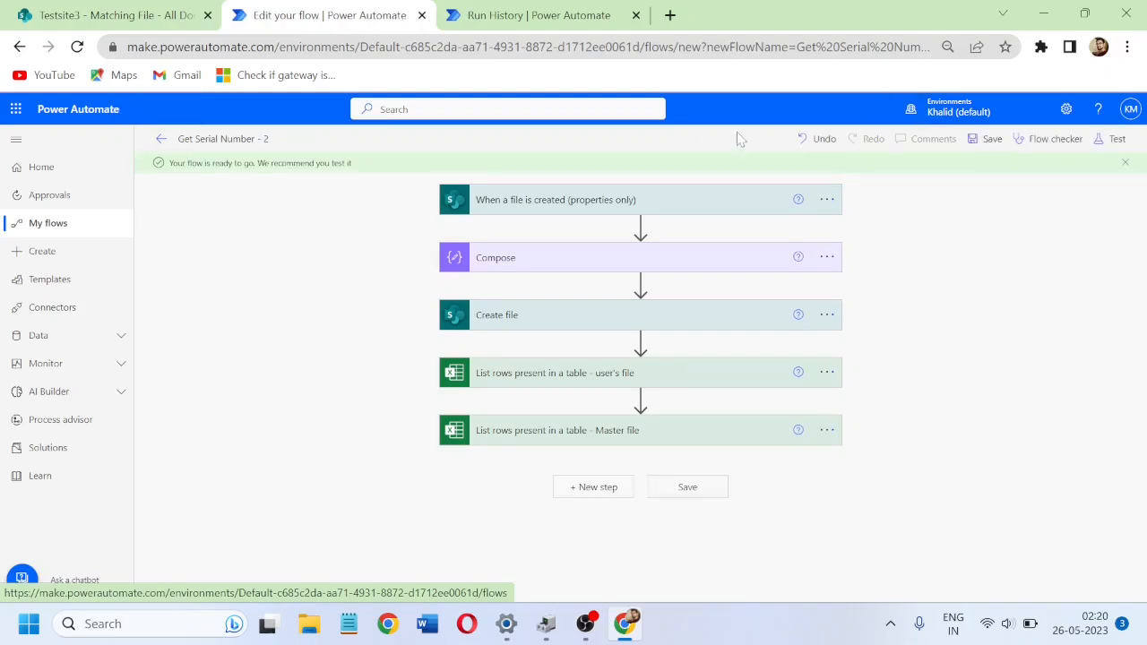
click(254, 141)
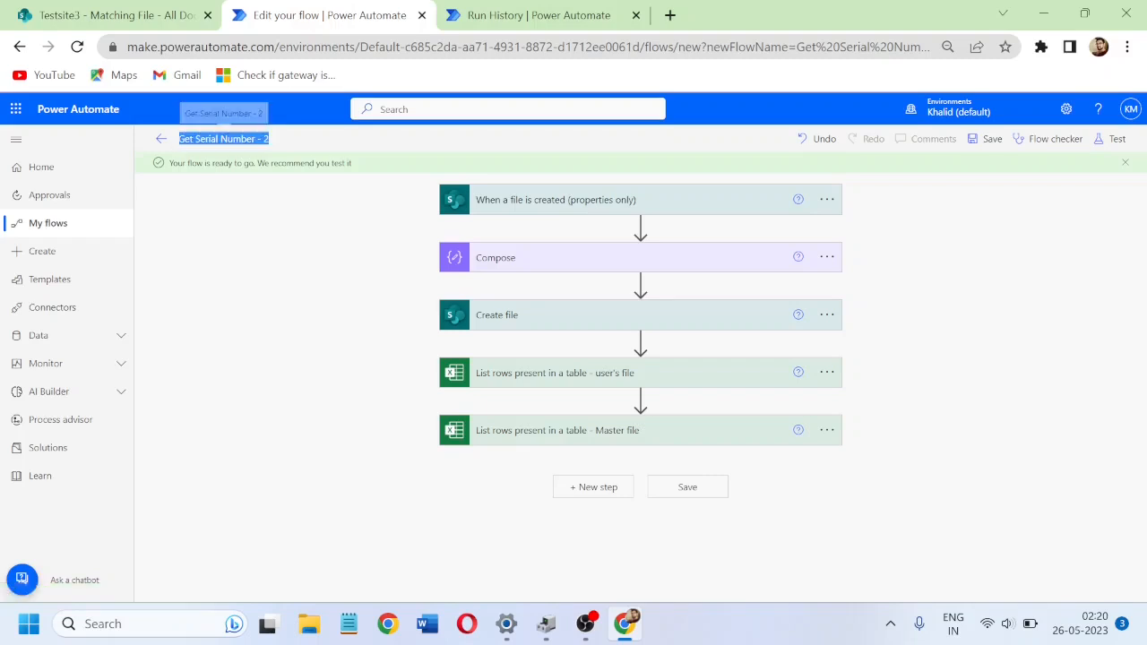
click(255, 140)
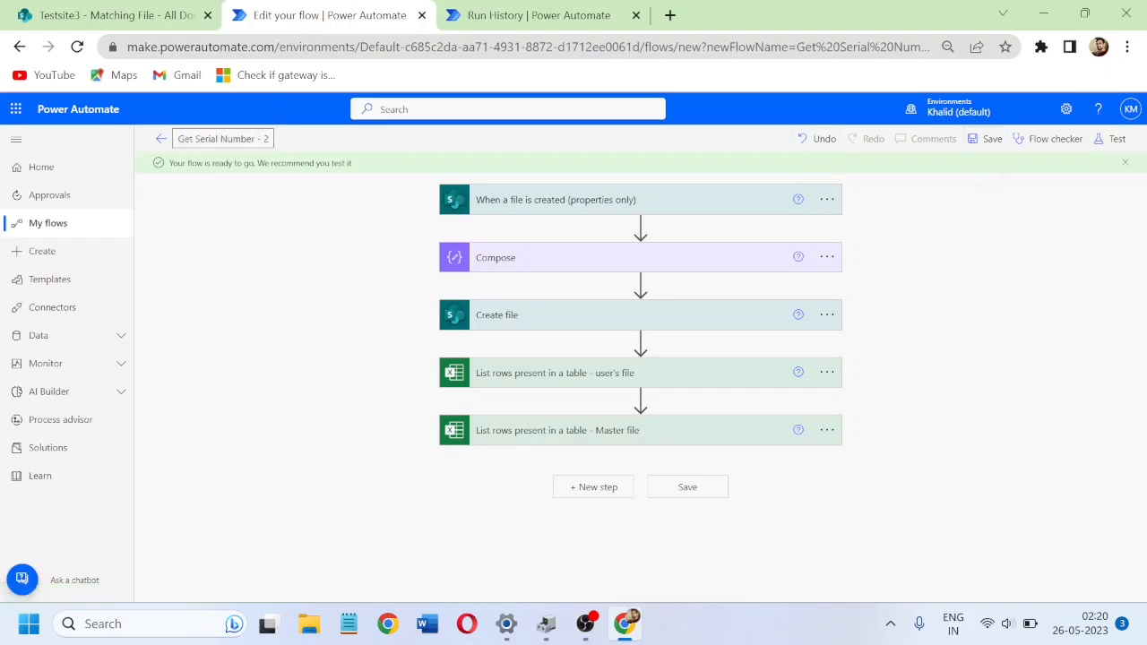
click(267, 139)
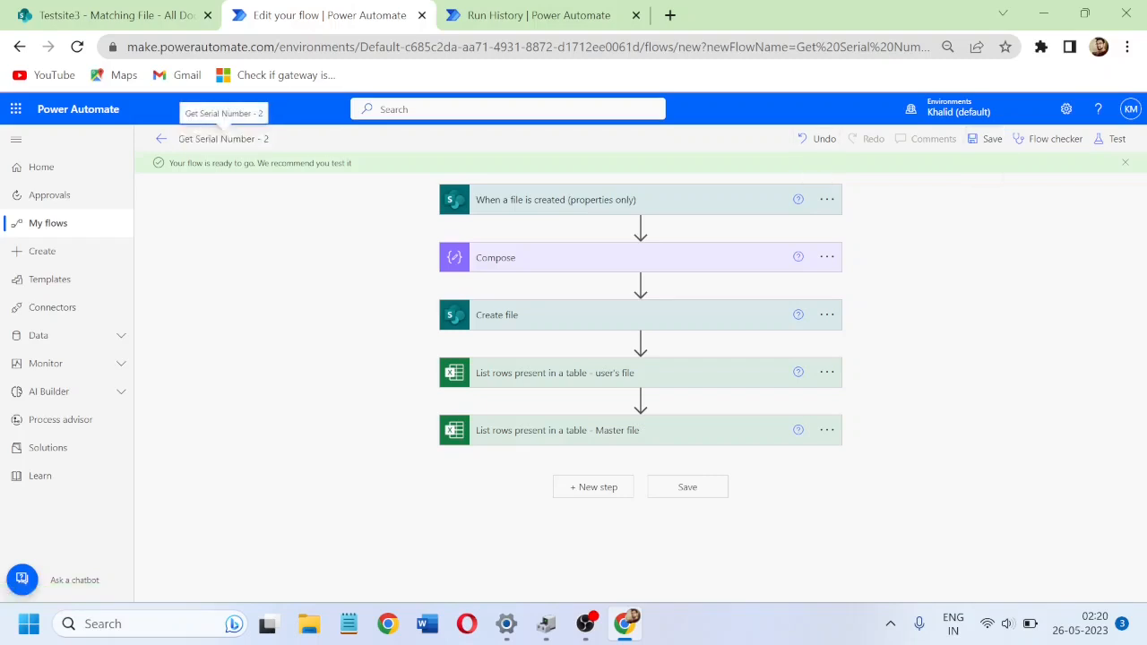
key(BackSpace)
key(BackSpace)
key(BackSpace)
key(BackSpace)
key(BackSpace)
key(BackSpace)
key(BackSpace)
key(BackSpace)
key(BackSpace)
key(BackSpace)
key(BackSpace)
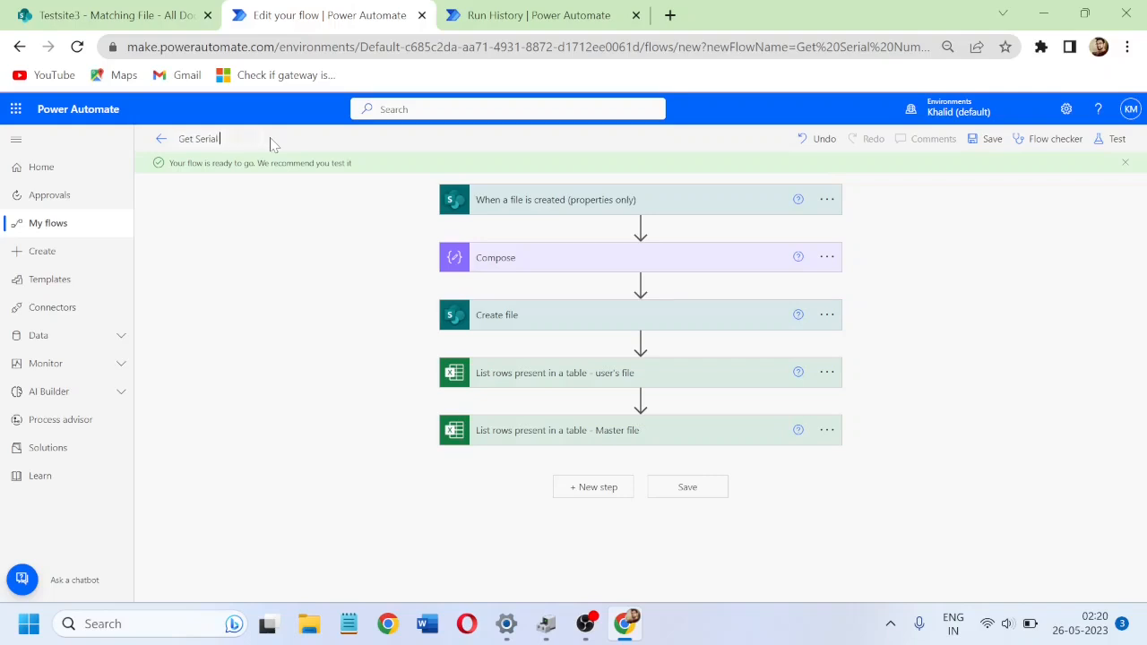
text(Entry)
click(992, 140)
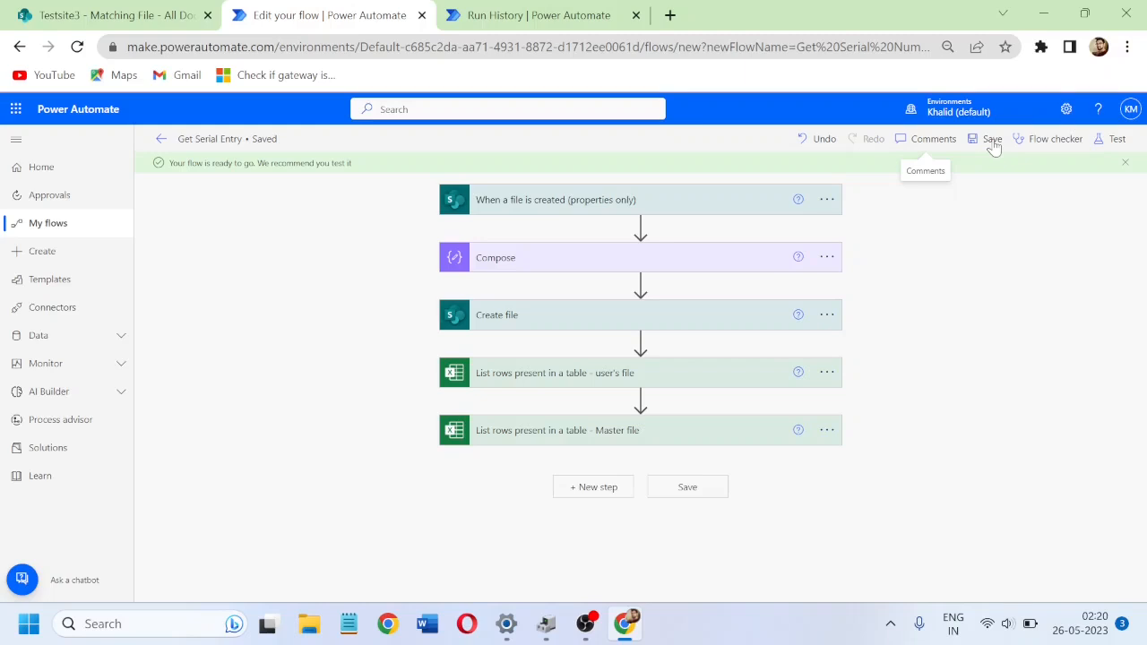
Step: Add an "Apply to each" control below the Master file List rows action
click(590, 489)
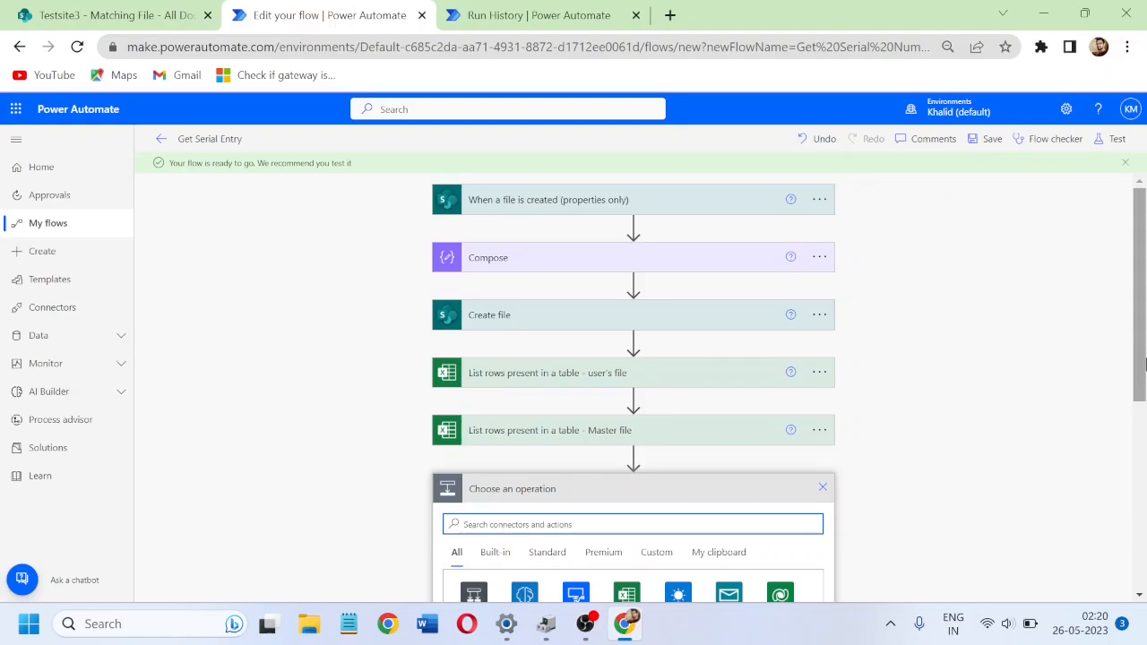
drag(1141, 357, 1140, 417)
text(Apply to each)
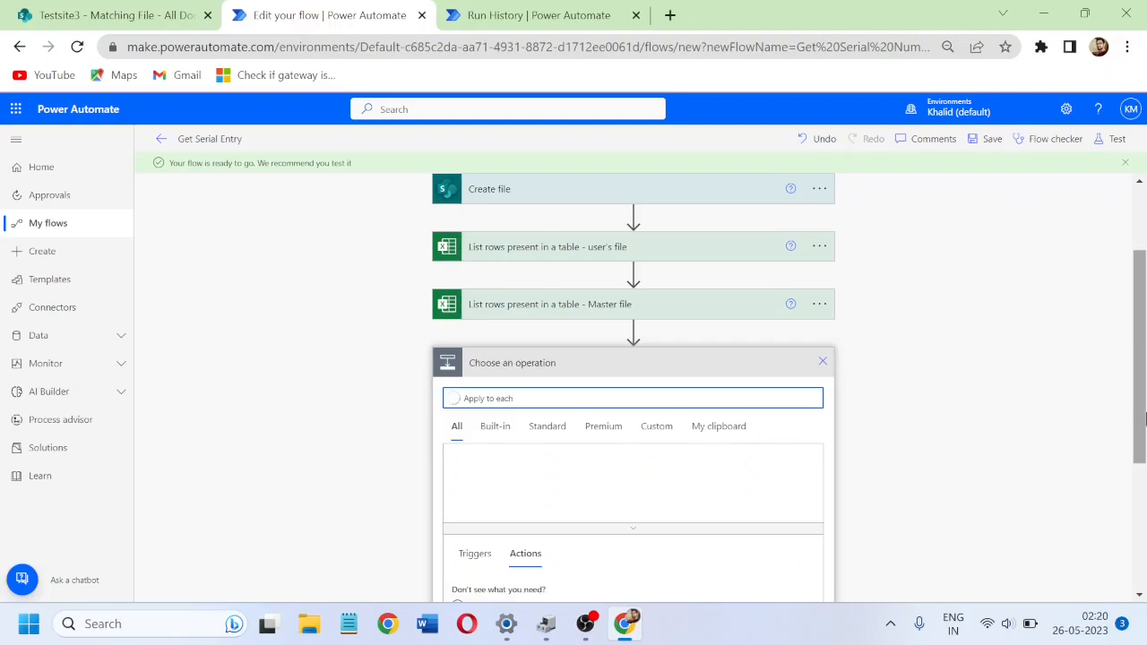
scroll(1144, 411, down, 1)
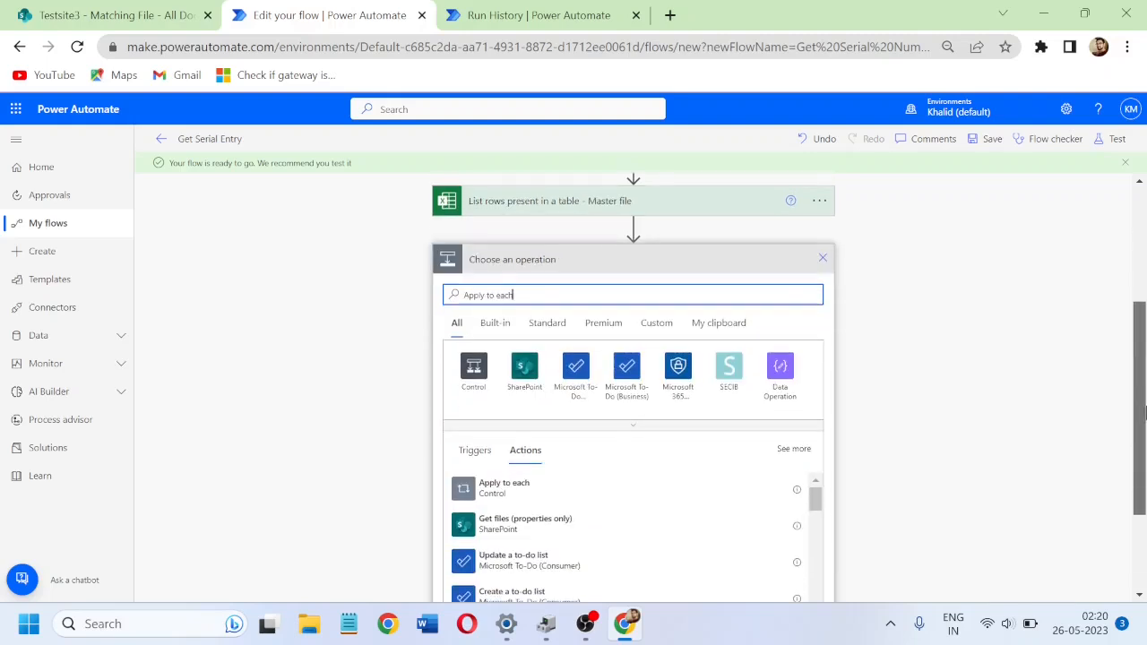
click(518, 488)
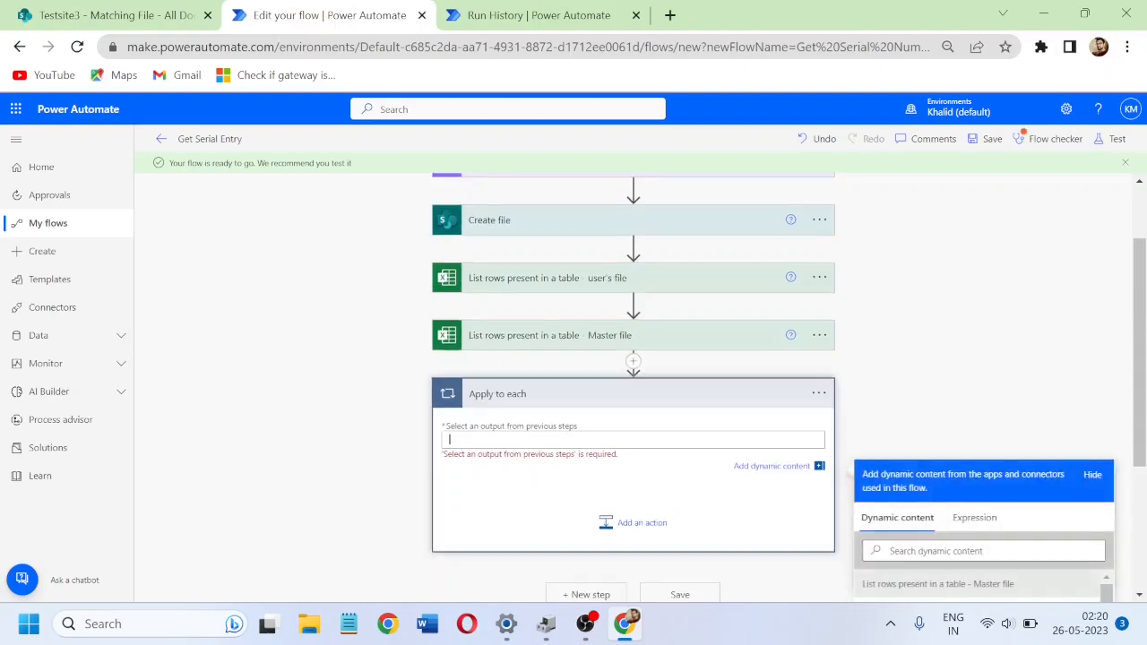
Step: Set the Apply to each loop's input to the value list from the user's file List rows action
drag(1141, 340, 1144, 463)
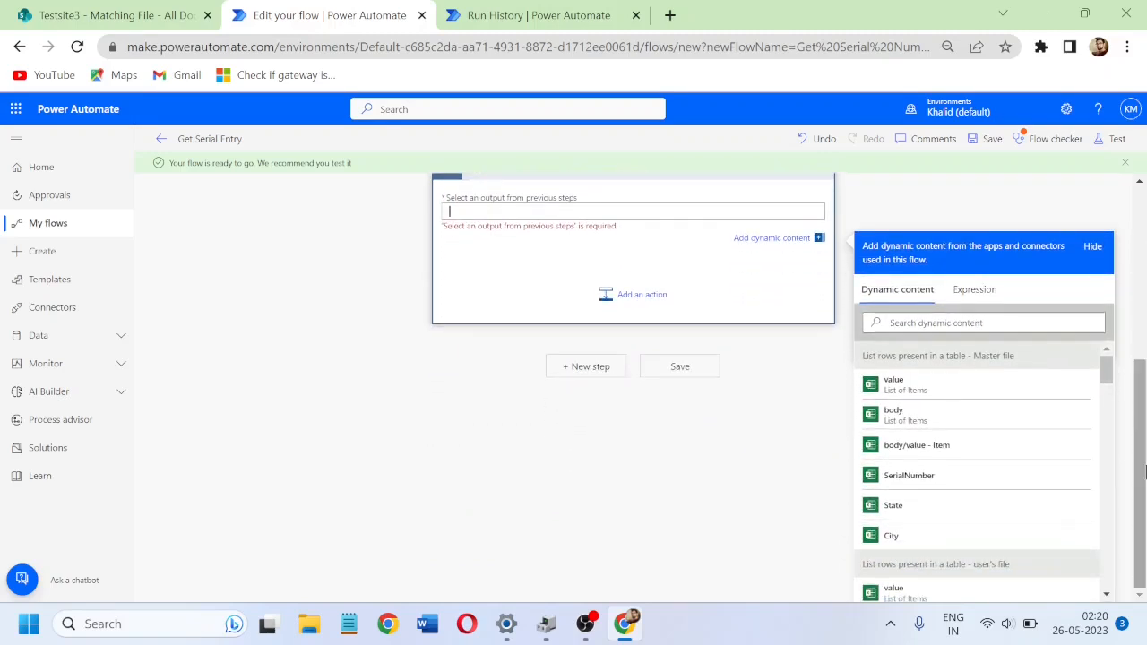
drag(1111, 380, 1109, 391)
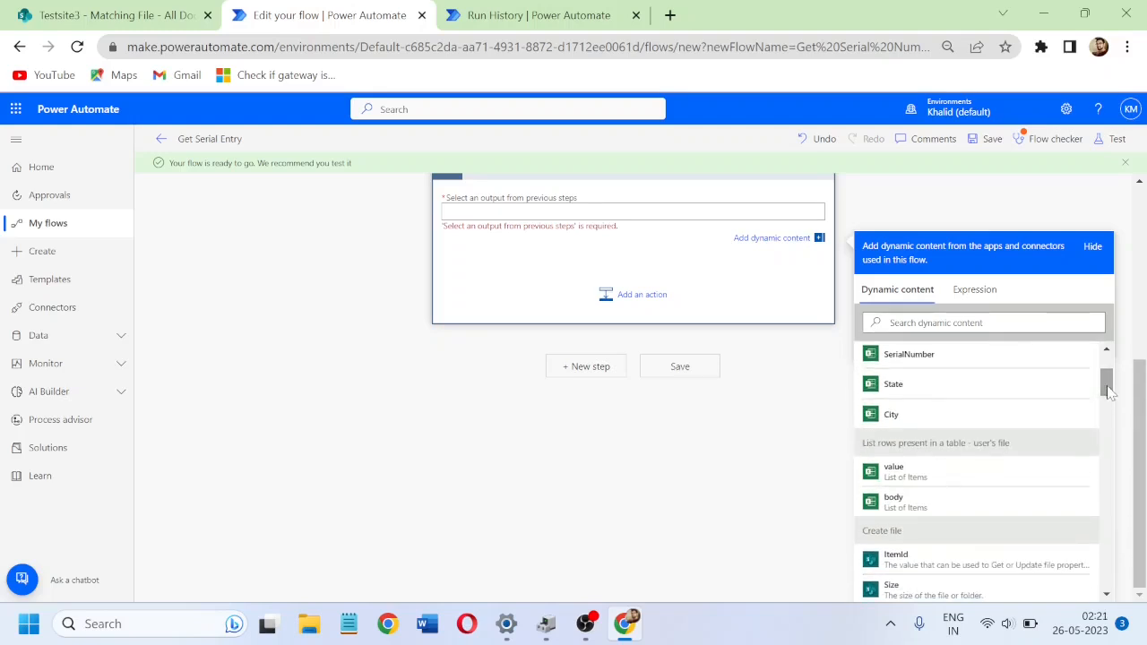
click(914, 473)
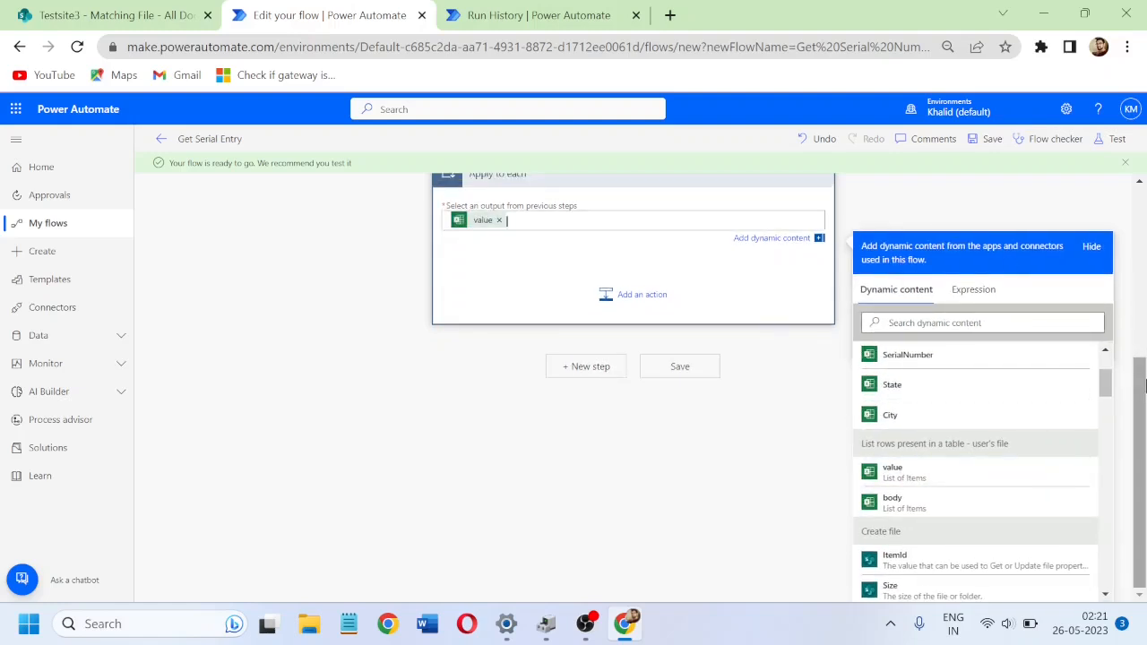
Step: Add a Condition control inside the Apply to each loop
drag(1144, 394, 1144, 299)
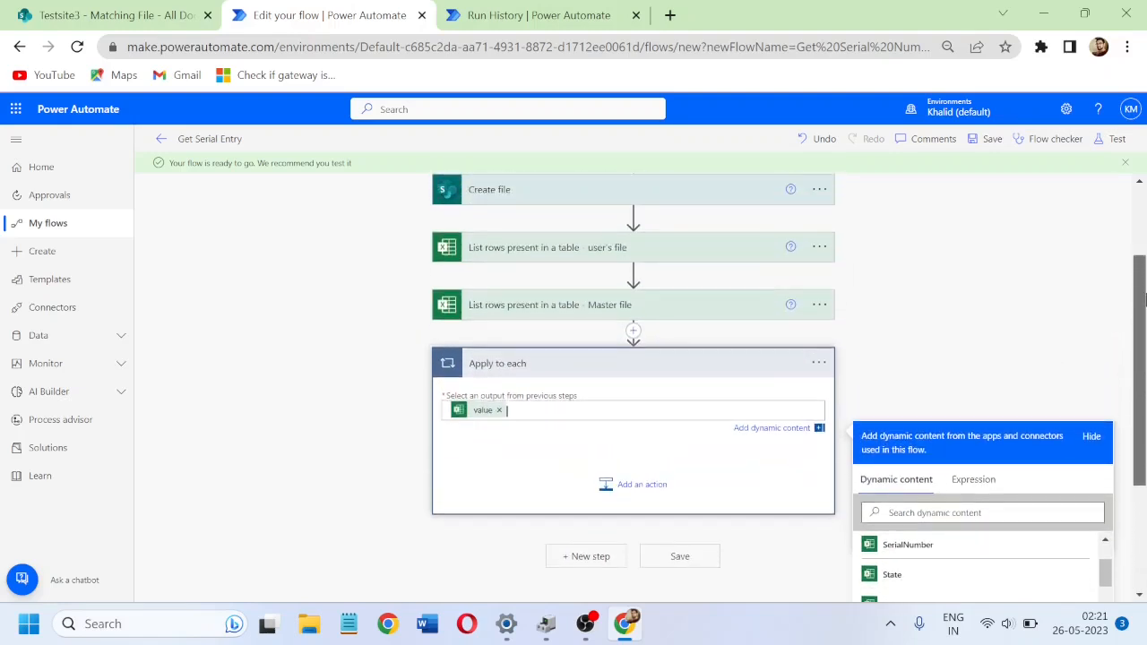
click(650, 485)
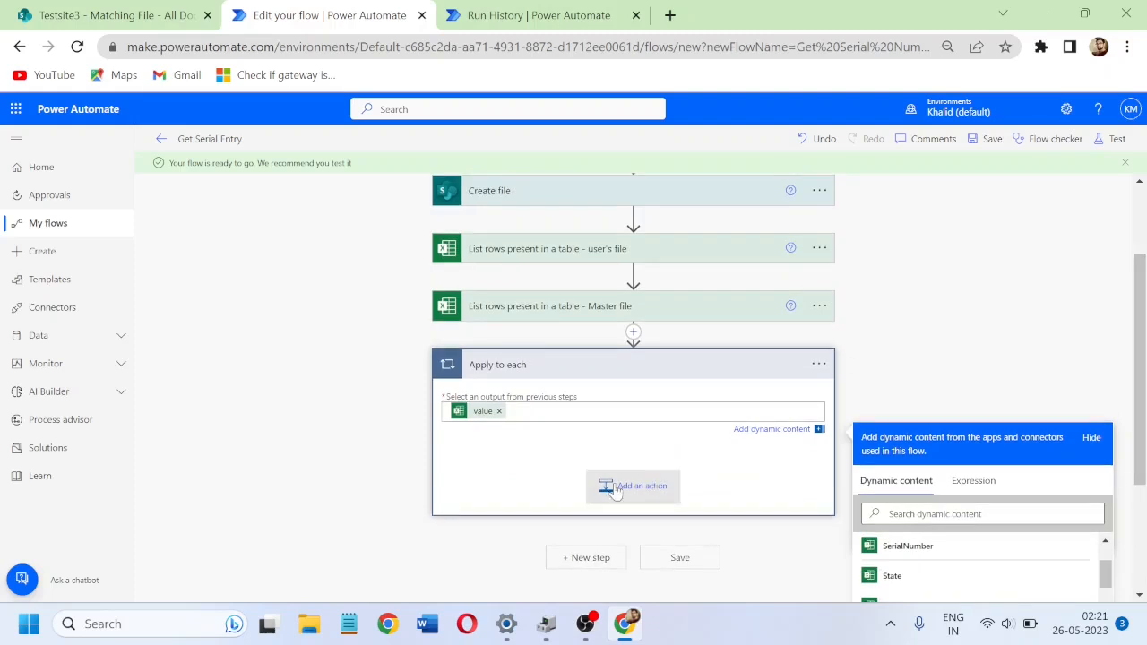
drag(1144, 333, 1145, 376)
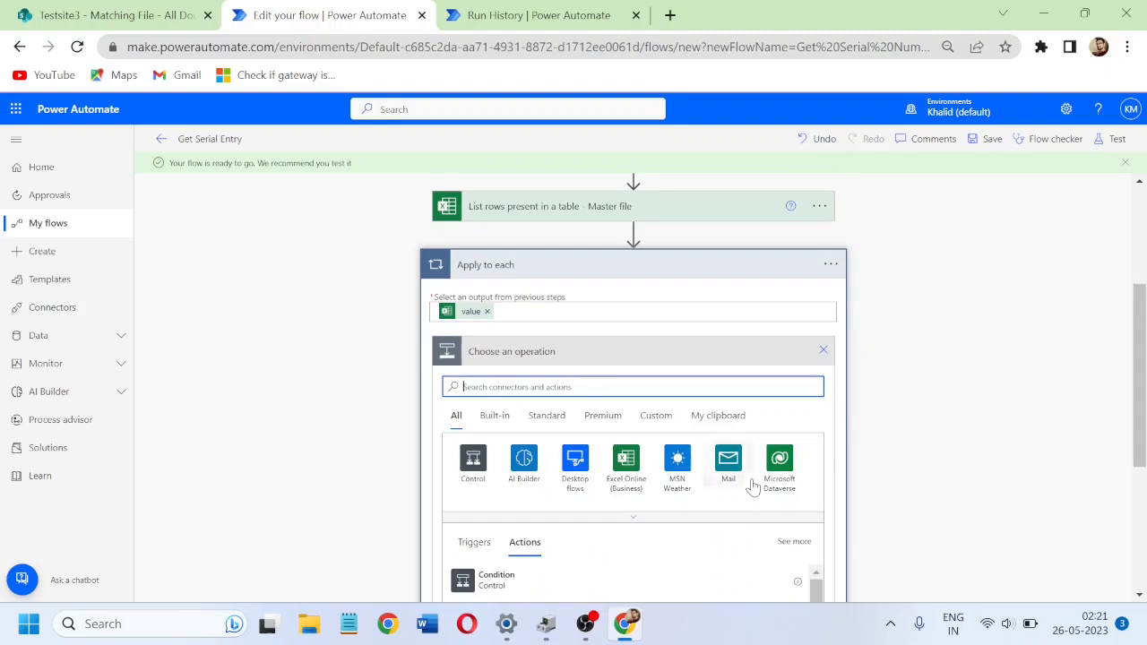
click(499, 583)
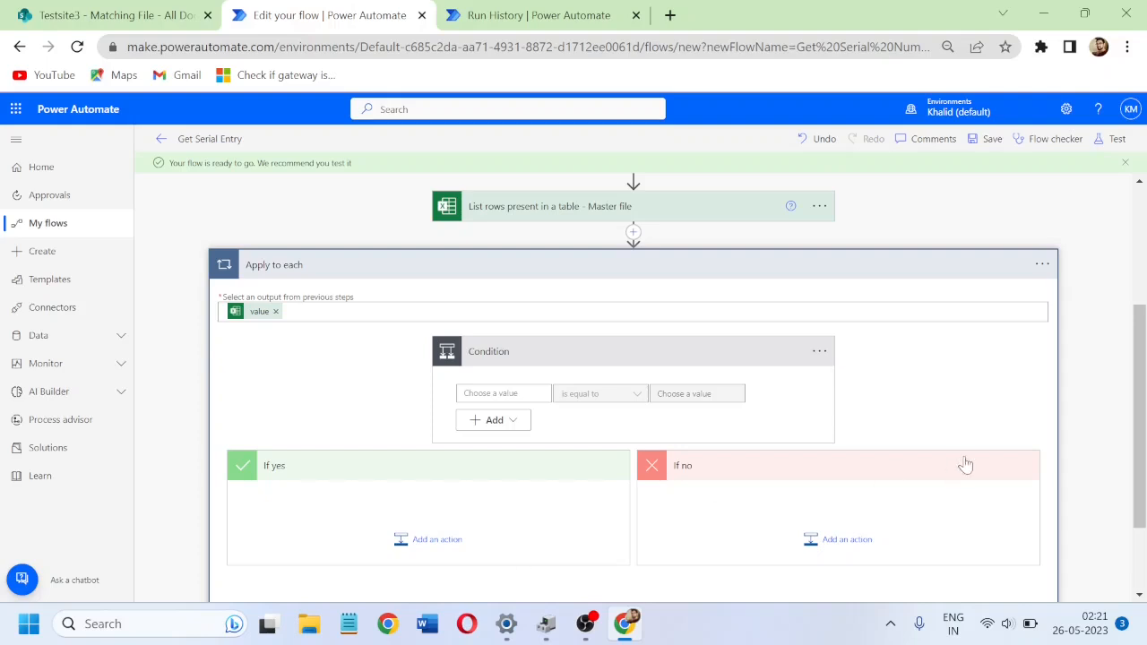
Step: Examine the dynamic content offered for the Condition's first value, especially the outputs of the user's file List rows action
drag(1143, 434, 1142, 339)
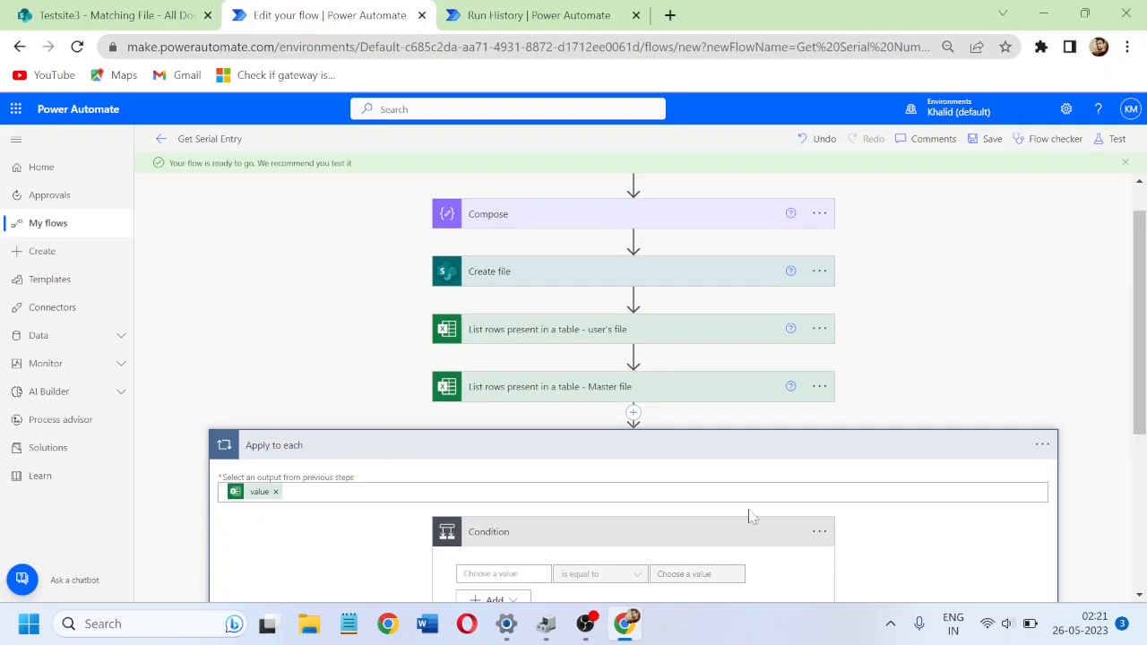
drag(1144, 373, 1145, 427)
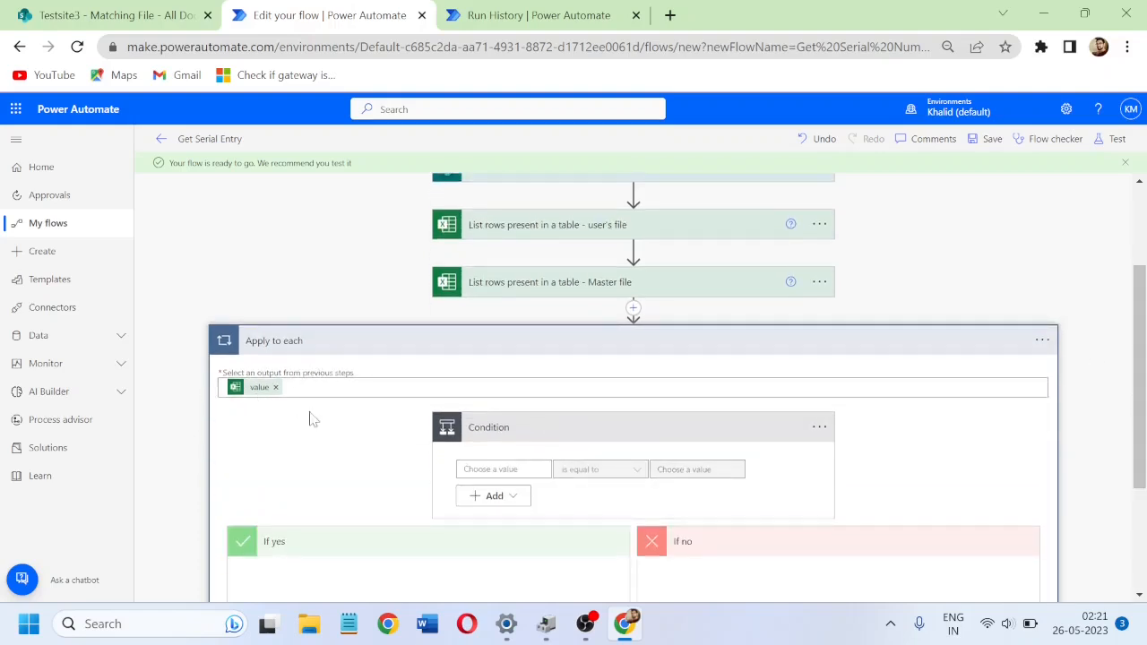
click(504, 469)
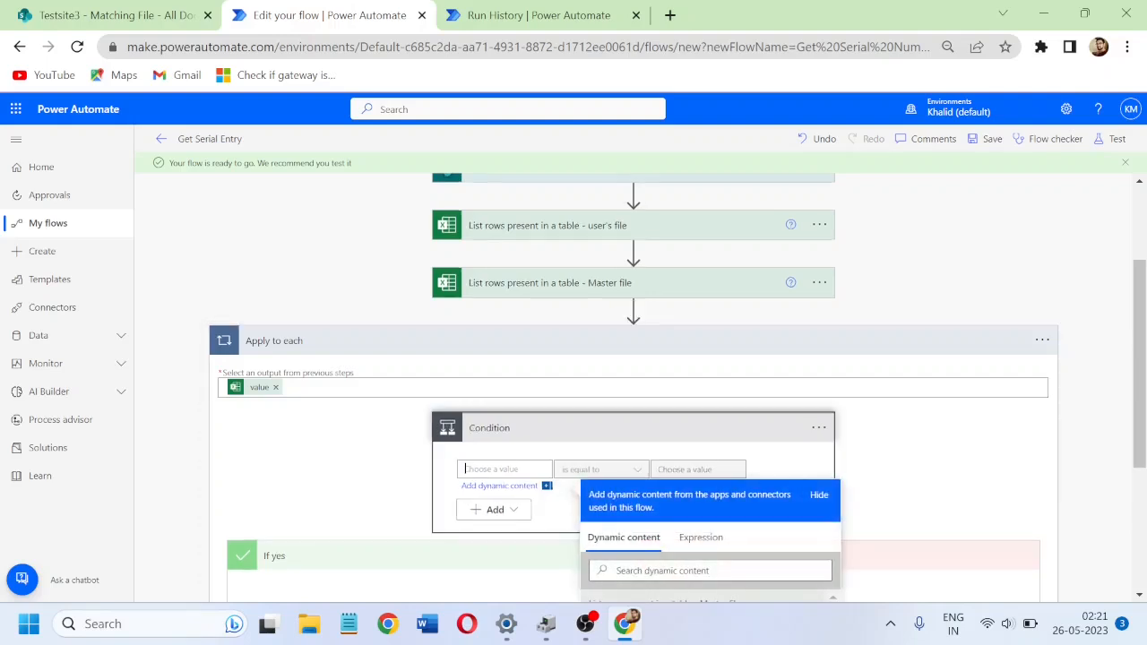
click(715, 542)
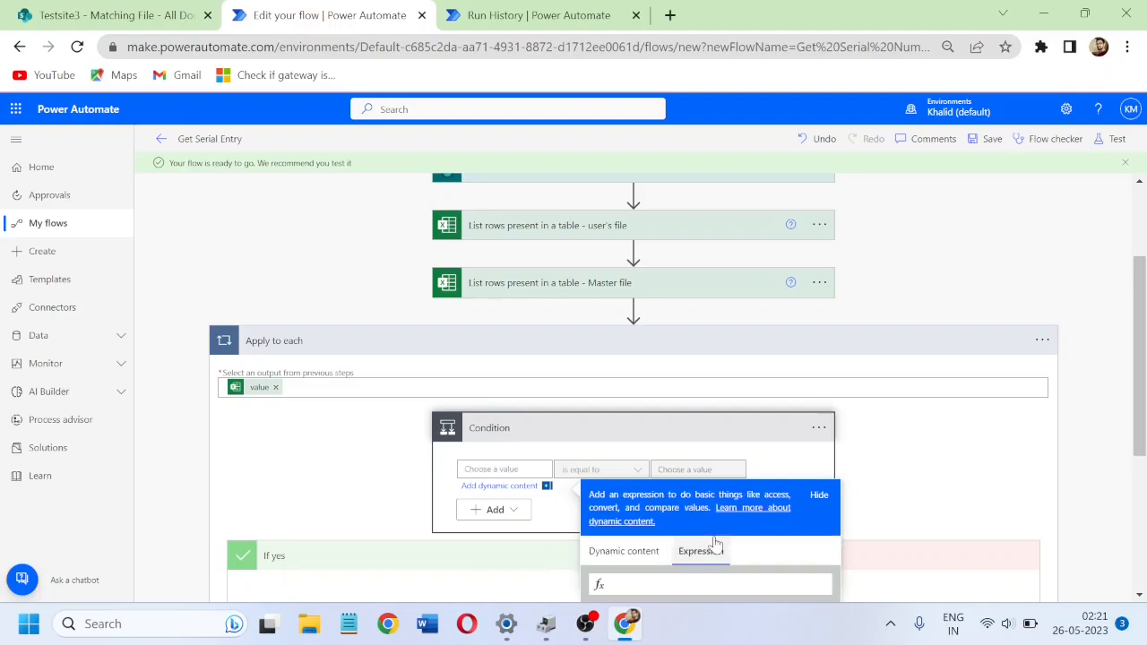
scroll(648, 321, down, 2)
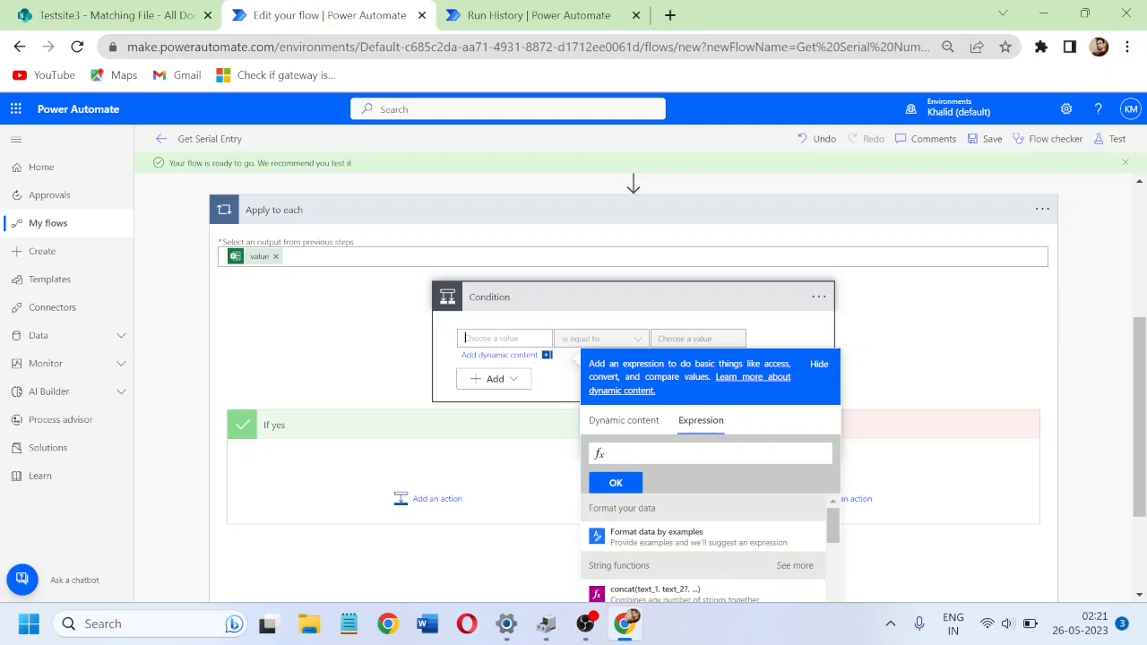
click(643, 427)
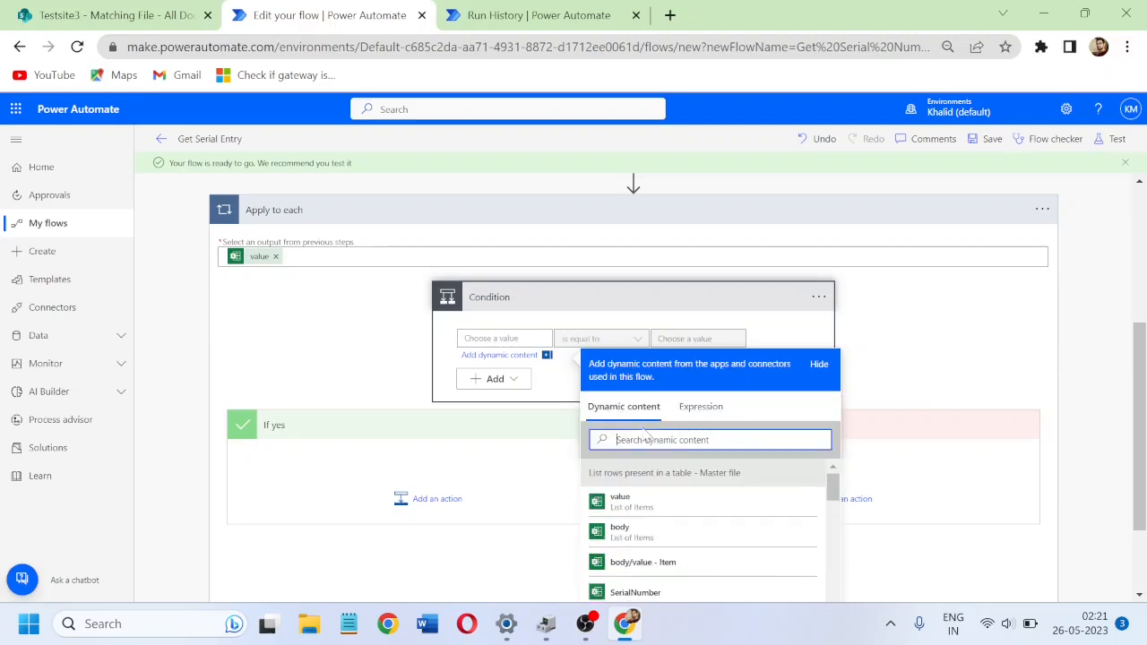
scroll(1060, 434, down, 2)
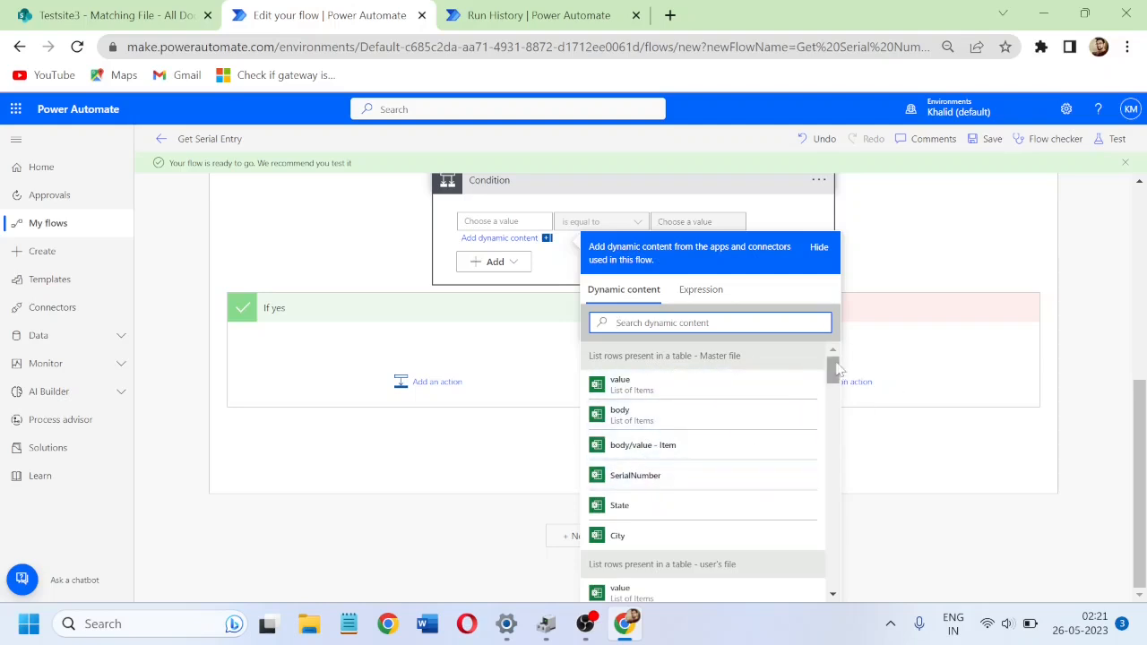
drag(839, 367, 762, 380)
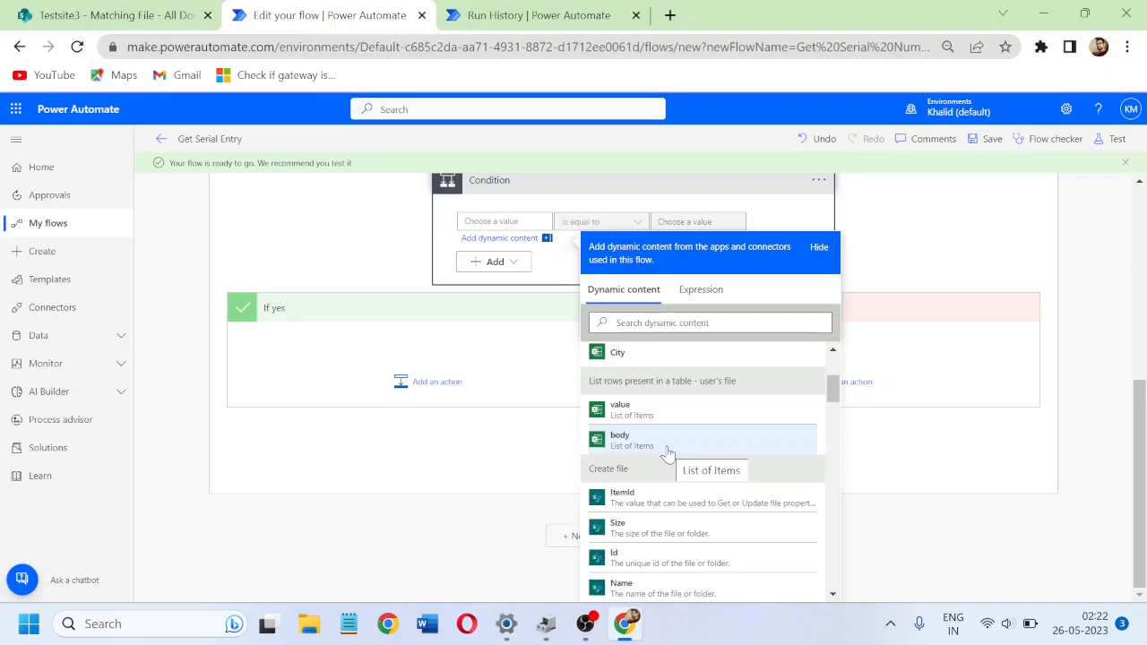
Step: Set the Condition's first value to the expression item()?['SerialNumber']
click(502, 221)
click(703, 289)
text(item)
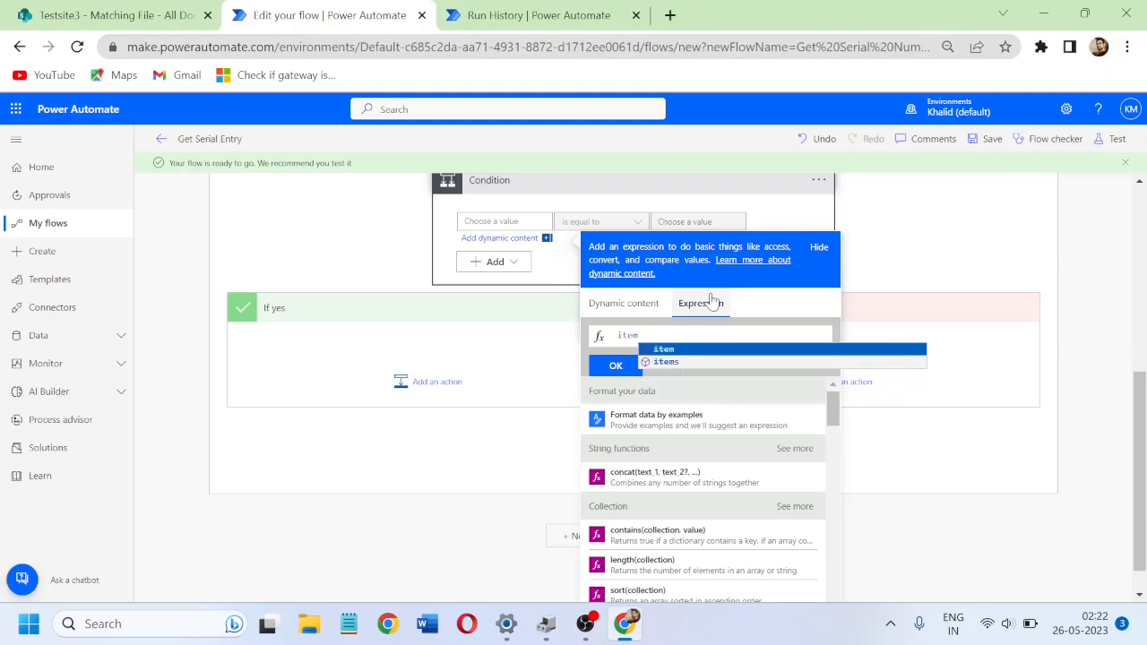
text(()?)
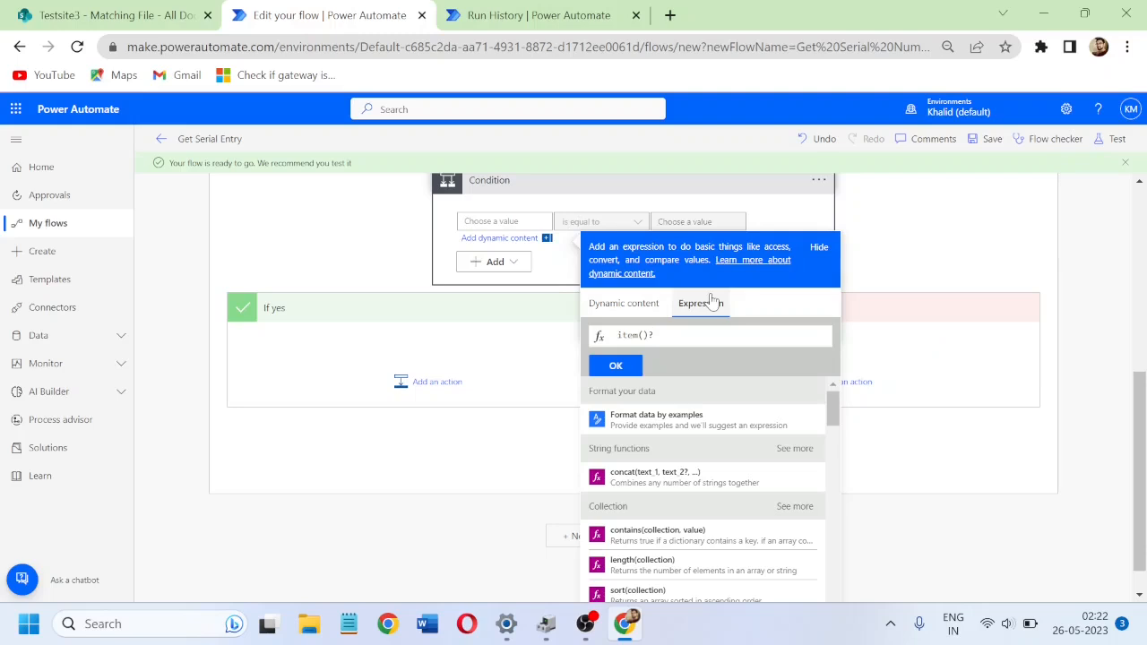
text([''])
text(SerialNu)
text(mber)
click(627, 367)
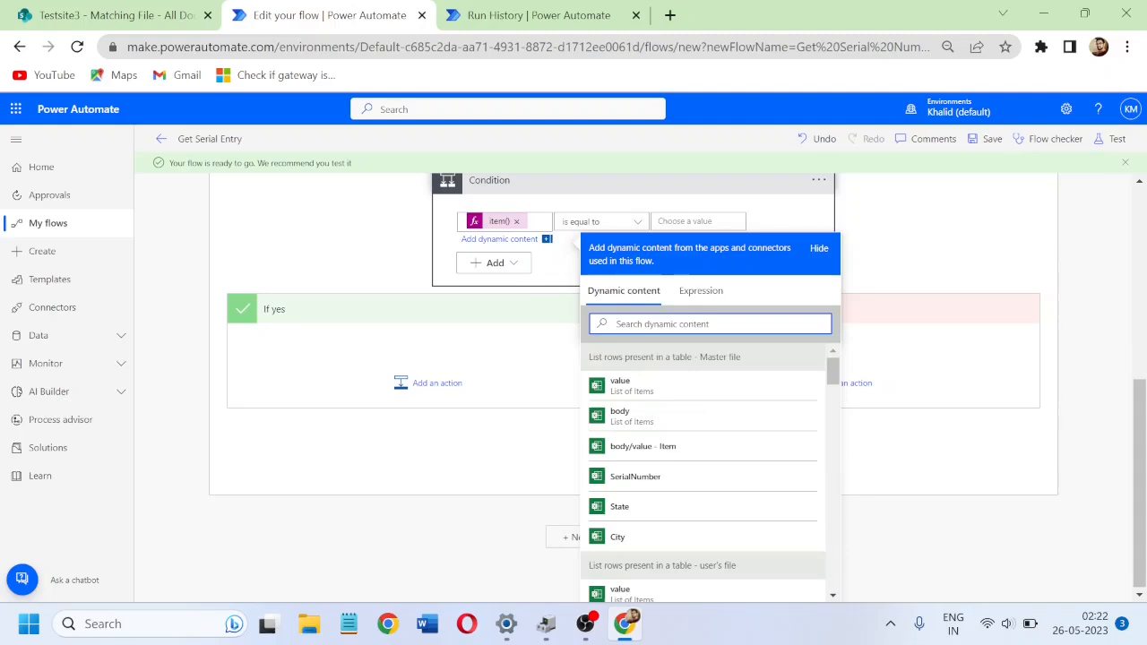
Step: Set the Condition's comparison value to SerialNumber from the Master file List rows action
drag(1140, 480, 1145, 431)
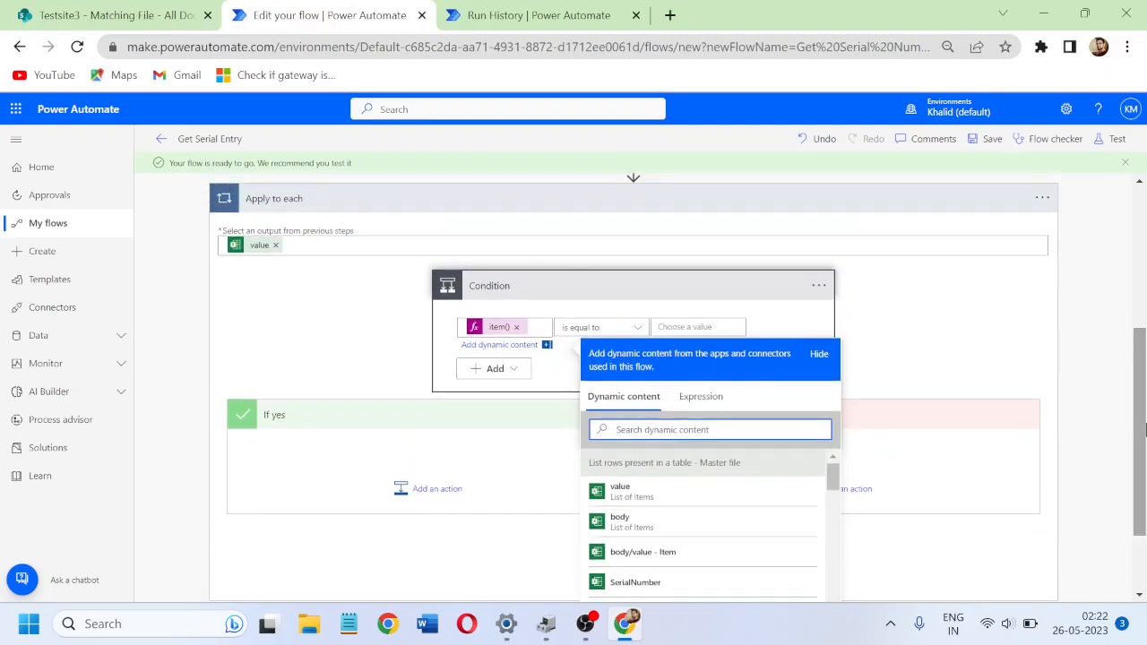
click(660, 327)
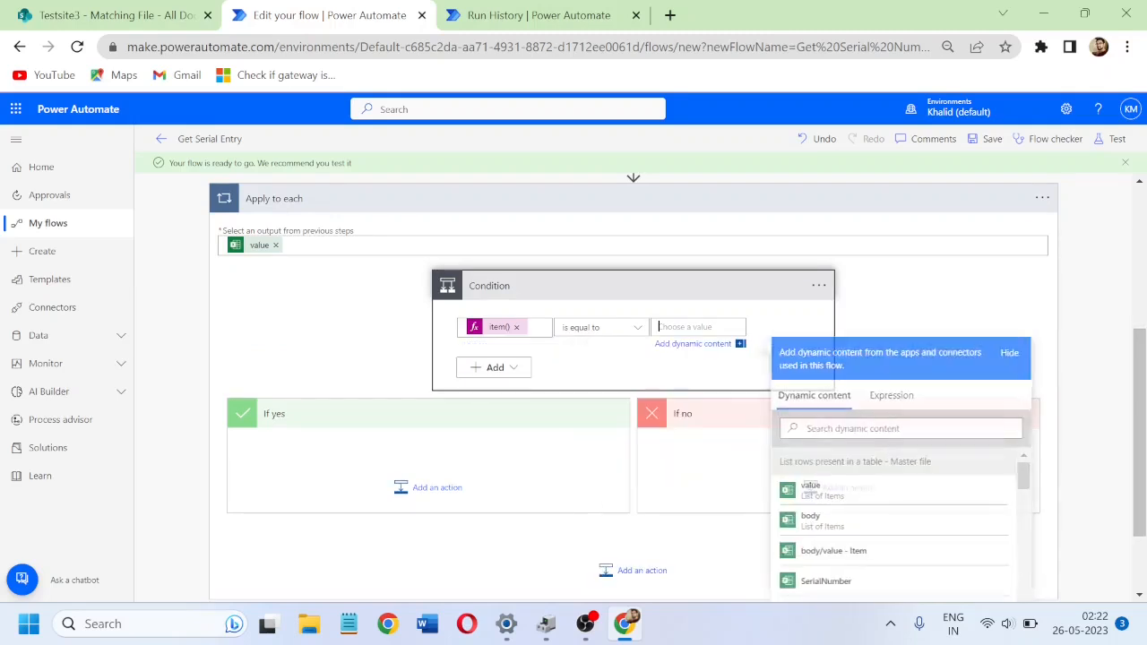
drag(1143, 437, 1144, 484)
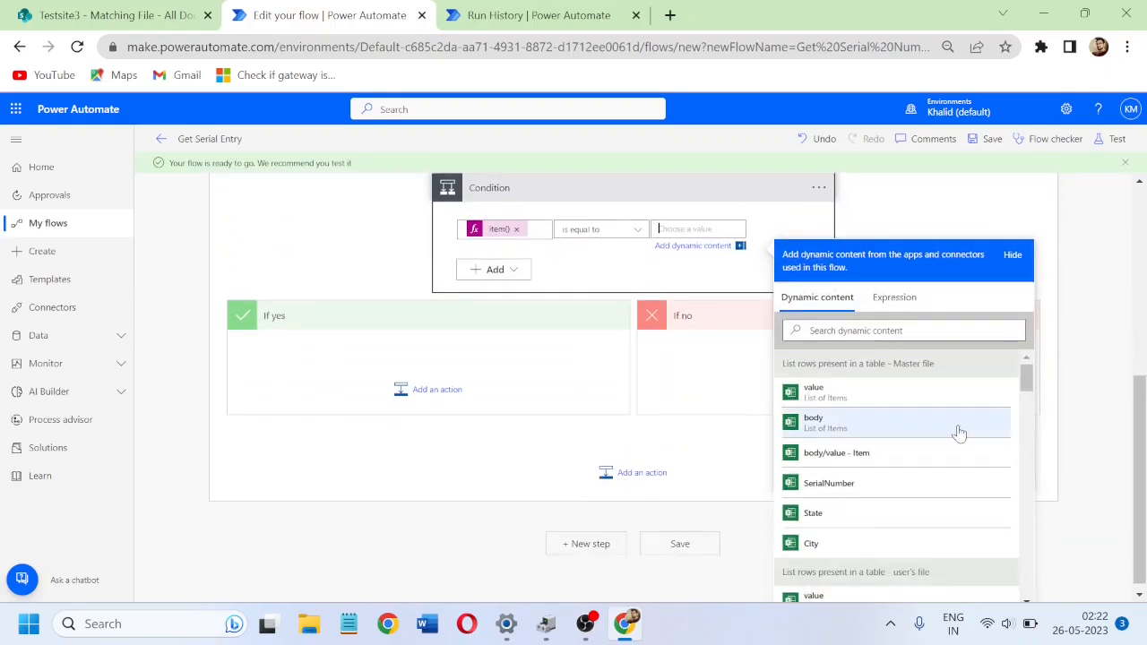
click(836, 493)
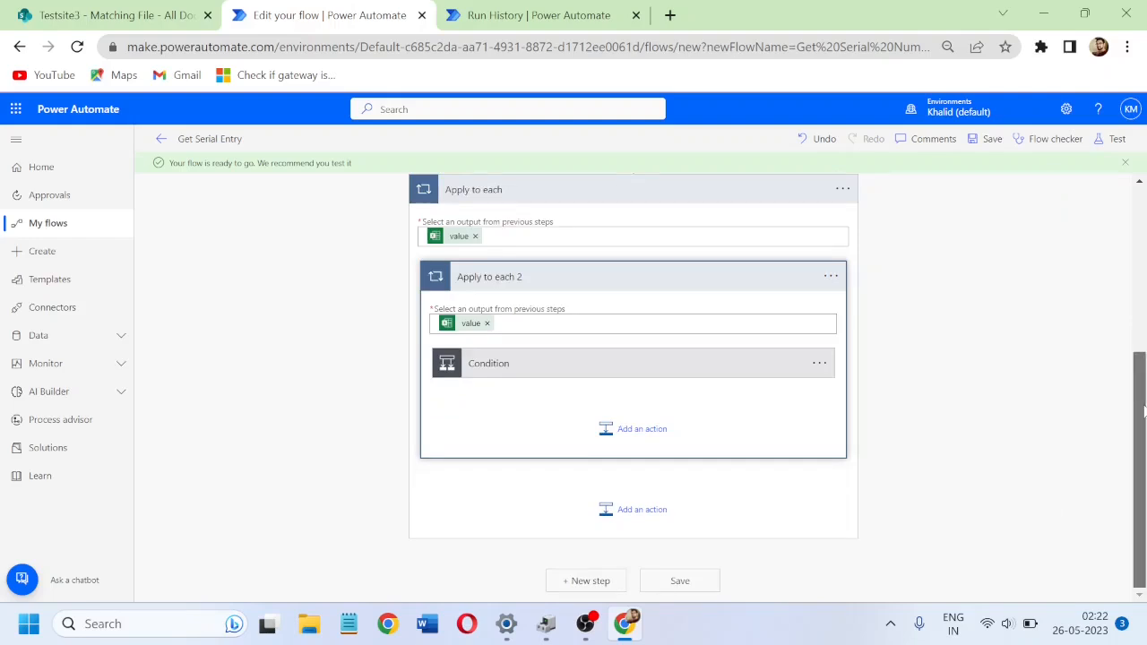
scroll(1143, 409, up, 1)
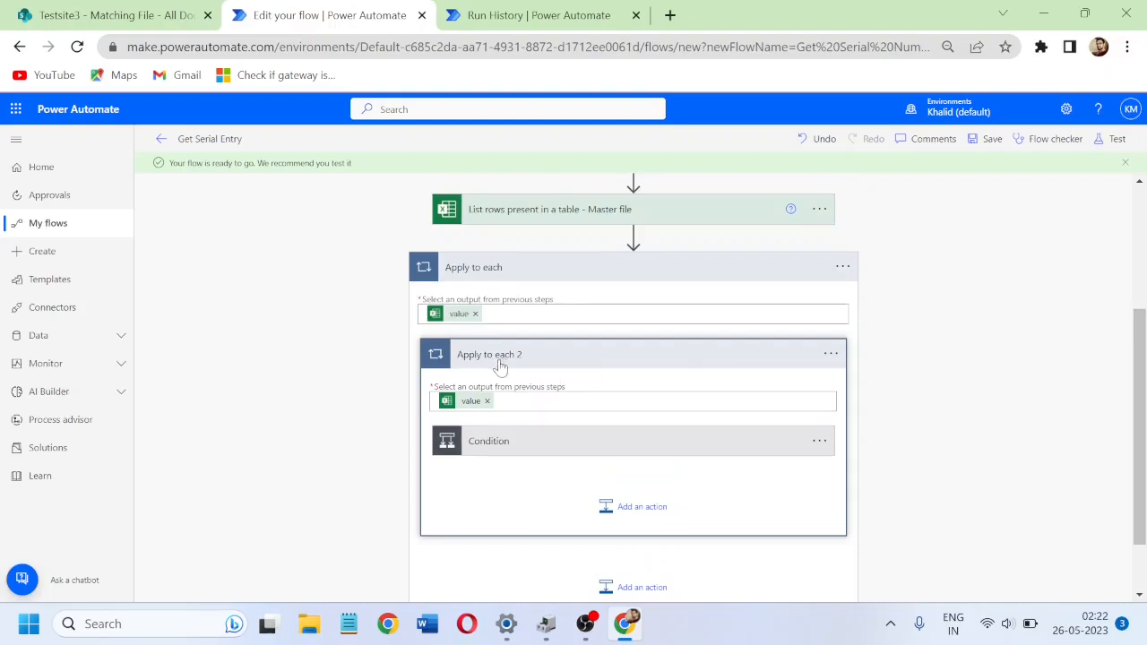
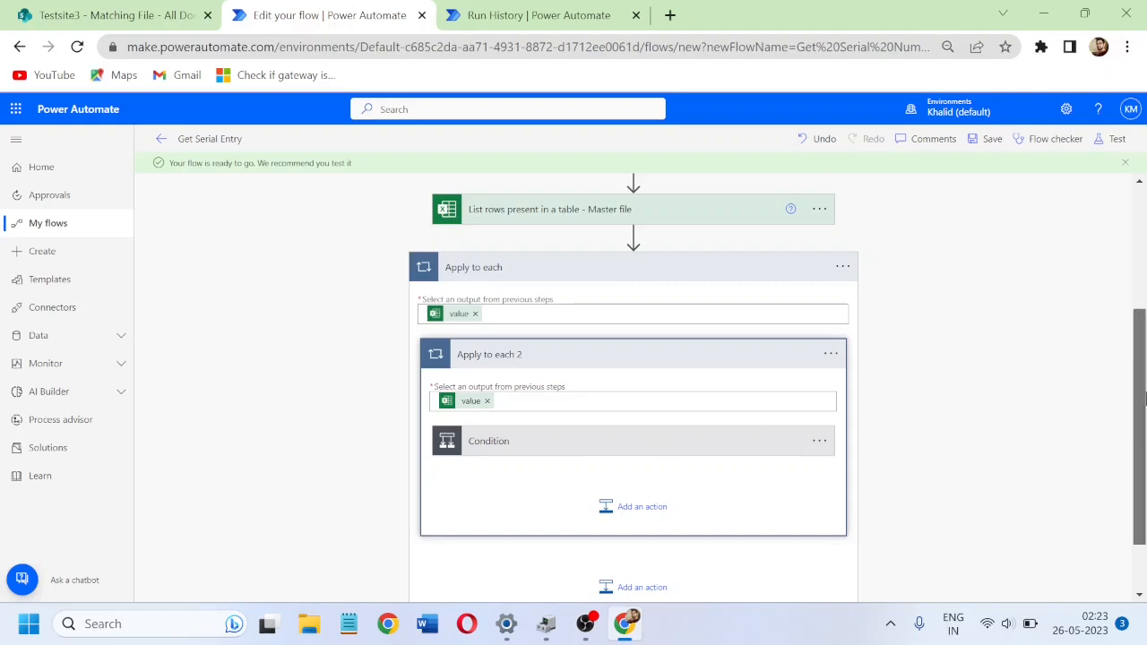
scroll(1142, 437, down, 2)
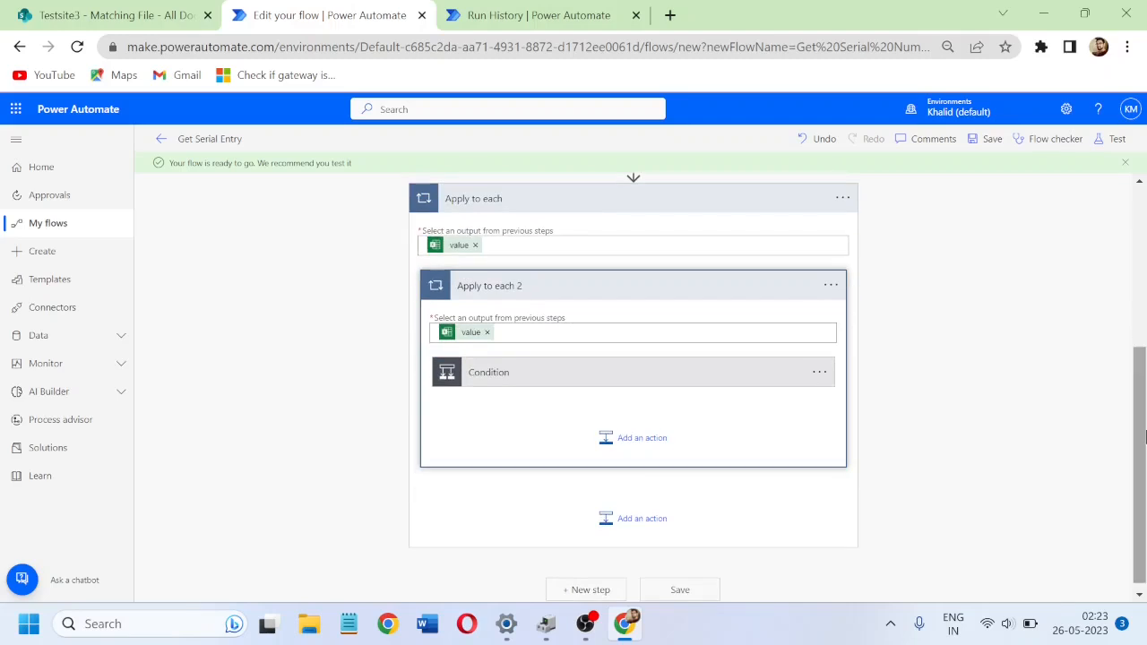
Step: Add the Excel Online (Business) action Add a row into a table to the Condition's If yes branch
click(591, 382)
scroll(1144, 466, down, 5)
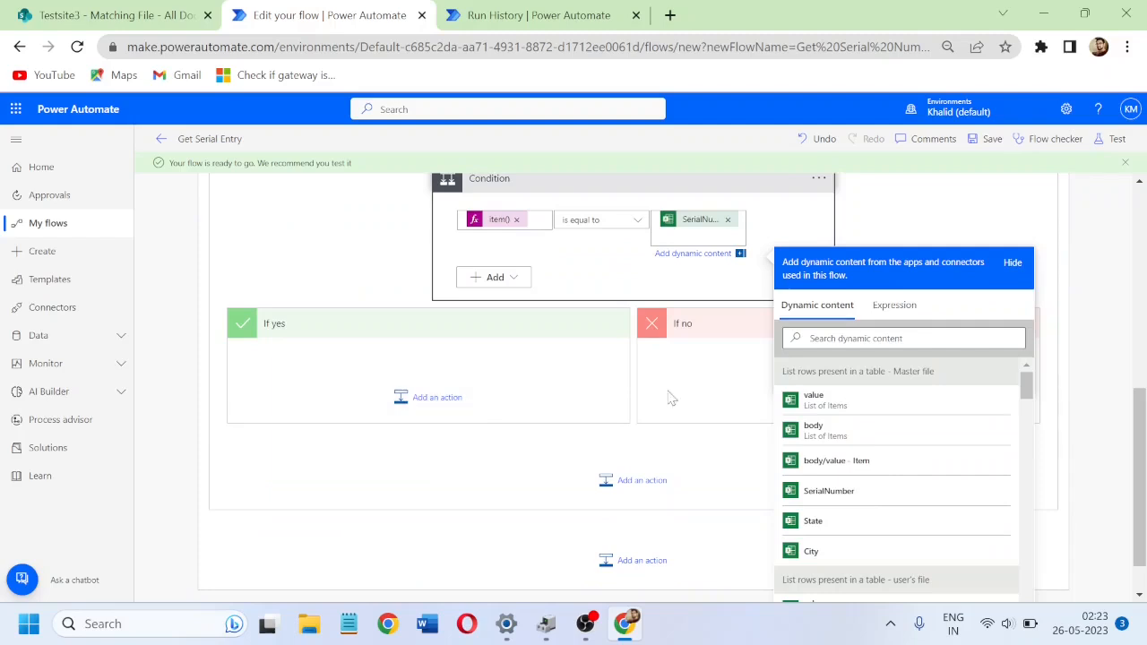
scroll(1145, 442, up, 2)
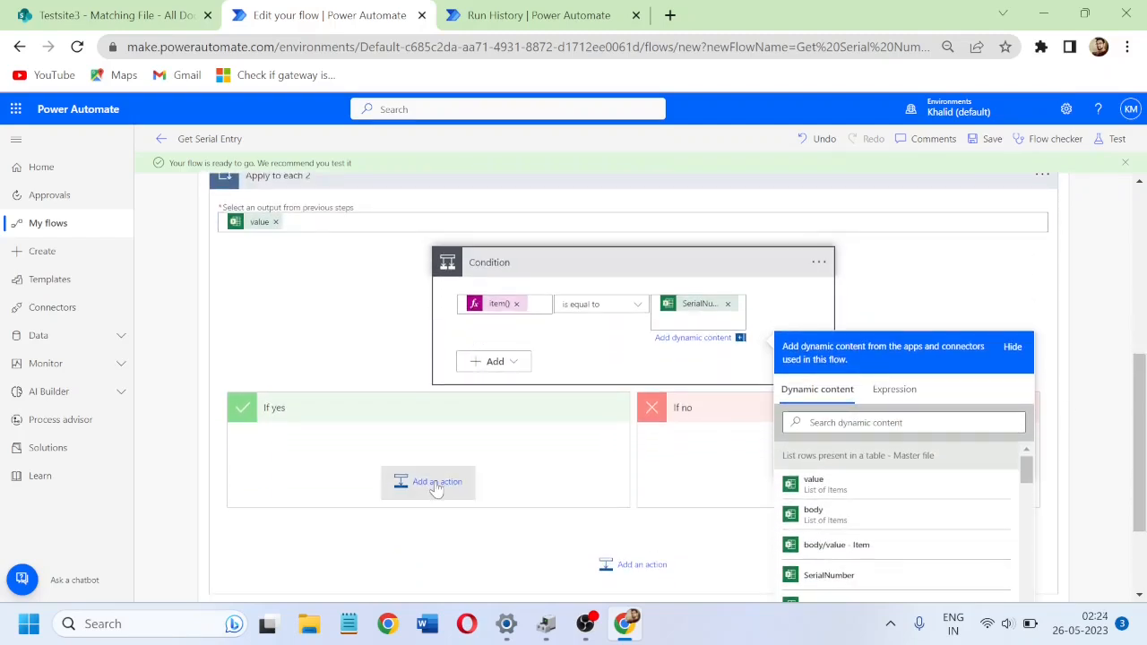
click(437, 484)
text(add a row)
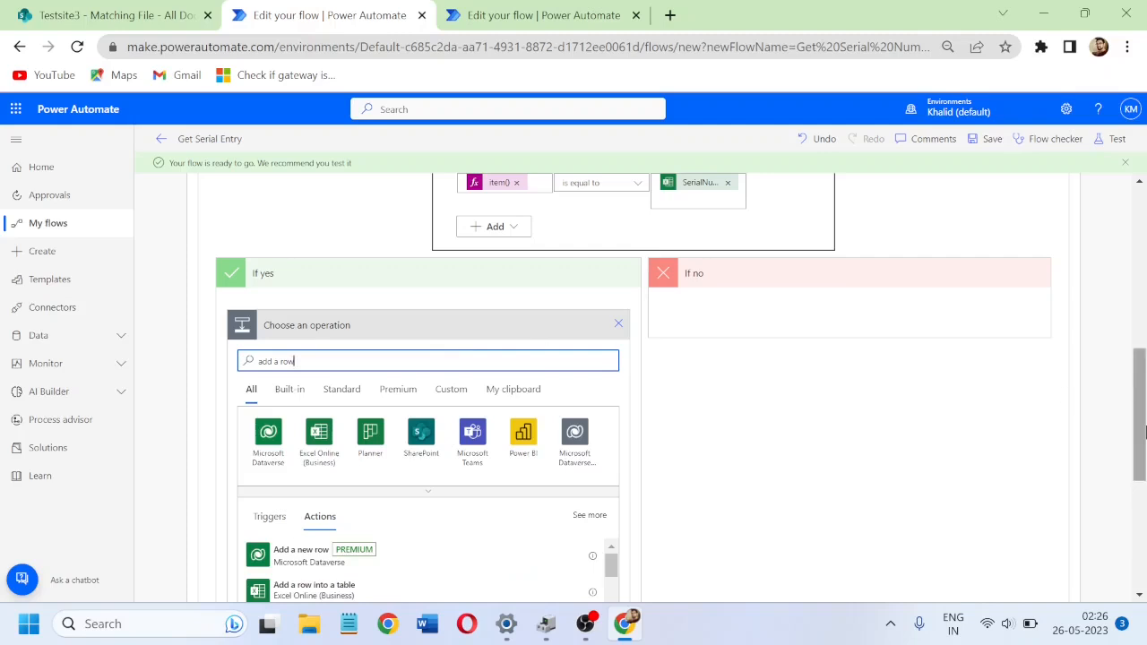
text( to excce)
key(BackSpace)
key(BackSpace)
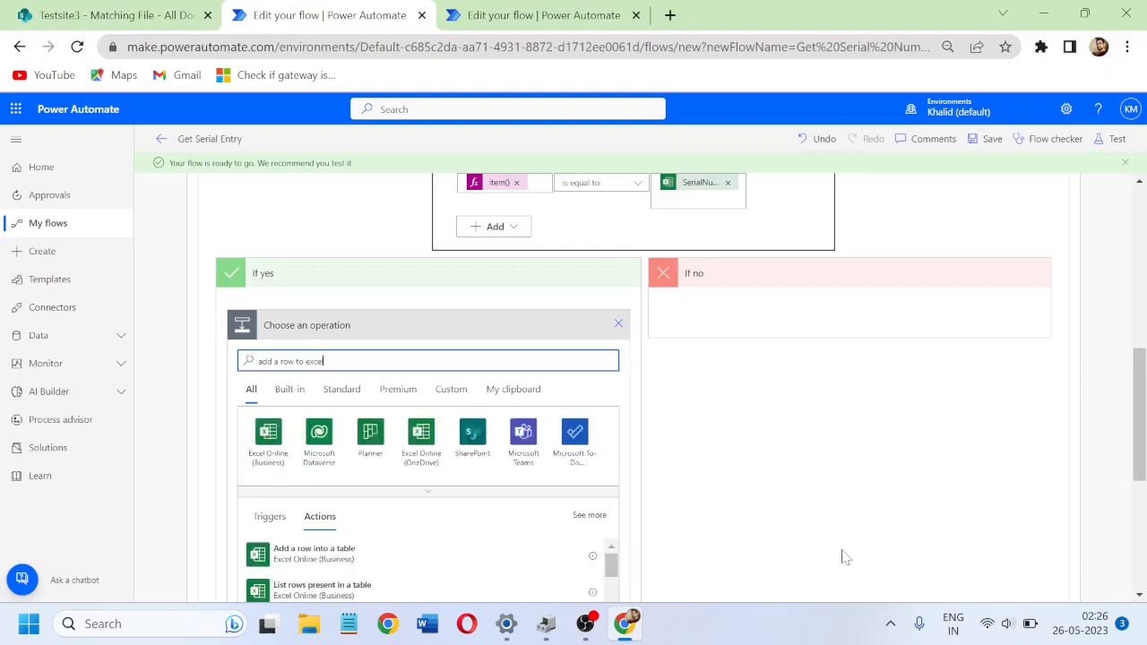
click(328, 551)
Step: Set the Add a row action's location to SharePoint Site - Testsite3 and its document library to Documents
click(460, 356)
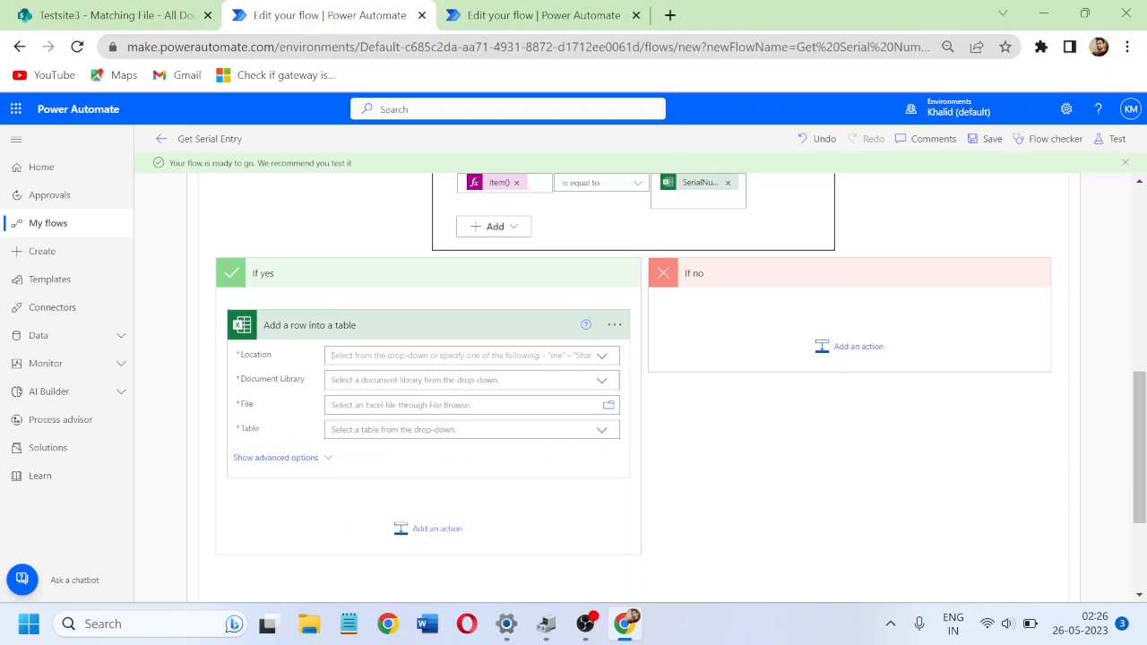
text(testsite3)
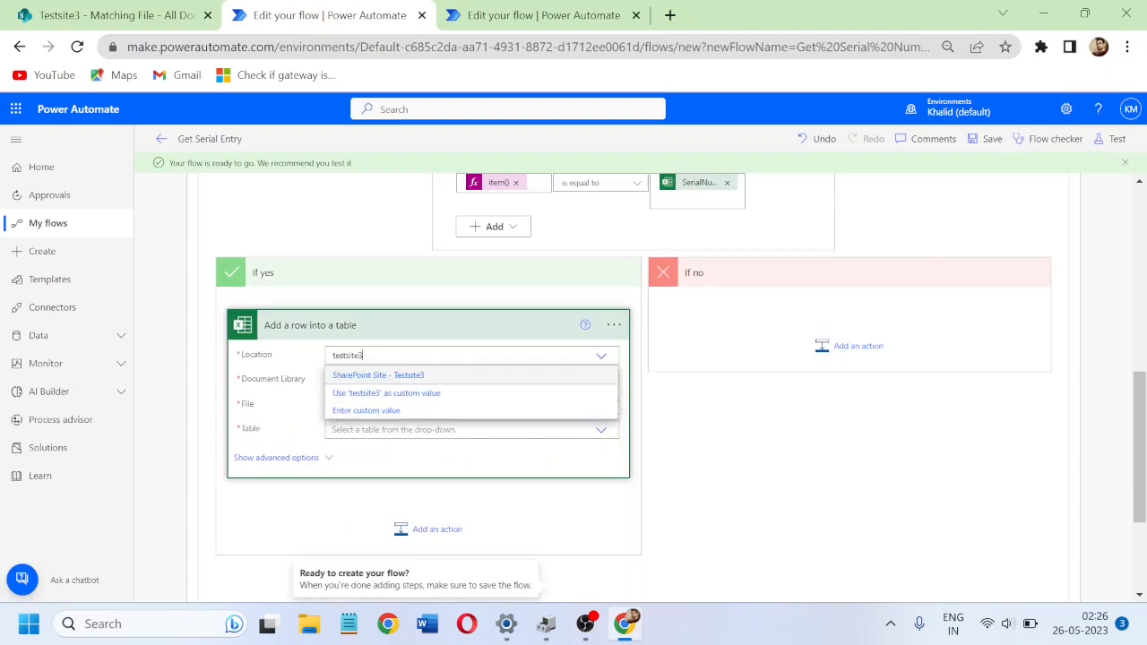
click(391, 382)
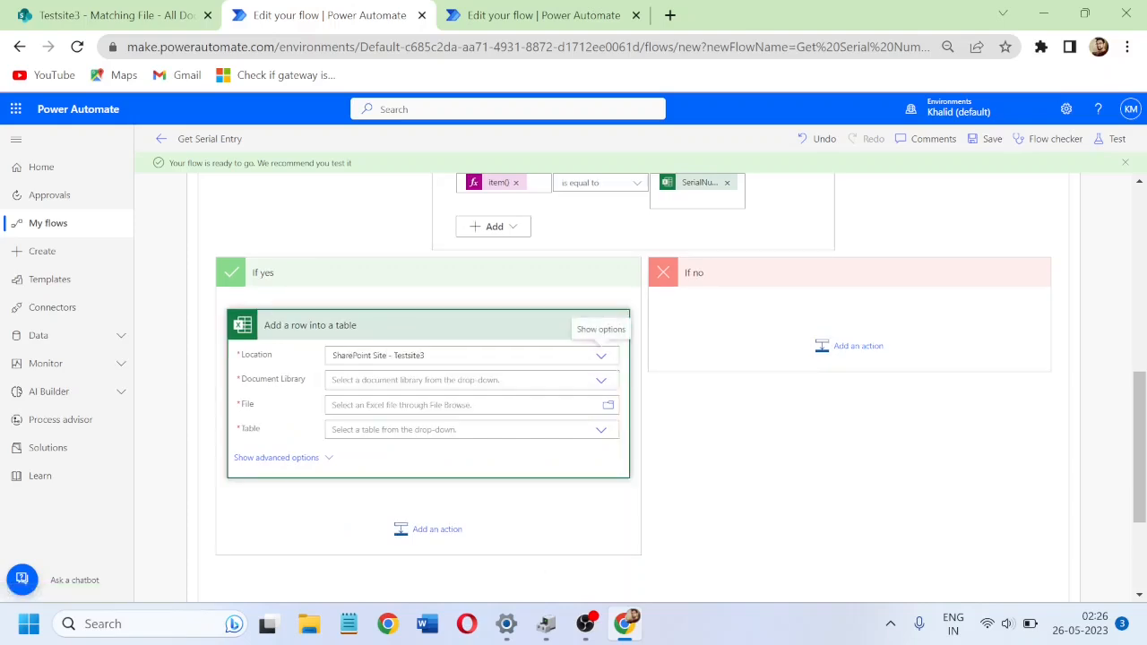
click(600, 380)
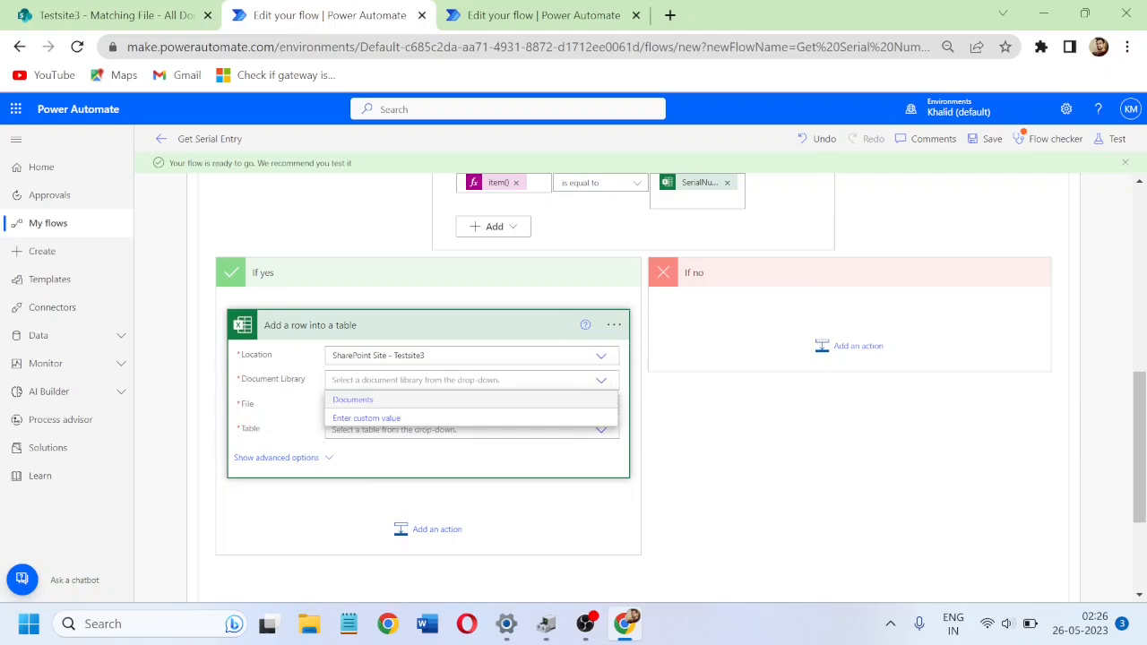
click(418, 400)
Step: Set the Add a row action's file to the Id output of the Create file action
click(418, 405)
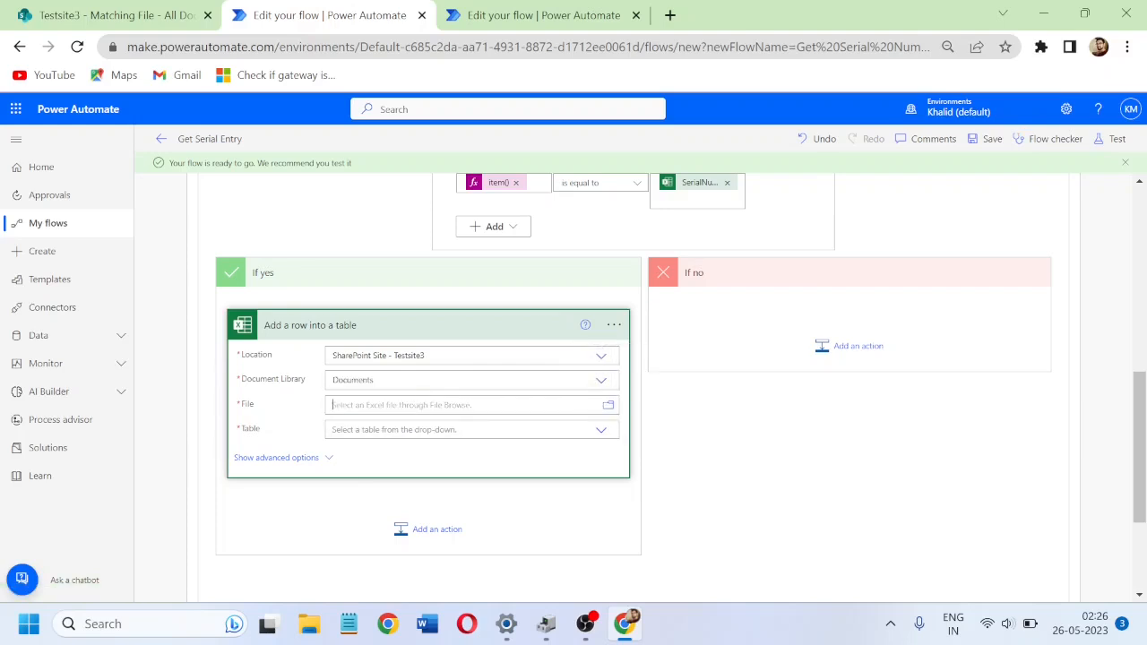
scroll(775, 473, down, 2)
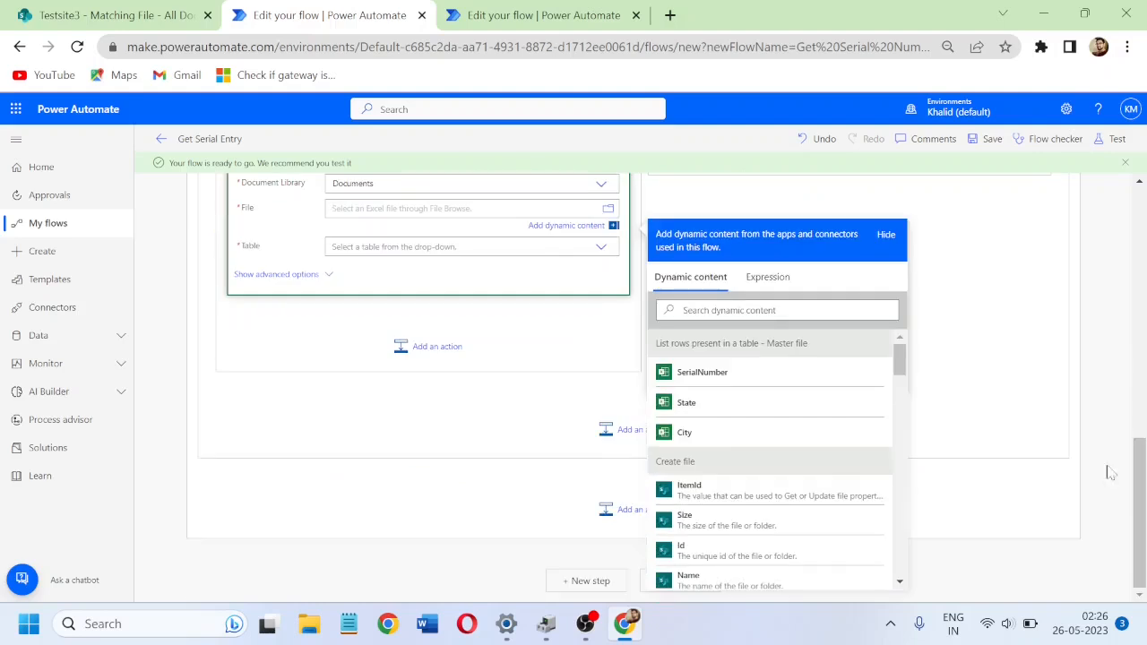
click(688, 551)
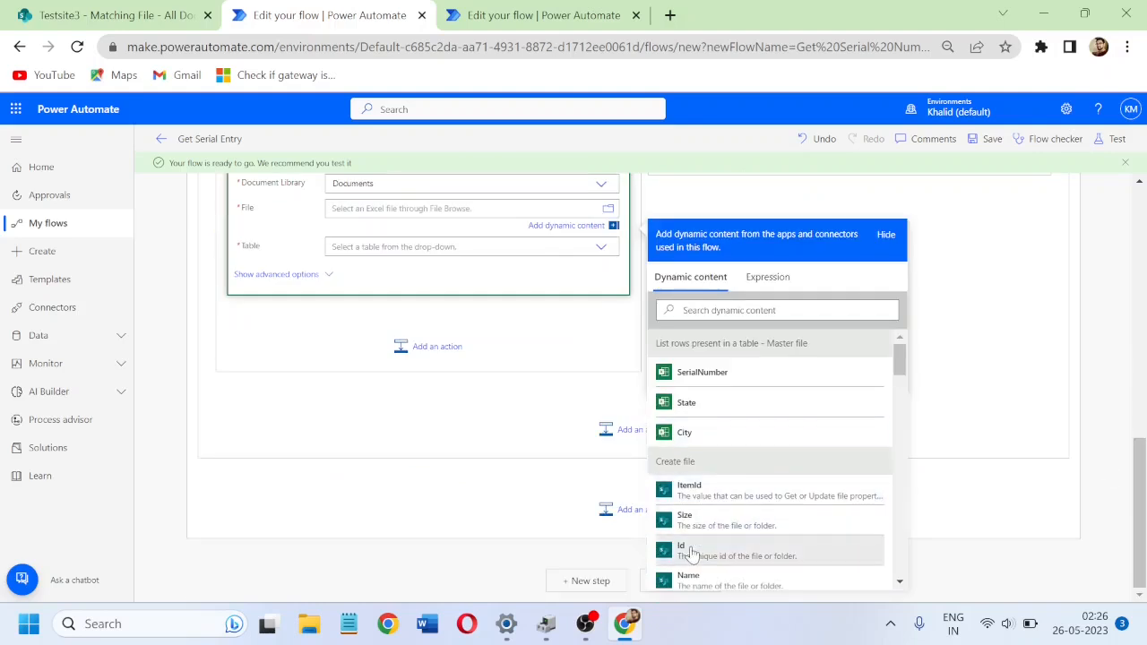
drag(1140, 477, 1141, 428)
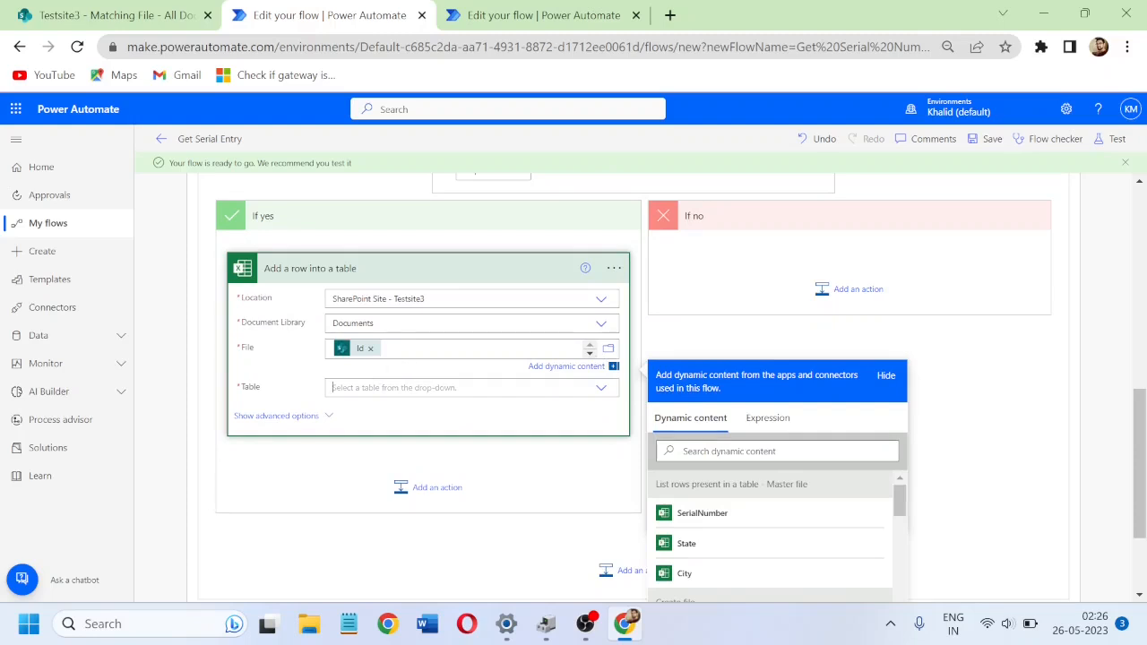
Step: Show the Add a row action's advanced options and set its table to the custom value Table1
click(373, 389)
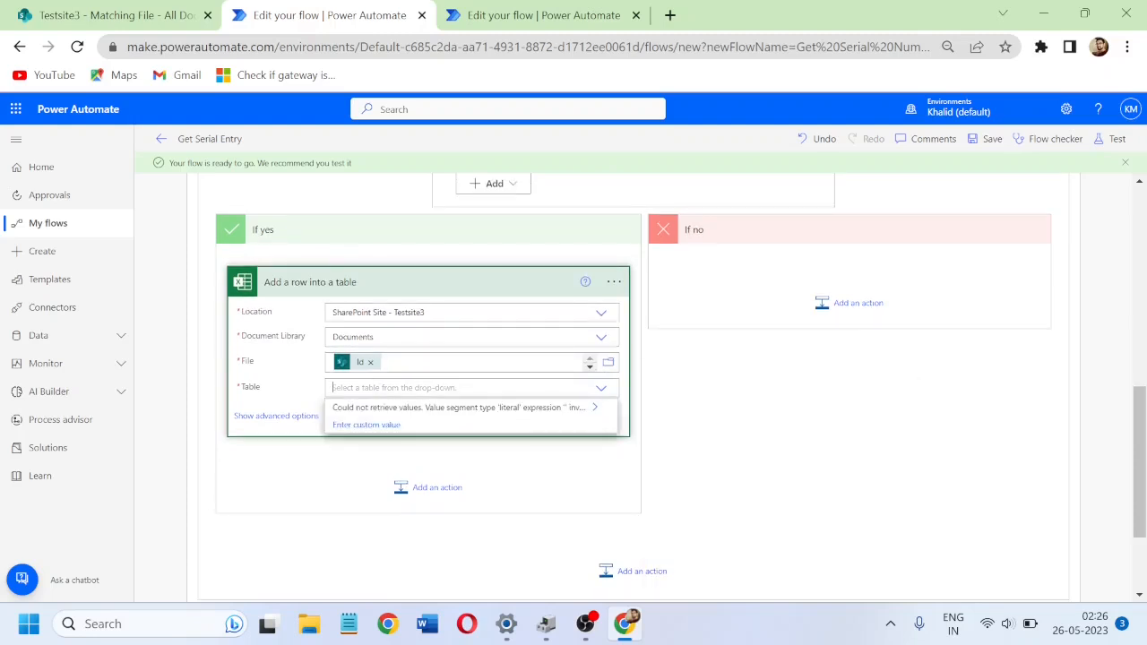
click(263, 419)
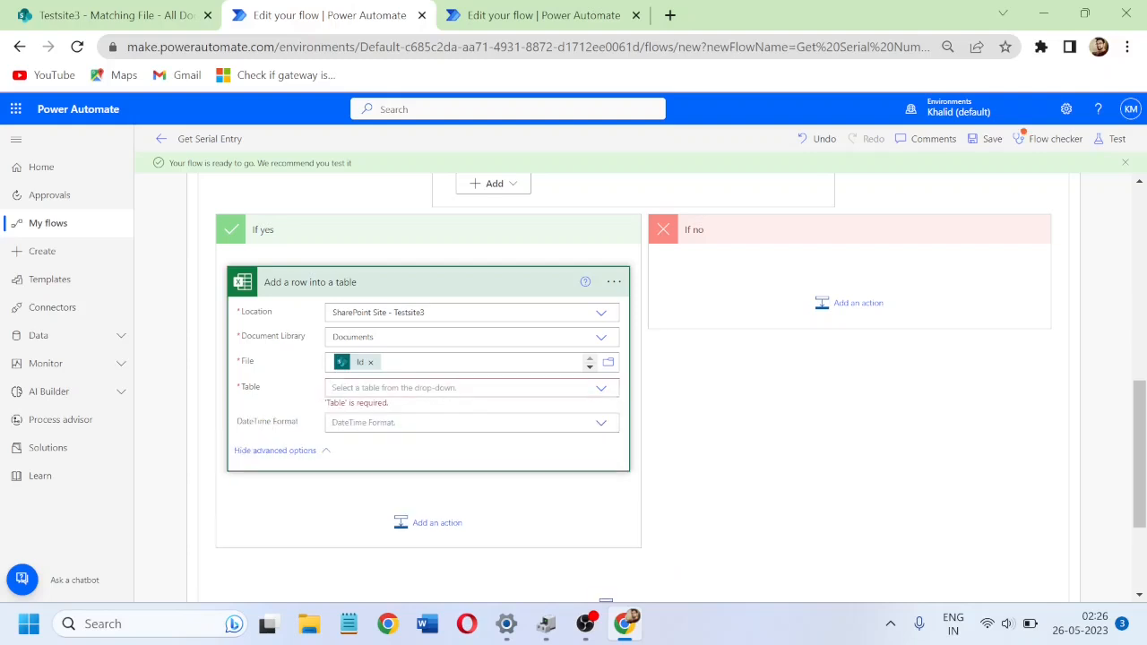
click(394, 388)
text(Tabl)
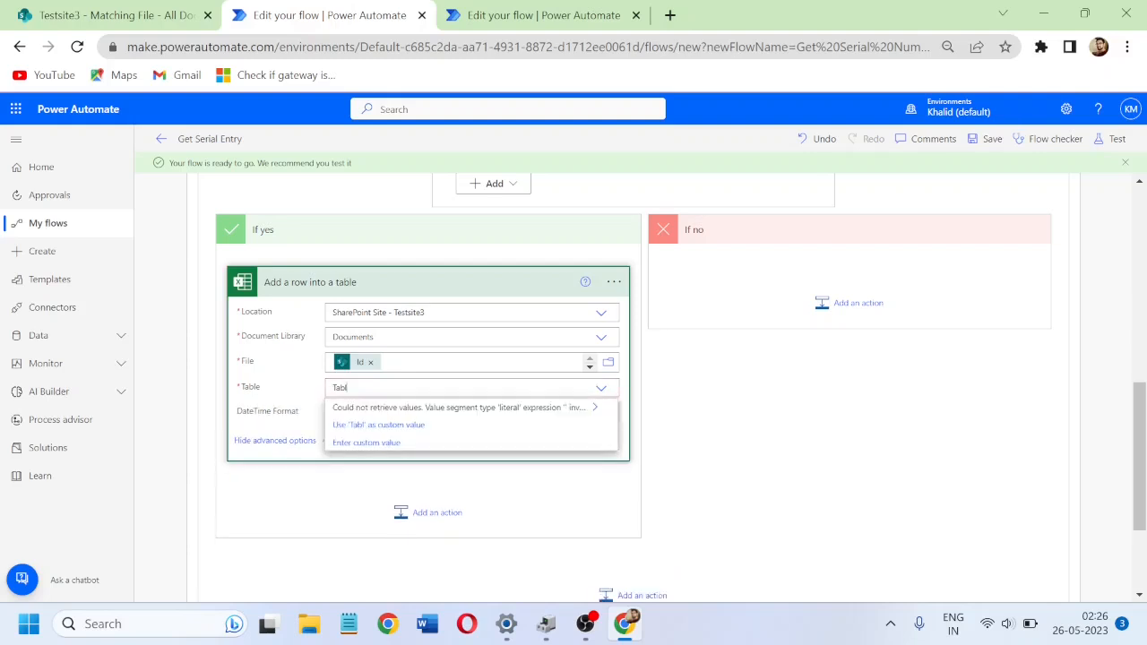
text(e1)
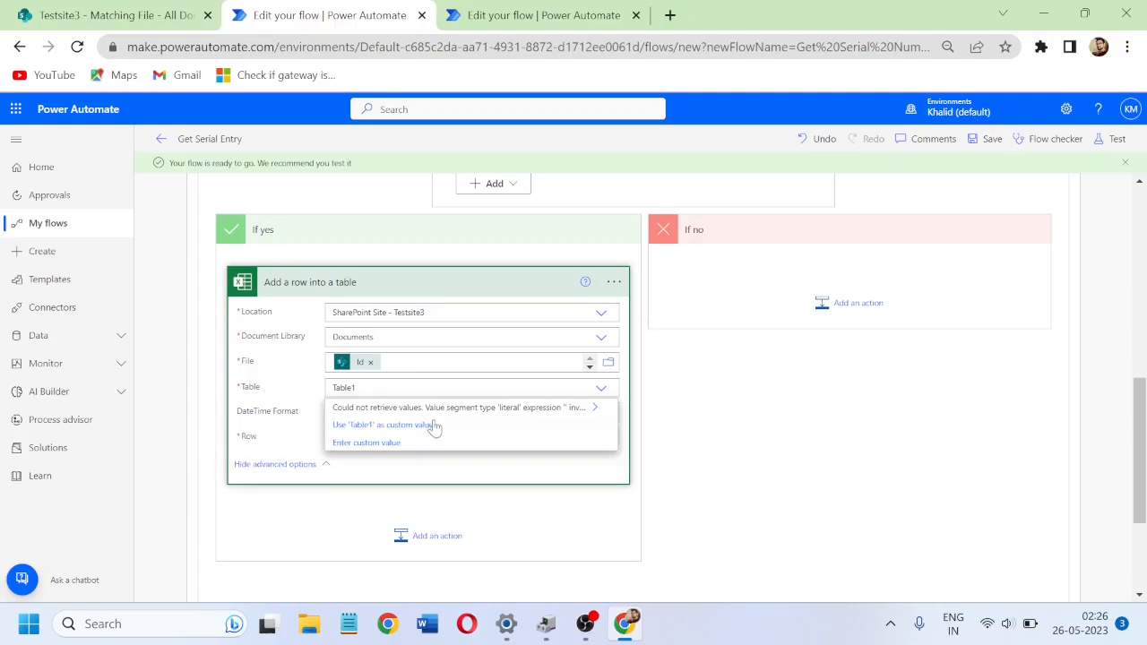
click(403, 426)
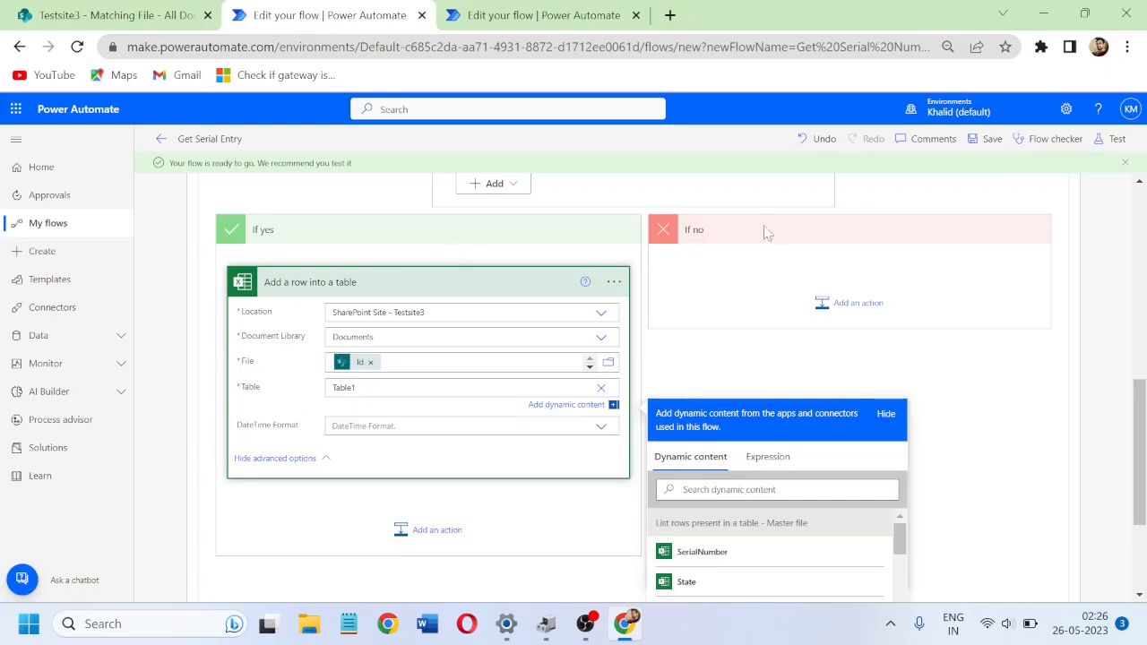
Step: Try to save the flow, closing the Flow checker and retrying with the Add a row action collapsed
click(990, 139)
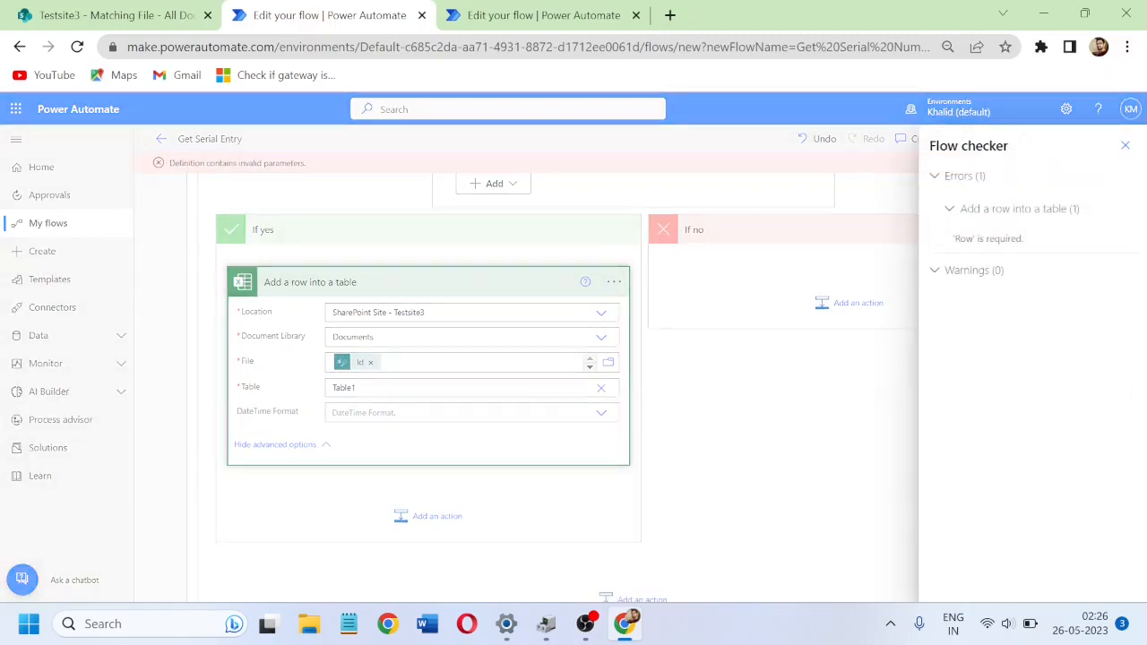
click(1123, 146)
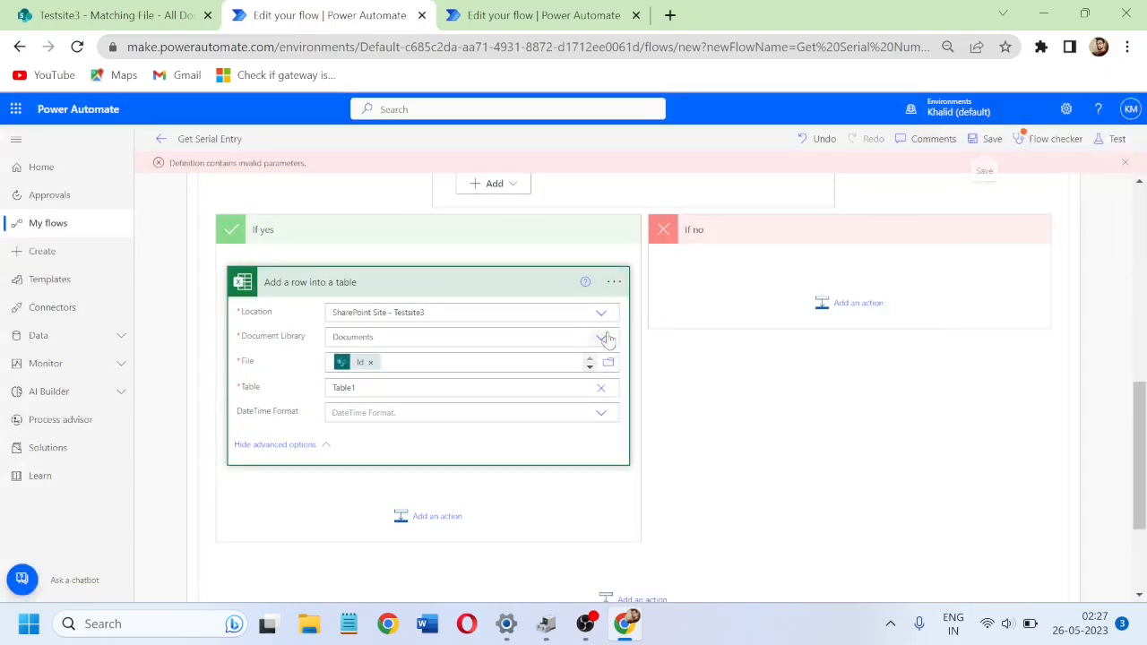
click(466, 289)
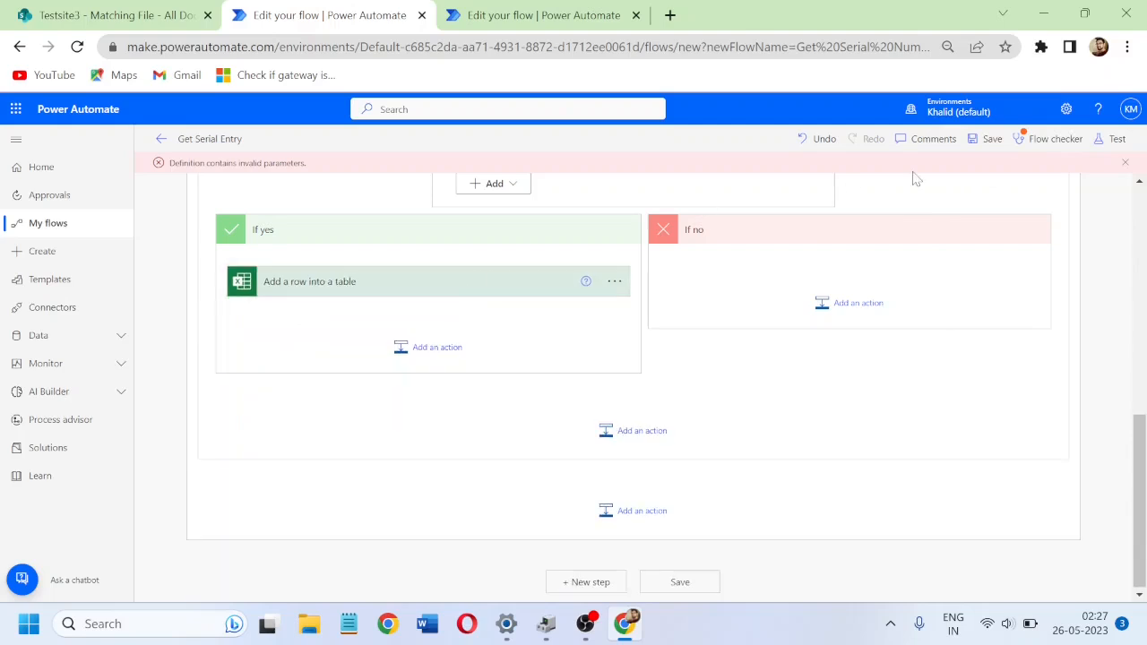
click(974, 143)
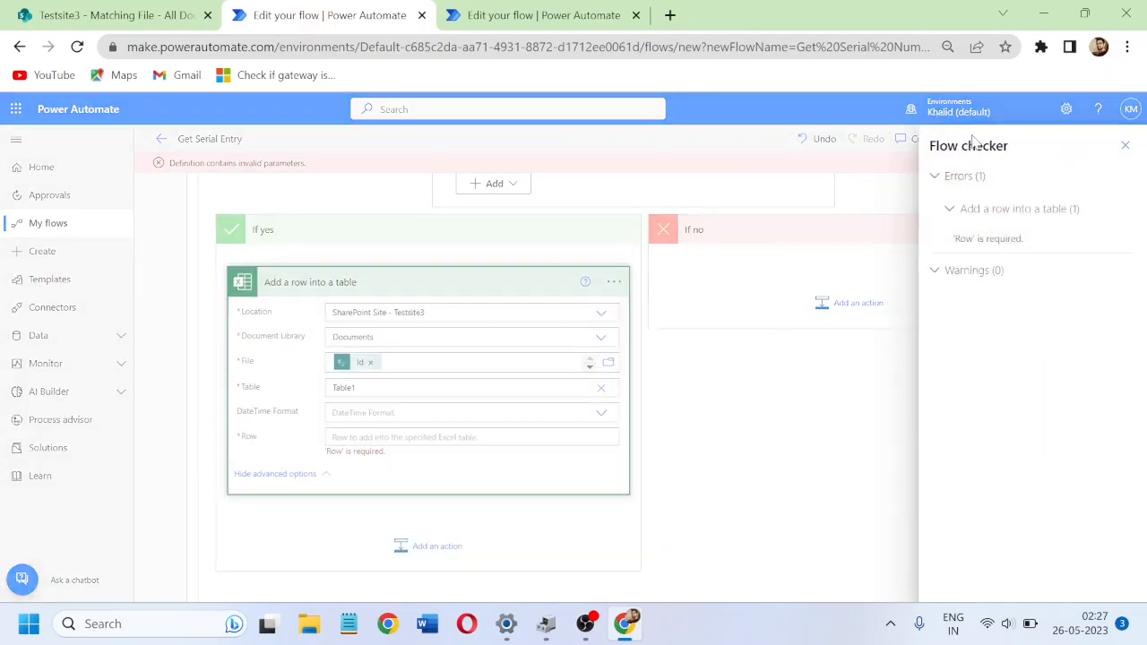
click(1126, 147)
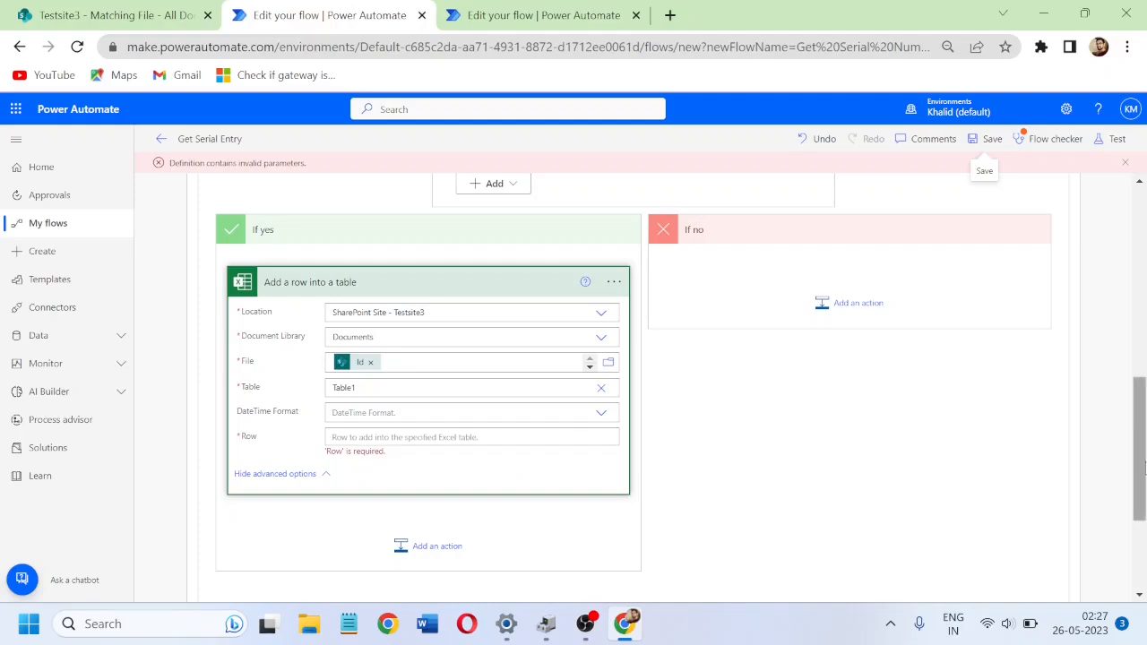
Step: Add a Compose data operation below the Add a row action in the If yes branch
scroll(816, 470, up, 1)
drag(1144, 448, 1144, 490)
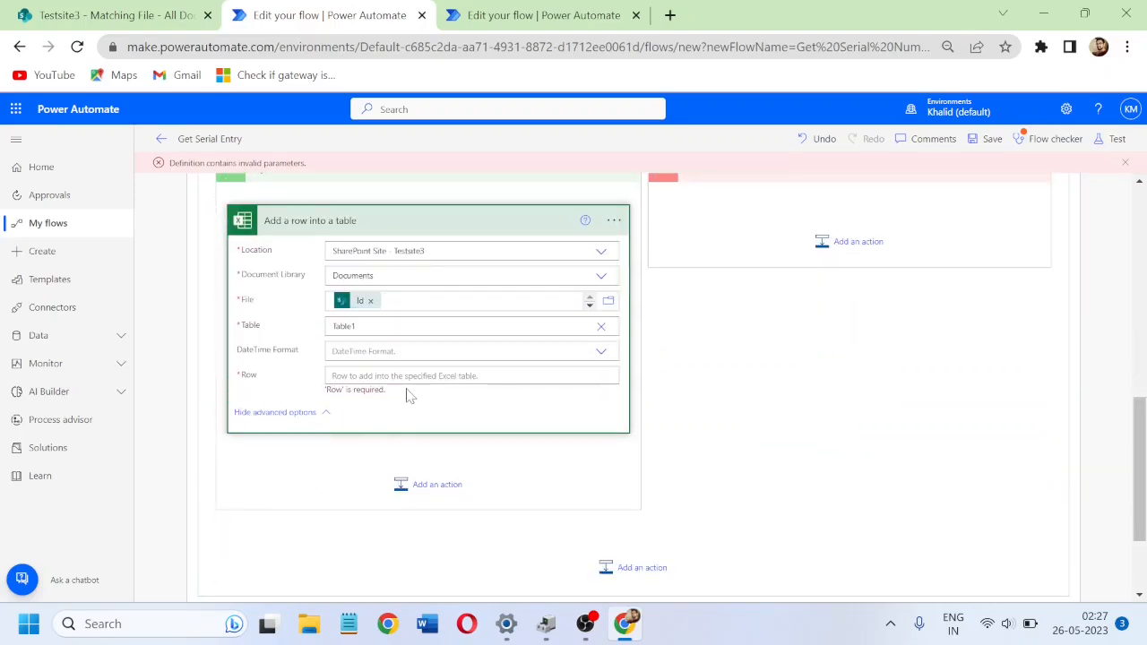
click(437, 489)
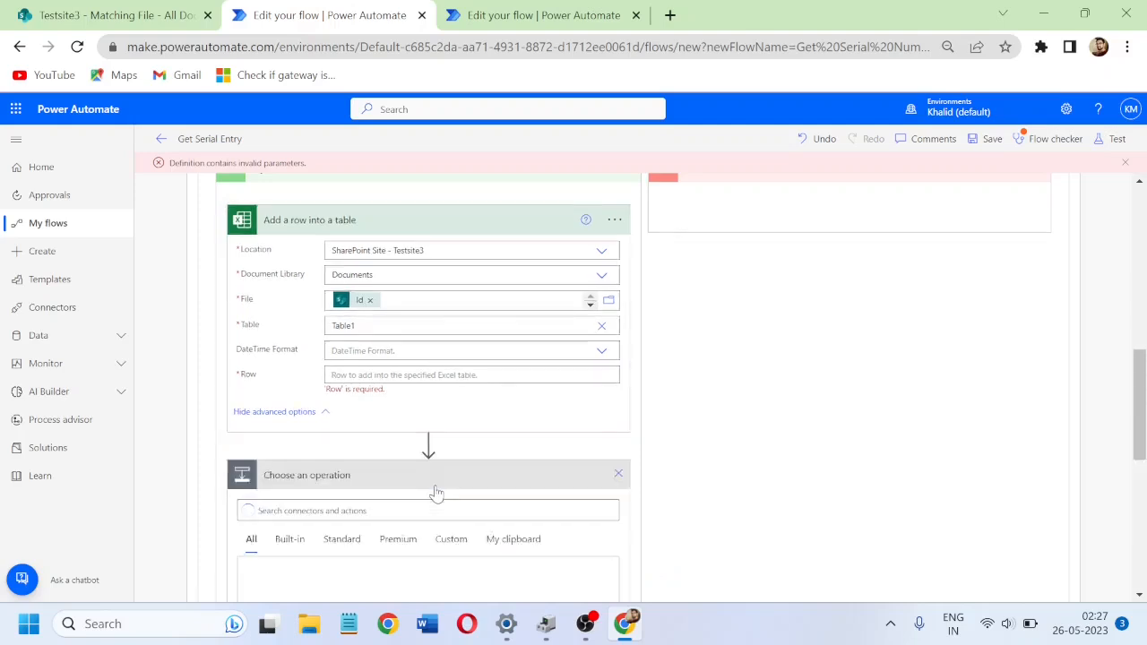
text(compose)
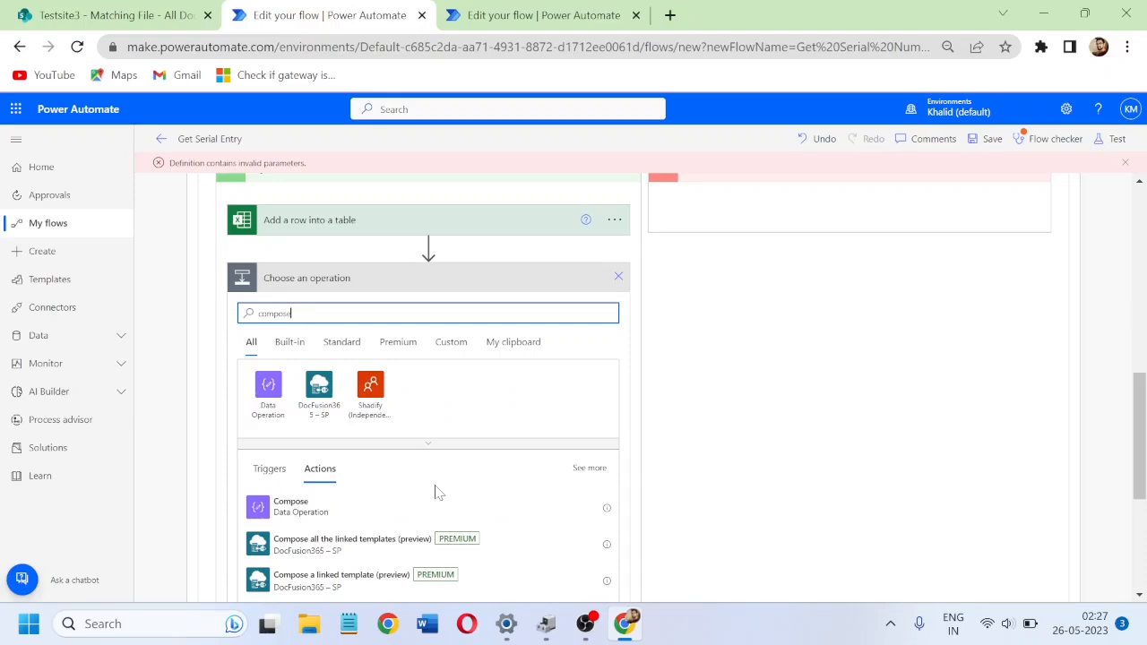
click(302, 509)
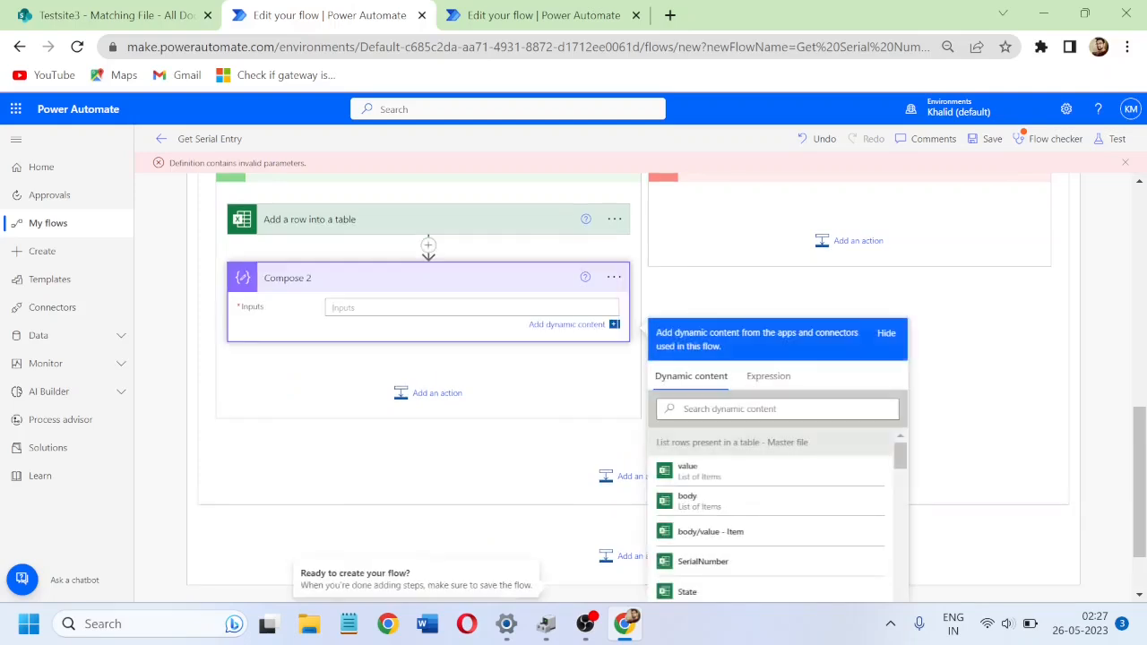
Step: Begin a JSON object in the new Compose action's inputs, mapping "SerialNumber" to the Master file's SerialNumber
text({)
key(Return)
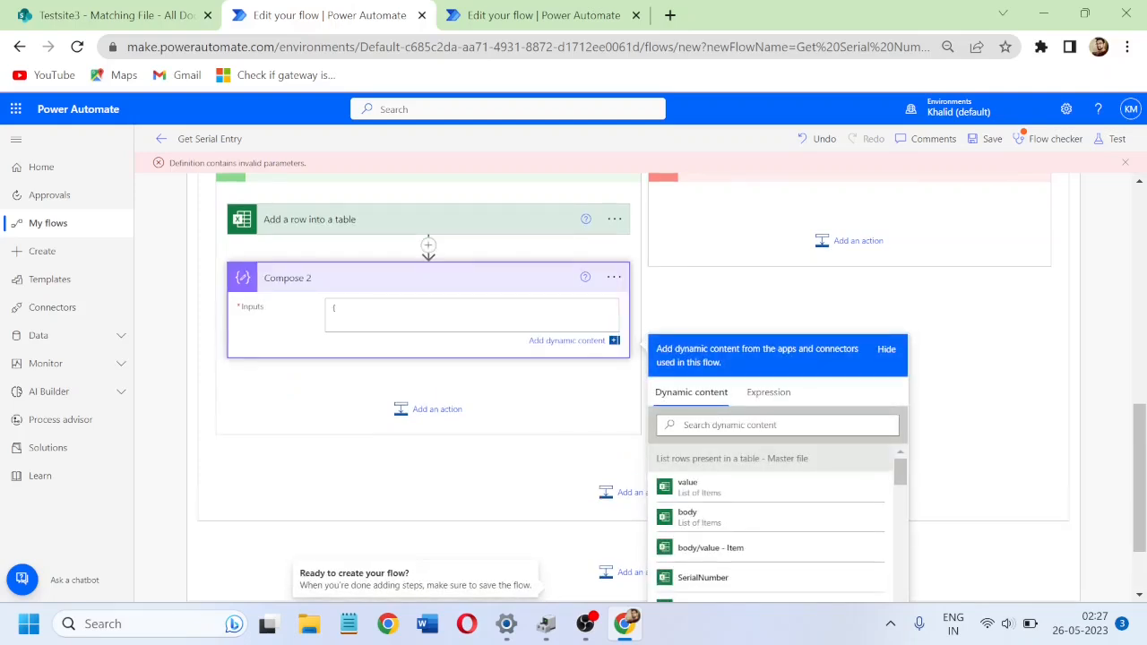
text("SerialNumber":)
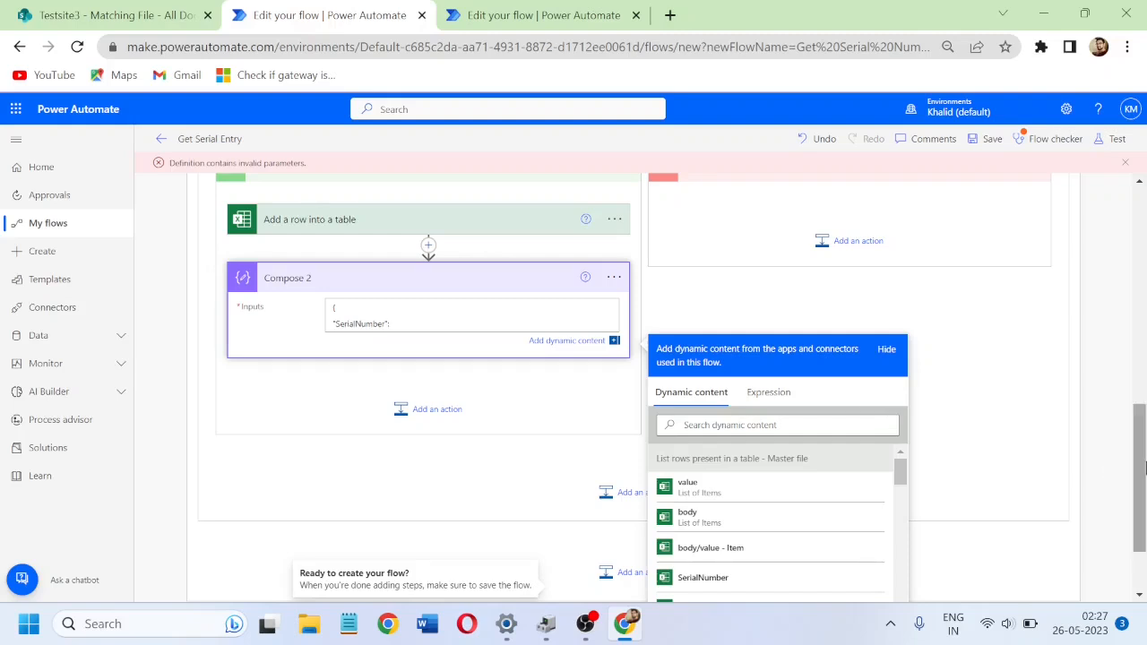
scroll(1144, 489, down, 1)
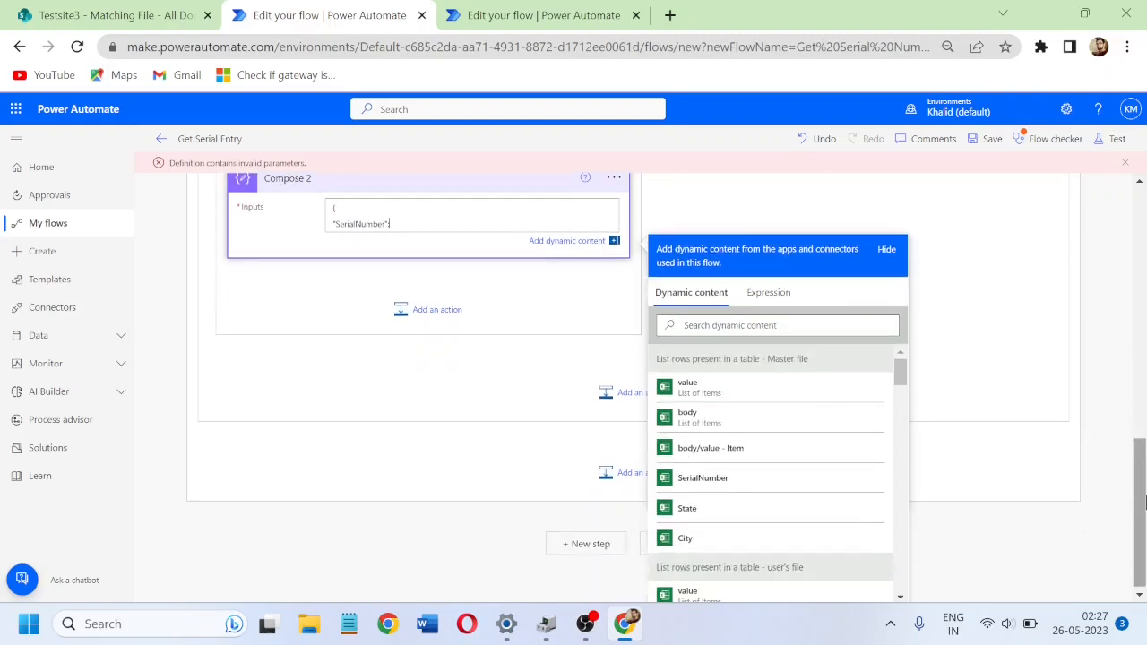
click(754, 484)
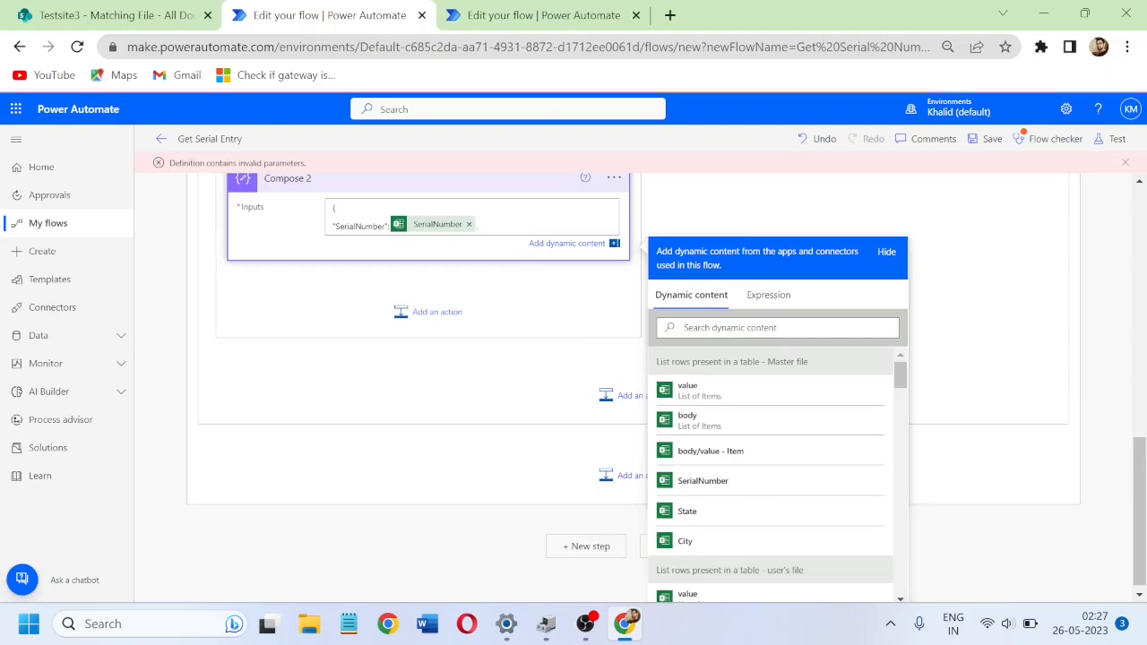
Step: Extend the Compose JSON with "State" and "City" mapped to the Master file's State and City, and close the object
key(Return)
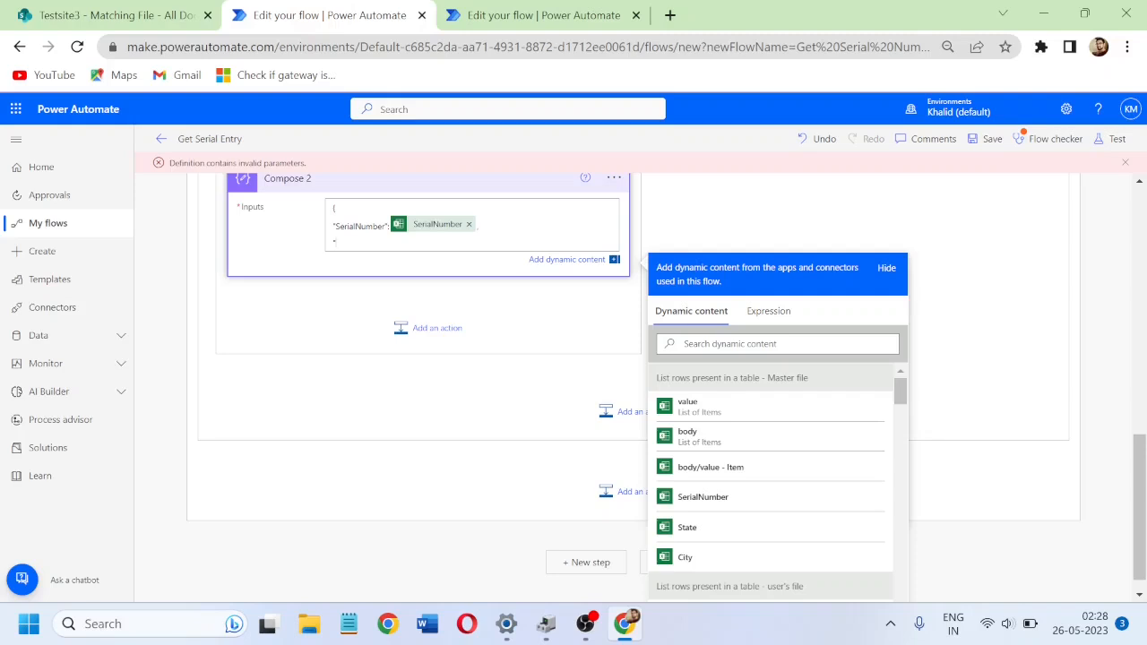
text(tate":)
click(690, 529)
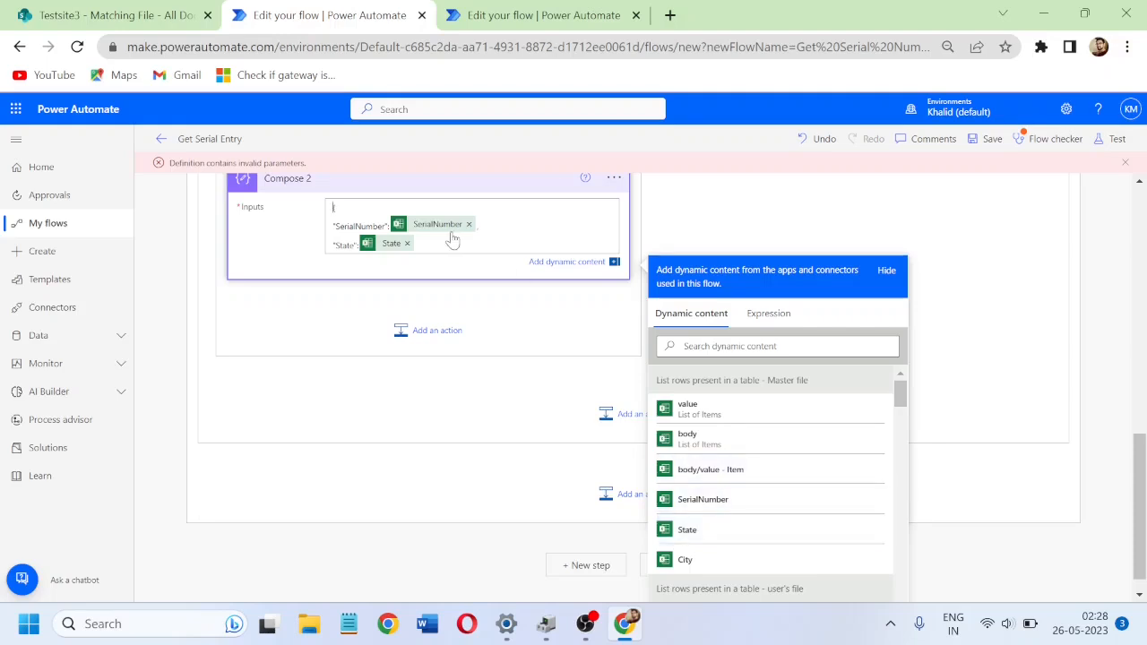
text(,)
key(Return)
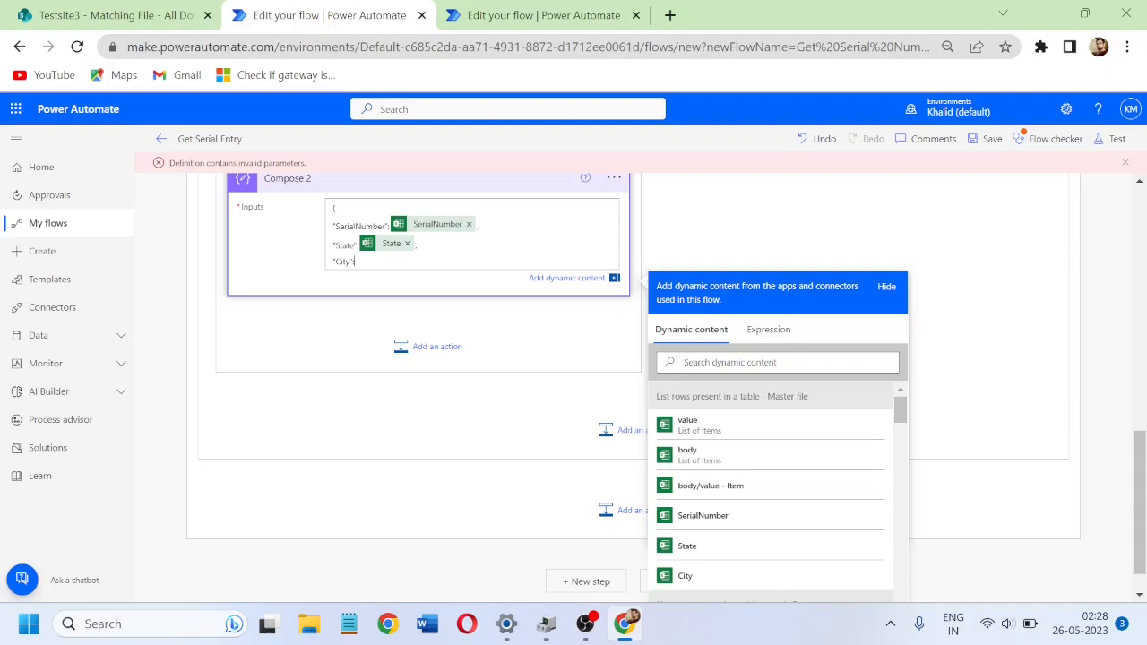
click(696, 577)
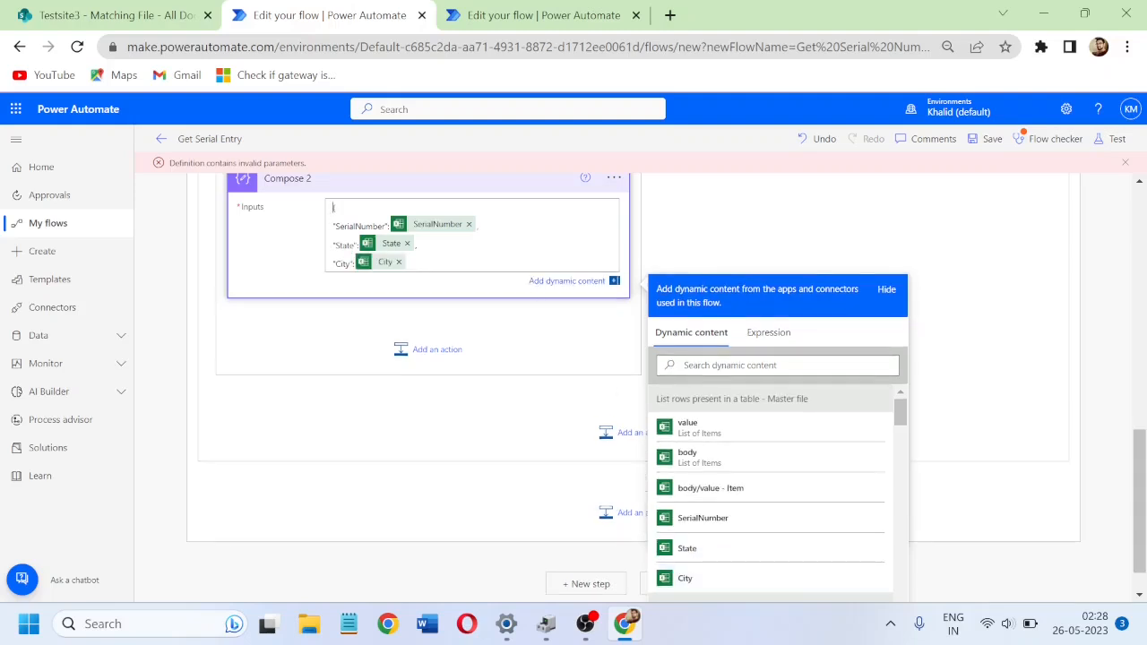
key(Return)
text(})
scroll(943, 369, up, 2)
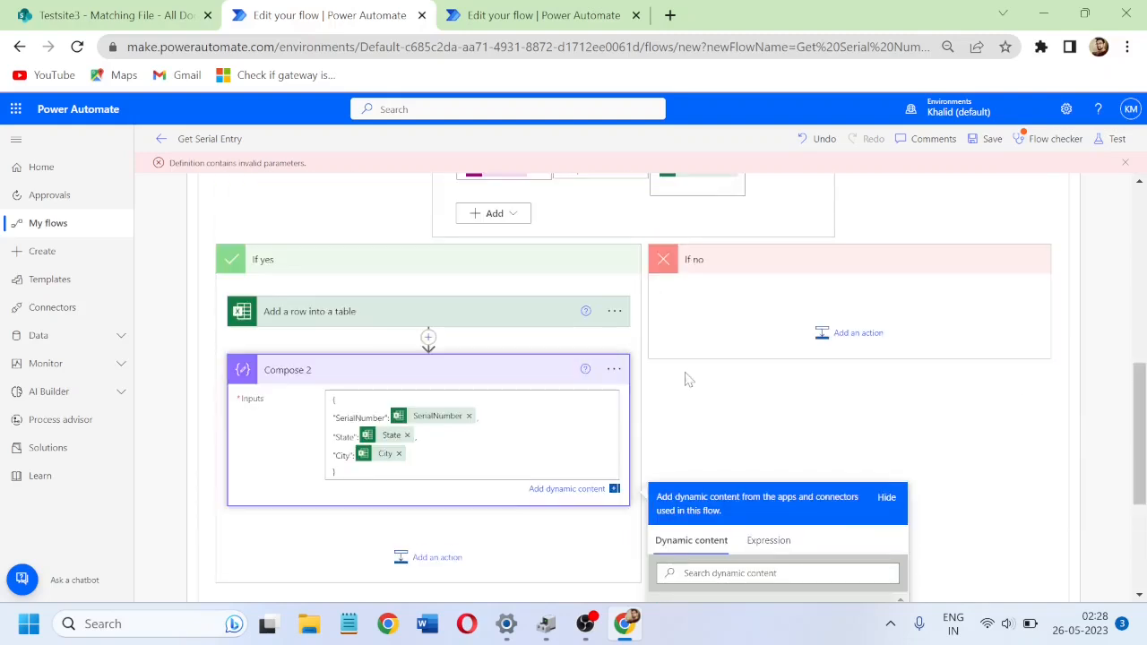
Step: Move the Add a row into a table action below Compose 2 in the If yes branch and collapse Compose 2
drag(363, 323, 382, 520)
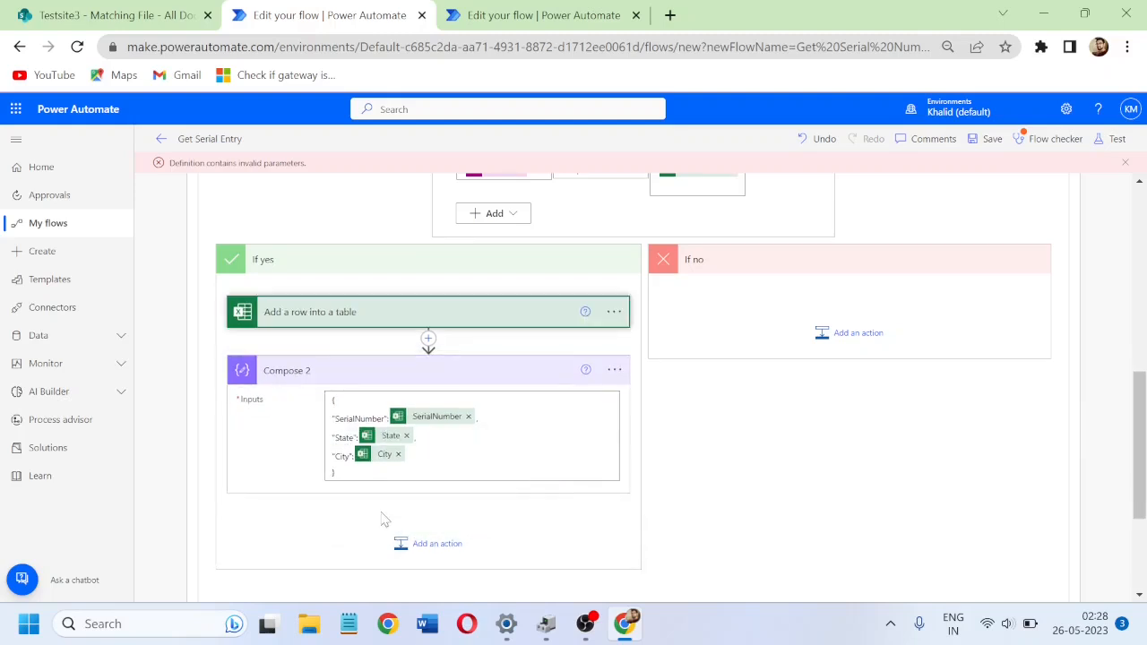
click(385, 321)
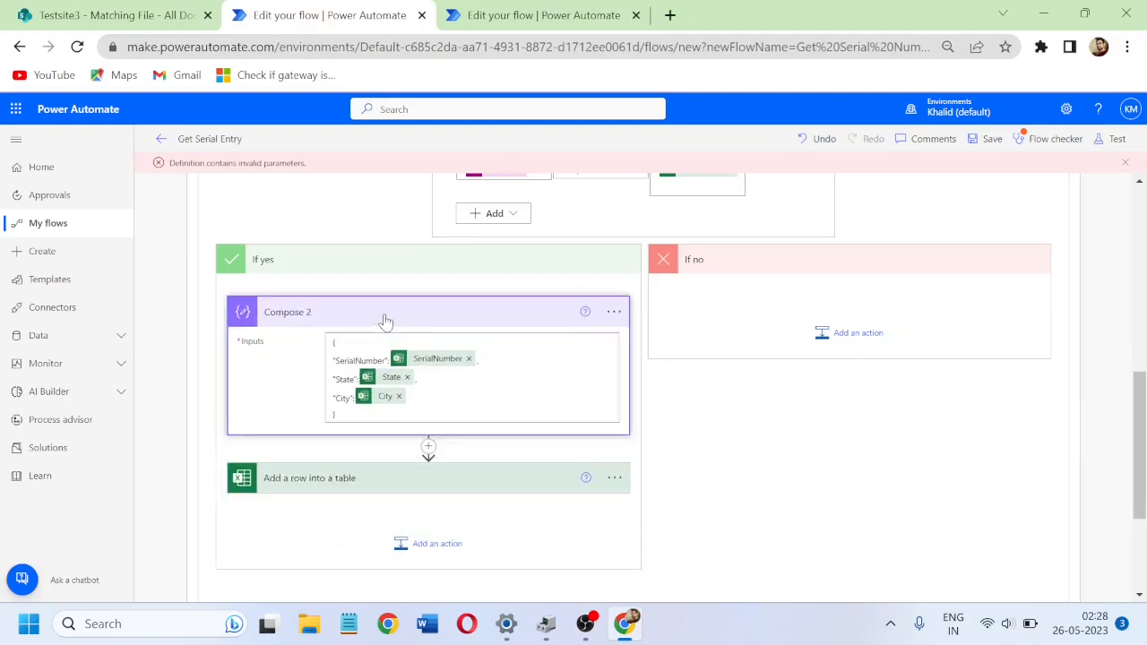
click(385, 321)
Step: Fill the required Row parameter of the Add a row into a table action with the Outputs of Compose 2
click(371, 379)
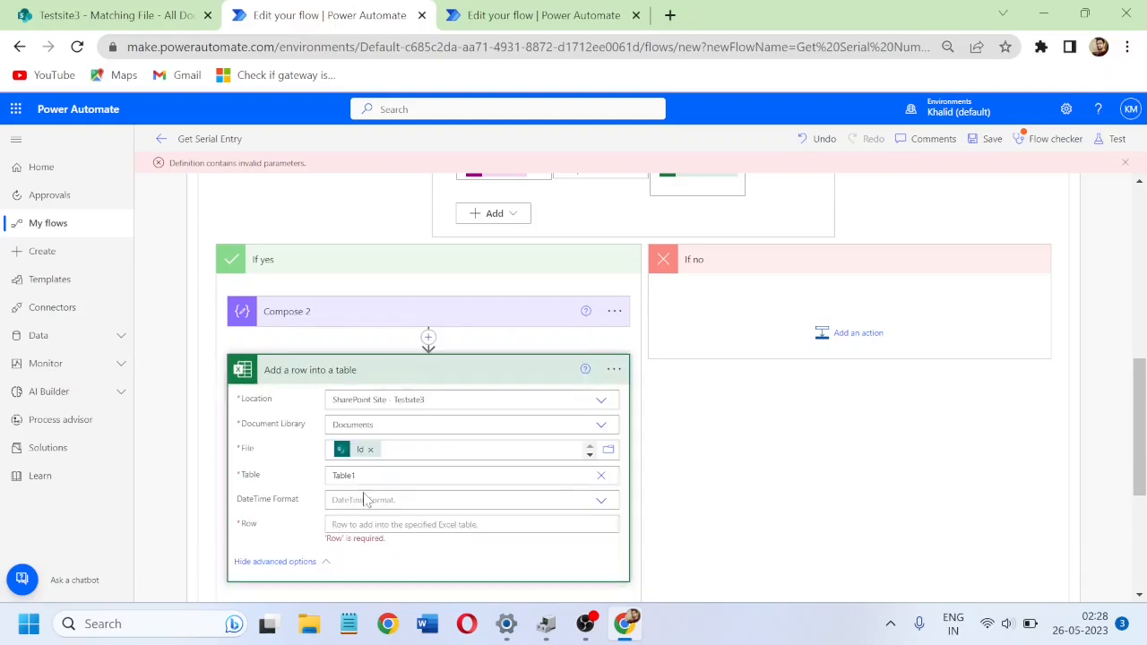
click(414, 525)
drag(1142, 456, 1143, 529)
click(691, 427)
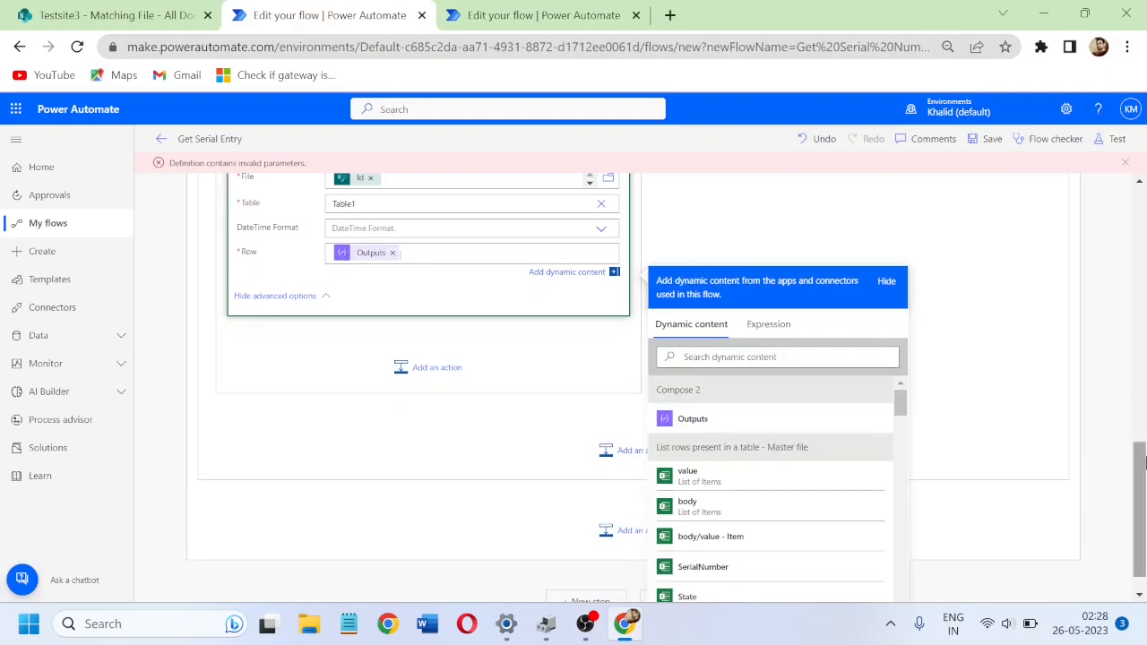
Step: Save the flow and collapse the outer Apply to each loop
drag(1141, 445, 1141, 195)
click(993, 141)
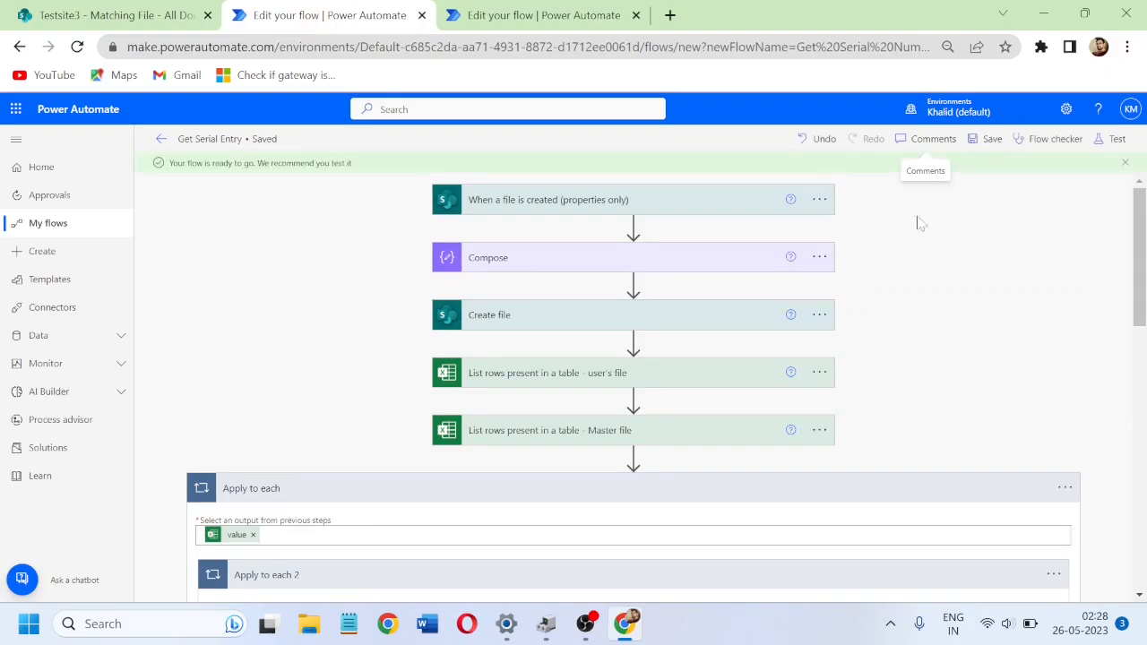
click(551, 493)
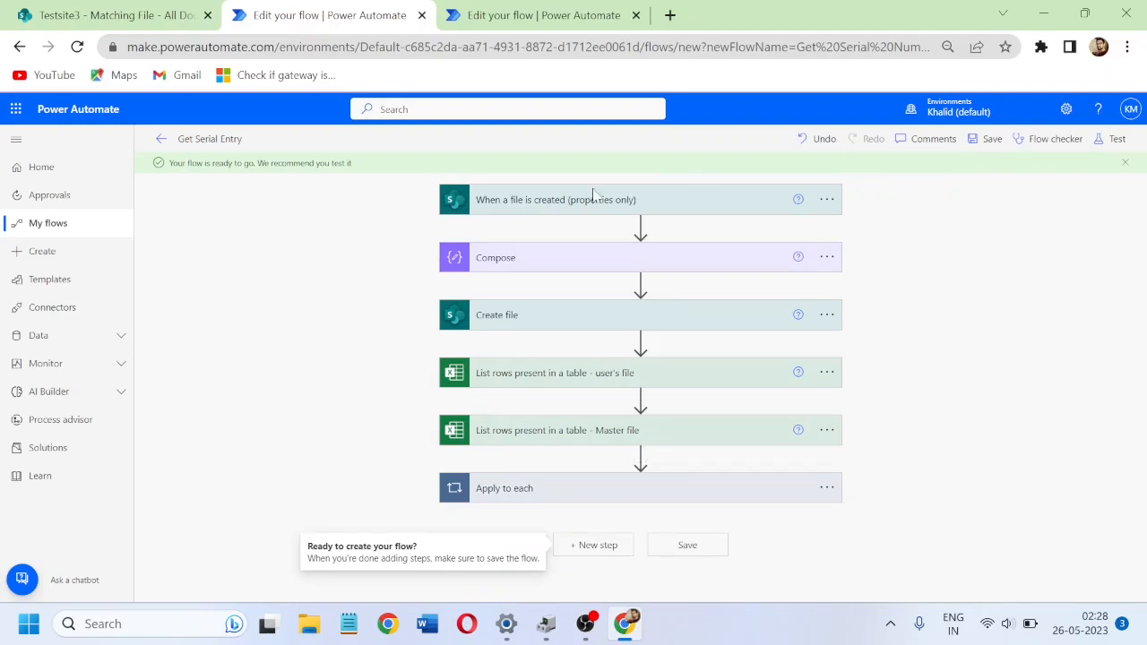
Step: Switch to the SharePoint Matching File folder and refresh its file list
click(103, 16)
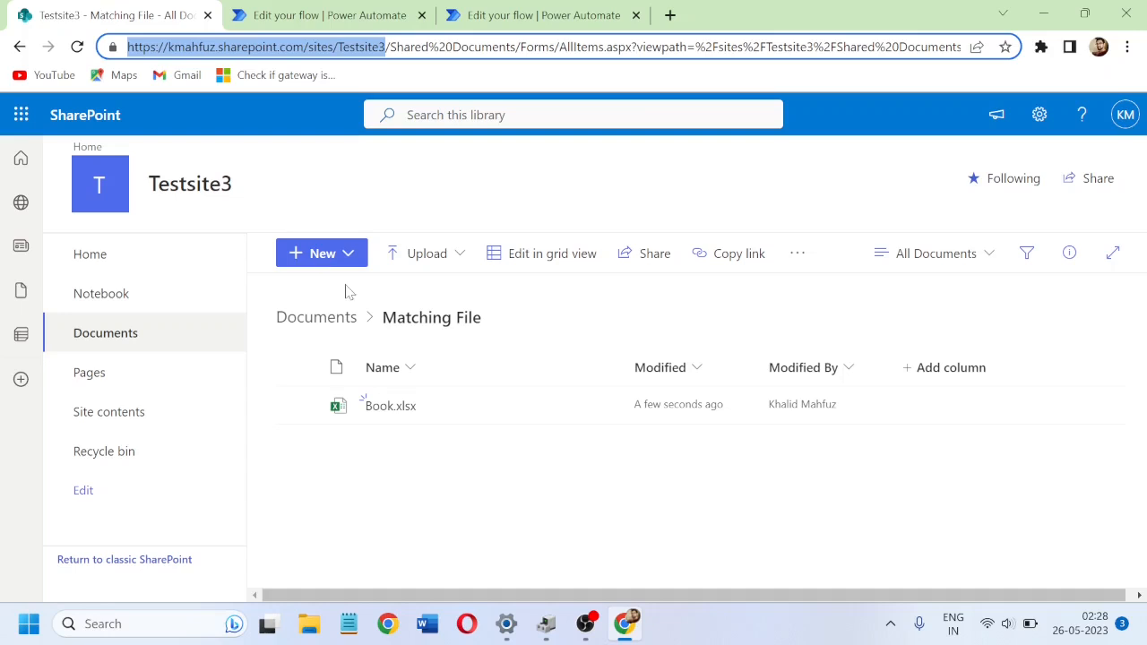
click(298, 408)
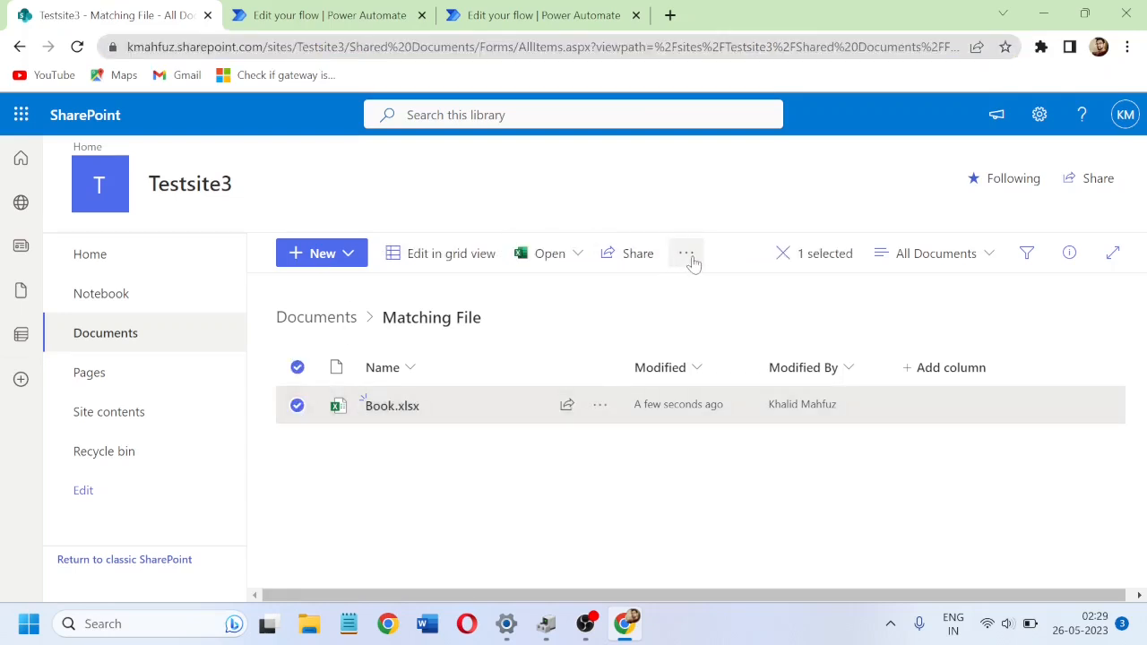
click(77, 46)
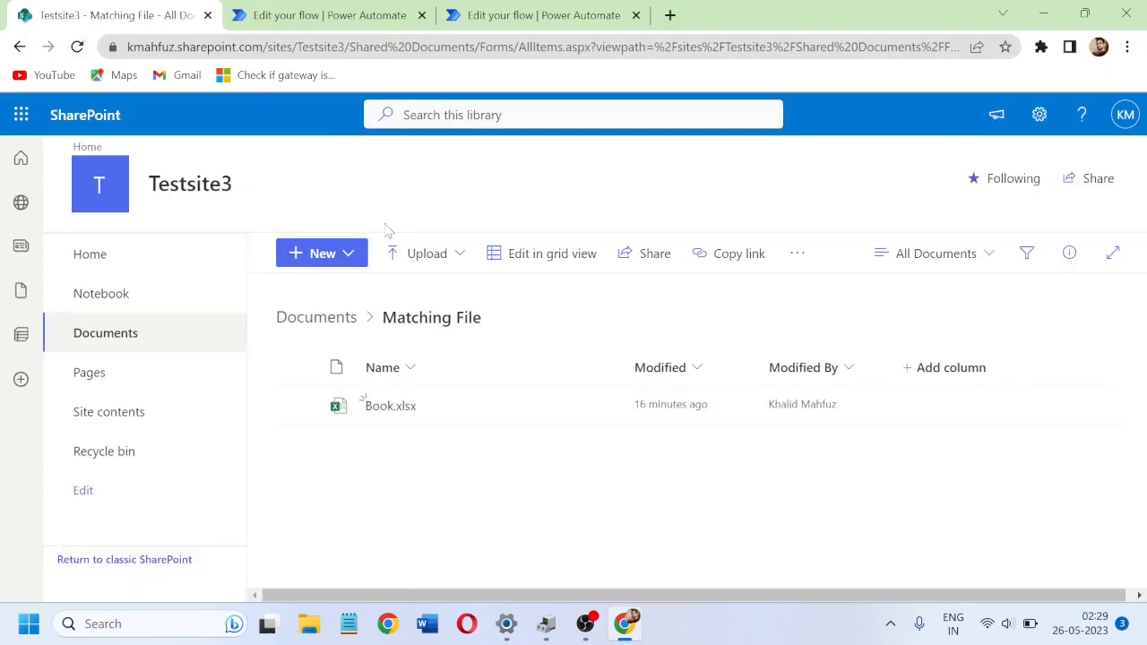
Step: Return to the Power Automate flow and start a manual test of it
click(324, 18)
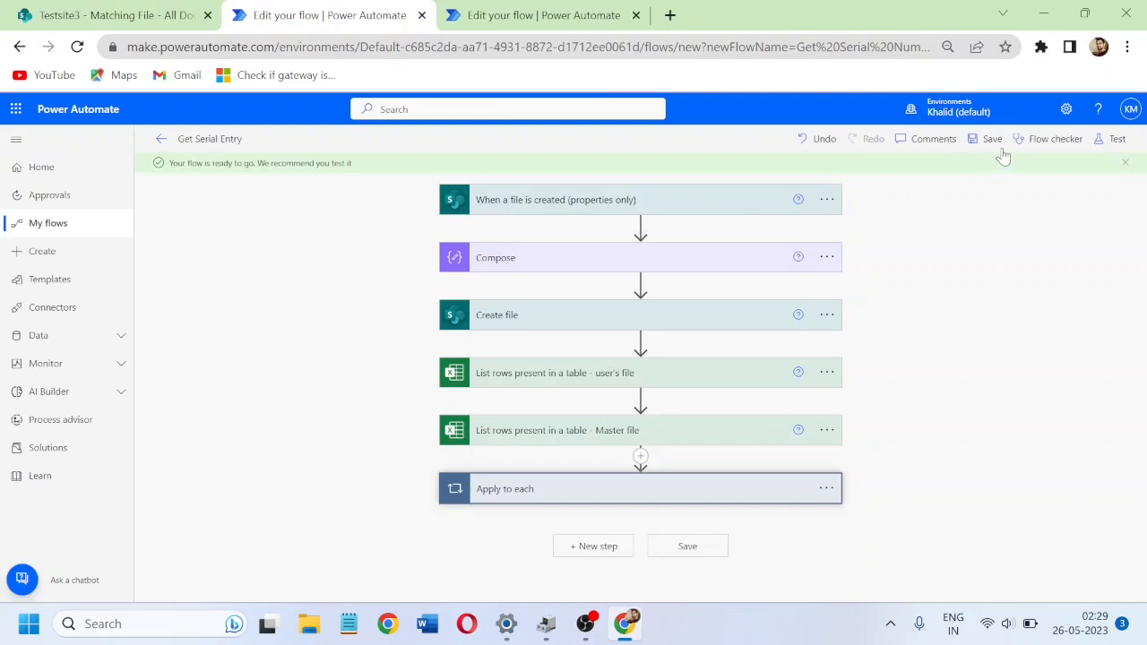
click(1117, 139)
click(937, 172)
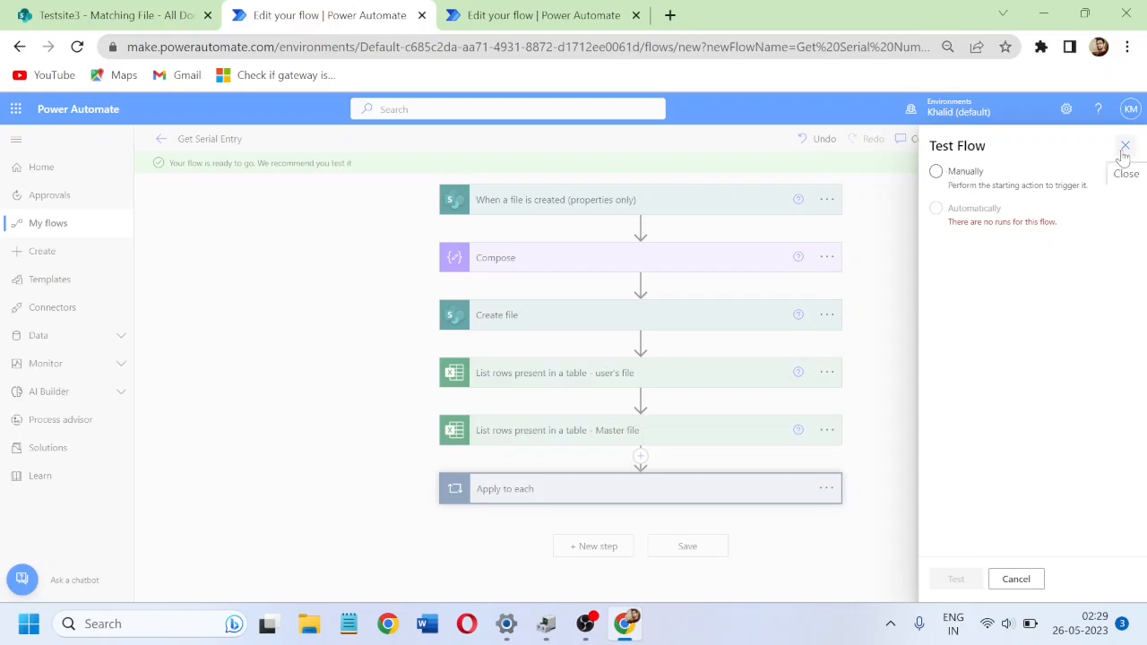
click(937, 172)
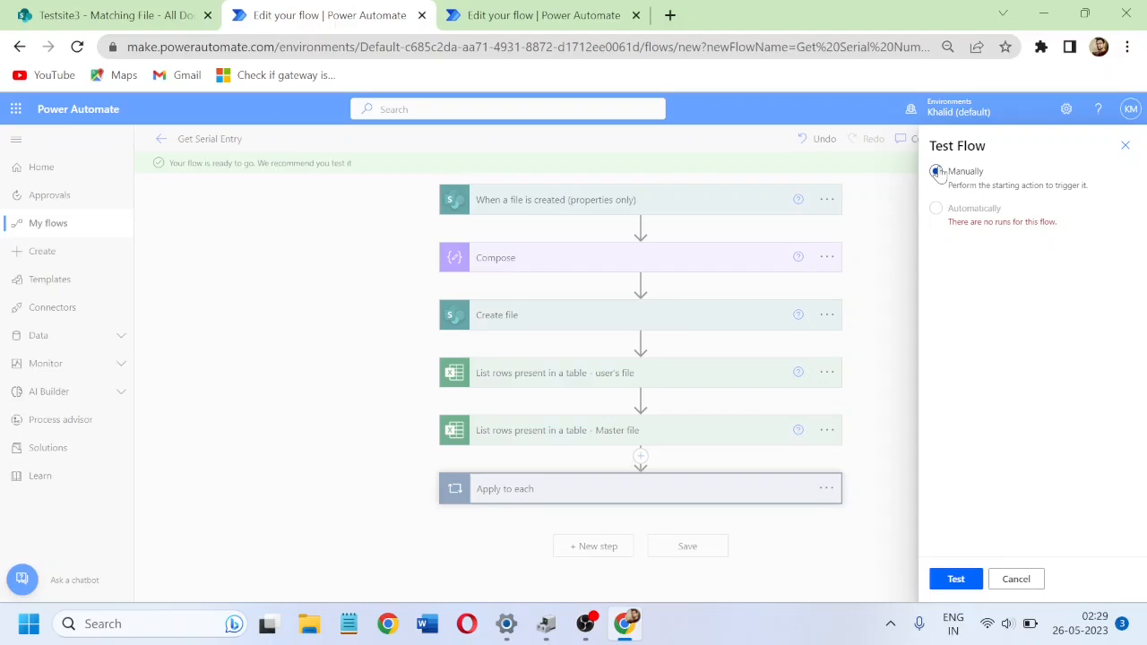
click(955, 578)
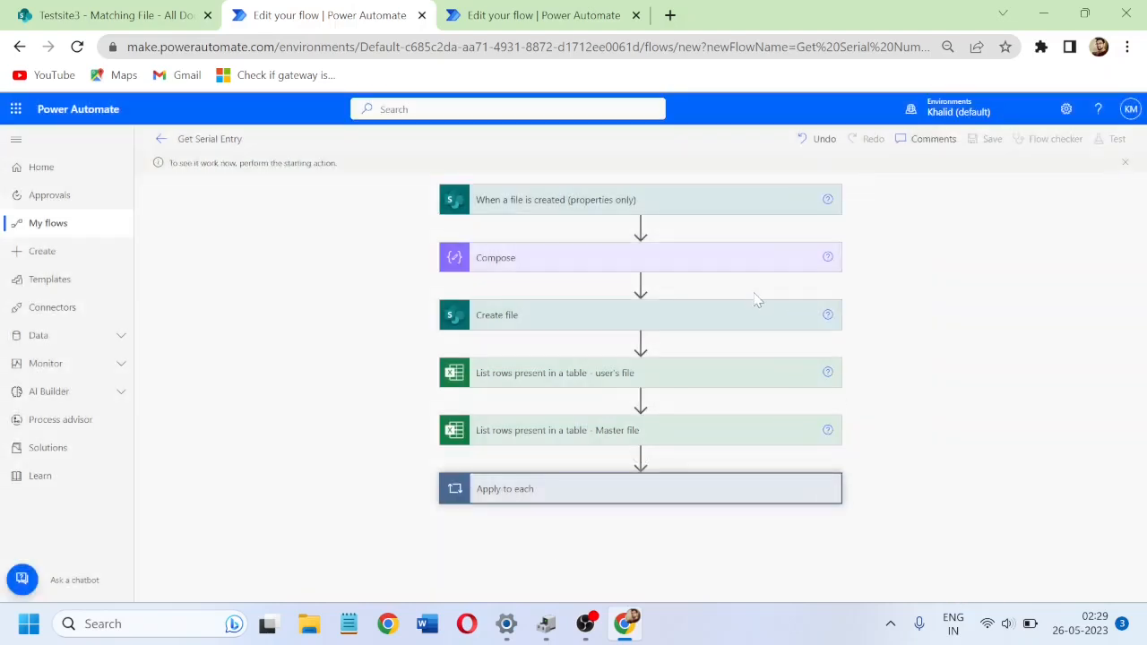
Step: Switch to the SharePoint Matching File folder and select Book.xlsx
click(153, 22)
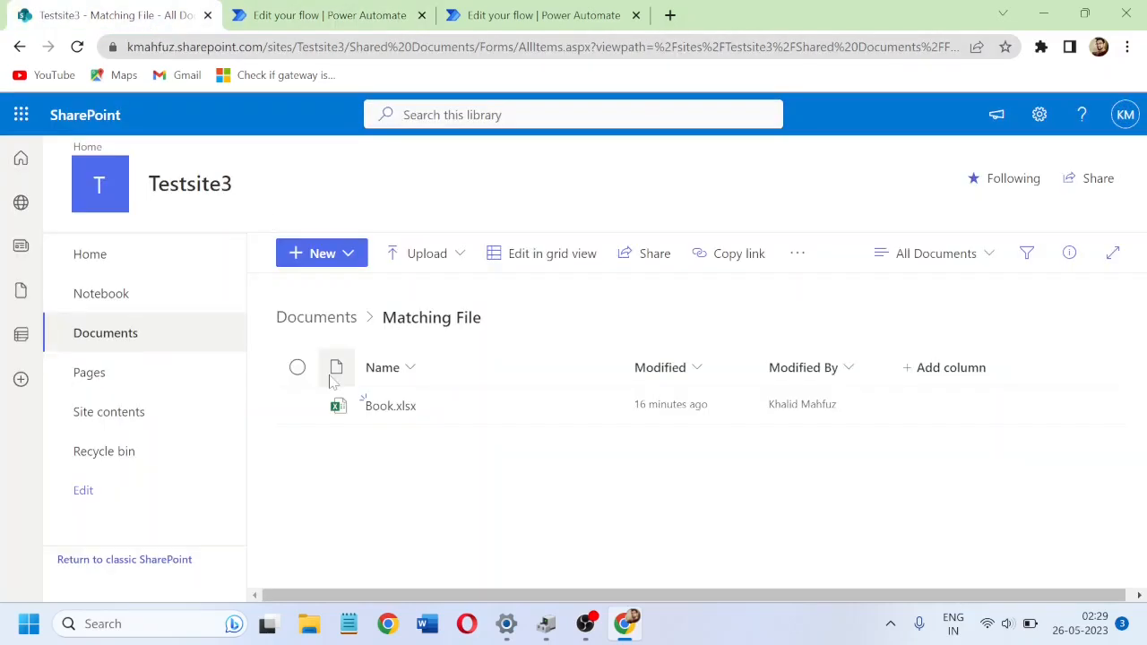
click(298, 407)
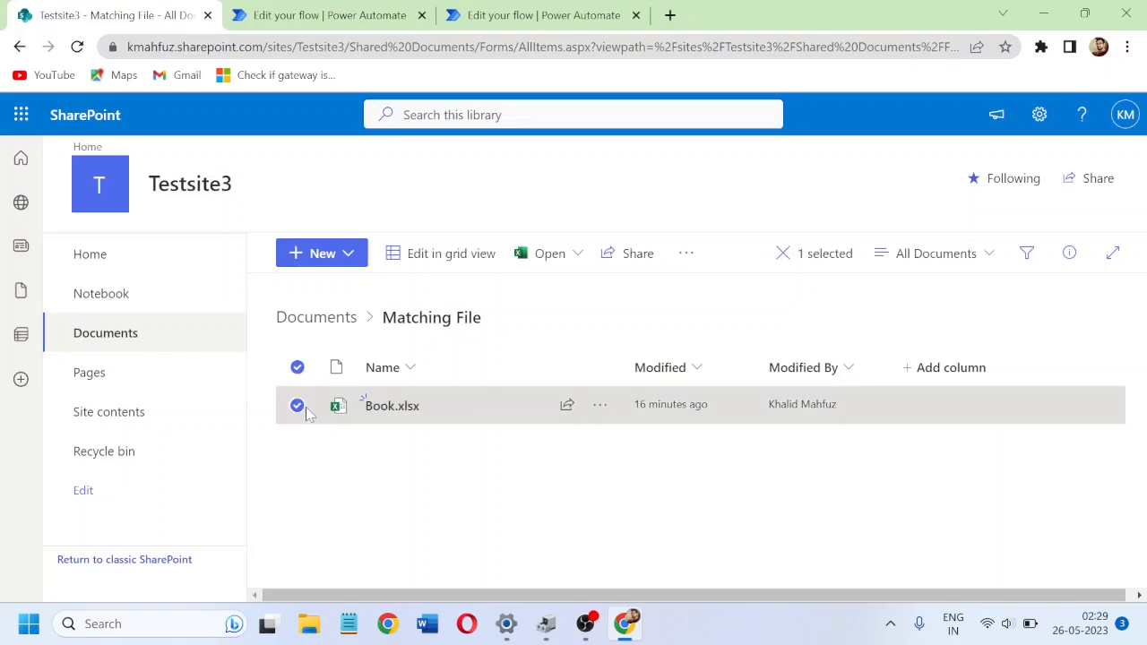
Step: Download Book.xlsx from the Matching File folder and Book.xlsx from the User File folder in the Documents library
click(602, 410)
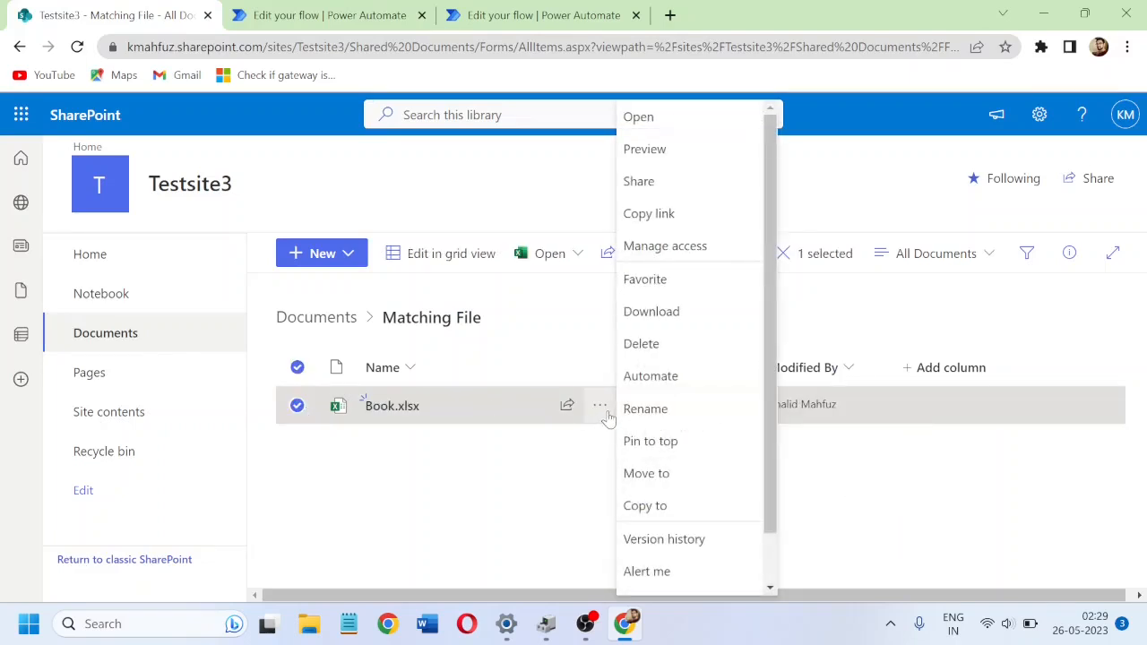
click(682, 314)
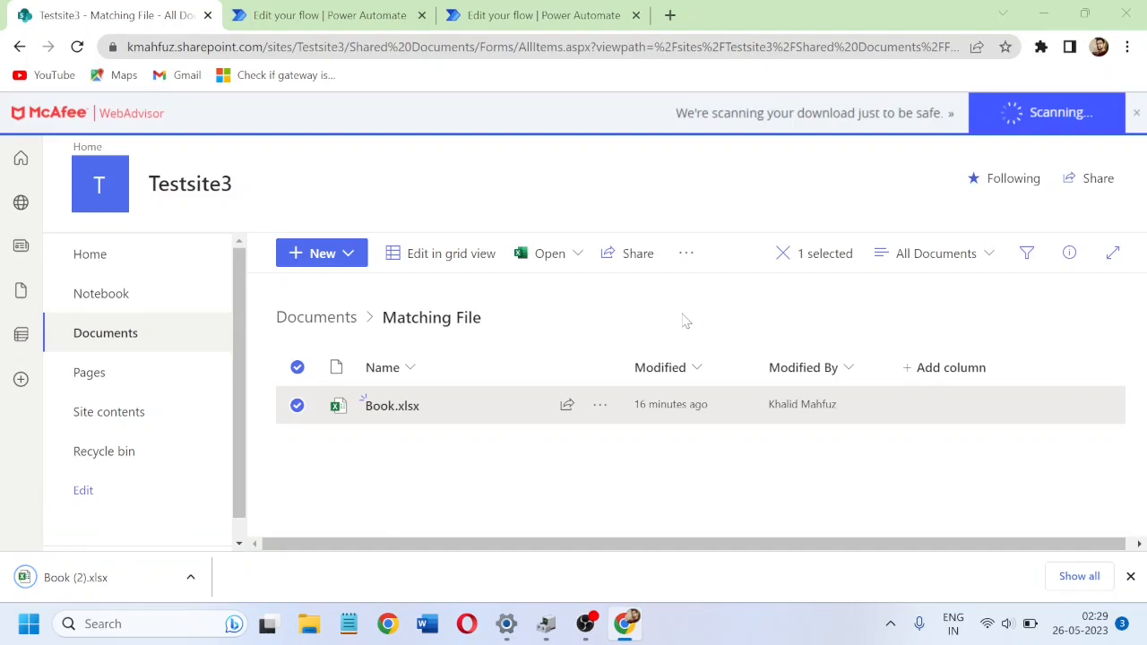
click(322, 318)
click(385, 482)
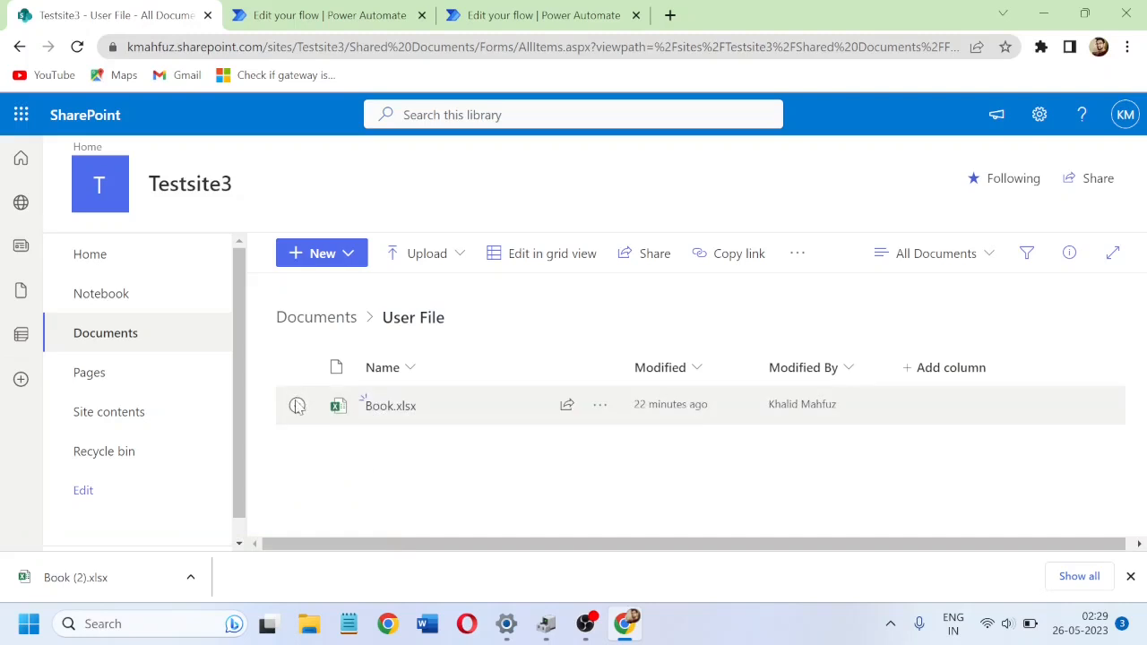
click(297, 406)
click(599, 405)
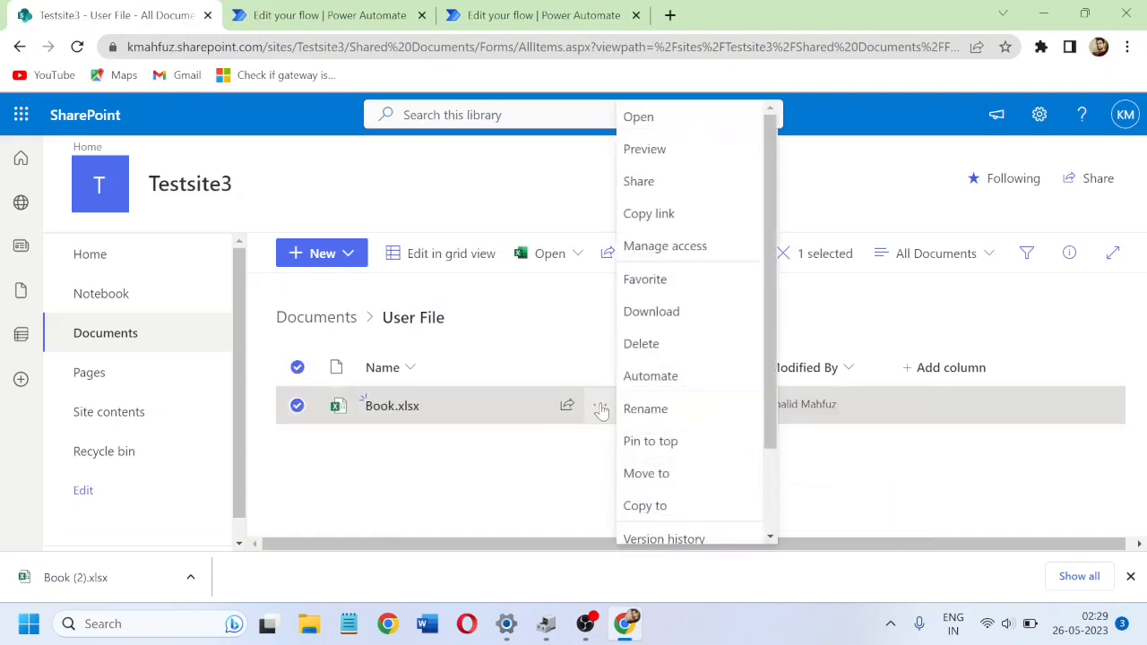
click(689, 311)
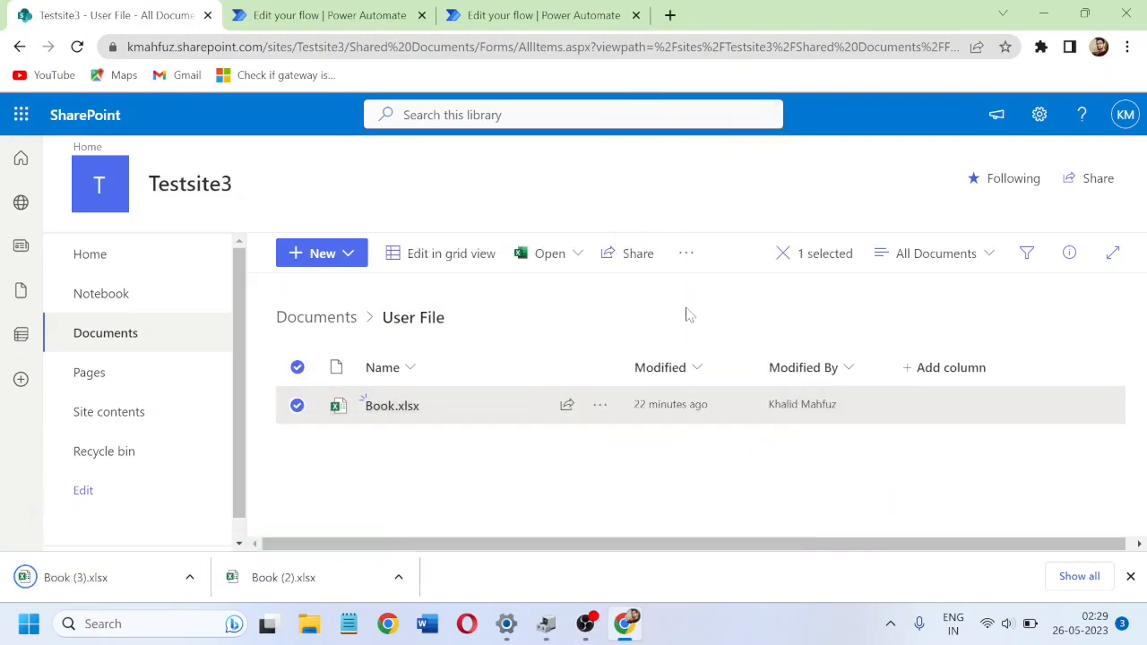
Step: Delete Book.xlsx from the User File folder
click(686, 254)
click(761, 217)
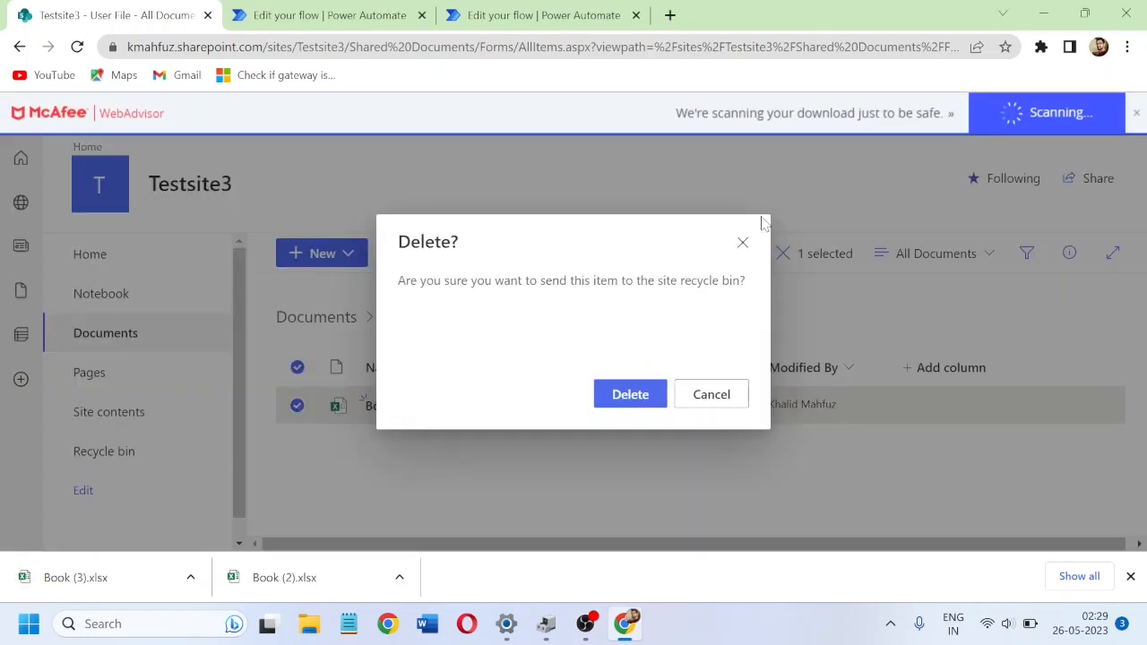
click(634, 396)
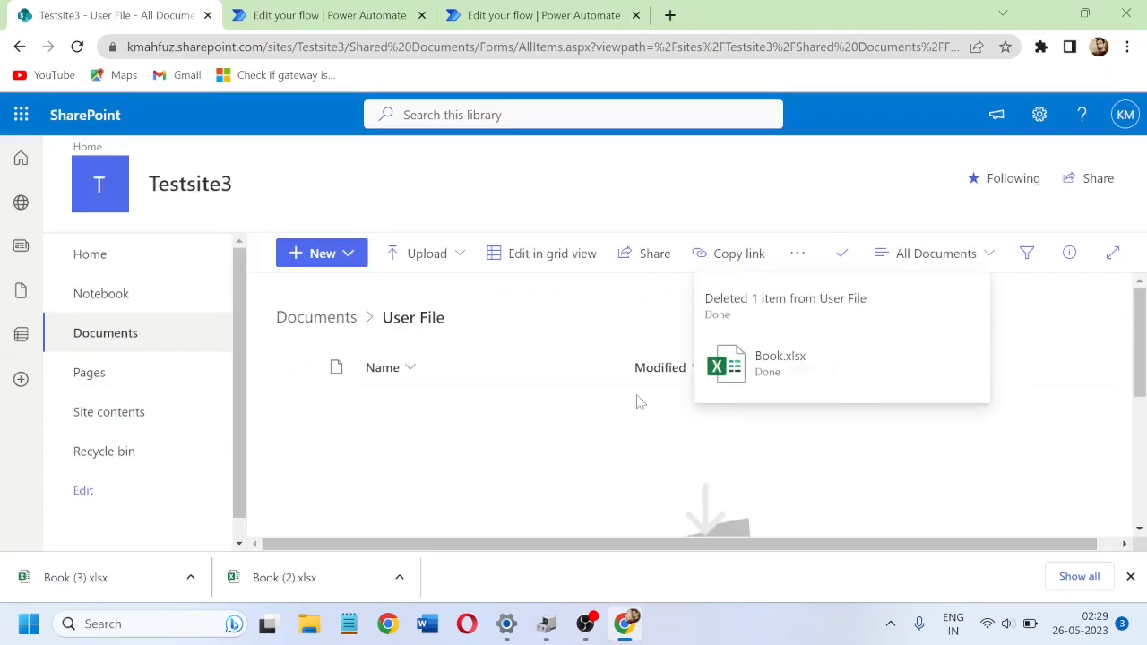
Step: Upload Book (3).xlsx from the Downloads folder to the User File folder
click(459, 263)
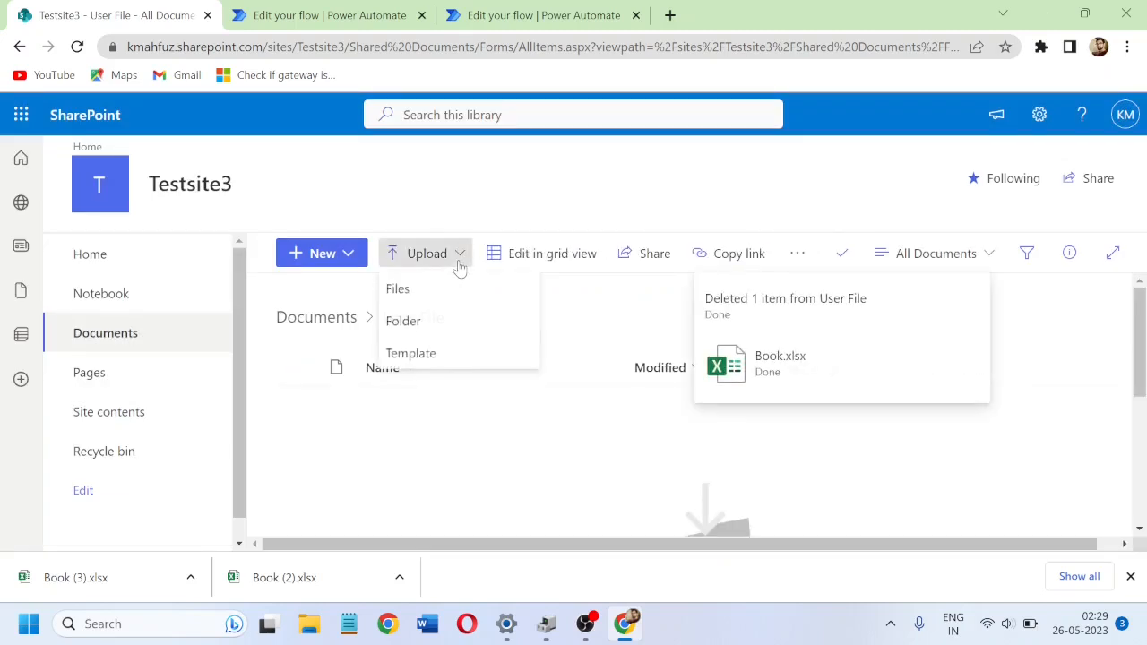
click(399, 289)
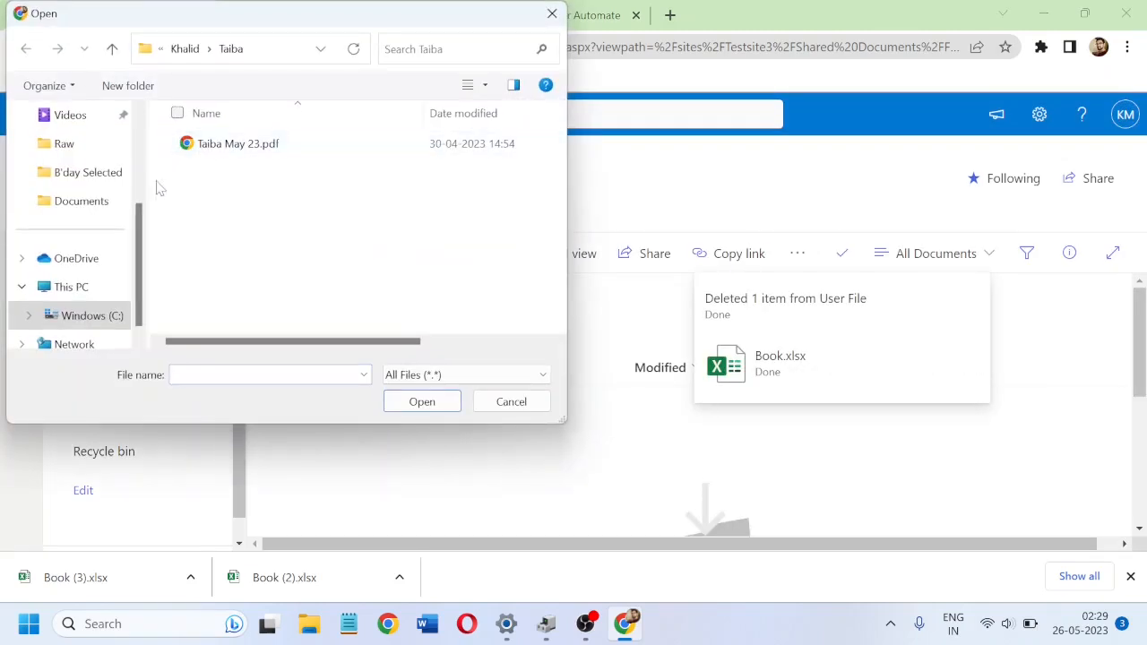
scroll(135, 225, up, 3)
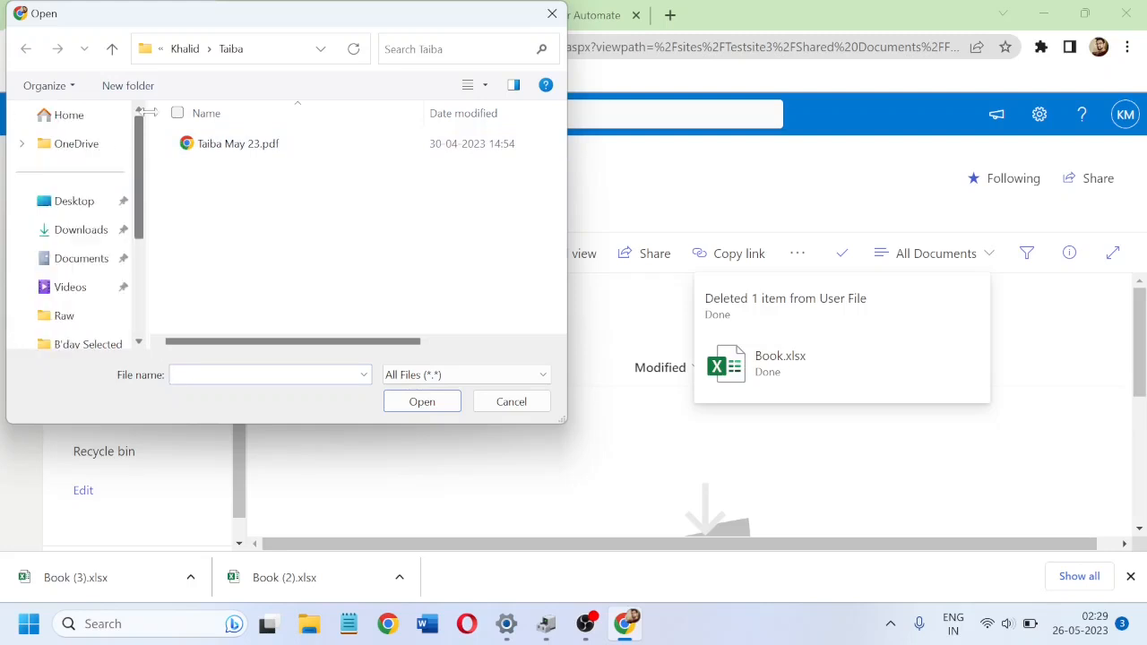
click(80, 232)
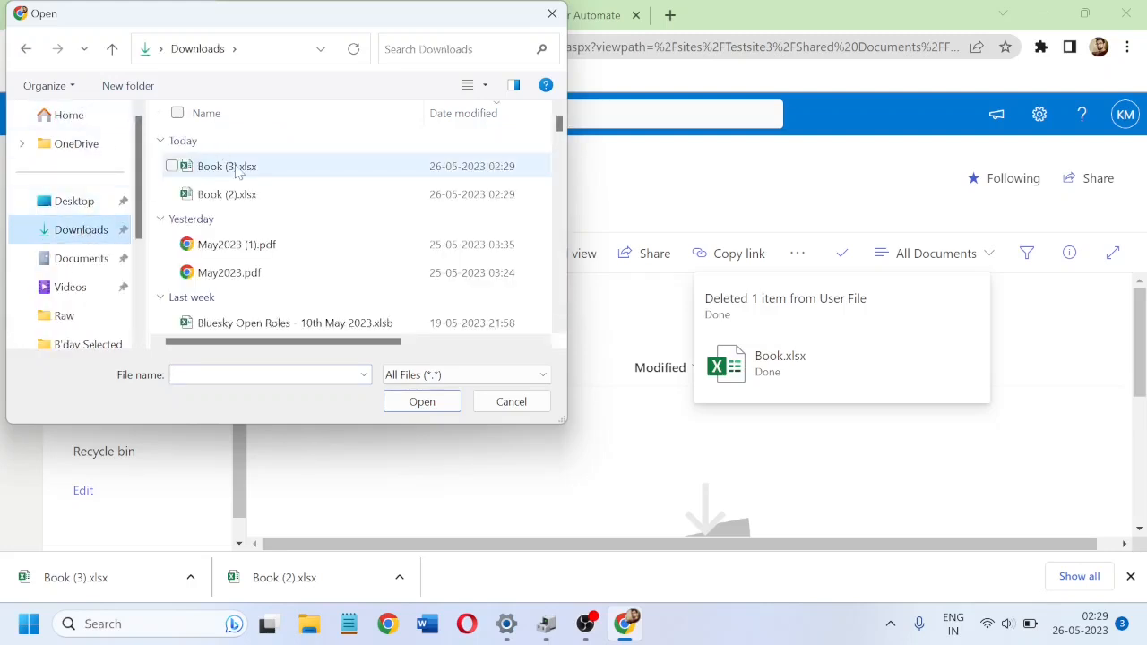
double_click(235, 173)
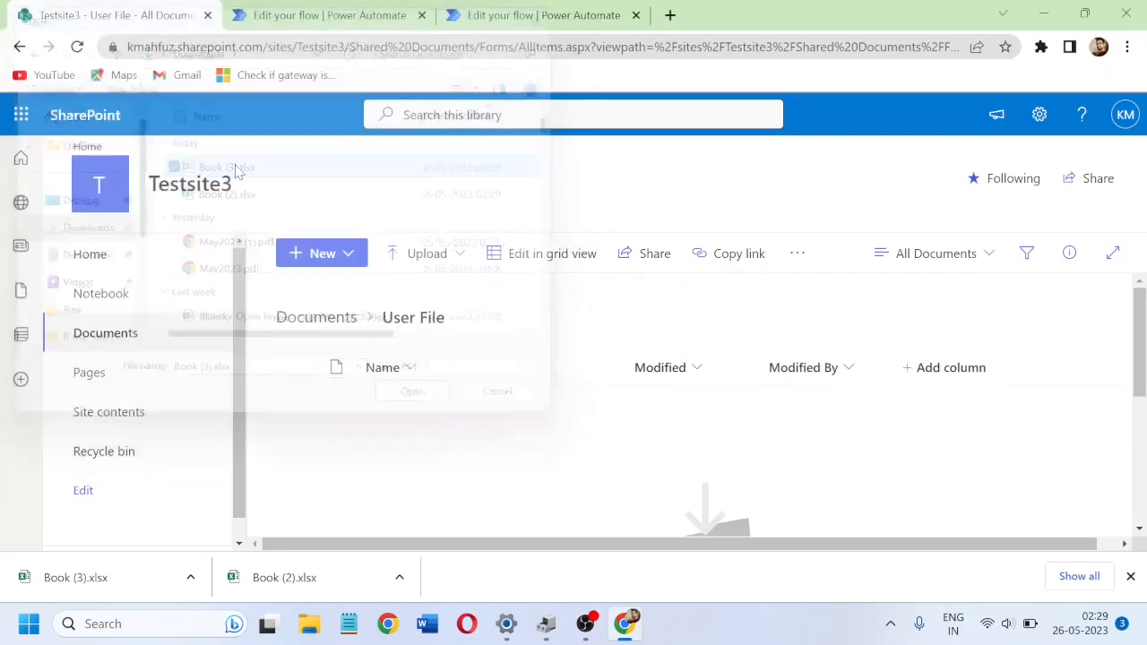
click(1131, 576)
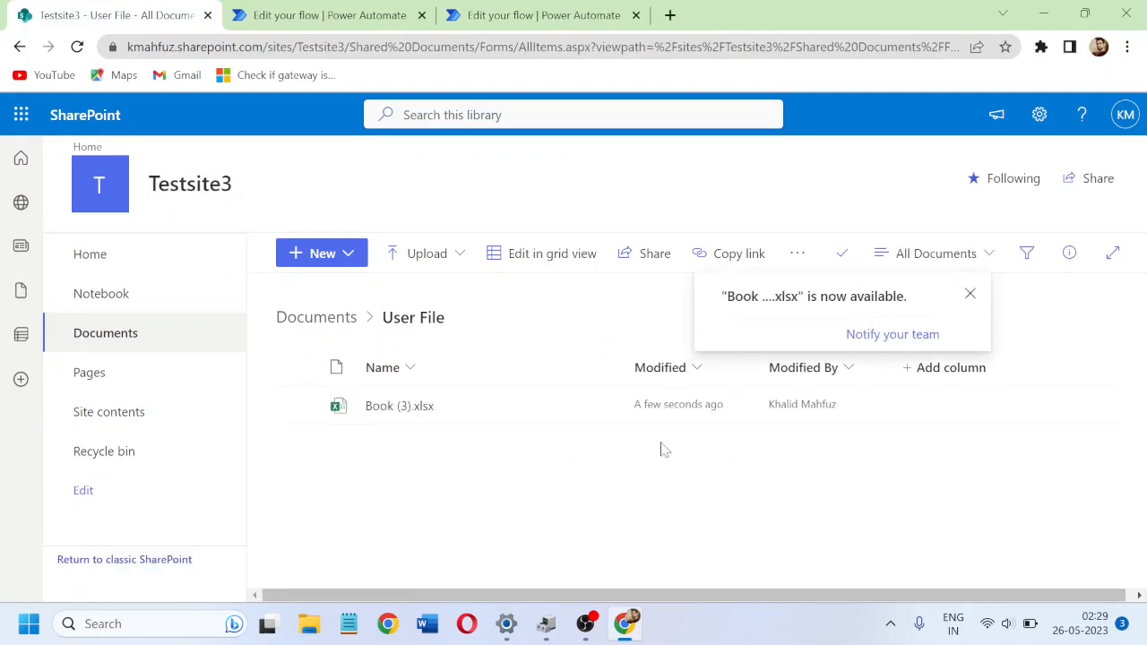
Step: Check the Get Serial Entry run result and inspect the table name in the uploaded Book (3).xlsx
click(349, 18)
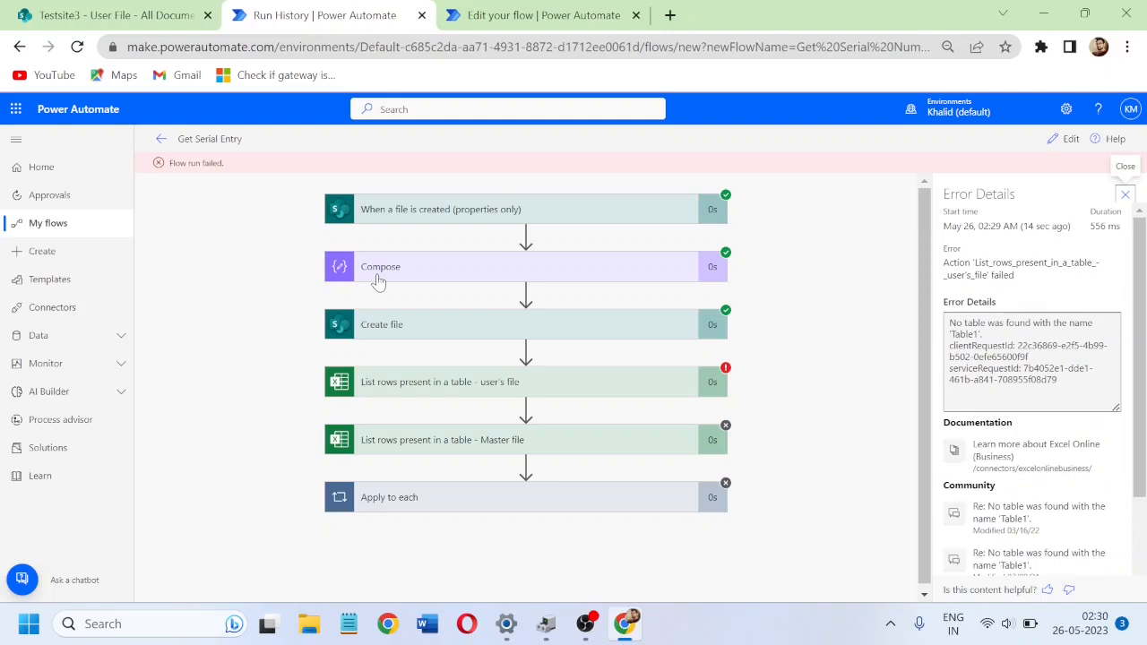
click(141, 25)
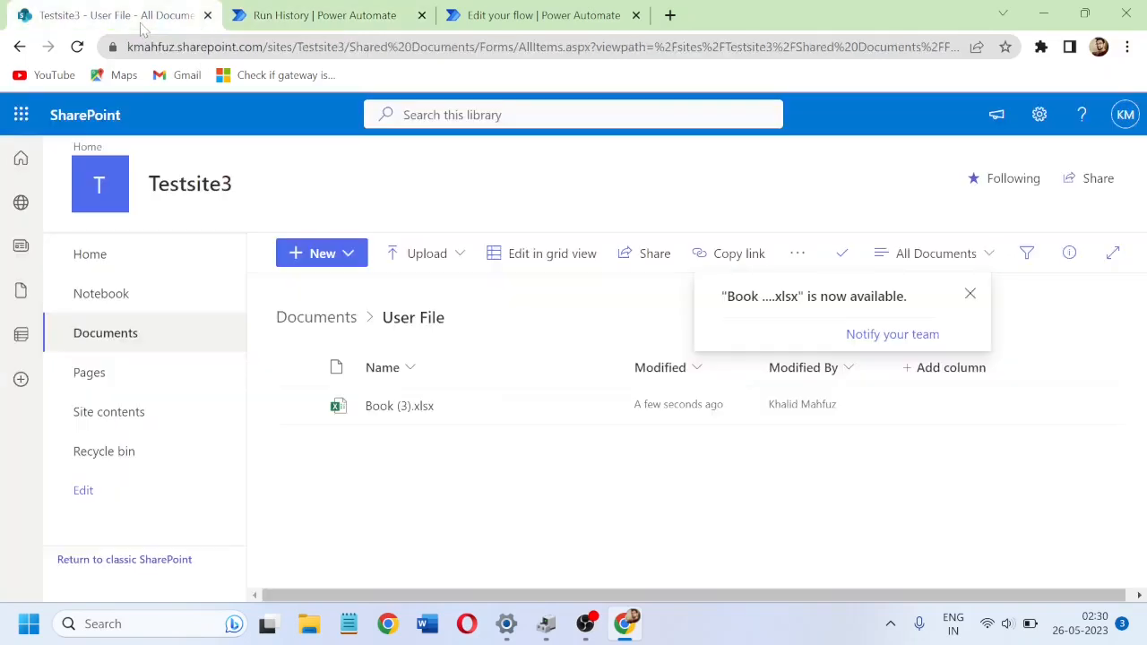
click(409, 408)
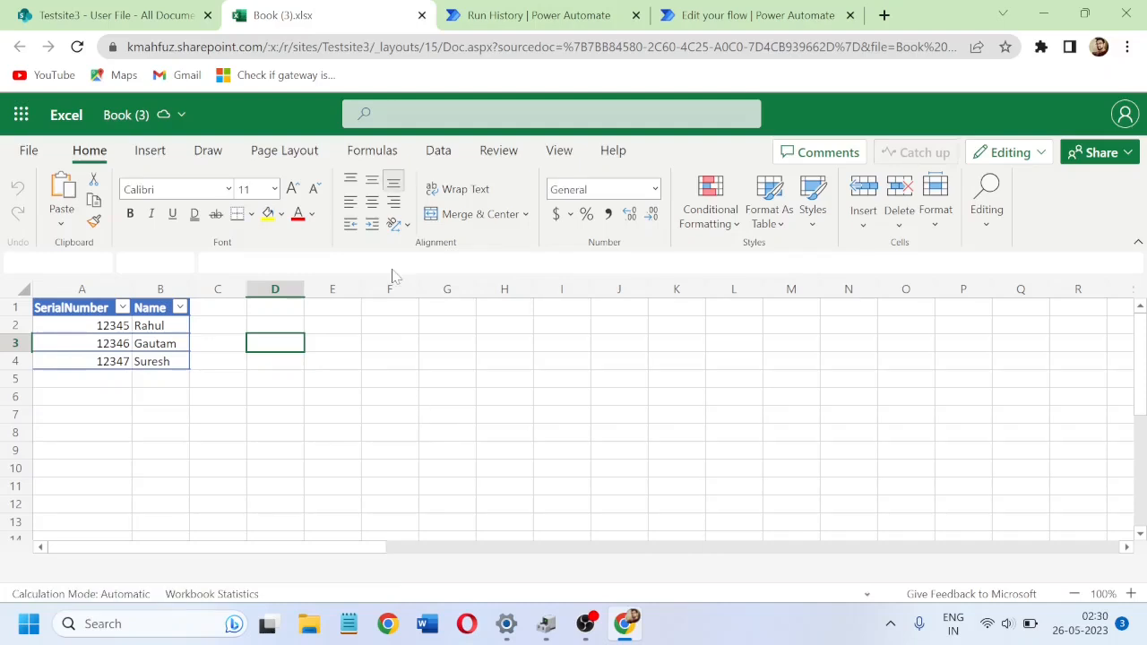
click(64, 308)
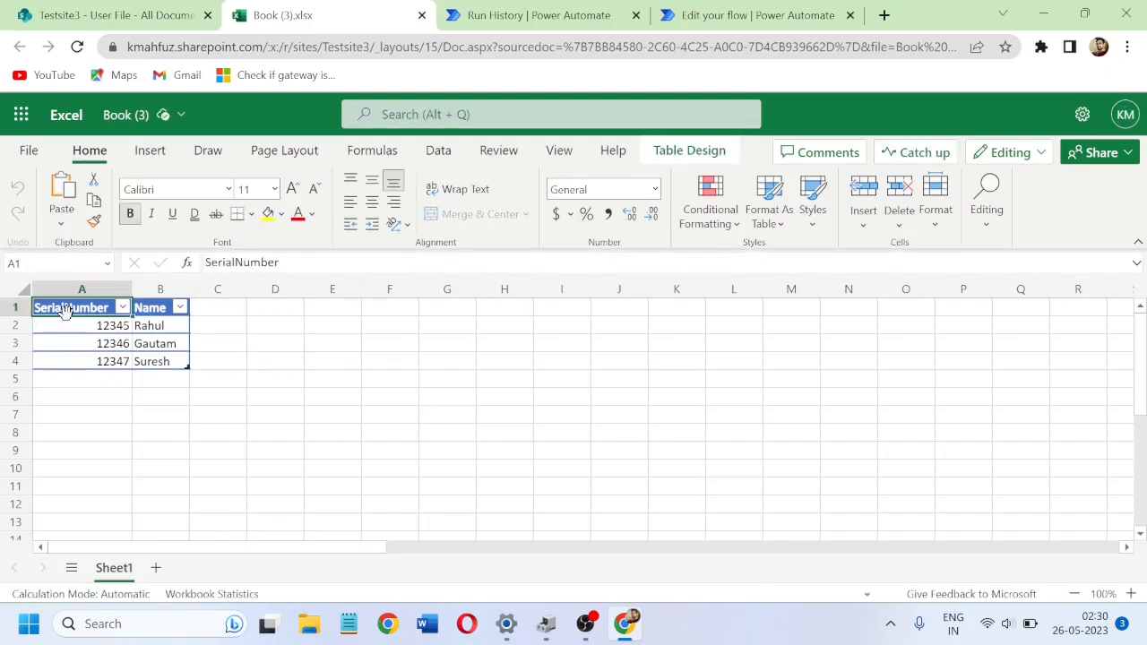
click(684, 154)
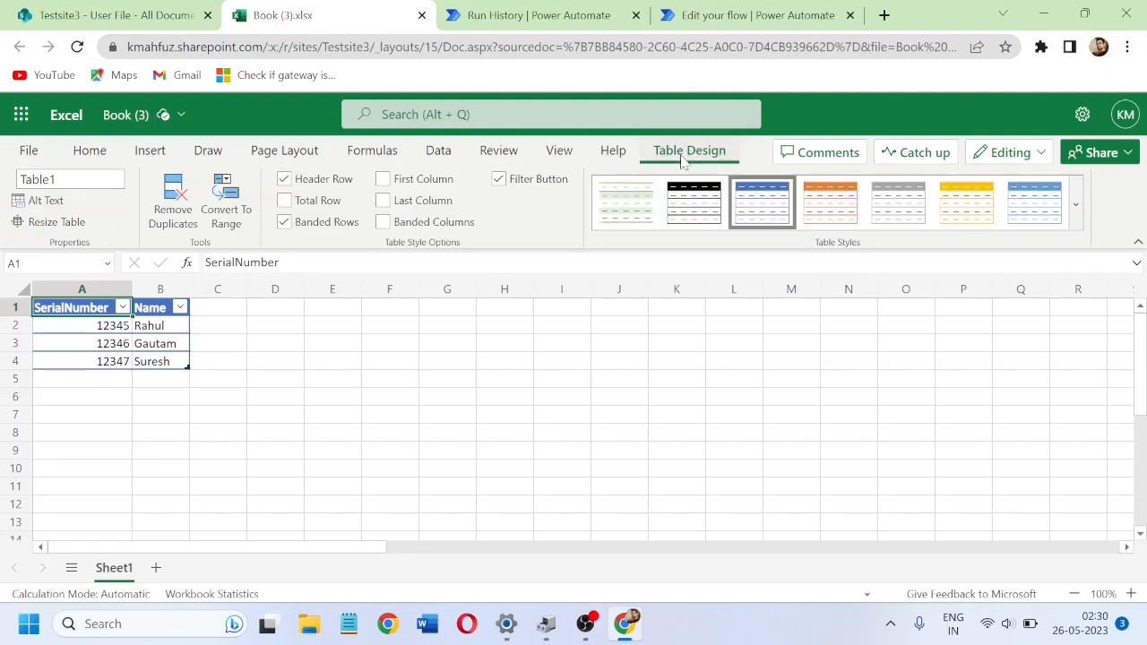
Step: Return to the Power Automate run and examine the inputs of the "List rows present in a table - user's file" action
click(533, 16)
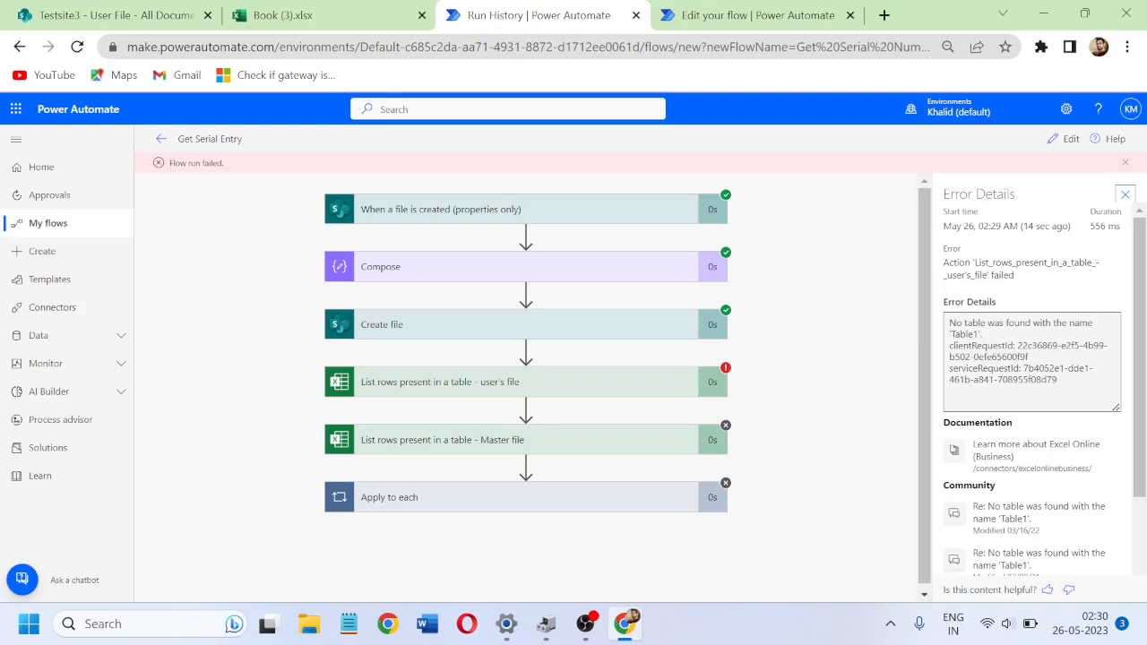
click(589, 385)
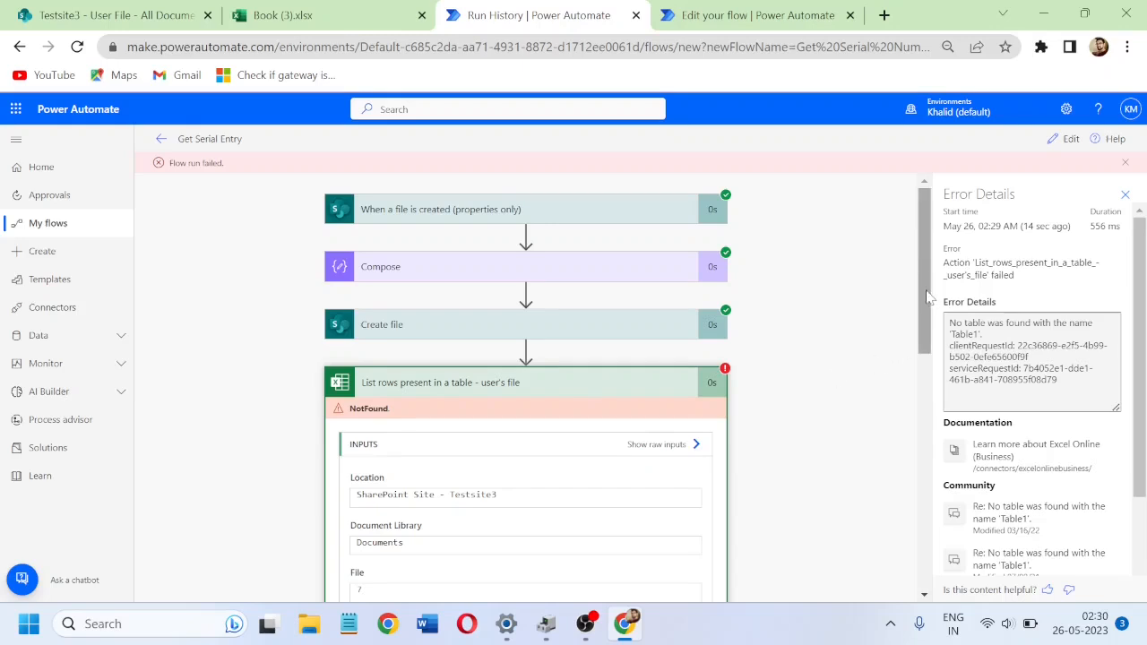
scroll(927, 350, down, 2)
drag(927, 347, 928, 356)
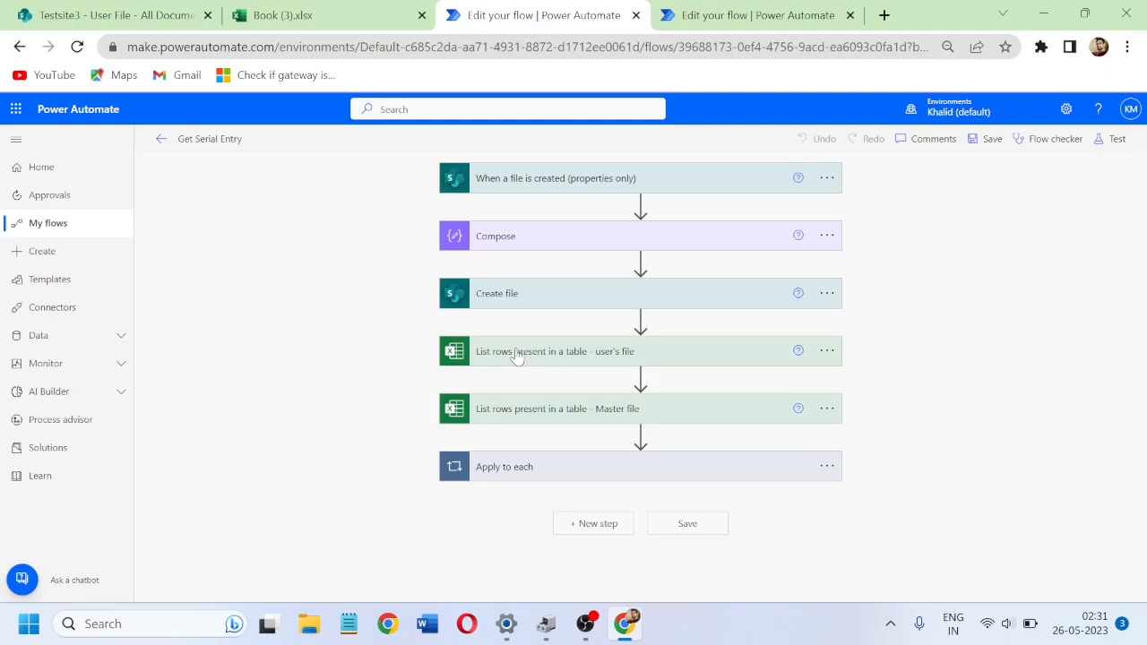
Step: In the user's file list rows action, replace the File value with Path from Create file and save the flow
click(517, 354)
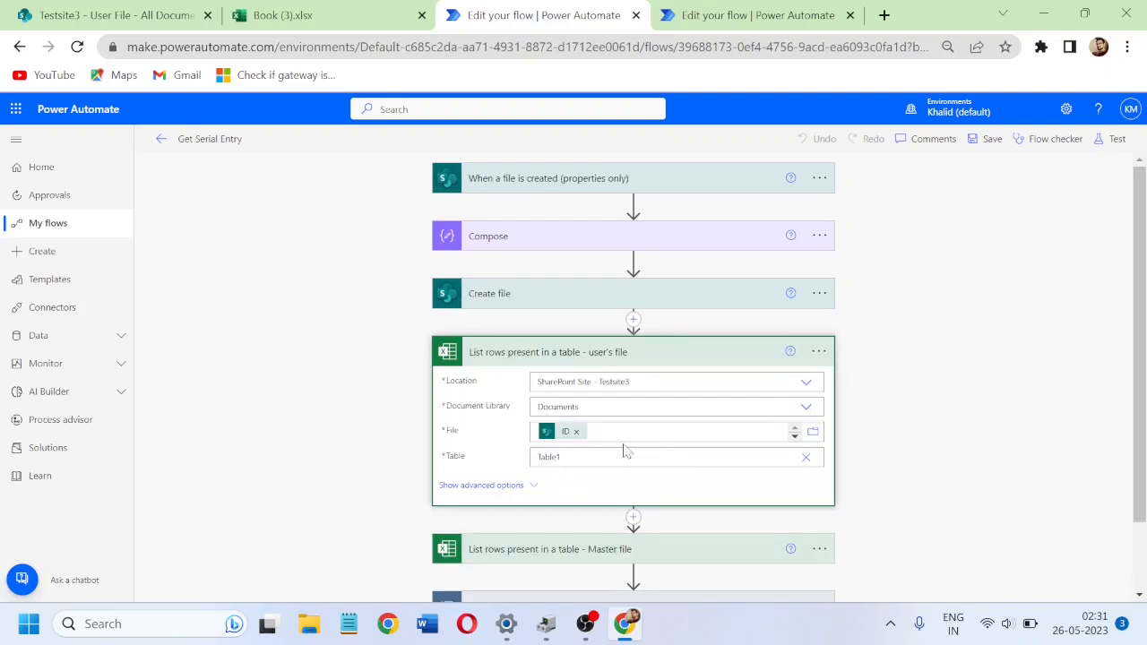
click(576, 432)
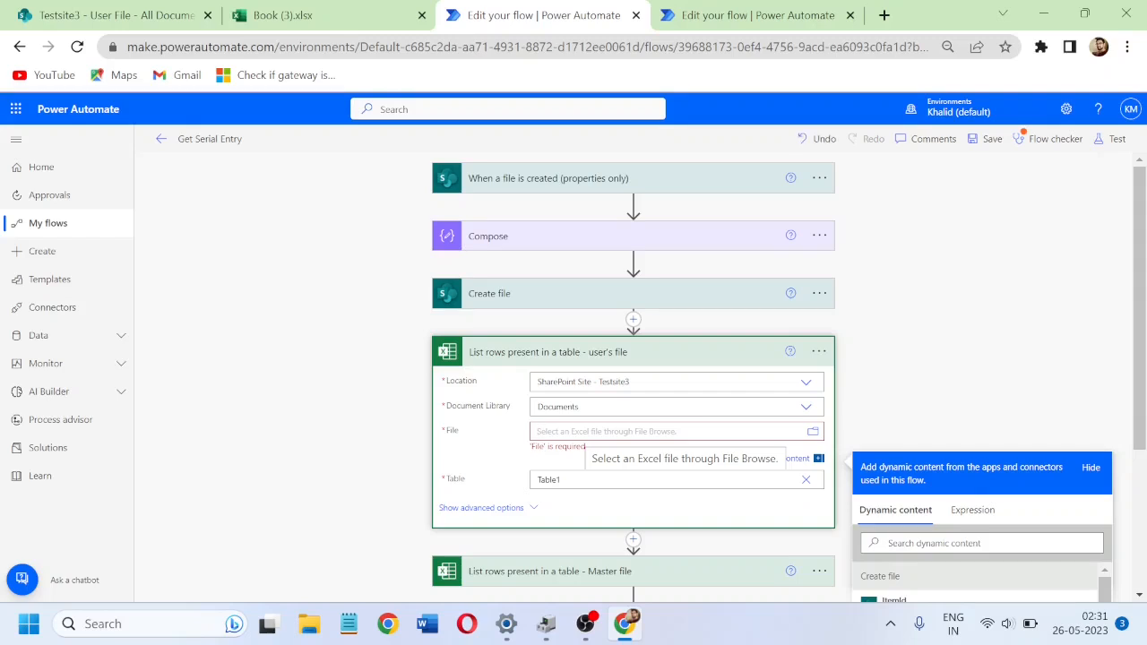
scroll(1116, 460, down, 2)
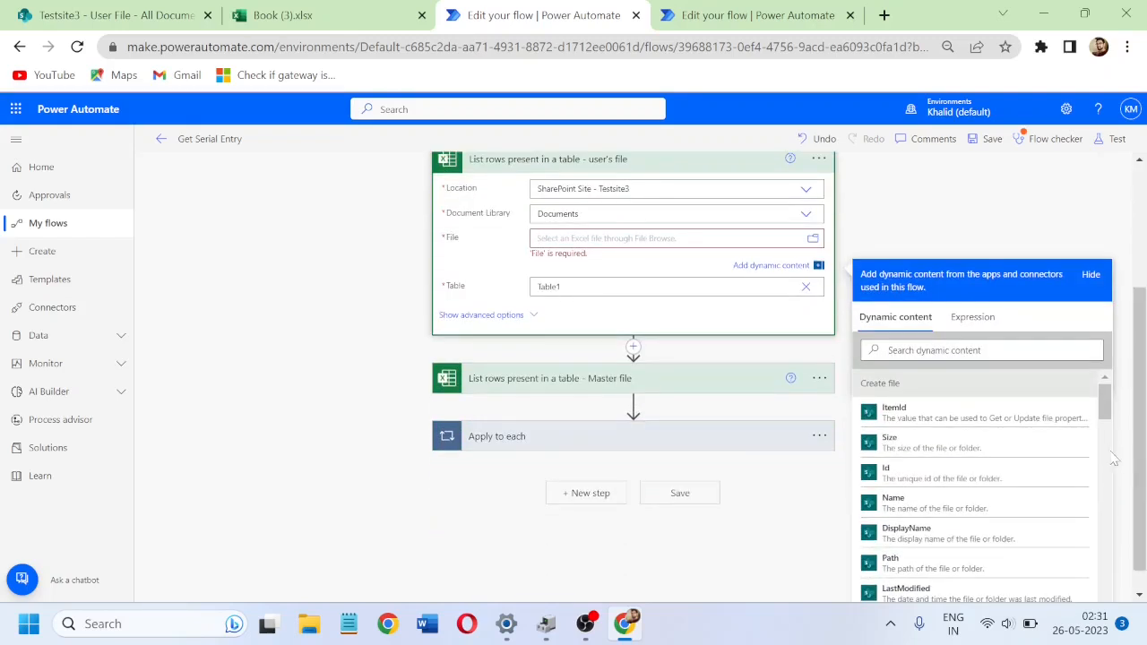
mouse_move(1106, 397)
mouse_down()
mouse_move(1113, 431)
mouse_move(1113, 417)
mouse_up()
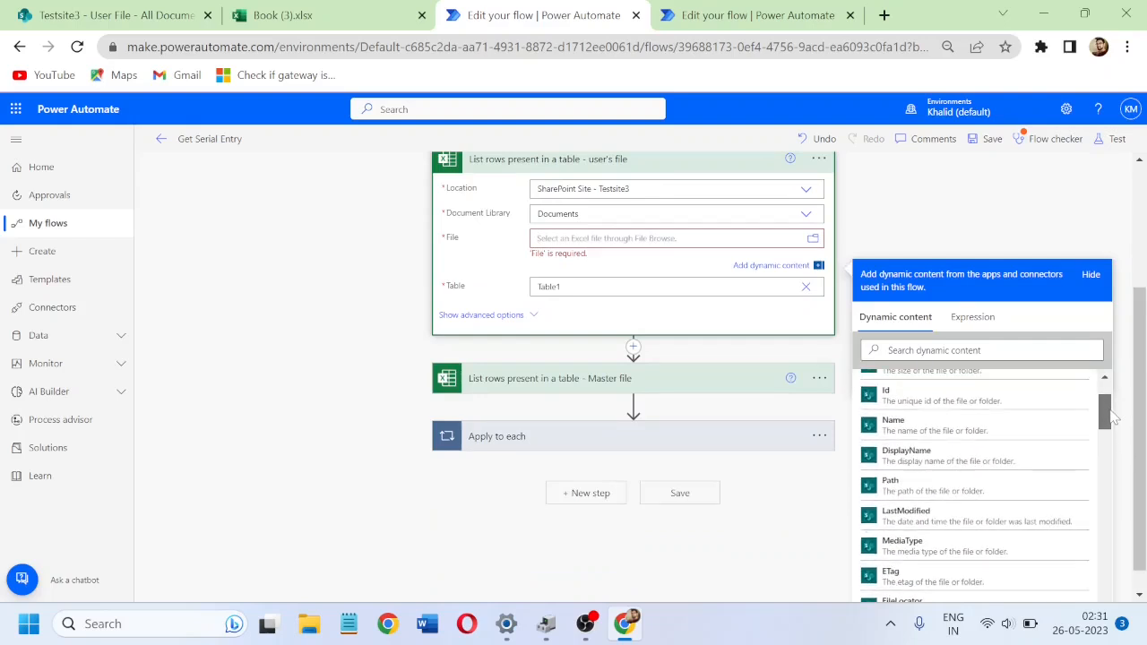
click(929, 485)
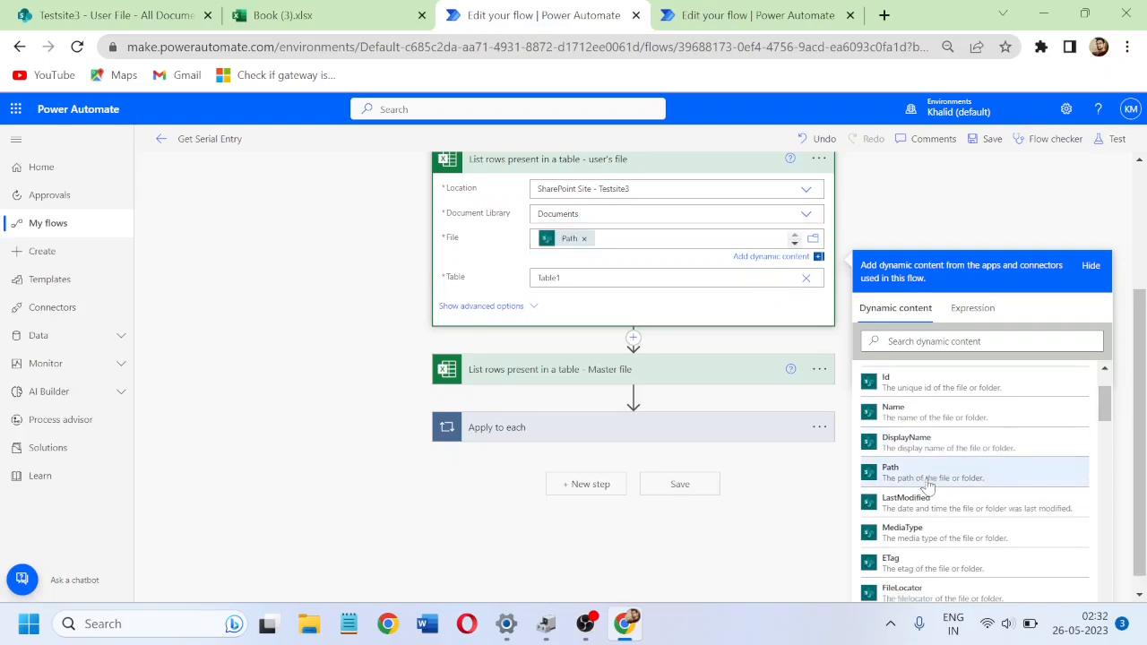
click(911, 213)
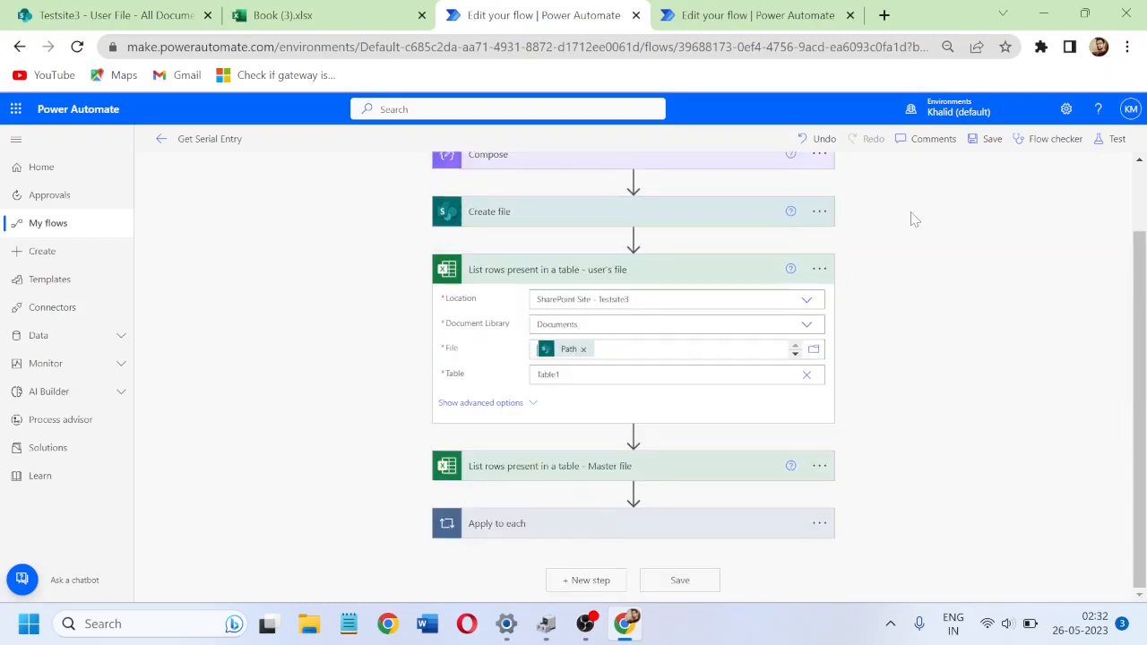
click(992, 141)
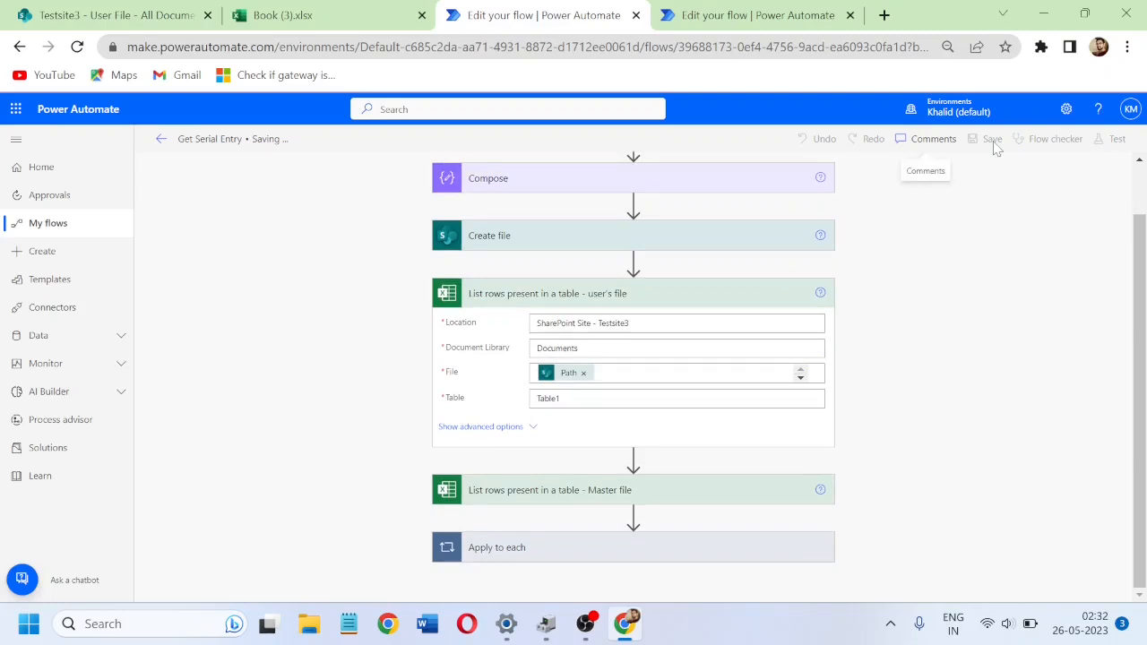
Step: Replace the File value in the user's file list rows action with the trigger's Full Path and save the flow
mouse_move(566, 378)
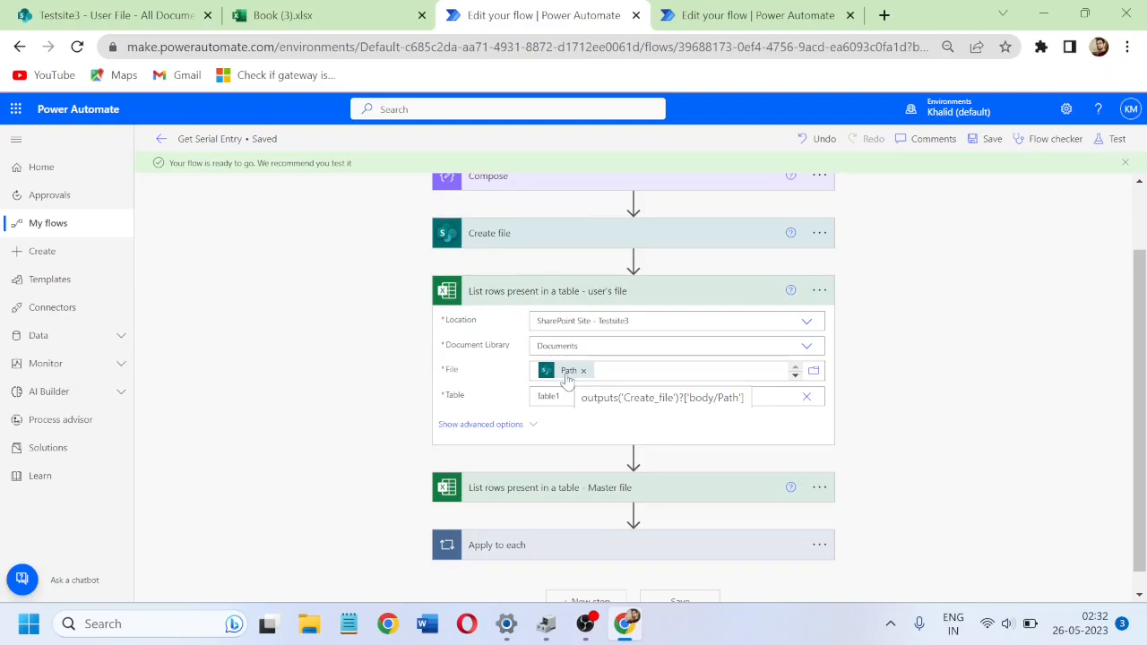
click(583, 370)
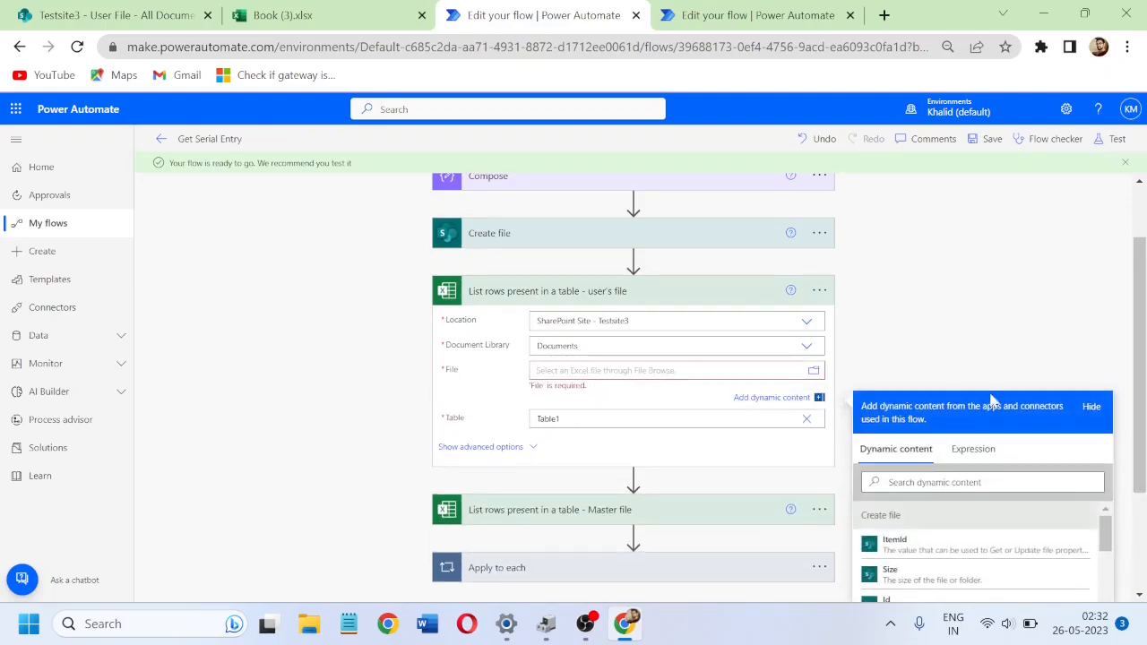
scroll(1140, 358, down, 2)
drag(1104, 386, 1109, 560)
click(968, 552)
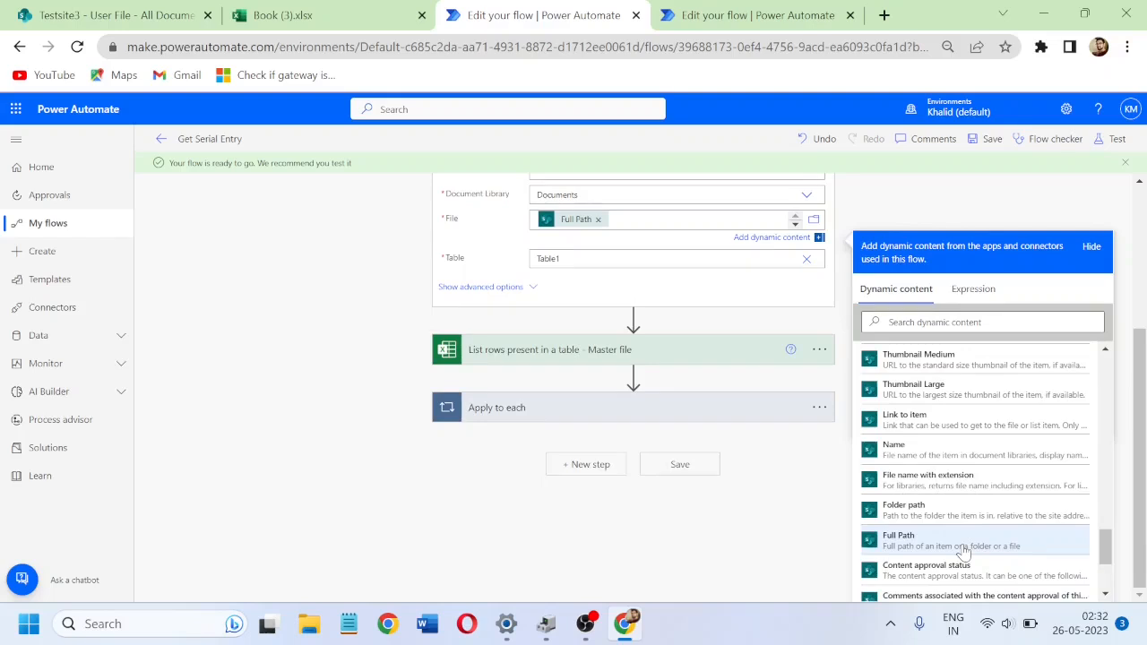
click(986, 144)
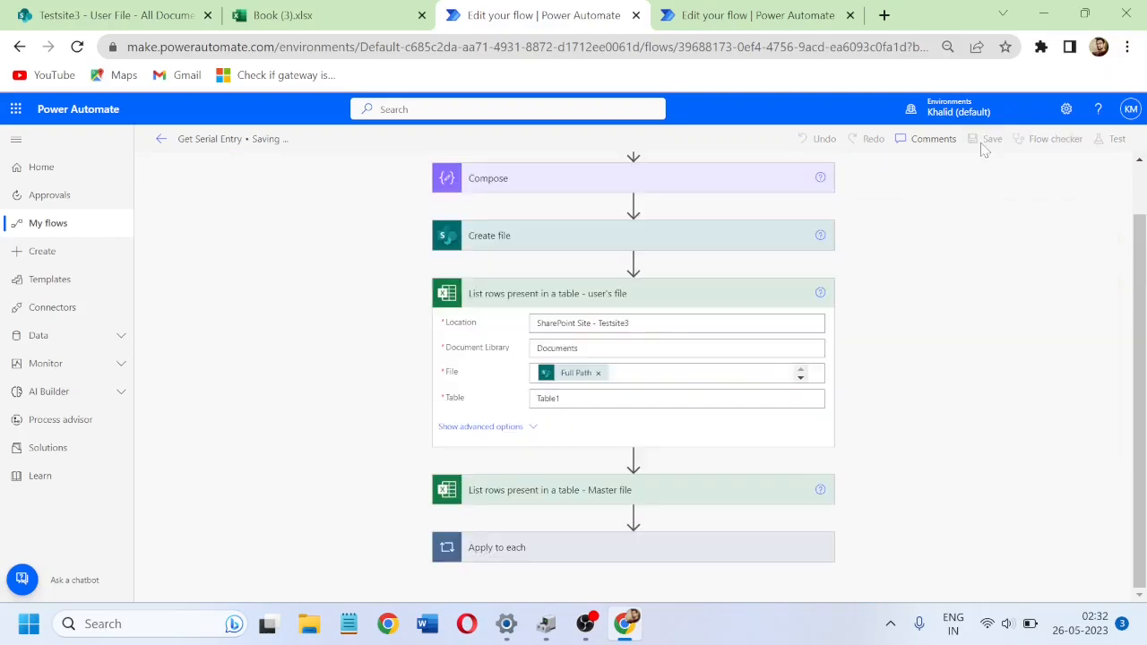
Step: Collapse the user's file action and review the settings of the "List rows present in a table - Master file" action
click(663, 295)
click(530, 412)
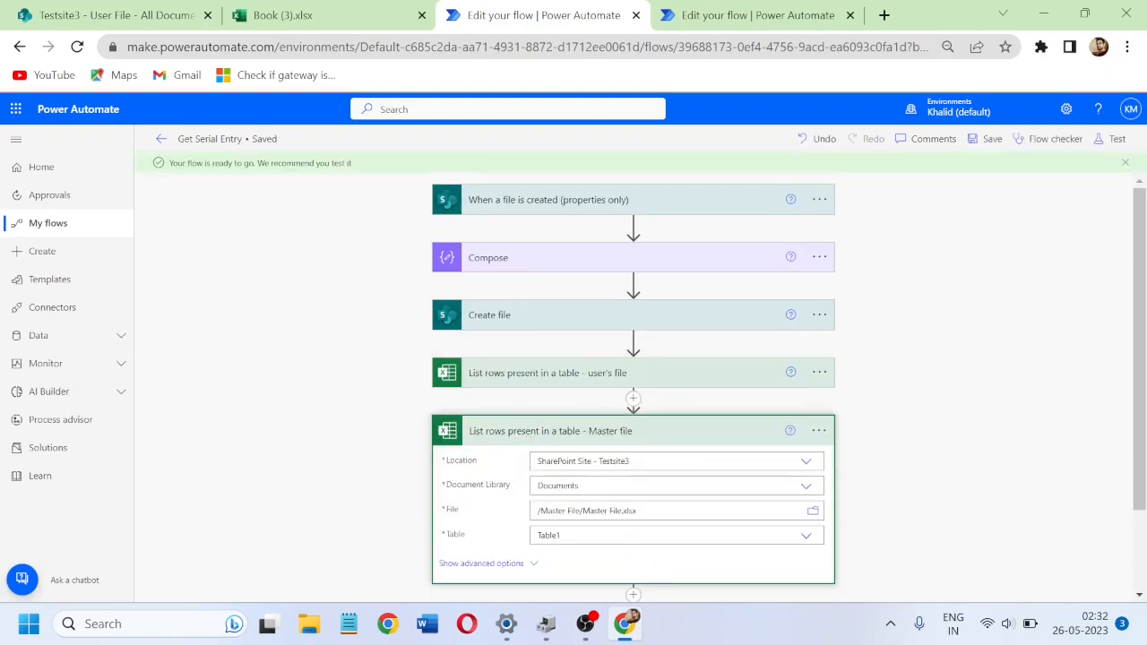
click(681, 434)
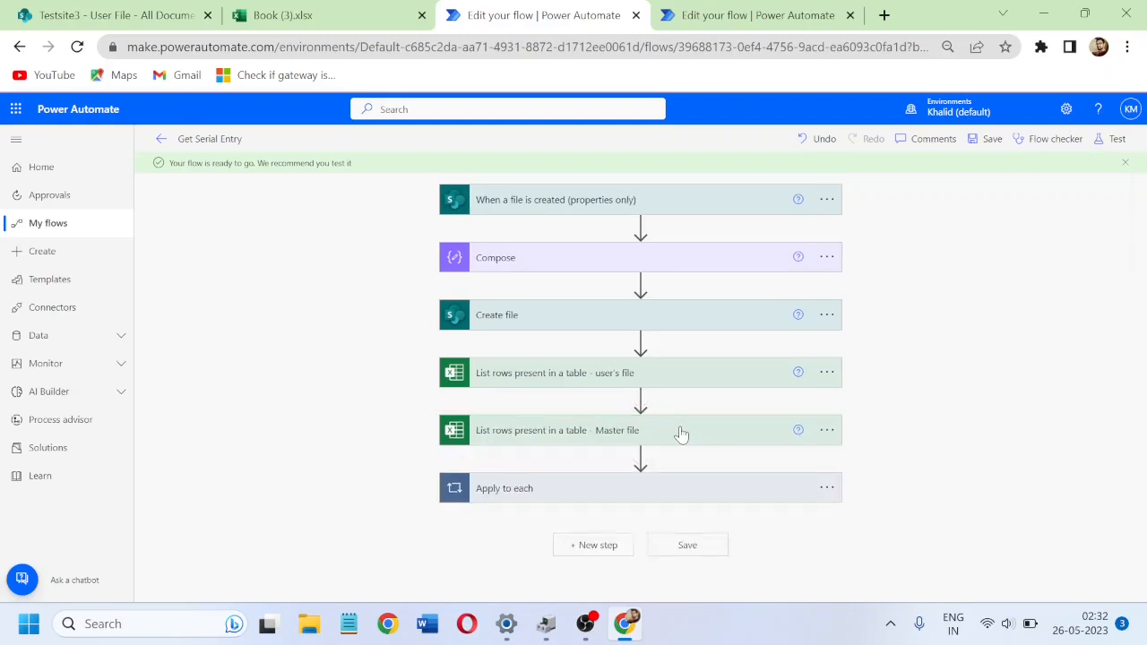
Step: Test the flow automatically with the recently used trigger, reusing the data of the failed run
click(1114, 140)
click(936, 208)
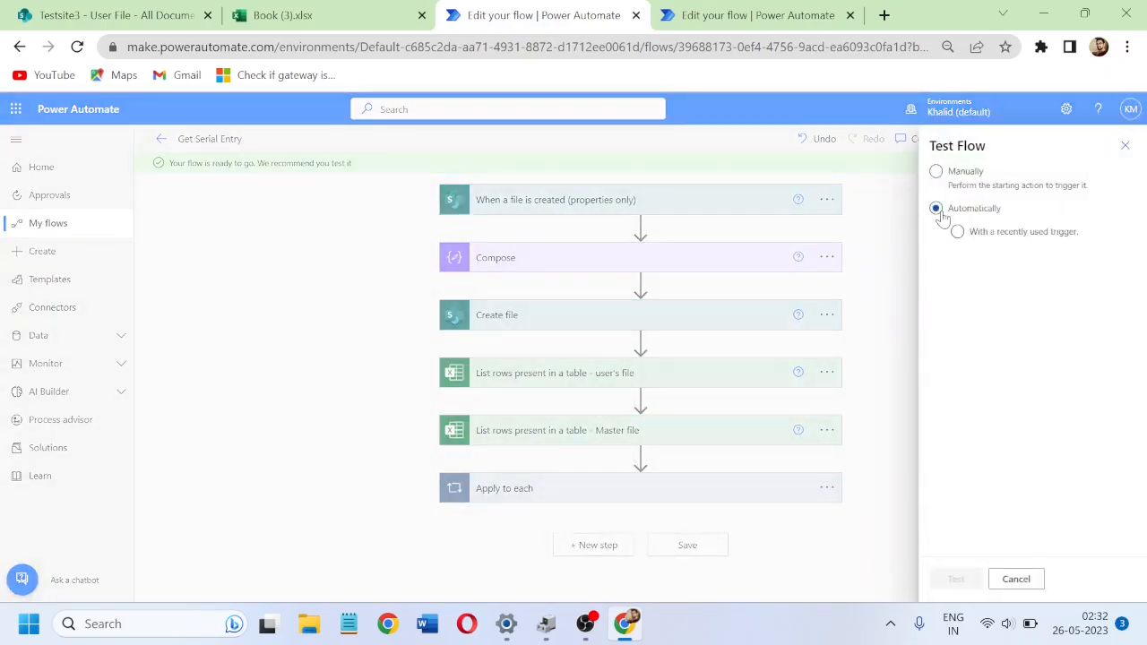
click(957, 232)
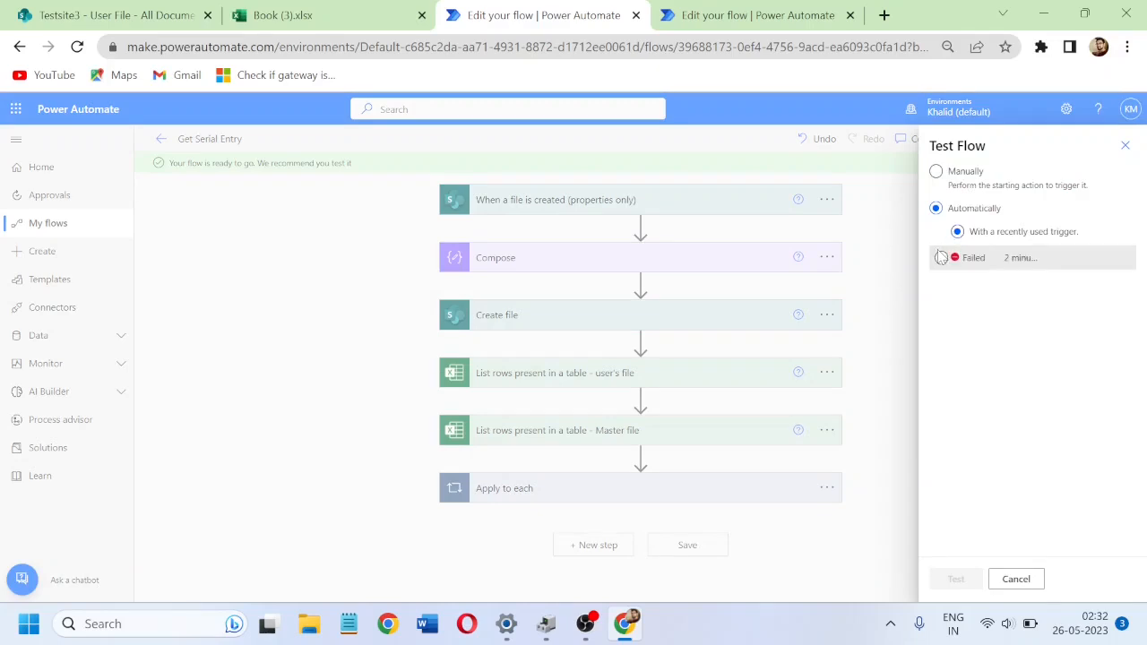
click(941, 258)
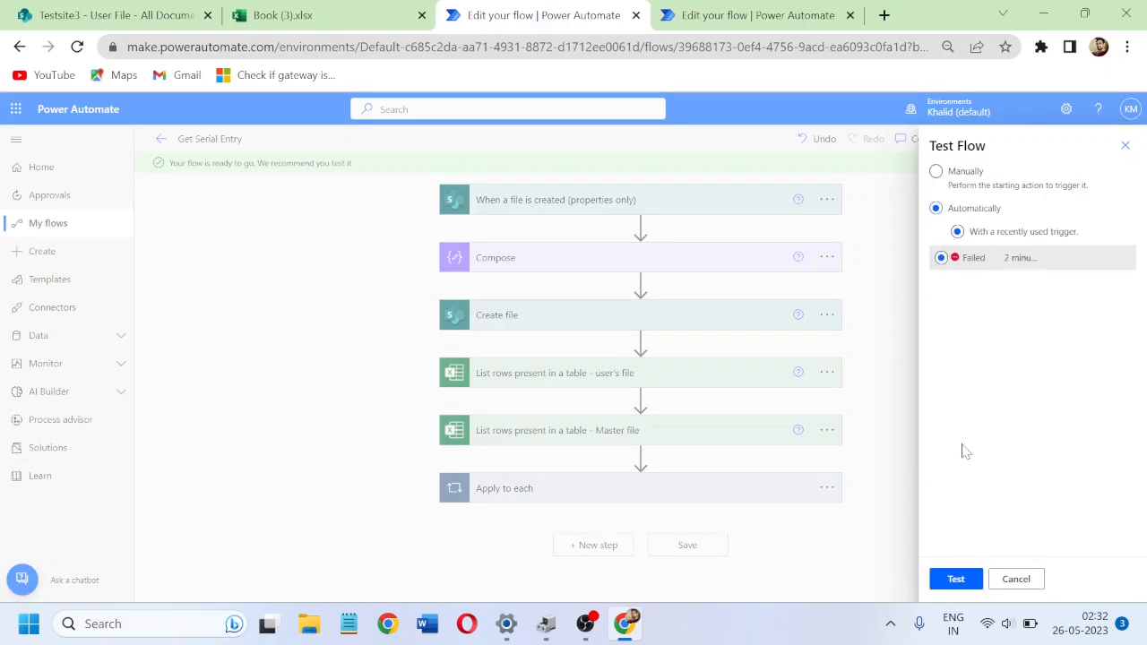
click(956, 580)
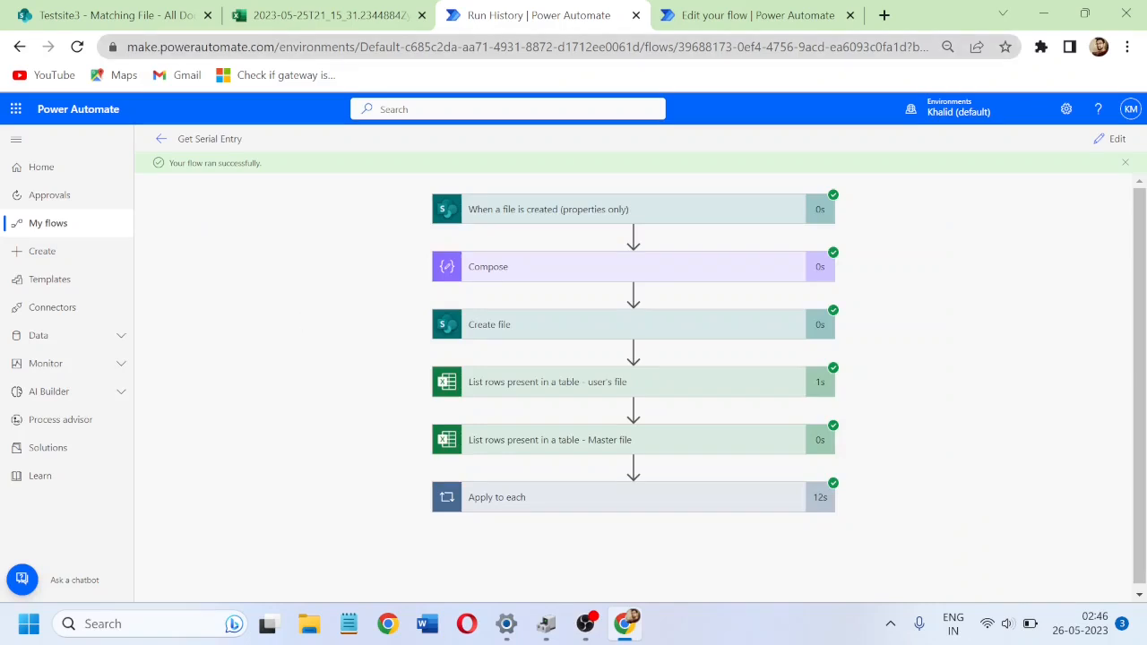
Step: Review the rows in the generated Matching File workbook, and expand Apply to each and Apply to each 2 in the flow run
click(285, 22)
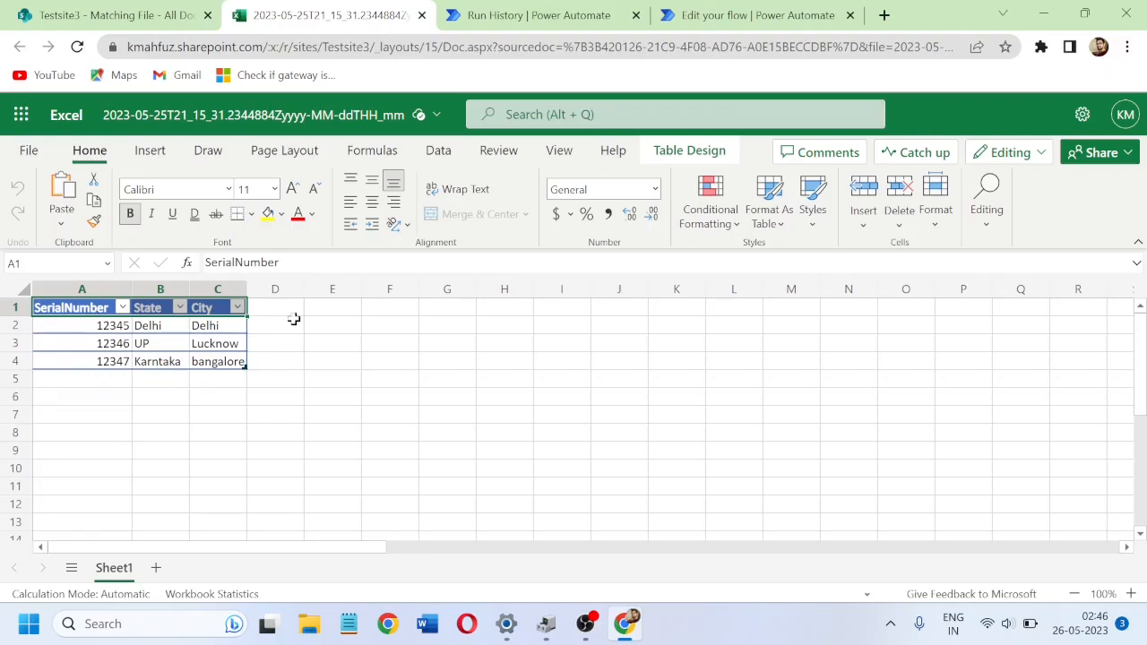
click(564, 18)
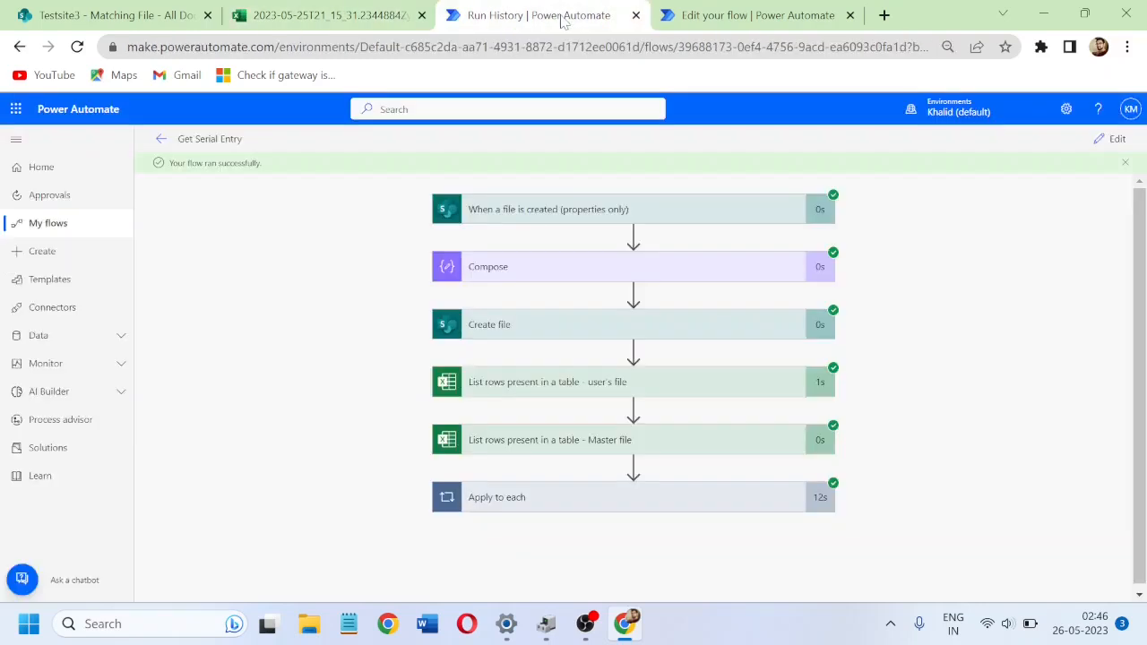
drag(1141, 377, 1141, 381)
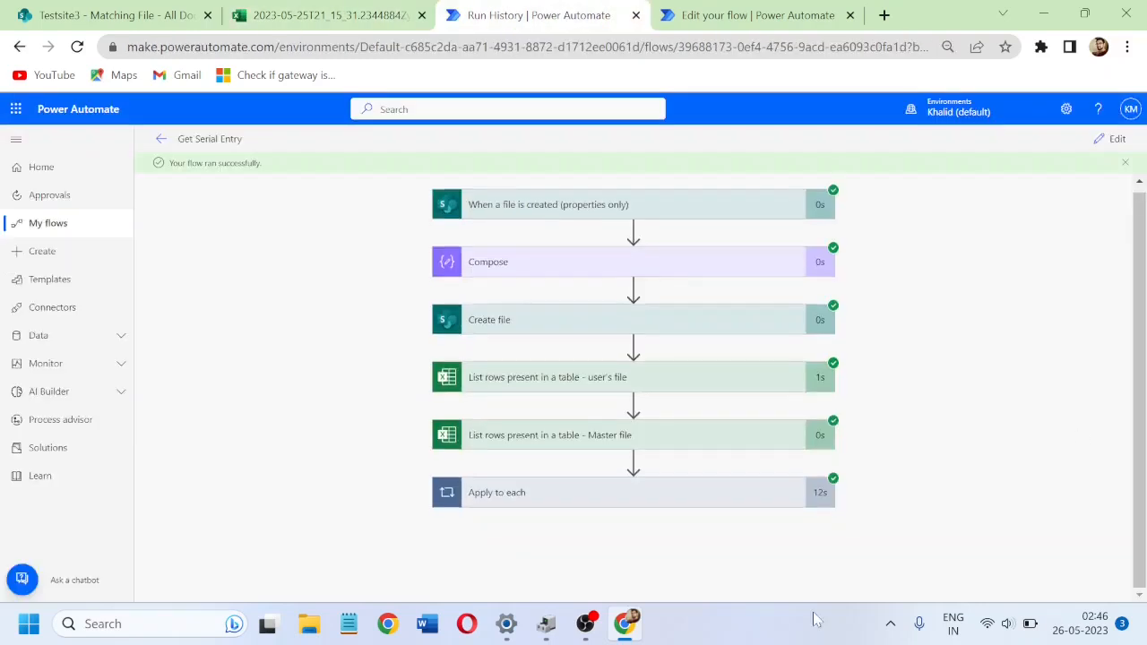
click(592, 499)
scroll(829, 500, down, 1)
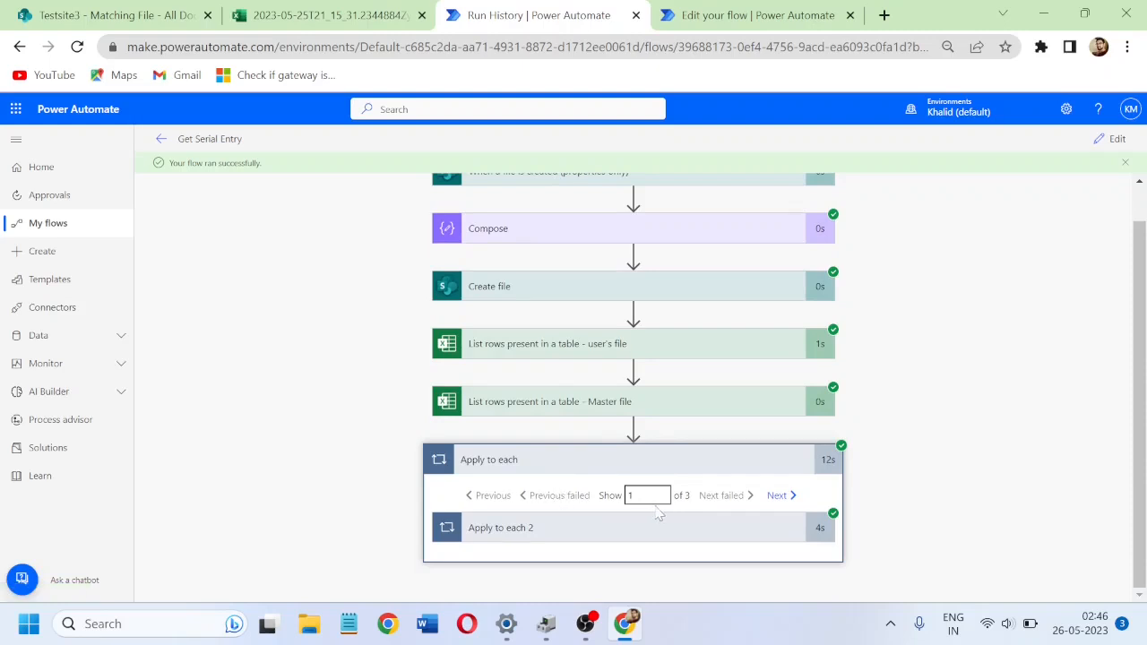
click(607, 535)
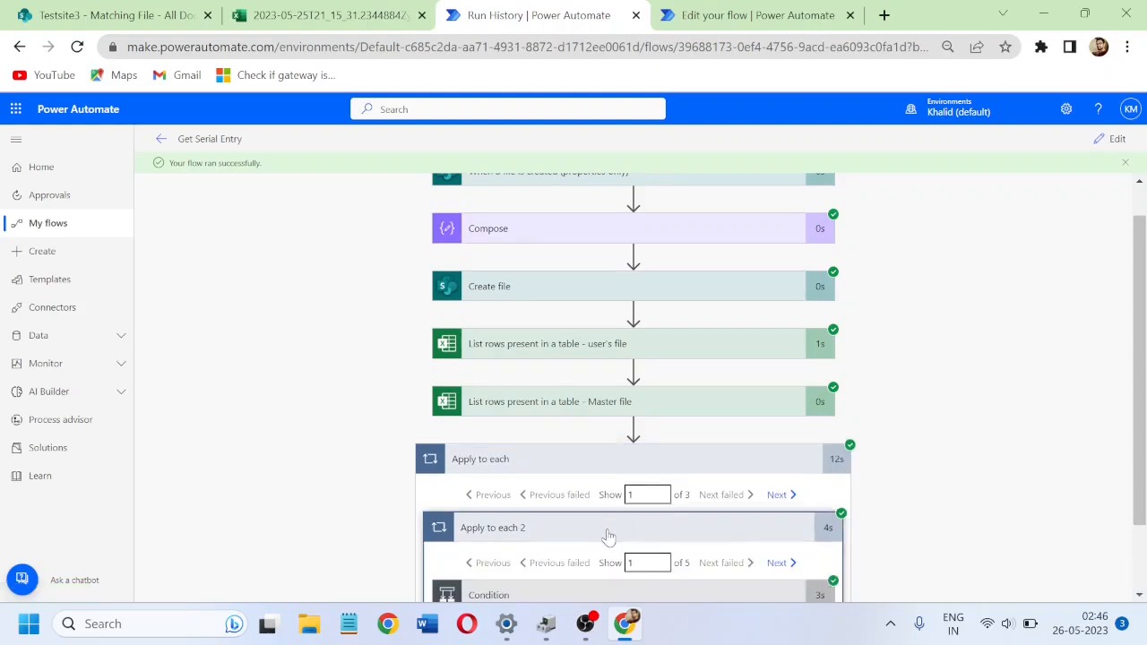
scroll(1065, 436, down, 1)
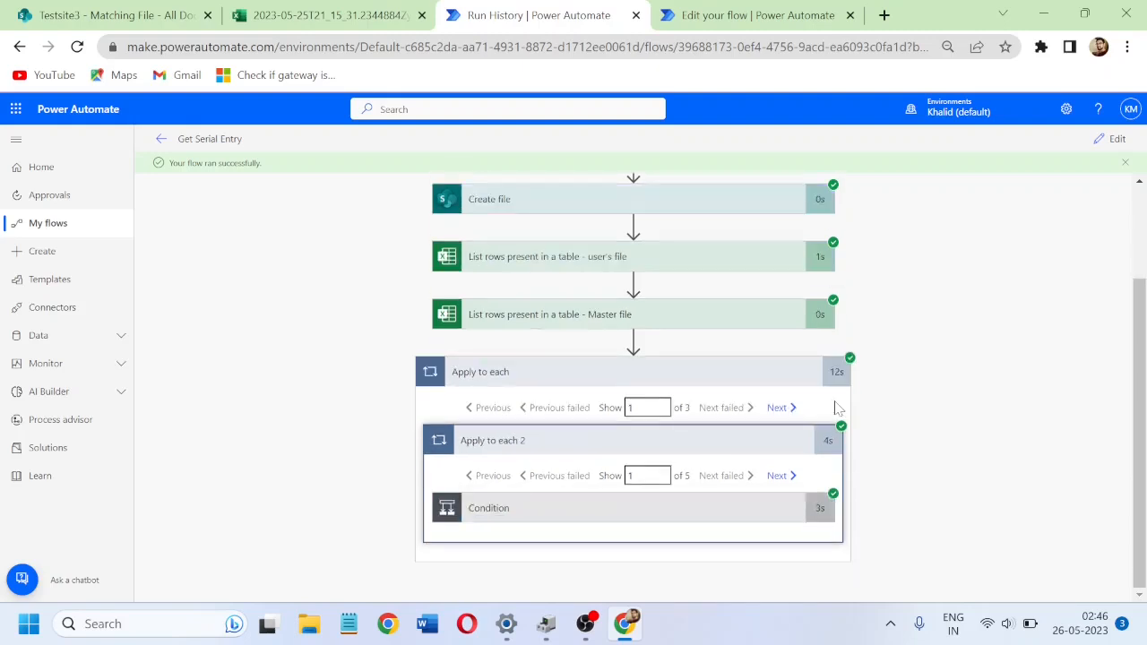
Step: Page through the Apply to each 2 iterations for the first Apply to each item and examine the Condition's expression result
click(776, 477)
click(777, 477)
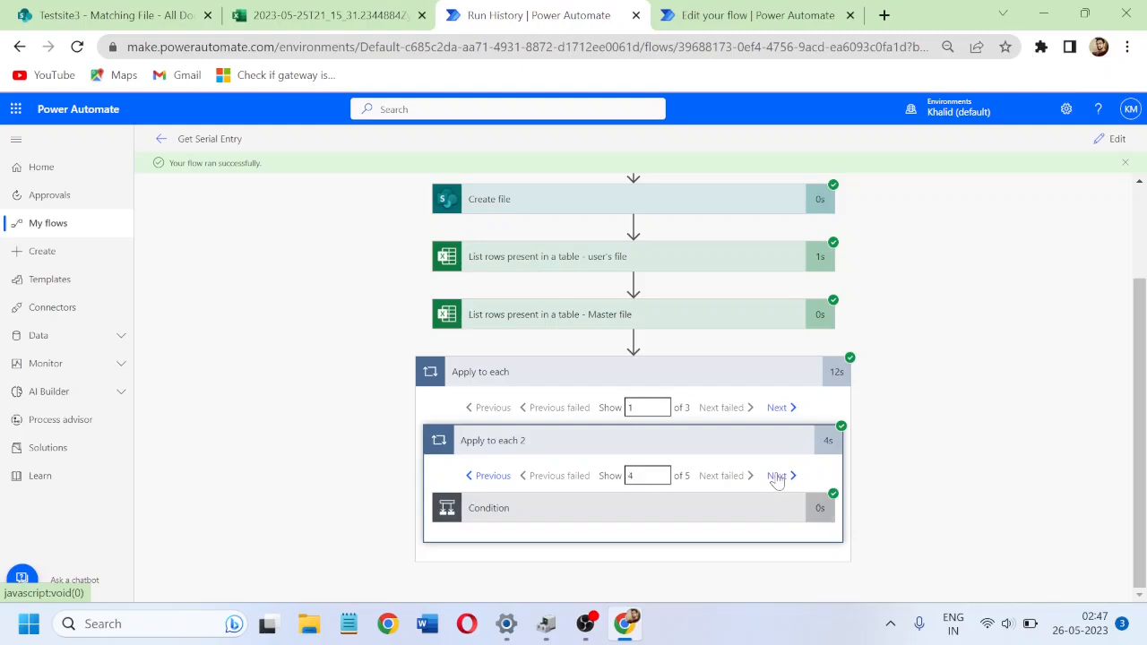
click(684, 508)
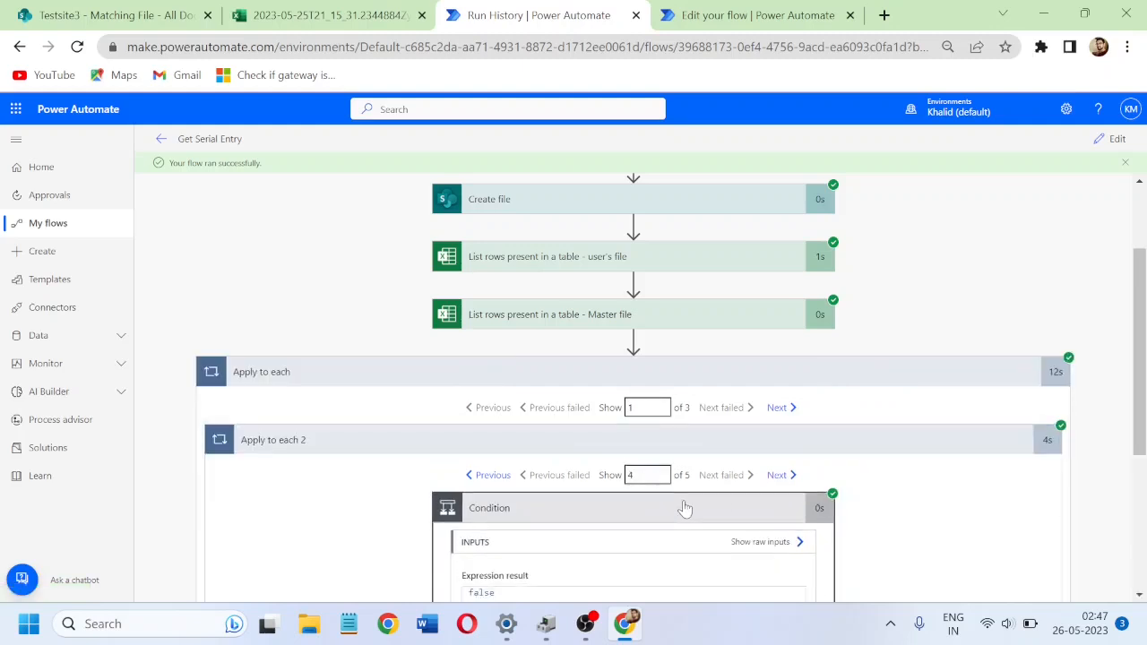
drag(1140, 340, 1140, 402)
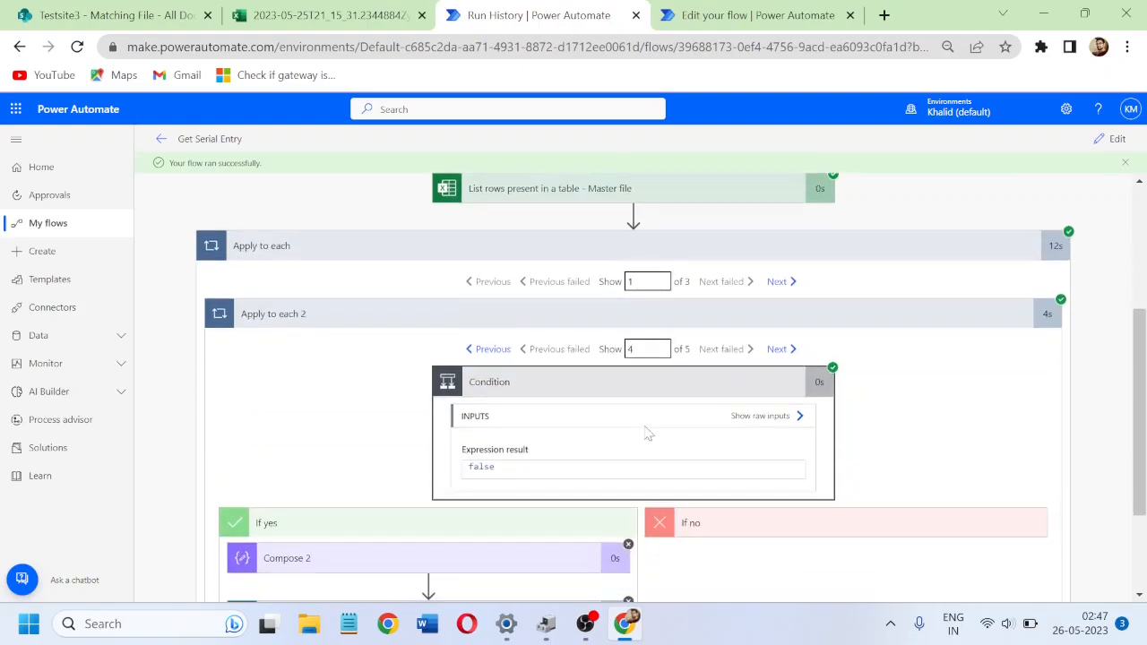
click(492, 349)
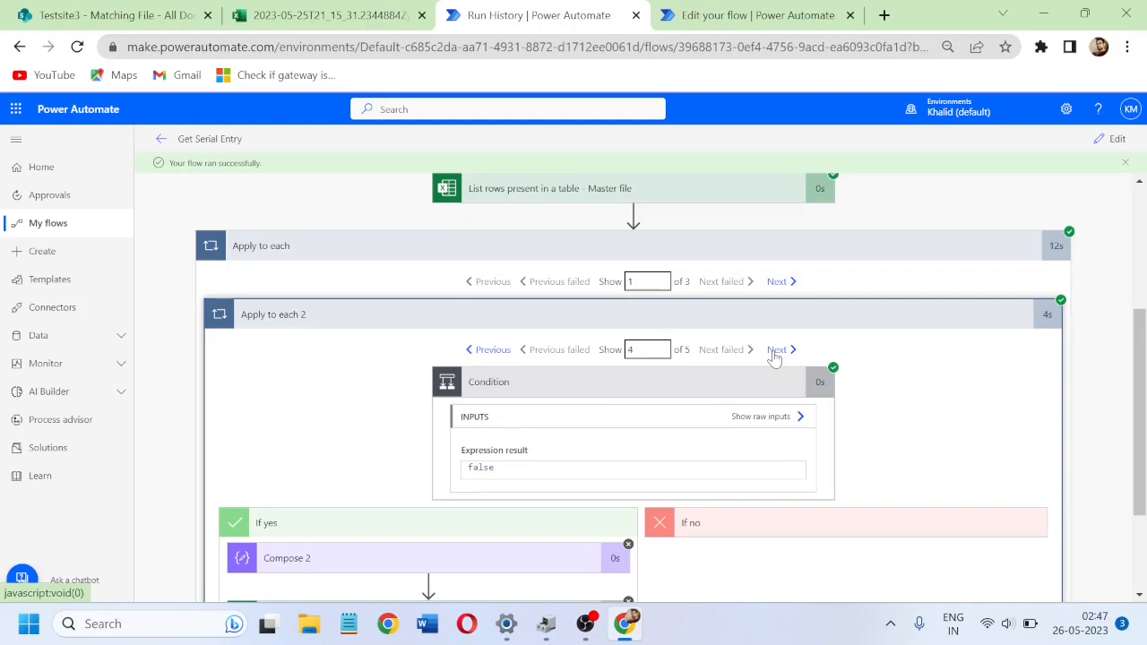
click(774, 354)
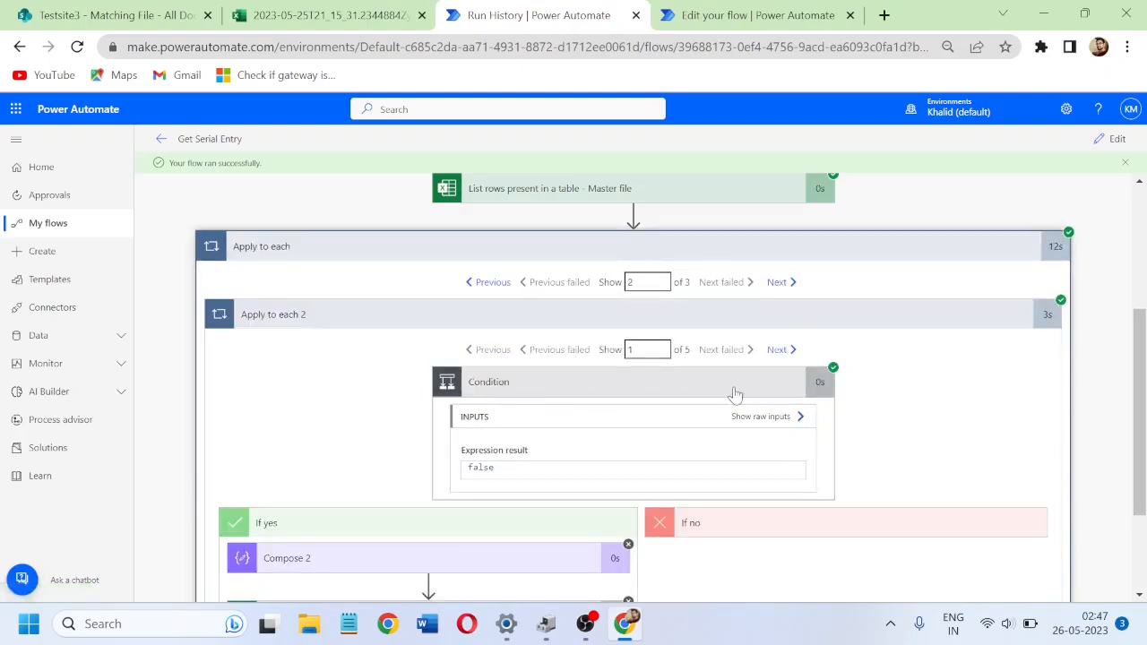
Step: Examine the Condition result in each Apply to each 2 iteration for the second Apply to each item, and collapse both loops
click(778, 350)
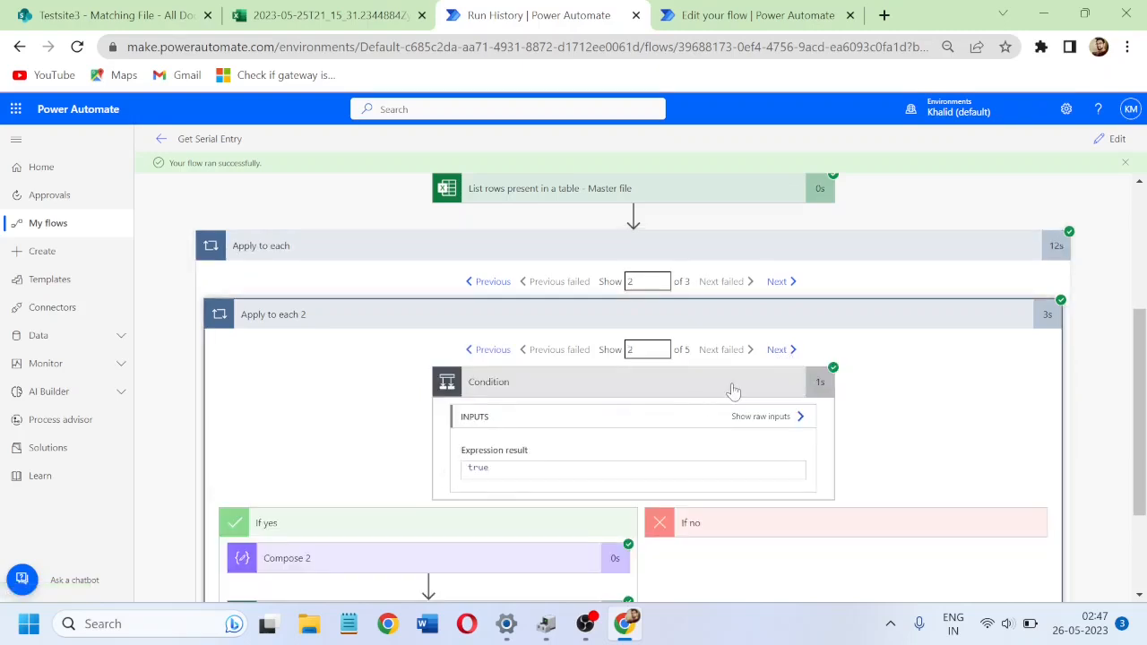
click(782, 357)
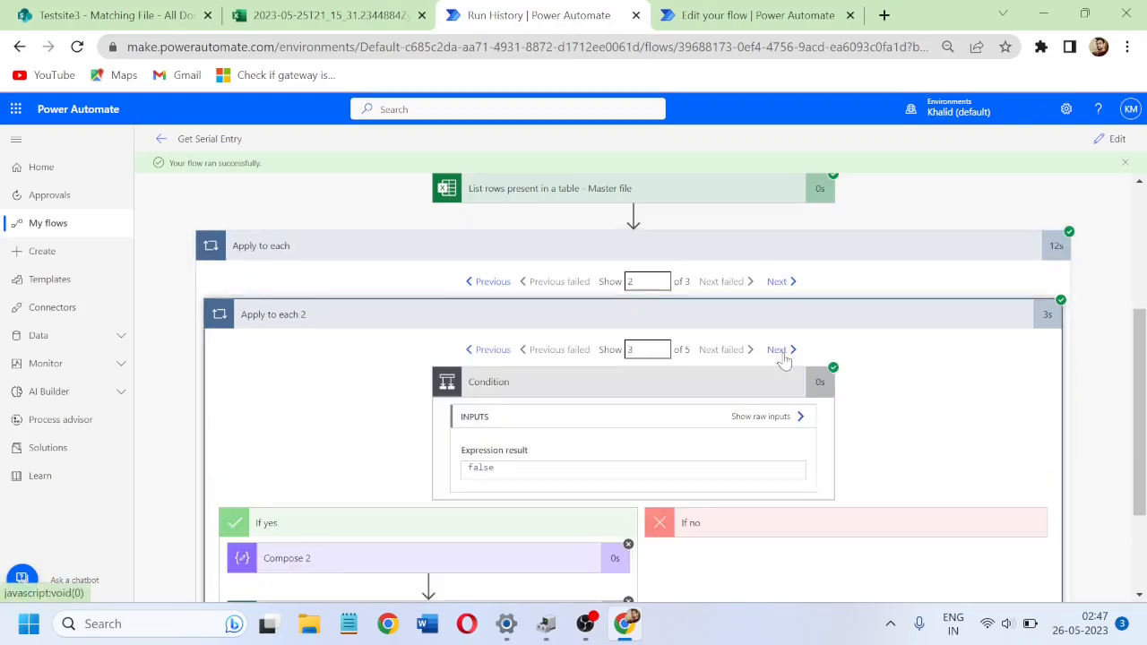
double_click(782, 357)
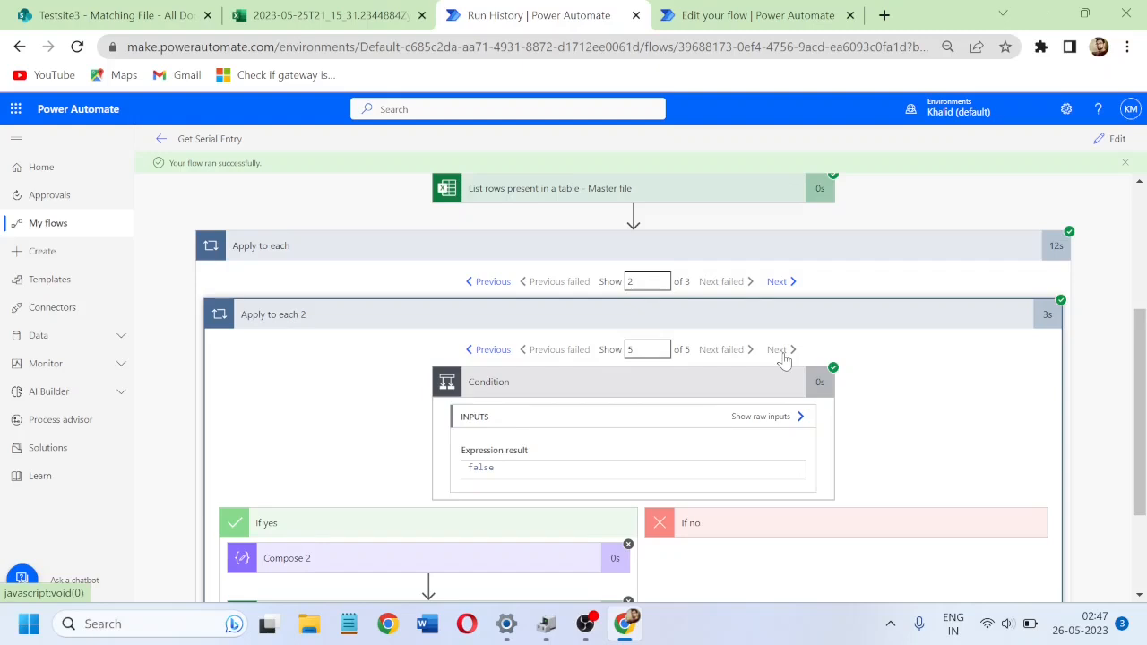
click(736, 315)
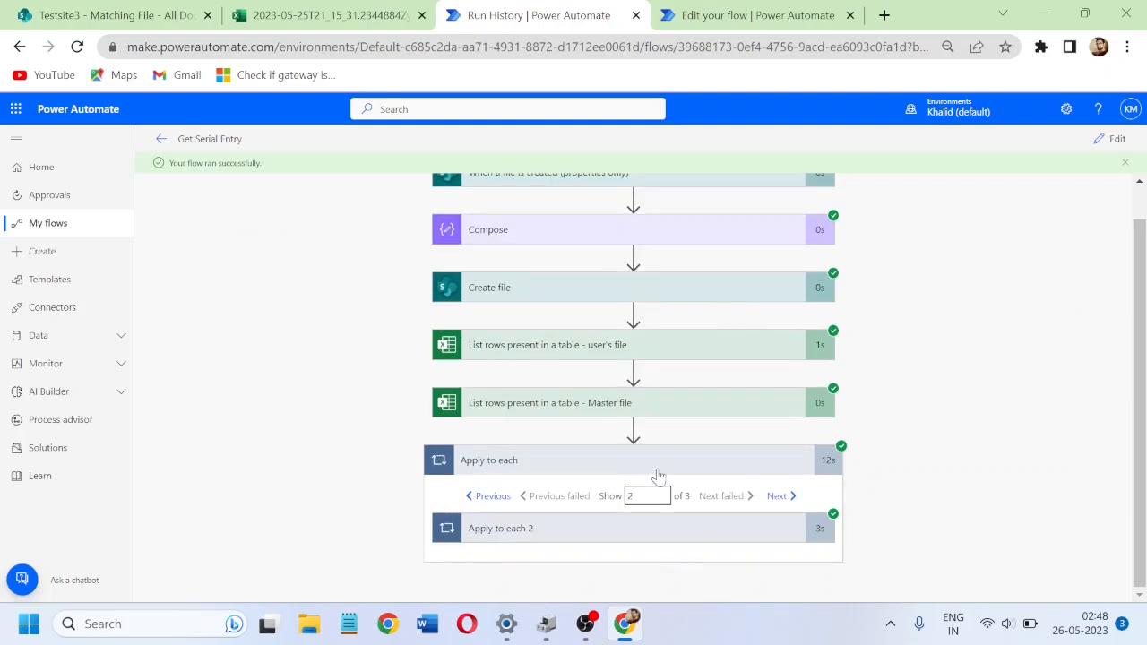
click(658, 475)
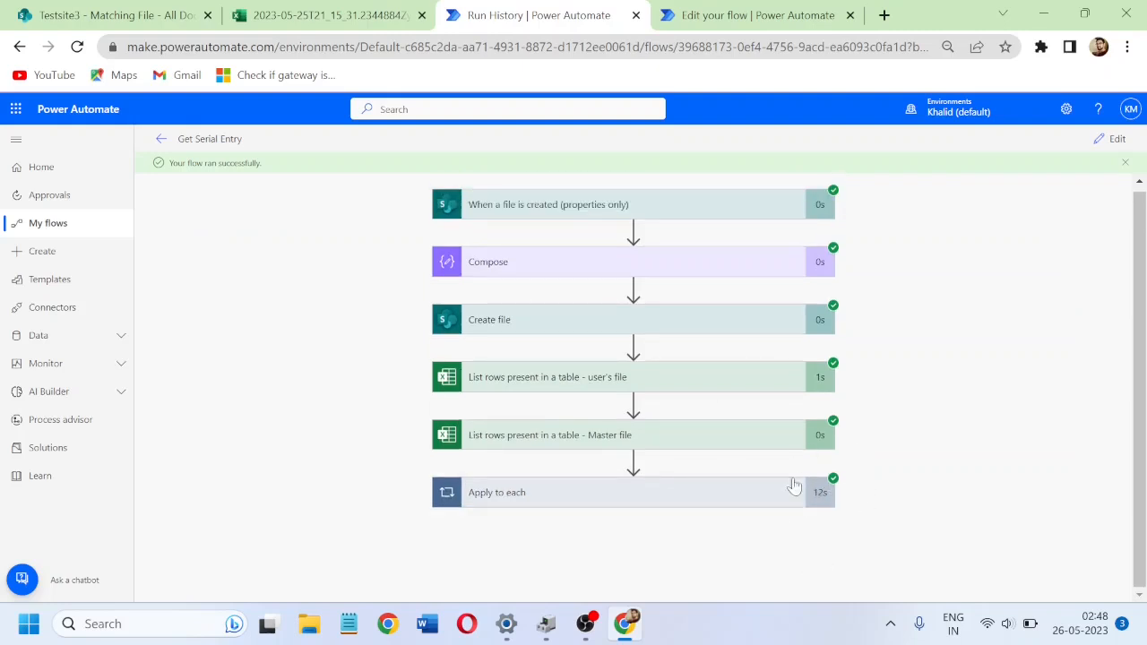
drag(1146, 419, 1146, 377)
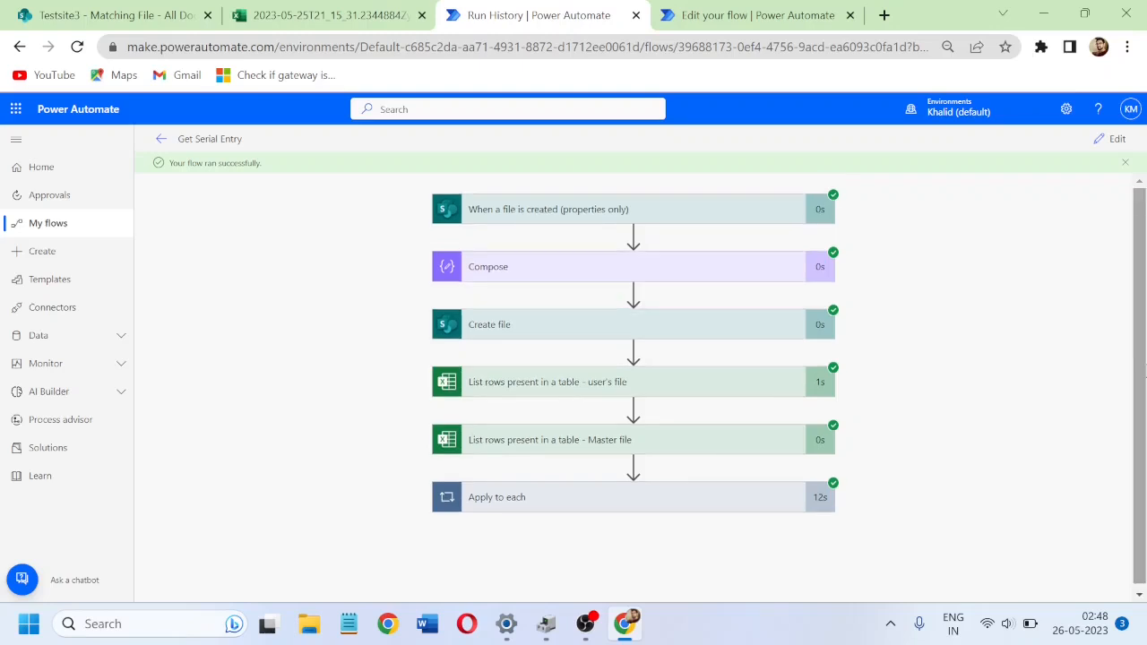
Step: Open the flow for editing and read through the concat expression in the Create file action's File Name
click(1111, 140)
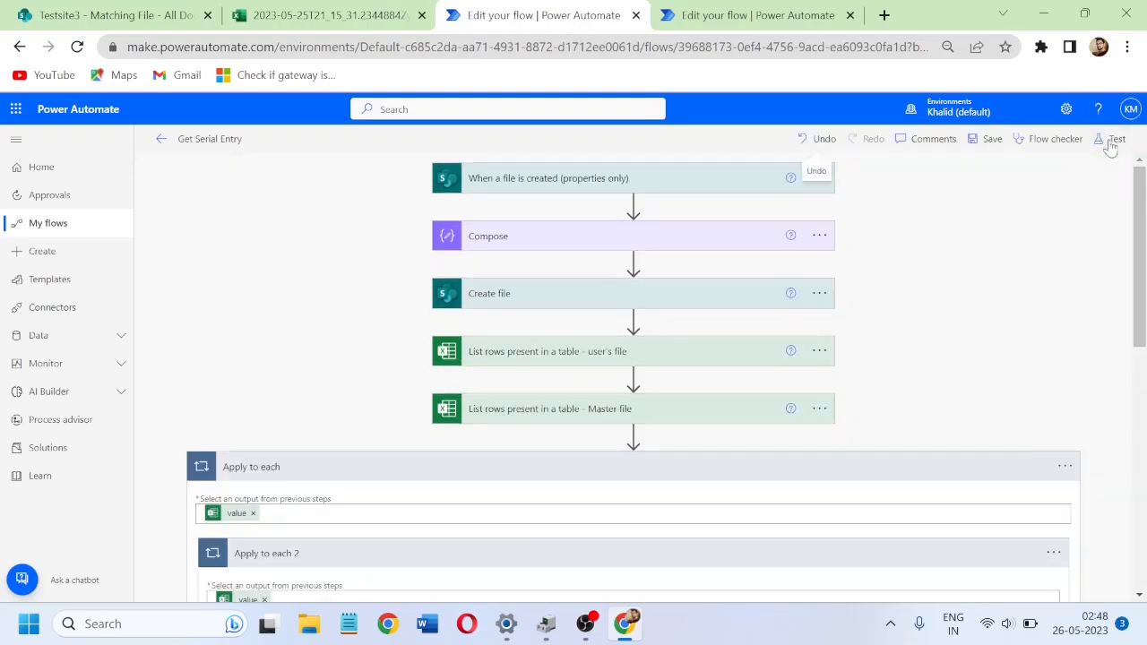
click(551, 302)
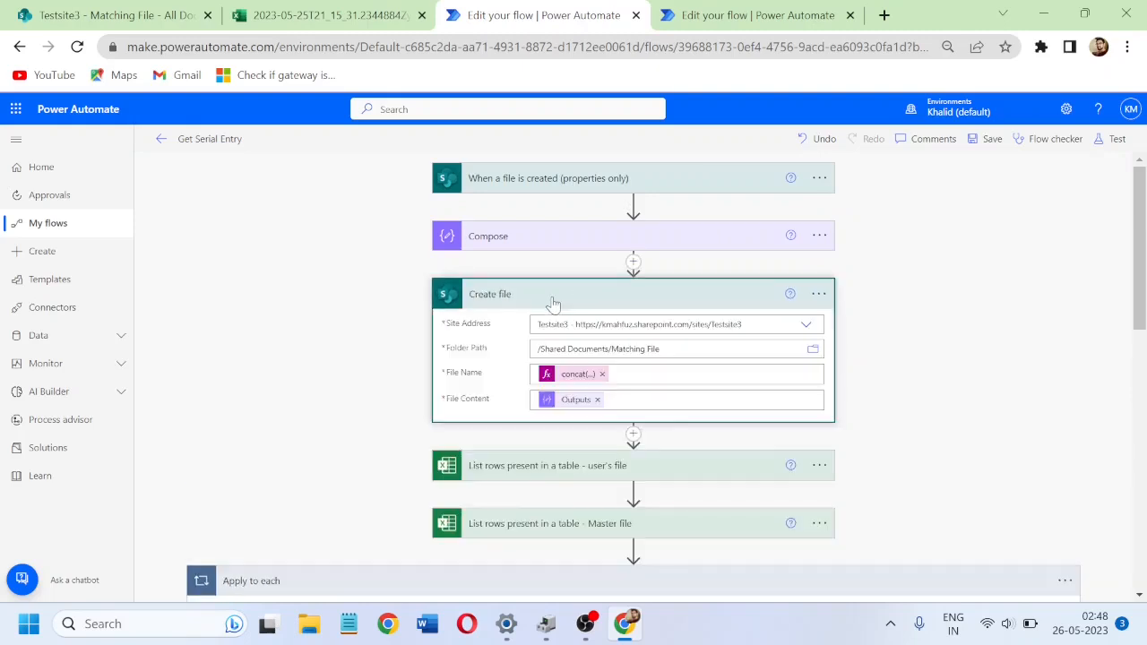
click(578, 375)
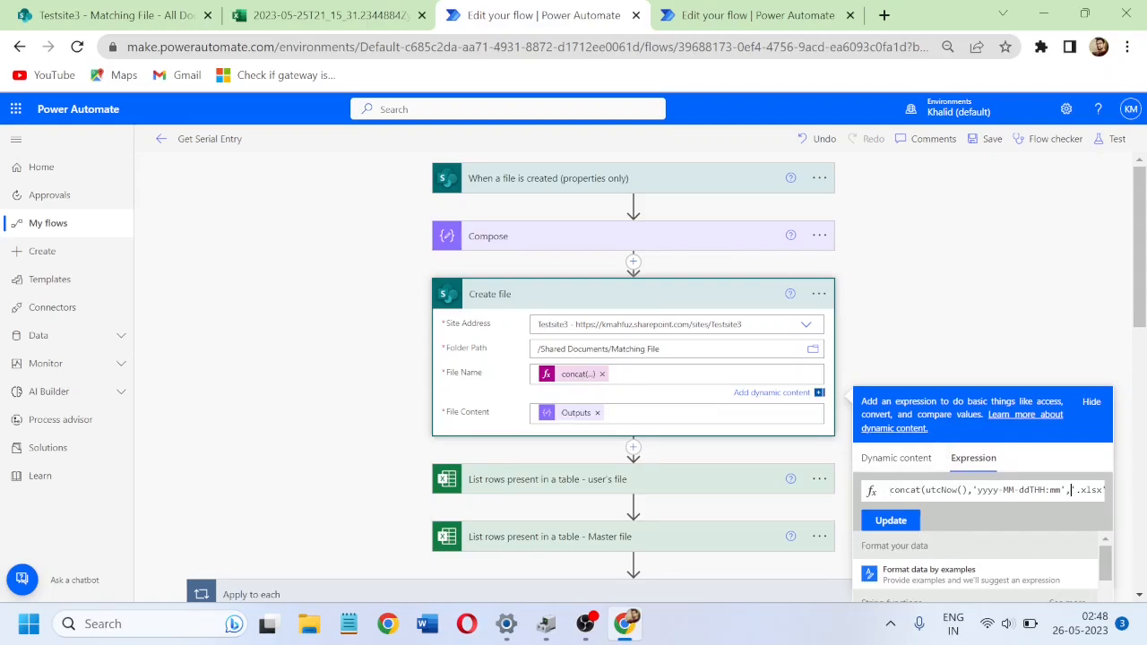
key(Right)
key(Right)
key(Right)
key(Right)
key(Right)
key(Right)
key(Right)
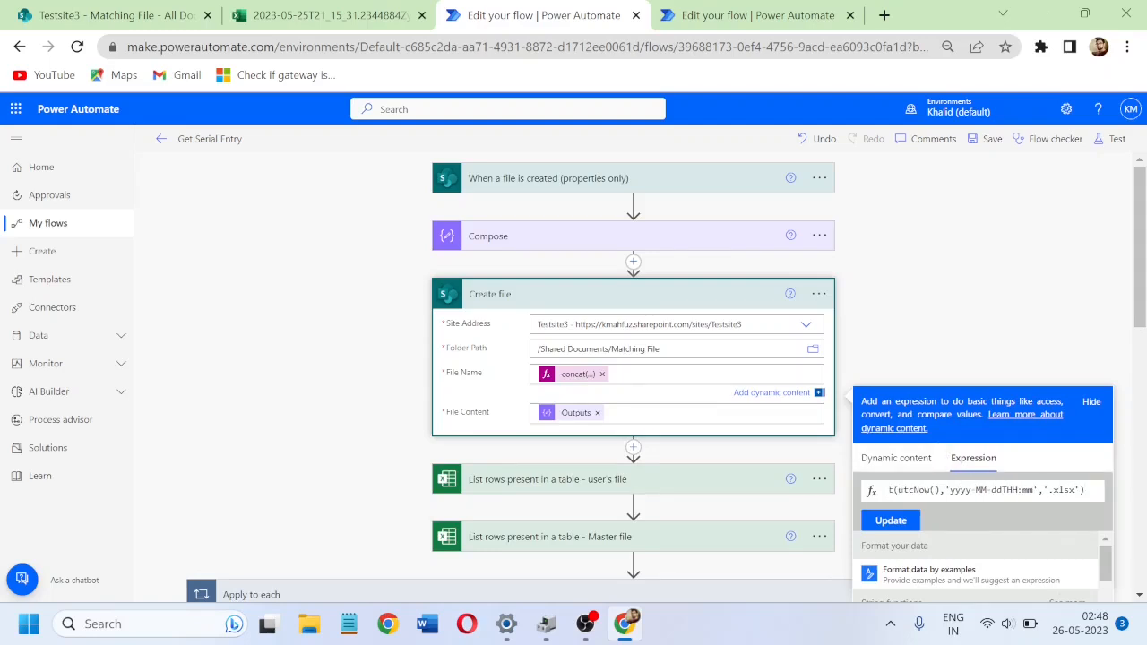
key(Home)
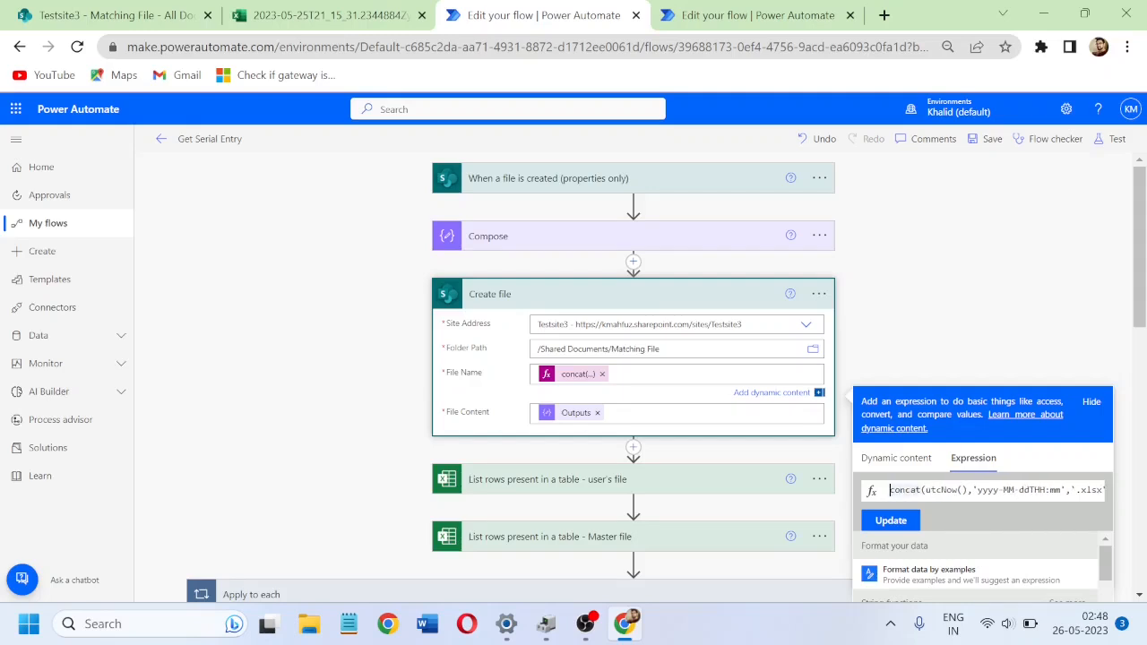
key(Right)
key(Right)
key(Right)
key(Right)
key(Right)
key(Right)
key(Right)
key(Right)
key(Right)
key(shift+Right)
key(shift+Right)
key(shift+Right)
key(shift+Right)
key(Right)
key(Right)
key(Right)
key(Right)
key(Right)
key(Right)
key(Right)
key(Right)
key(Right)
key(Right)
key(Right)
key(Right)
key(Right)
key(Right)
key(Right)
key(Right)
key(Right)
key(Right)
key(Right)
key(Right)
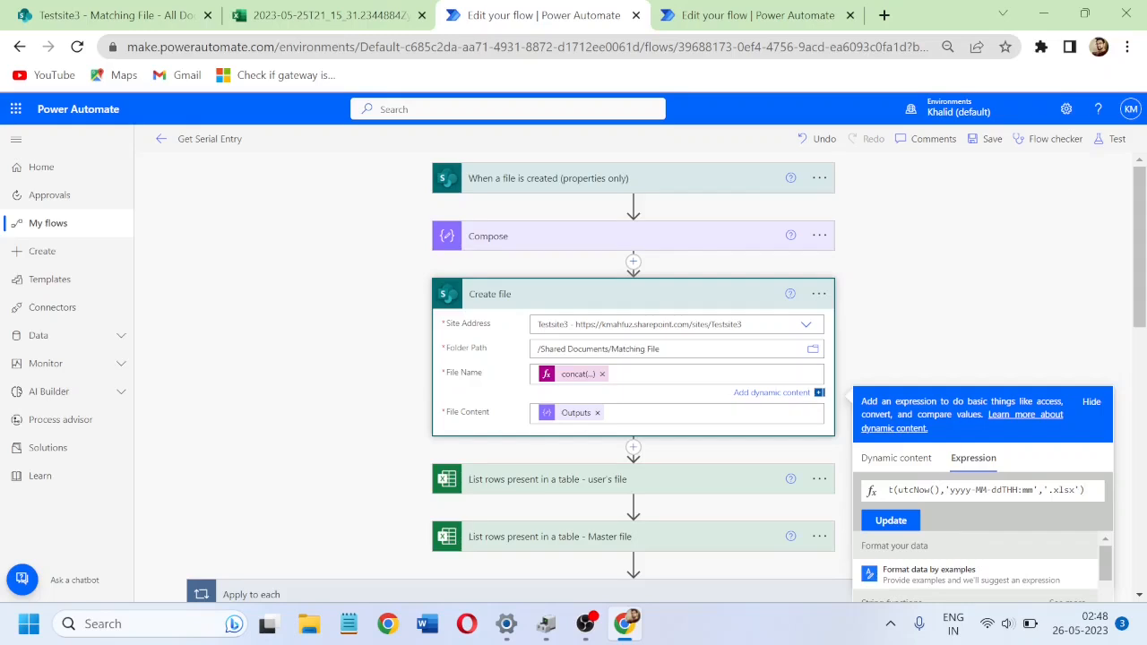
Step: Change Create file's File Name expression to concat(formatdatetime(utcNow(),'yyyy-MM-ddTHH:mm','.xlsx')), update it and save the flow
key(Home)
click(926, 491)
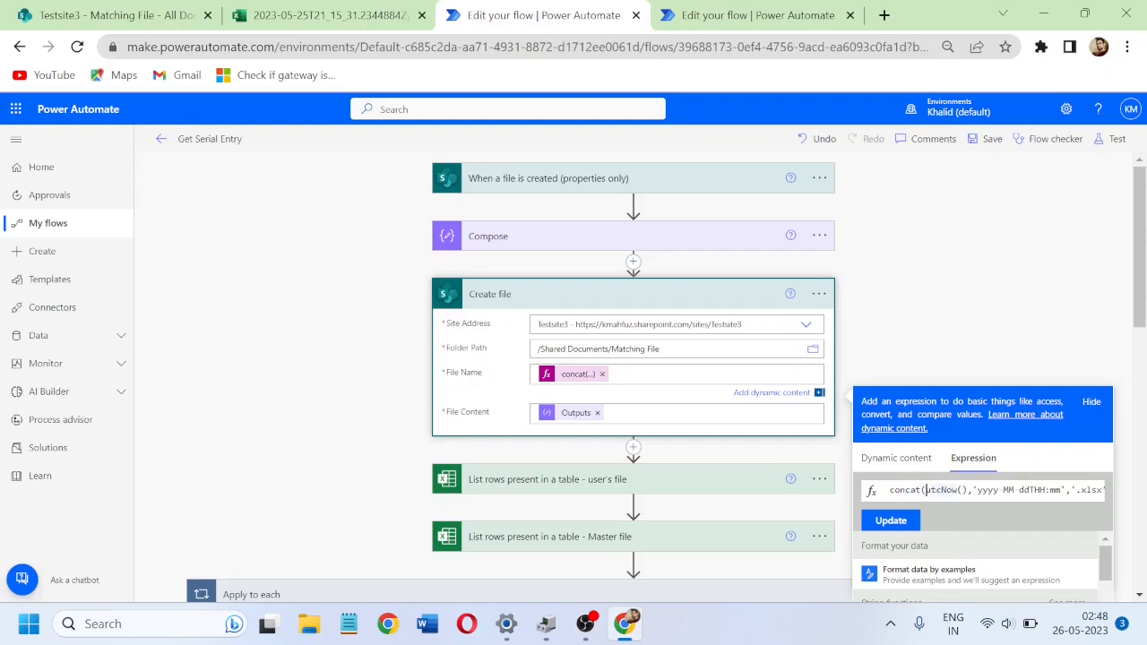
text(format)
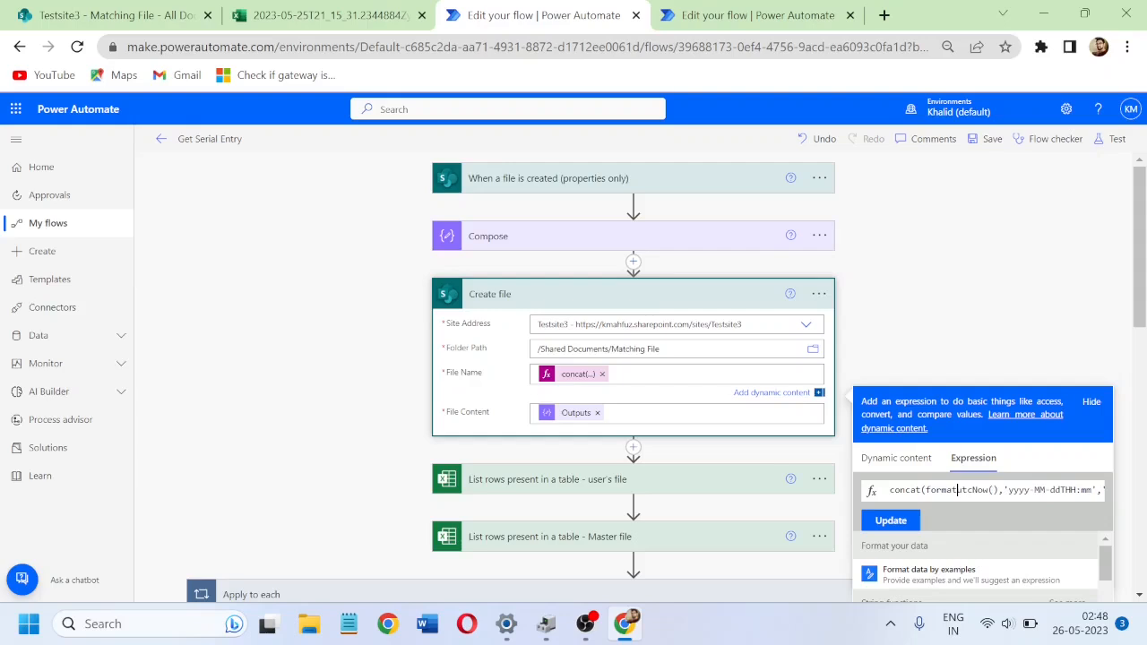
text(datetime)
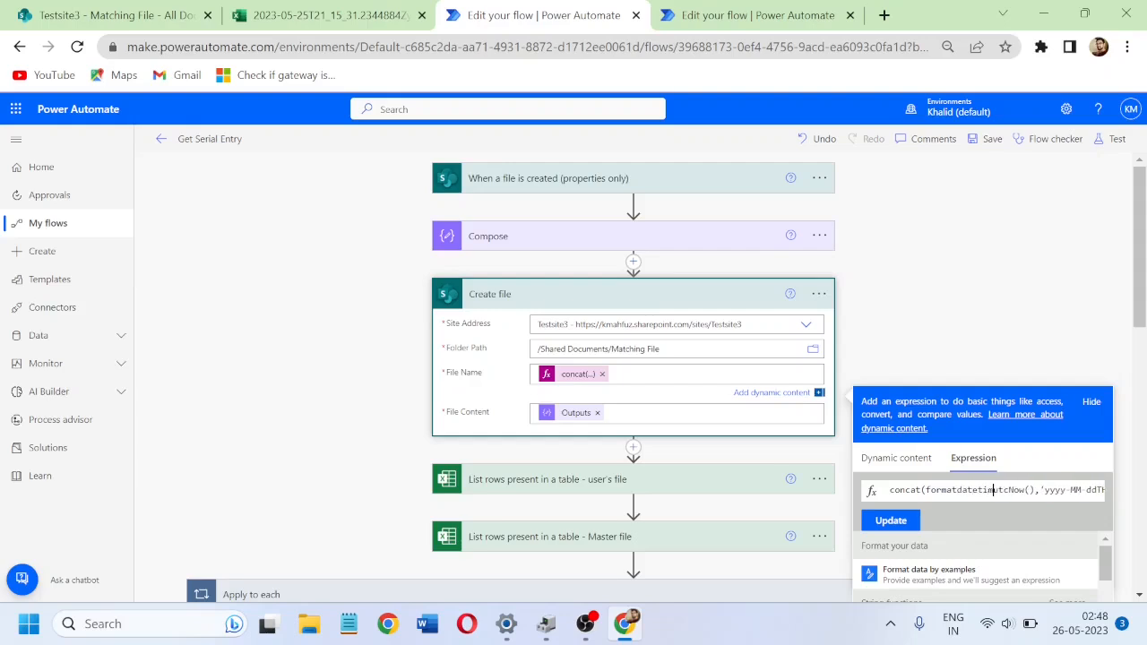
text(()
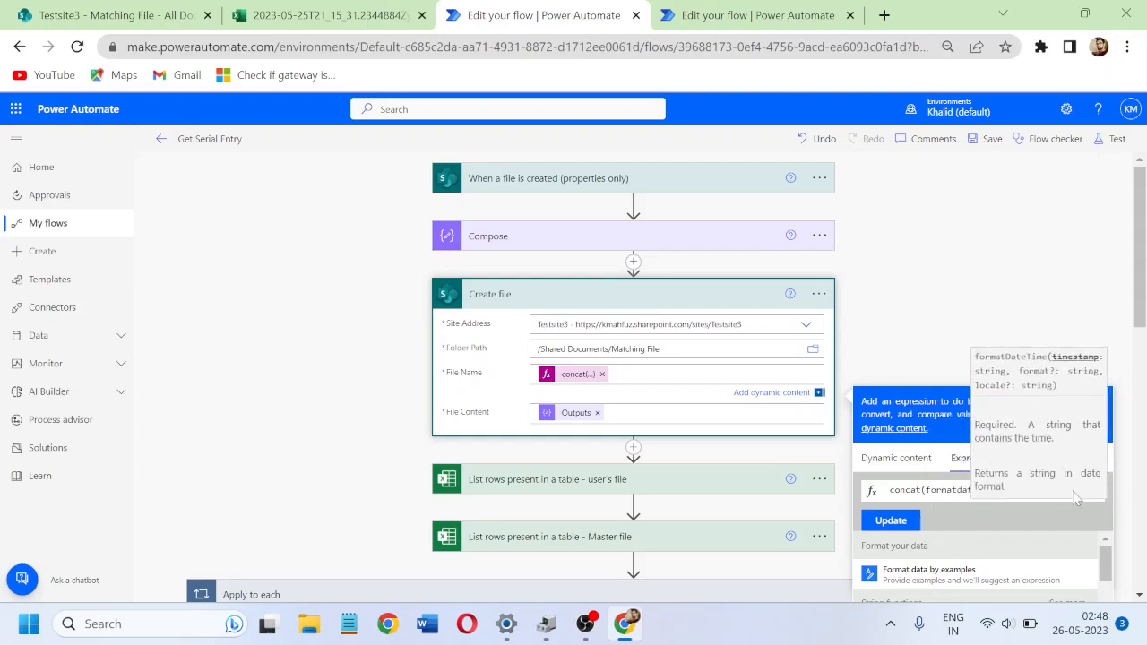
key(Right)
key(Right)
key(Right)
key(Right)
key(Right)
key(Right)
key(Right)
key(Right)
key(Right)
key(Right)
key(Right)
key(Right)
key(Right)
key(Right)
key(Right)
key(Right)
key(Right)
key(Right)
key(Right)
key(Right)
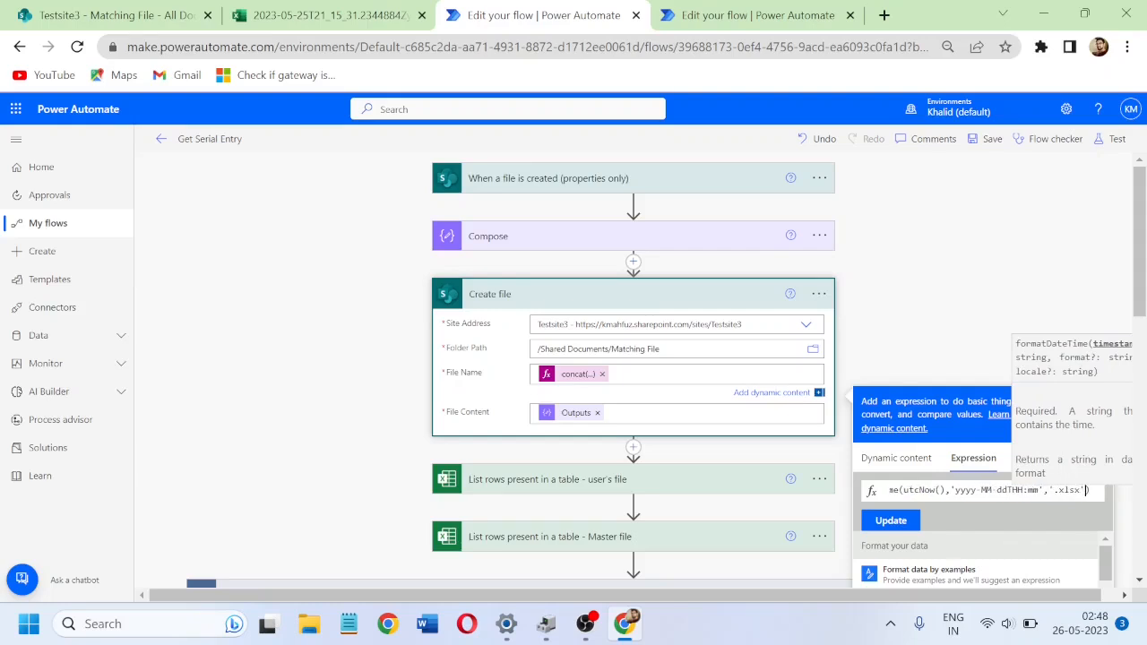
text())
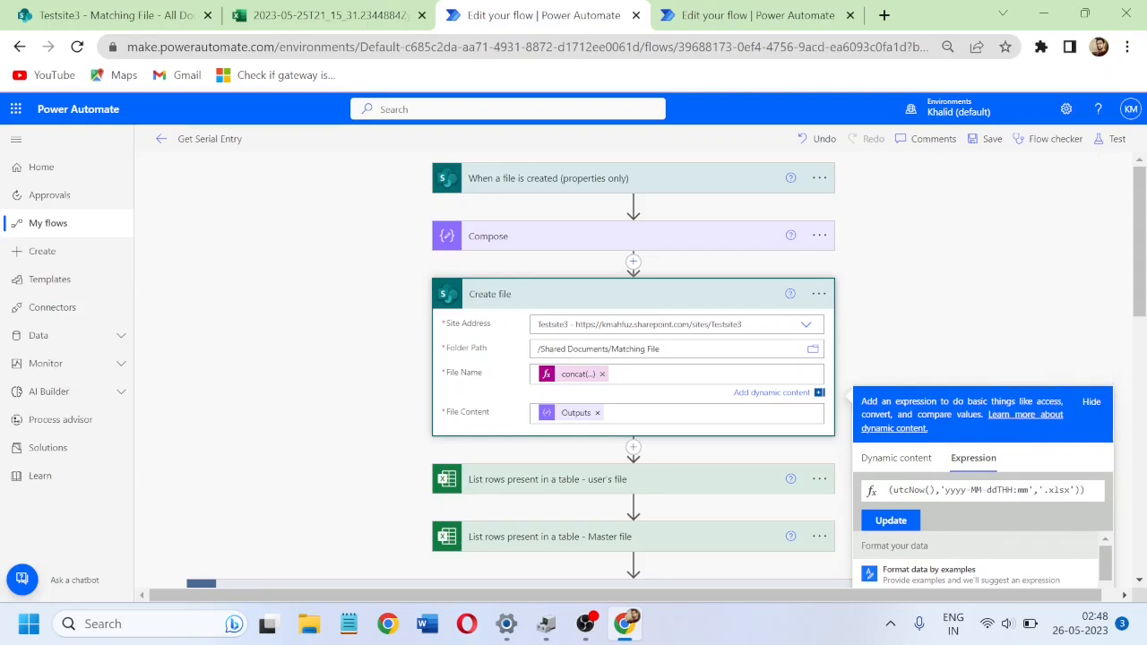
click(889, 524)
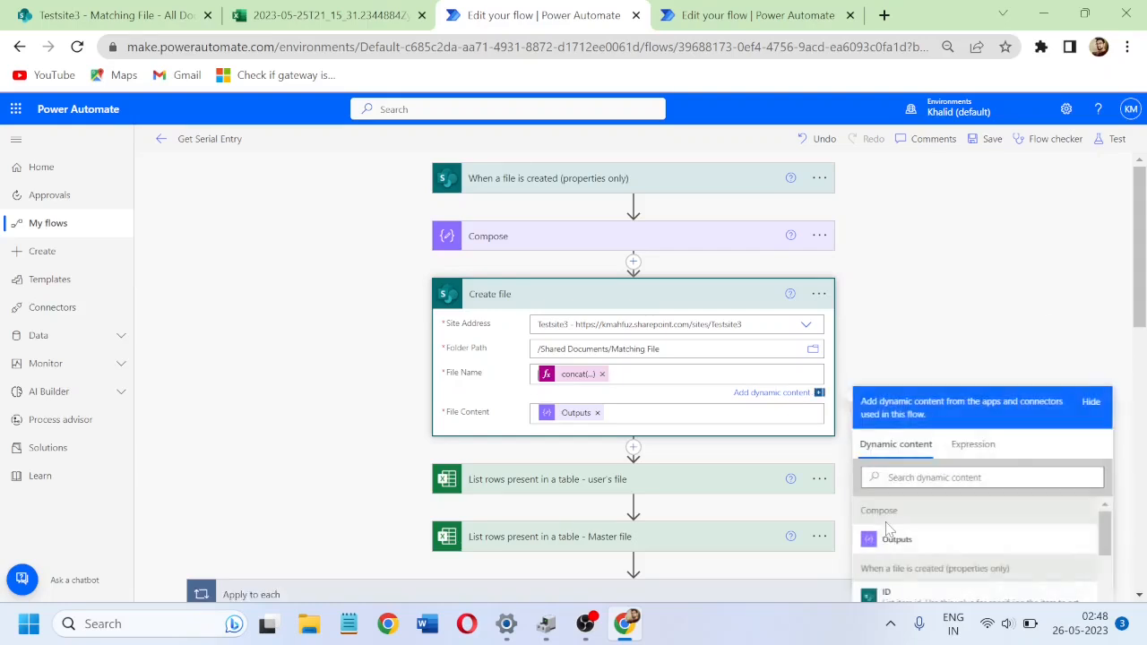
click(992, 149)
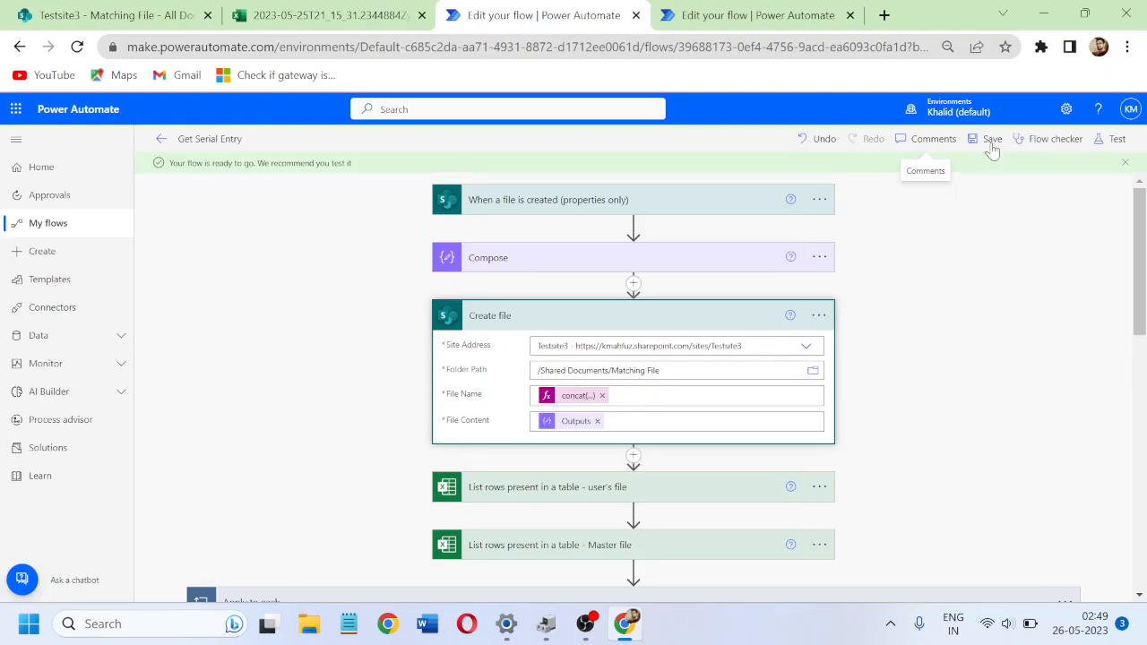
Step: Collapse the Create file action and the Apply to each loop in the flow
click(704, 319)
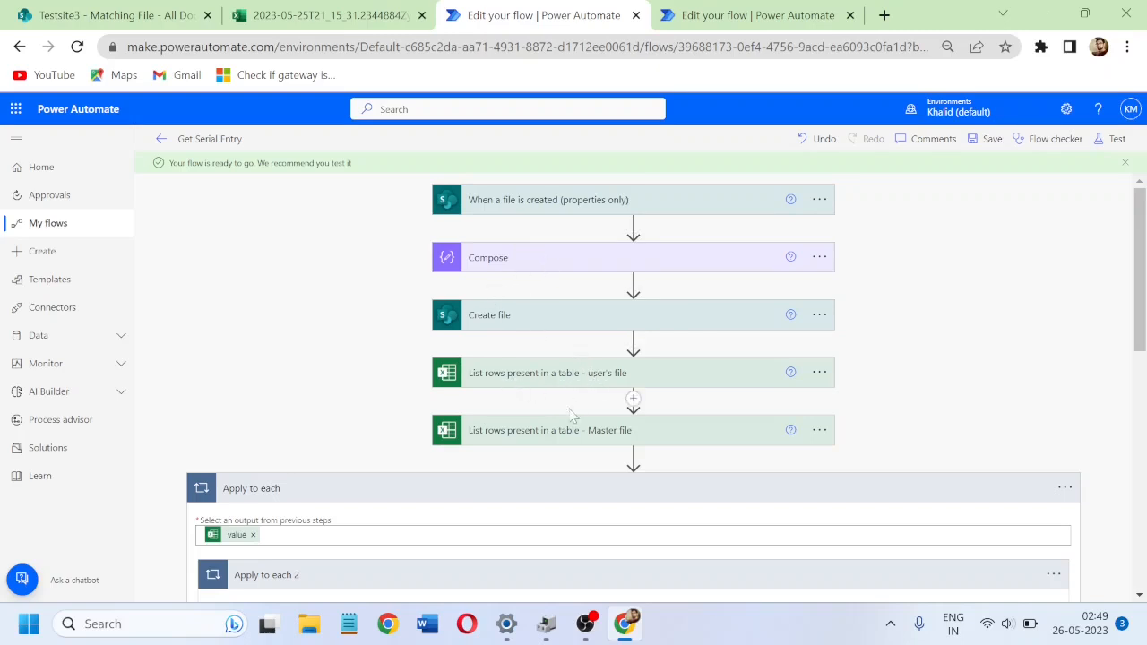
scroll(1144, 260, down, 2)
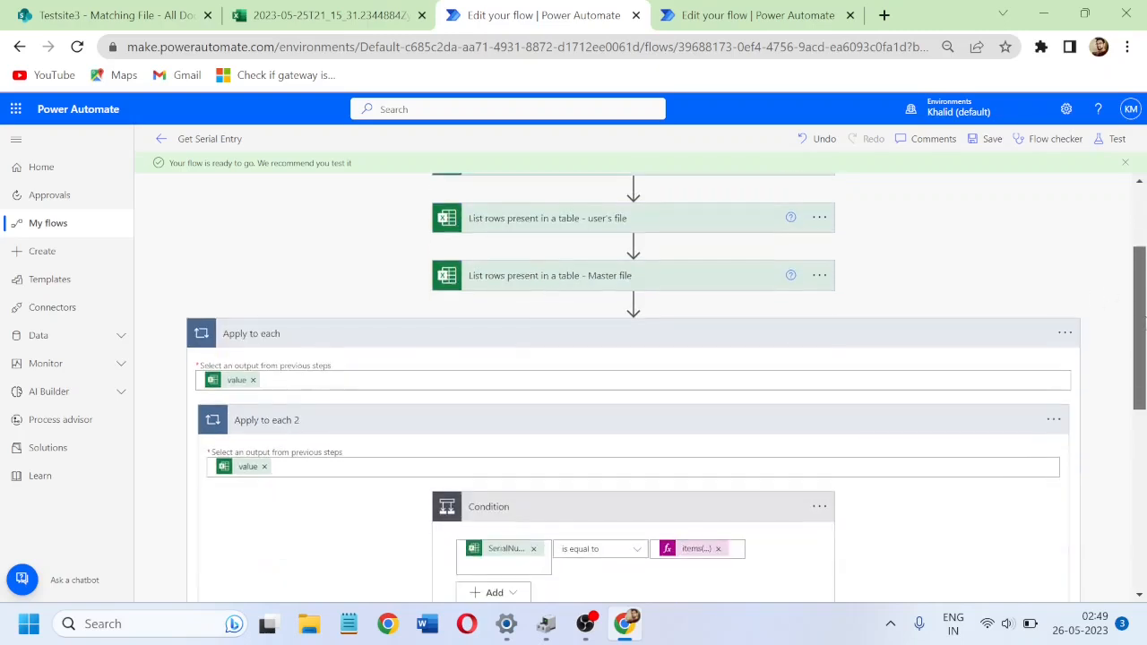
click(596, 334)
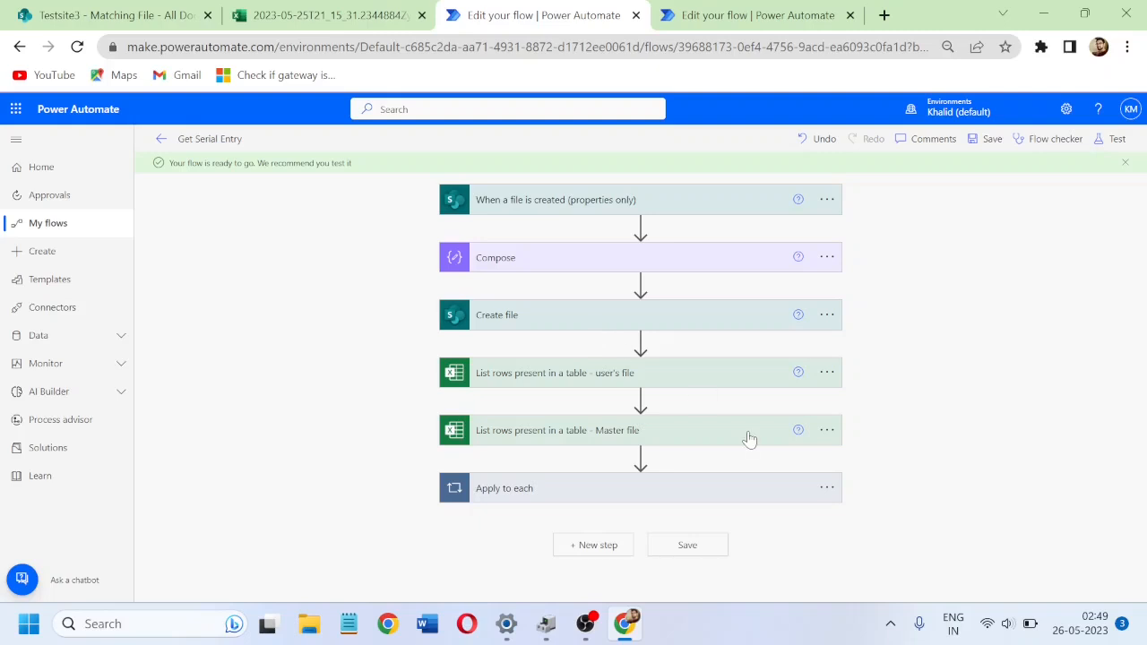
Step: Close the open result workbook and refresh the Matching File folder in the Testsite3 SharePoint site
click(422, 16)
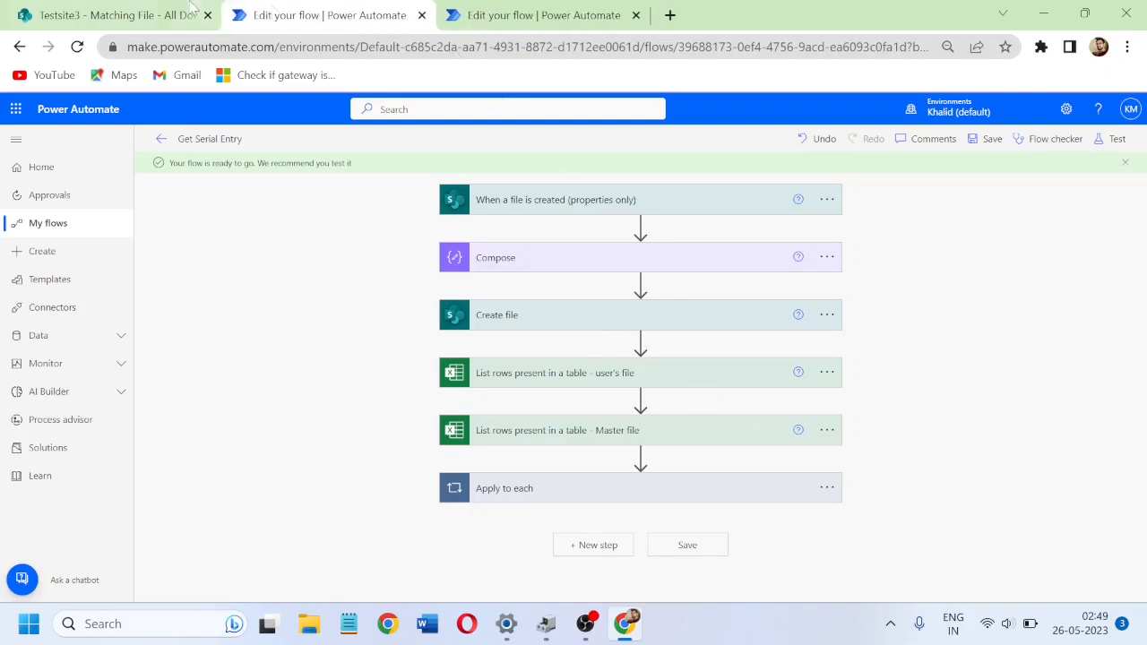
click(165, 16)
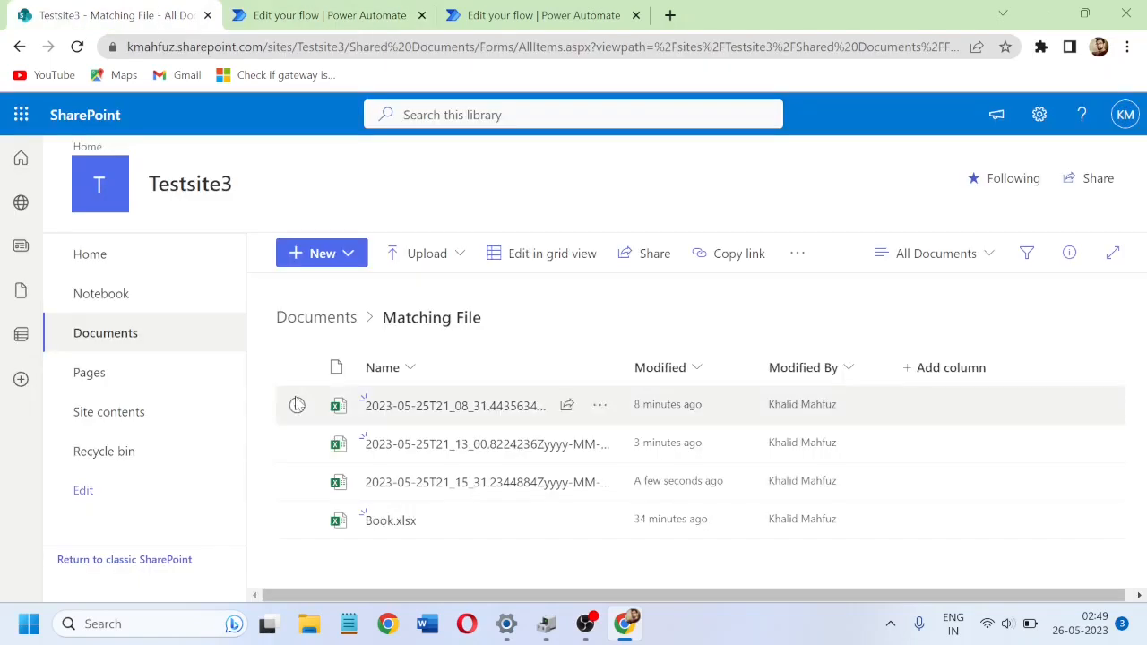
click(78, 47)
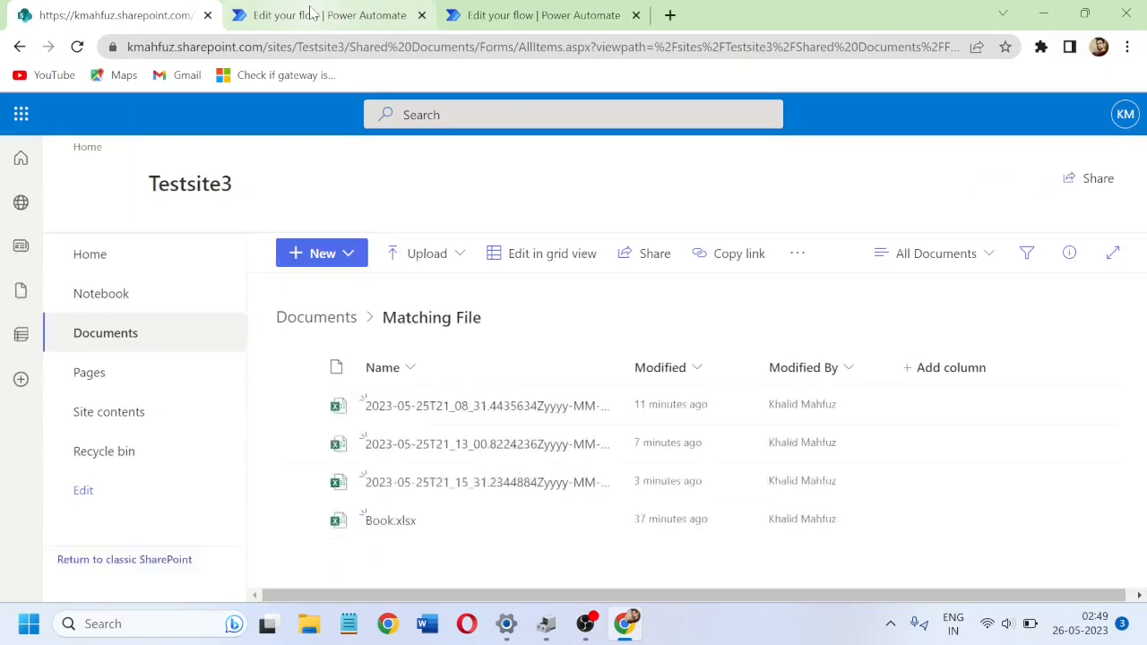
Step: Return to the Get Serial Entry flow and add a Data Operation Select action directly after List rows present in a table - Master file
click(312, 13)
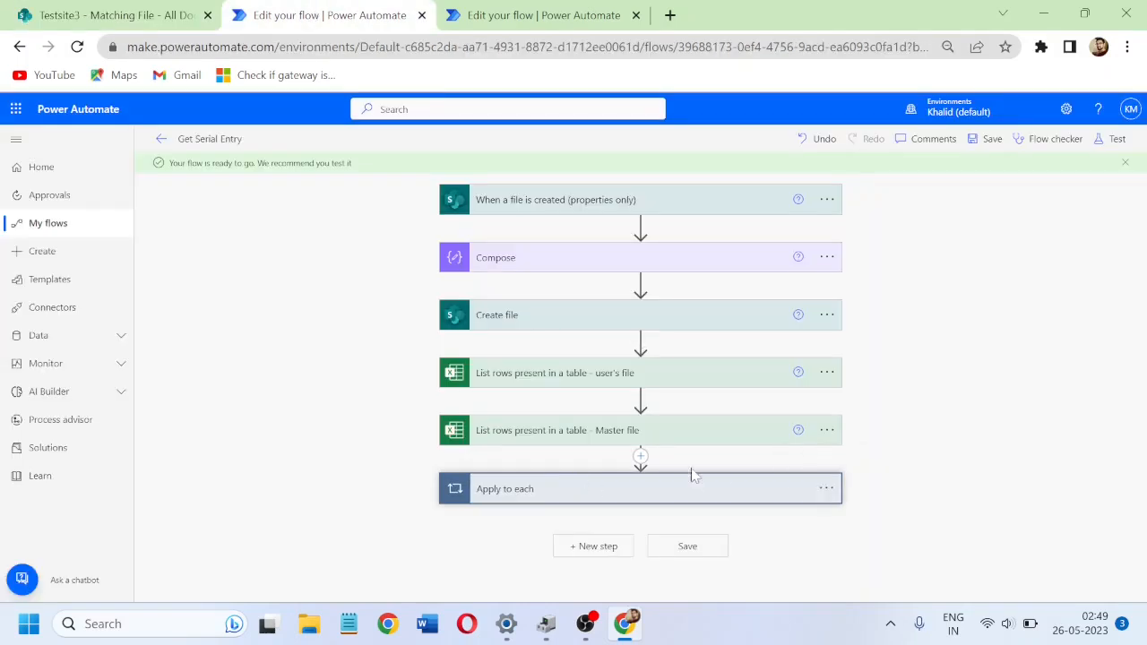
click(640, 456)
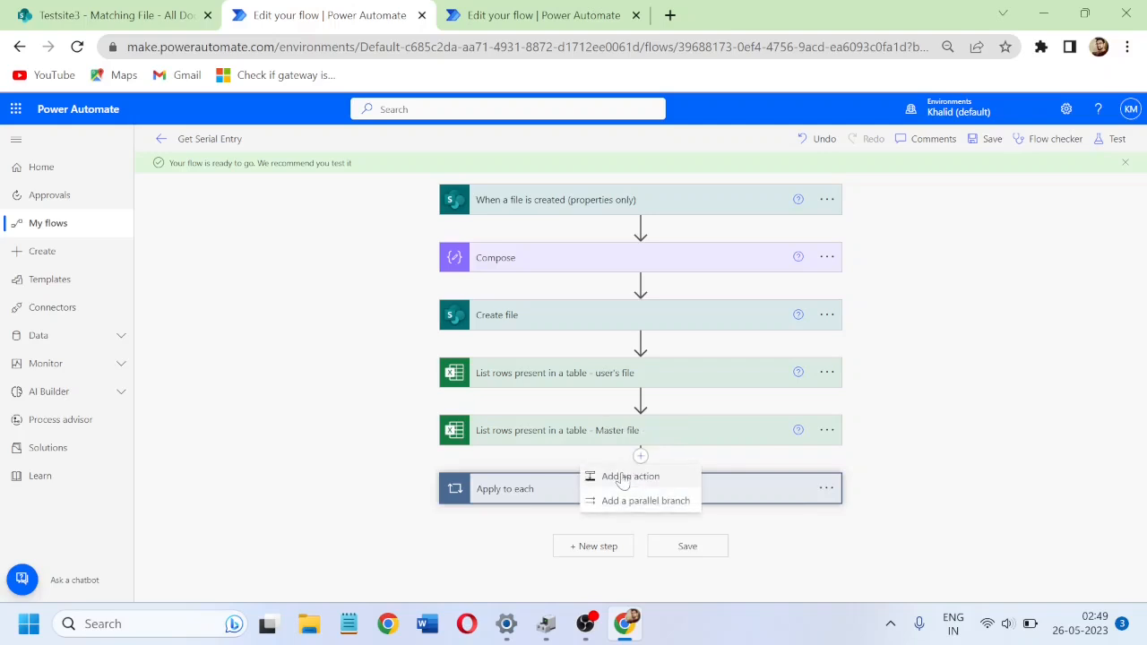
click(621, 476)
text(select)
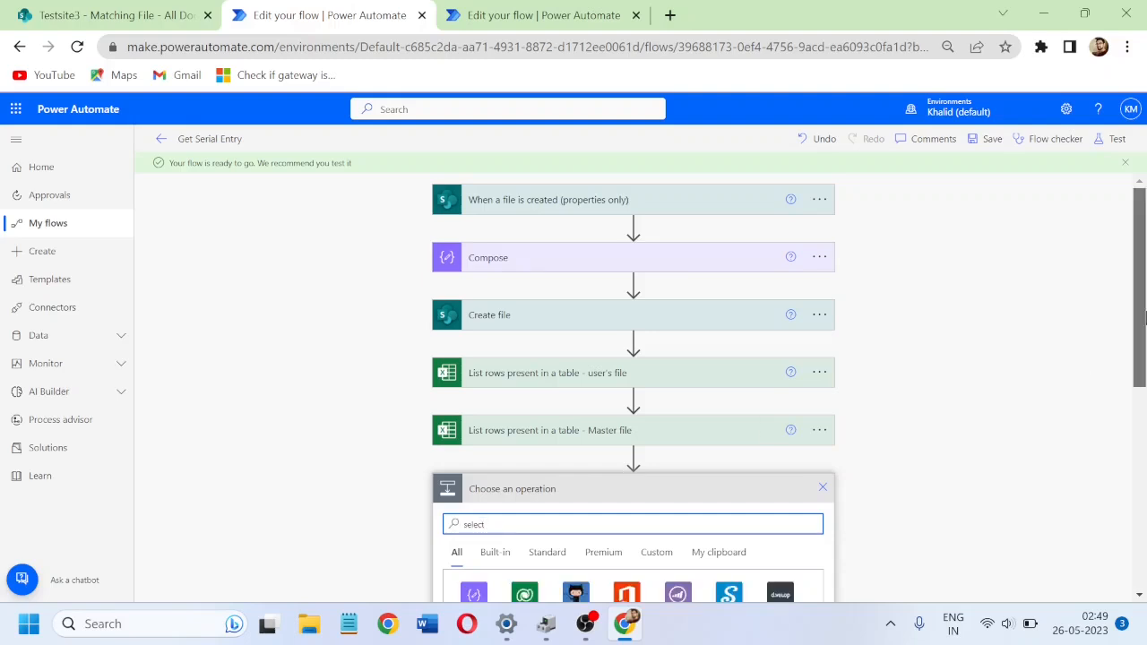
drag(1138, 330, 1139, 377)
click(473, 498)
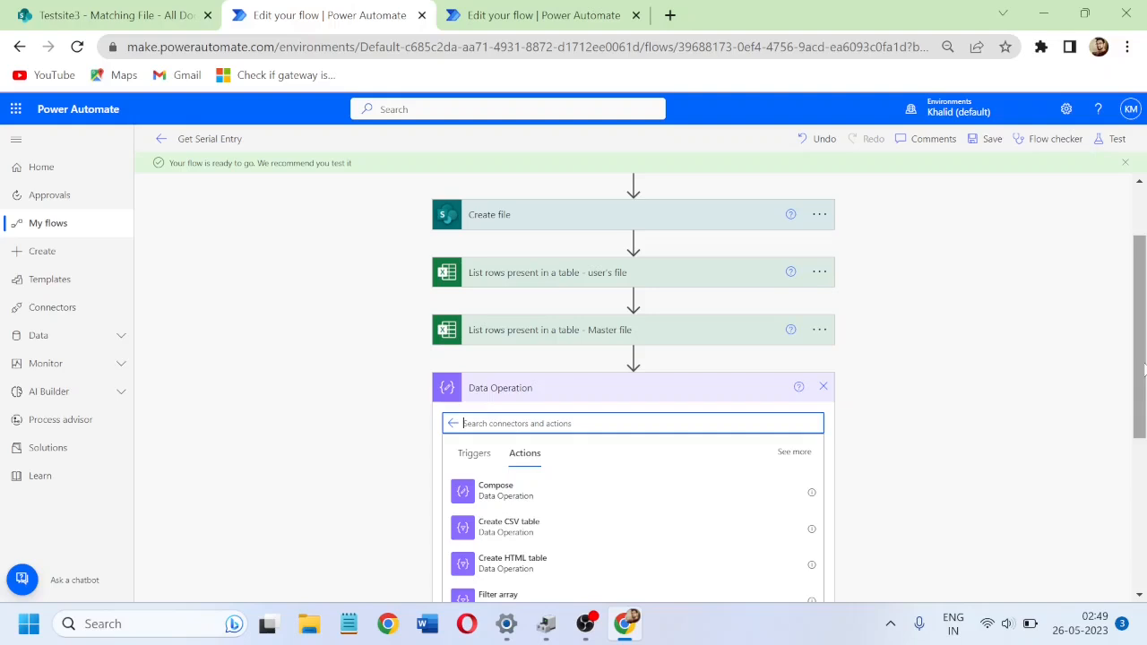
scroll(1144, 369, down, 2)
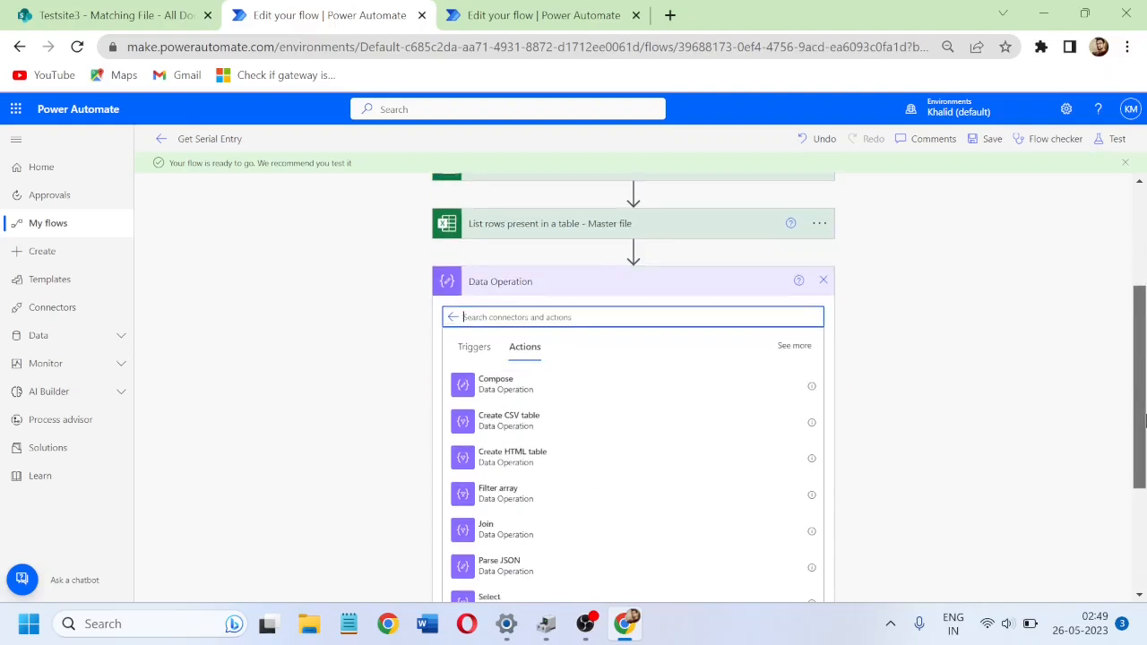
click(518, 529)
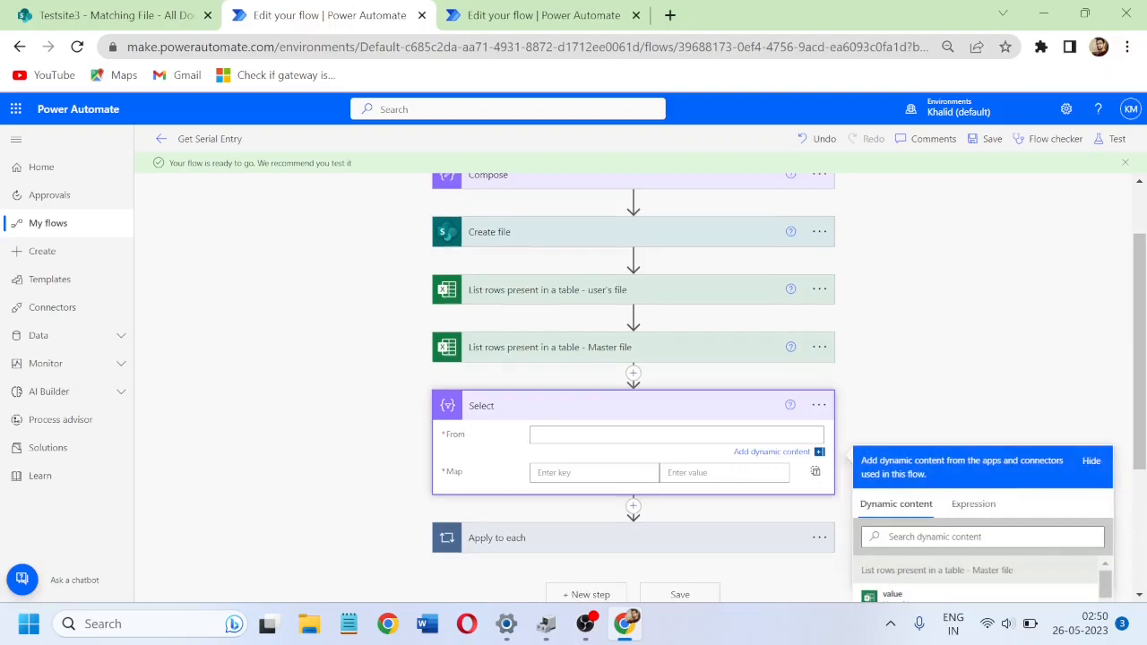
Step: Set the Select action's From to the value list of List rows present in a table - user's file
scroll(1145, 403, down, 1)
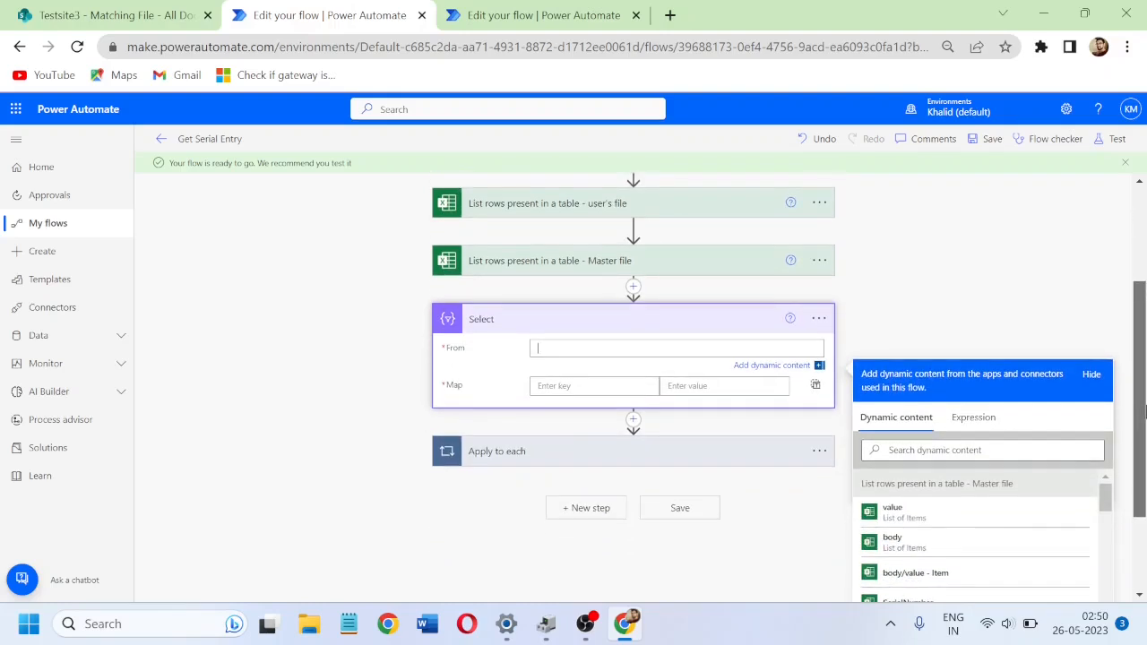
drag(1144, 409, 1144, 455)
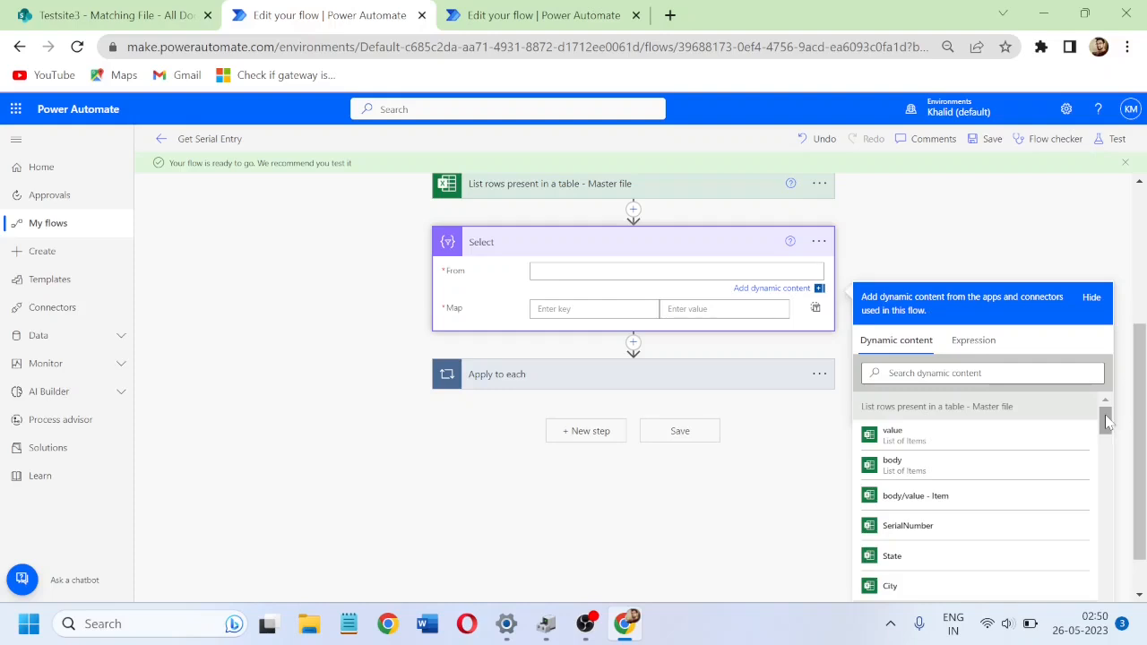
drag(1106, 421, 1107, 439)
click(957, 484)
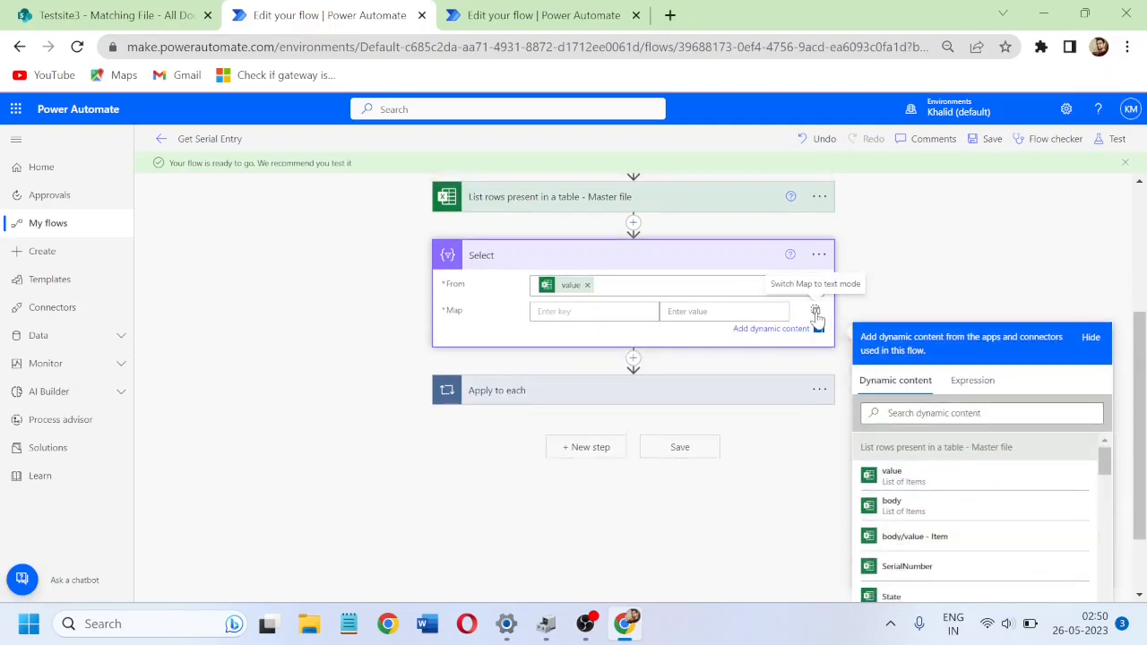
Step: Switch the Select action's Map to text mode and fill it with the expression item()?['SerialNumber']
click(815, 312)
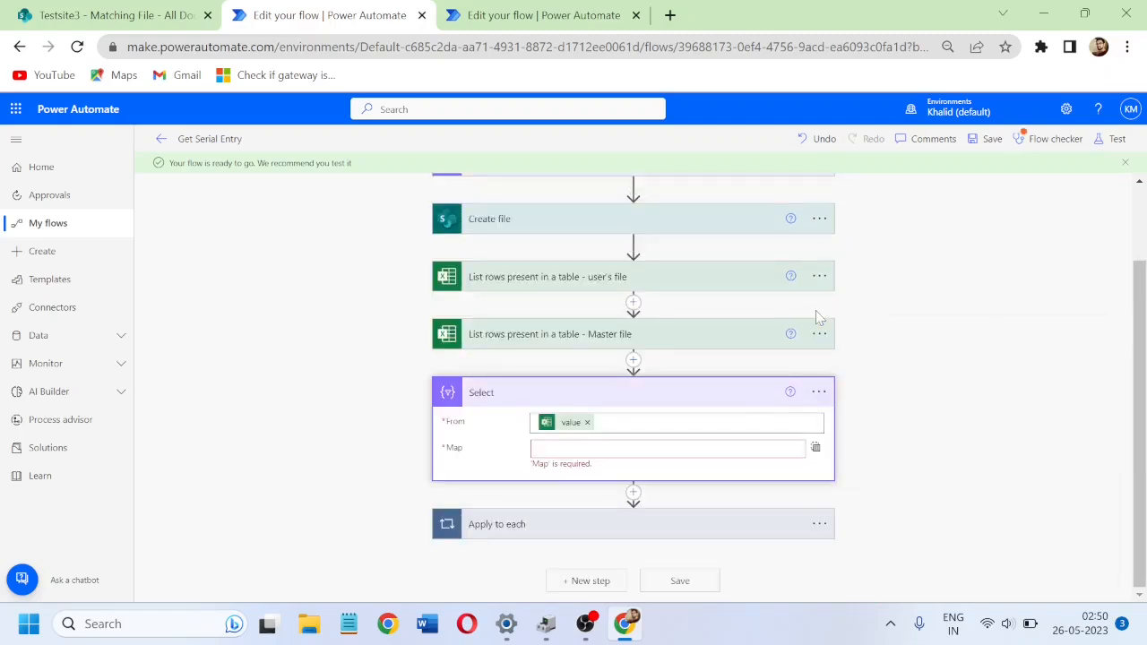
click(556, 450)
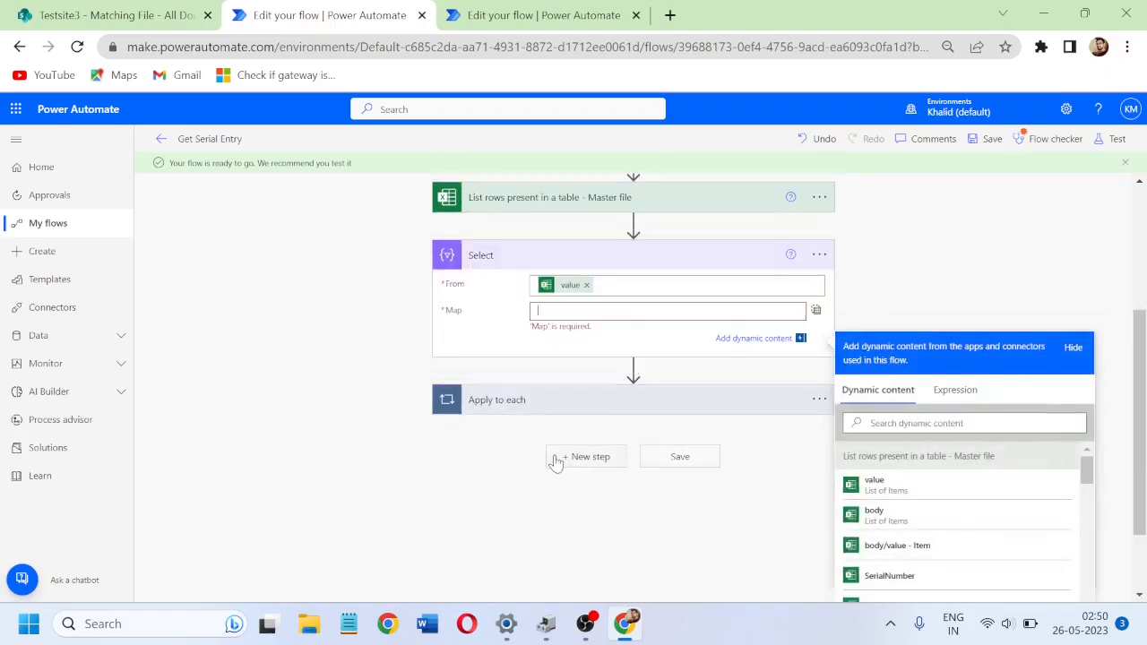
click(957, 391)
text(it)
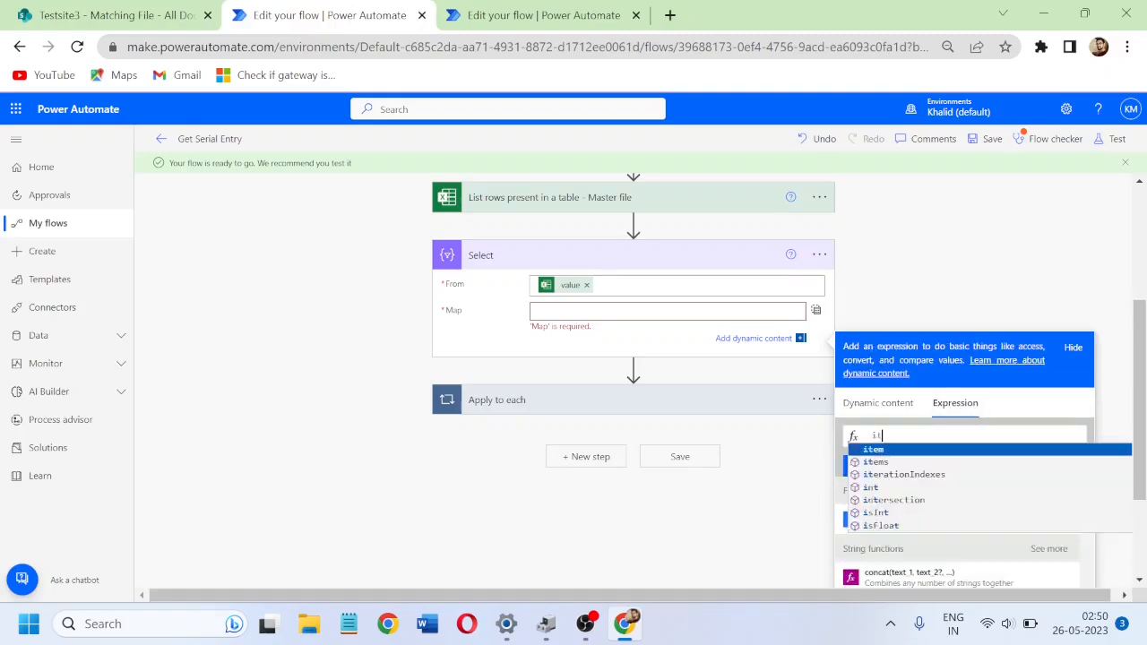
text(em())
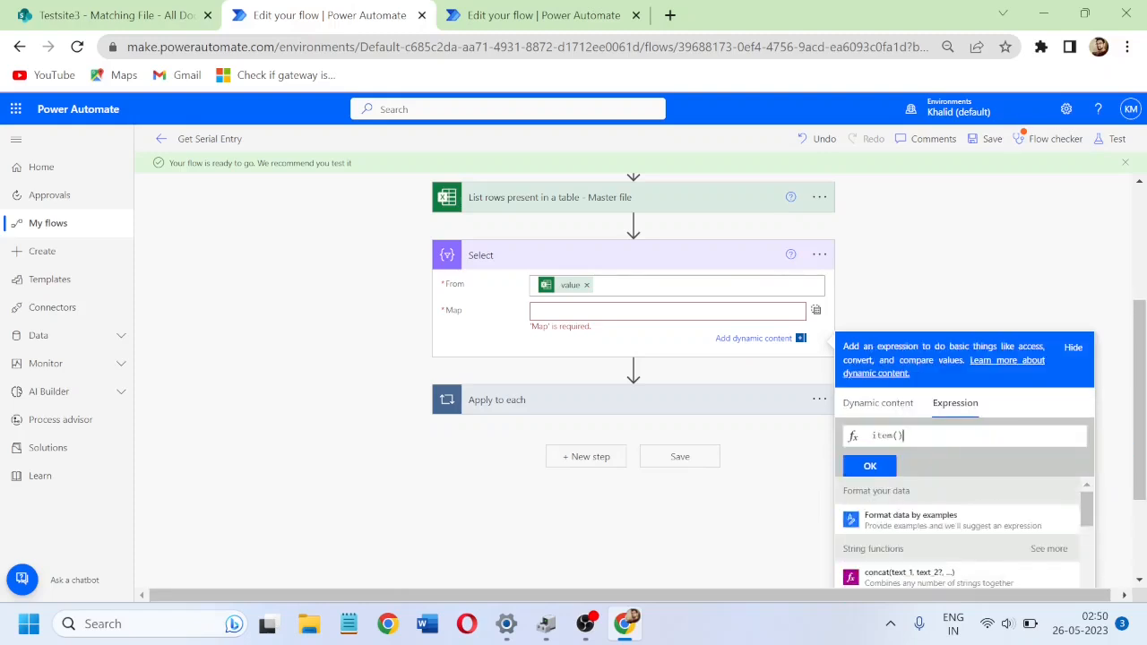
text(?['serialNumber)
key(Left)
key(BackSpace)
text(S)
click(870, 466)
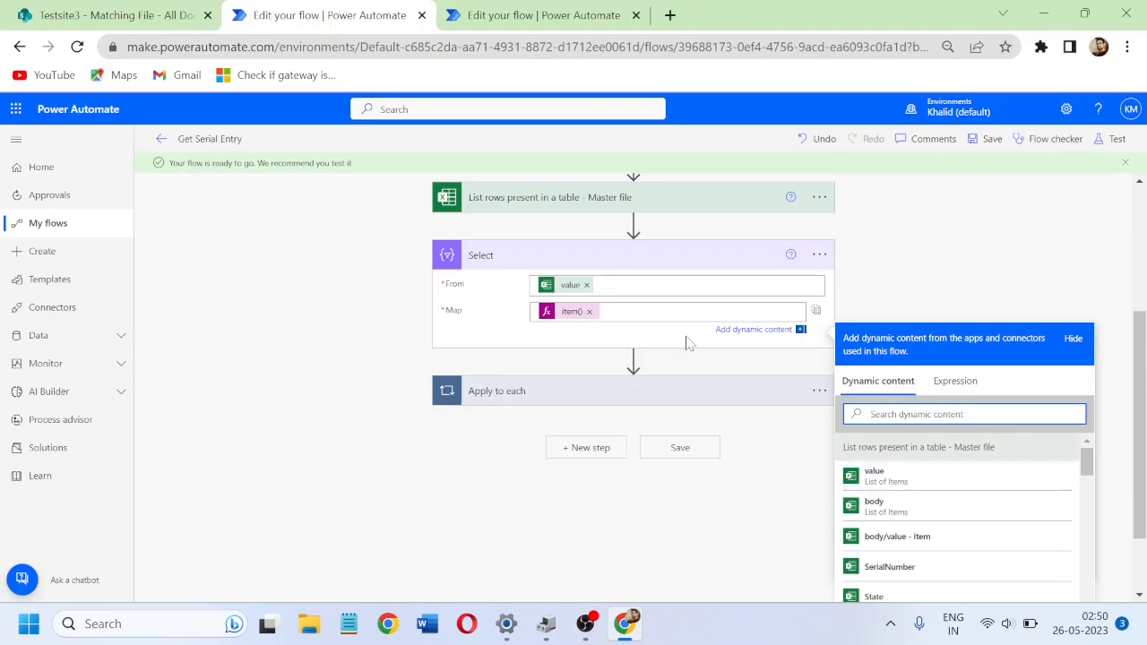
Step: Start adding a new action between Select and Apply to each
click(634, 362)
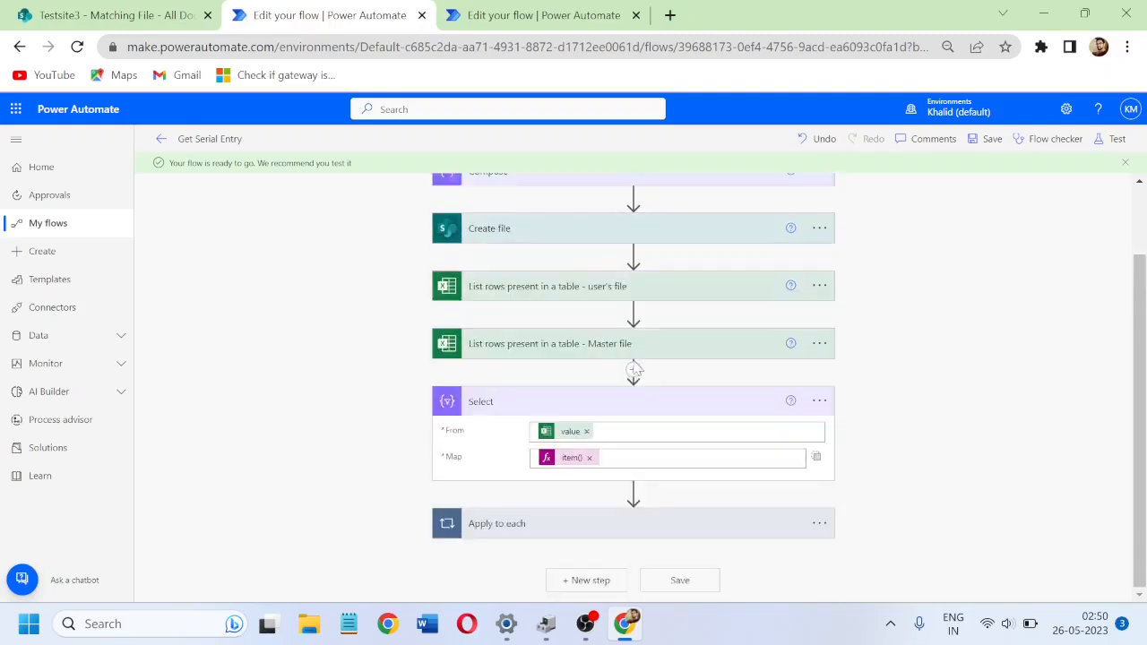
mouse_move(640, 500)
click(633, 494)
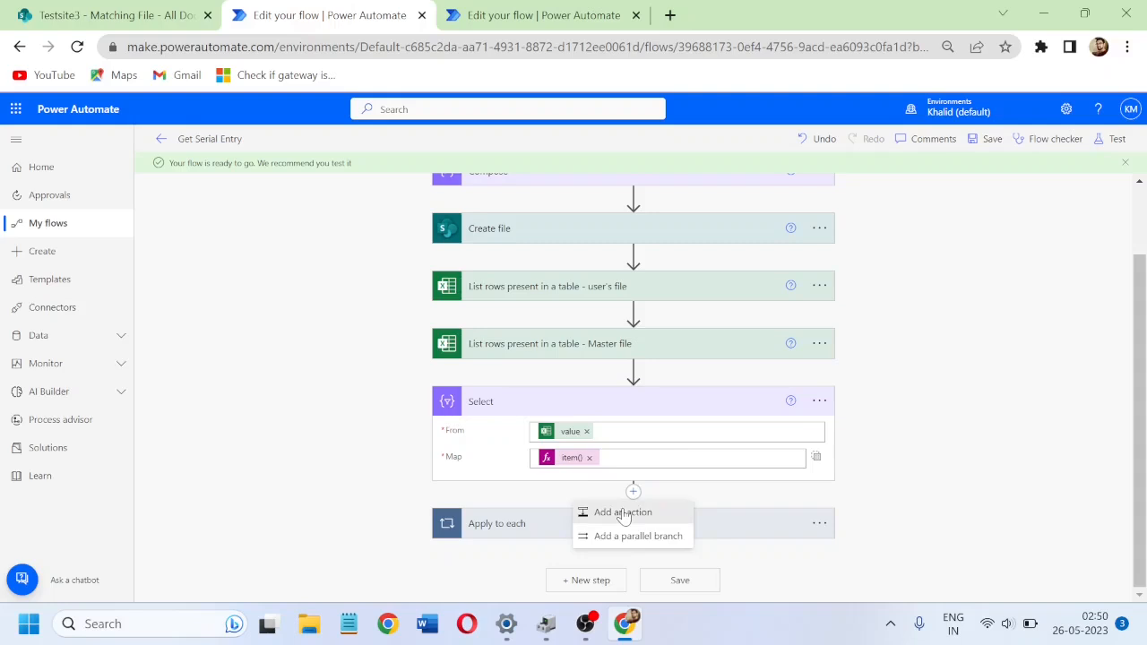
click(618, 511)
Step: Expand Apply to each, Apply to each 2 and the Condition to review its comparison, and collapse the outer loop
drag(1144, 352, 1146, 582)
click(570, 546)
drag(1144, 443, 1145, 556)
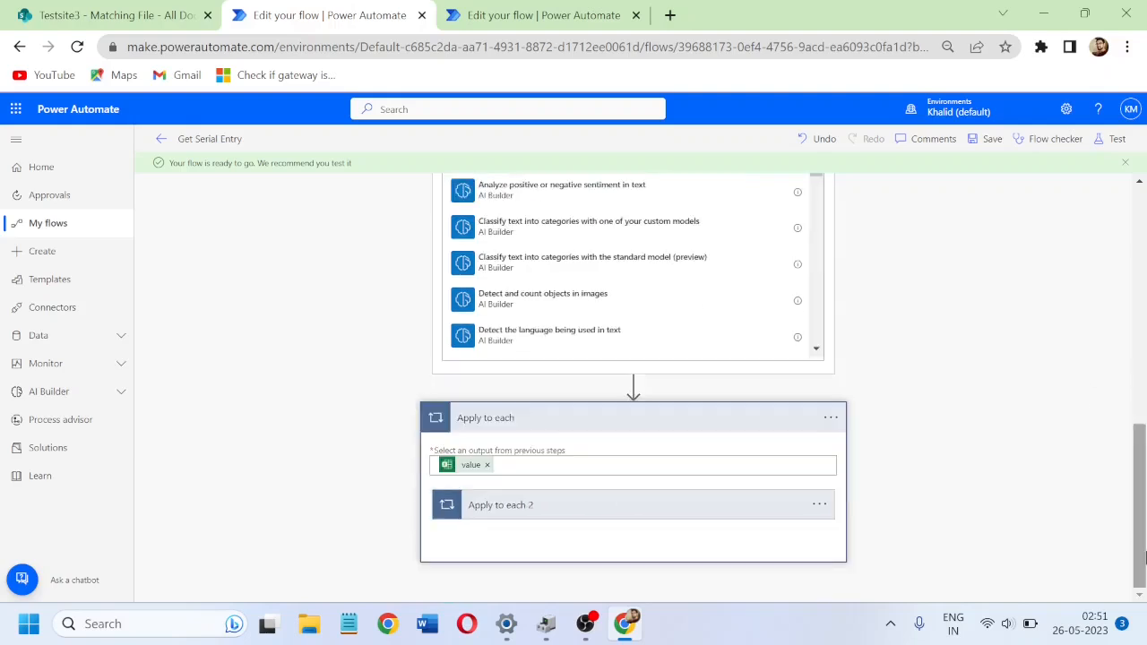
click(661, 504)
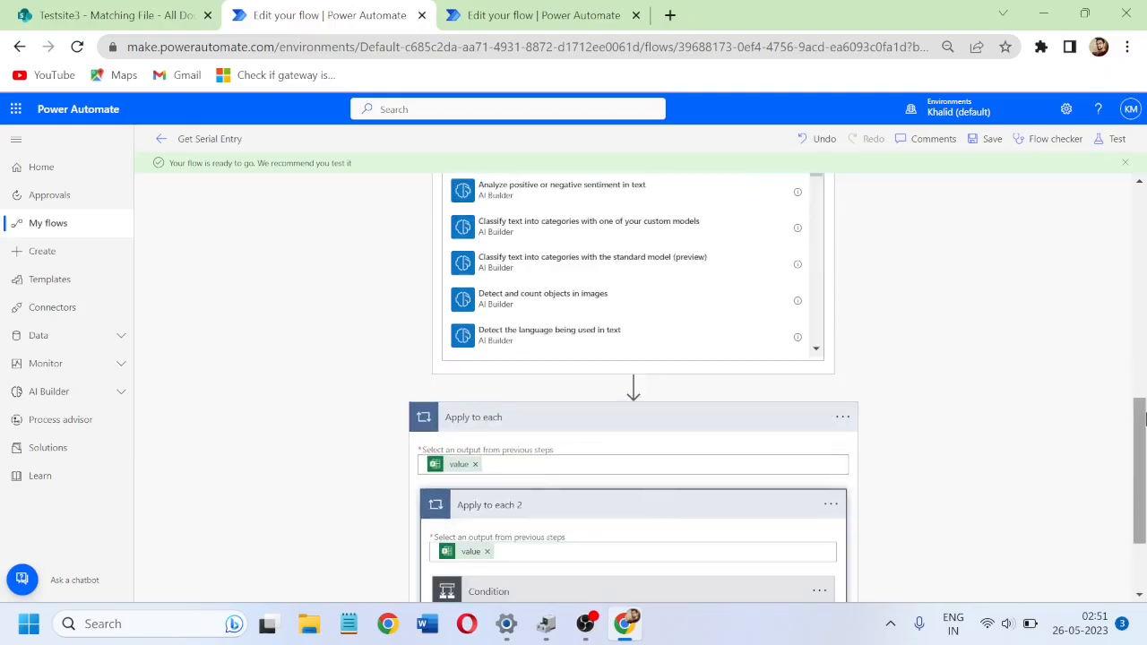
drag(1140, 419, 1140, 461)
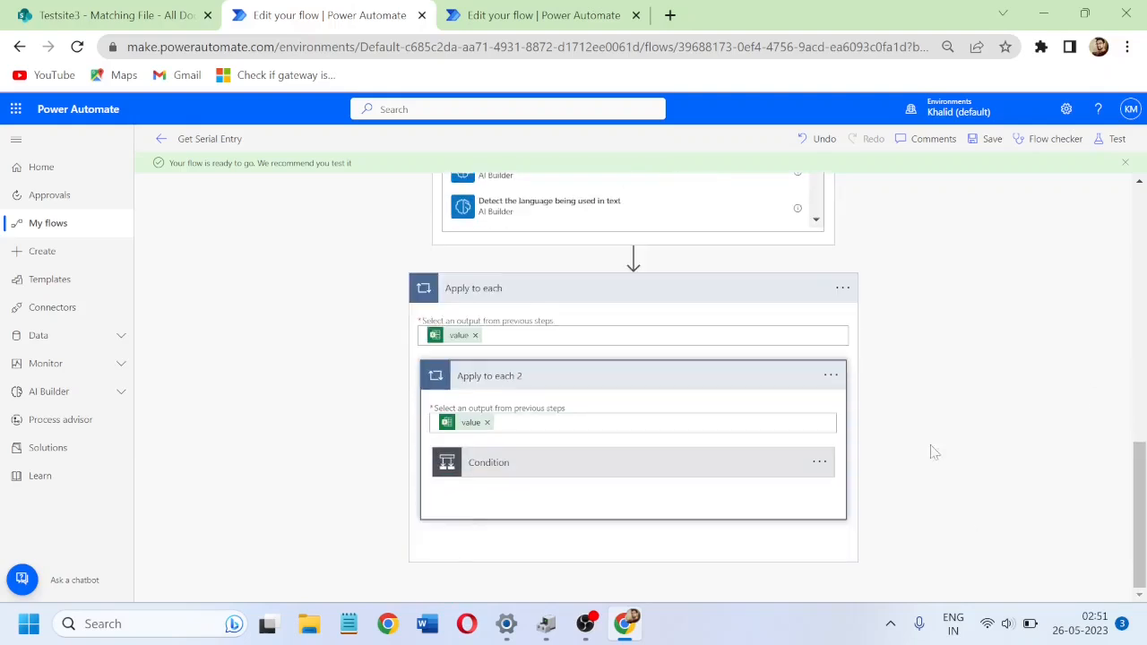
click(601, 472)
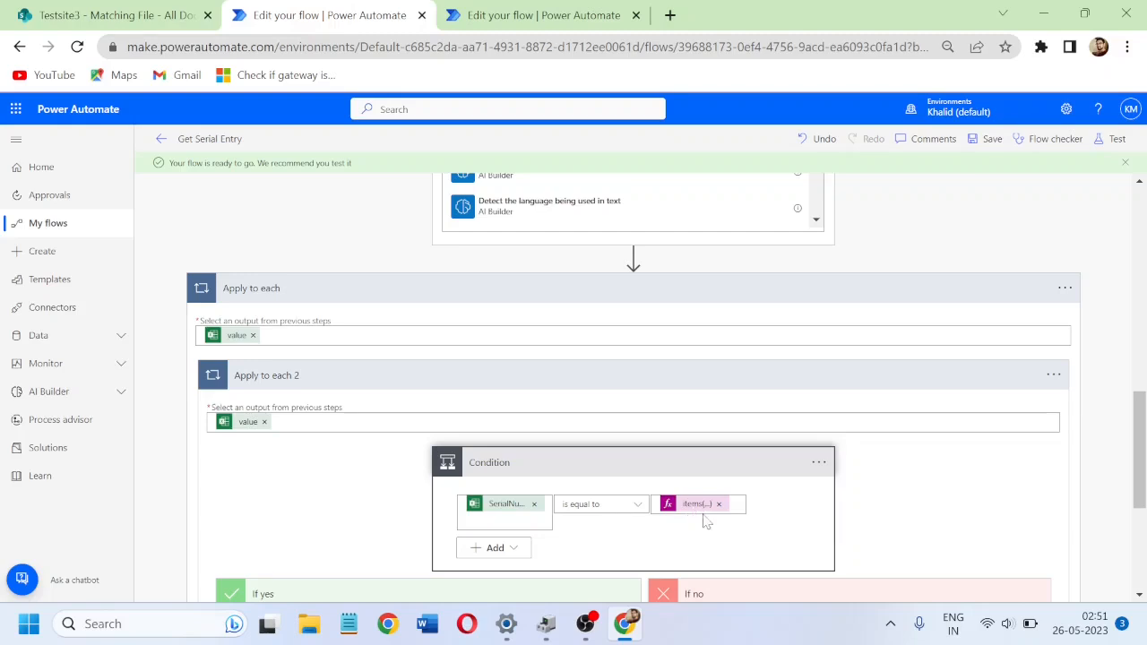
click(631, 288)
Step: Search for "filter array" and add the Data Operation Filter array action below Select
scroll(1144, 429, up, 2)
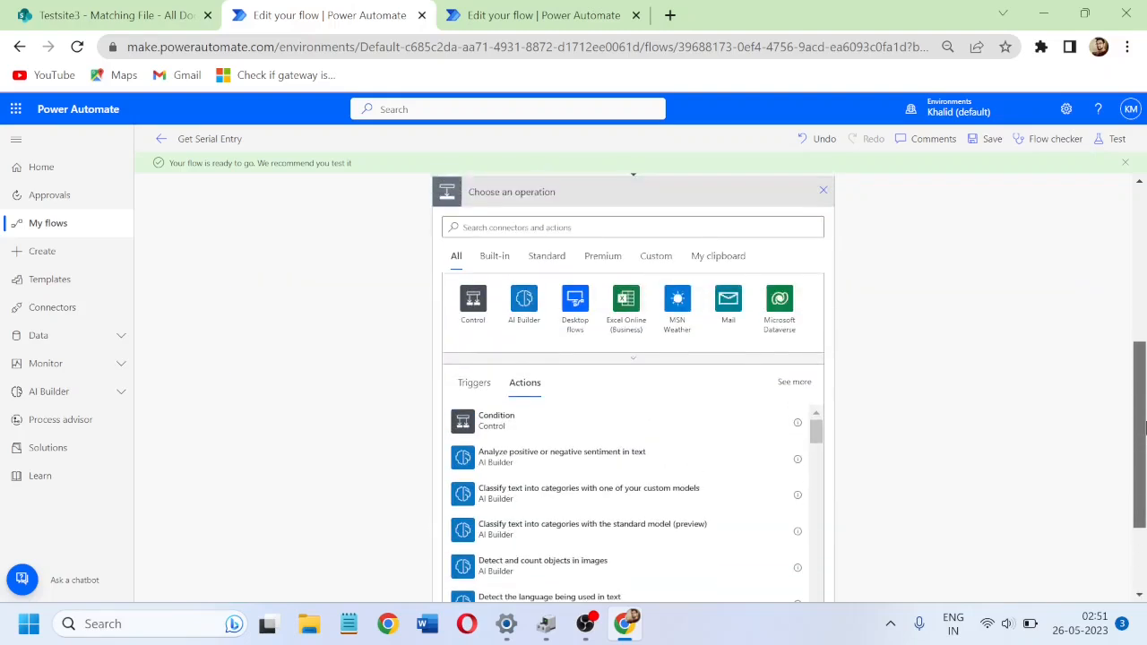
drag(1145, 428, 1144, 358)
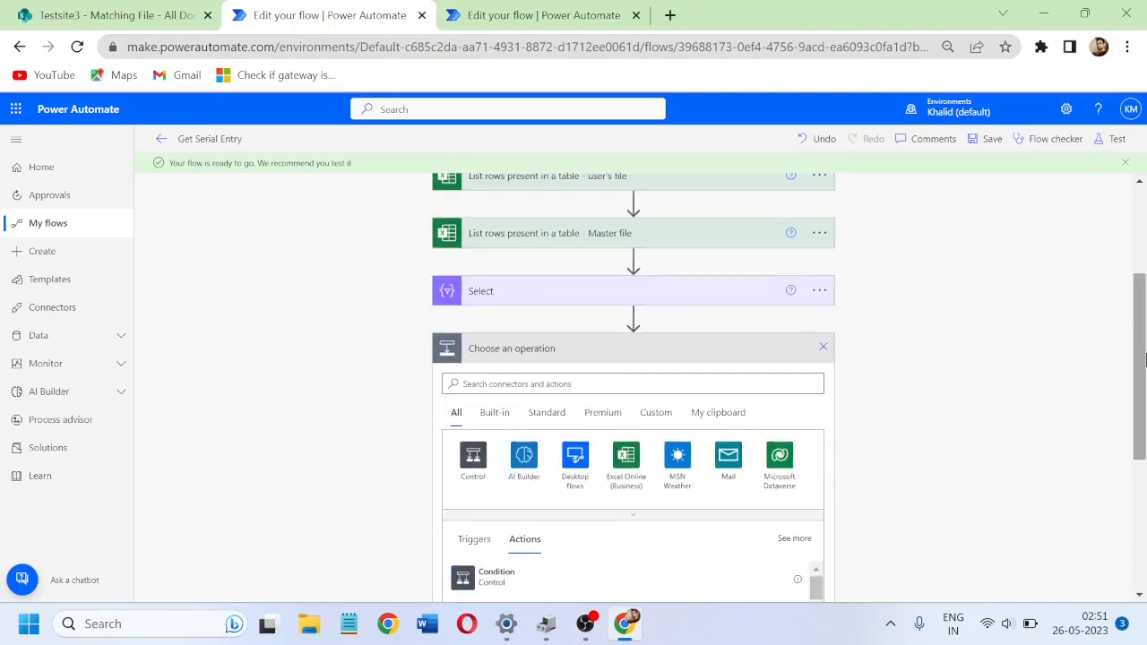
click(517, 383)
text(fi)
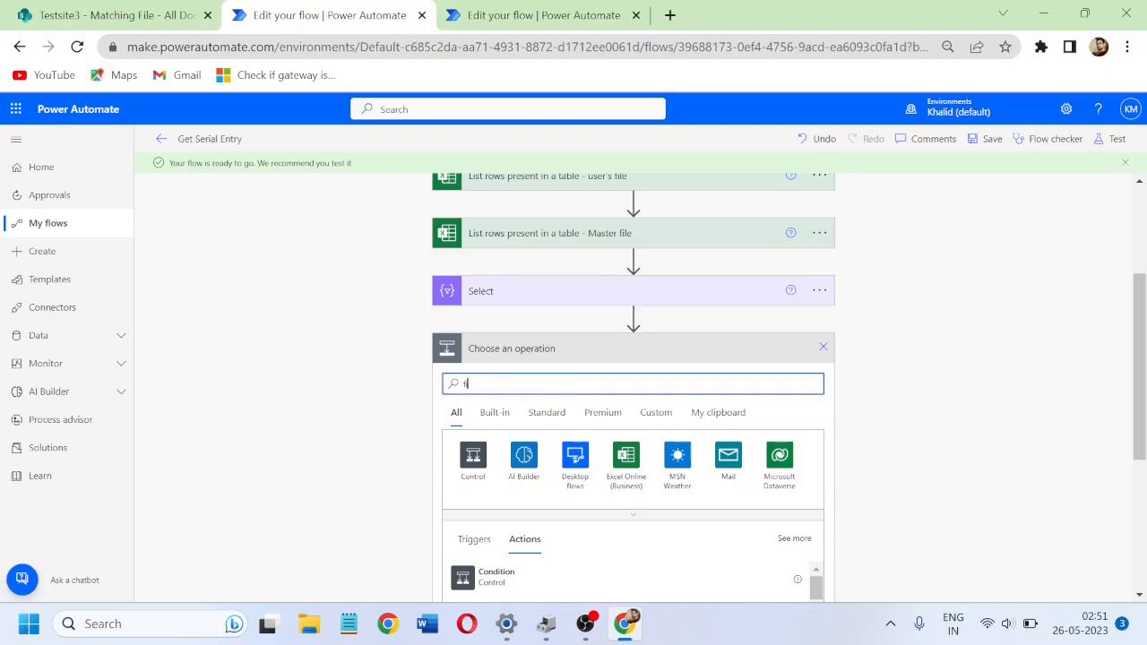
text(lter a)
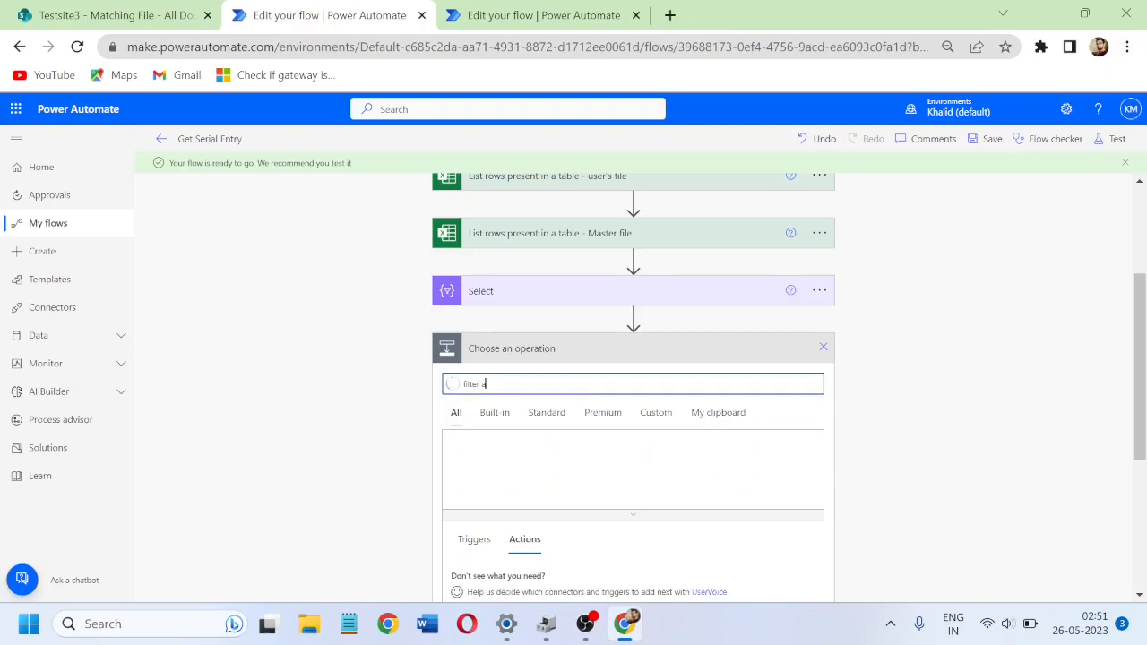
text(rray)
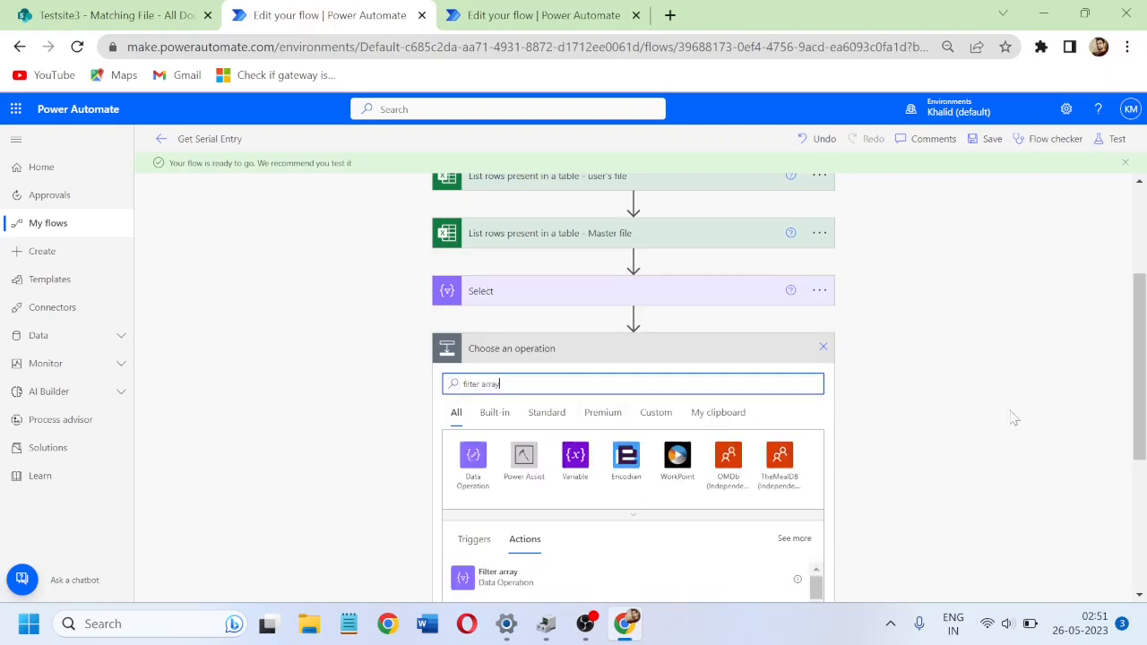
scroll(916, 459, down, 2)
click(502, 460)
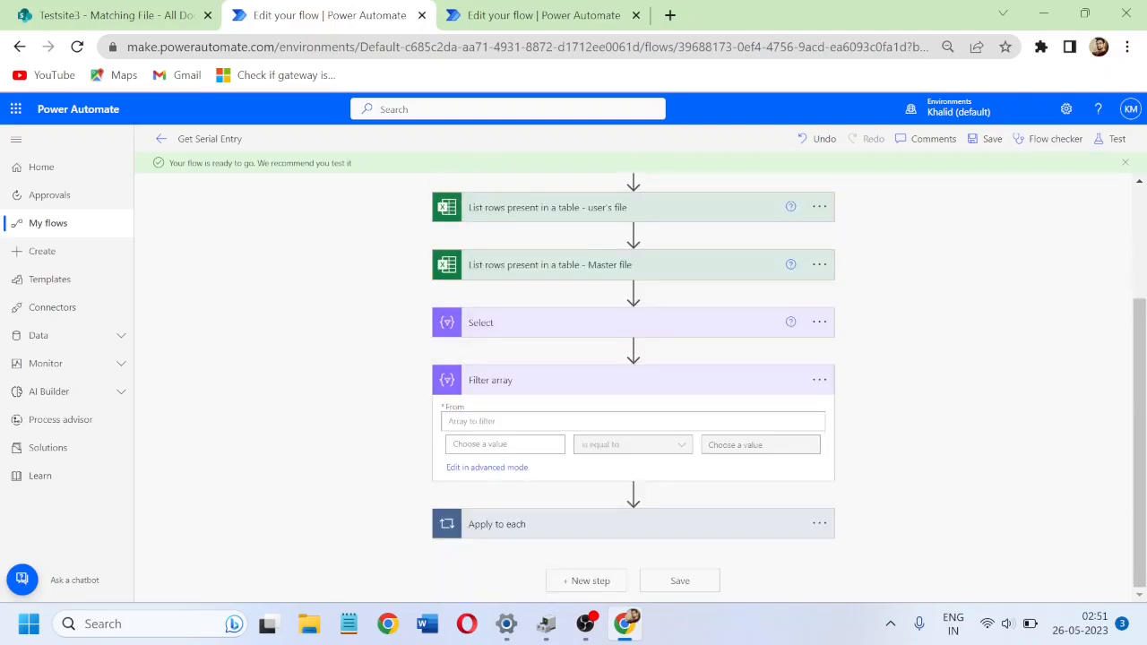
Step: Set the Filter array action's From input to the value list of the Master file's List rows action
click(503, 421)
drag(1146, 345, 1145, 477)
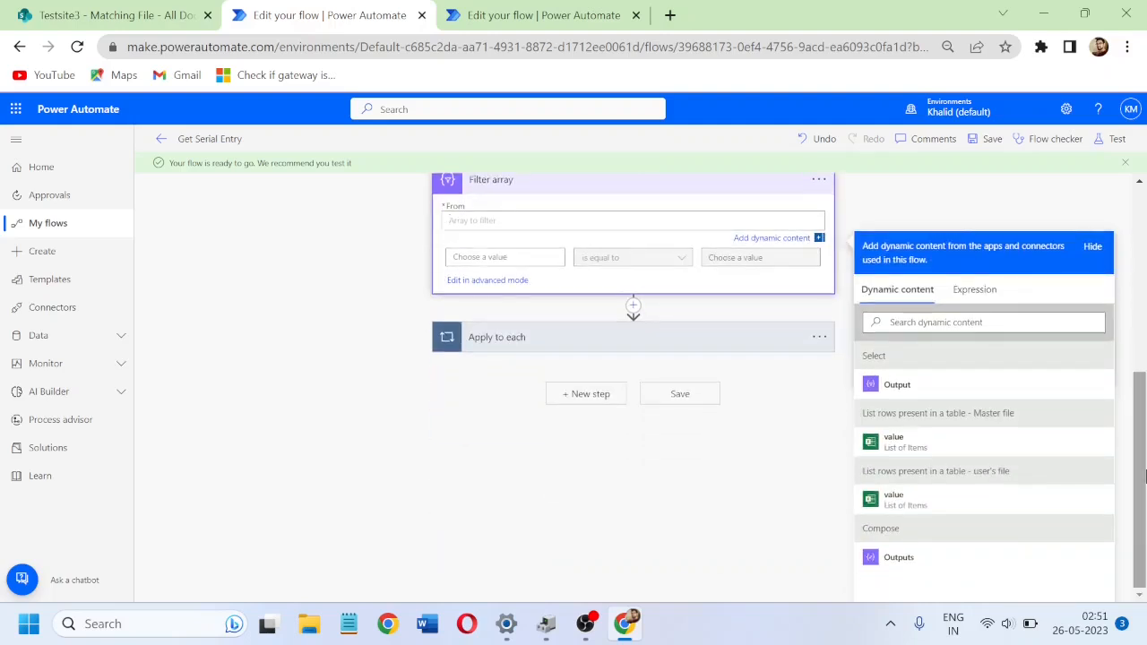
click(889, 441)
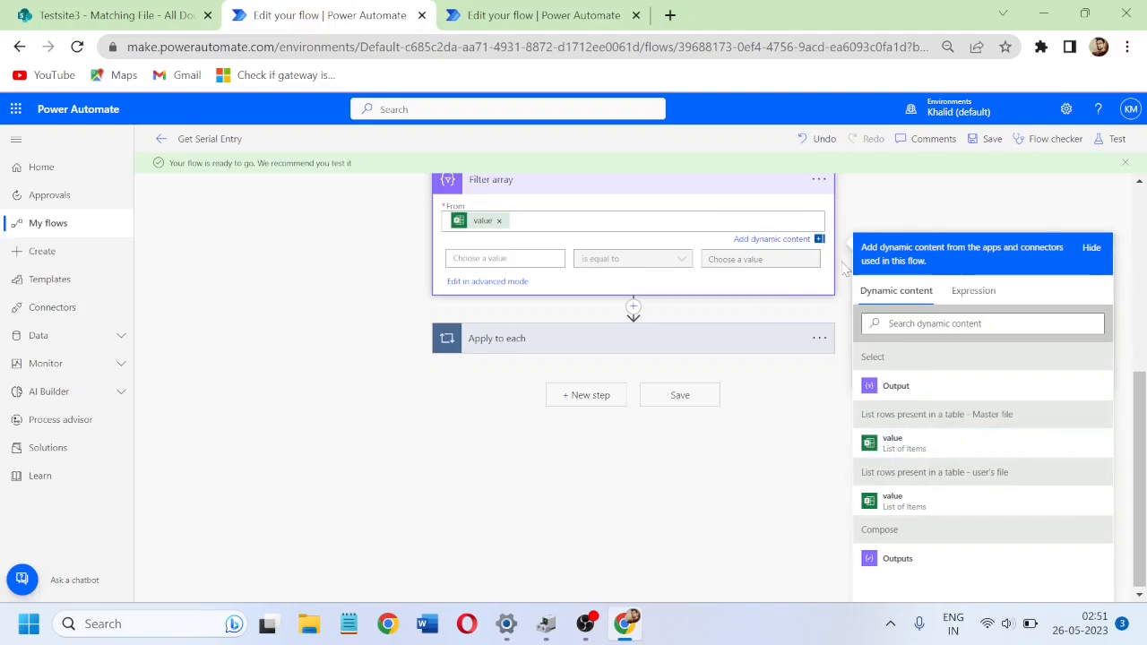
Step: Set the Filter array condition to Select's Output contains the Master file's SerialNumber, and collapse the action
click(497, 260)
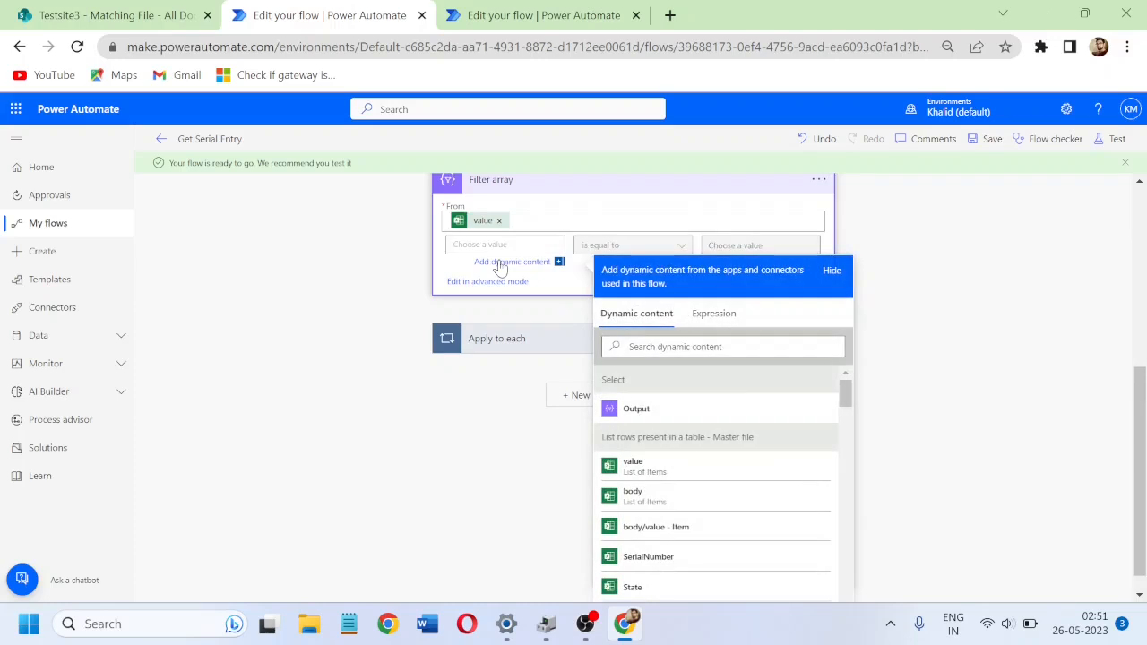
click(636, 409)
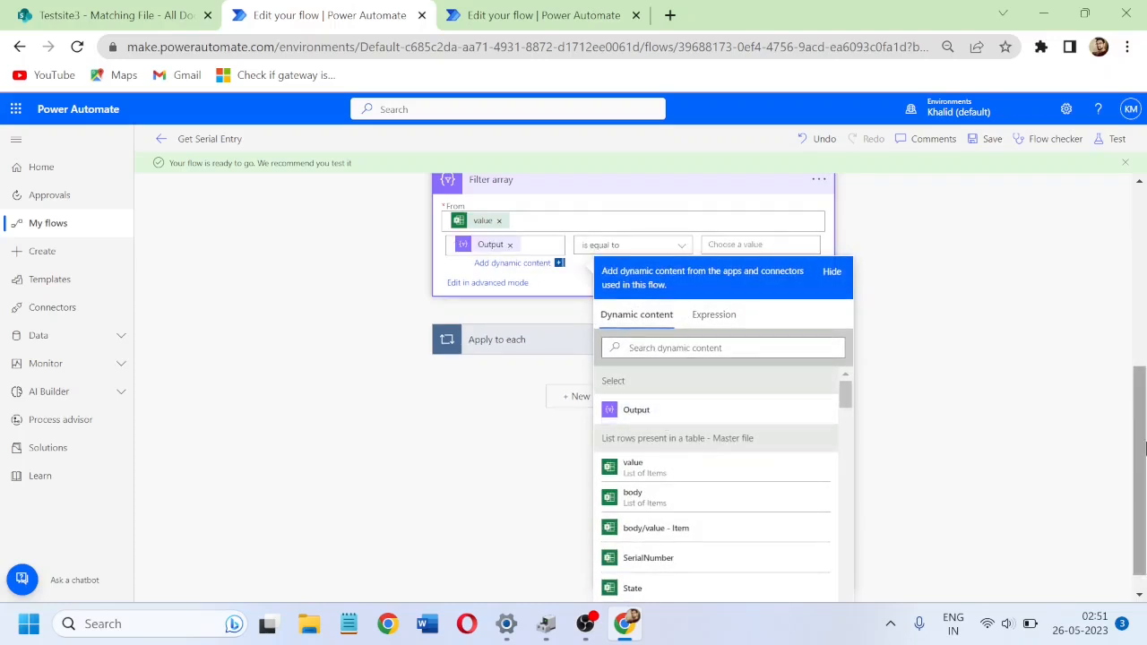
scroll(1046, 420, up, 1)
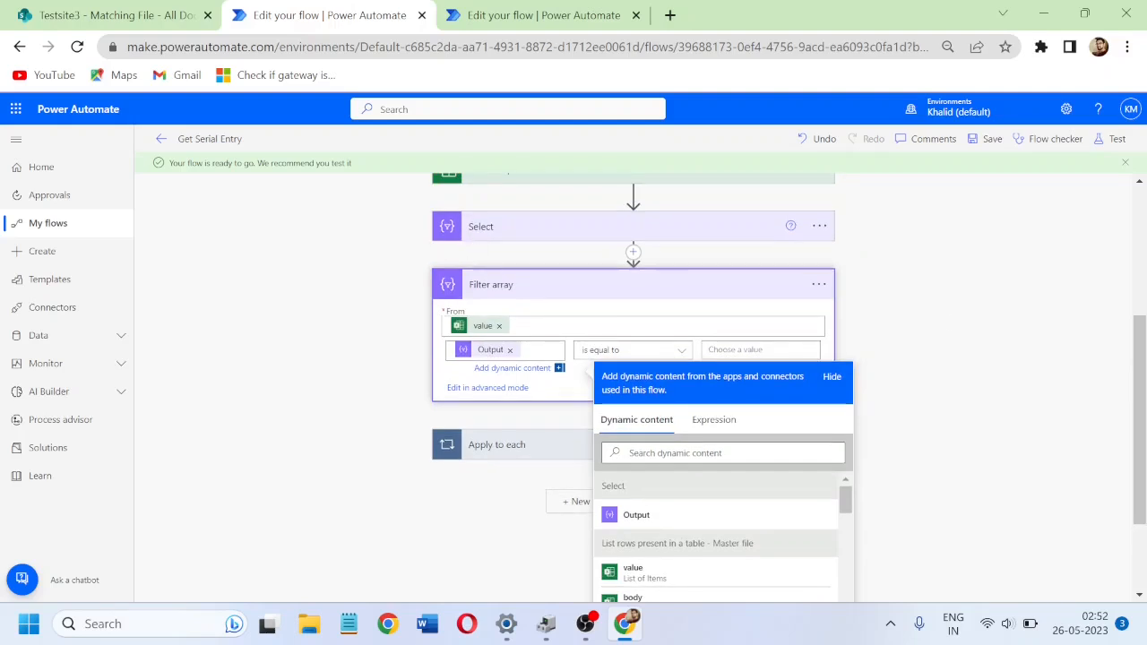
click(684, 356)
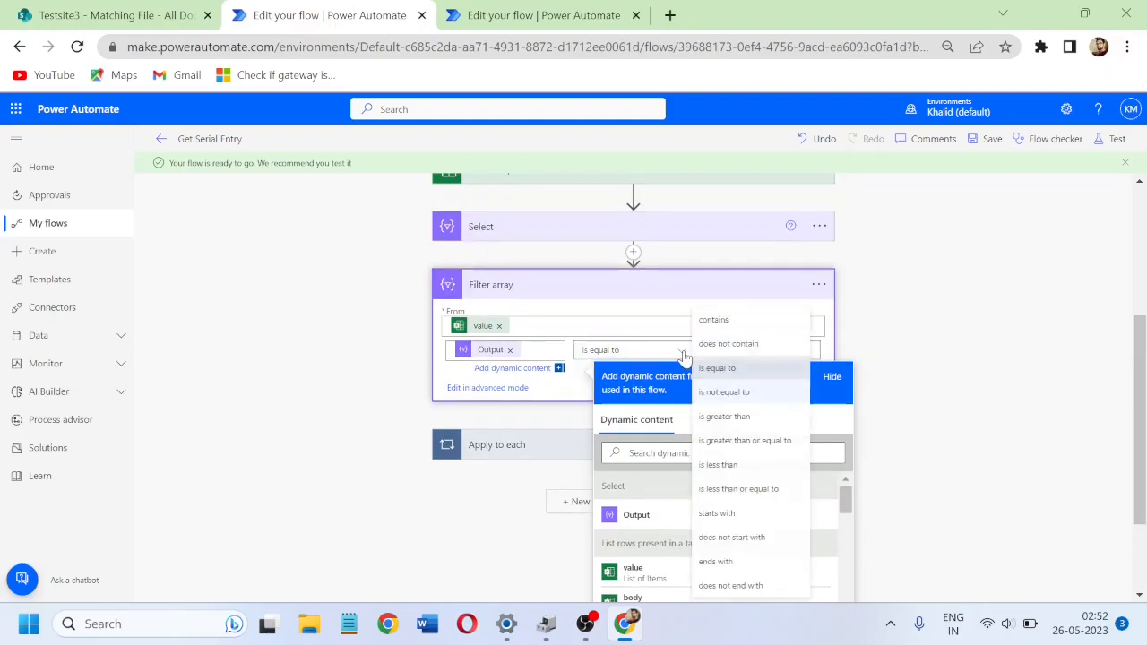
click(730, 325)
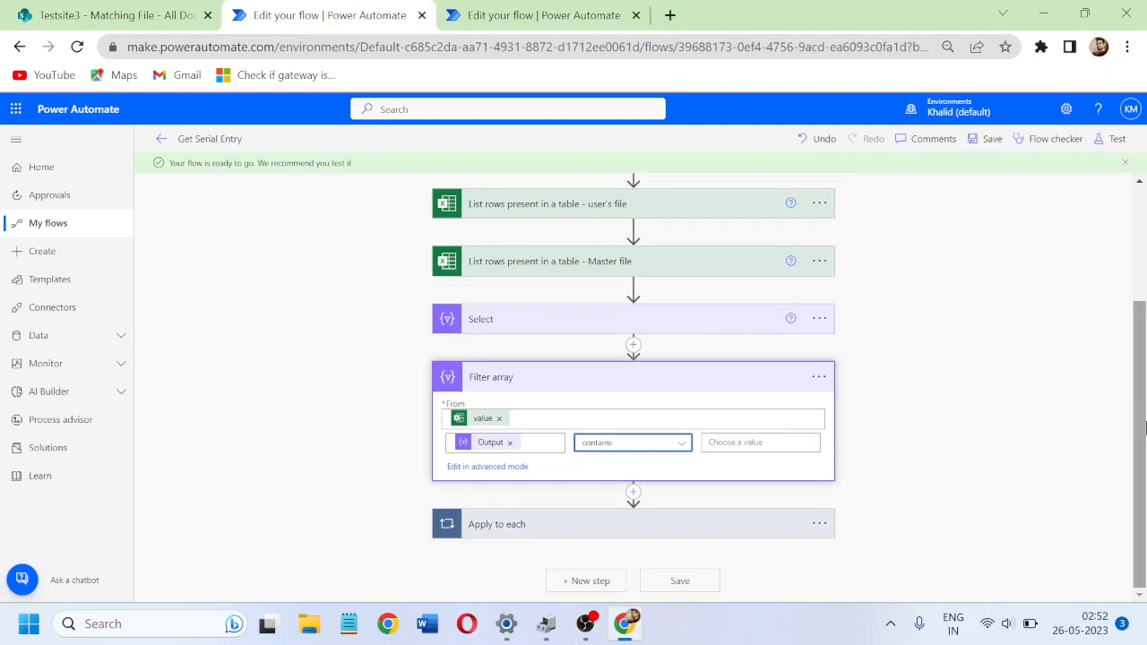
click(739, 445)
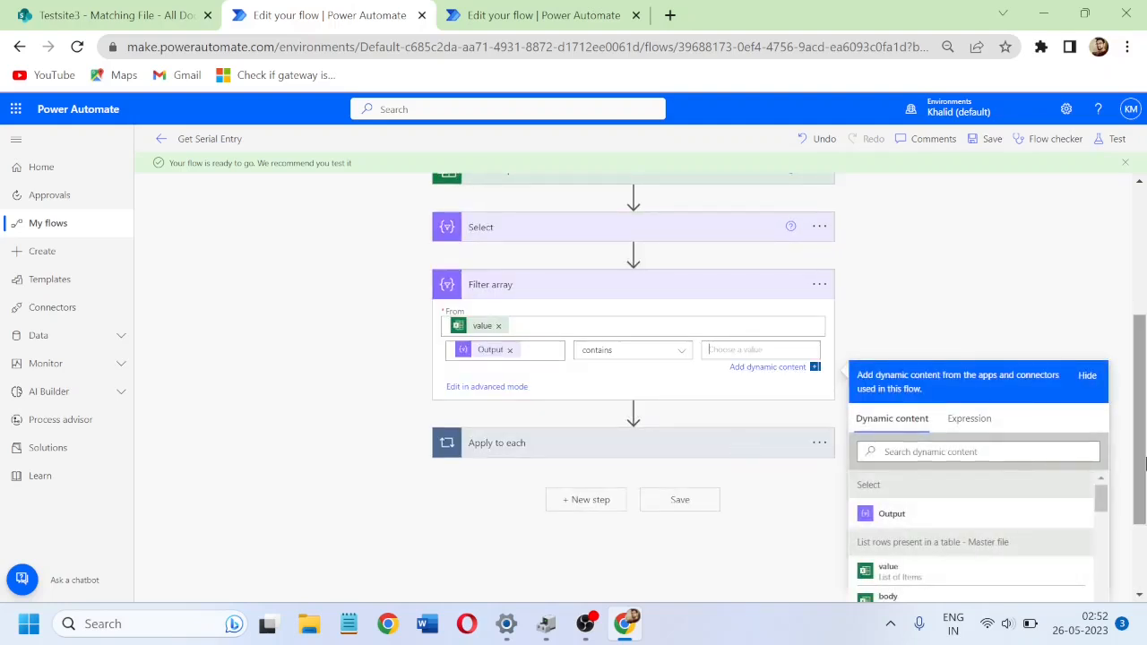
drag(1145, 462, 1144, 543)
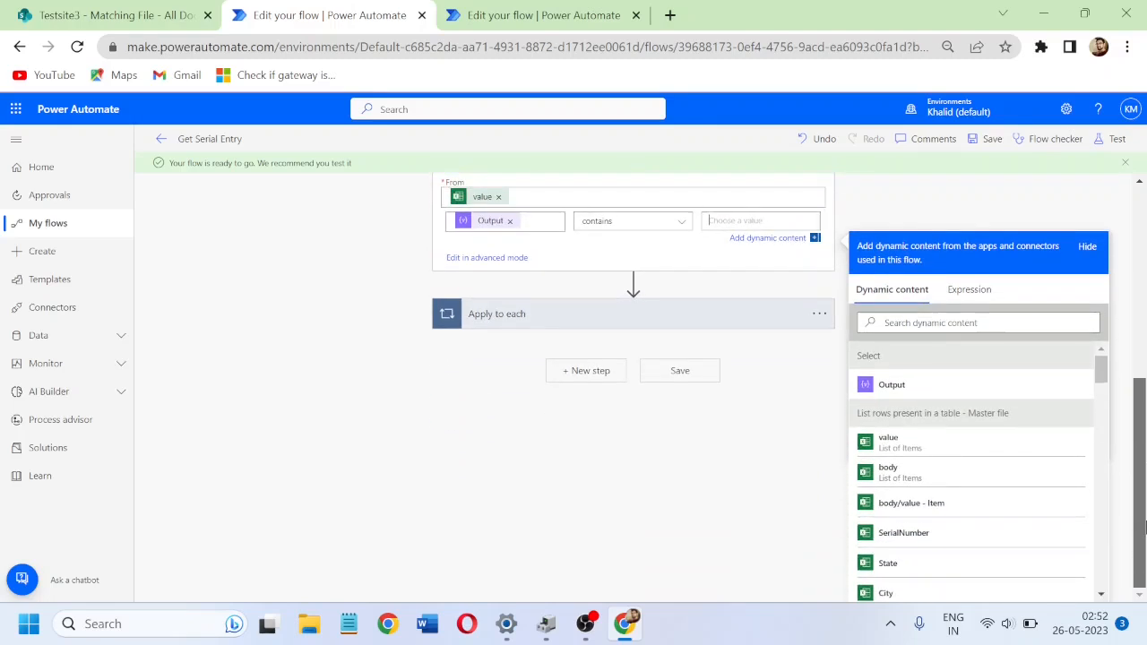
click(914, 538)
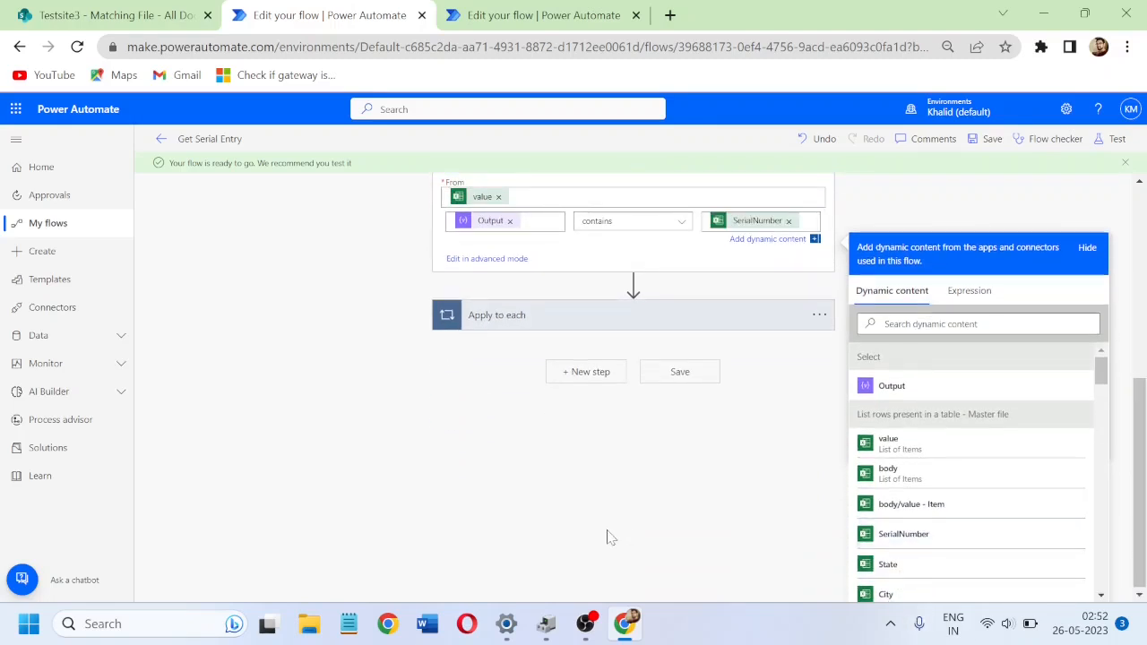
click(541, 509)
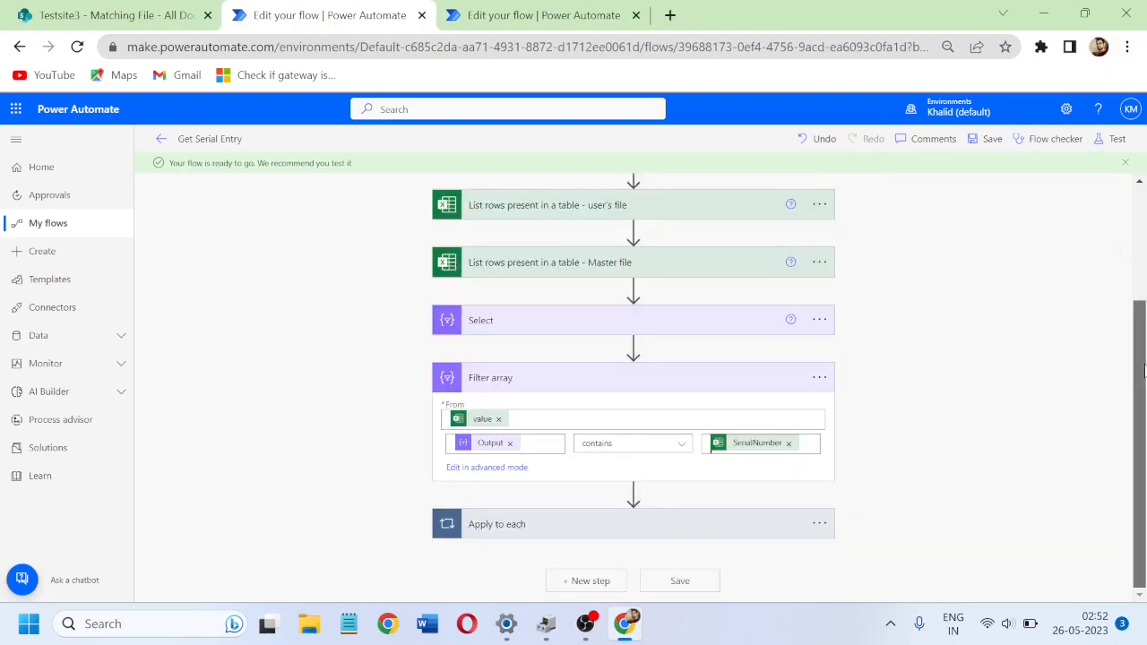
click(610, 385)
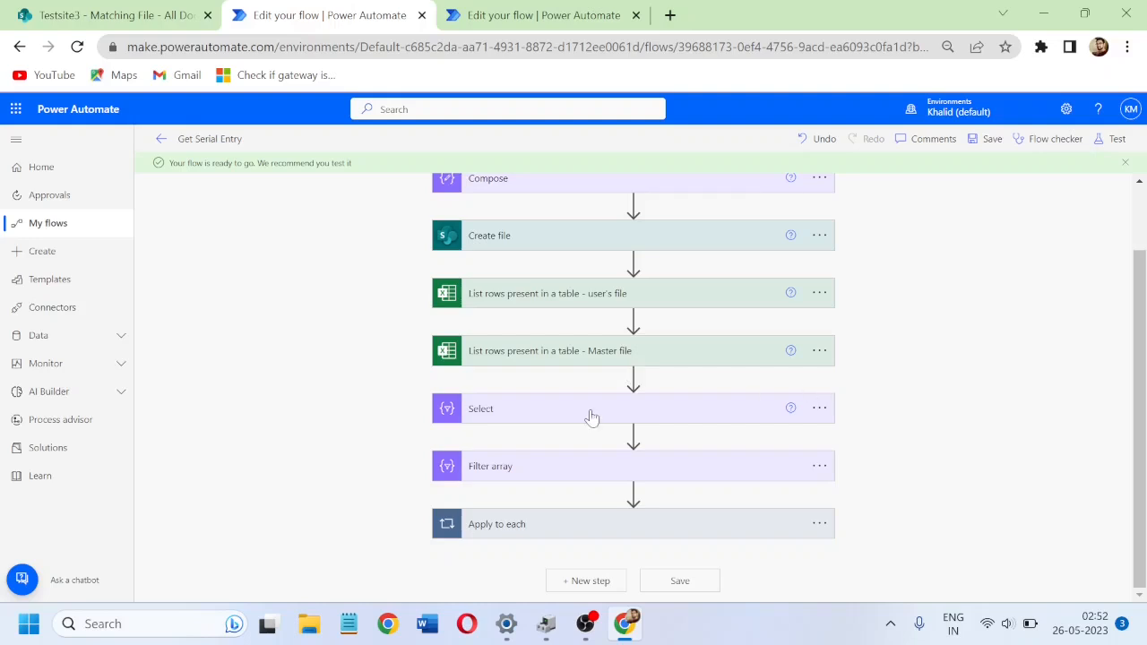
Step: Save the flow, test it automatically with the trigger of the most recent successful test, and close the run's error details
click(990, 143)
click(1115, 139)
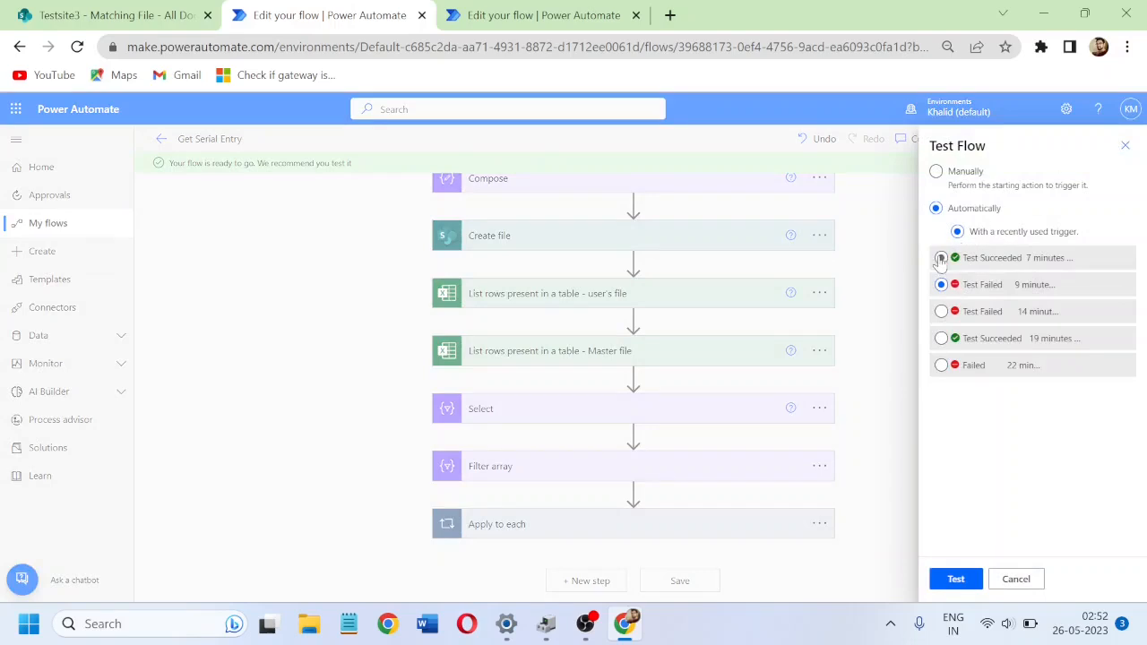
click(955, 579)
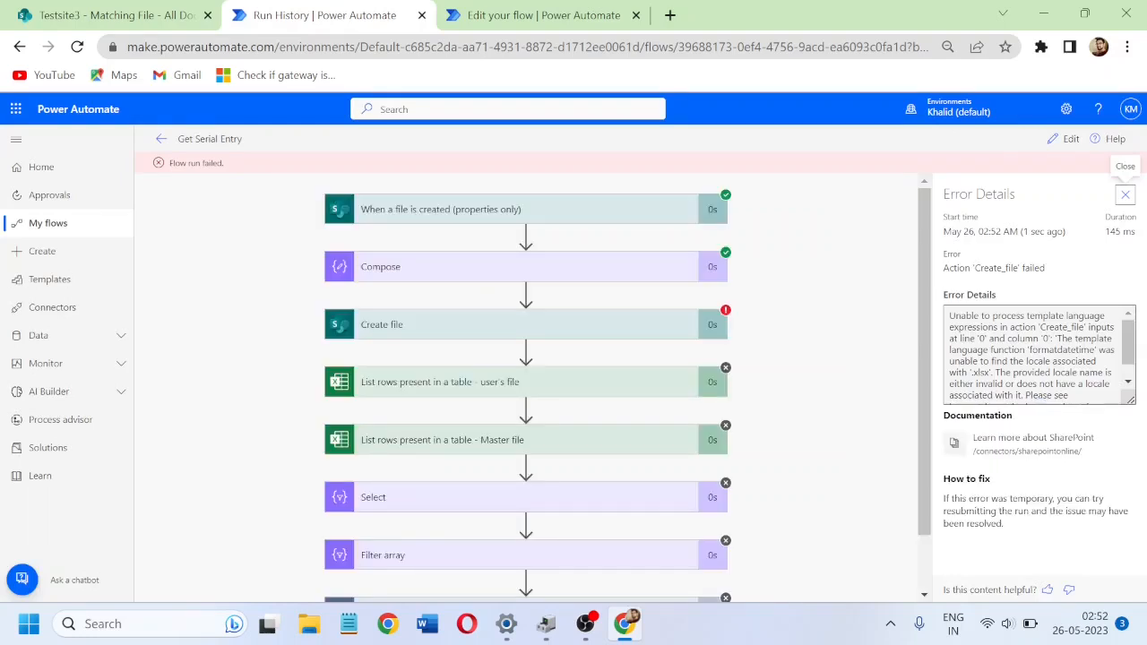
click(1126, 195)
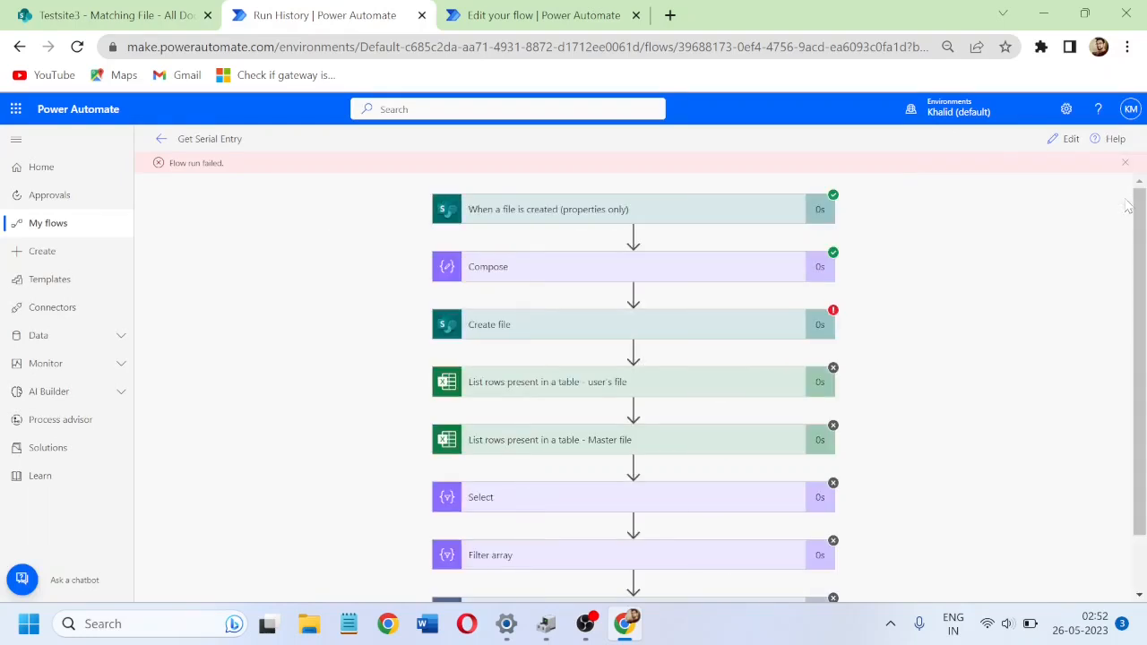
Step: Reopen the flow for editing and replace Create file's File Name expression with concat(formatDateTime(utcNow(),'yyyy-MM-ddTHH:mm'),'.xlsx')
click(1069, 141)
click(566, 296)
click(572, 377)
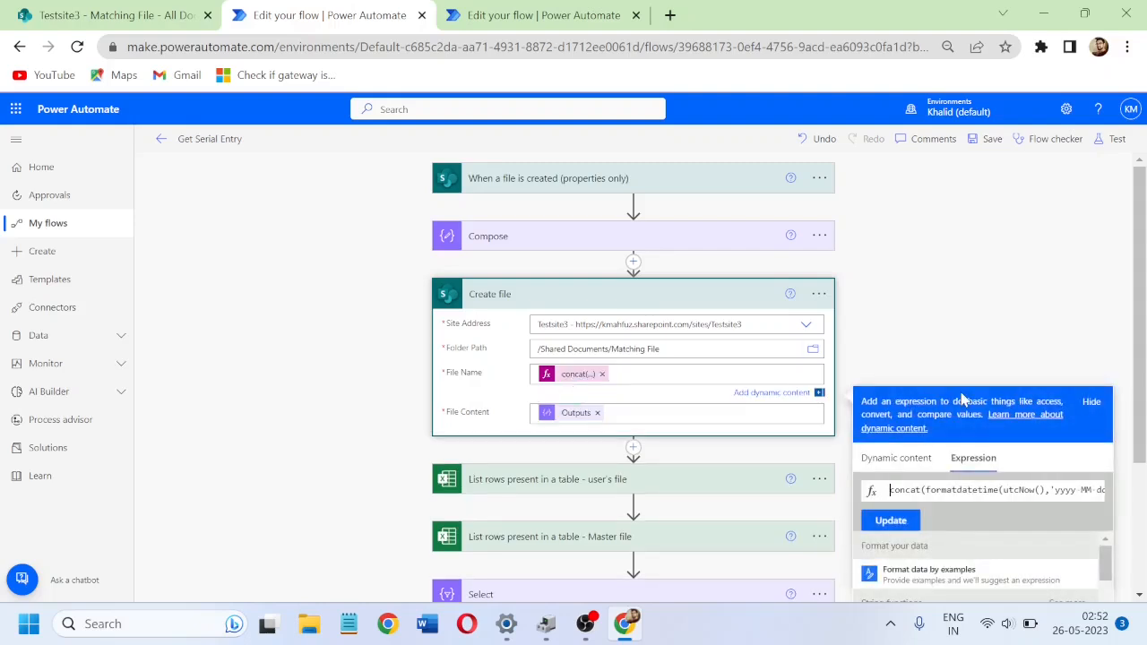
key(ctrl+a)
key(BackSpace)
text(concat)
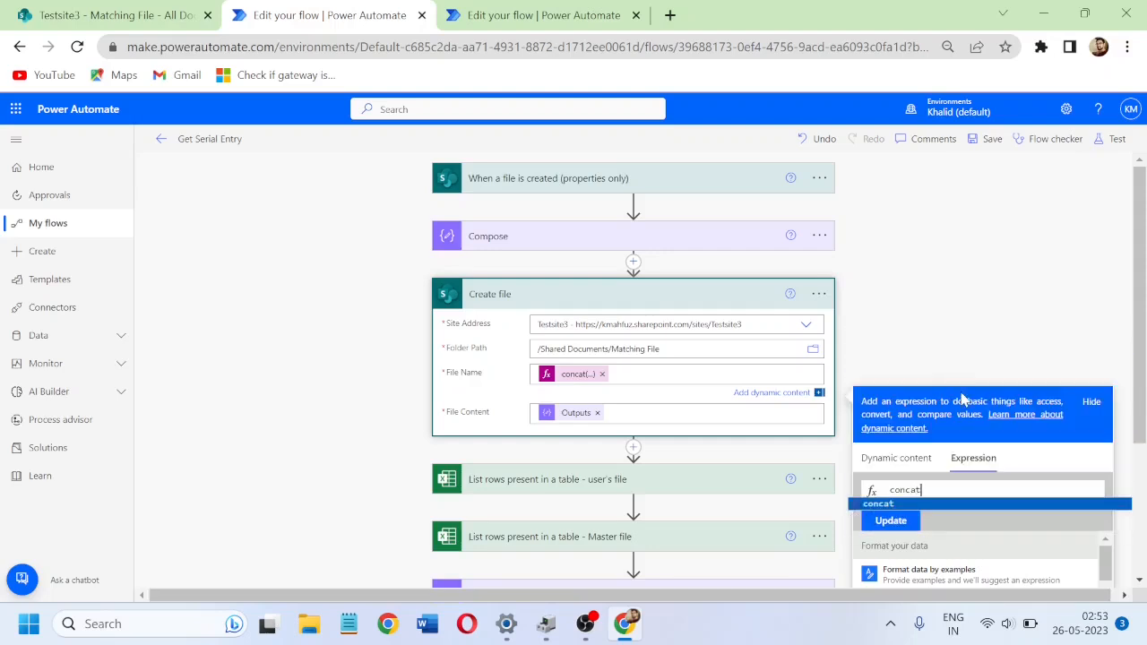
text((form)
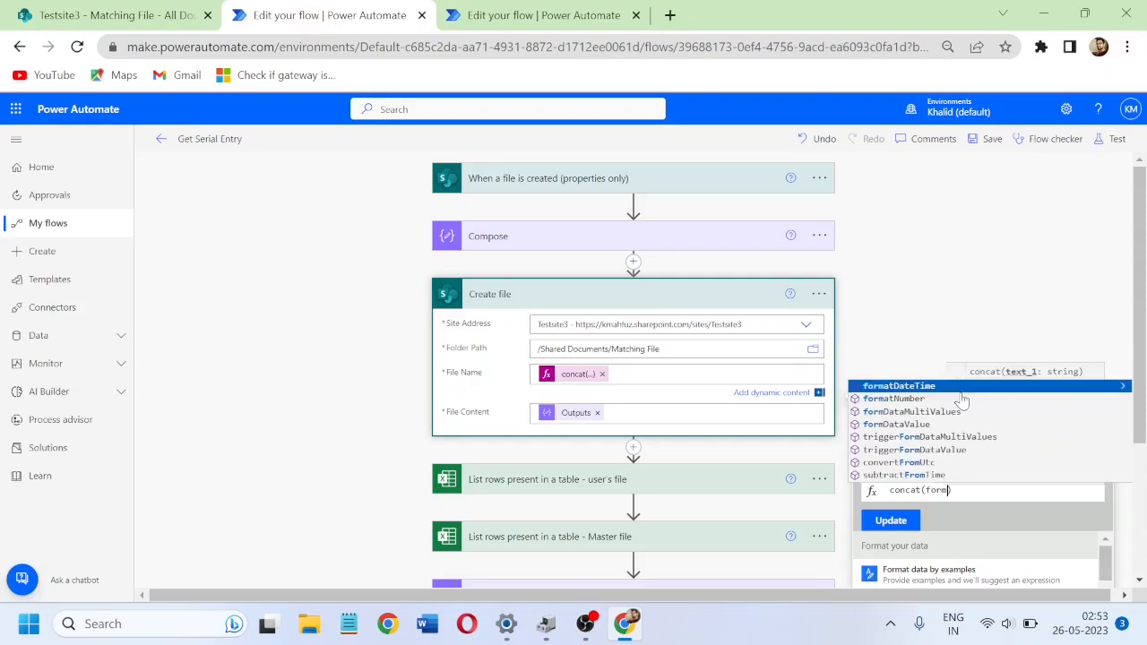
key(Tab)
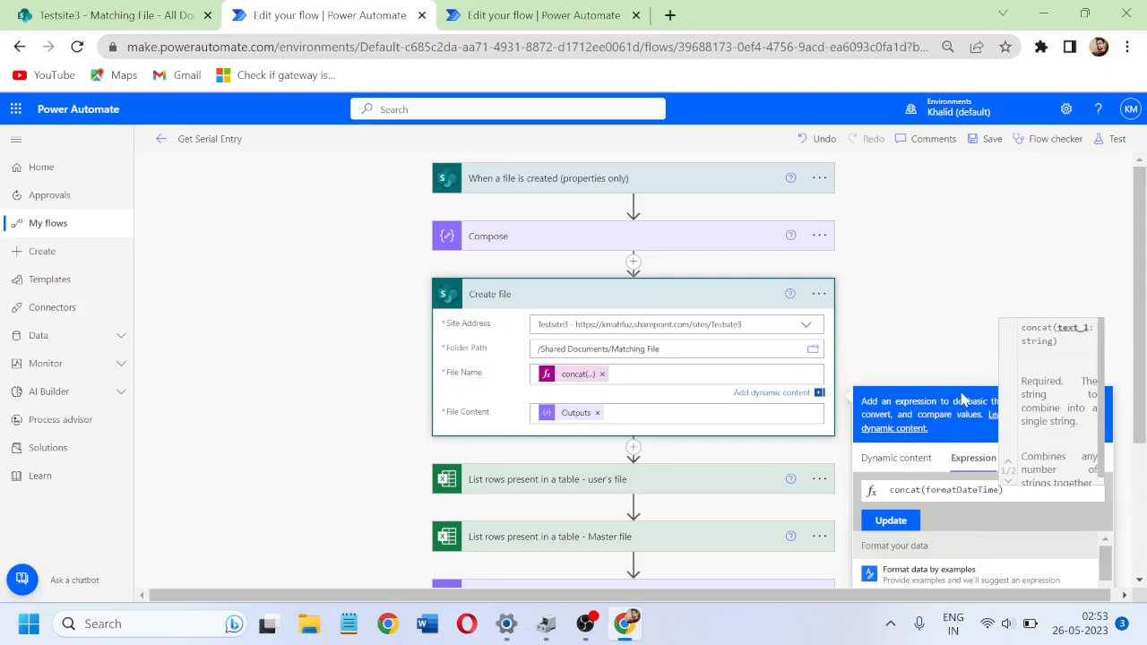
text((utc)
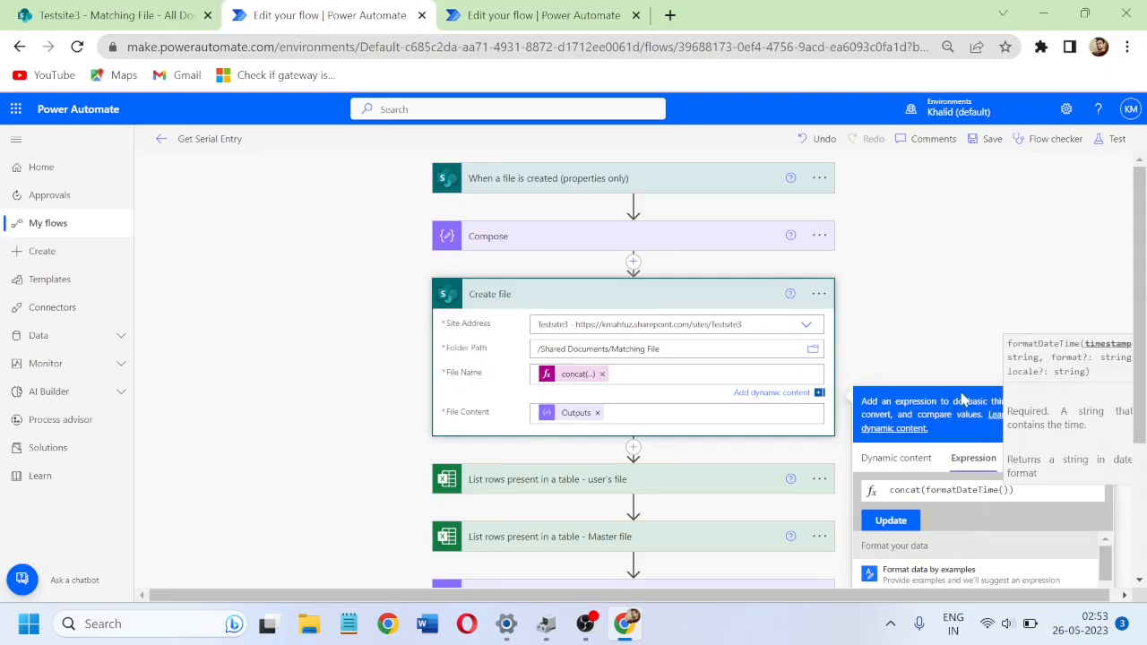
key(Tab)
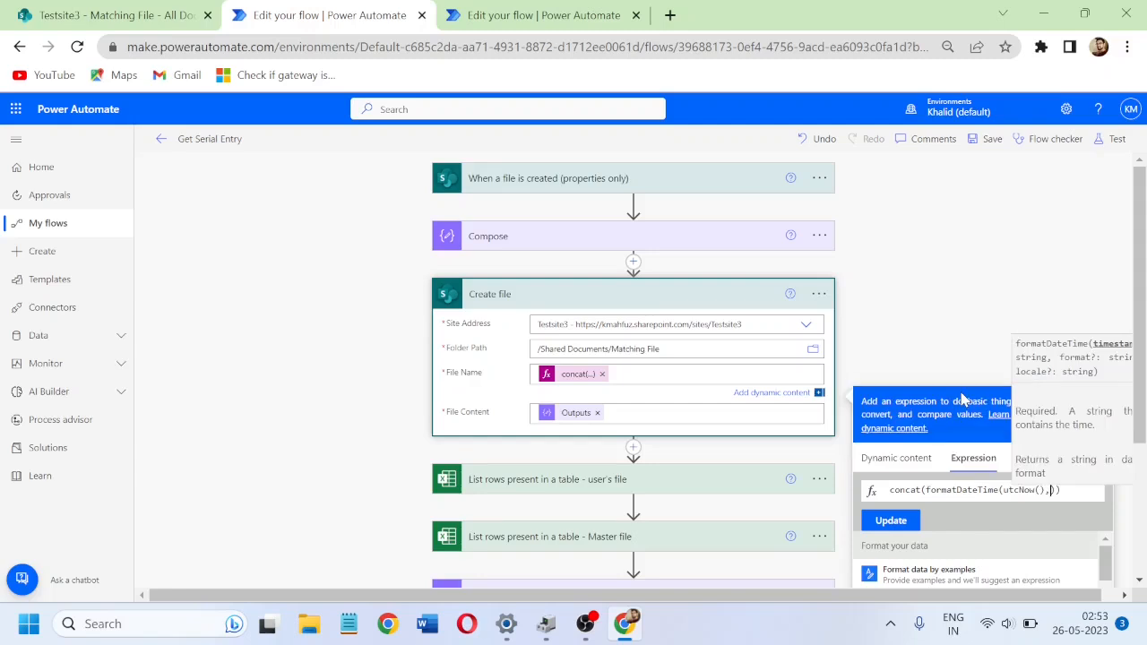
text(,')
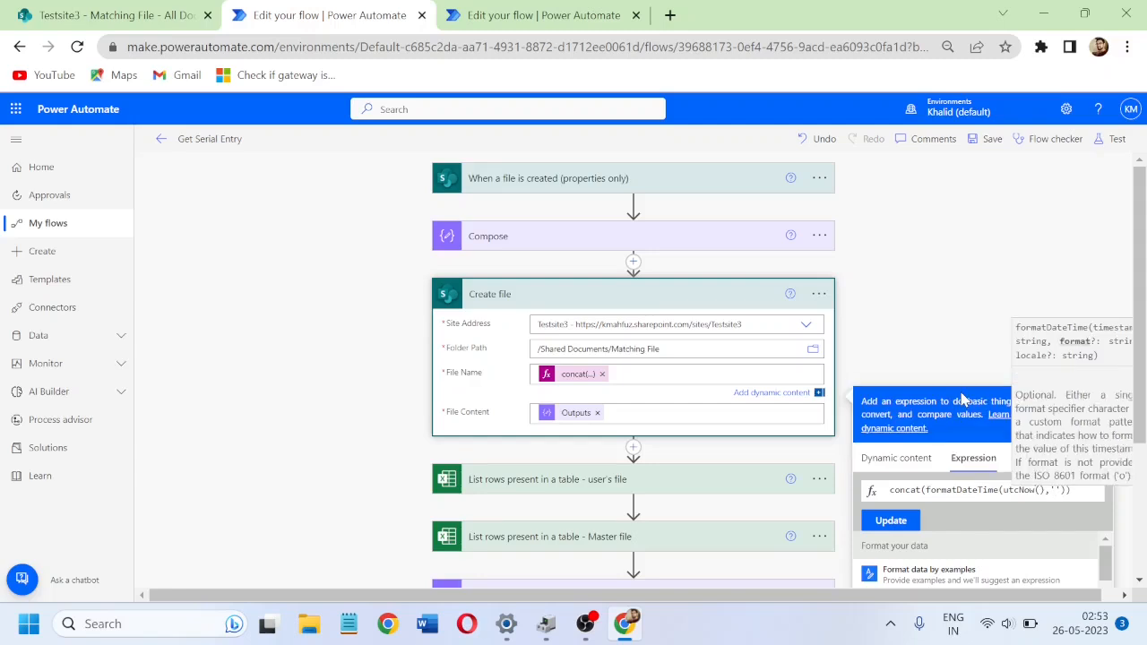
text(yyyy-MM-)
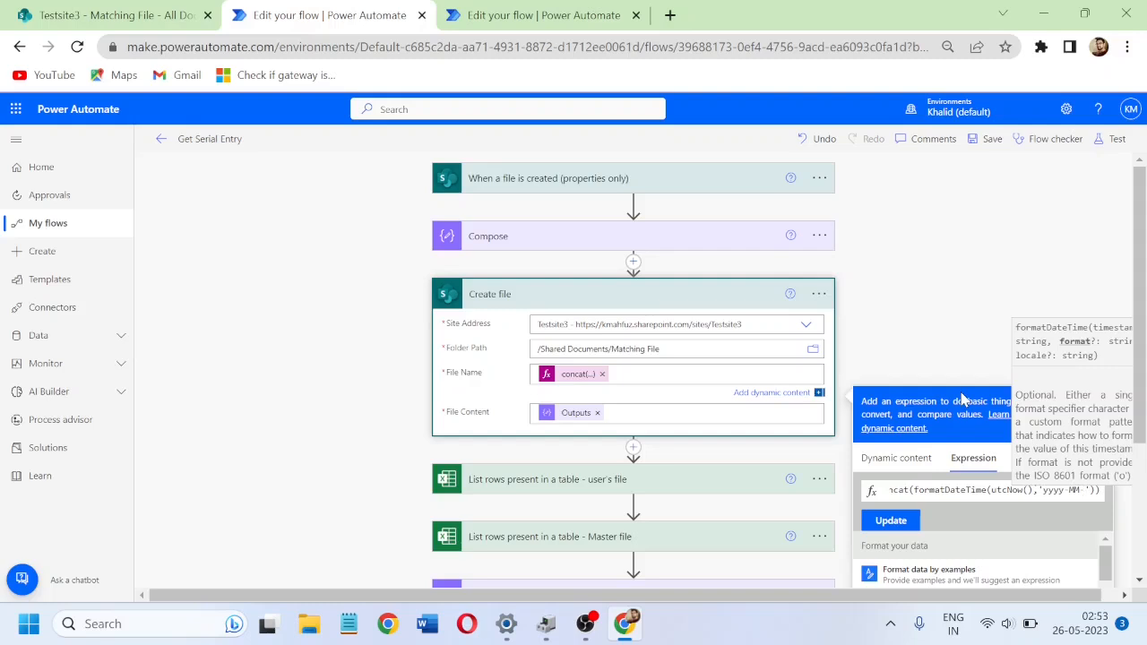
text(dd)
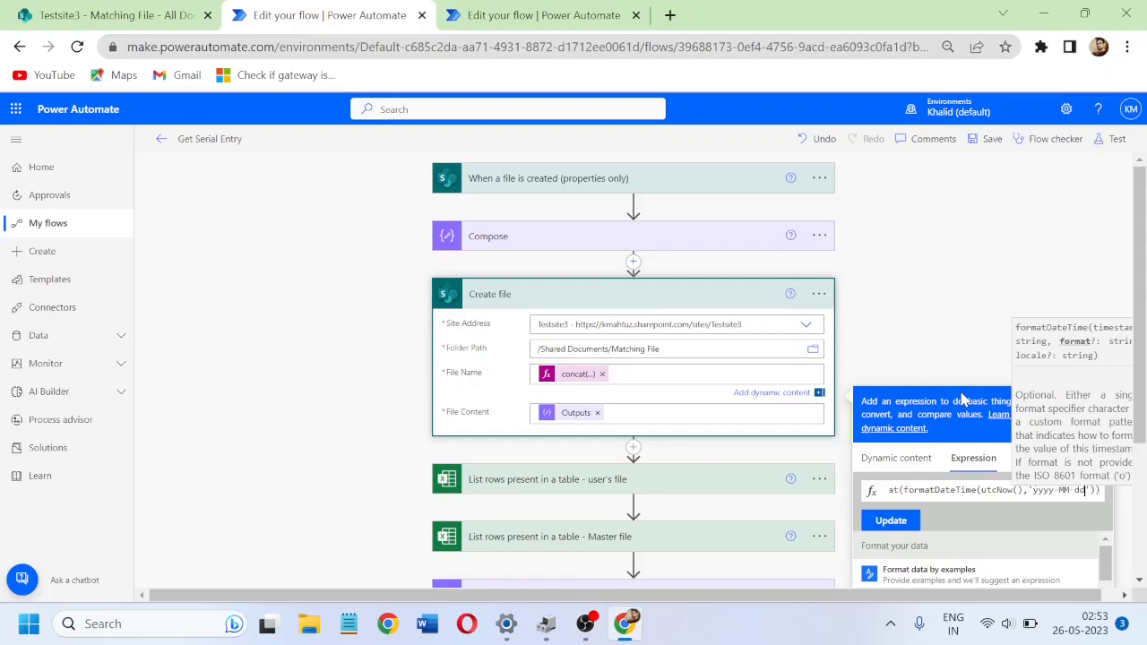
text(T)
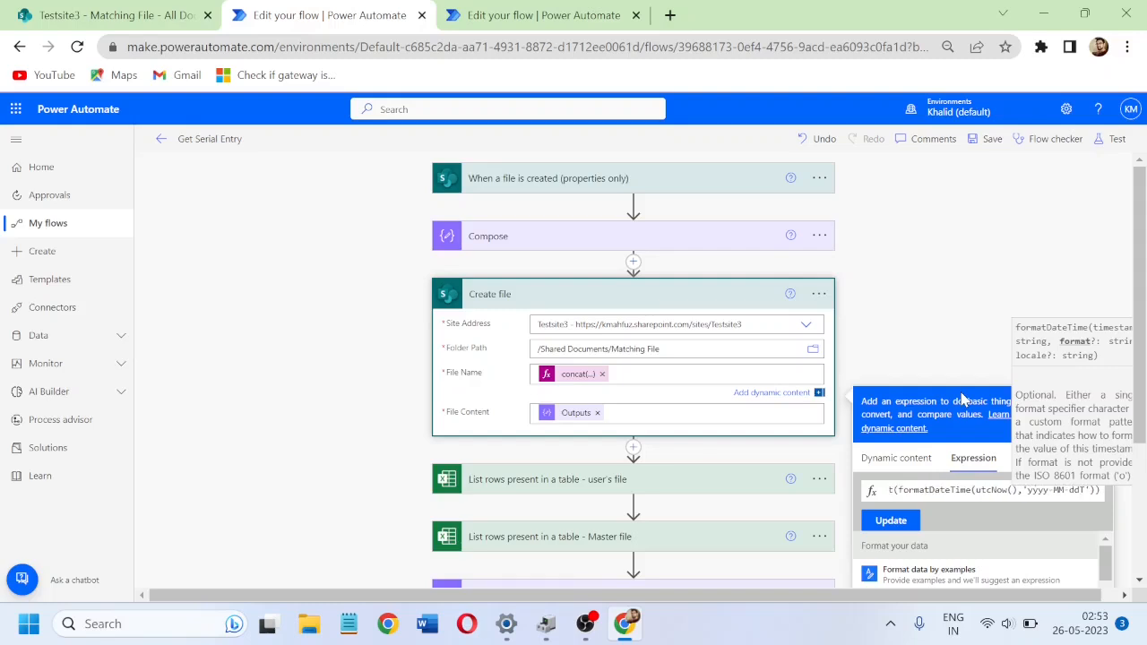
text(HH:)
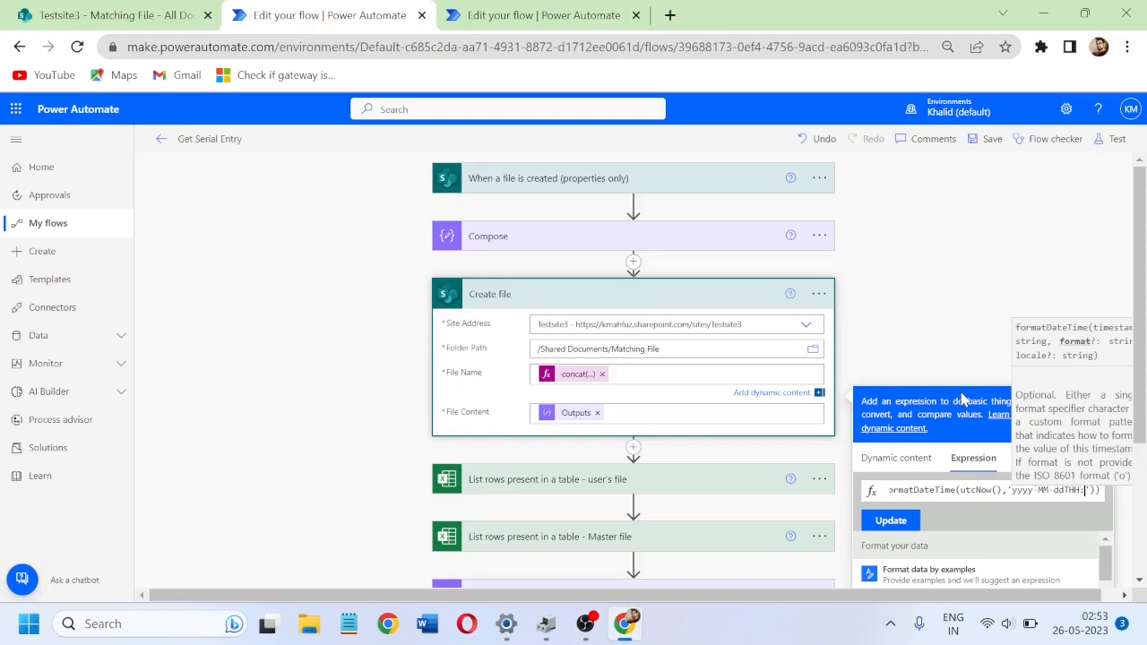
text(mm)
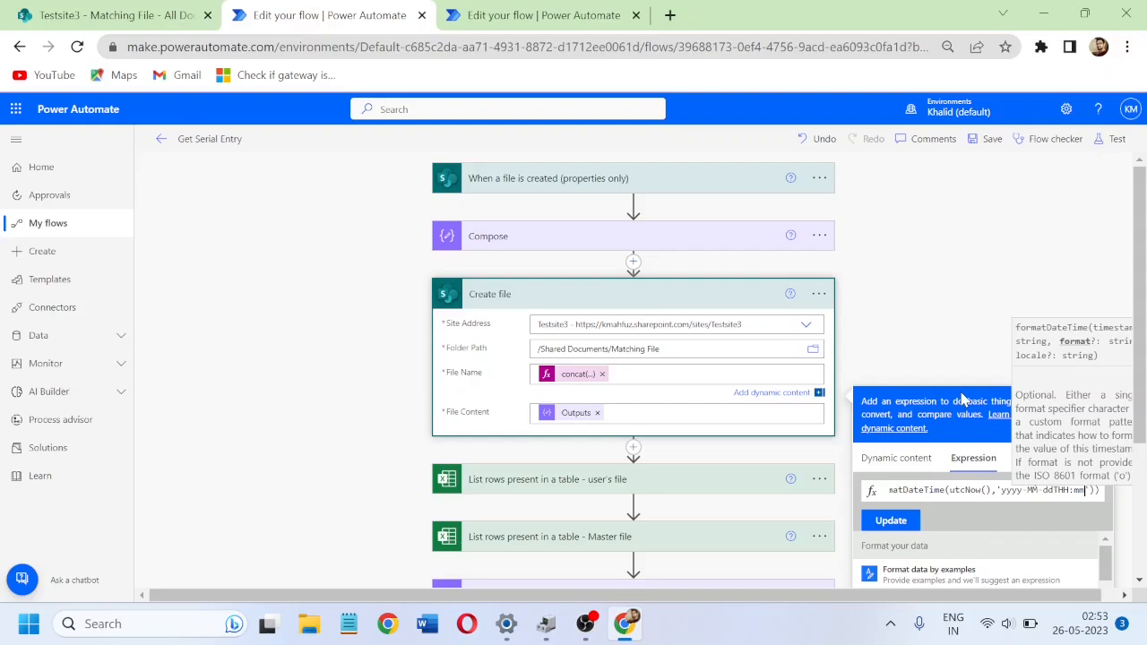
text('))
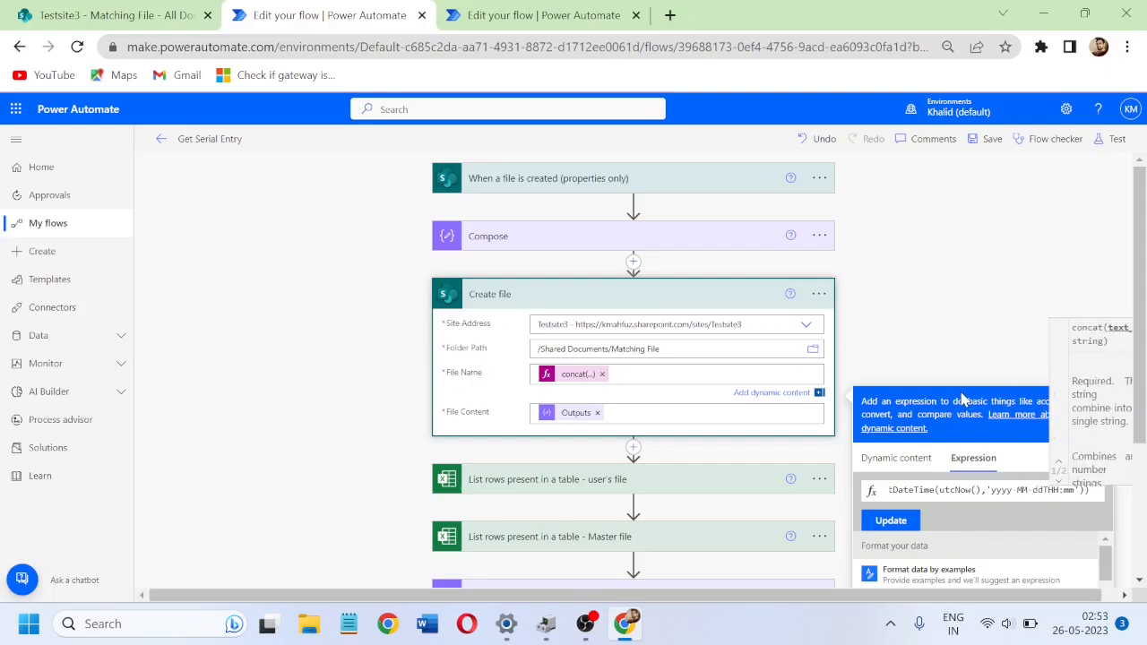
text(,)
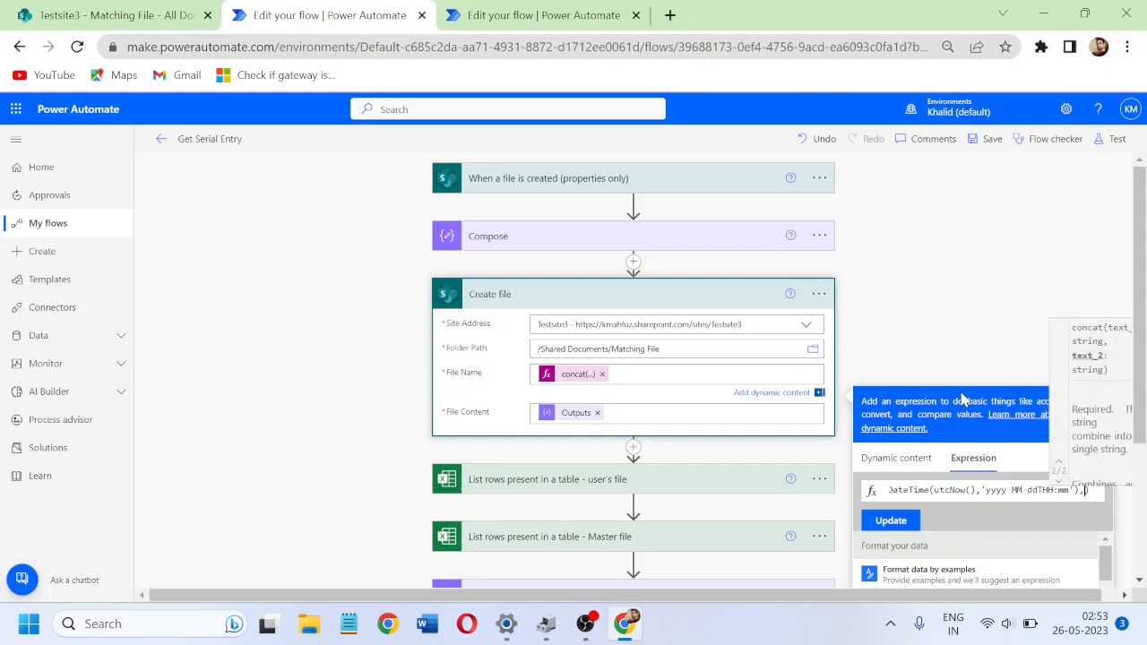
text( '.x)
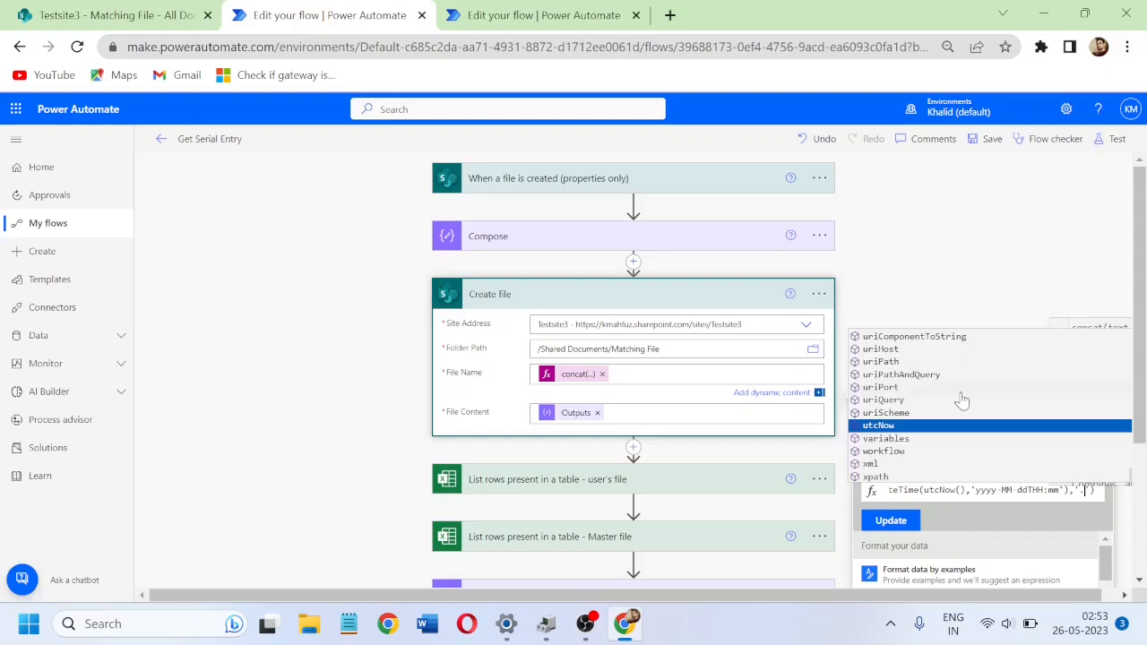
text(lsx)
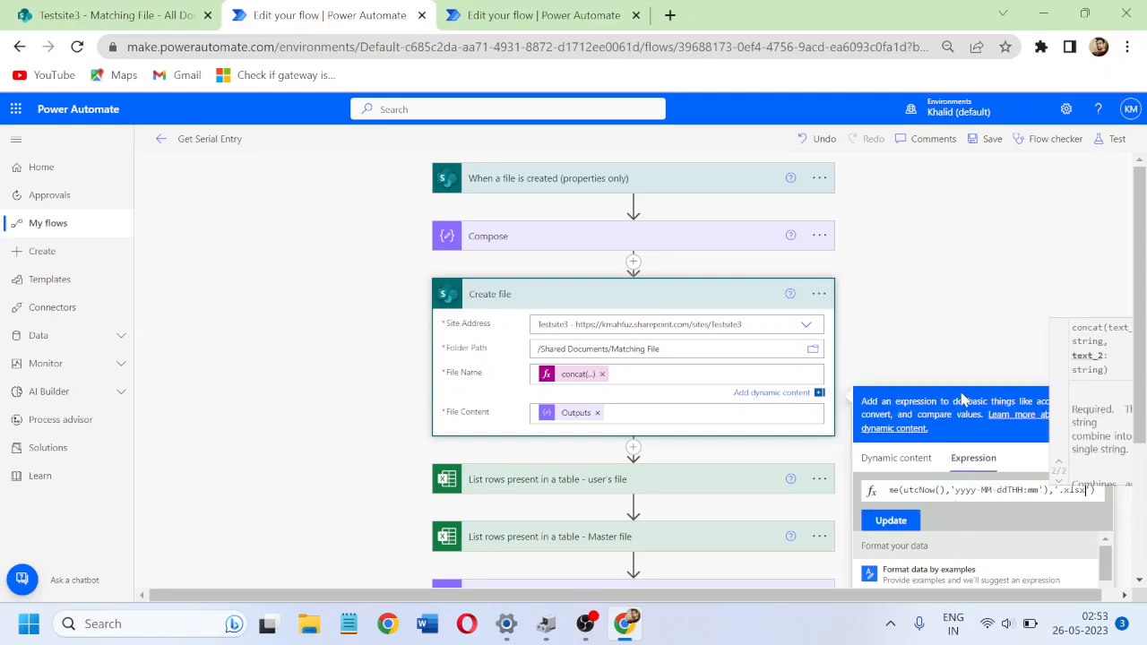
key(Right)
key(Right)
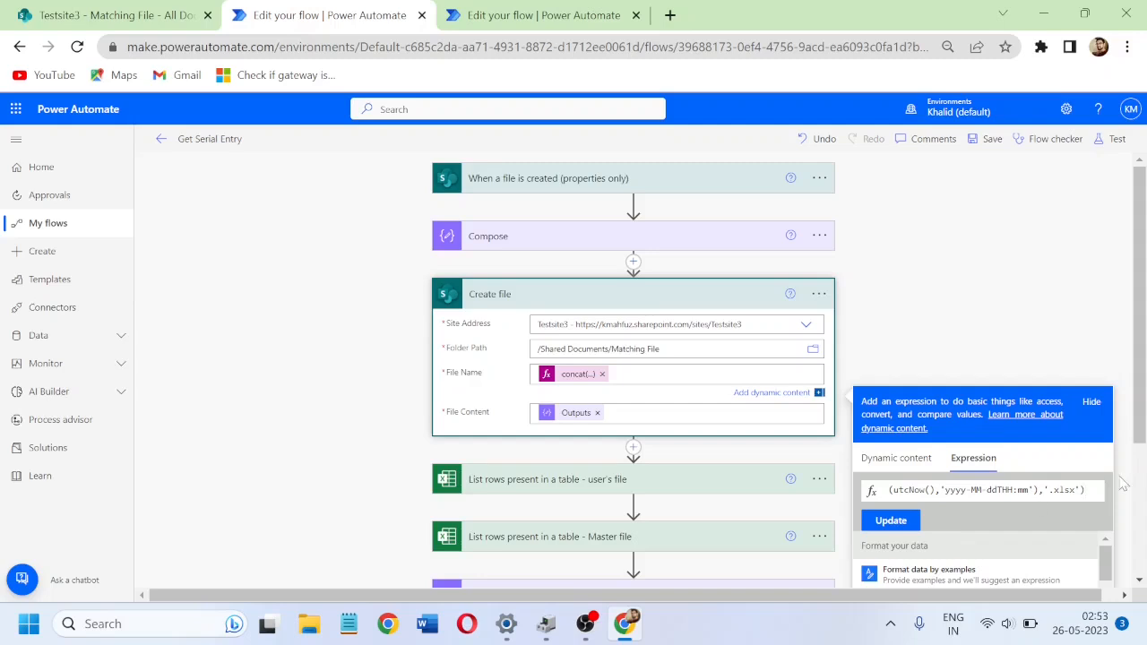
click(893, 523)
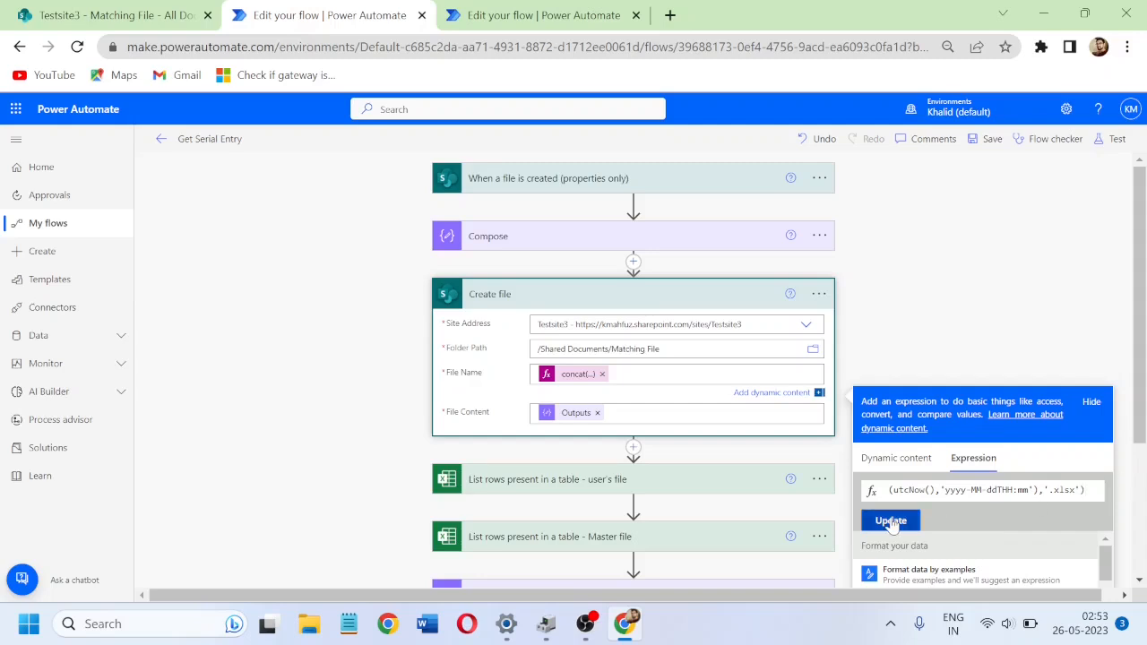
Step: Save the flow and test it automatically with the trigger of the most recent failed test
click(991, 140)
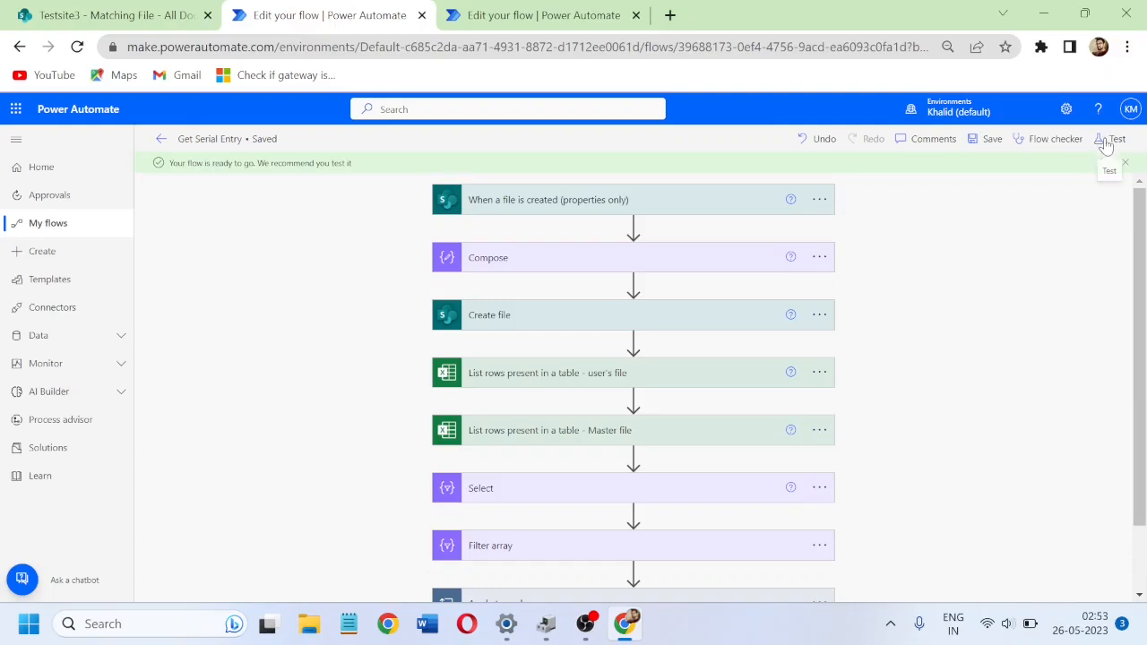
click(1111, 140)
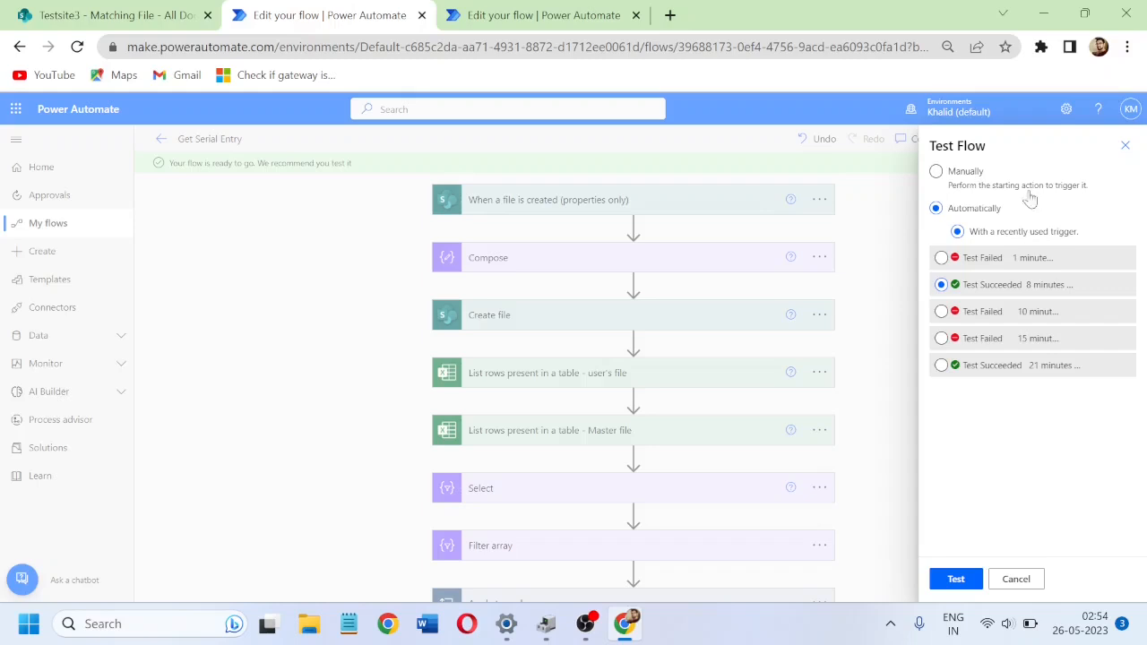
click(941, 258)
click(954, 579)
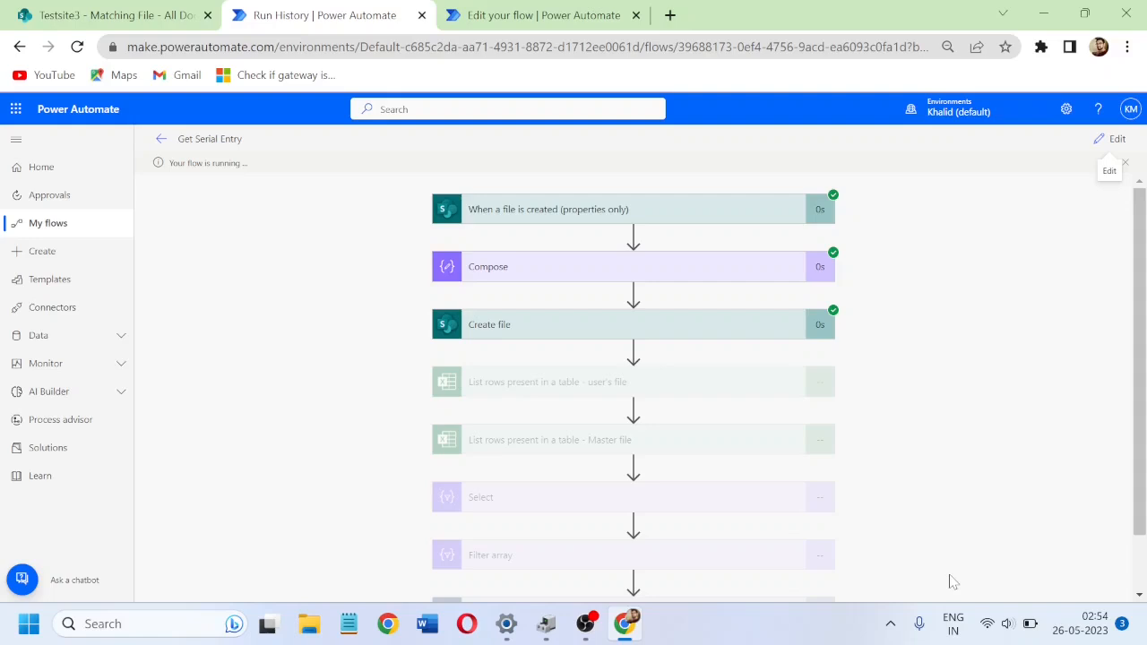
Step: Expand Filter array and Select in the test run and examine the serial numbers in Select's output body
drag(1145, 310, 1145, 414)
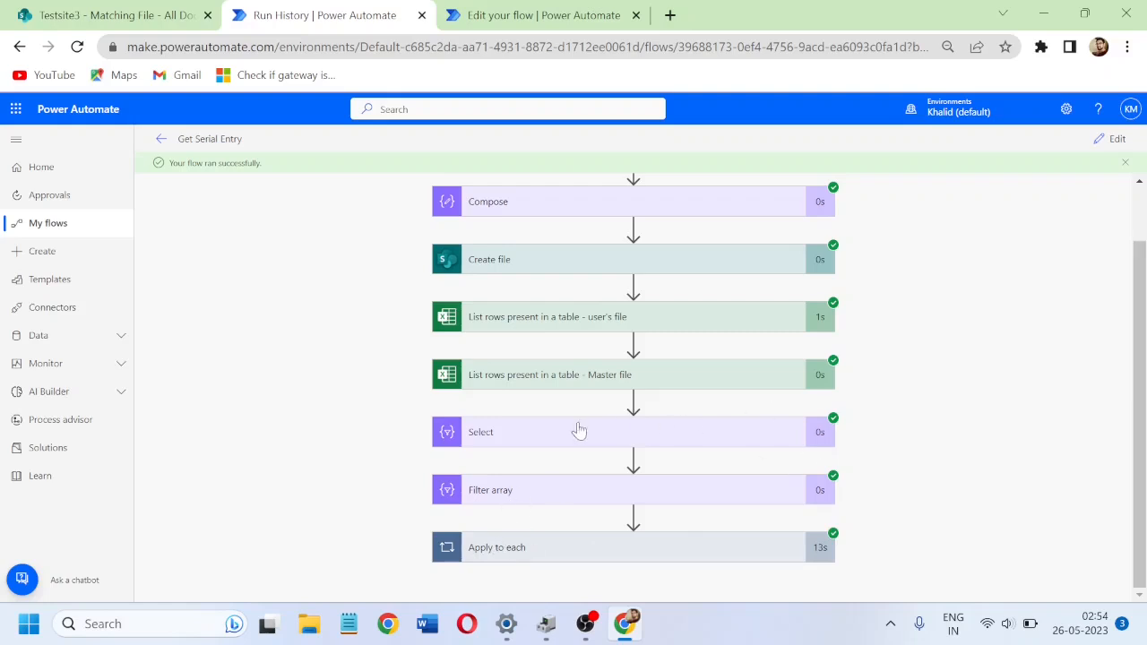
click(593, 493)
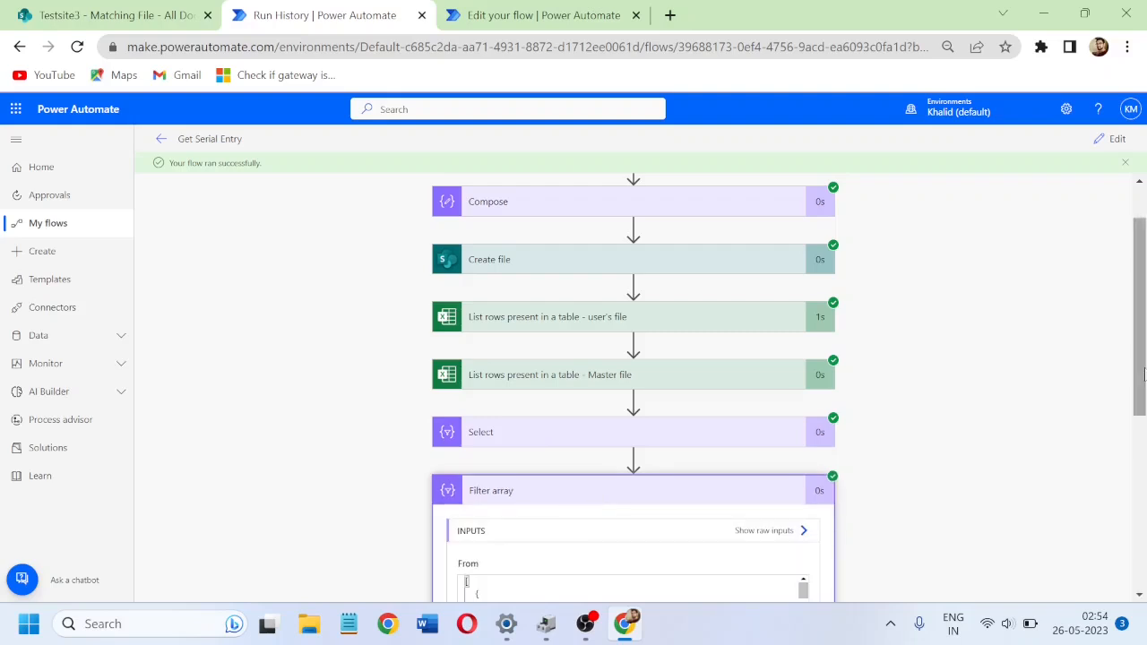
click(705, 438)
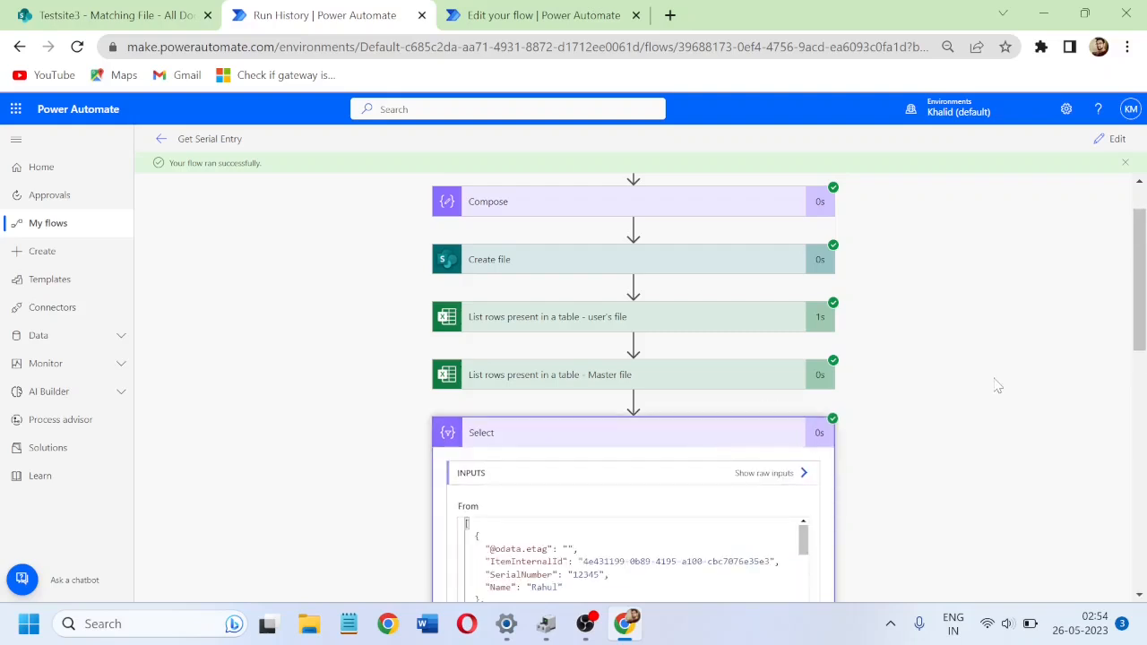
drag(1141, 283, 1140, 372)
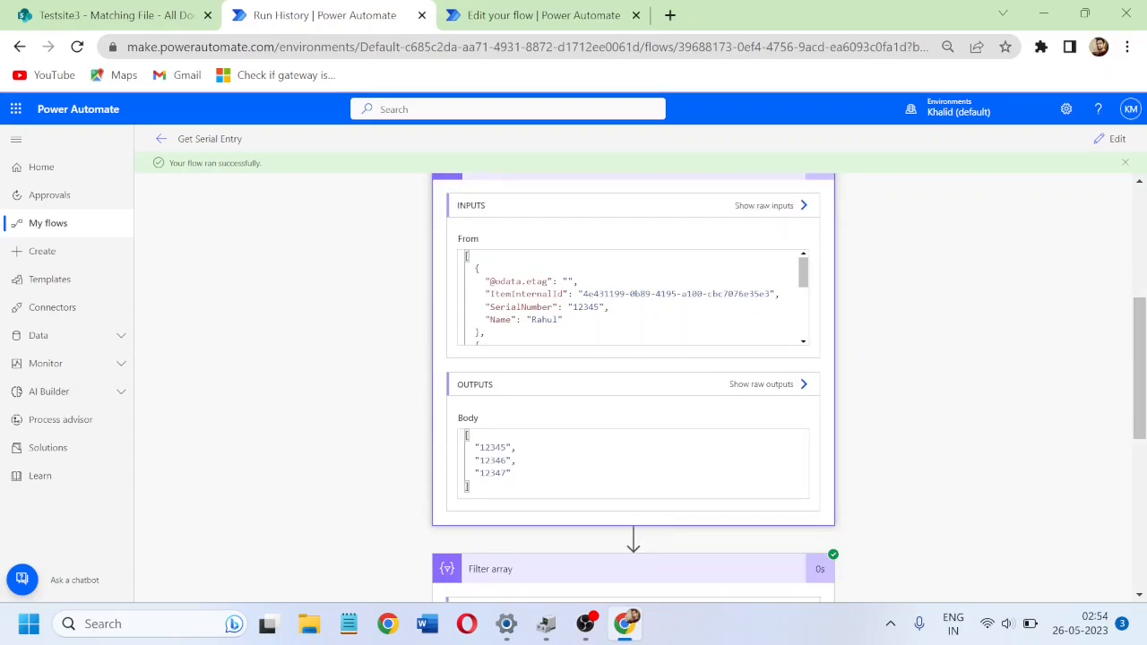
drag(511, 473, 475, 447)
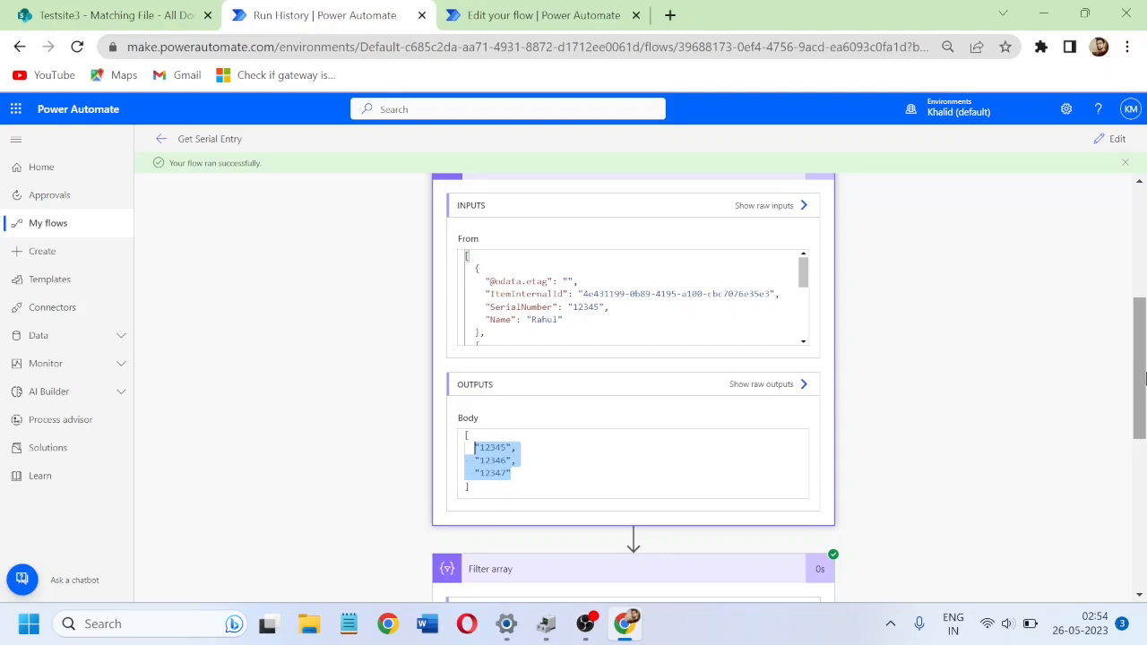
Step: Read through all master file records in the Filter array action's From input
scroll(959, 448, down, 3)
scroll(1143, 472, down, 1)
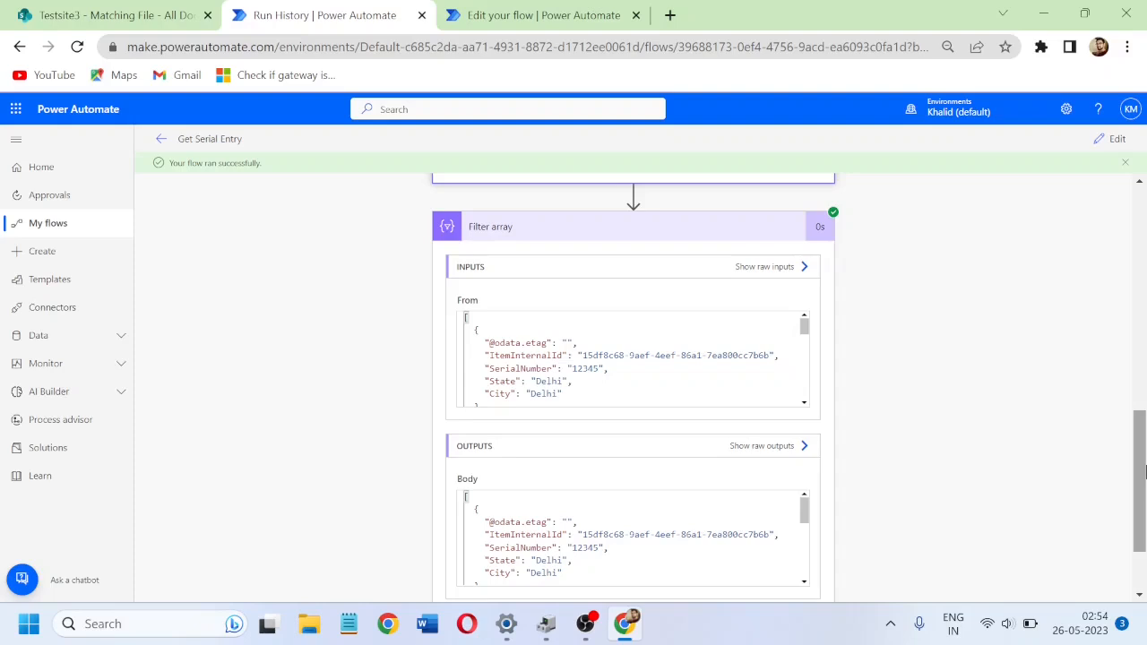
scroll(1142, 472, down, 1)
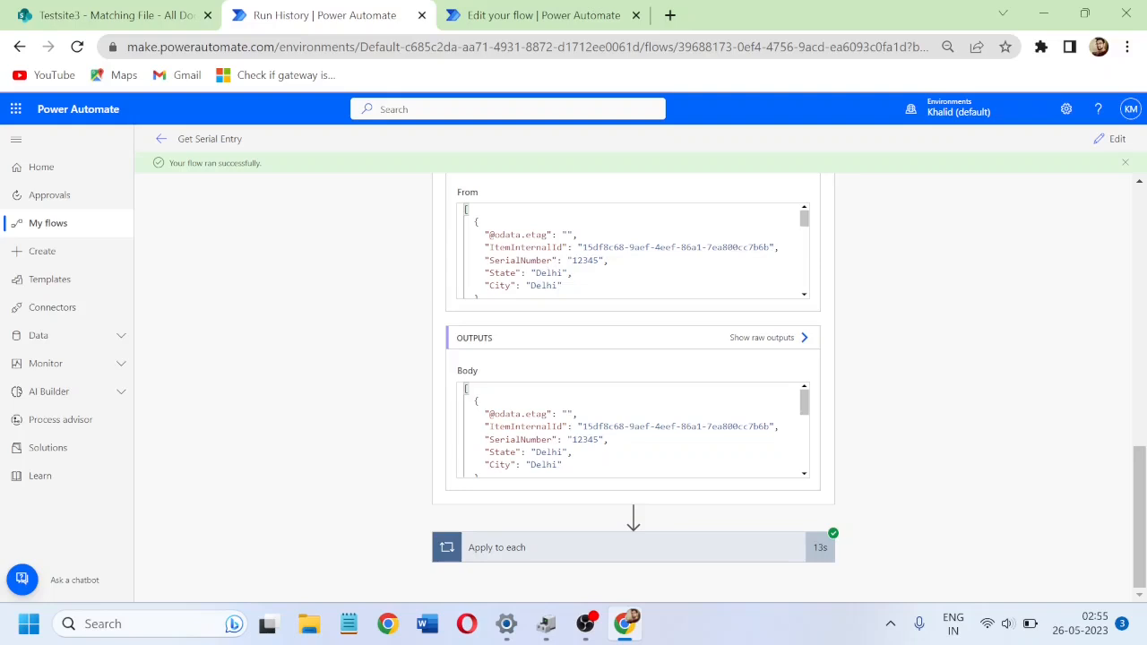
drag(573, 273, 500, 248)
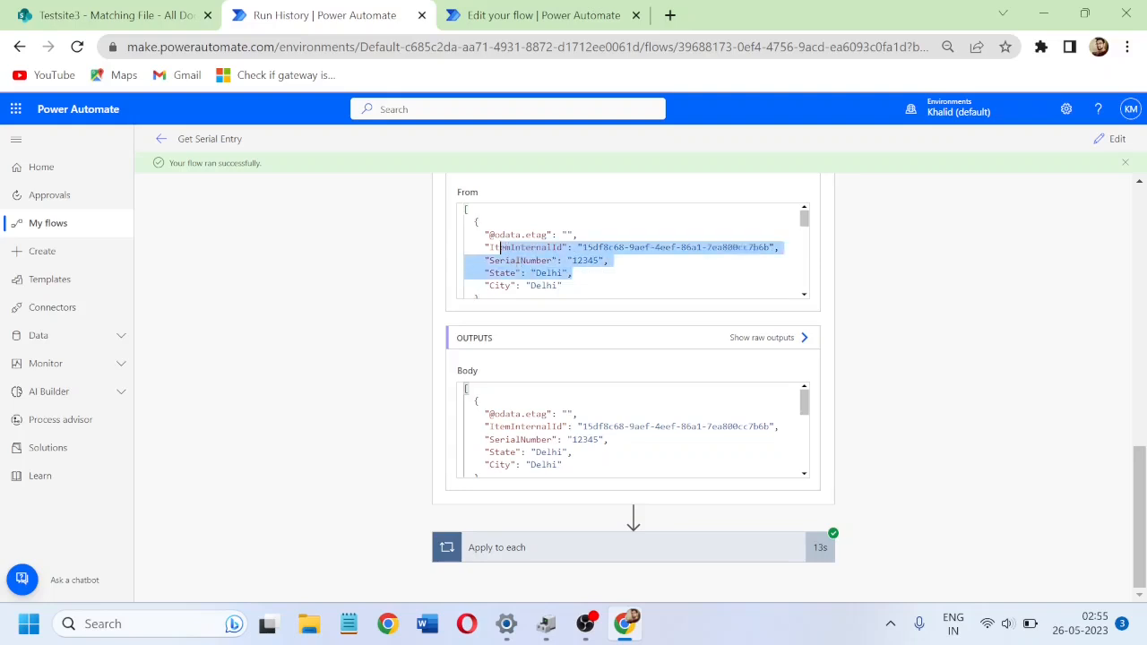
scroll(805, 301, down, 2)
click(805, 301)
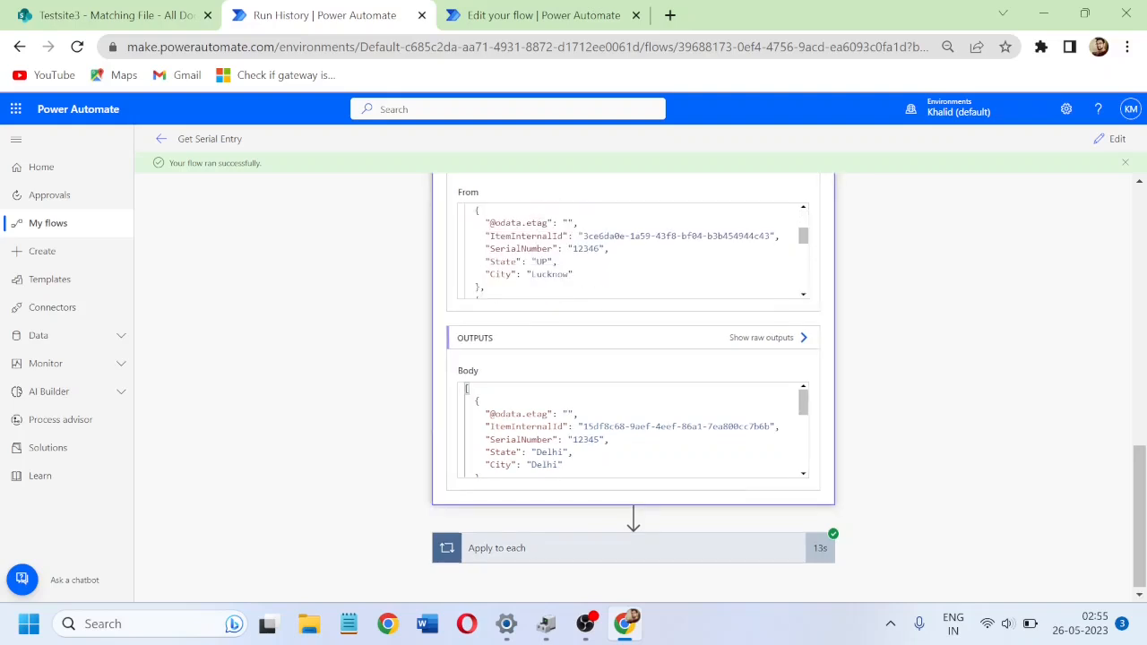
drag(567, 249, 609, 249)
click(803, 296)
click(802, 296)
click(803, 297)
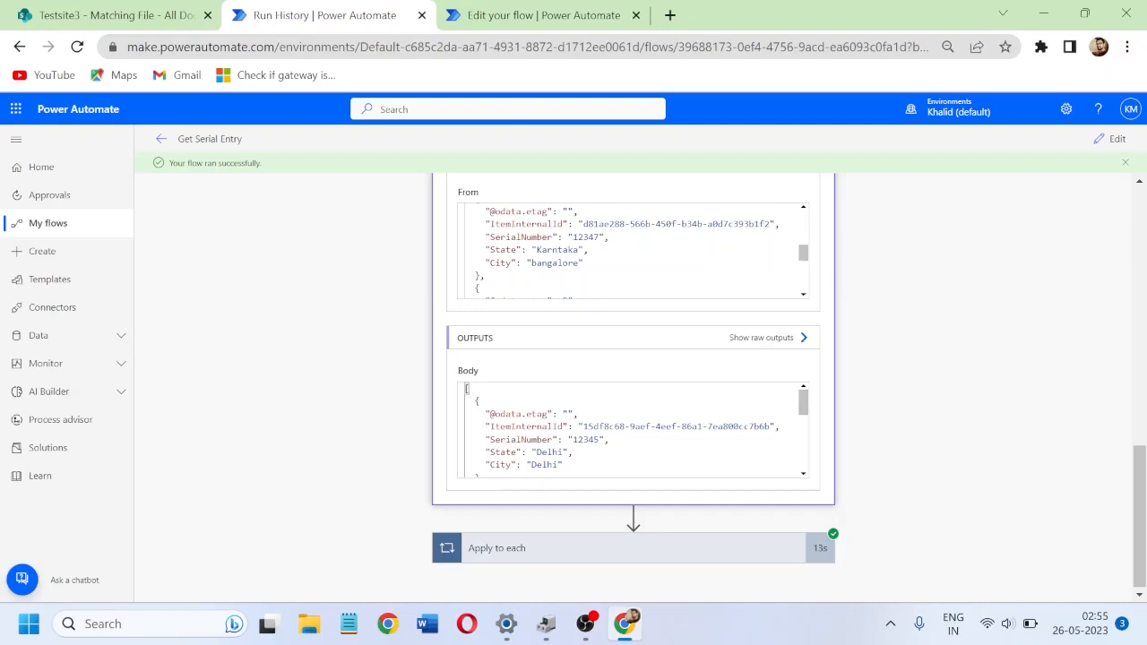
click(803, 295)
click(803, 296)
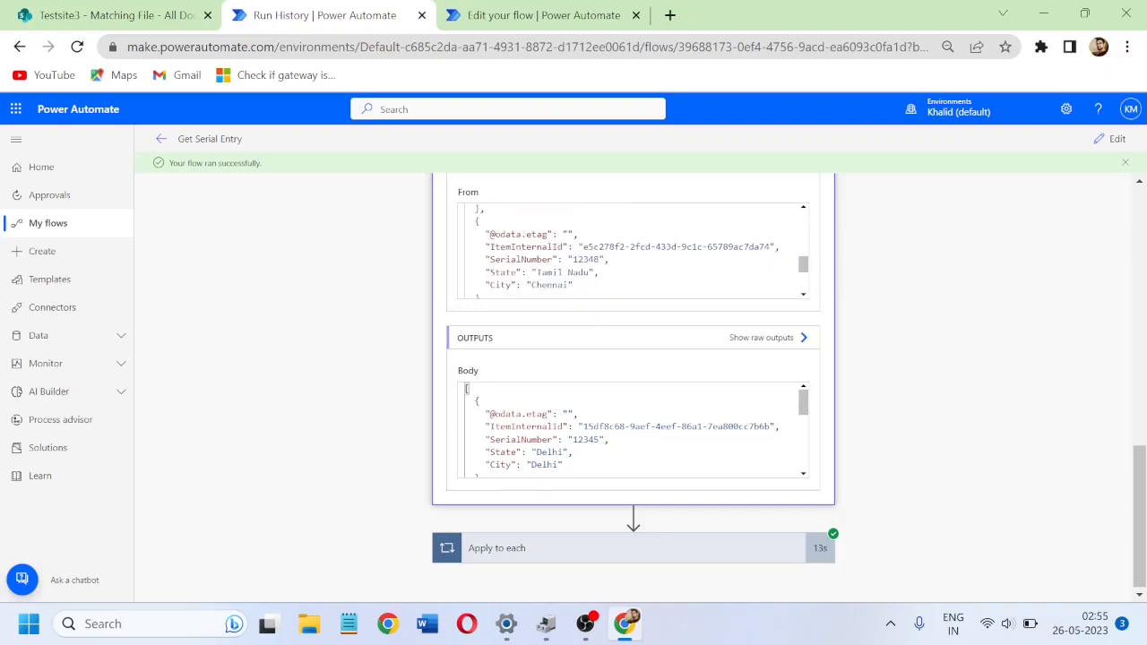
click(804, 297)
click(804, 297)
click(804, 297)
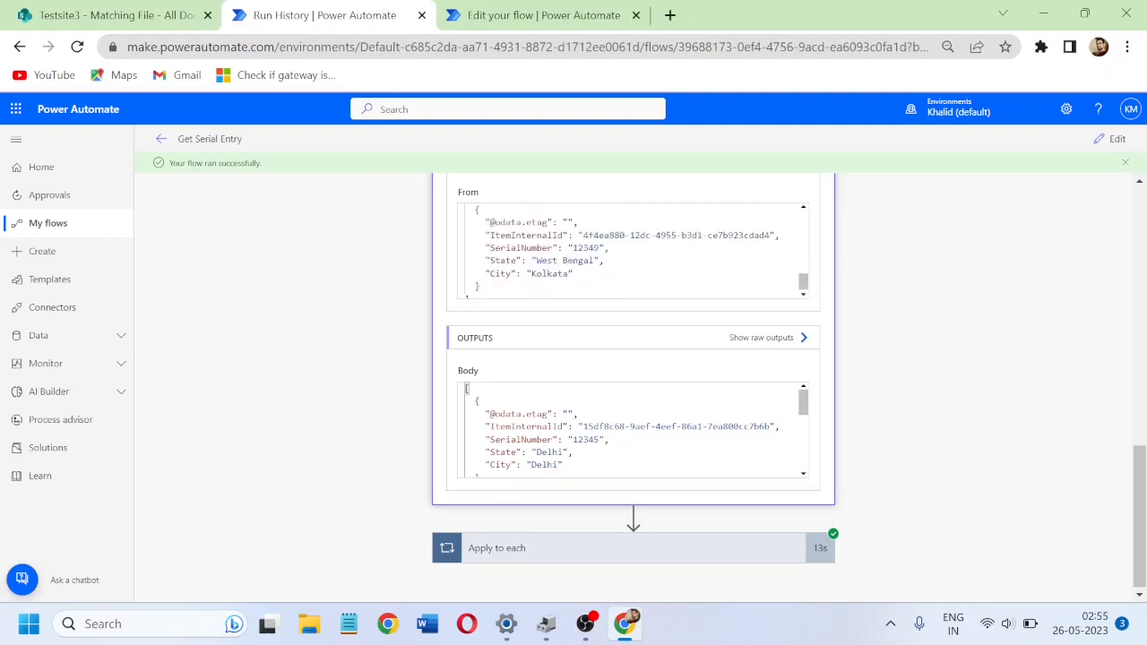
mouse_move(803, 283)
mouse_down()
mouse_move(802, 215)
mouse_move(803, 284)
mouse_up()
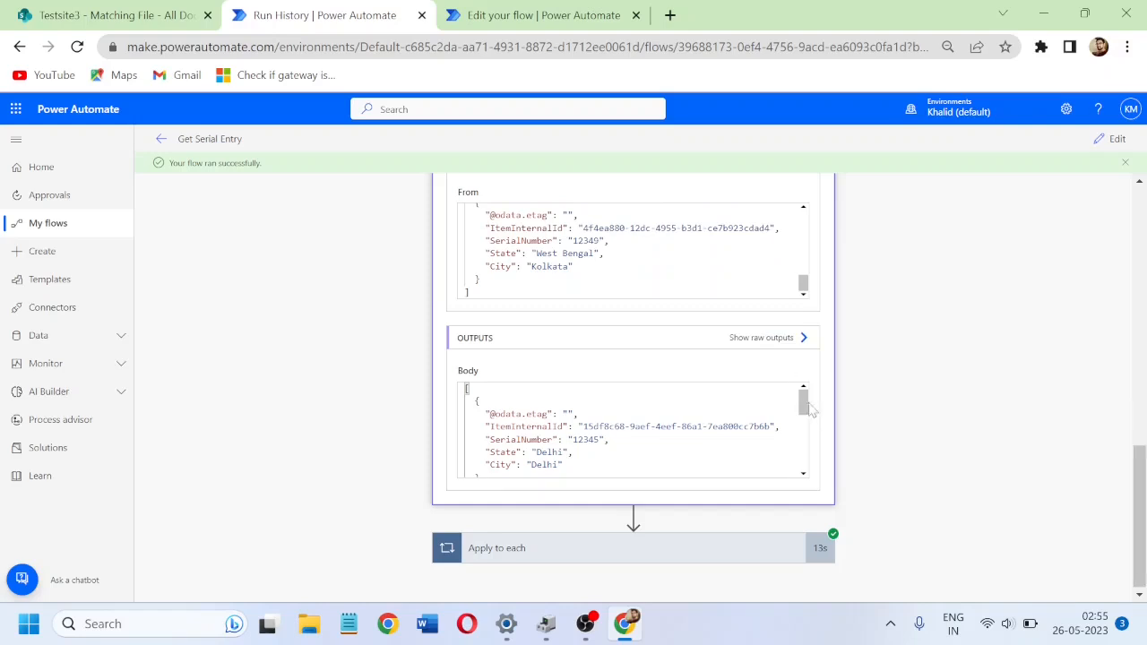
Step: Check the SerialNumber of each record in the Filter array output body, and return both record lists to their beginning
drag(805, 404, 806, 405)
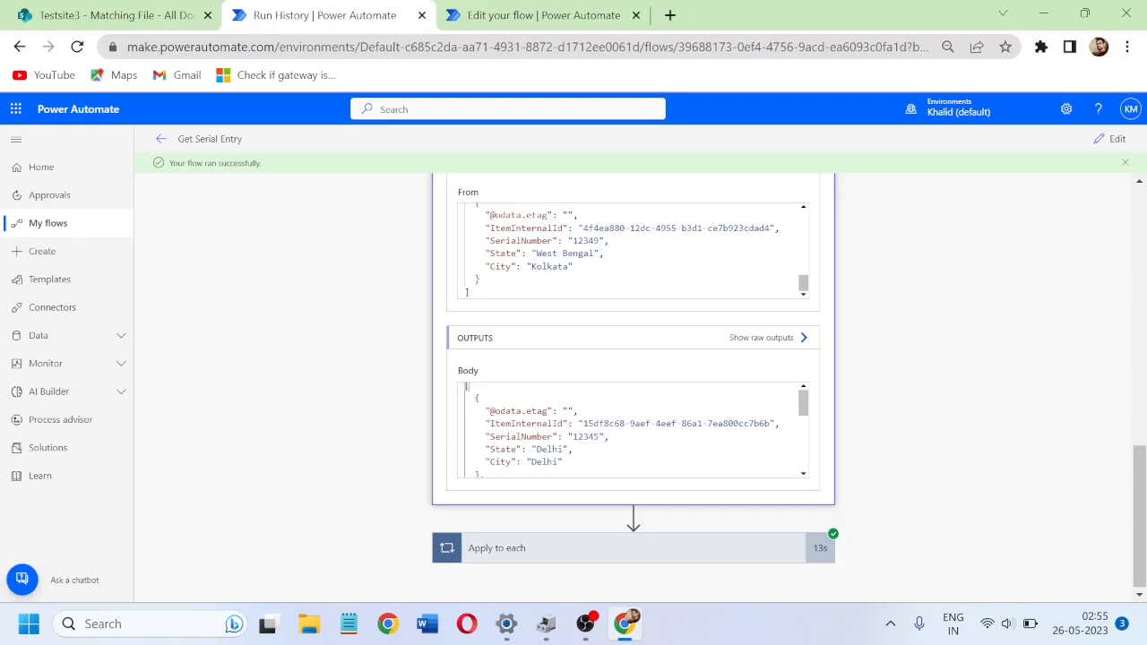
drag(568, 436, 610, 436)
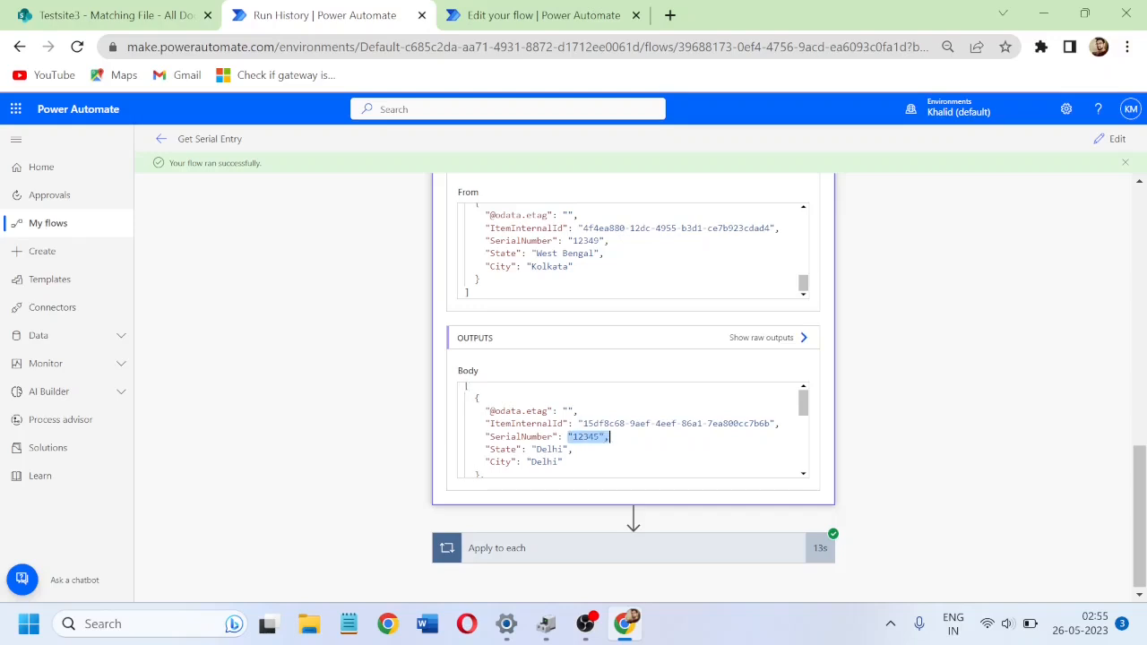
drag(804, 399, 806, 432)
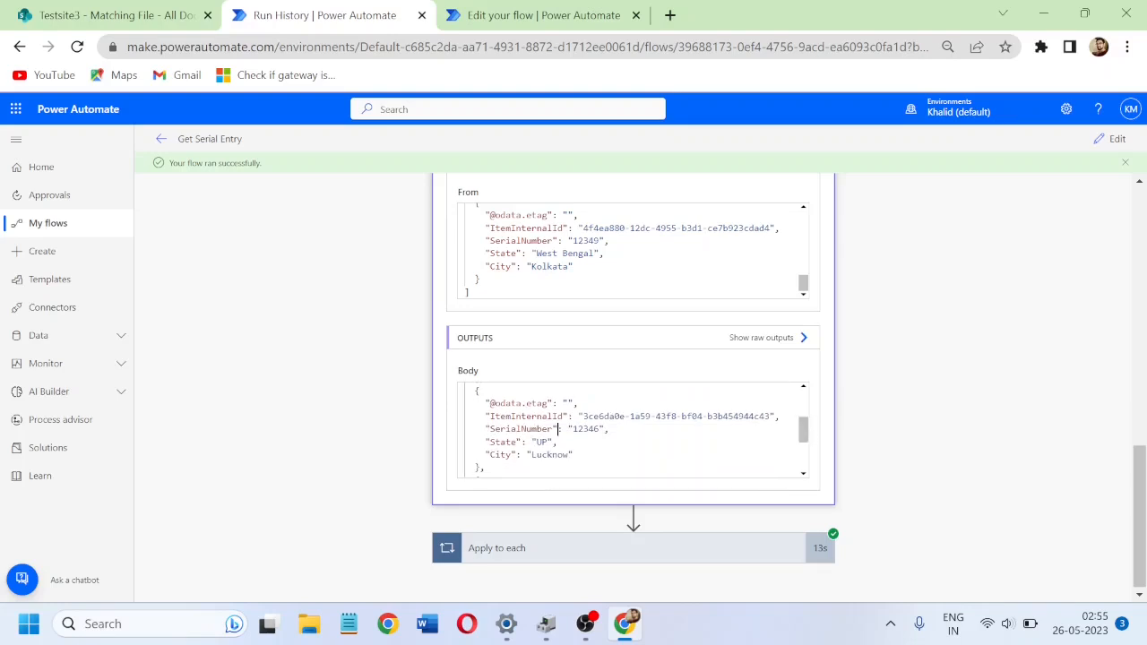
drag(558, 429, 609, 429)
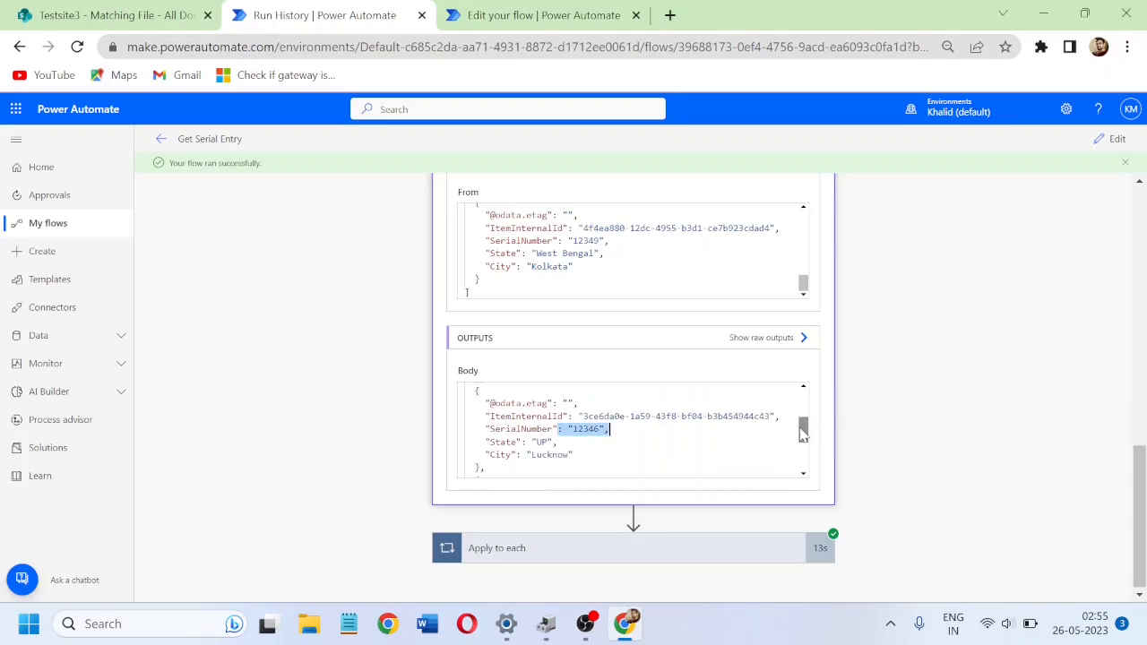
drag(802, 430, 806, 463)
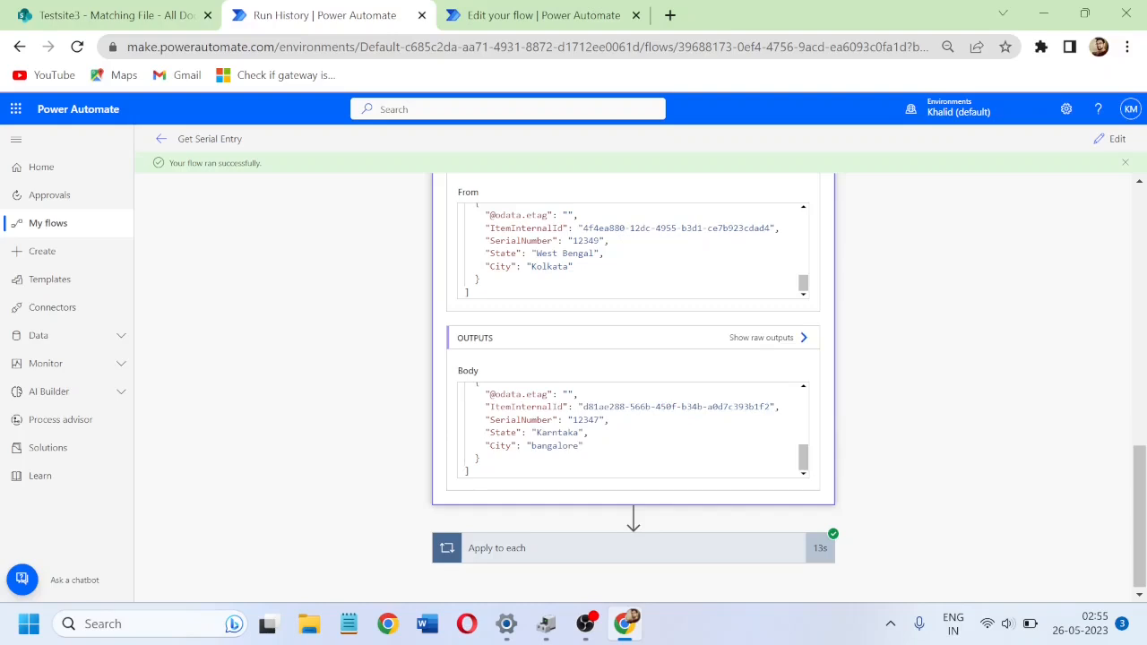
drag(563, 420, 610, 420)
drag(801, 456, 801, 397)
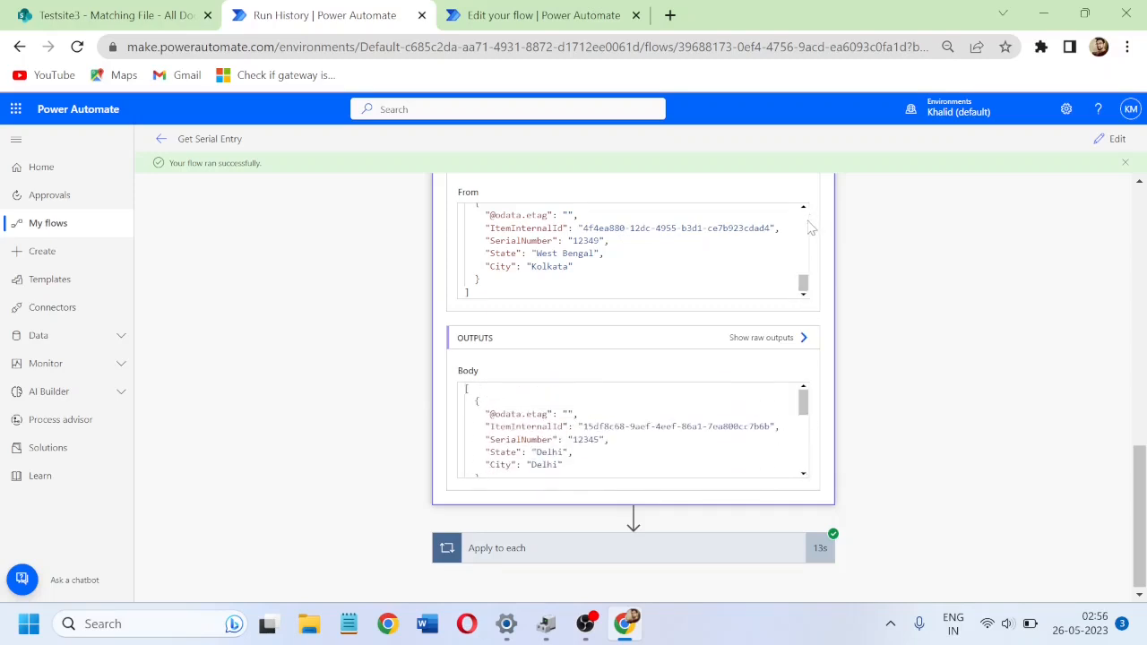
drag(801, 281, 801, 220)
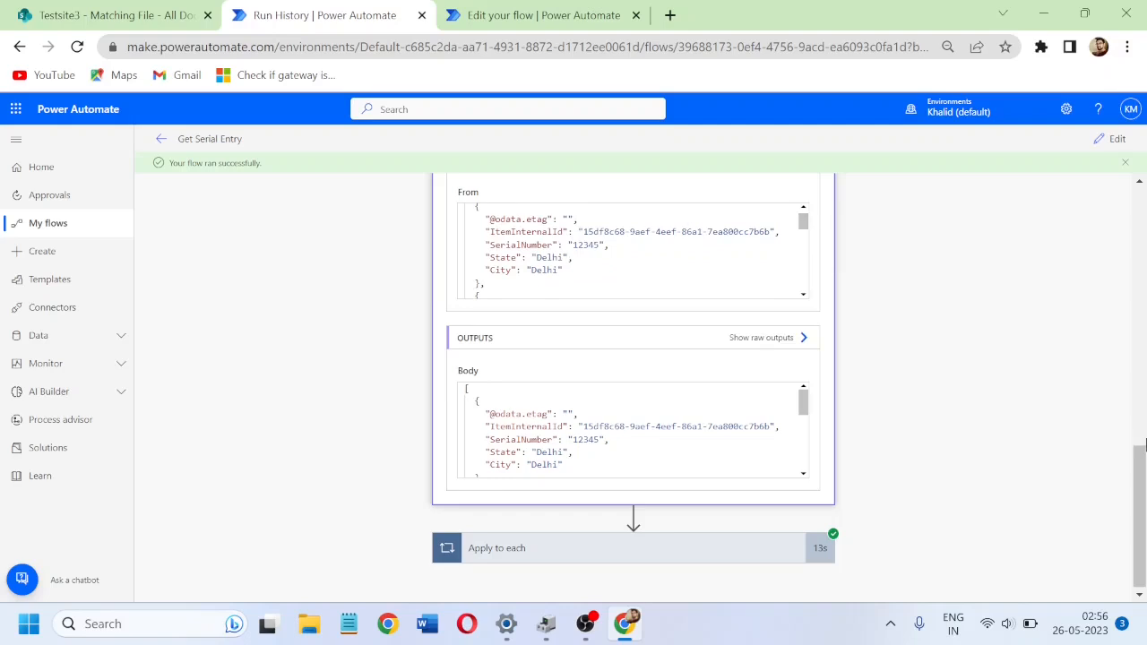
Step: Collapse the Filter array and Select actions in the run view
mouse_move(1142, 480)
mouse_down()
mouse_move(1143, 375)
mouse_move(1144, 522)
mouse_move(1142, 448)
mouse_move(1143, 491)
mouse_up()
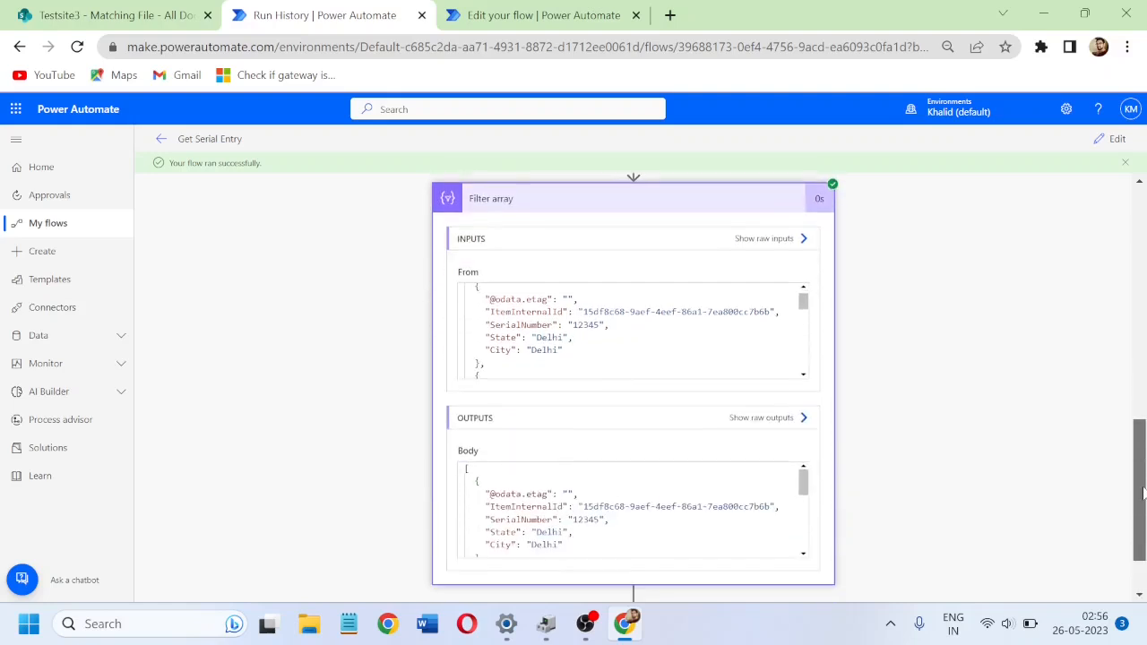
click(655, 200)
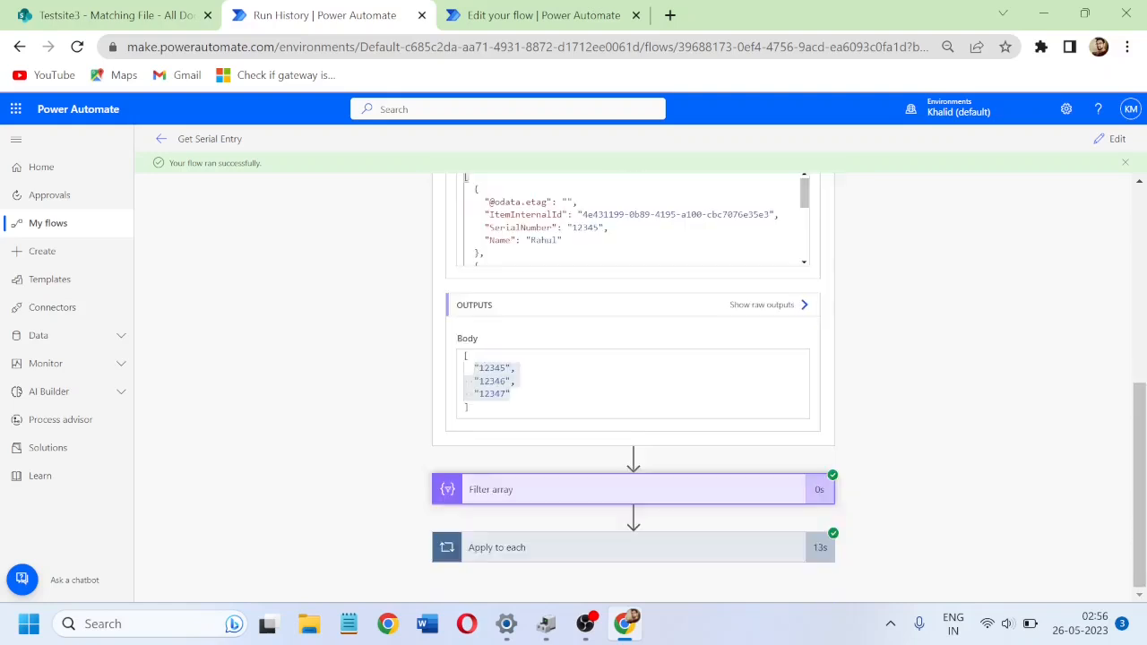
drag(1142, 442, 1142, 361)
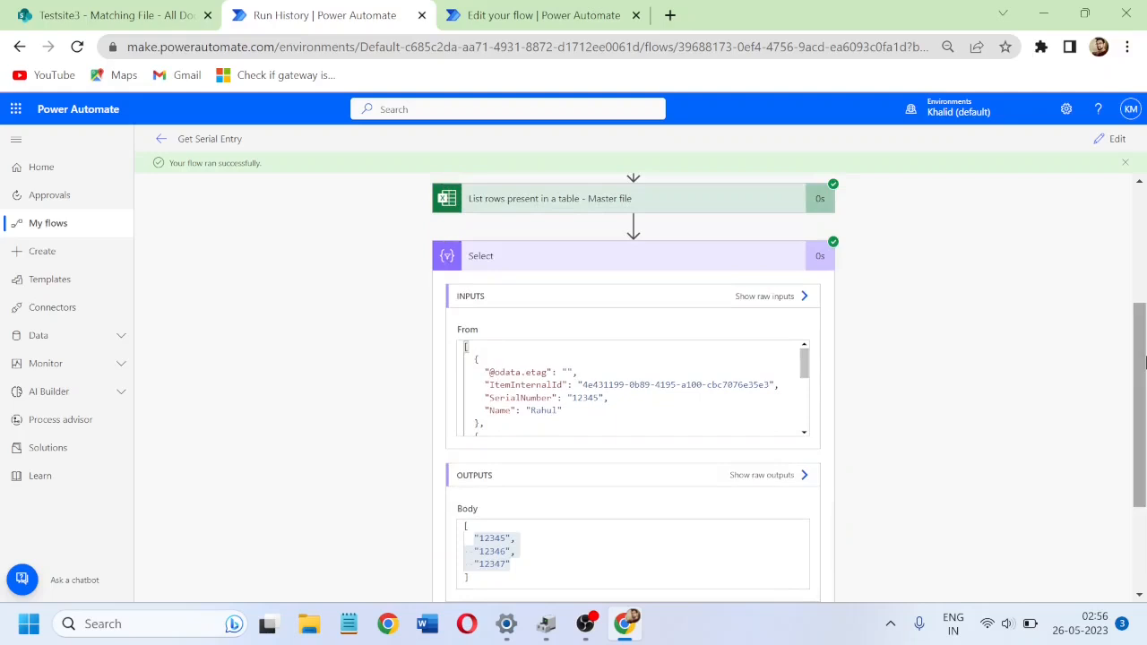
click(676, 257)
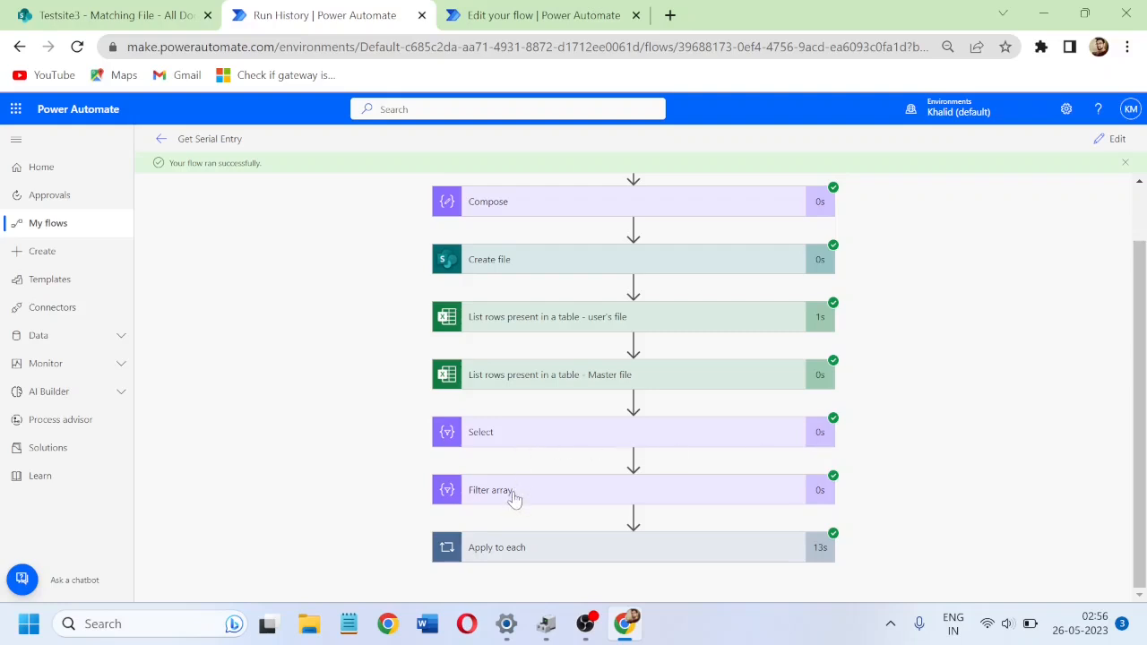
Step: Switch to SharePoint, refresh the Matching File folder, and open 2023-05-25T21_24.xlsx to check its rows
click(148, 16)
click(77, 47)
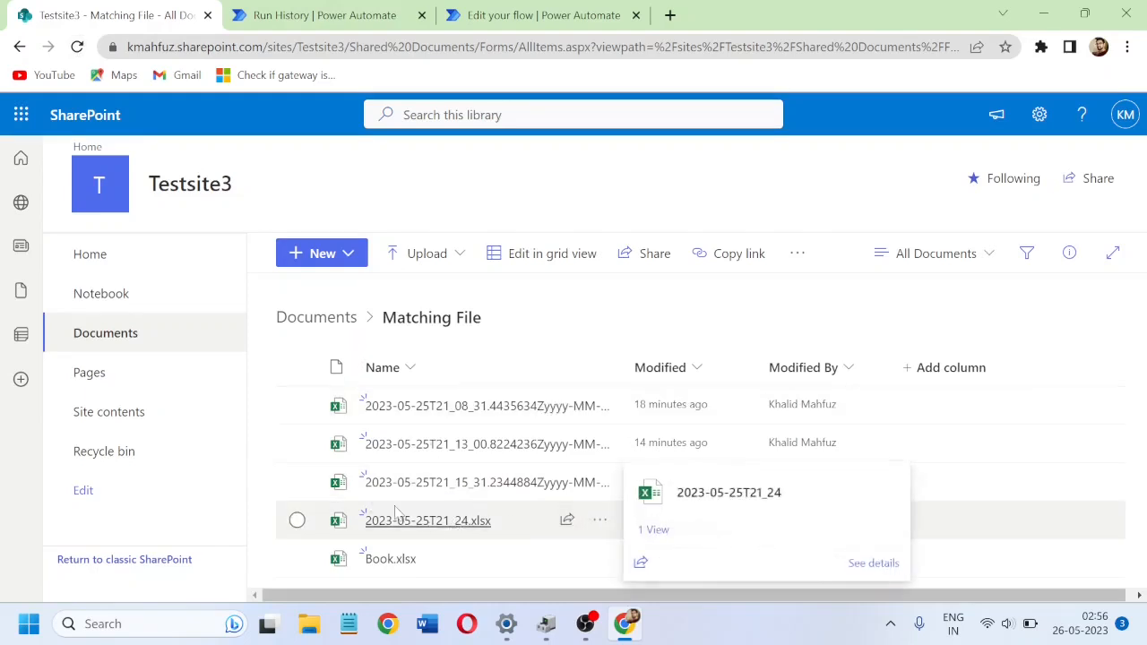
click(452, 523)
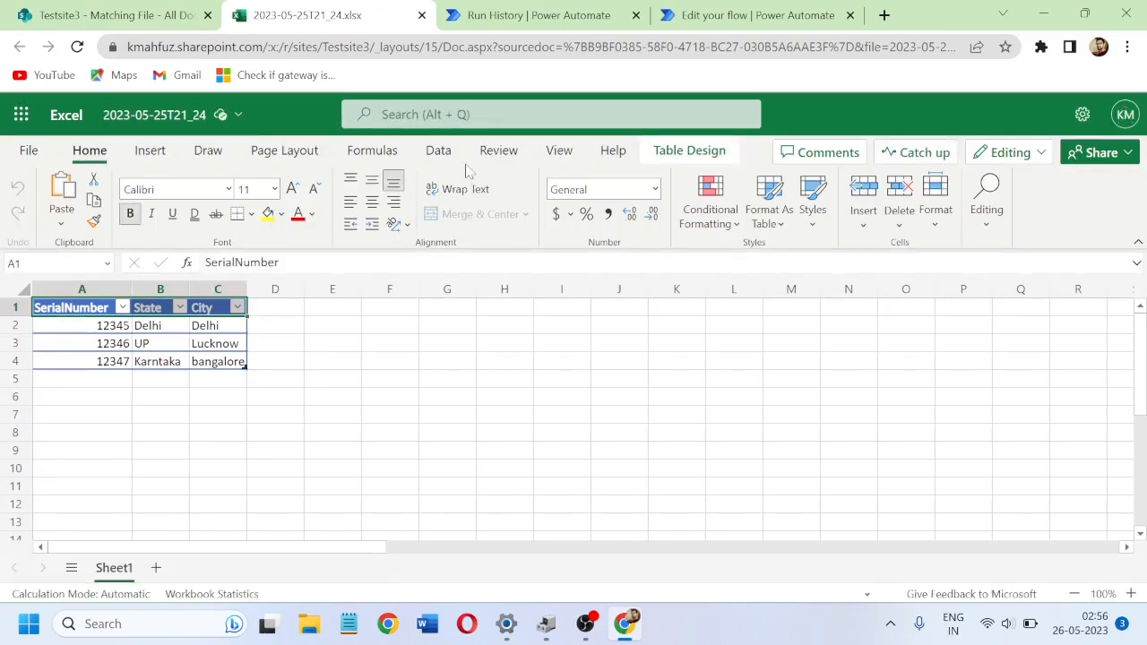
Step: Switch back to Power Automate, reopen the flow for editing, and open its May 26, 02:54 AM run in a duplicate browser tab
click(531, 16)
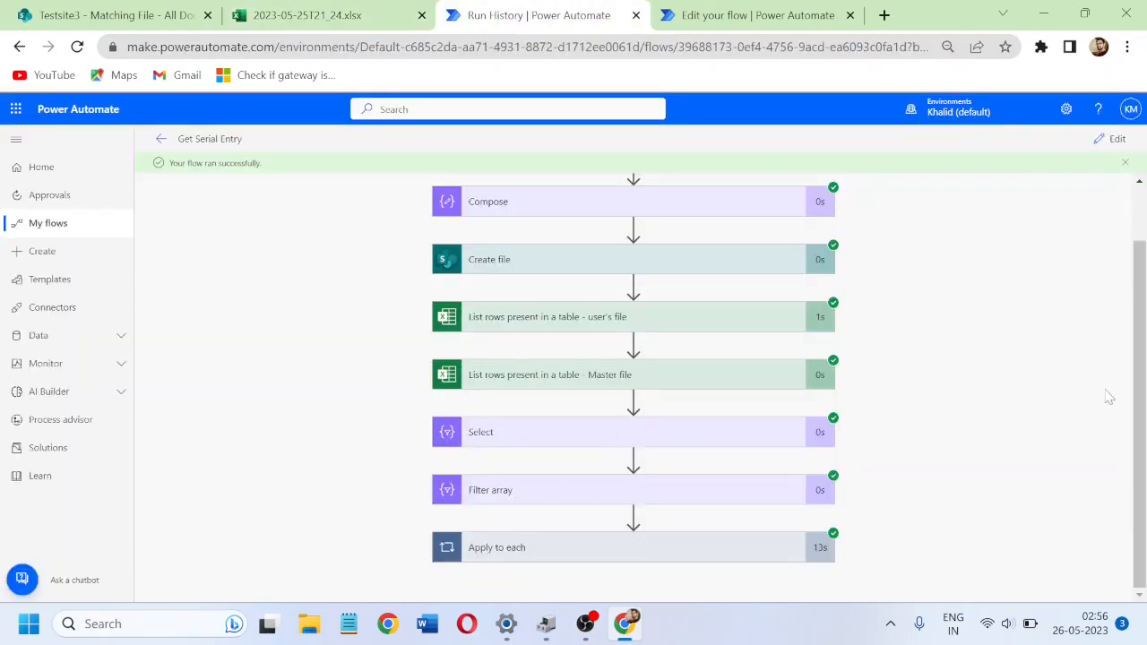
click(1116, 143)
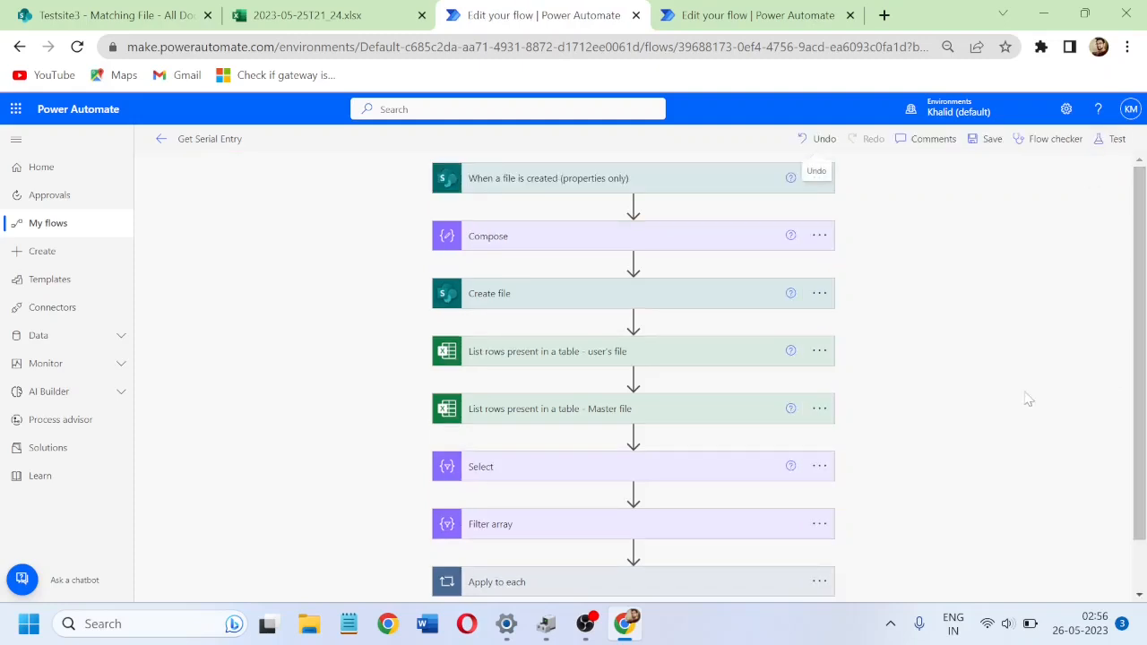
right_click(573, 24)
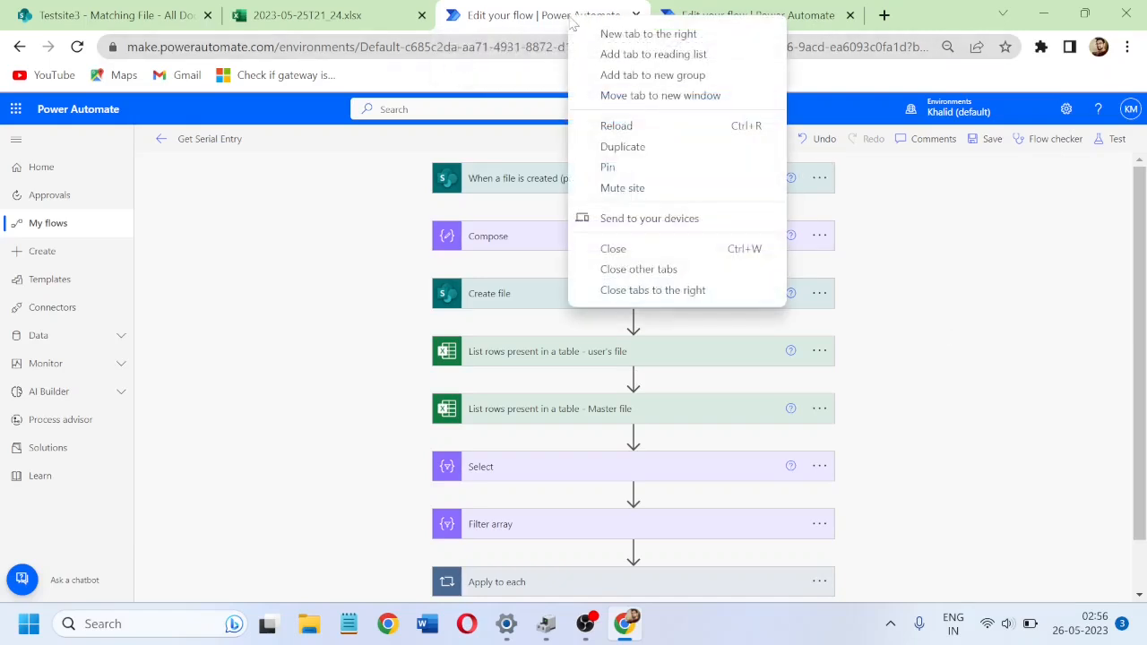
click(635, 152)
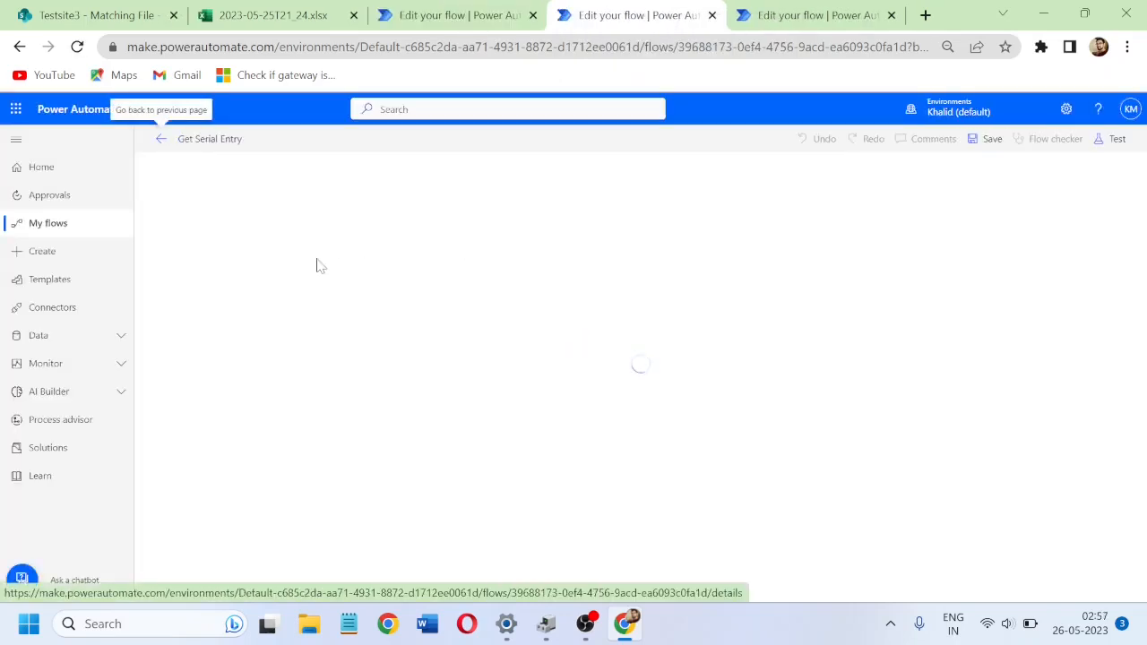
click(160, 141)
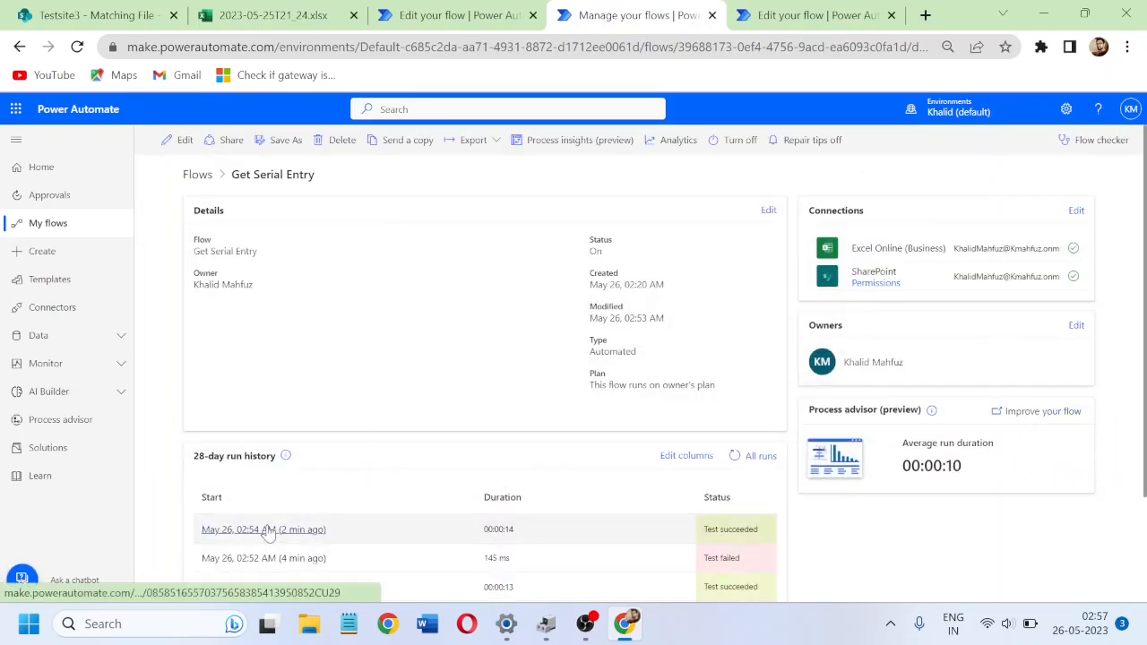
click(272, 530)
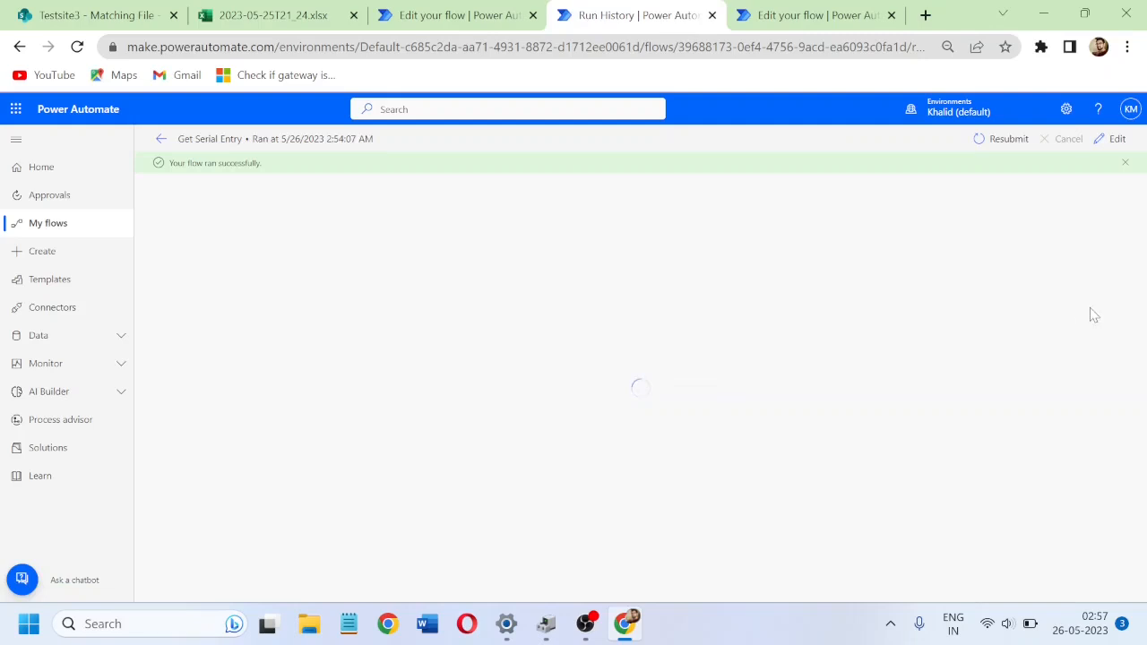
Step: Expand Filter array in the run view, and in the flow editor add a Parse JSON action after Filter array with its Body as content
scroll(1146, 289, down, 1)
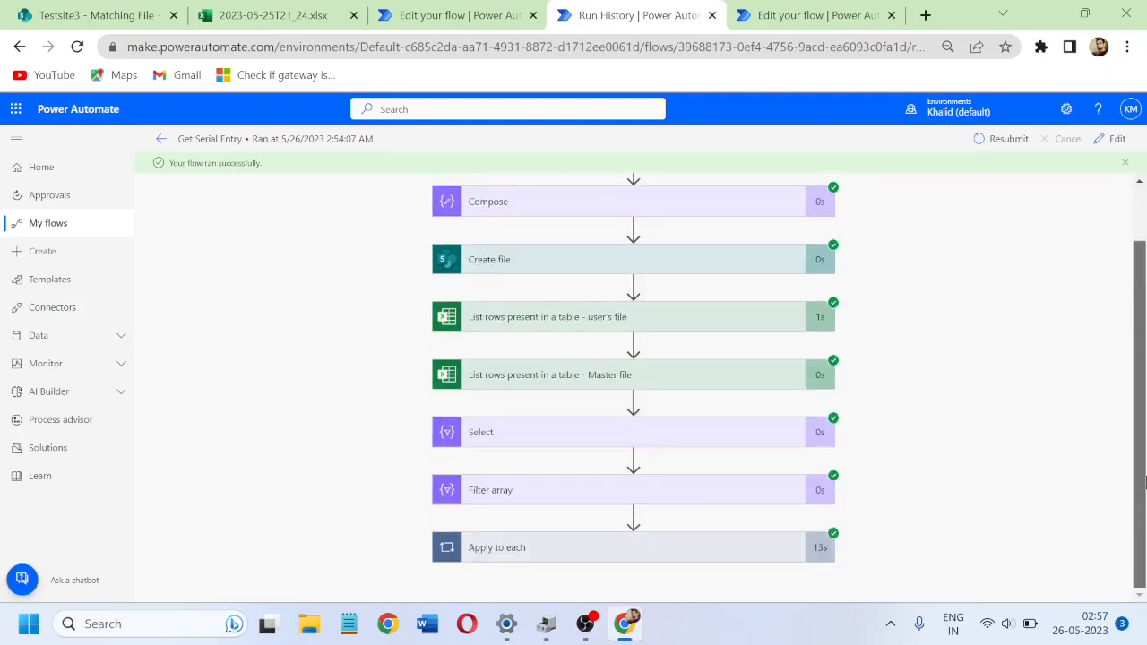
click(504, 496)
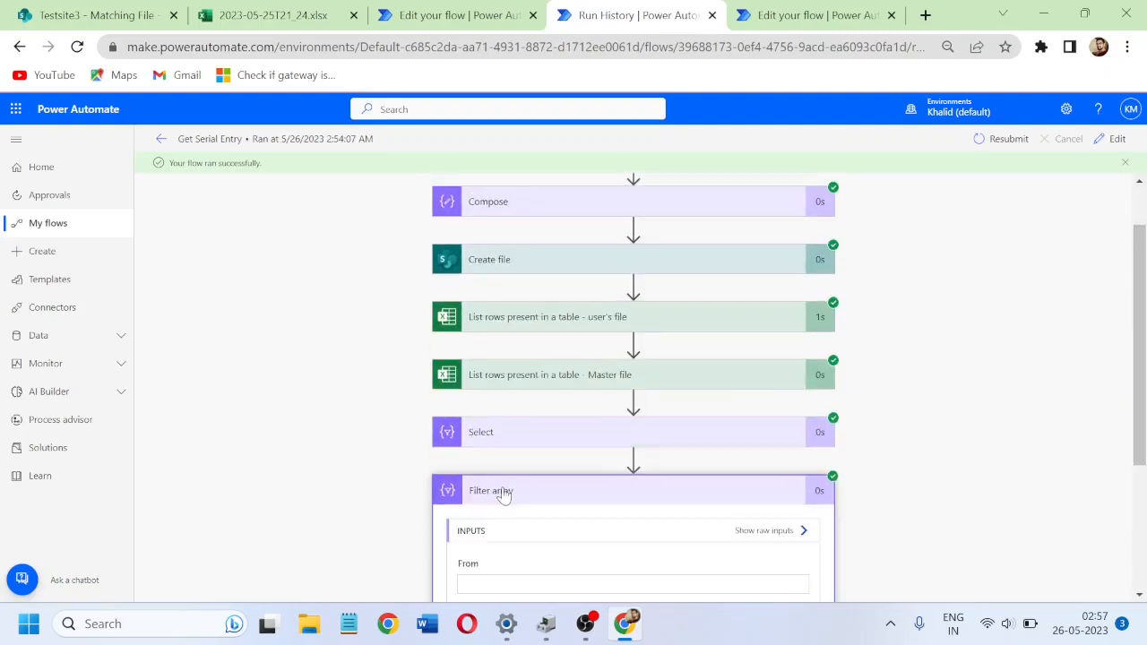
click(443, 14)
scroll(860, 451, down, 1)
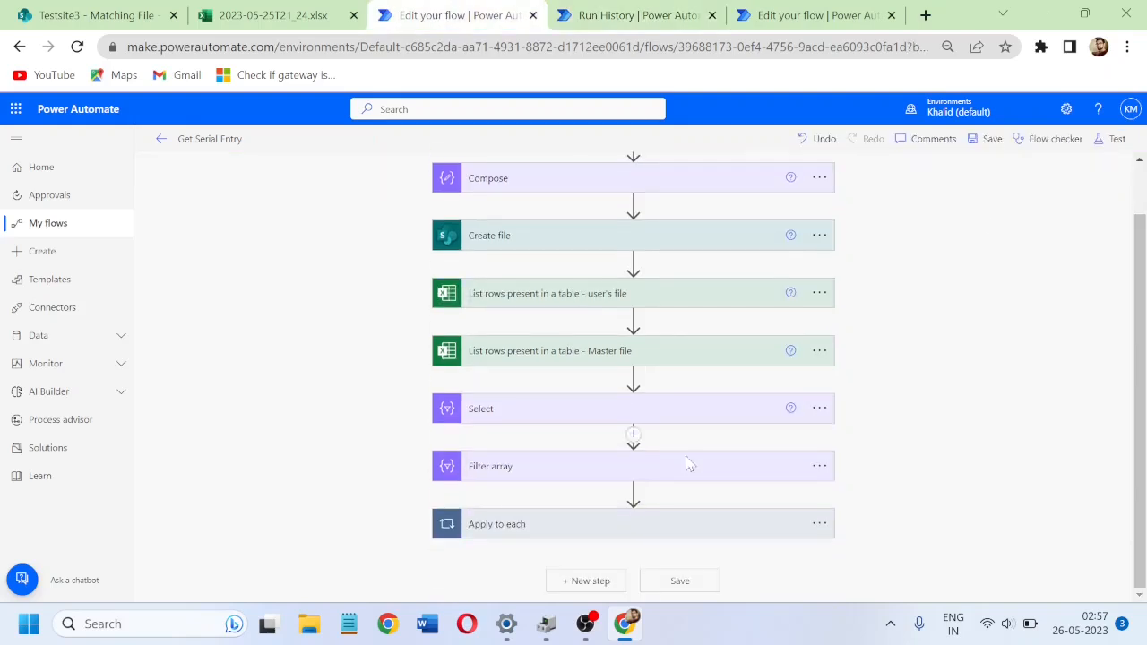
click(633, 494)
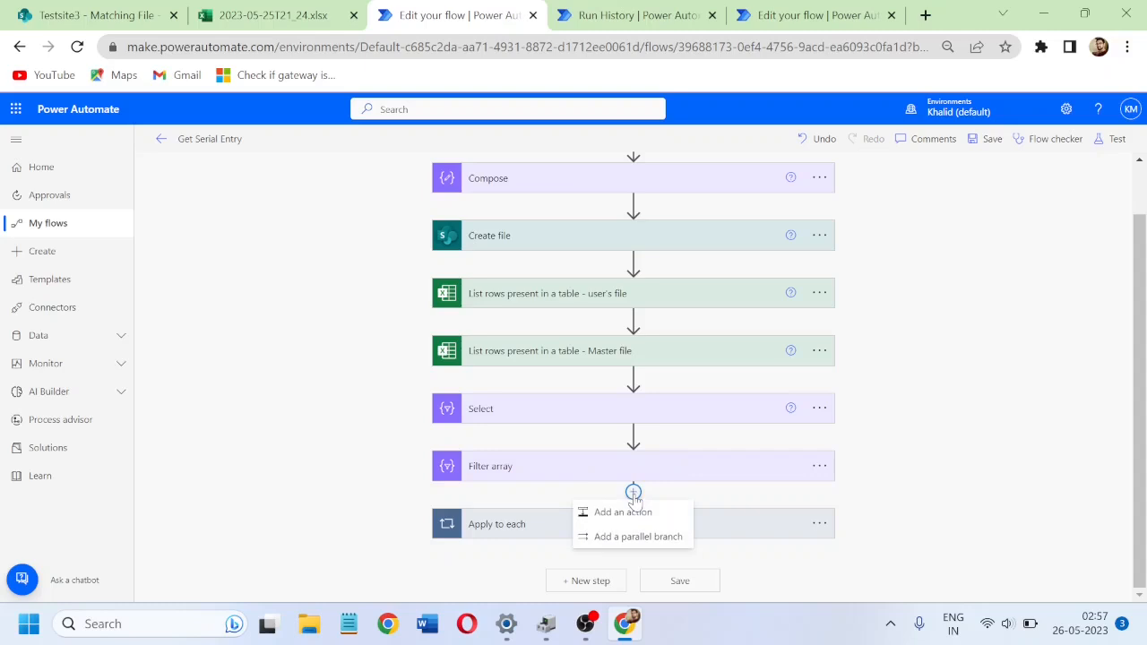
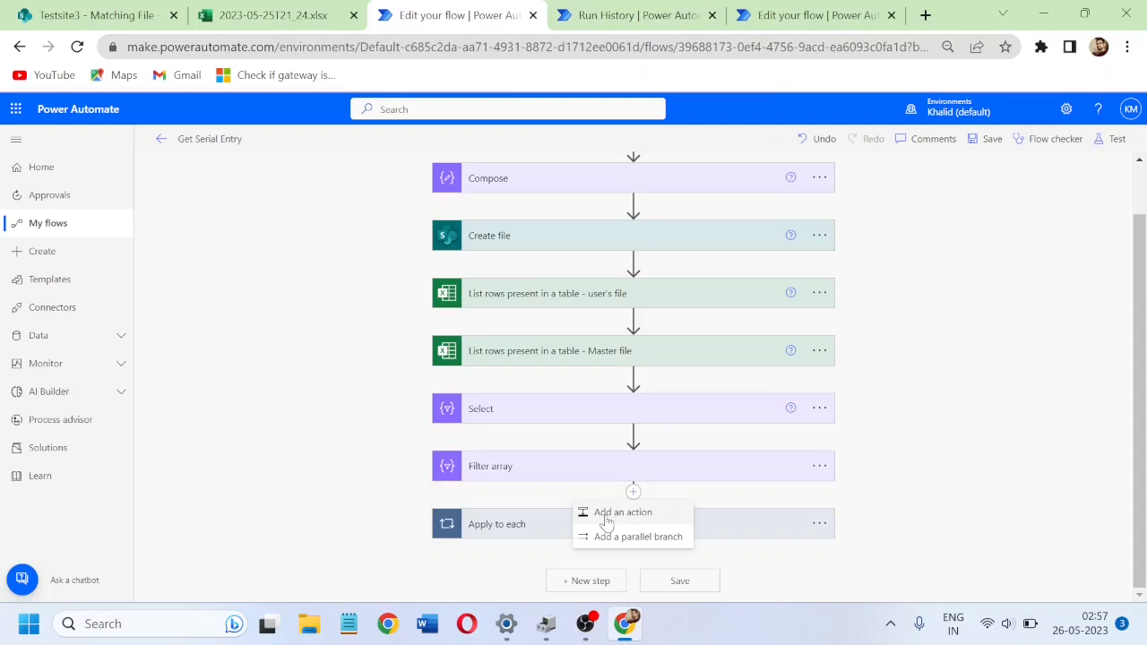
click(599, 519)
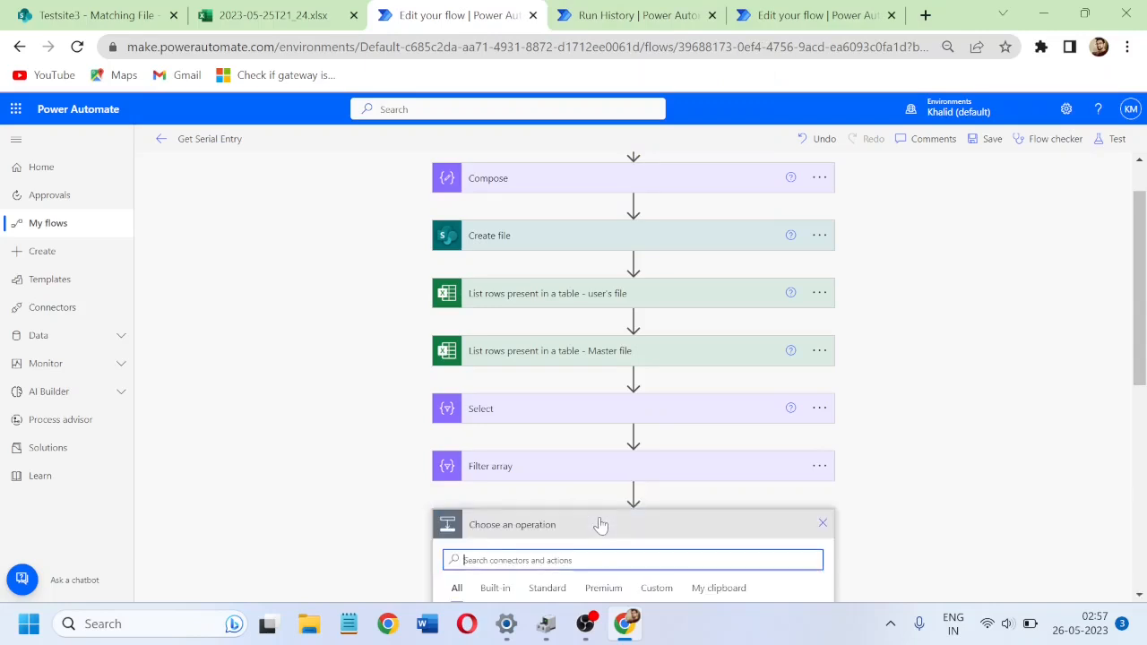
text(parse json)
drag(1143, 360, 1145, 506)
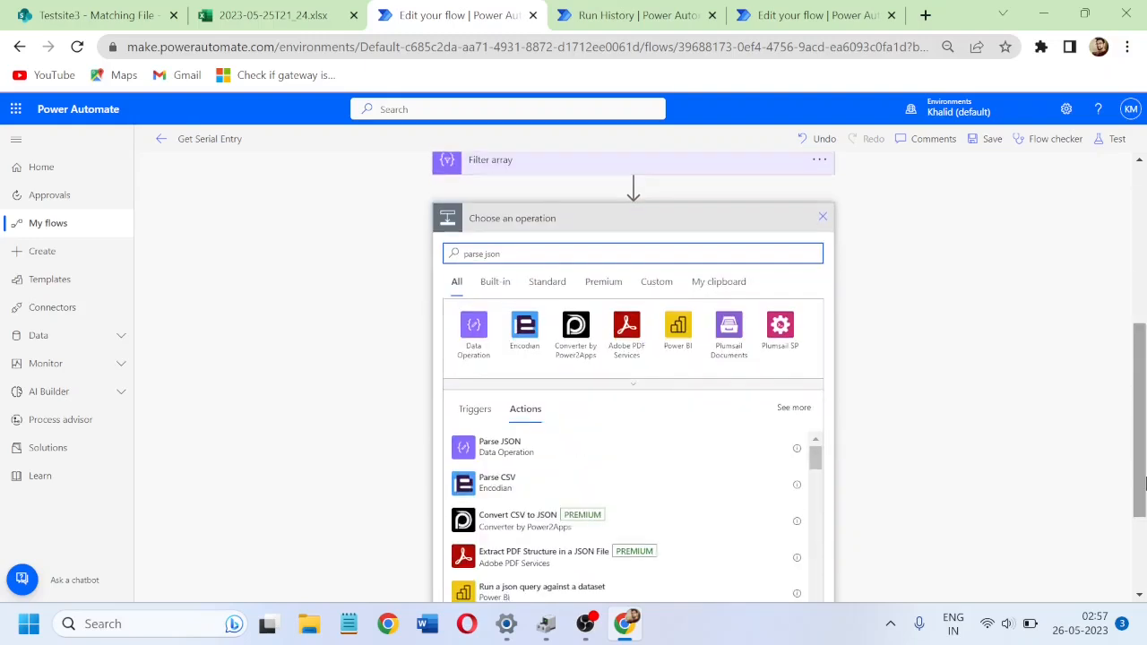
click(500, 445)
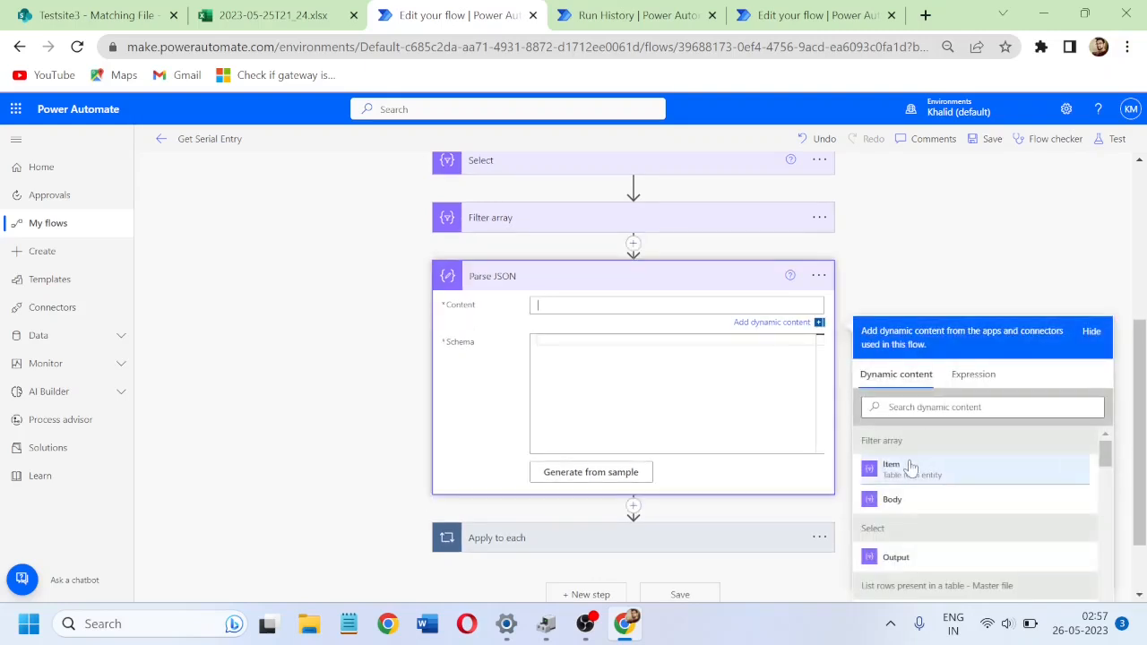
click(915, 509)
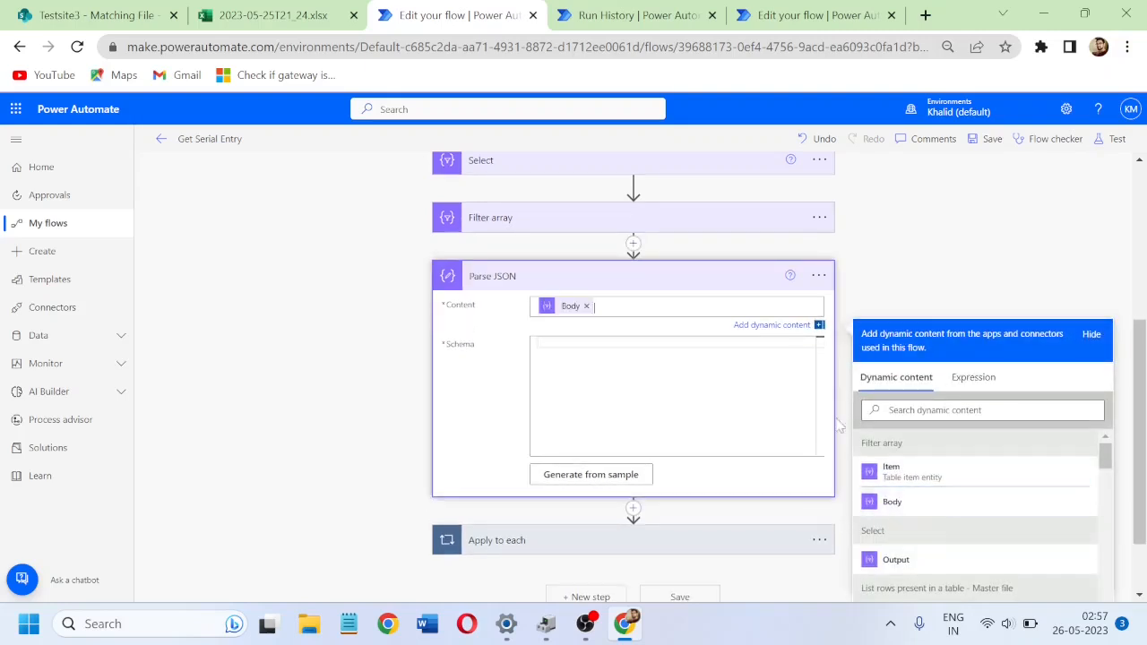
click(538, 342)
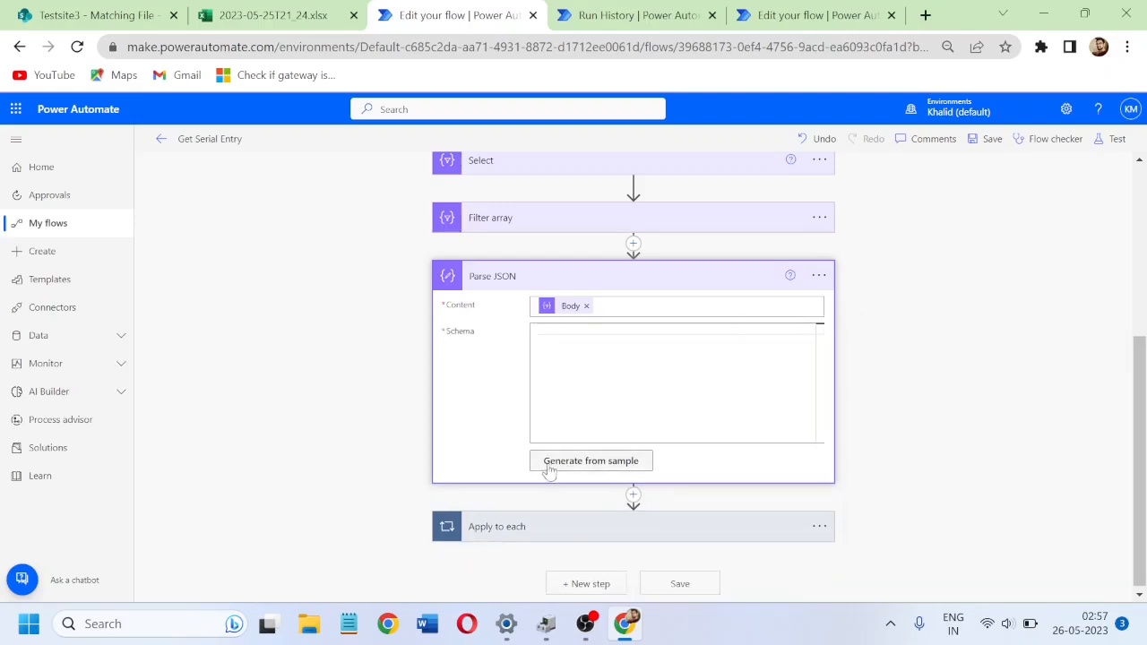
Step: Generate the Parse JSON schema from the Filter array output body copied from the run, review the schema, and collapse the action
click(587, 464)
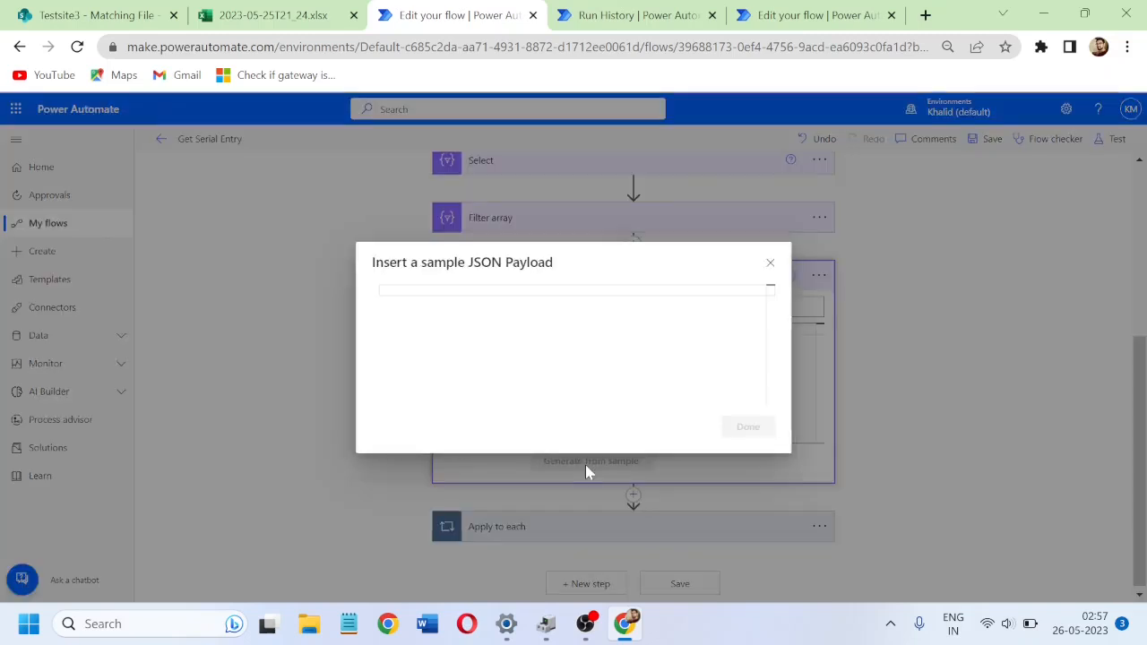
click(647, 17)
scroll(647, 355, down, 5)
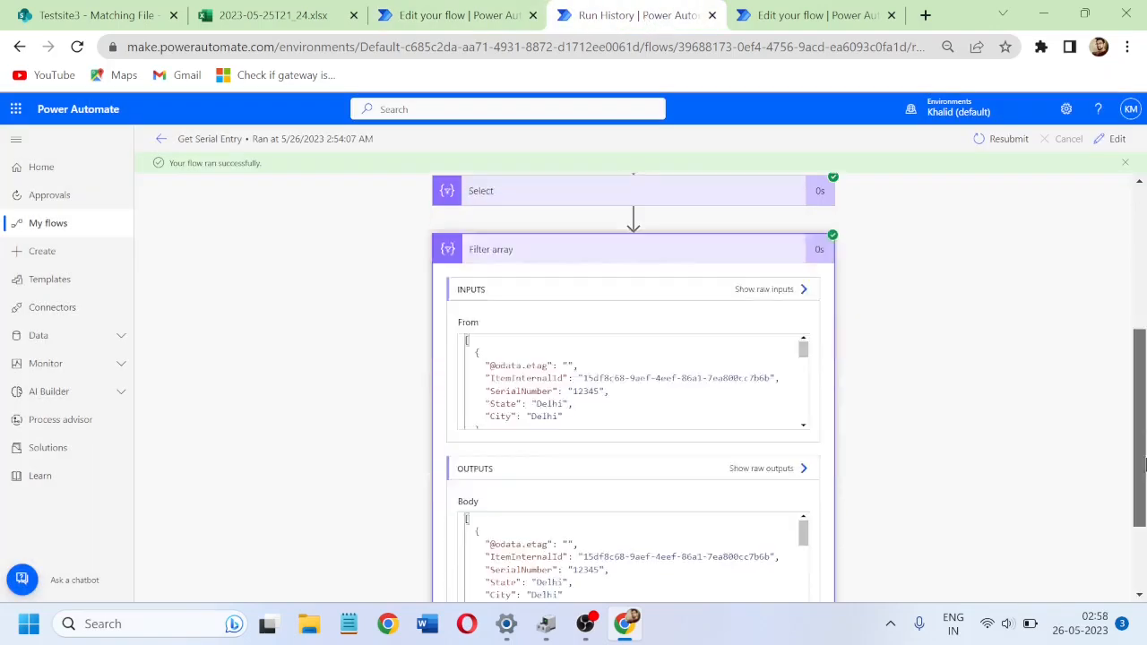
double_click(672, 426)
key(ctrl+a)
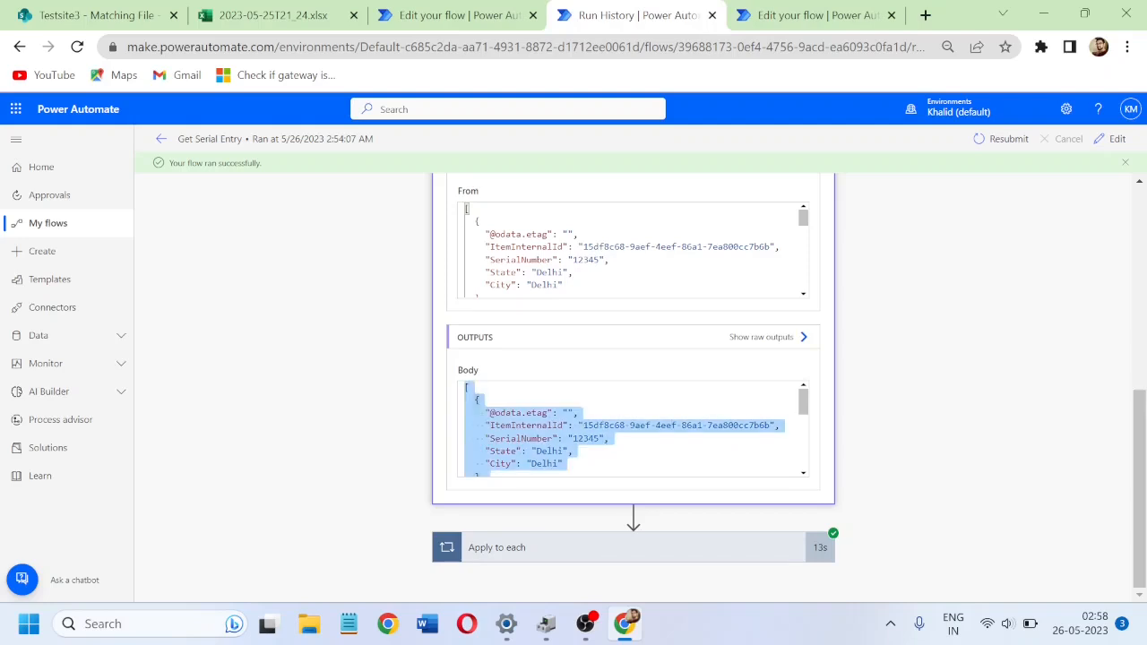
click(443, 15)
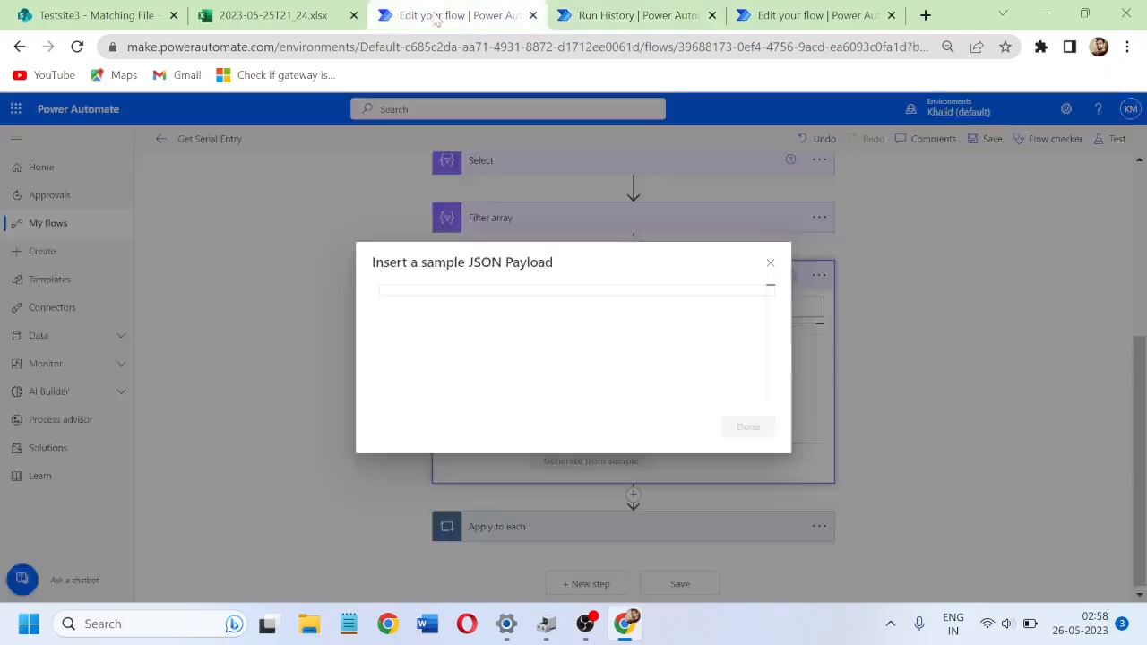
key(ctrl+v)
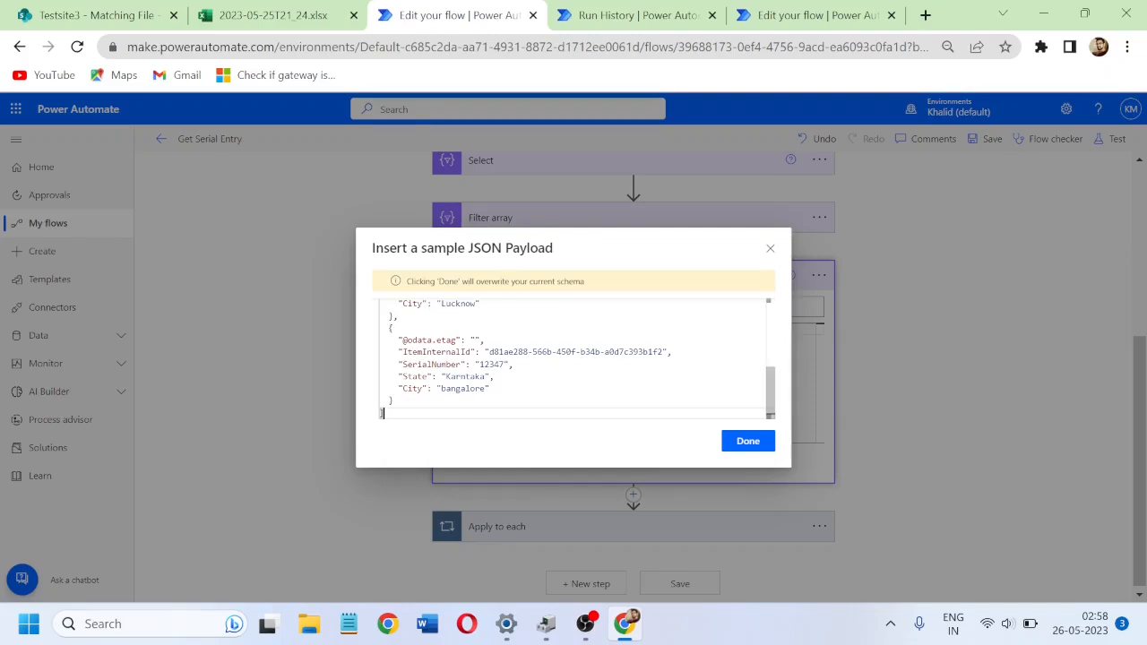
click(747, 441)
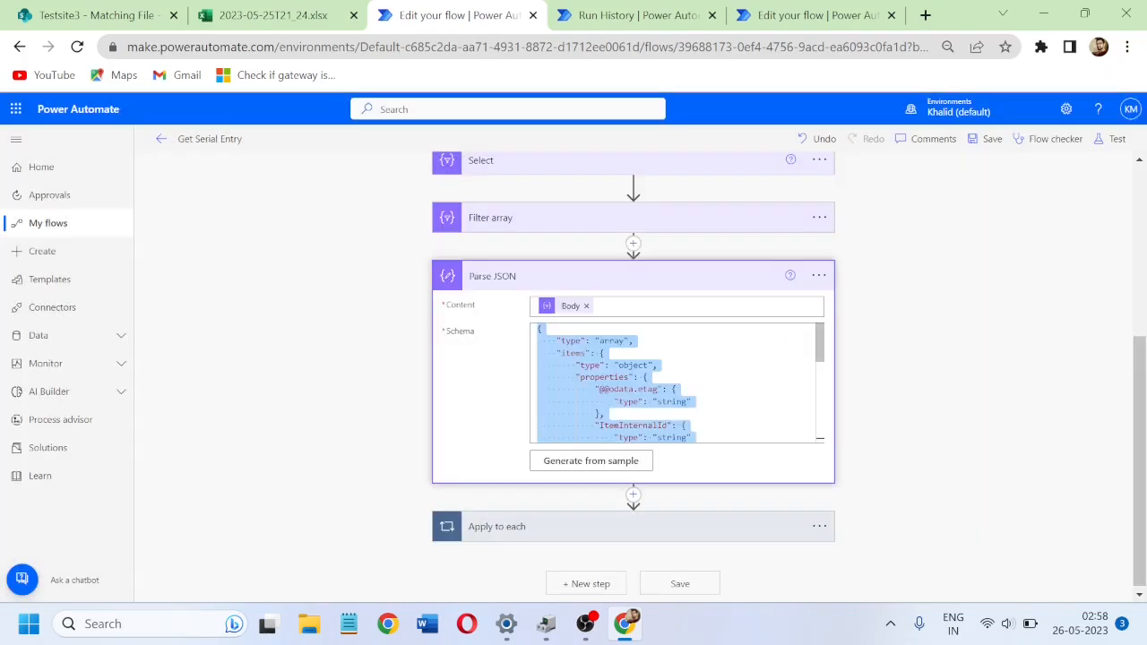
drag(820, 345, 821, 437)
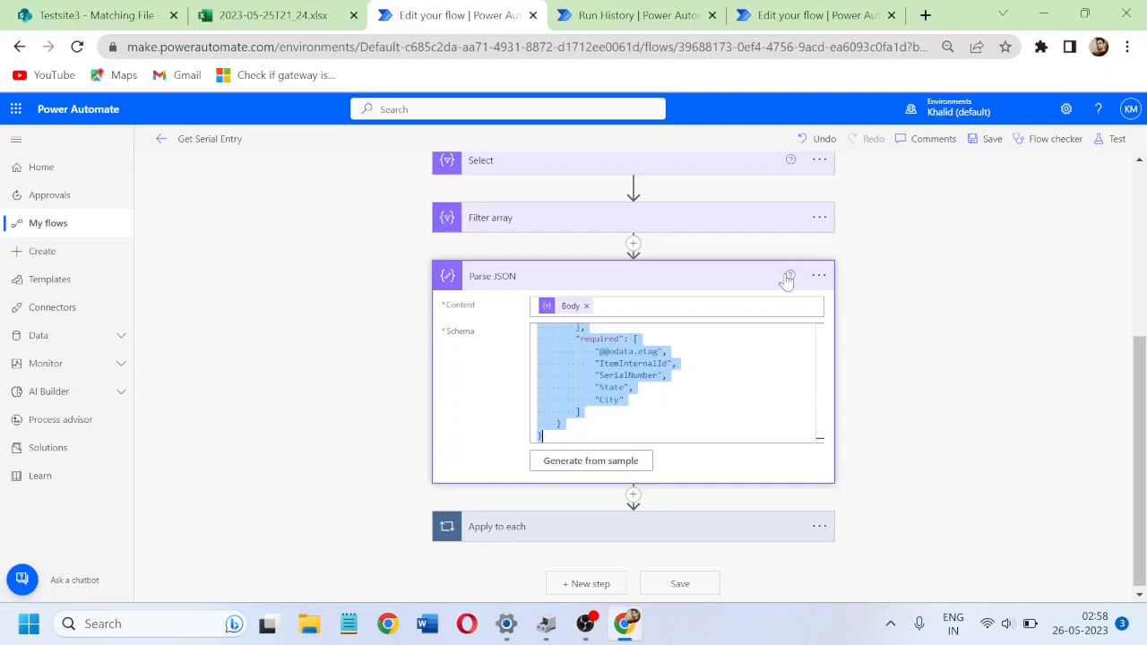
click(704, 280)
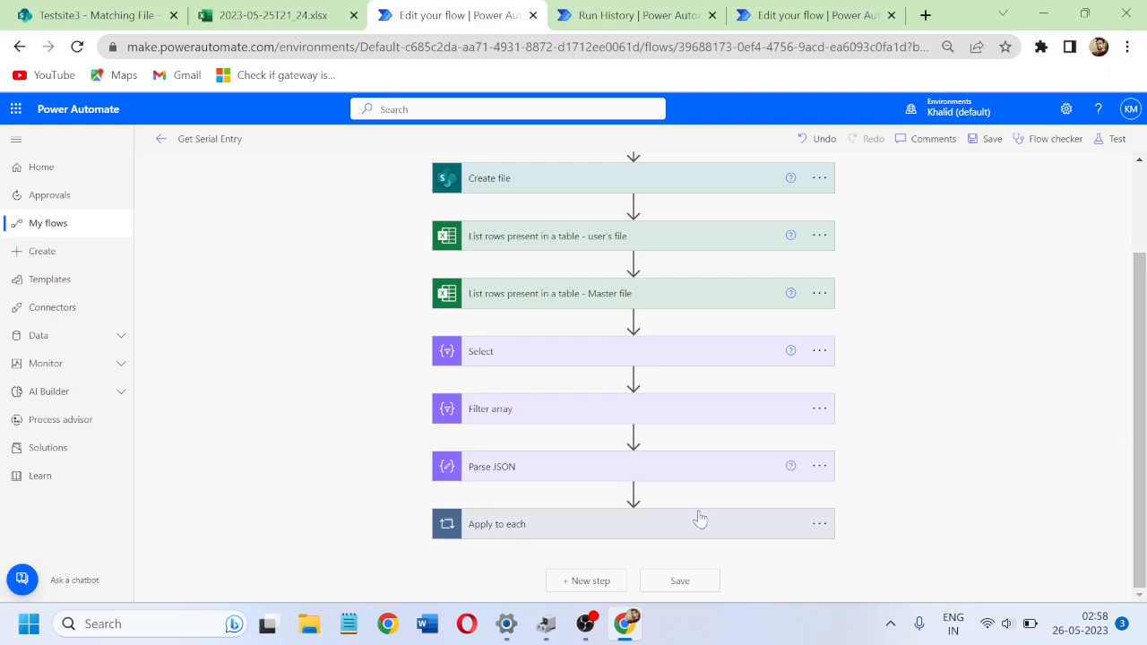
Step: Add the Excel Online (Business) action Add a row into a table between Parse JSON and Apply to each
click(633, 492)
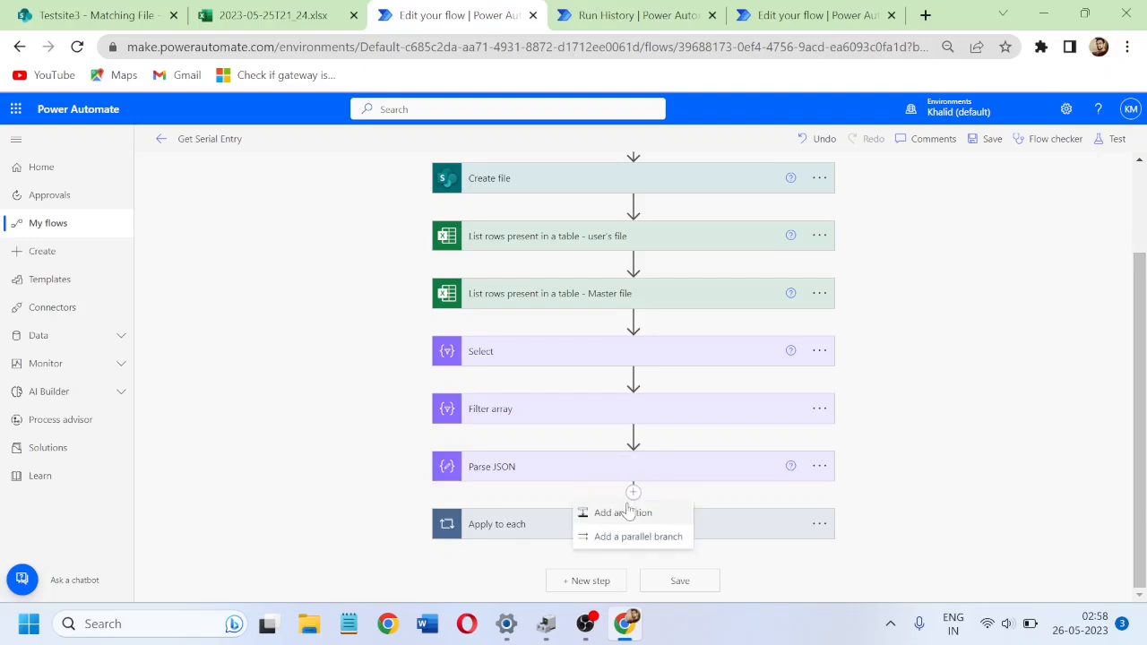
click(616, 512)
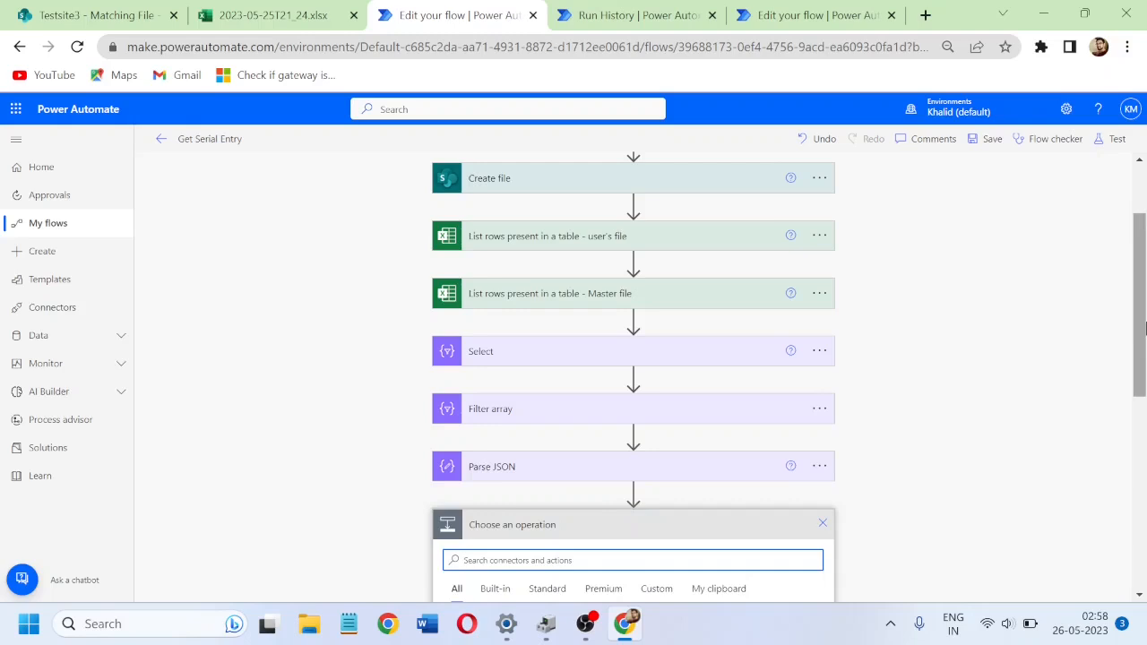
drag(1146, 330, 1145, 439)
text(add a row)
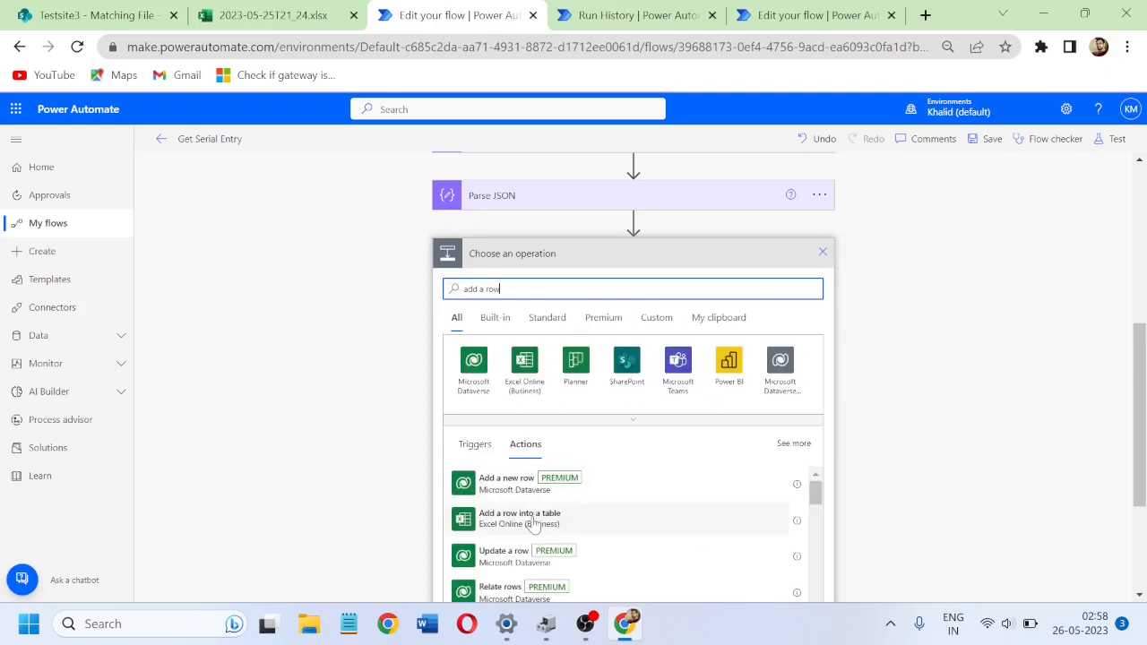
click(520, 517)
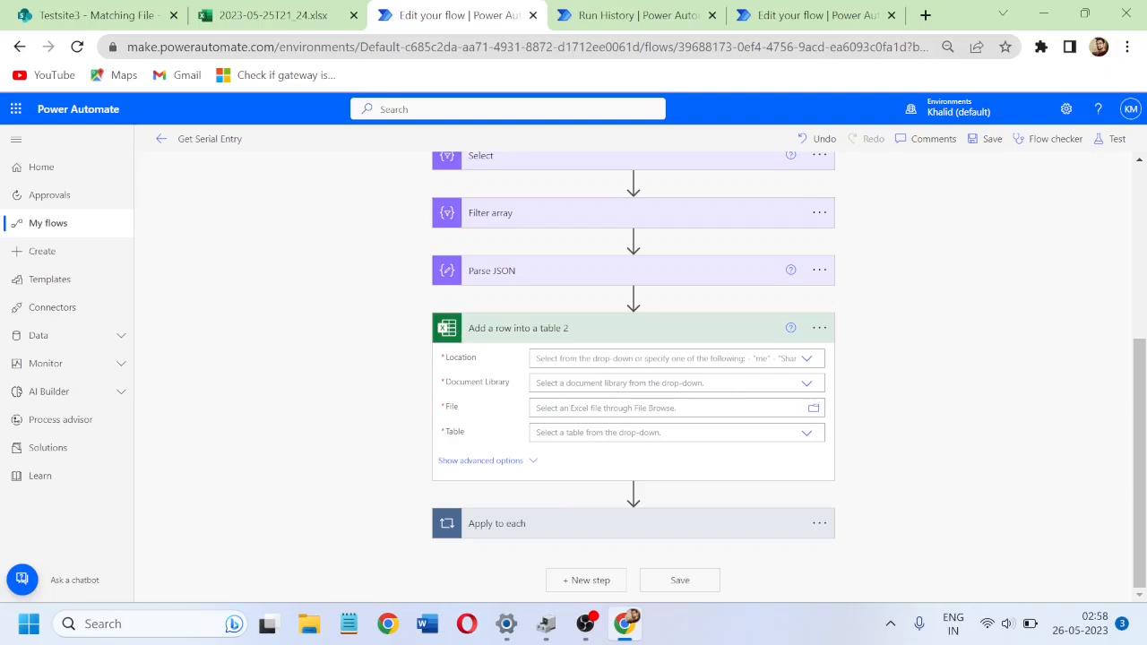
Step: Set the new row action's location to SharePoint Site - Testsite3 and its document library to Documents
click(665, 359)
text(tests)
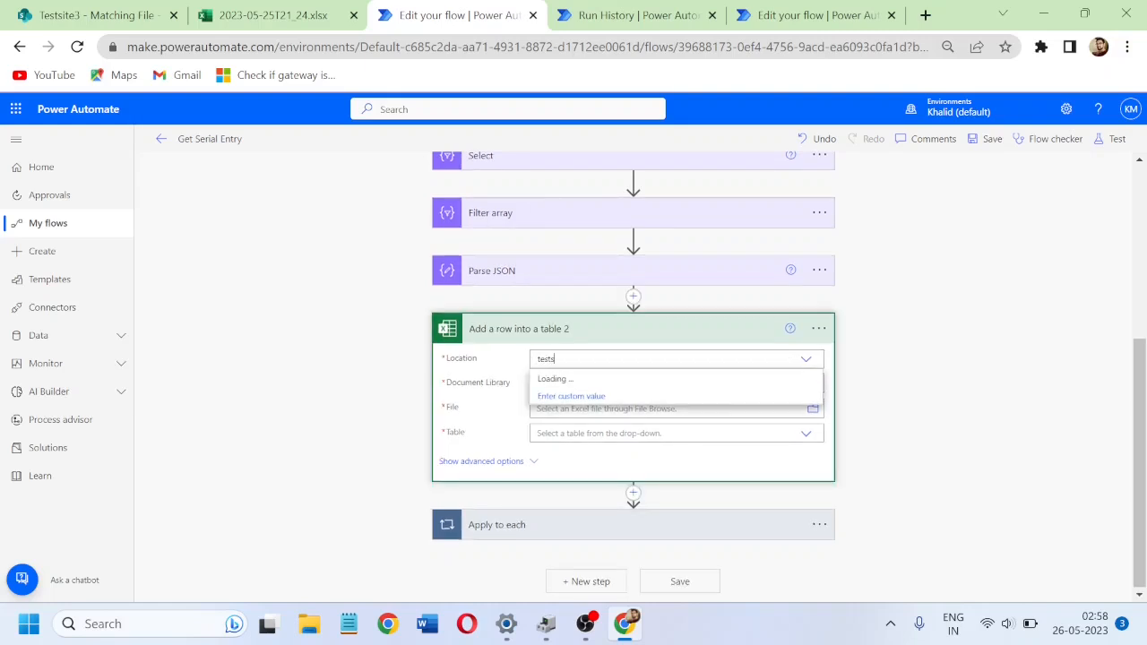
text(ite3)
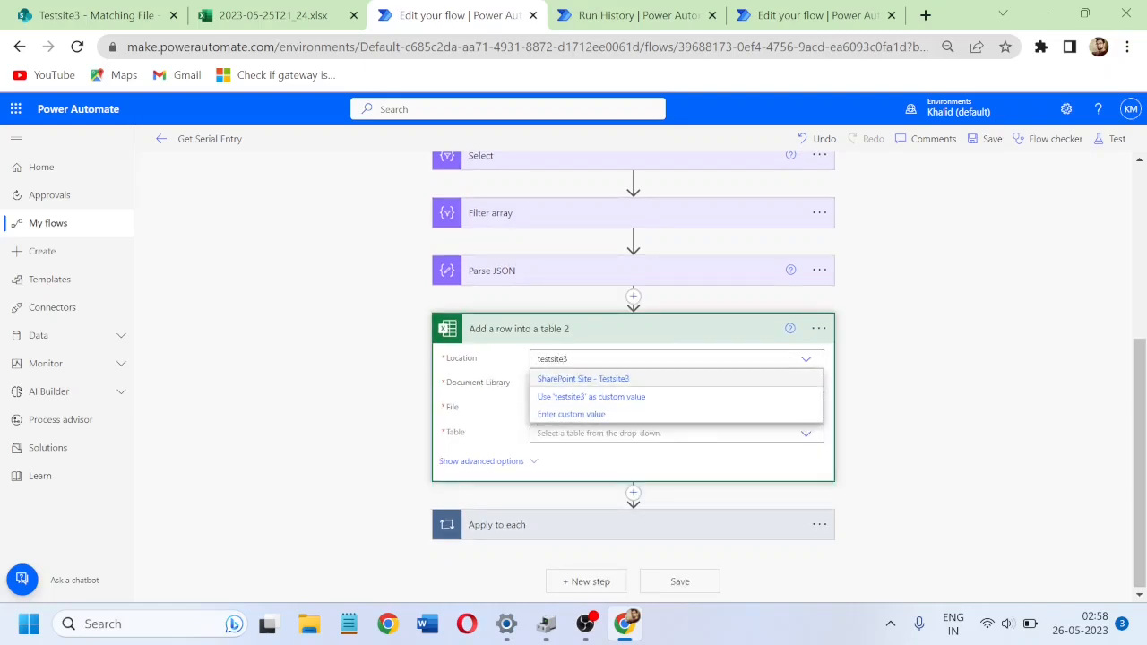
click(607, 380)
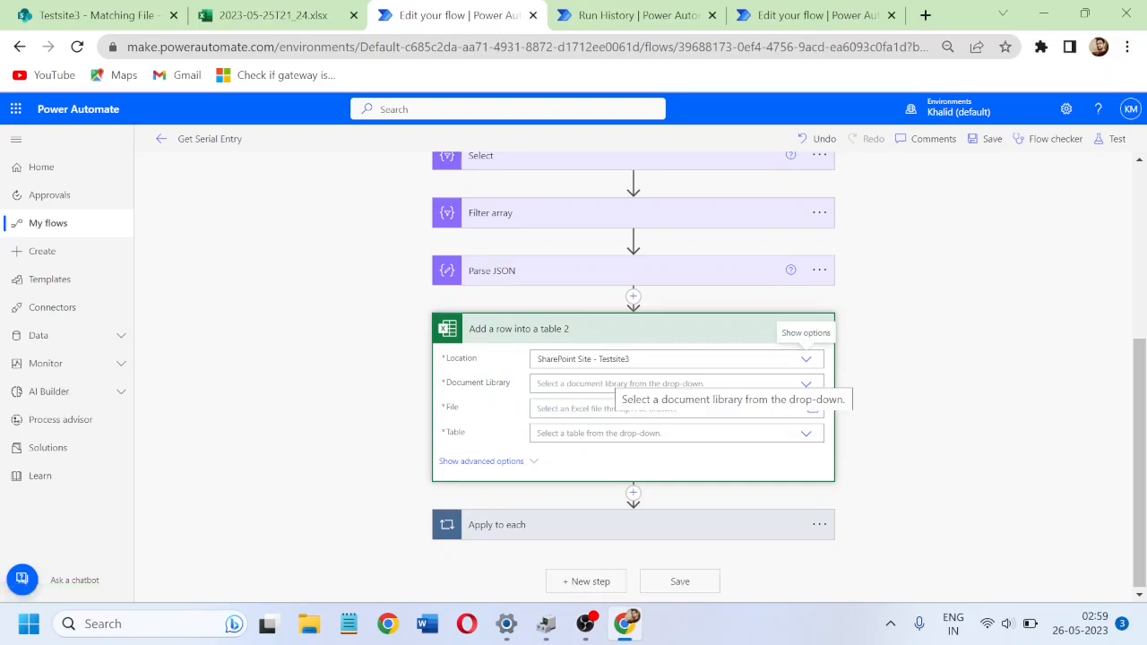
click(805, 385)
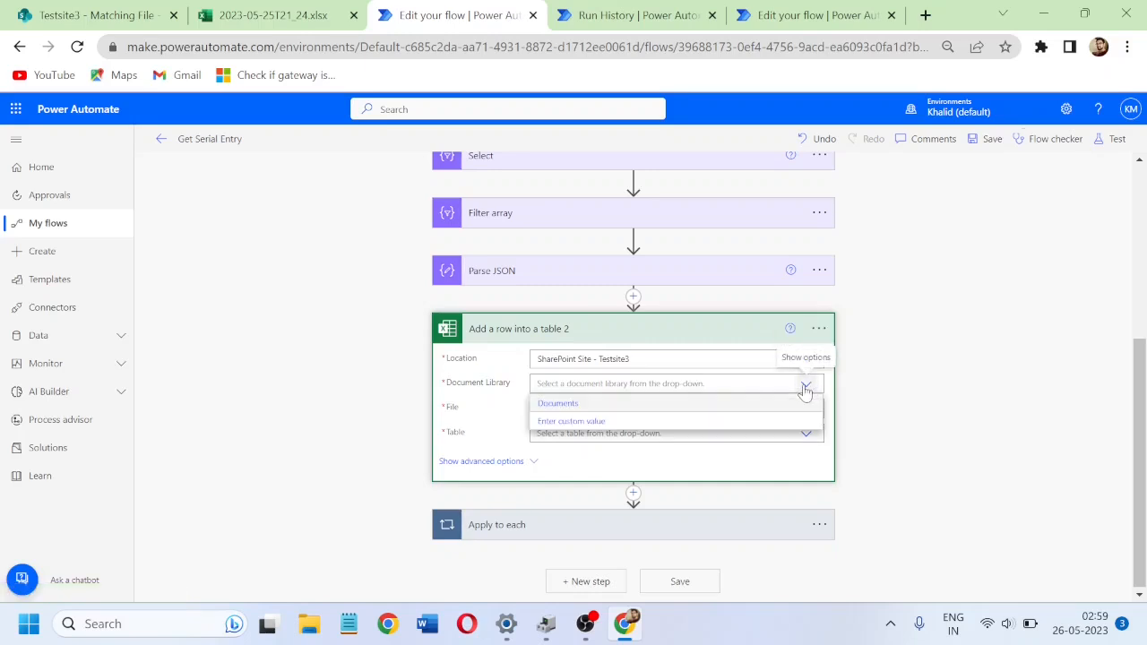
click(735, 404)
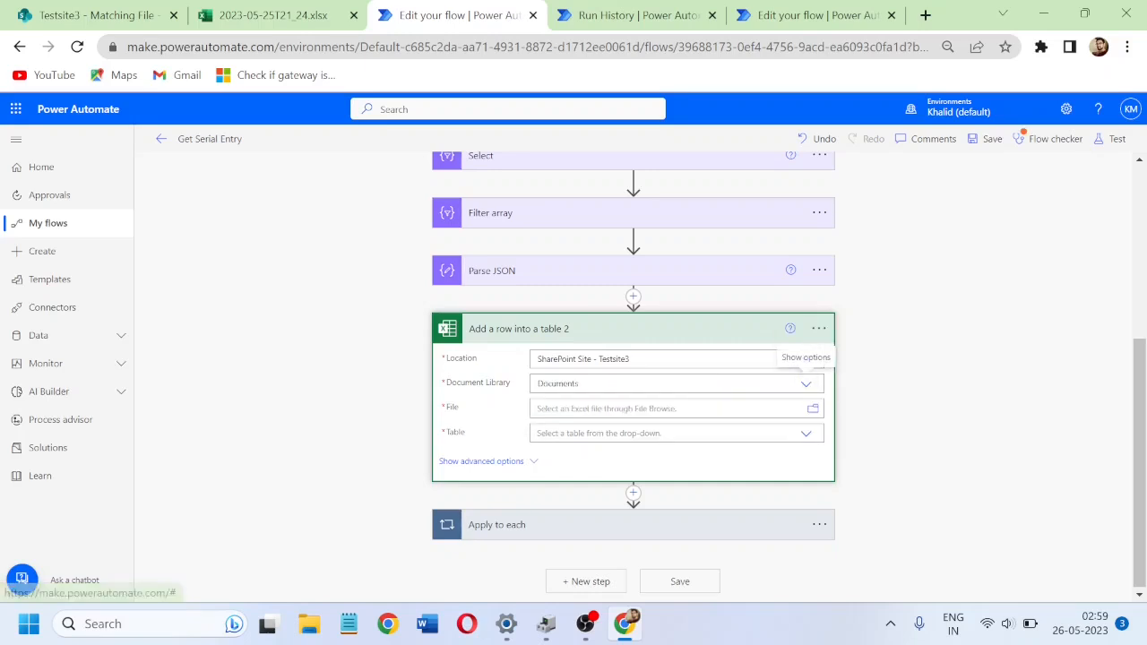
Step: Set the new row action's File to the Id from Create file
click(742, 407)
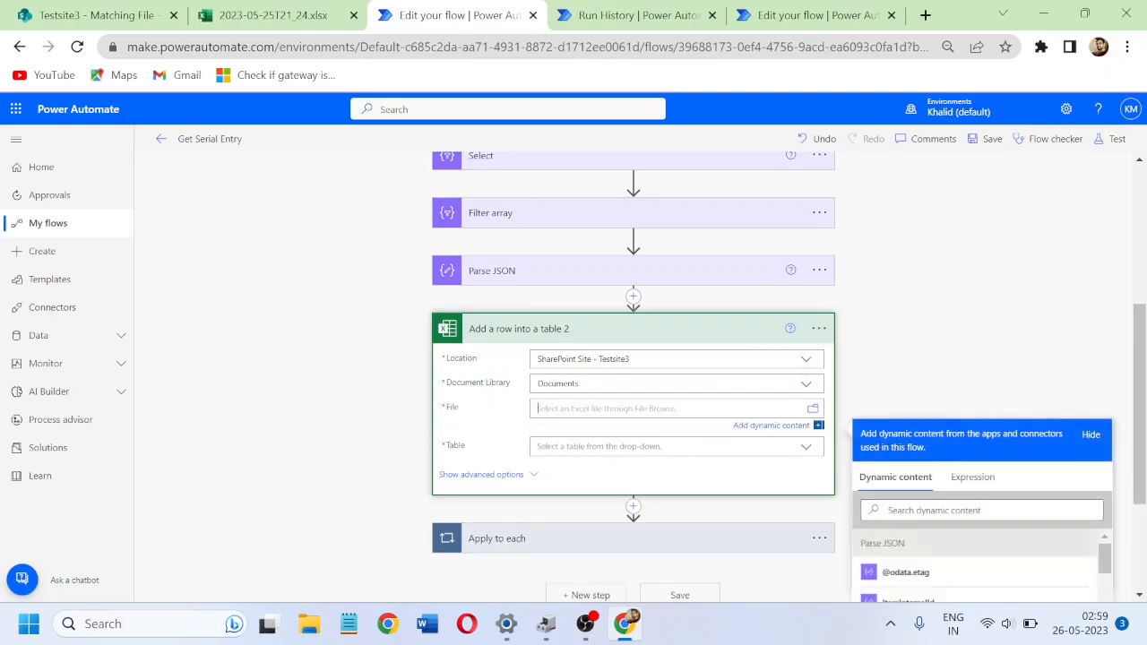
scroll(1110, 434, down, 2)
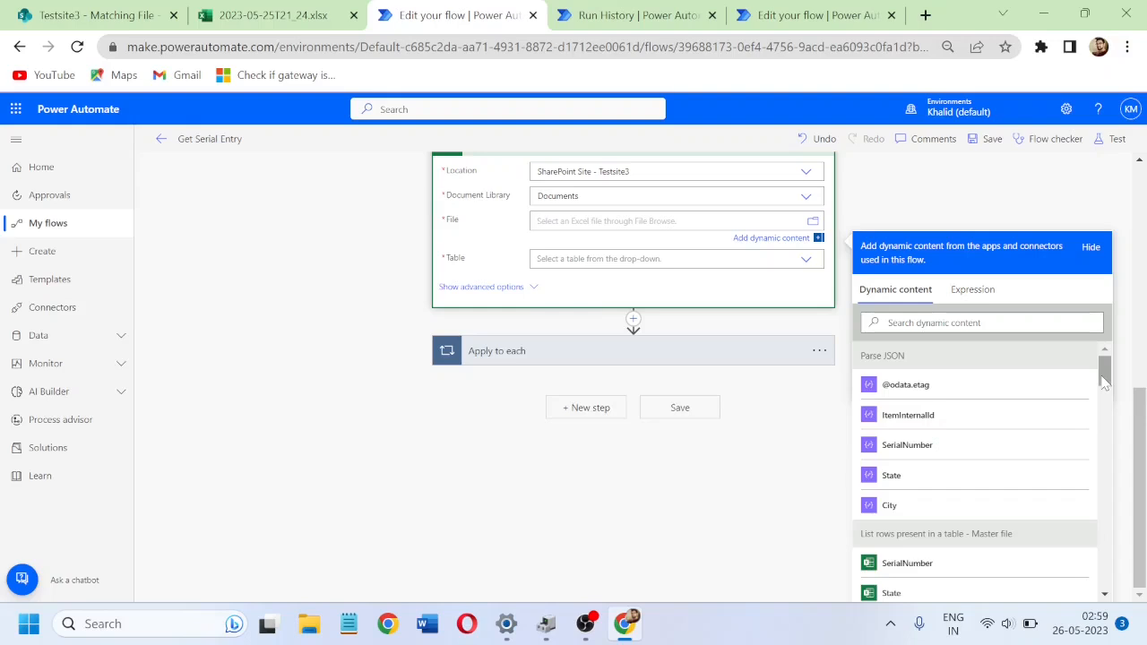
drag(1104, 380, 1118, 512)
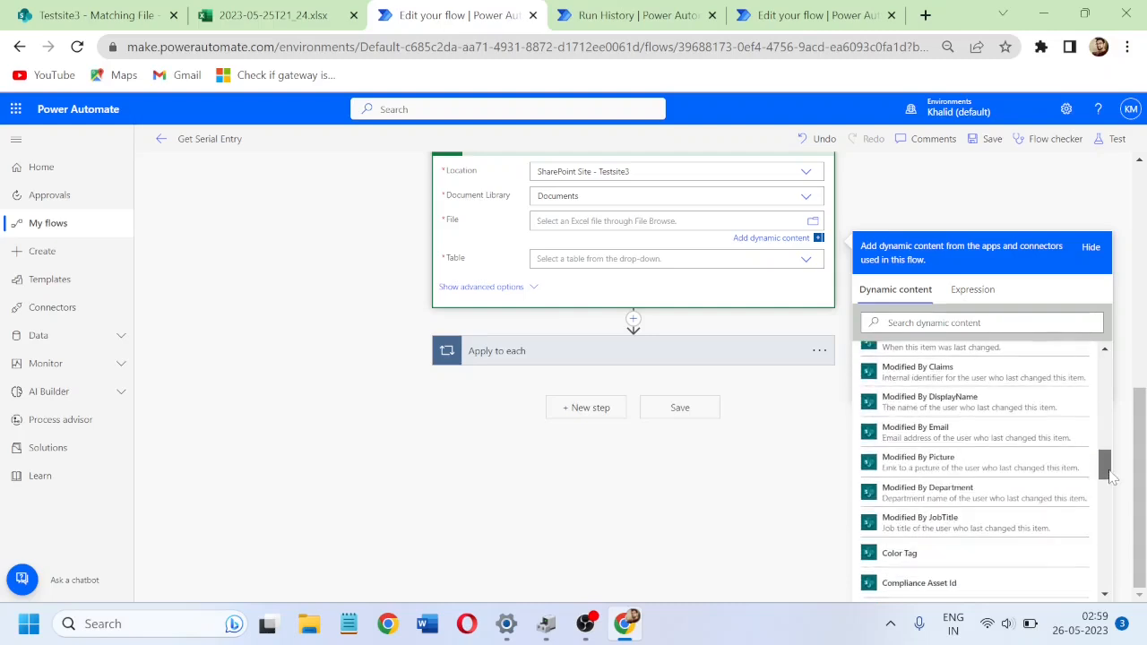
drag(1115, 504, 1102, 527)
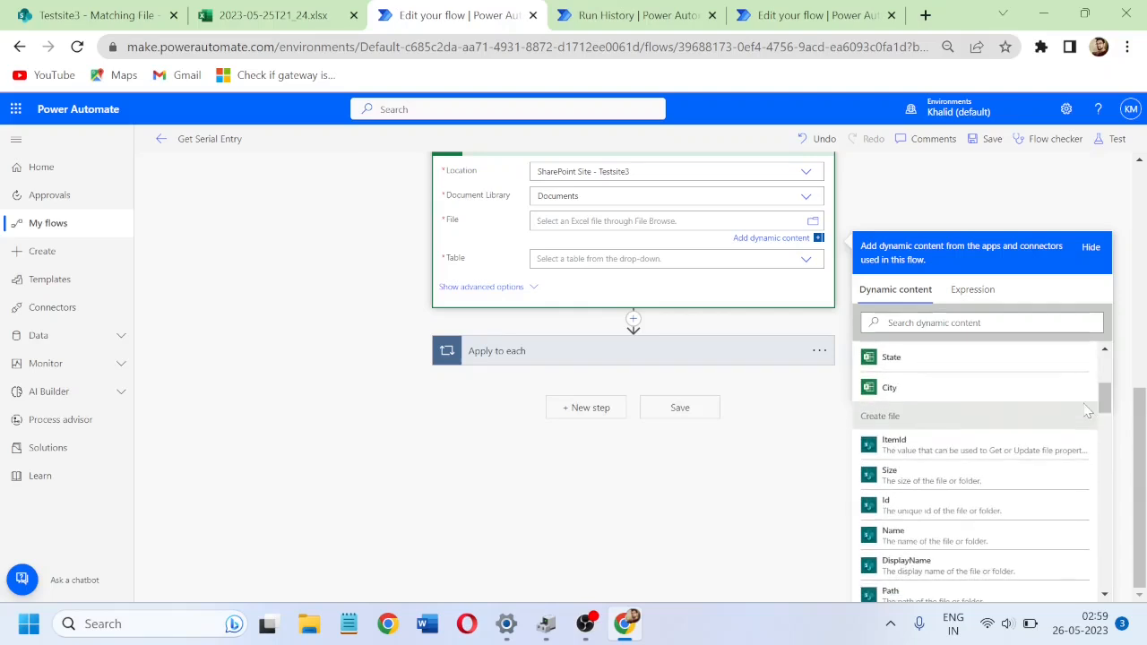
click(965, 507)
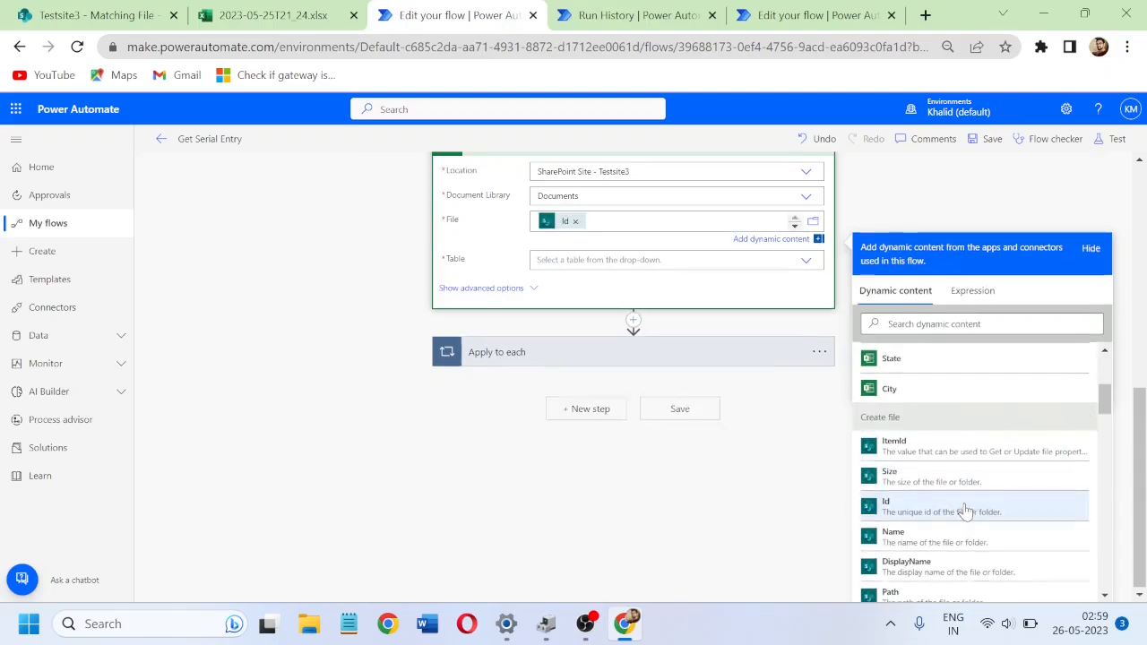
scroll(1140, 448, up, 1)
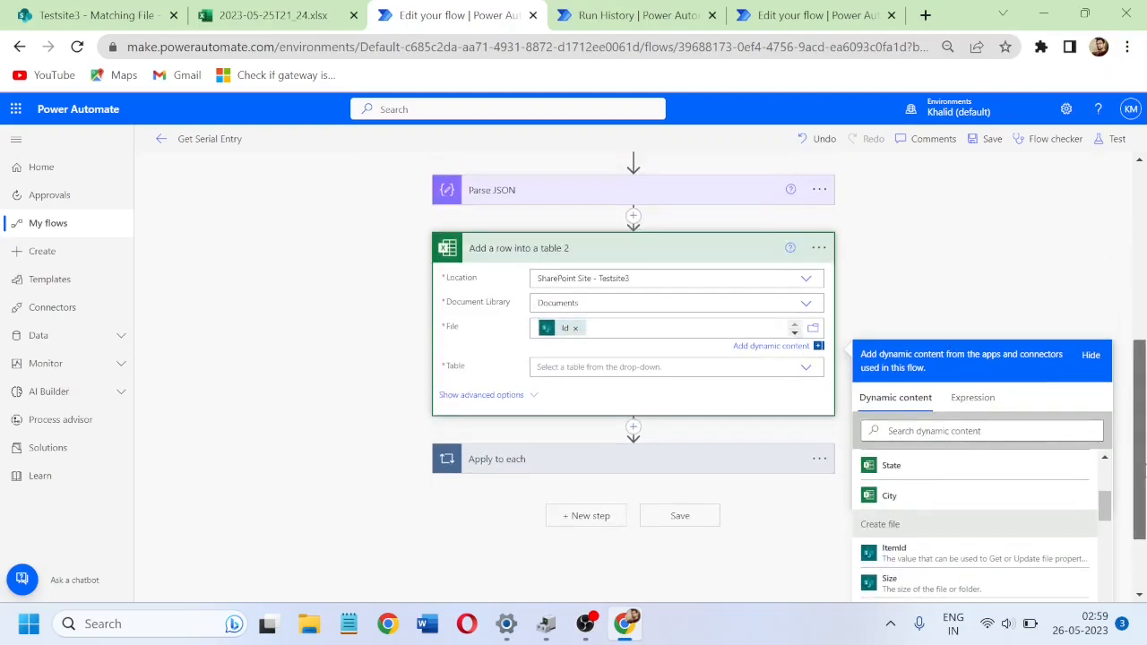
Step: Check the table used by the existing row action in the If yes branch and set the new row action's Table to the custom value Table1
drag(1145, 470, 1145, 529)
click(558, 351)
click(624, 457)
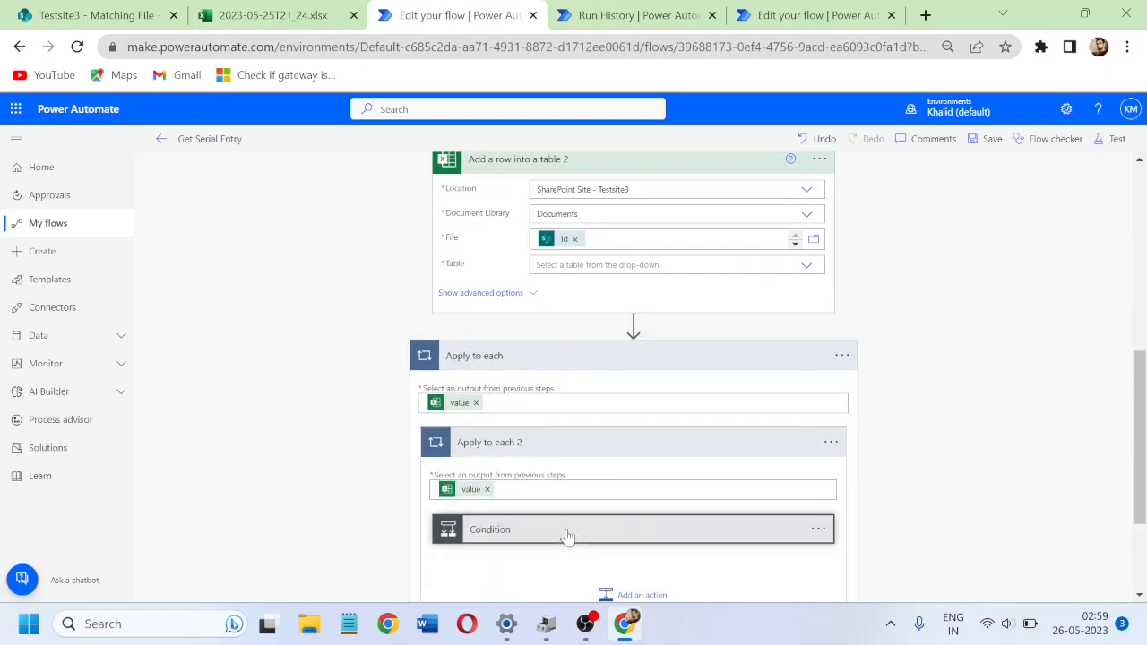
click(566, 536)
scroll(599, 407, down, 5)
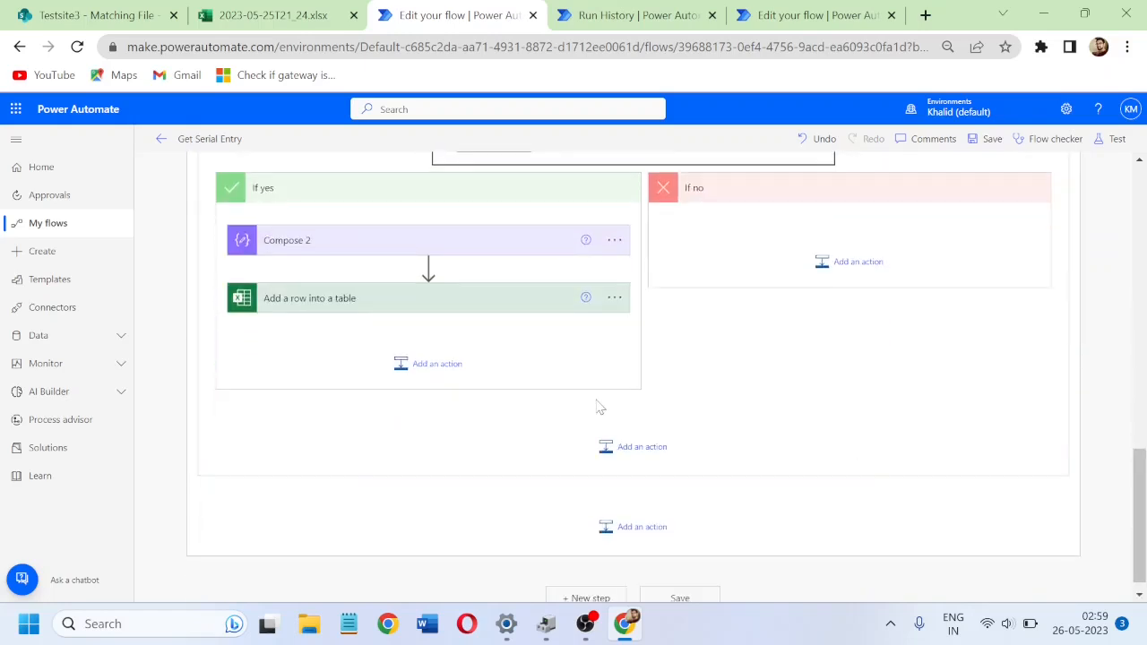
click(374, 297)
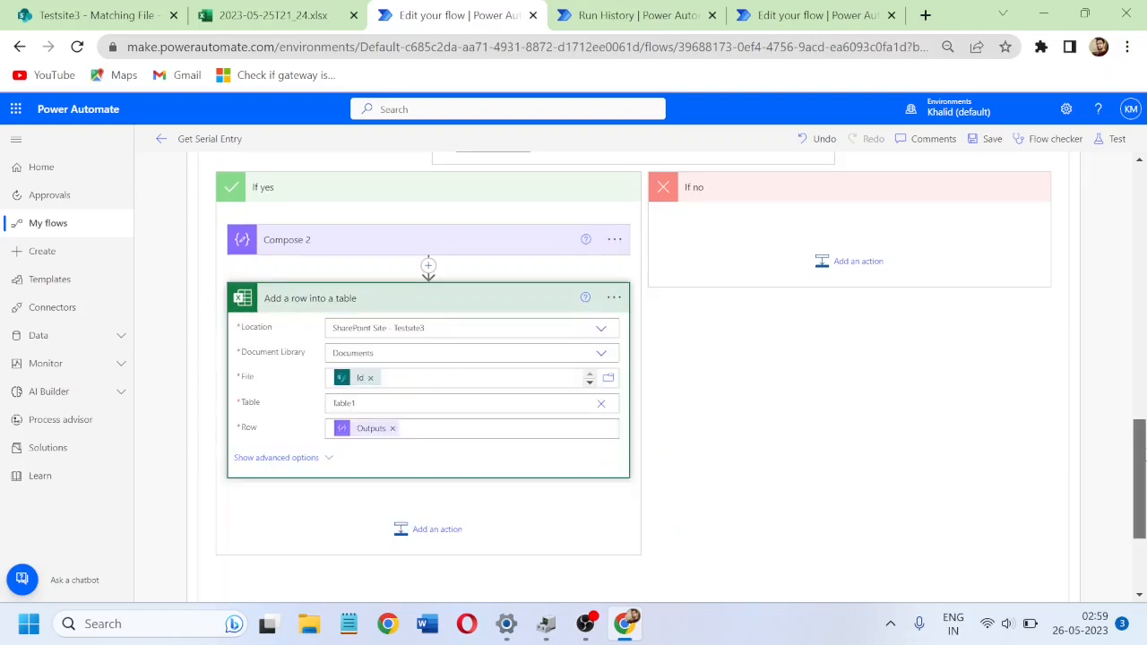
scroll(759, 385, up, 10)
click(655, 405)
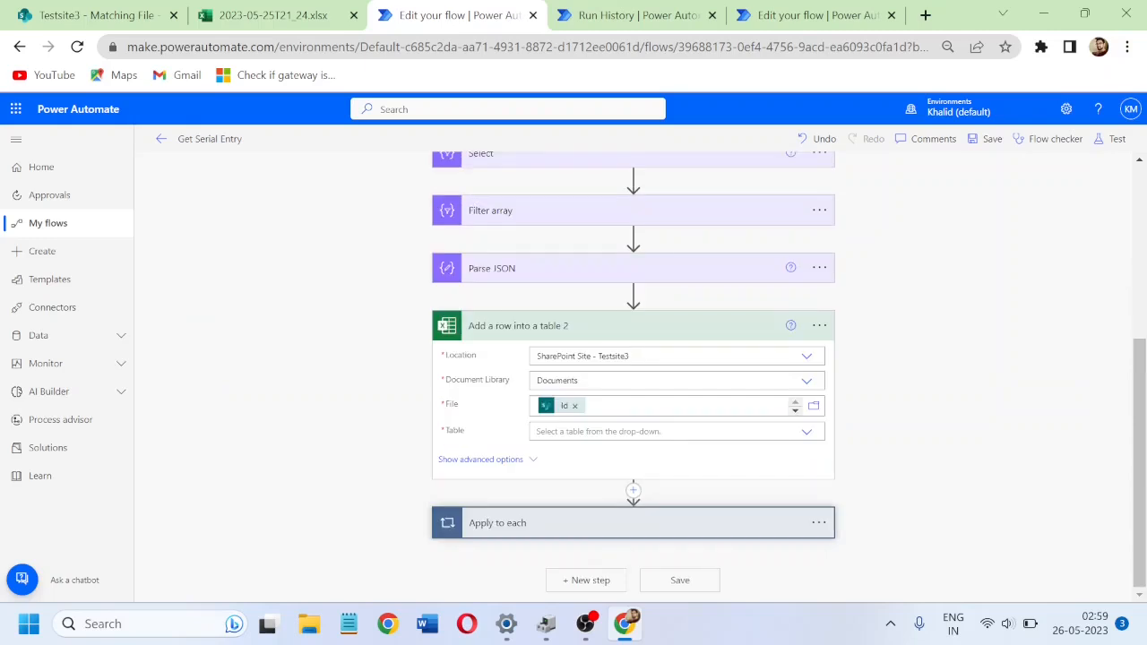
click(663, 433)
text(Table1)
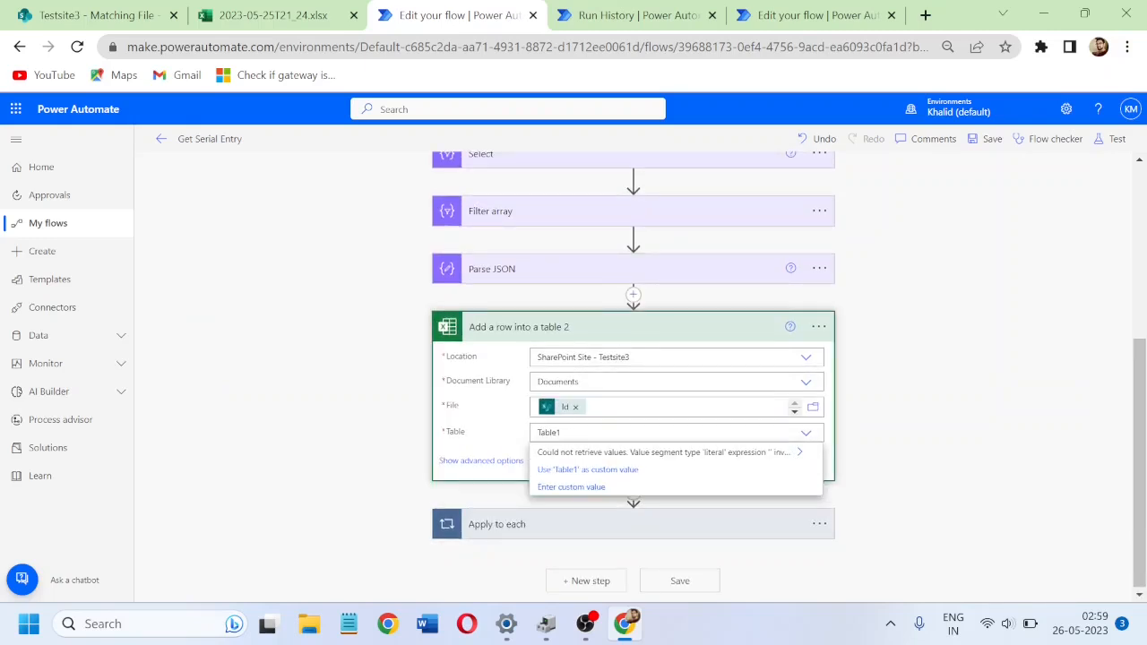
click(566, 471)
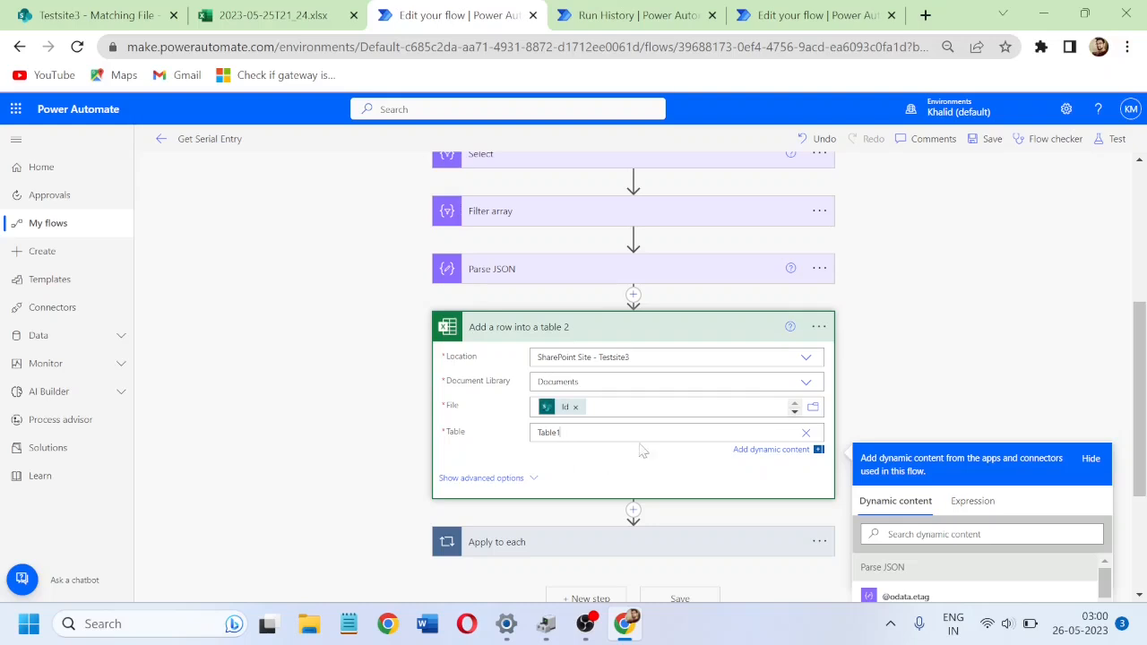
Step: Check the flow for errors and show the advanced options and Row field of Add a row into a table 2
click(986, 139)
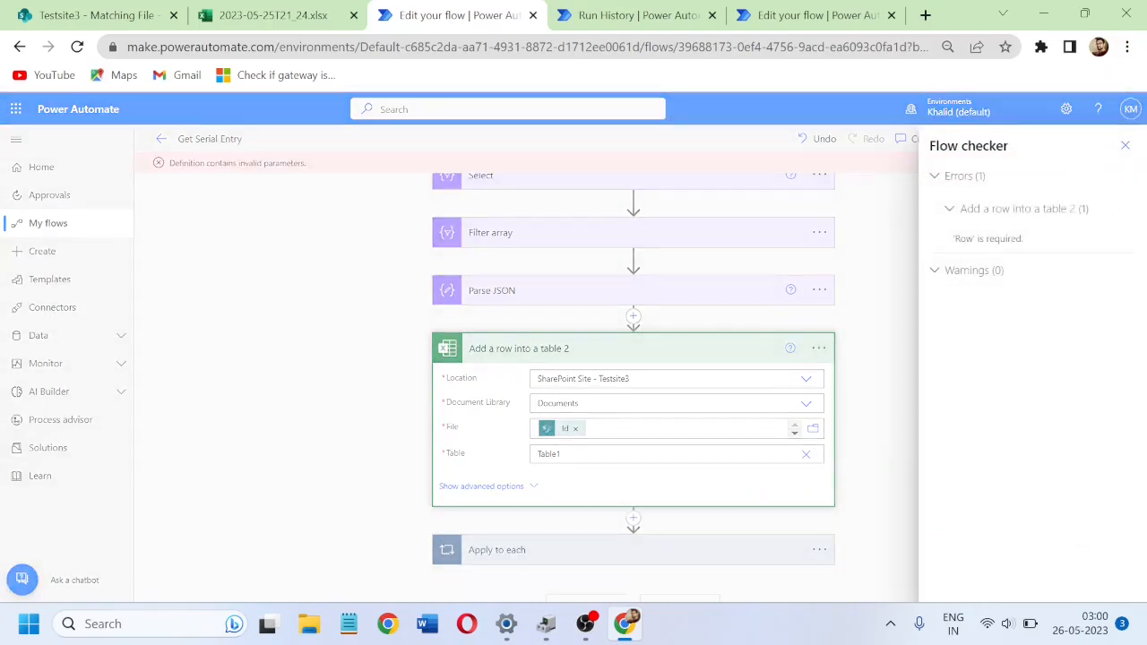
click(1126, 146)
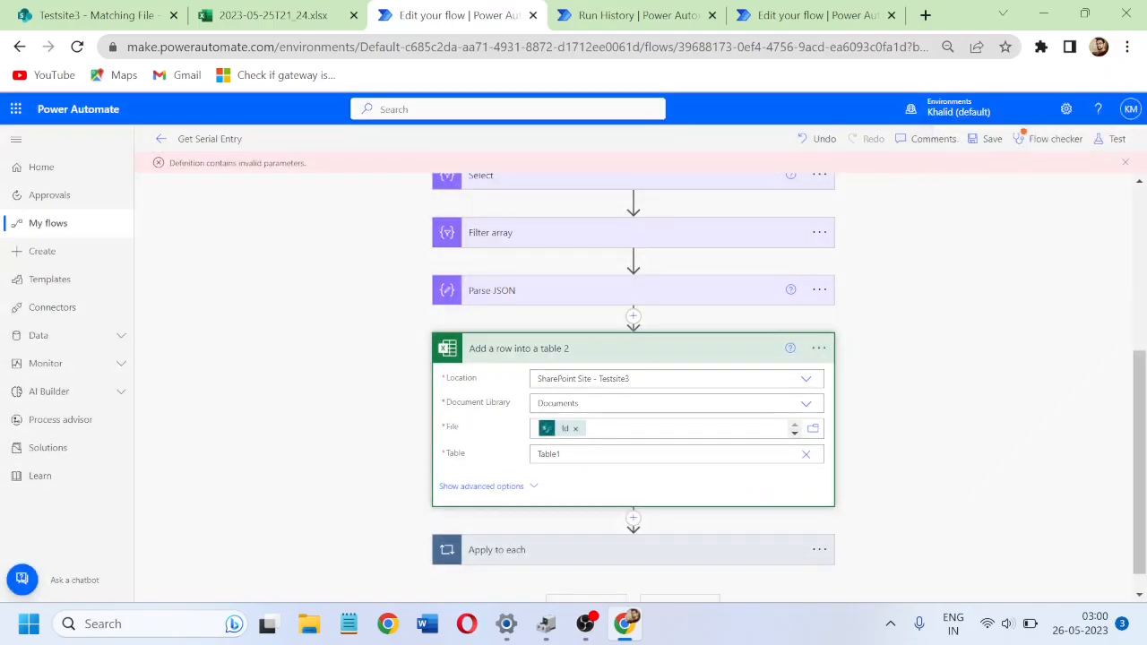
click(479, 489)
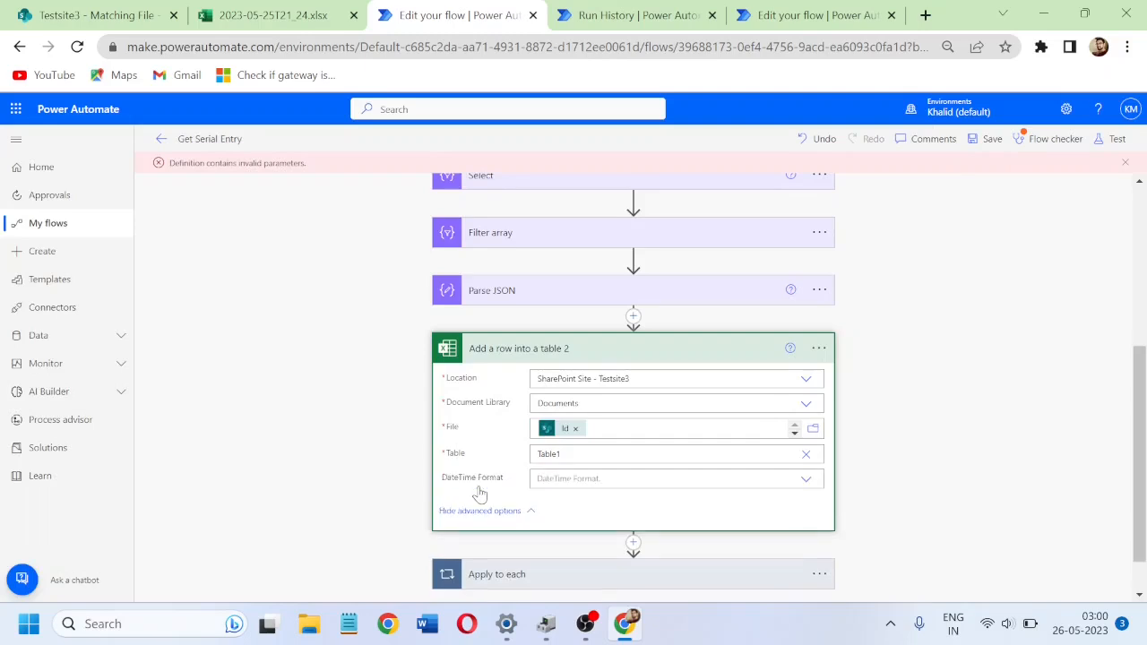
click(745, 361)
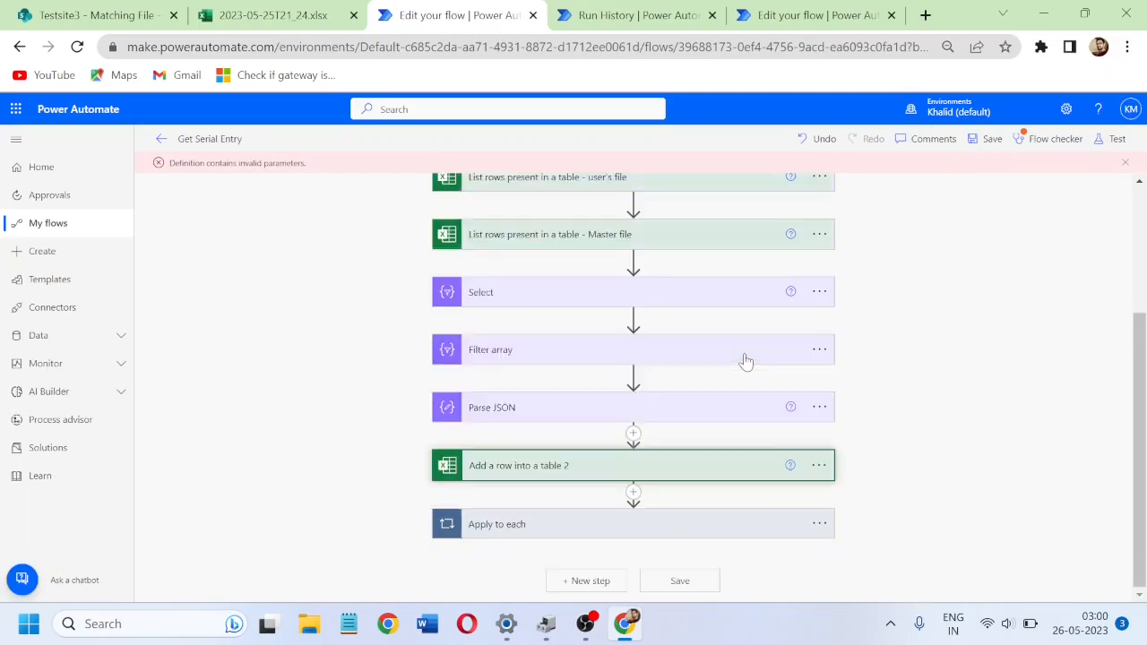
click(992, 141)
click(1126, 146)
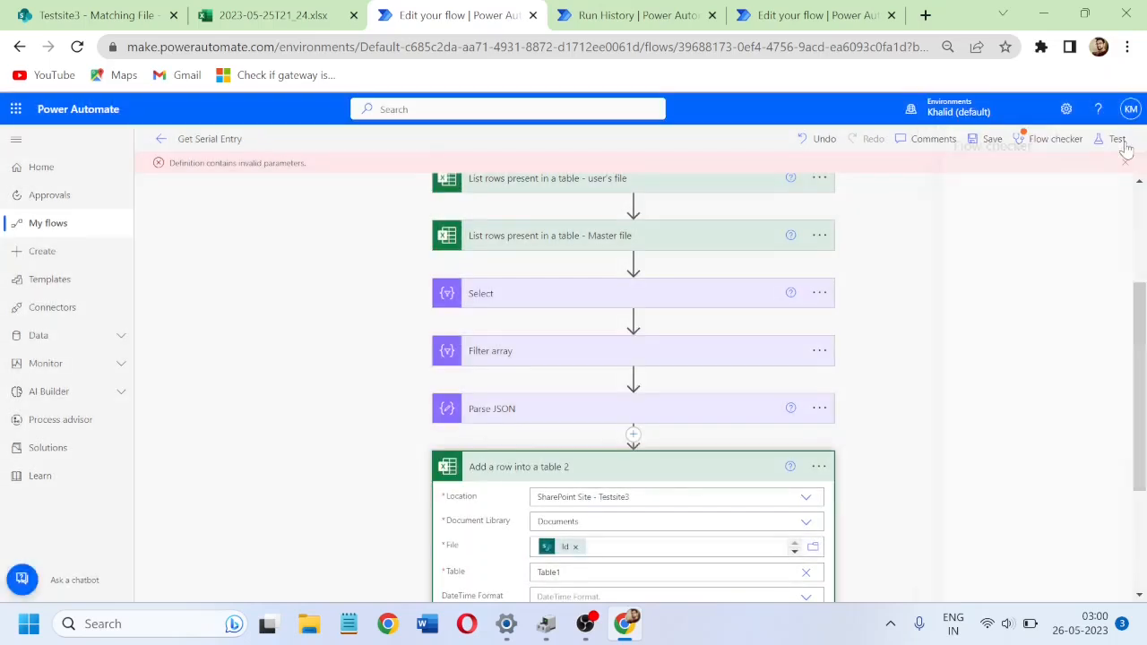
drag(1144, 333, 1144, 404)
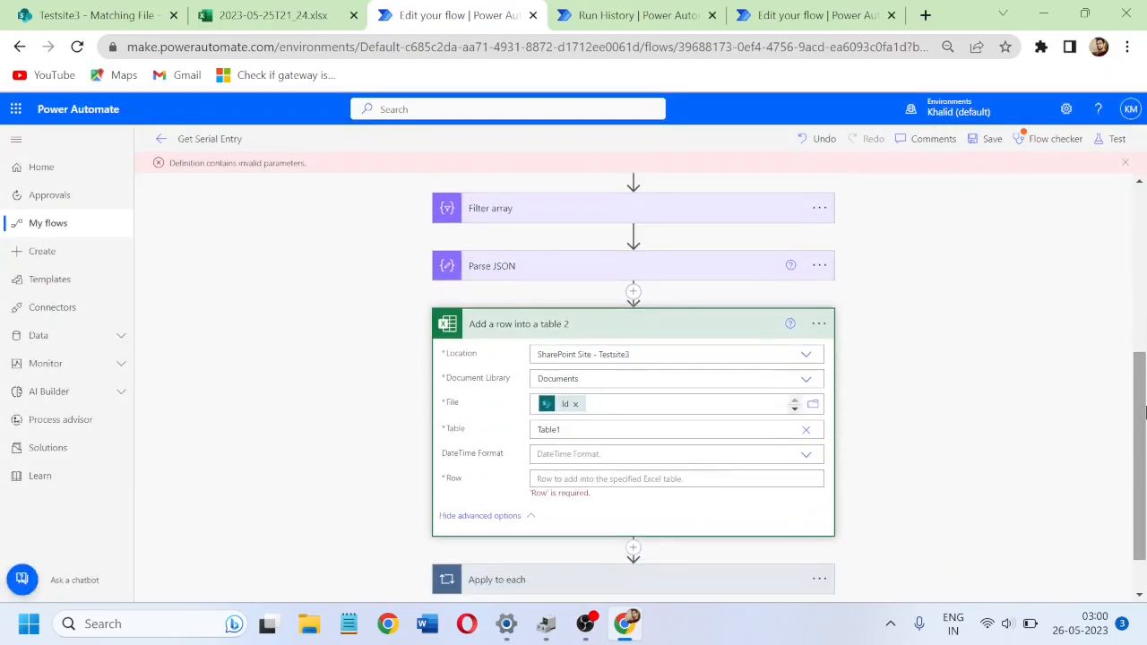
click(609, 478)
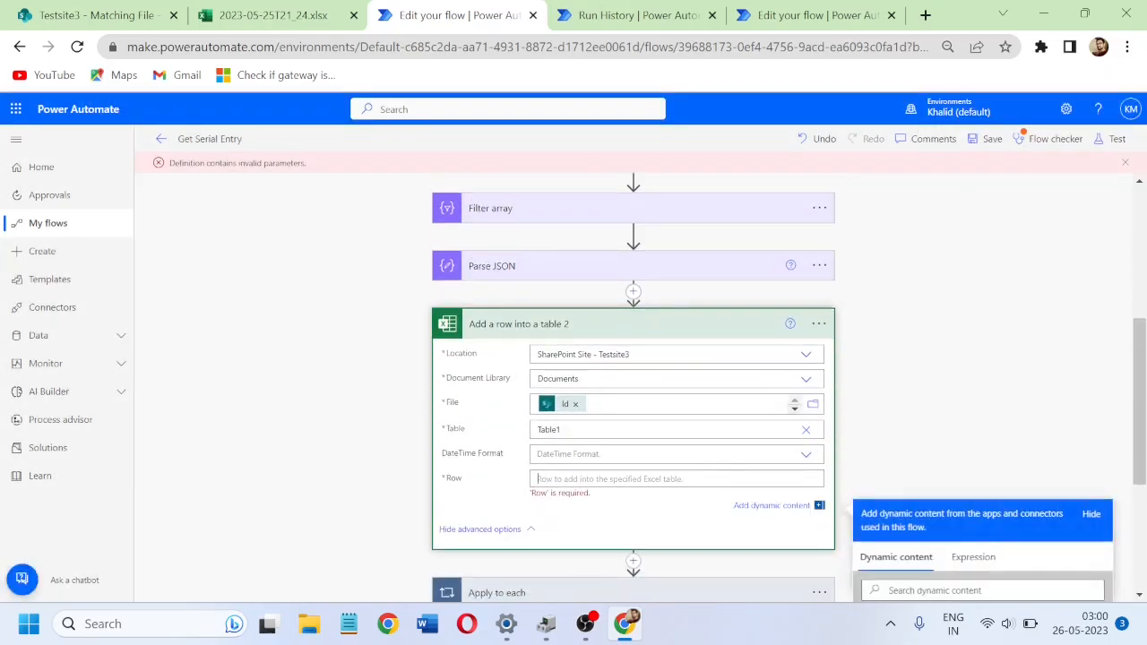
Step: Add an Apply to each control between Parse JSON and Add a row into a table 2
click(633, 291)
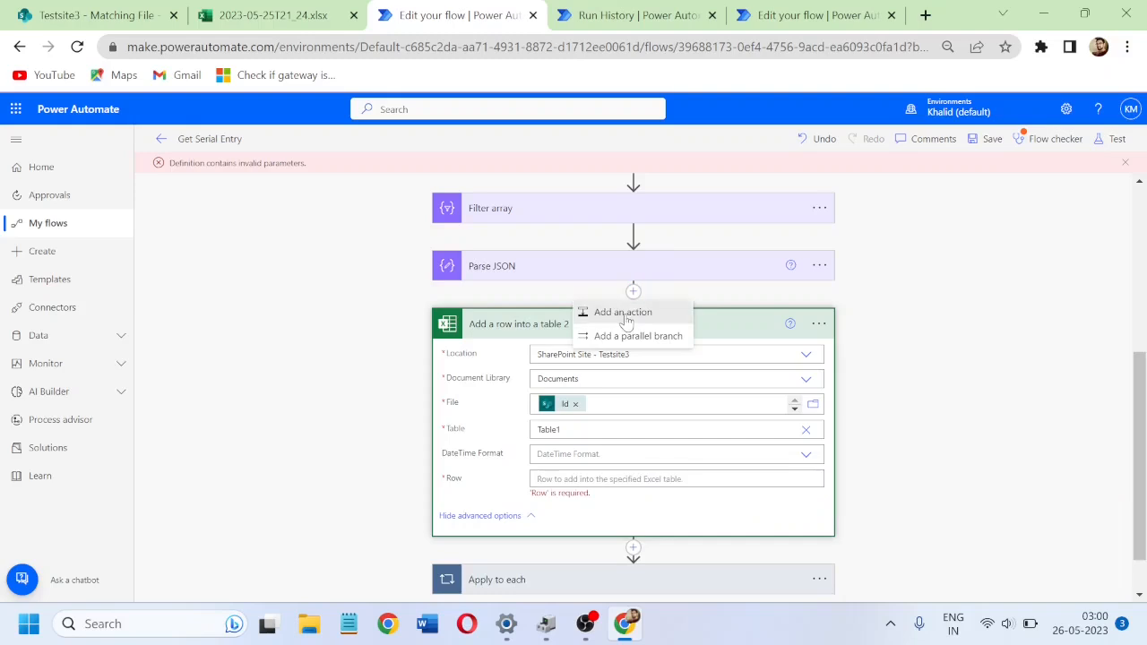
click(620, 312)
text(App)
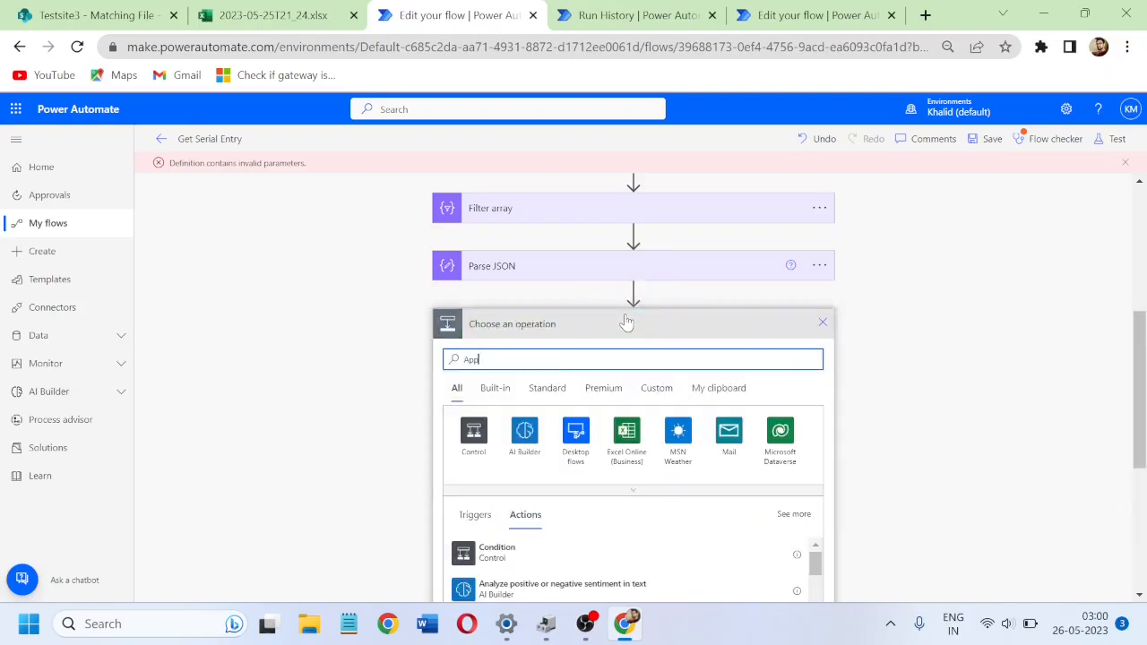
text(ly to each)
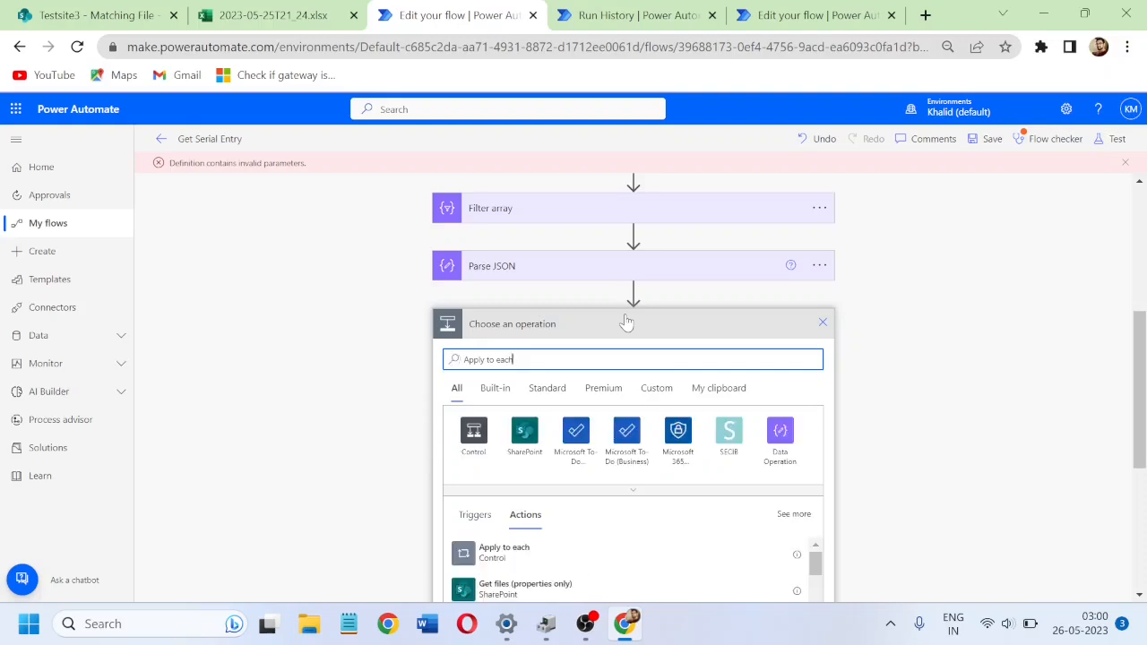
click(517, 551)
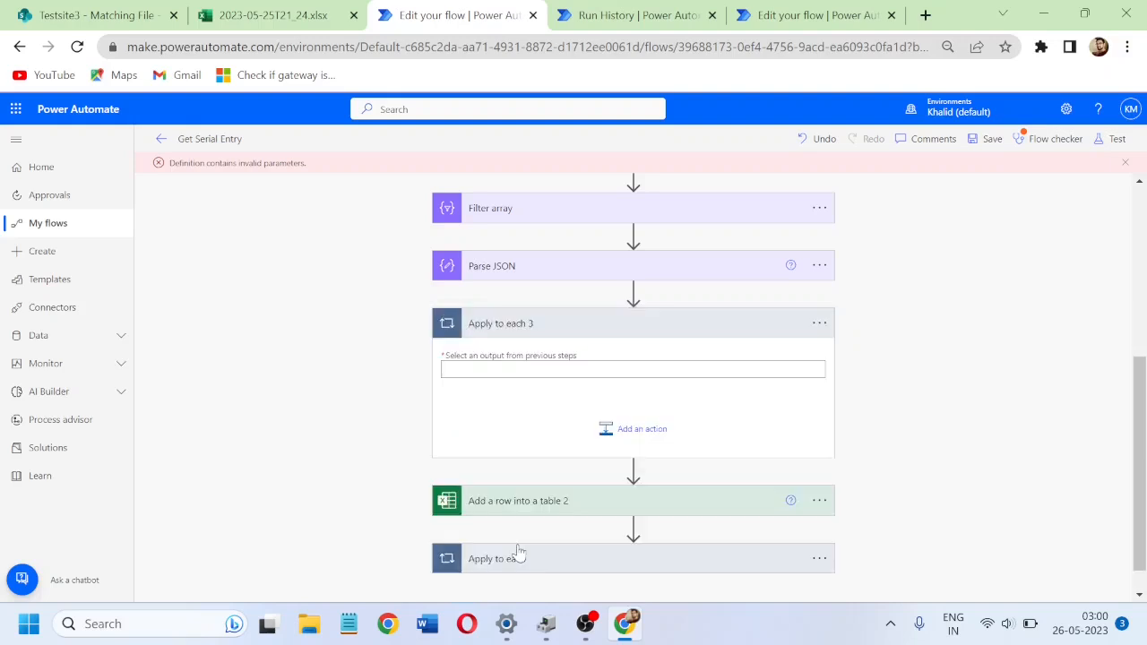
Step: Set the new Apply to each input to the Parse JSON Body and move Add a row into a table 2 inside the loop
click(531, 368)
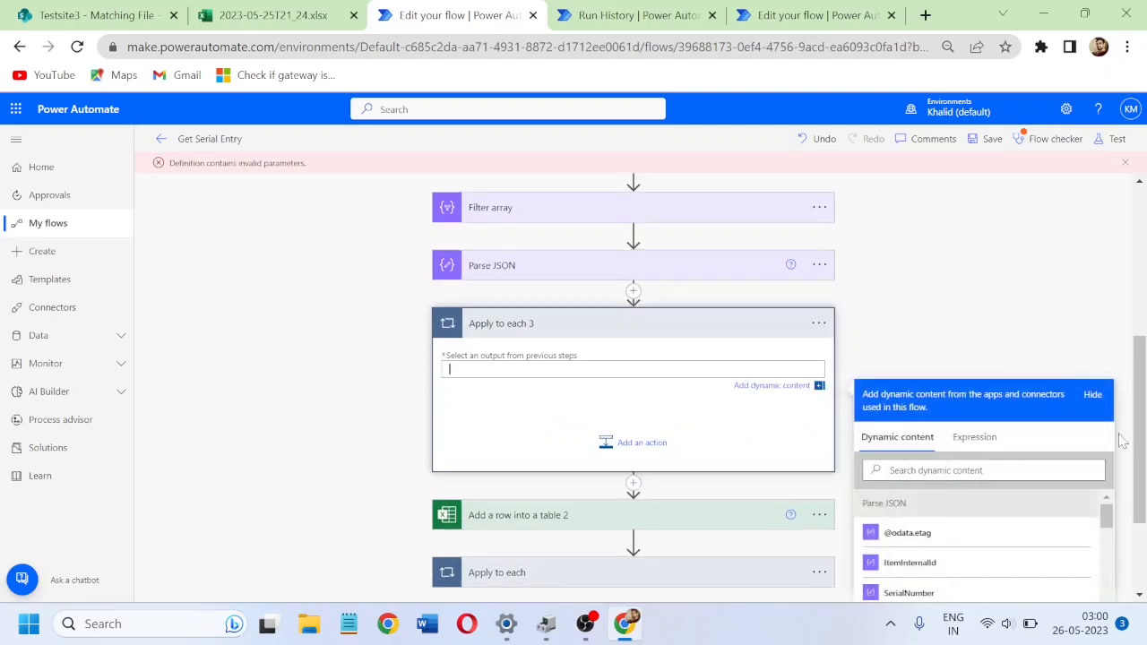
scroll(1144, 491, down, 2)
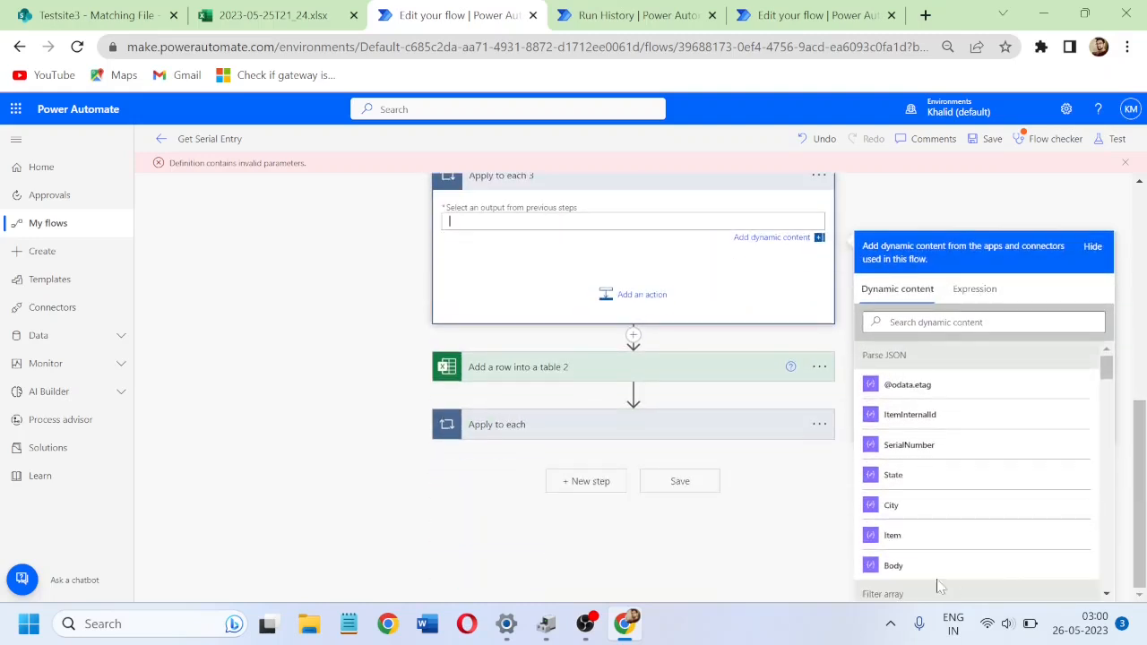
click(914, 567)
drag(541, 380, 572, 376)
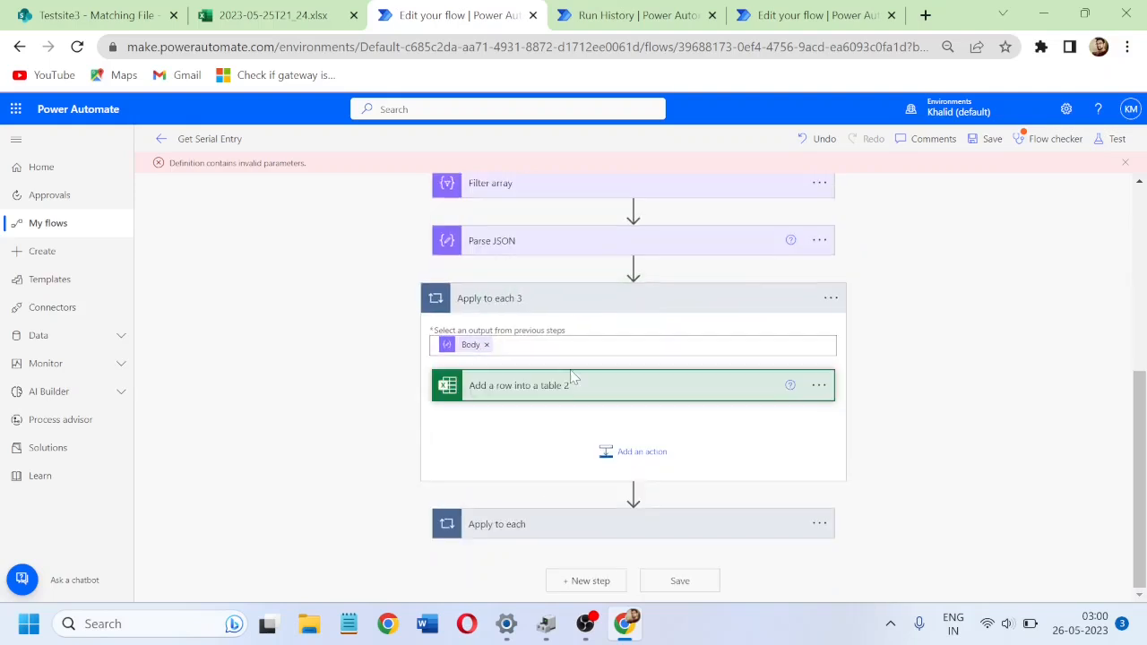
Step: Add a Data Operation Compose action below Add a row into a table 2 inside Apply to each 3
click(632, 452)
text(c)
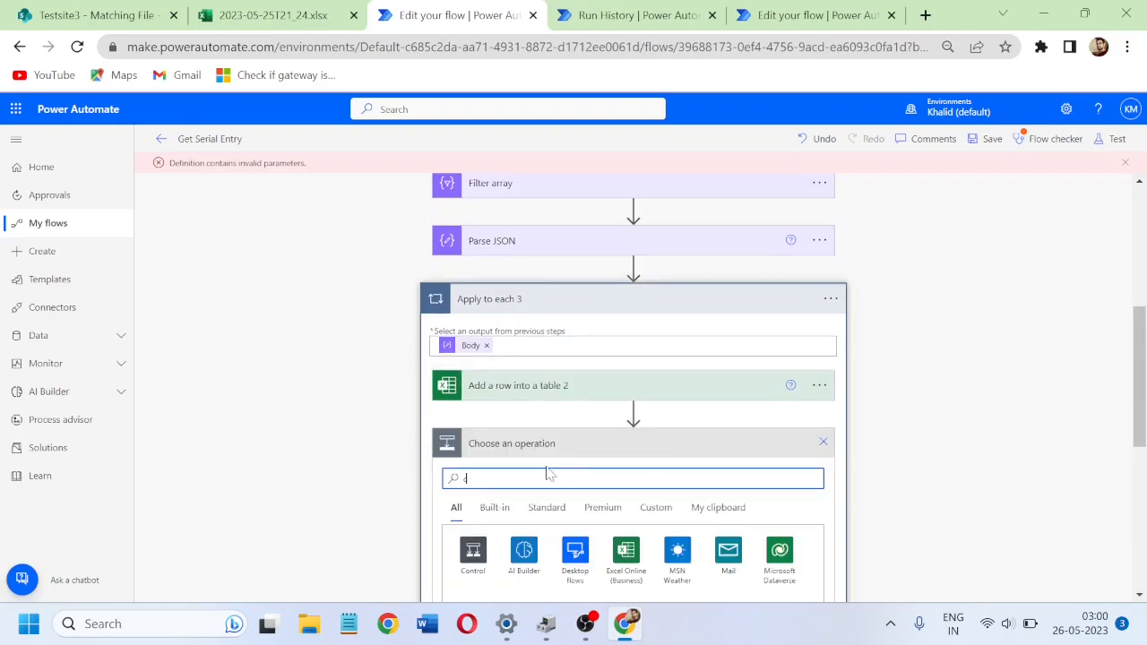
text(ompose)
drag(1140, 380, 1108, 416)
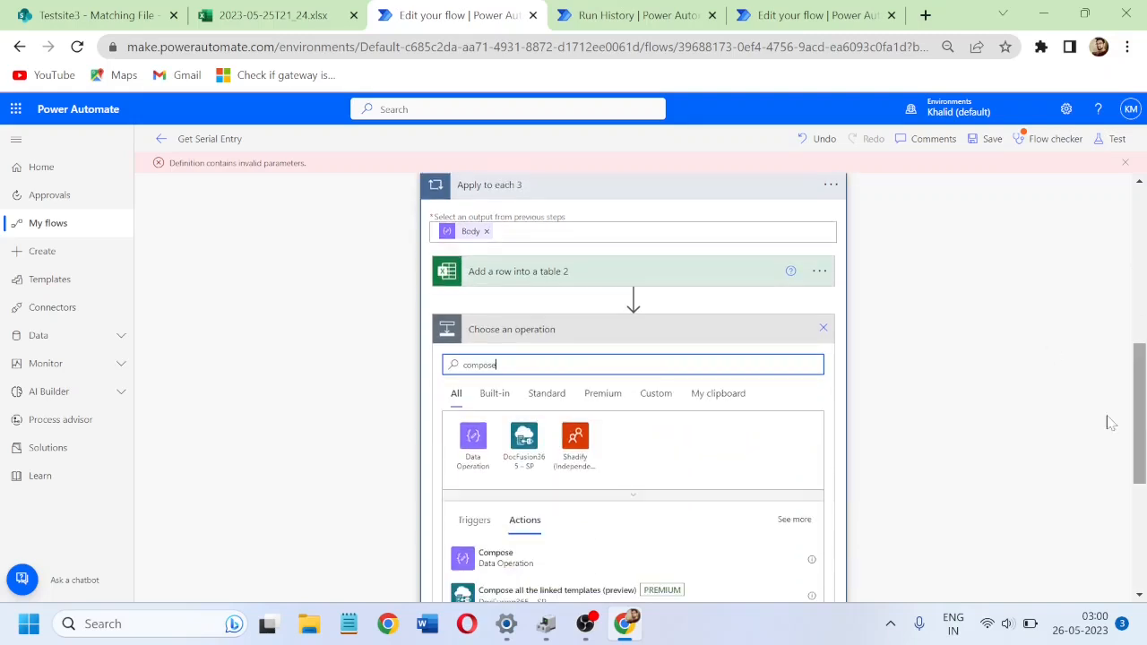
click(491, 558)
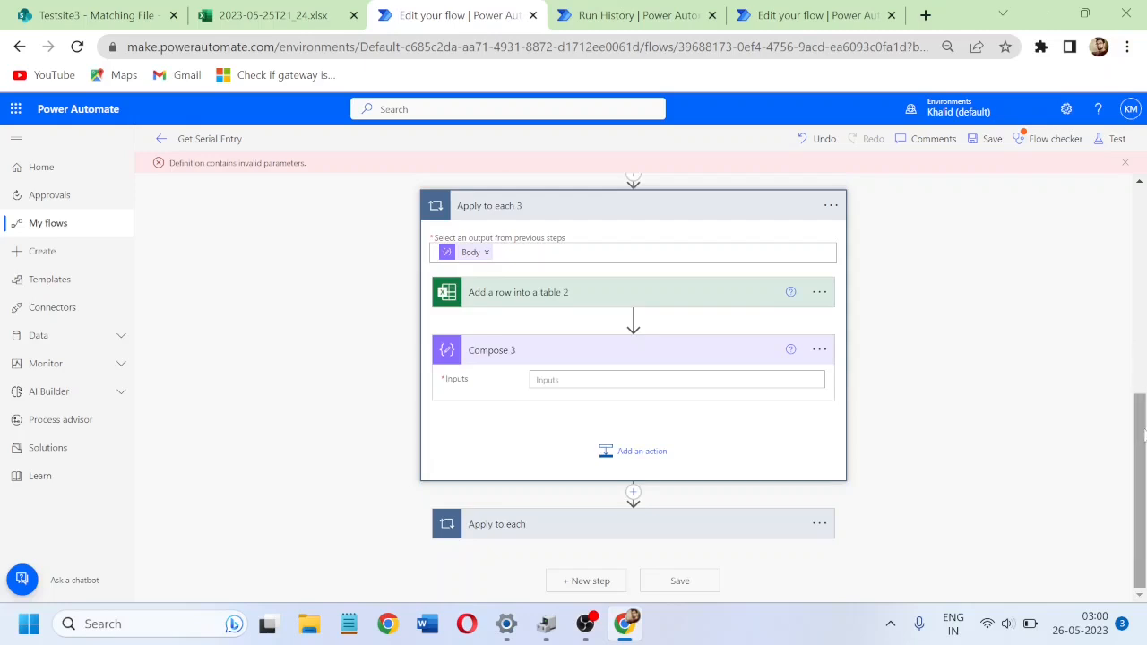
Step: Enter a JSON object in the Compose 3 inputs with the keys "SerialNumber", "State" and "City" on separate lines within curly braces
click(541, 525)
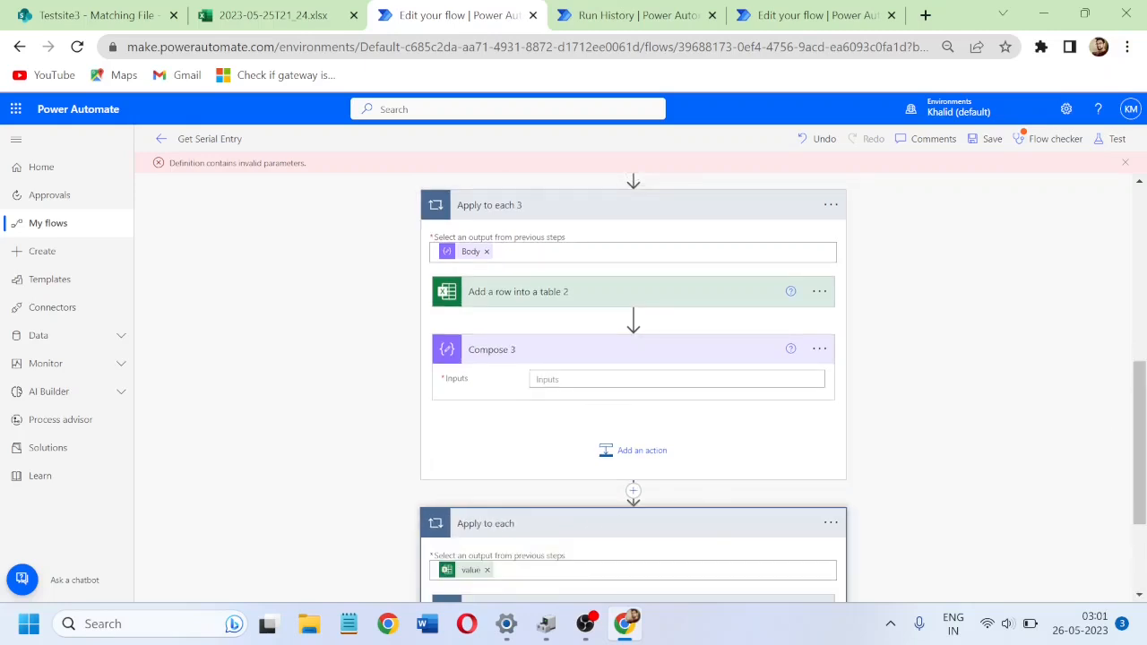
click(538, 379)
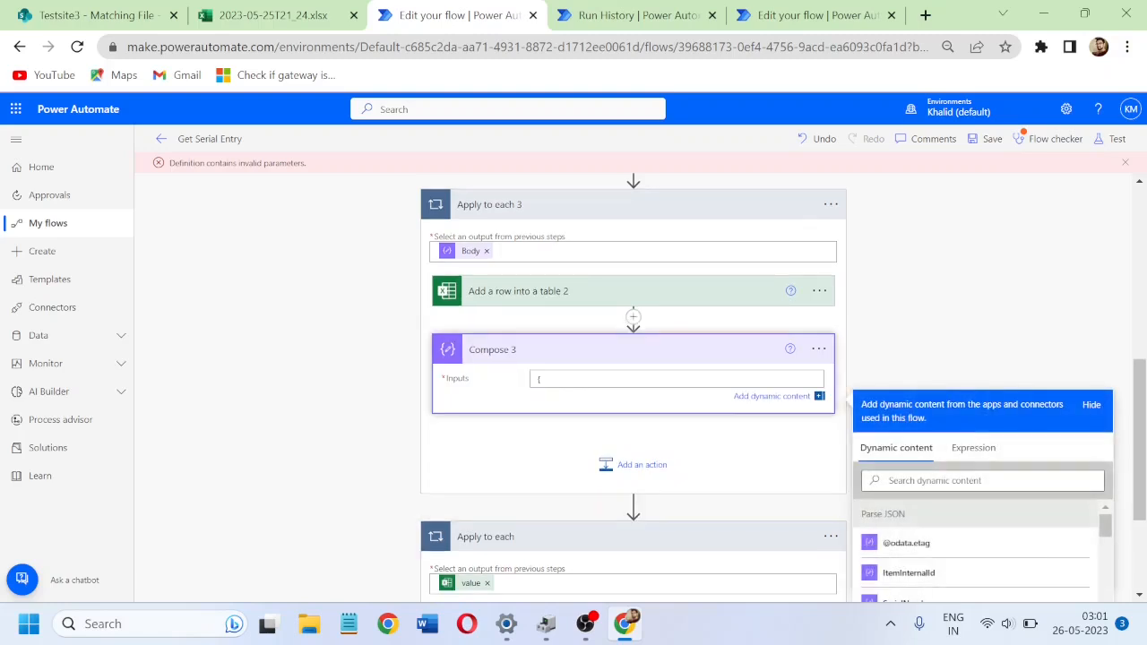
key(Return)
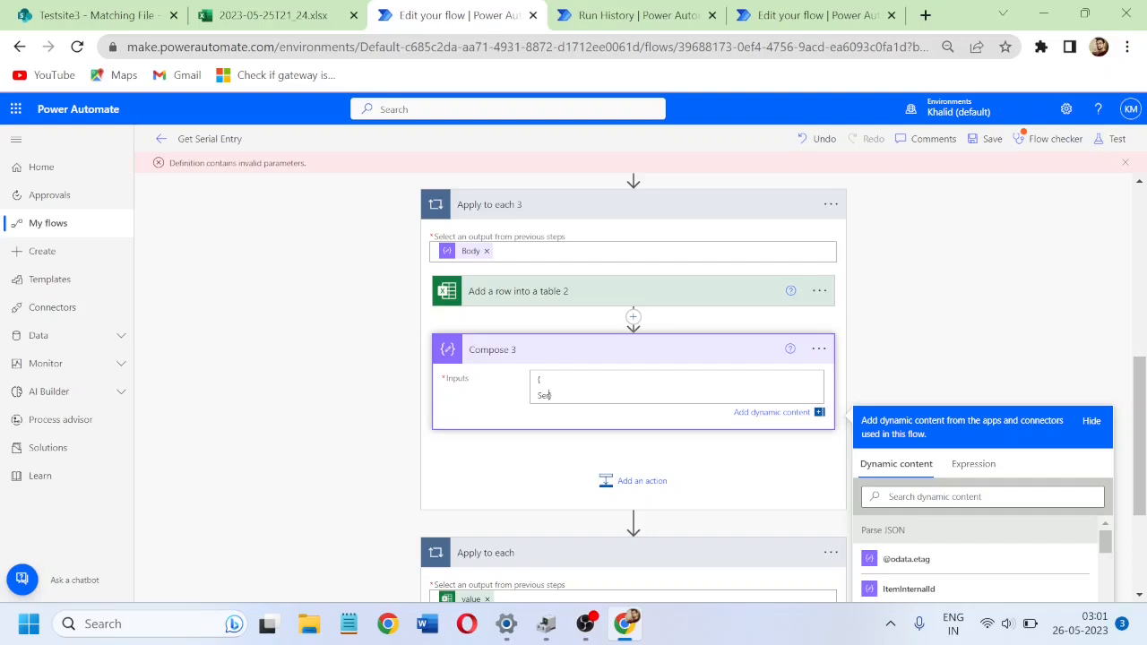
text(SerialNumber":)
key(Return)
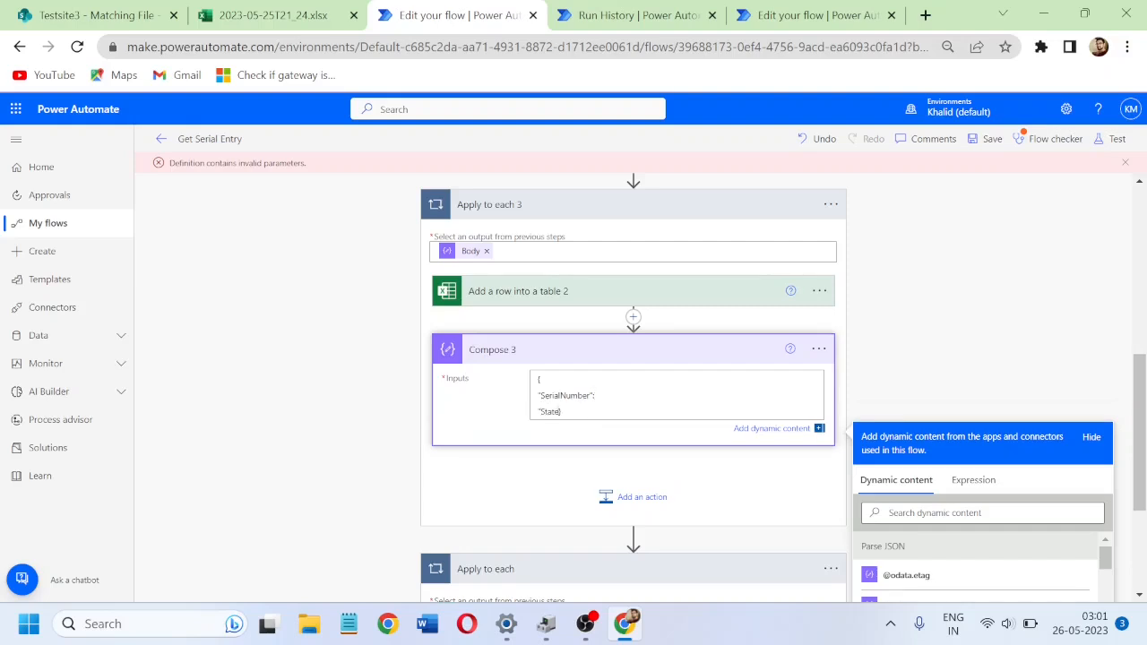
text(:)
key(Return)
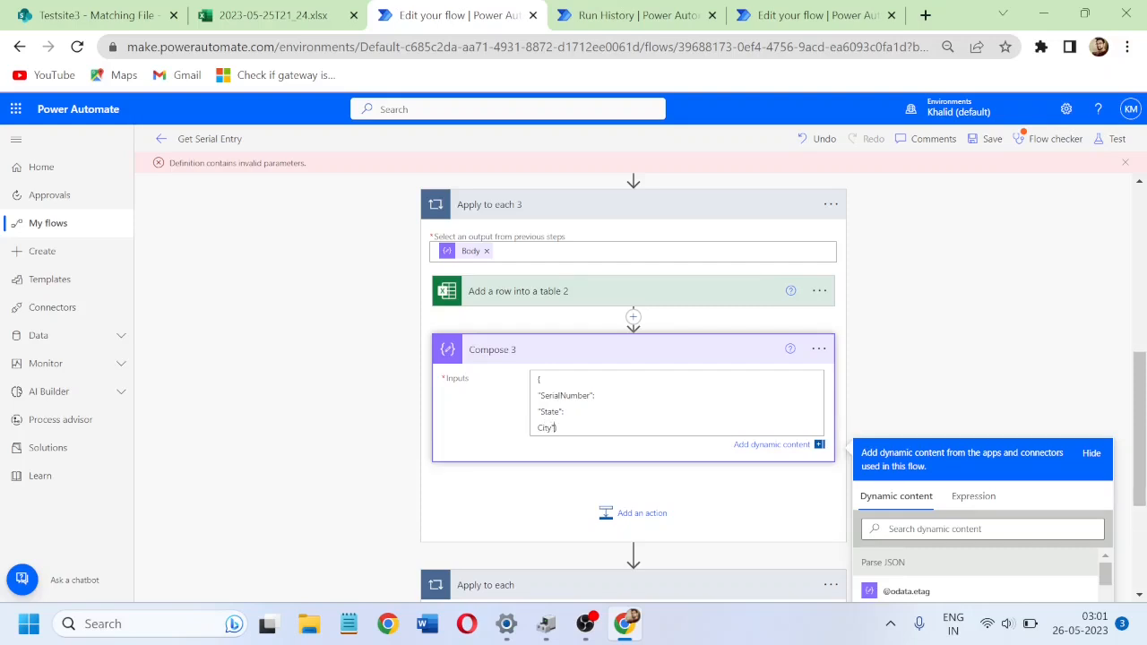
text(")
text(:)
key(Return)
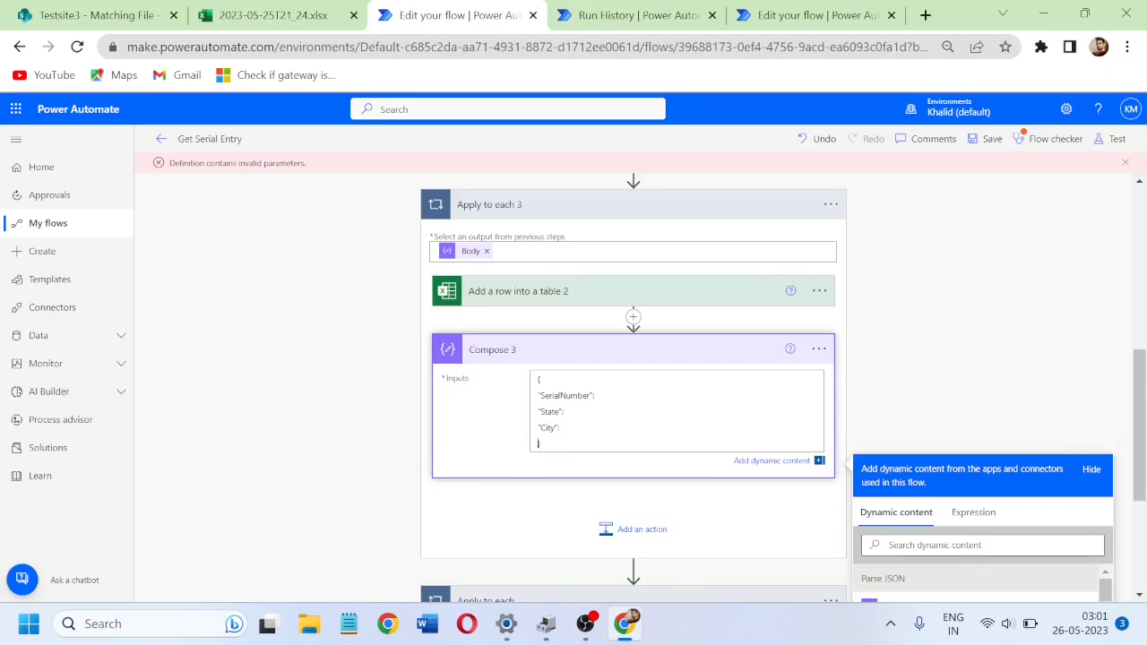
Step: Fill the Compose 3 keys with the Parse JSON values SerialNumber, State and City, separated by commas, and dismiss the error banner
scroll(1139, 430, down, 3)
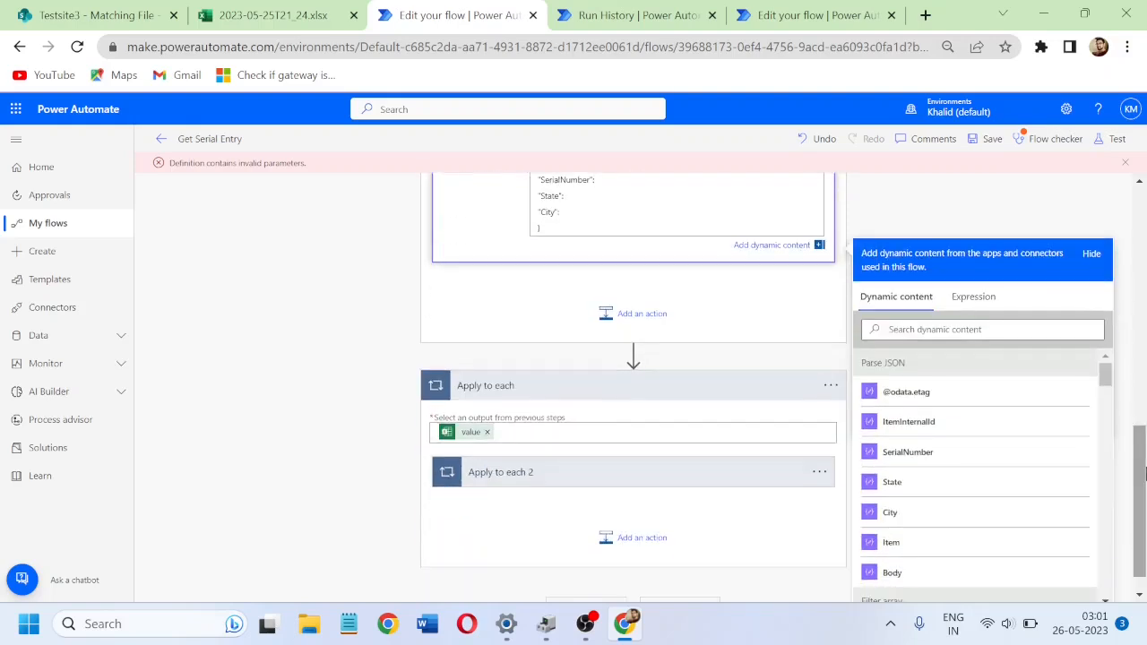
click(908, 452)
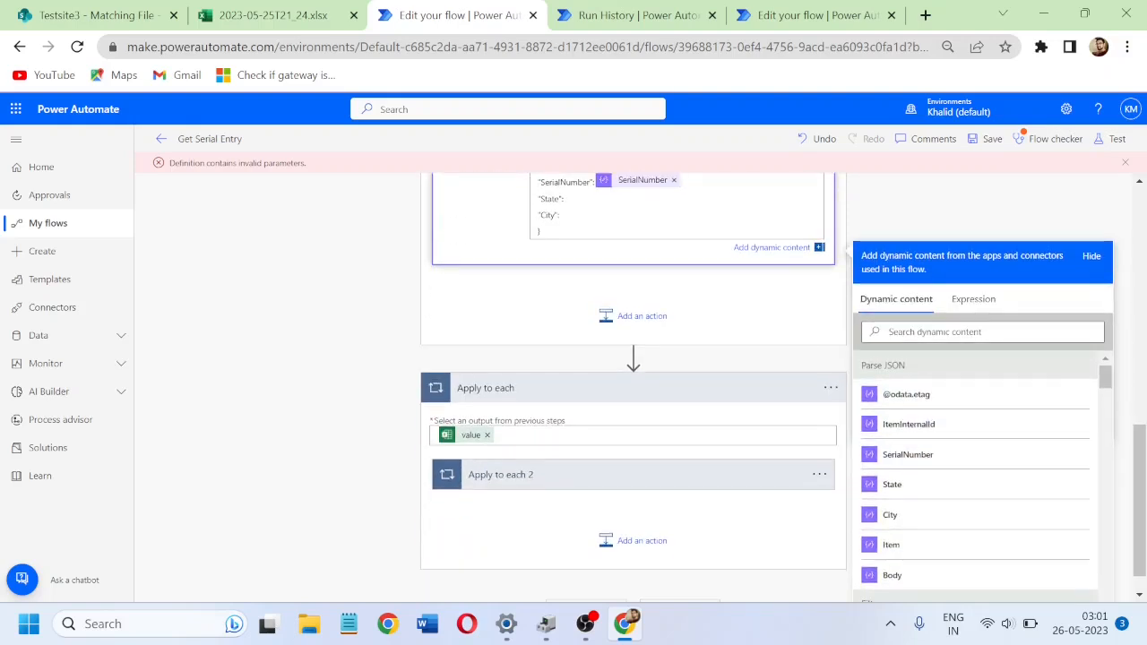
click(921, 486)
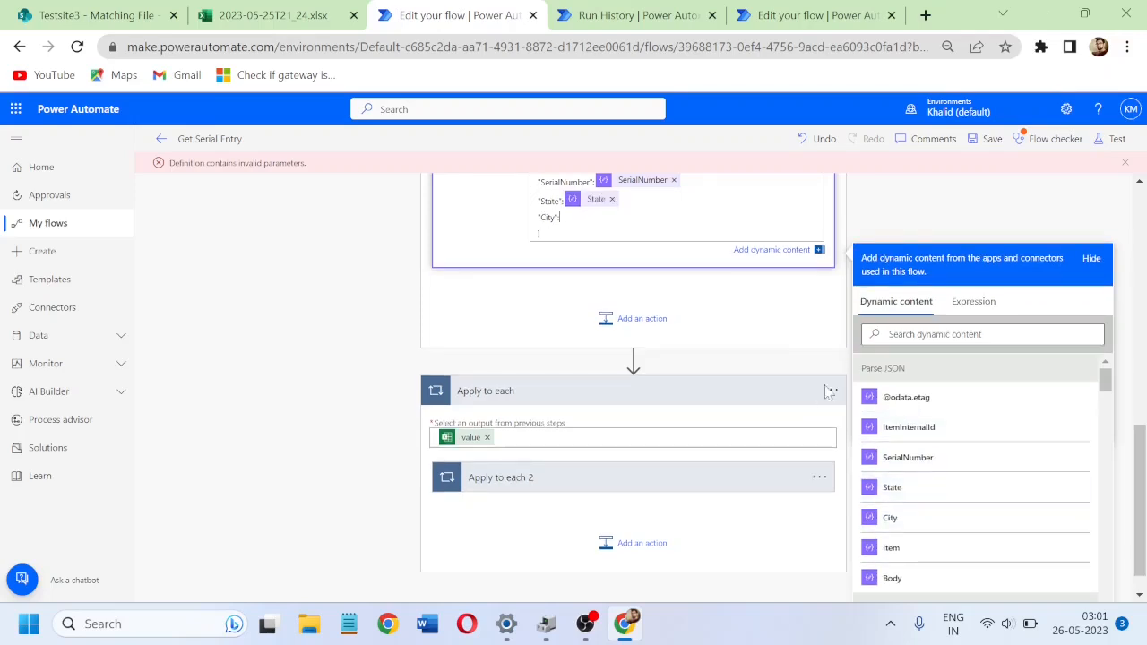
click(896, 520)
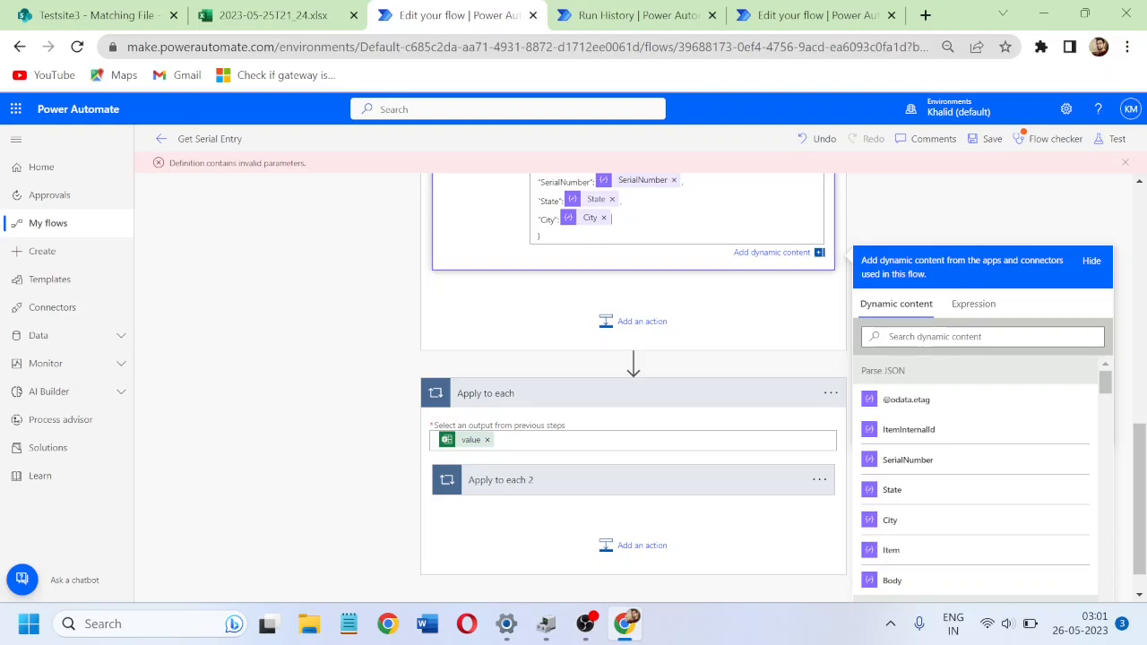
click(1126, 163)
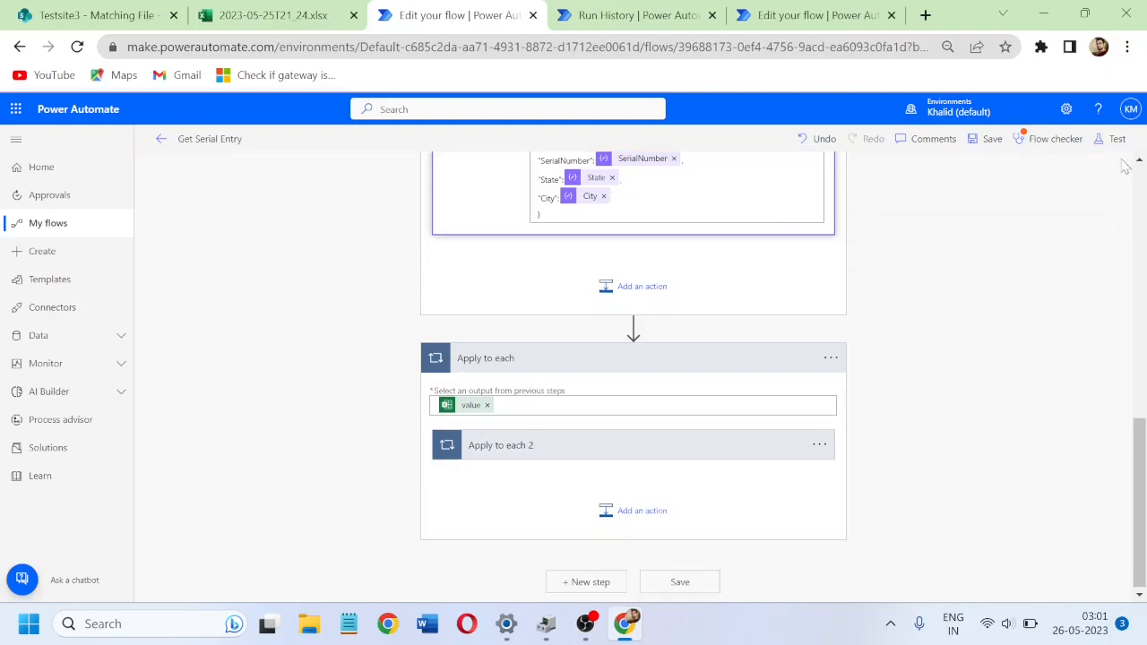
drag(1143, 502, 1144, 421)
scroll(1145, 421, down, 1)
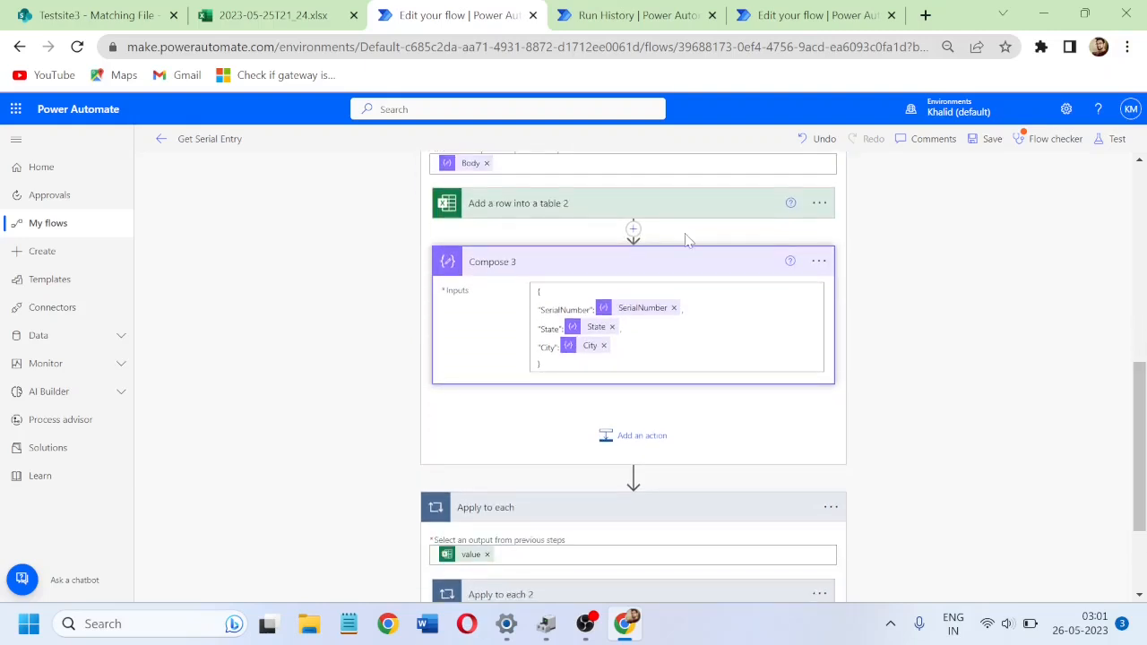
Step: Move Add a row into a table 2 below Compose 3 and set its Row value to the Compose 3 Outputs
drag(582, 204, 591, 409)
click(510, 370)
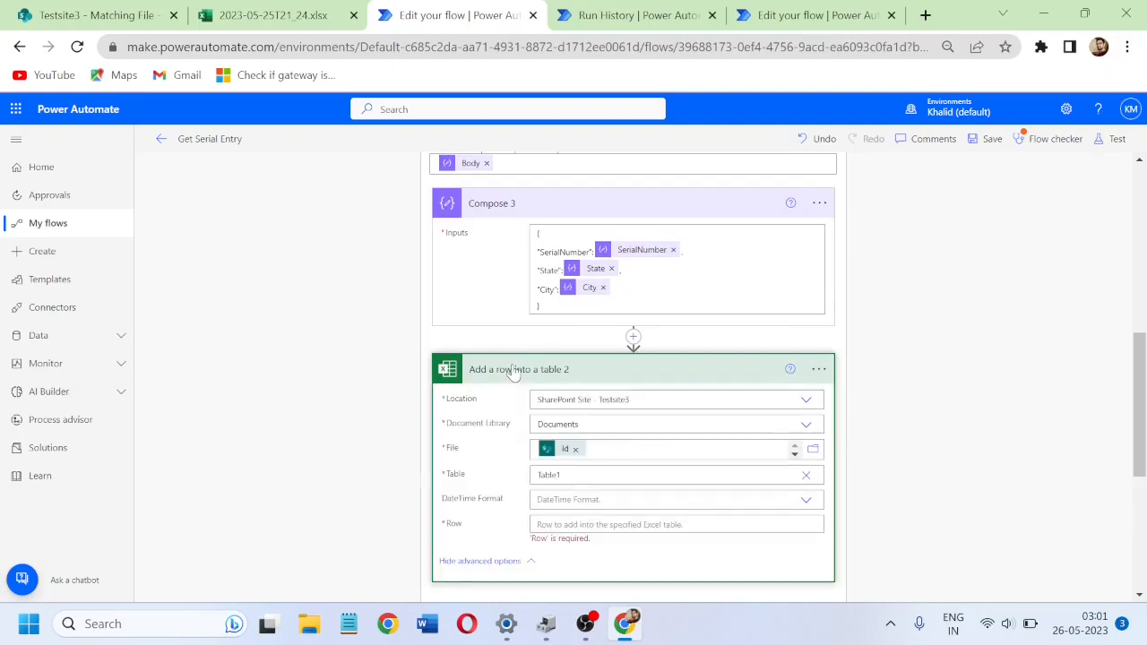
click(567, 526)
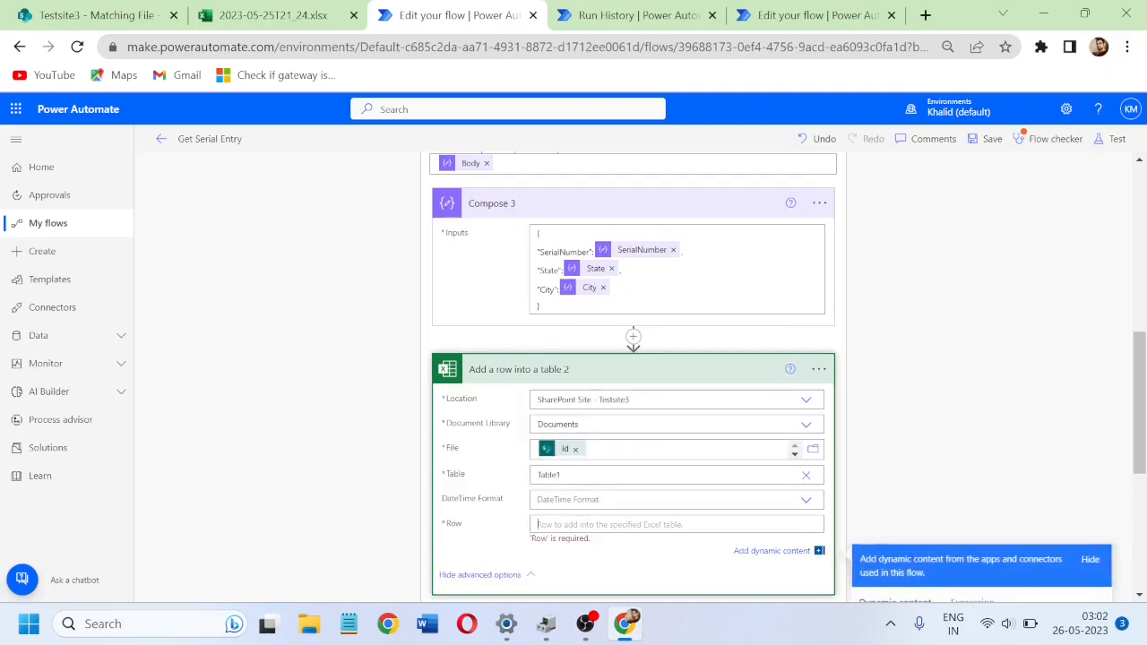
drag(1141, 391, 1145, 473)
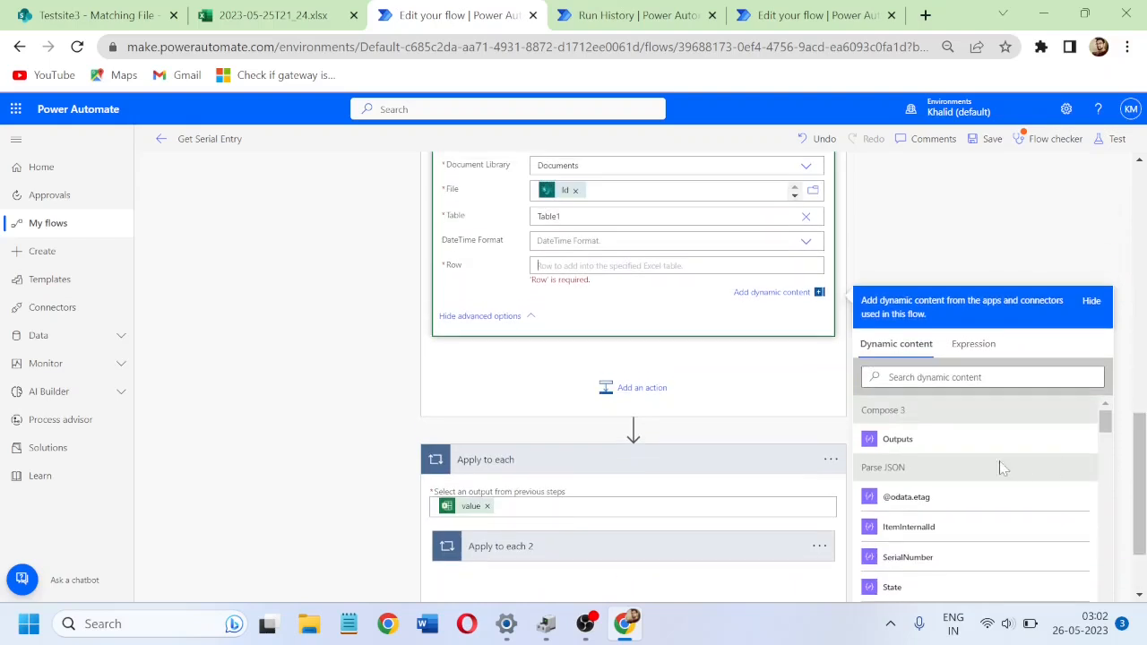
click(897, 441)
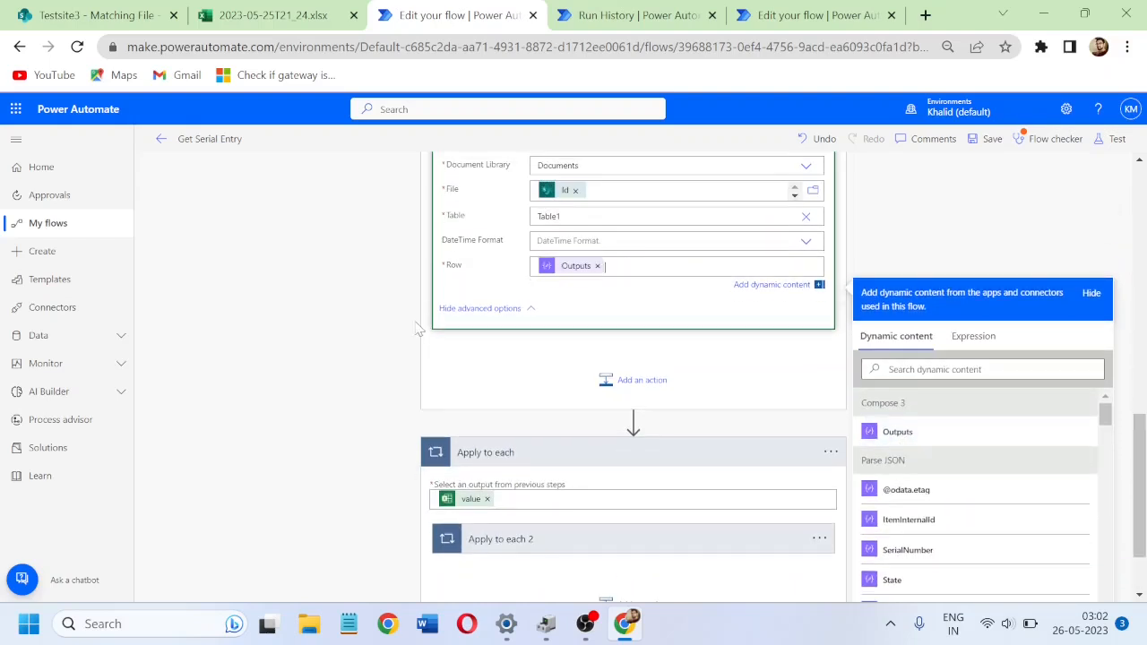
click(343, 314)
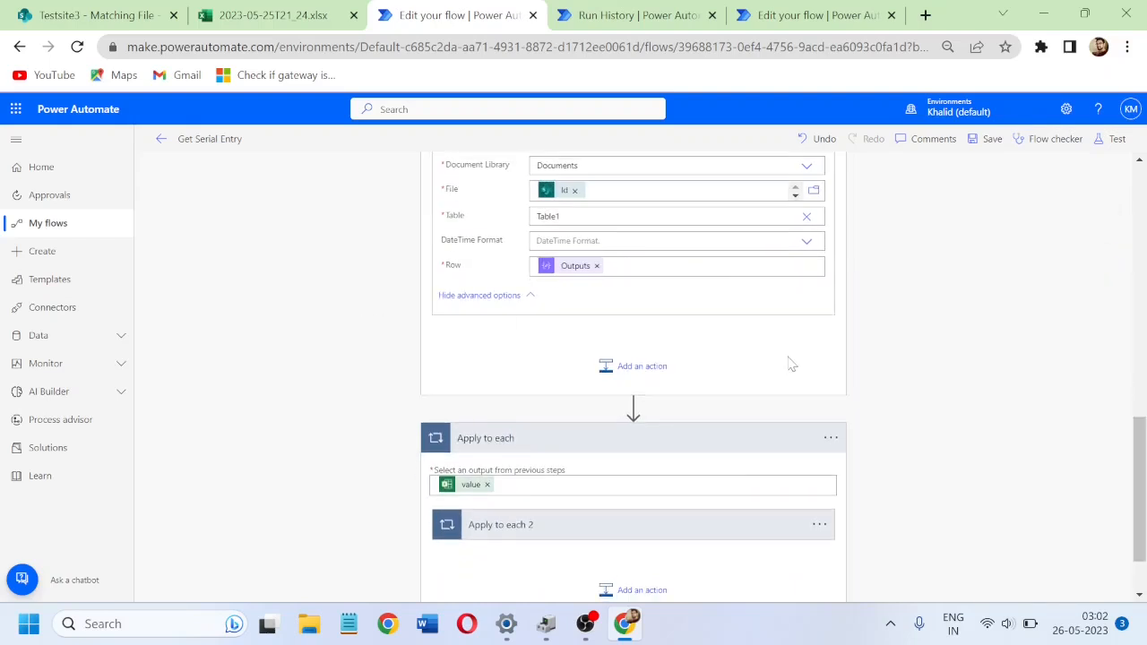
Step: Collapse the Apply to each 3 and Apply to each loops and save the flow
drag(1145, 475, 1144, 308)
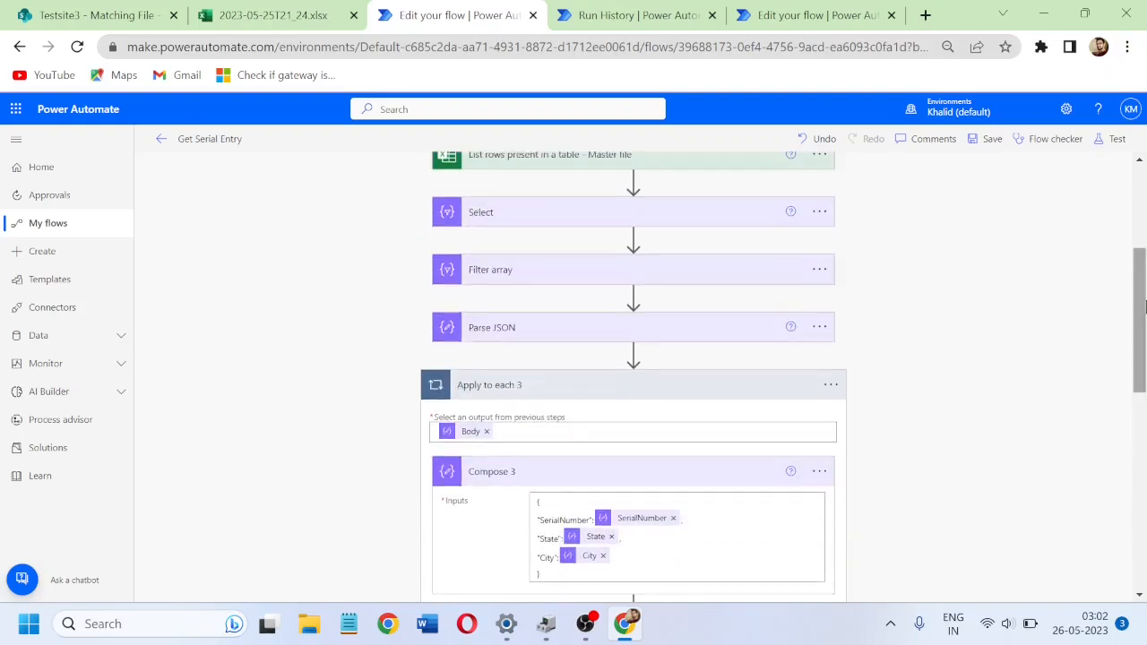
click(657, 390)
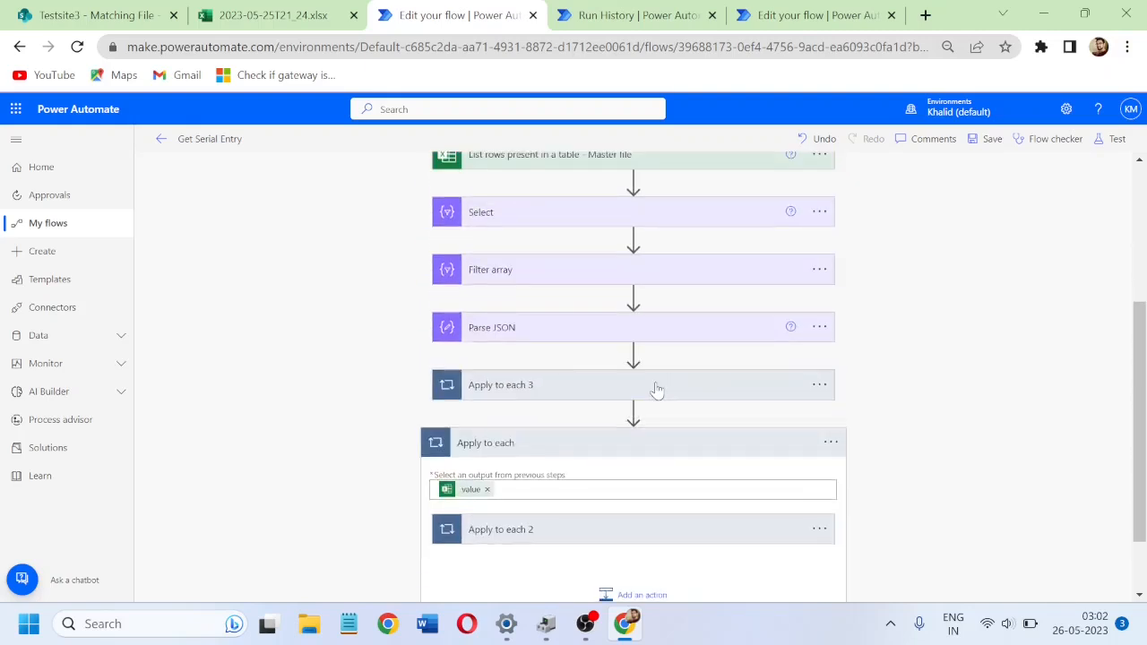
click(558, 443)
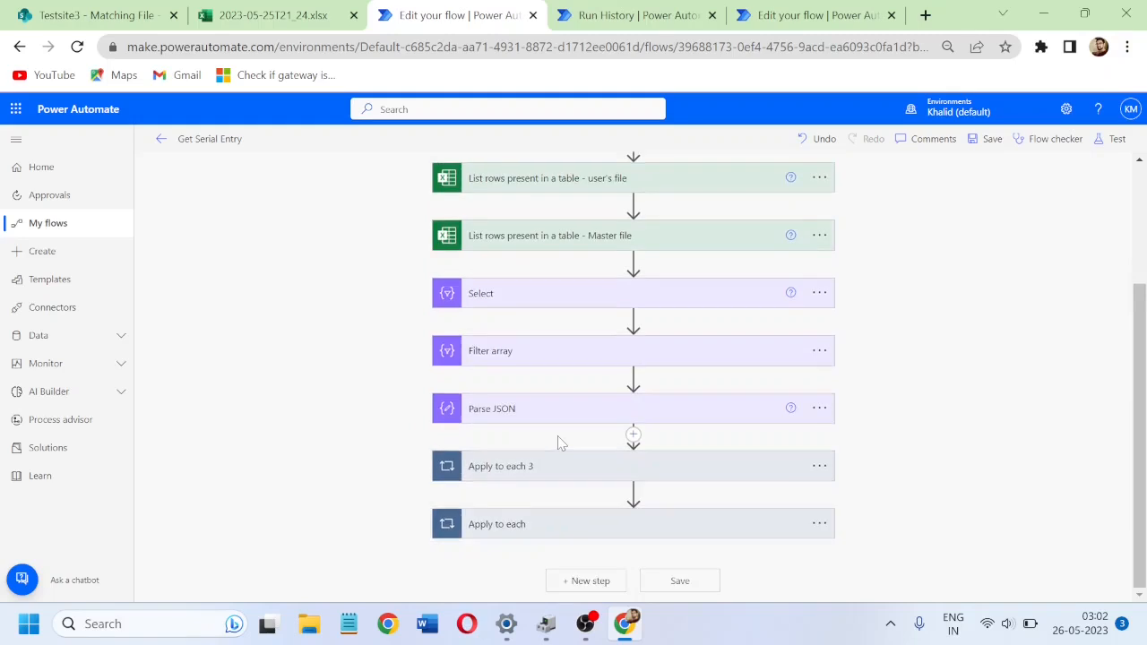
click(993, 142)
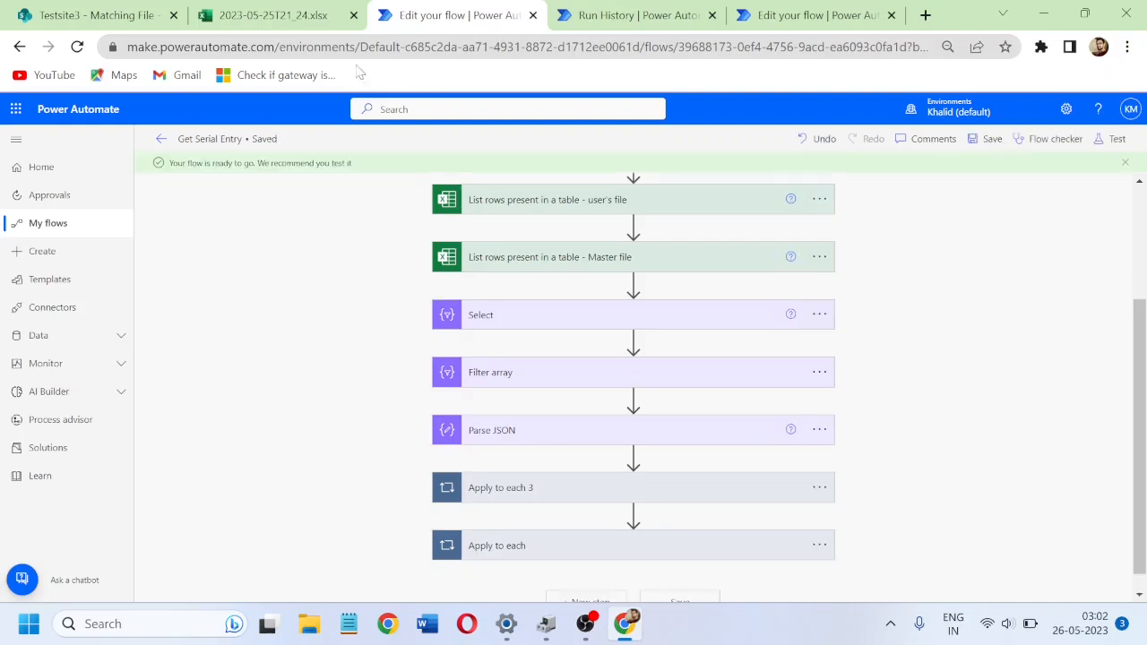
Step: Close the 2023-05-25T21_24.xlsx workbook and delete the four date-named Excel files from the Matching File folder in SharePoint
click(353, 15)
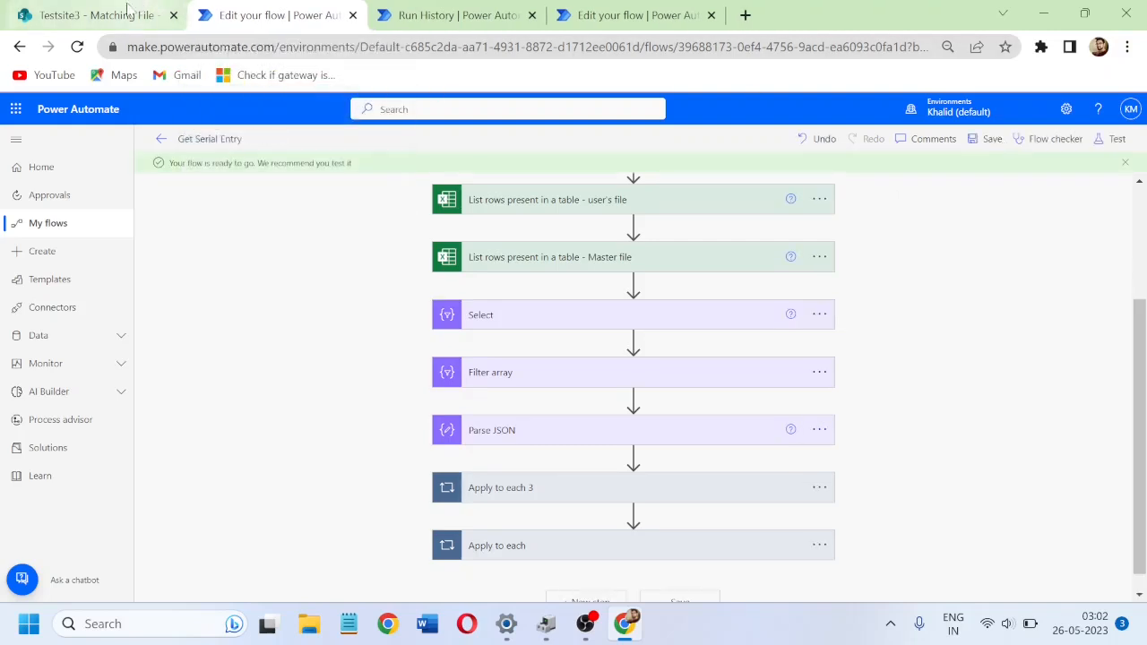
click(106, 15)
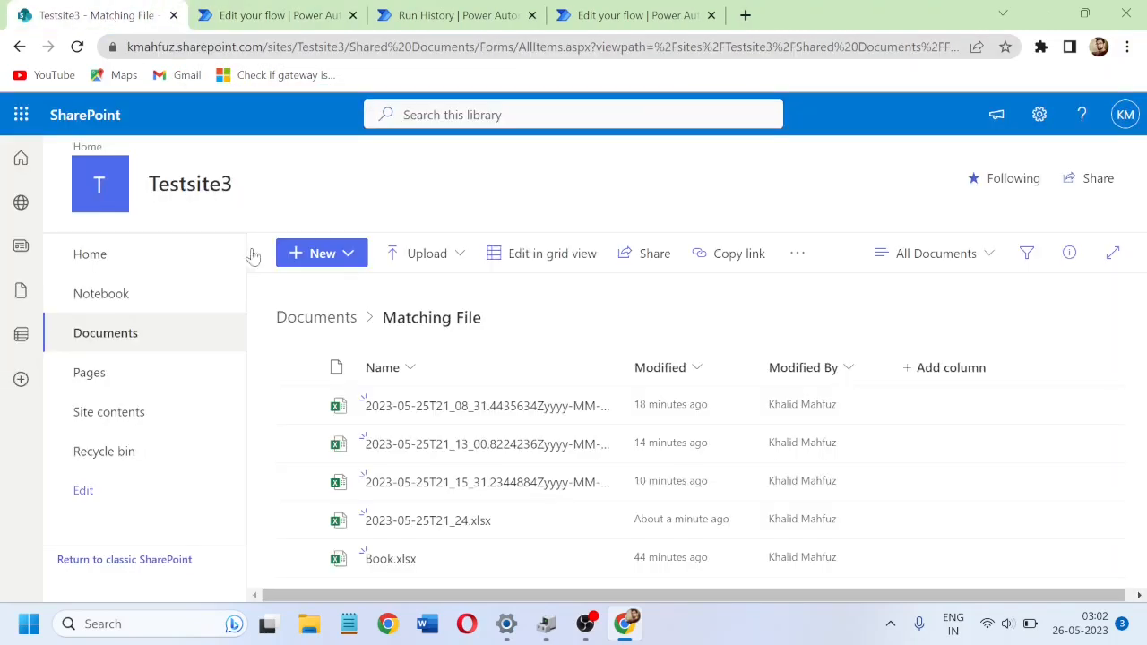
click(297, 405)
click(297, 443)
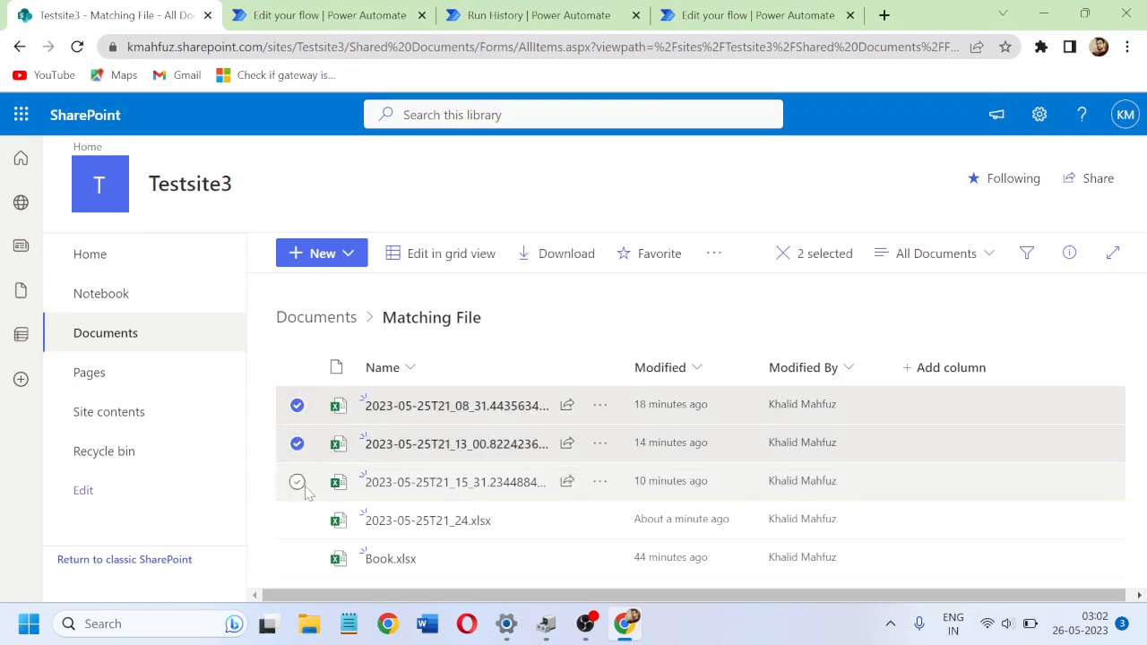
click(296, 482)
click(297, 521)
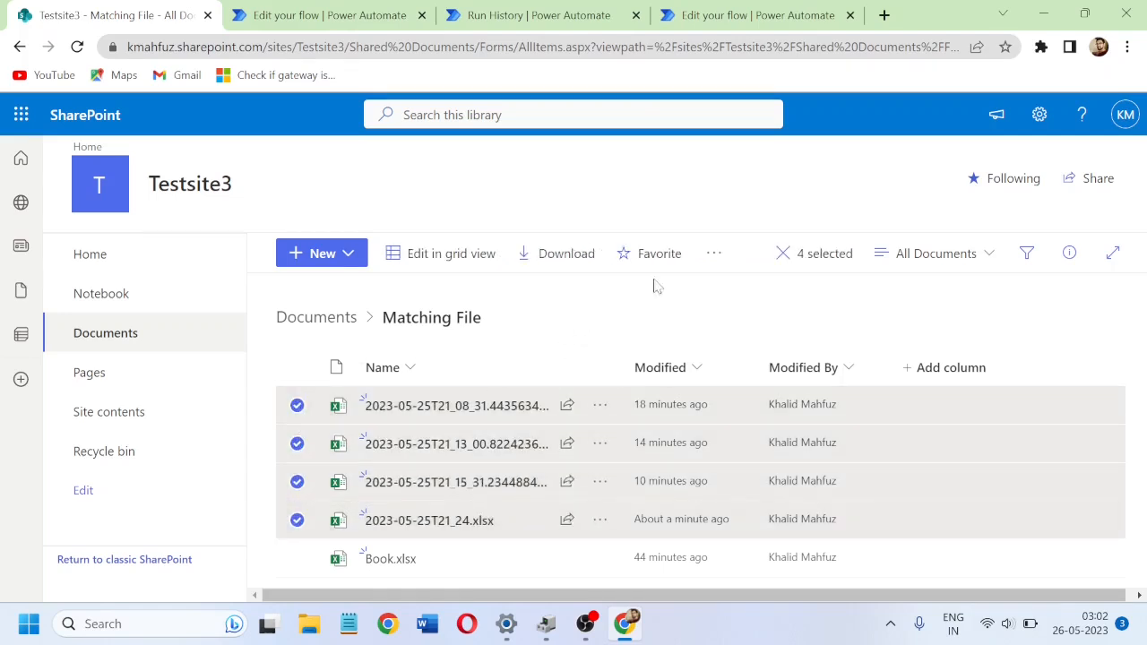
click(714, 253)
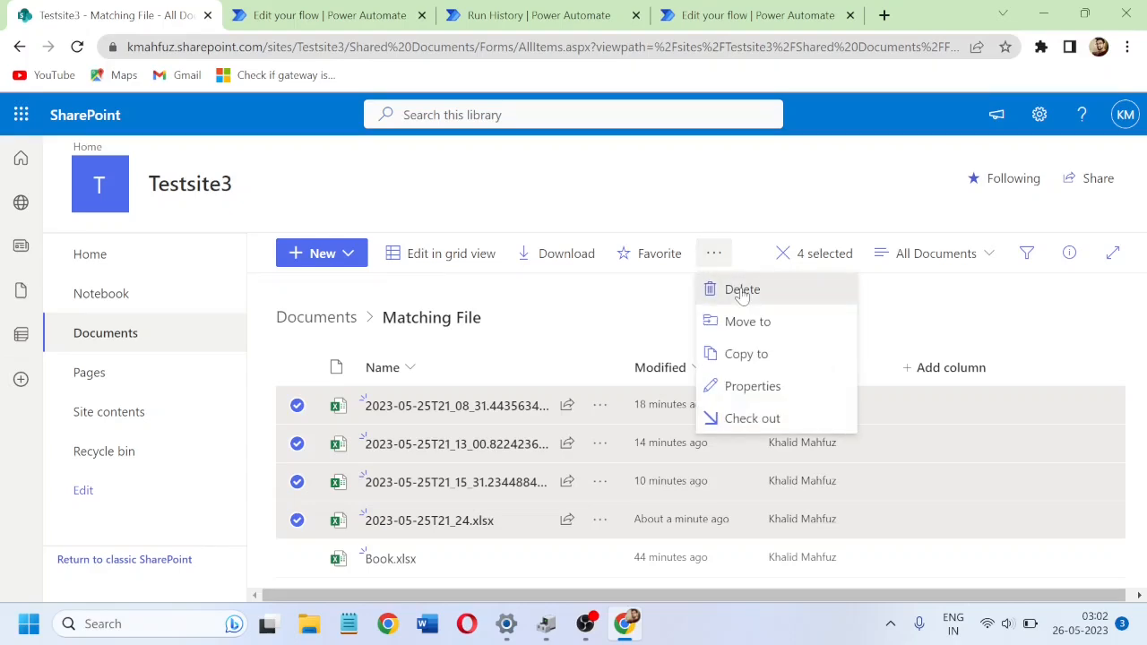
click(742, 289)
click(625, 420)
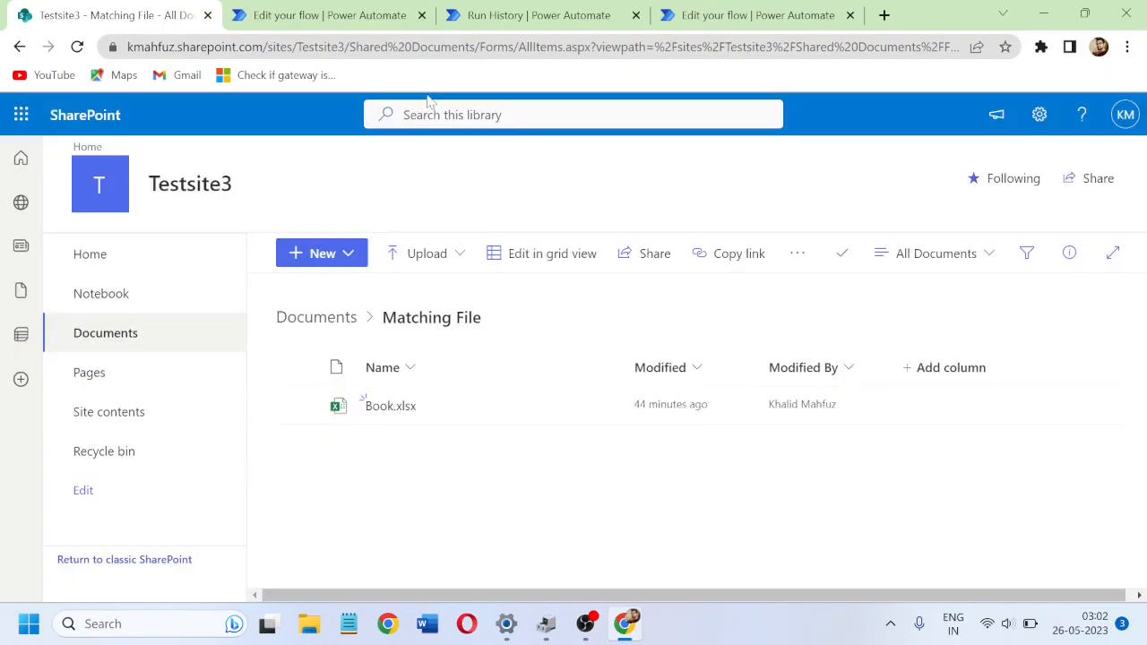
Step: Return to the Power Automate flow and compare the contents of Apply to each 3 with the nested Apply to each loops and their Condition
click(354, 18)
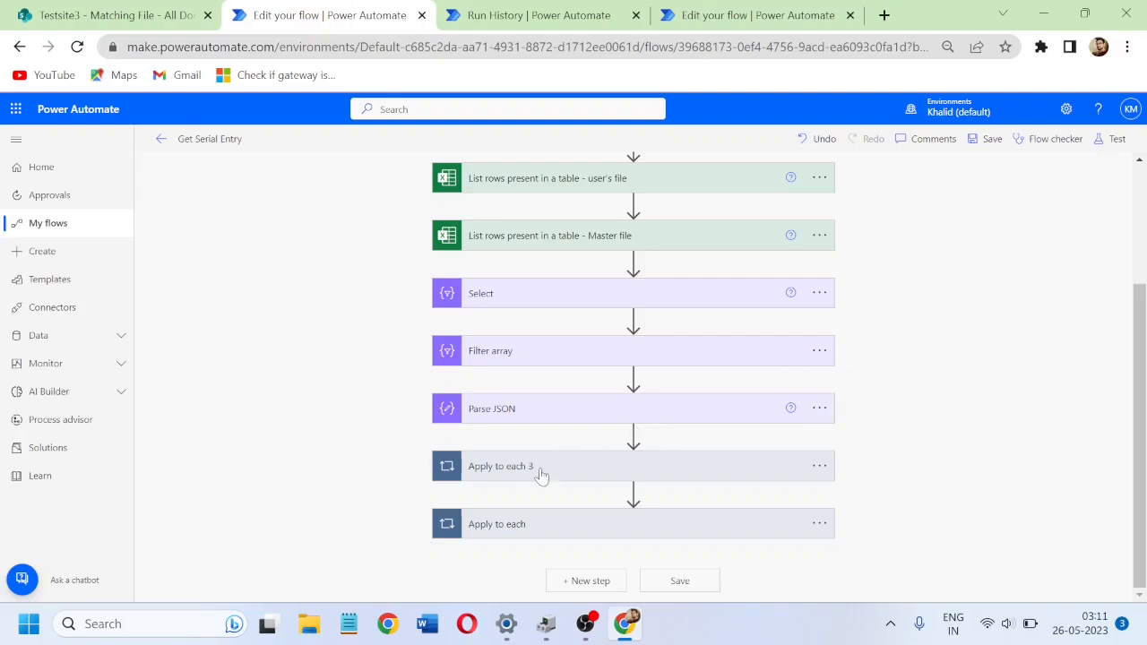
click(592, 475)
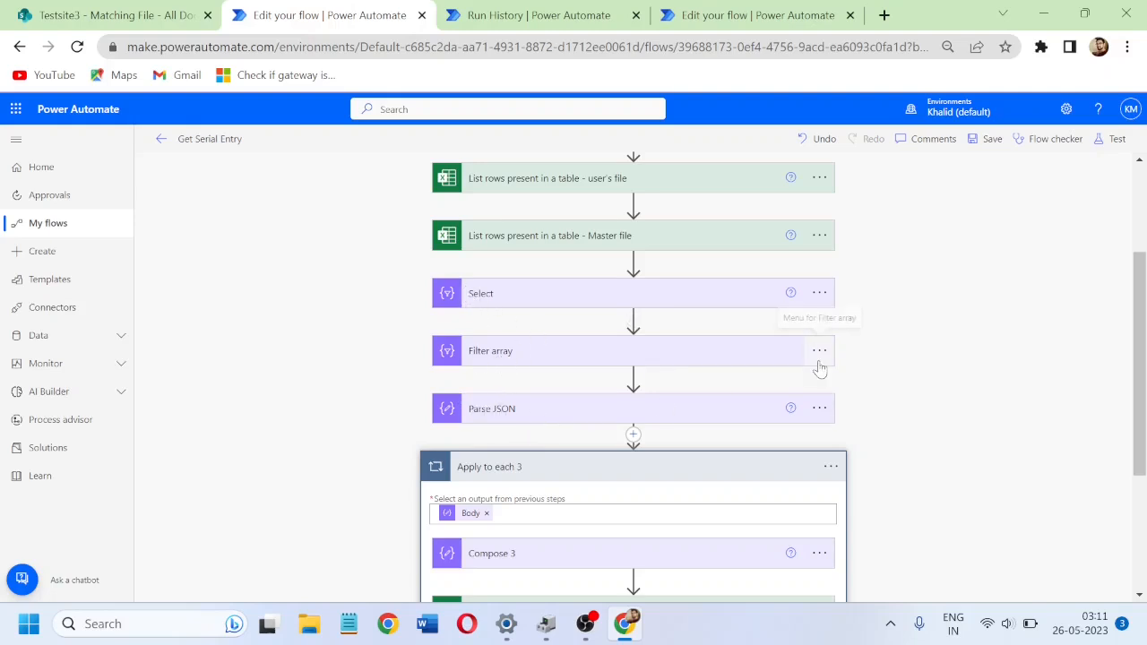
scroll(1140, 358, down, 2)
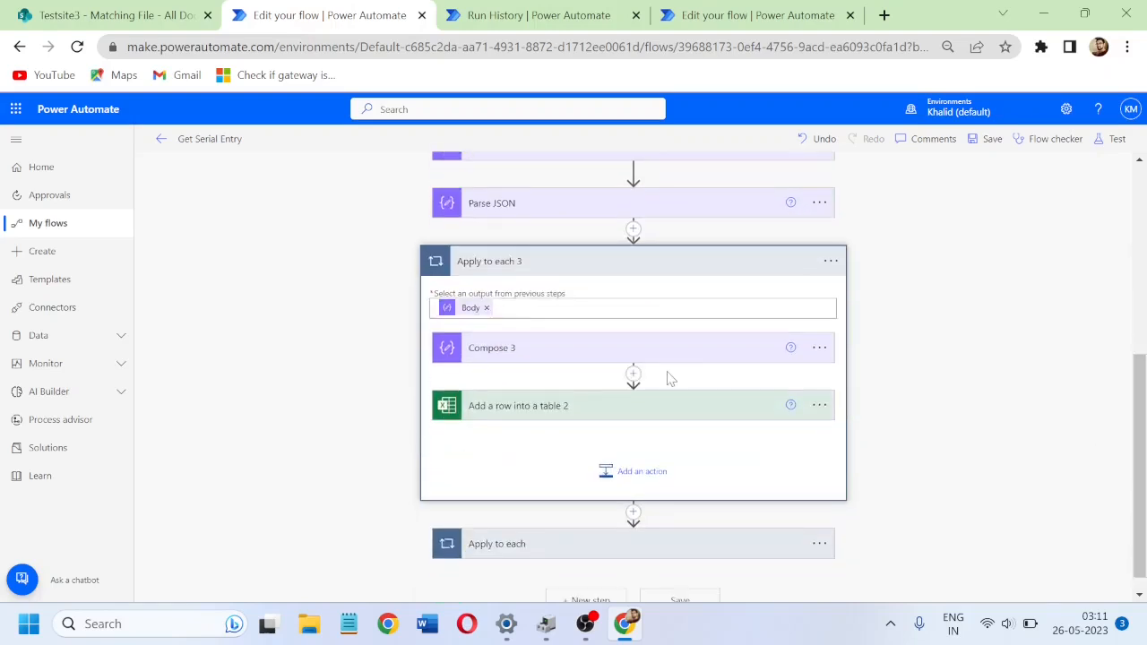
click(580, 268)
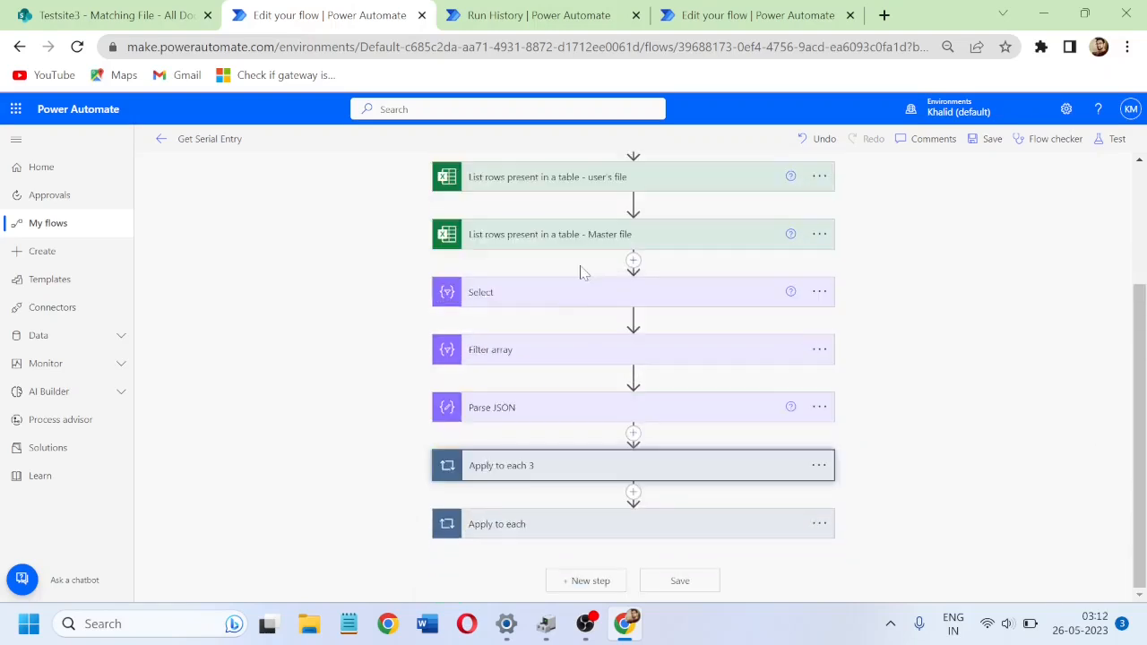
click(536, 534)
scroll(1140, 377, down, 2)
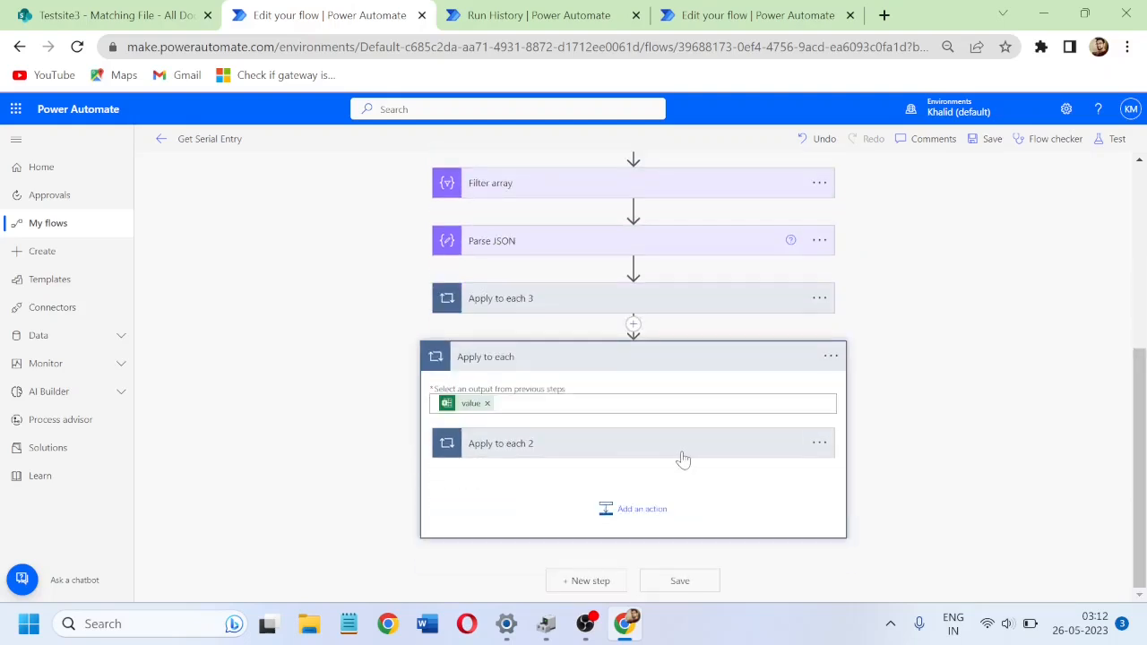
click(603, 453)
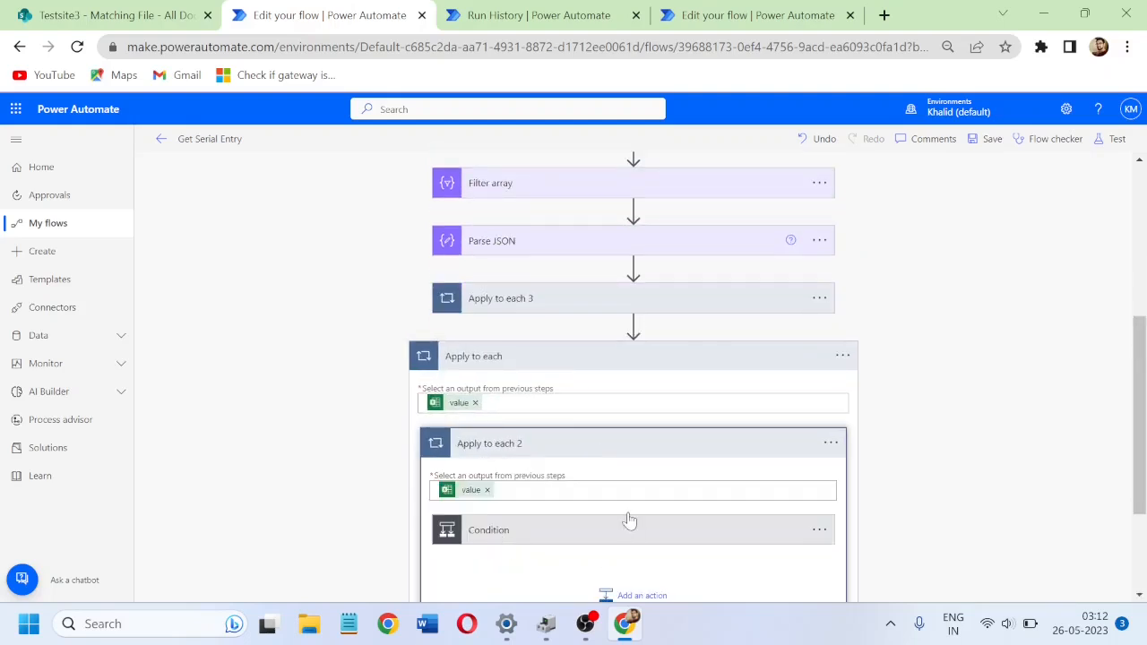
click(548, 545)
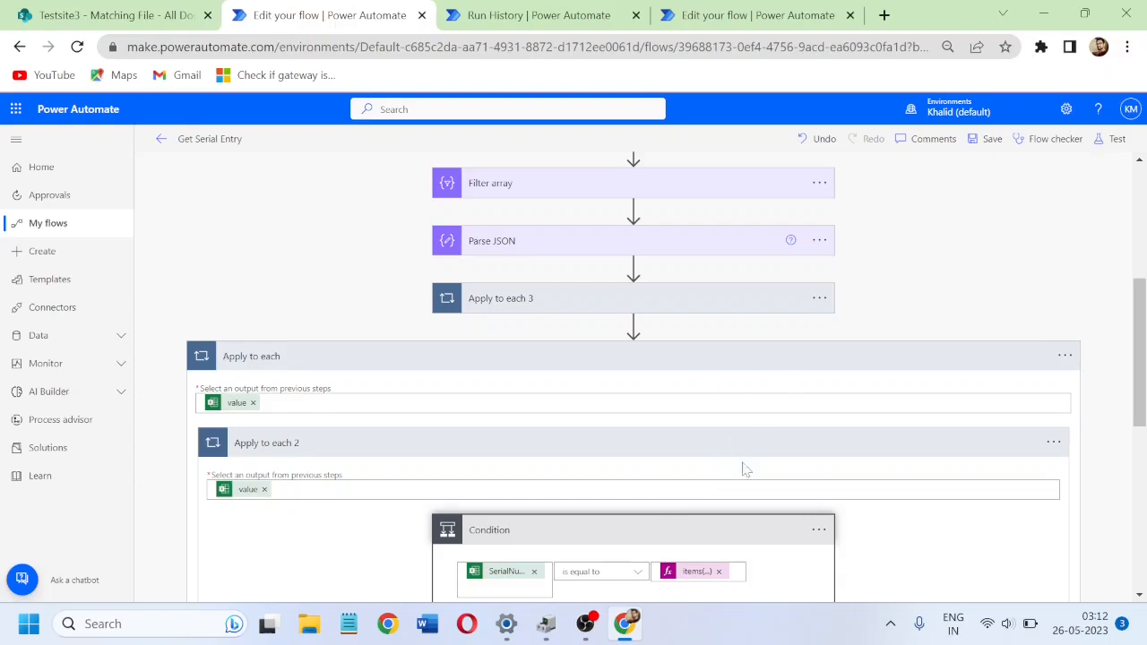
drag(1144, 377, 1145, 489)
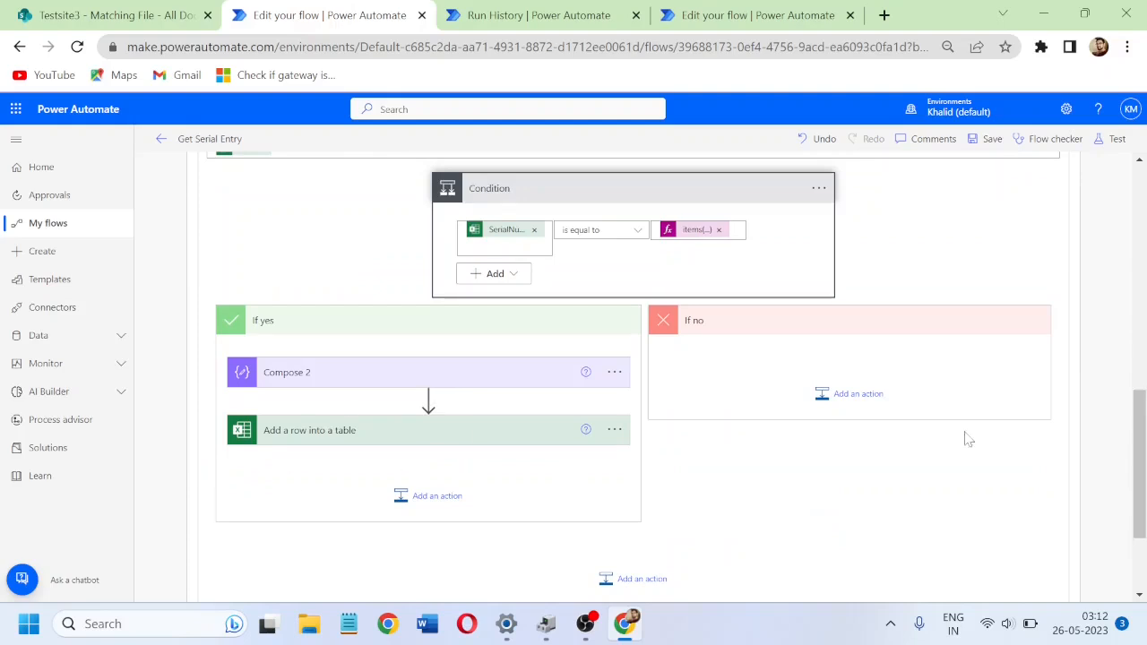
scroll(896, 358, up, 3)
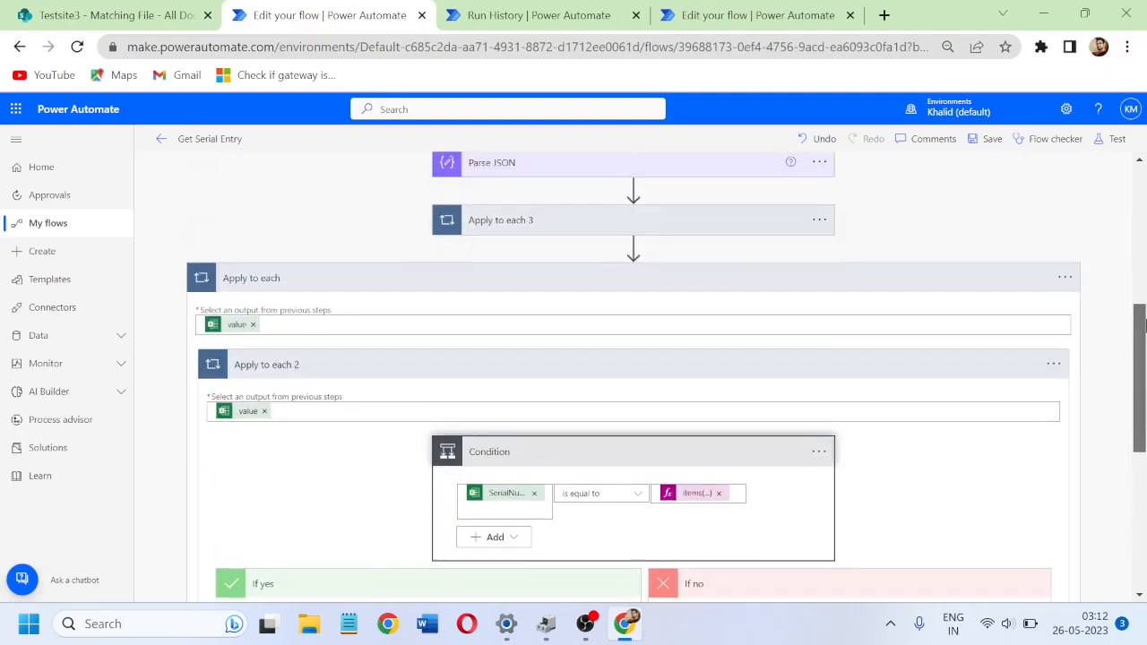
click(843, 279)
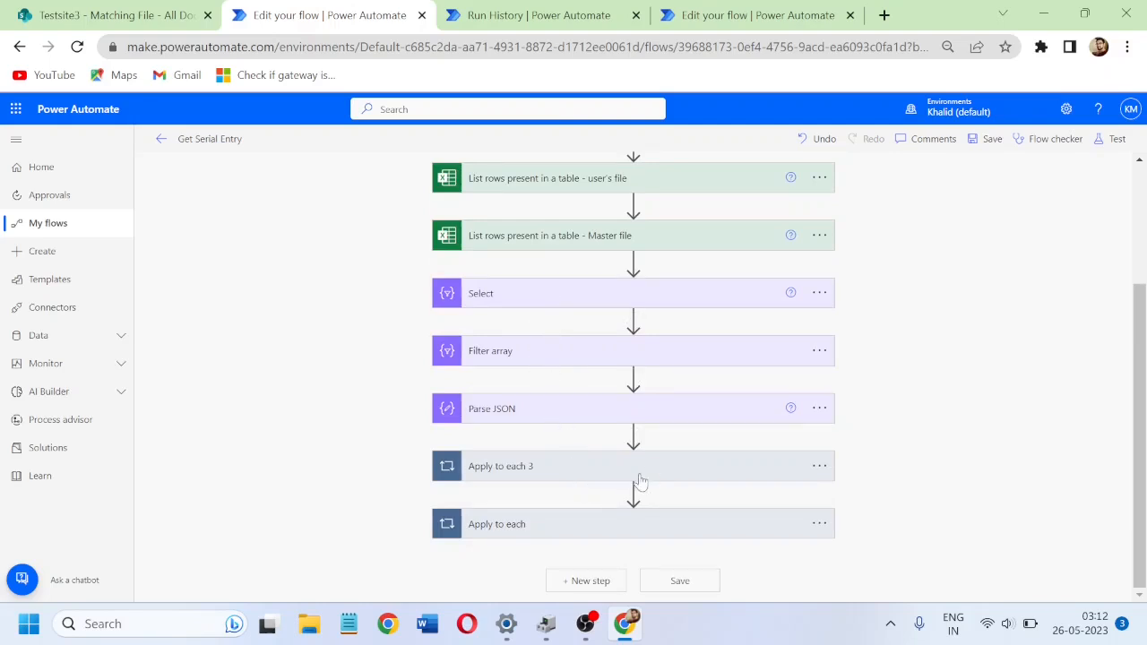
Step: Open the flow's test options, then delete 2023-05-25T21_38.xlsx from the Matching File folder in SharePoint
click(1112, 140)
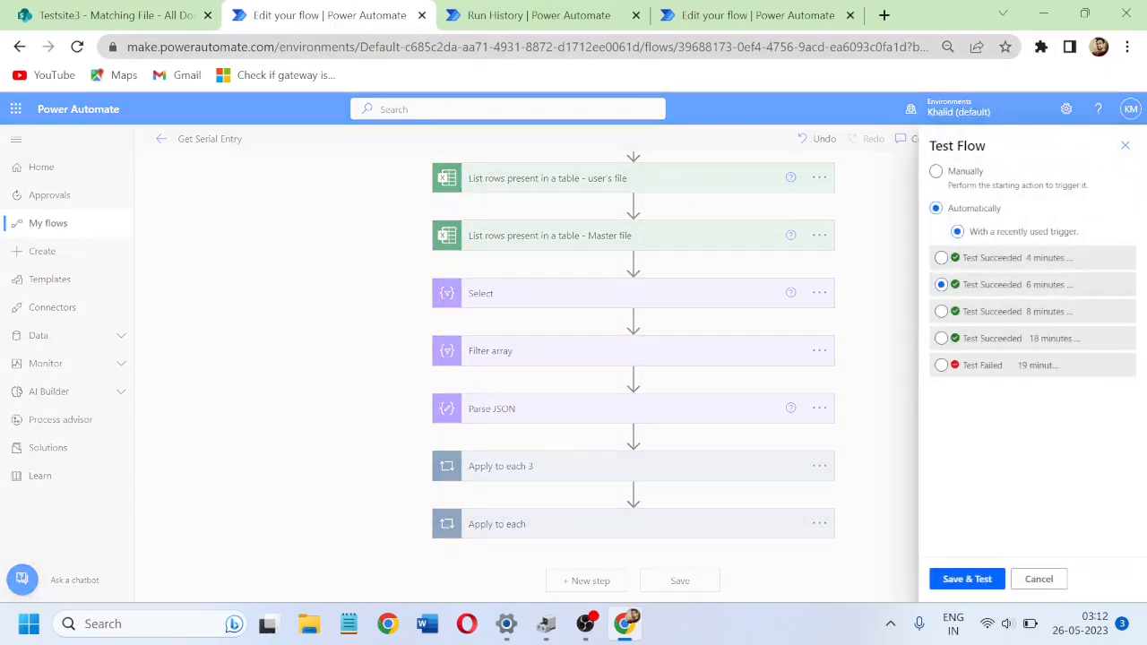
click(152, 18)
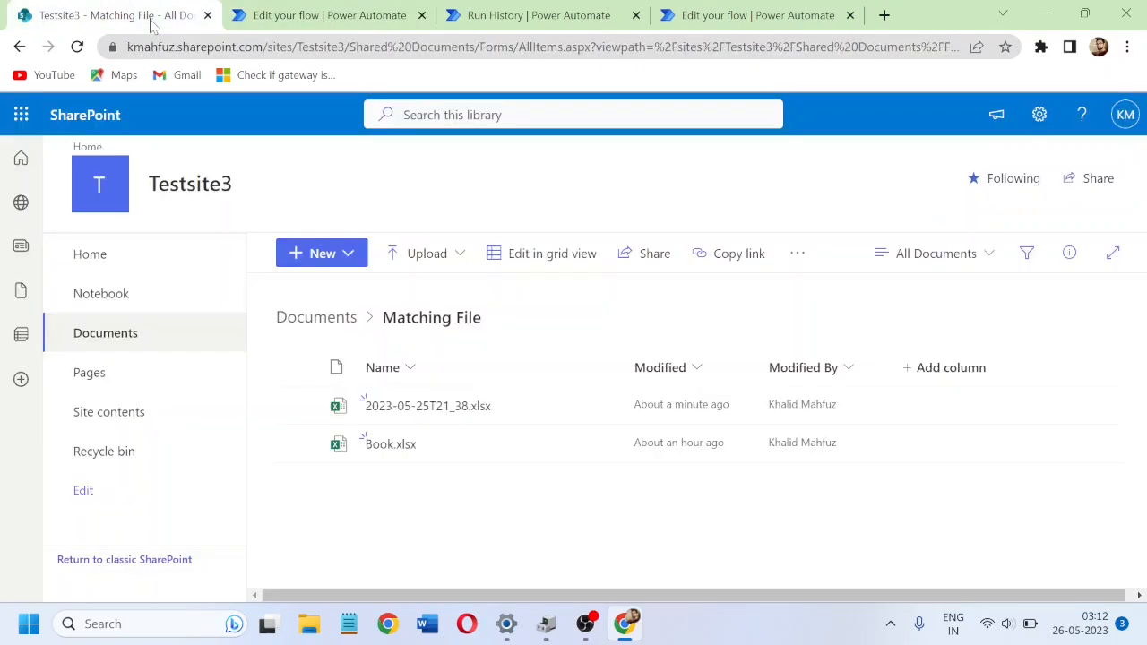
click(299, 406)
click(688, 253)
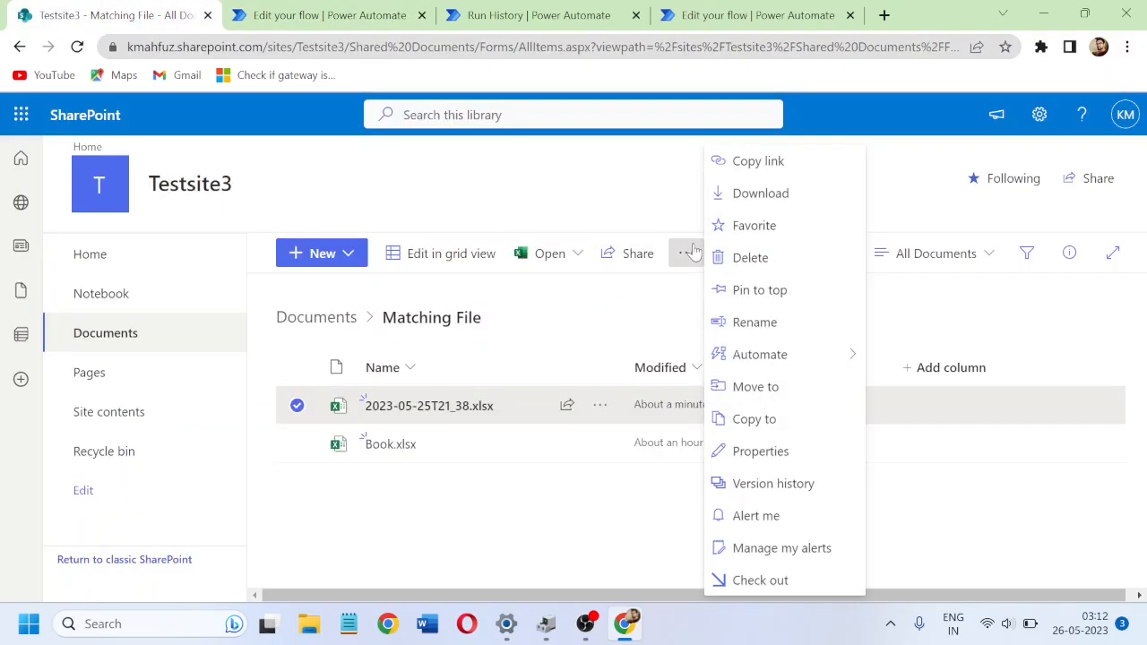
click(749, 258)
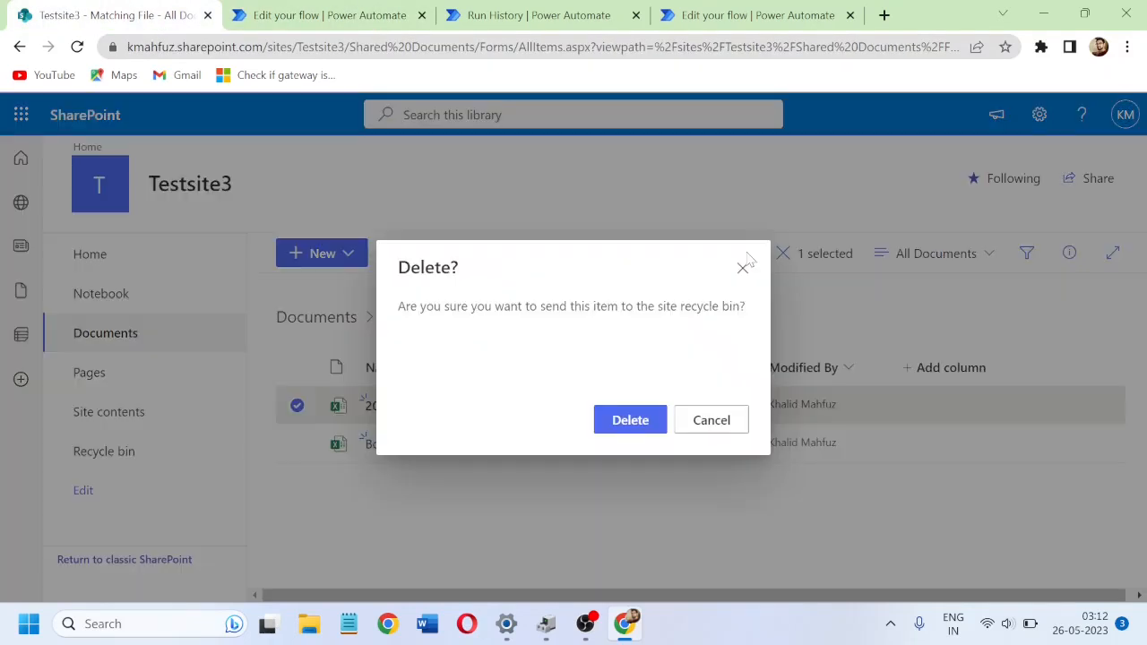
click(624, 427)
Step: Back in Power Automate, save and test the flow automatically with the most recent successful trigger, and review each action's status and duration
click(327, 15)
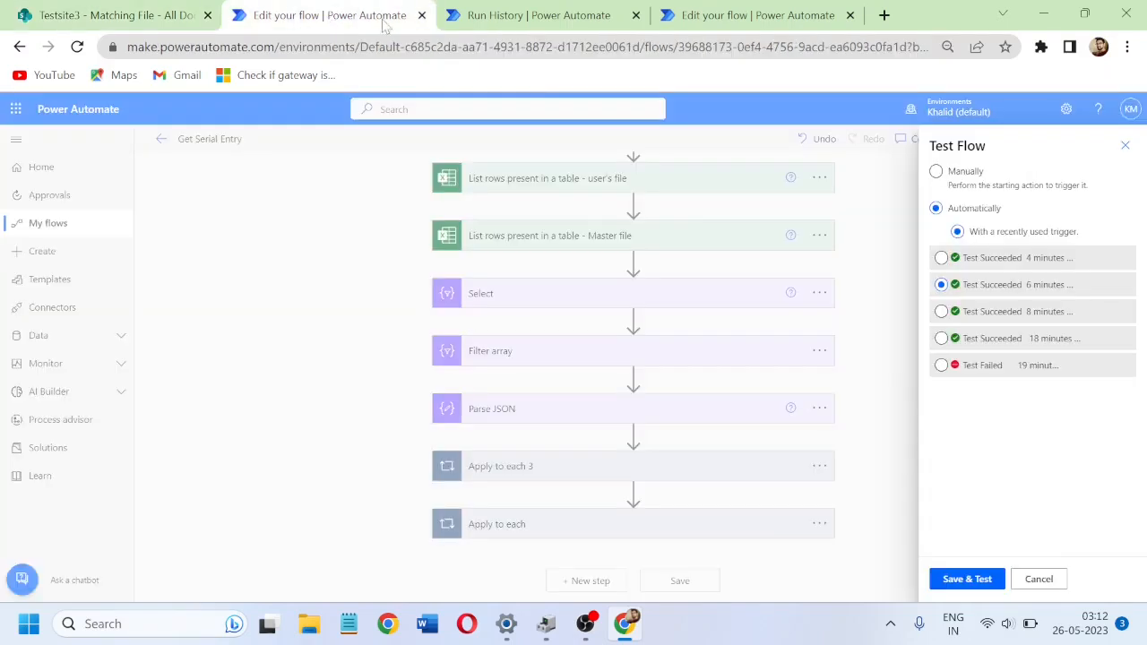
click(941, 259)
click(966, 579)
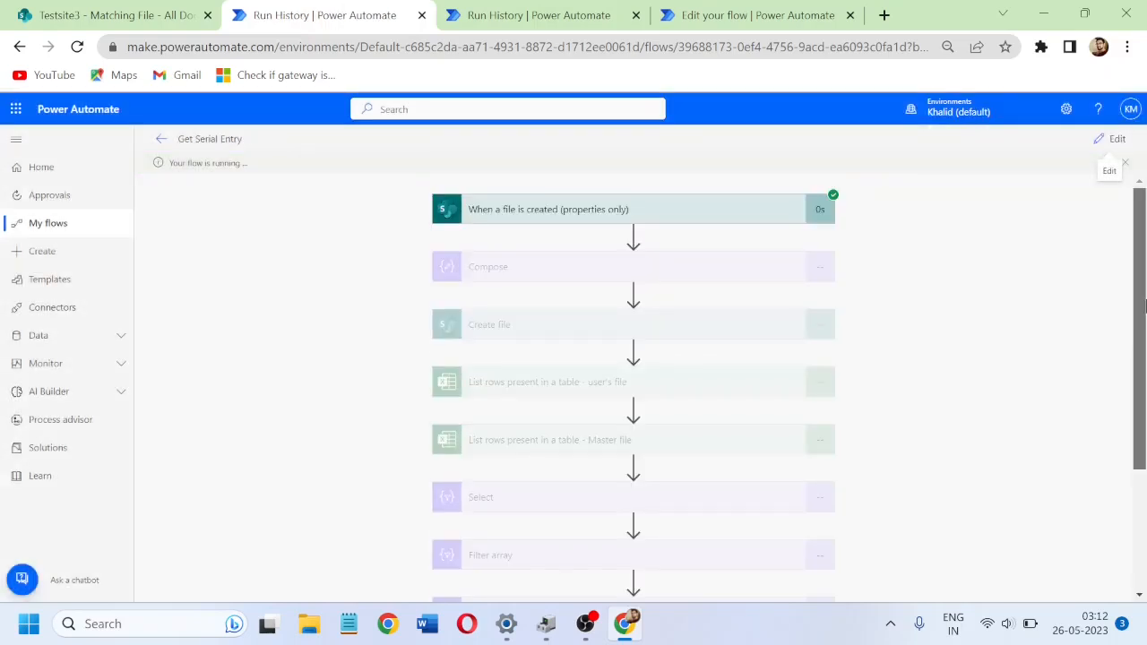
drag(1144, 306, 1145, 309)
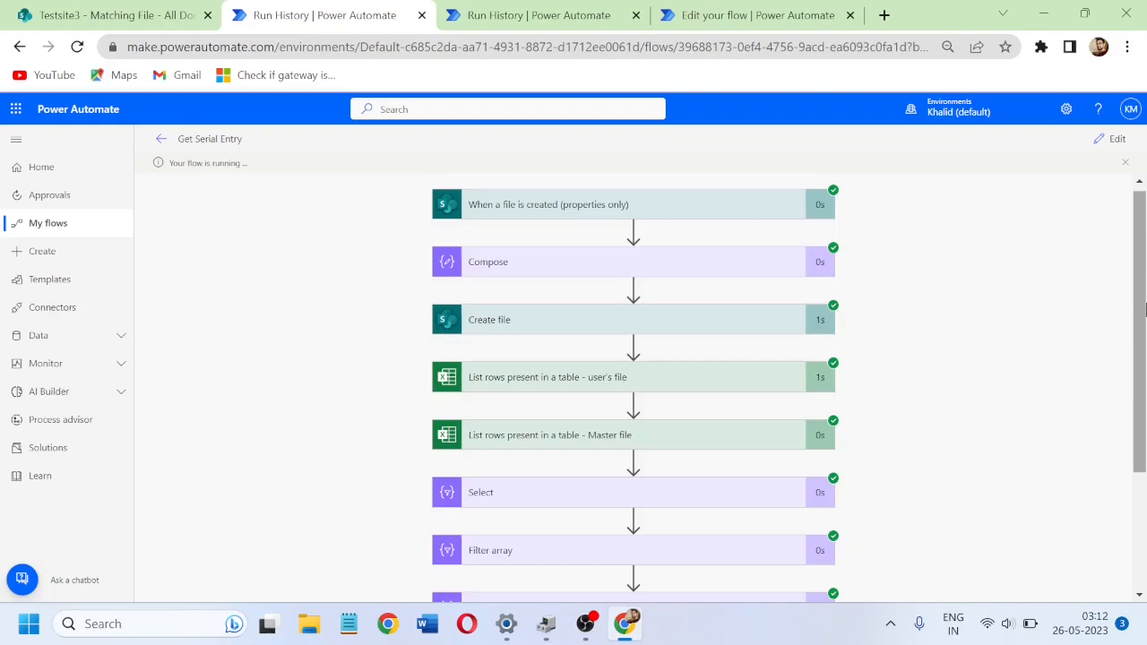
drag(1143, 311, 1145, 430)
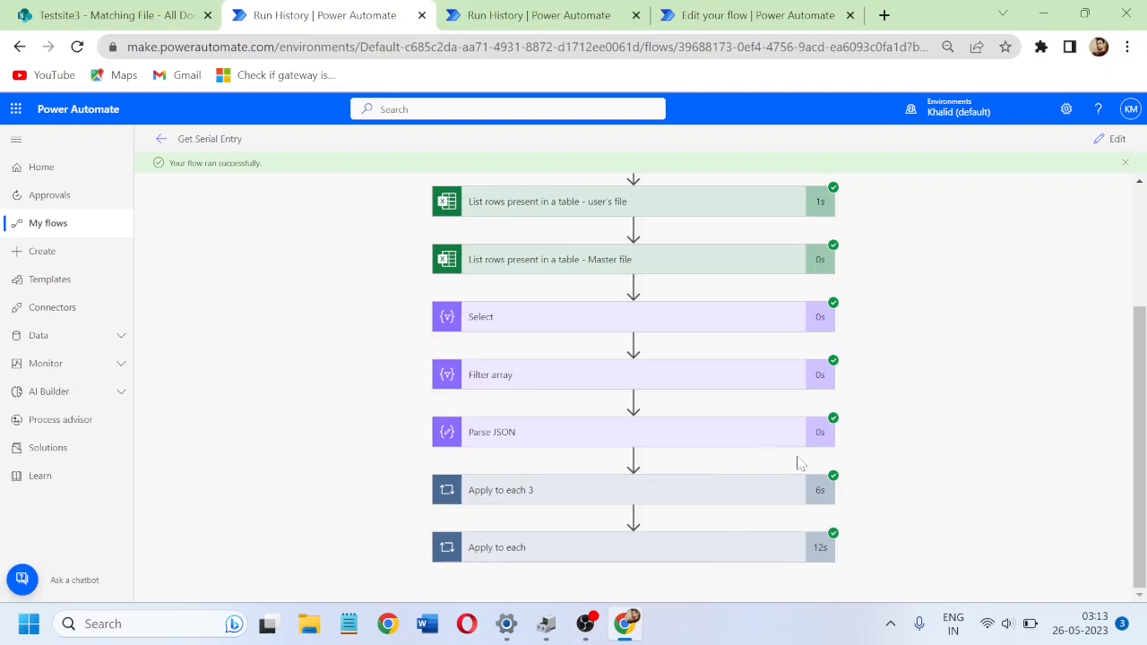
drag(1144, 417, 1144, 496)
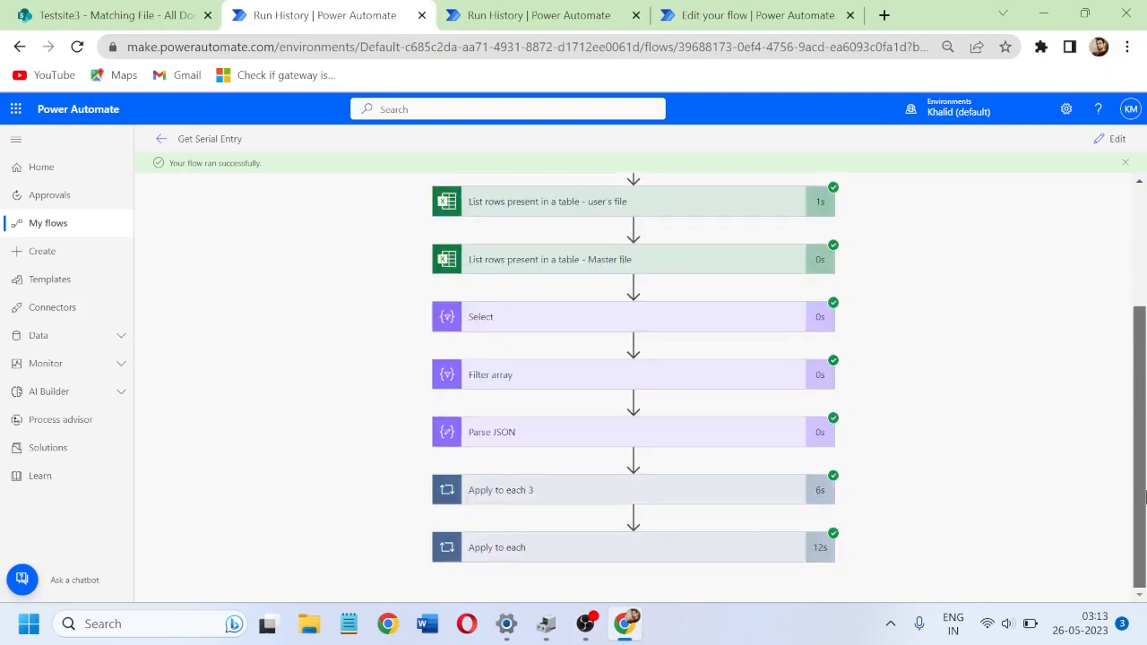
drag(1143, 412, 1144, 483)
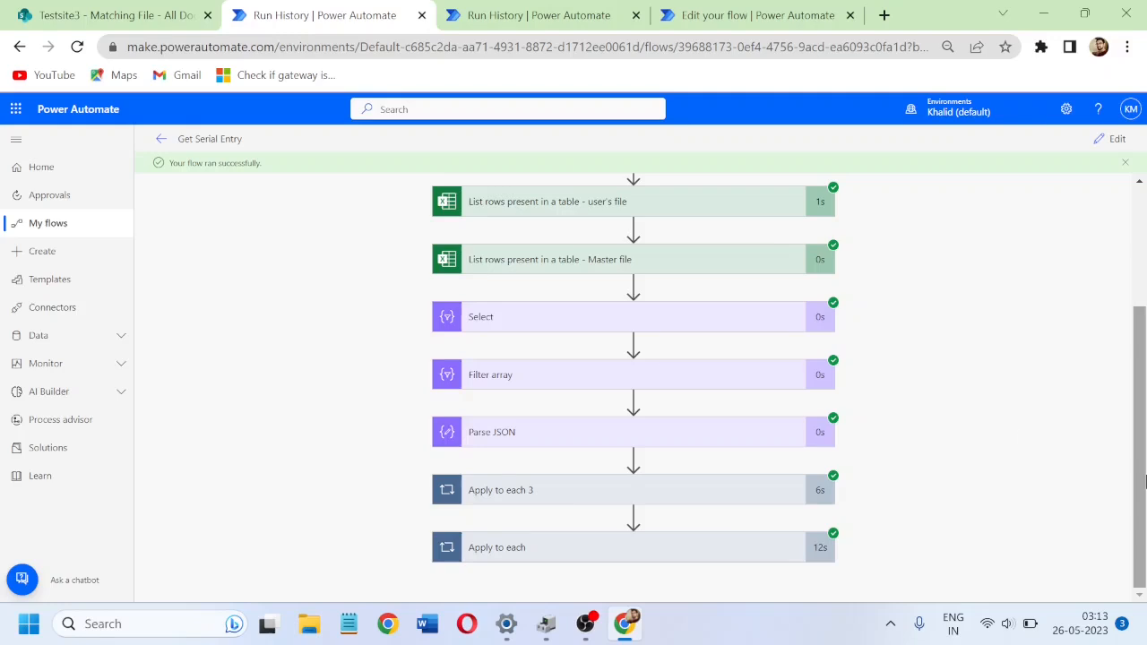
Step: Switch to SharePoint, refresh the Matching File folder, open 2023-05-25T21_42.xlsx, and select A2:C4 to examine the first set of written records
click(154, 20)
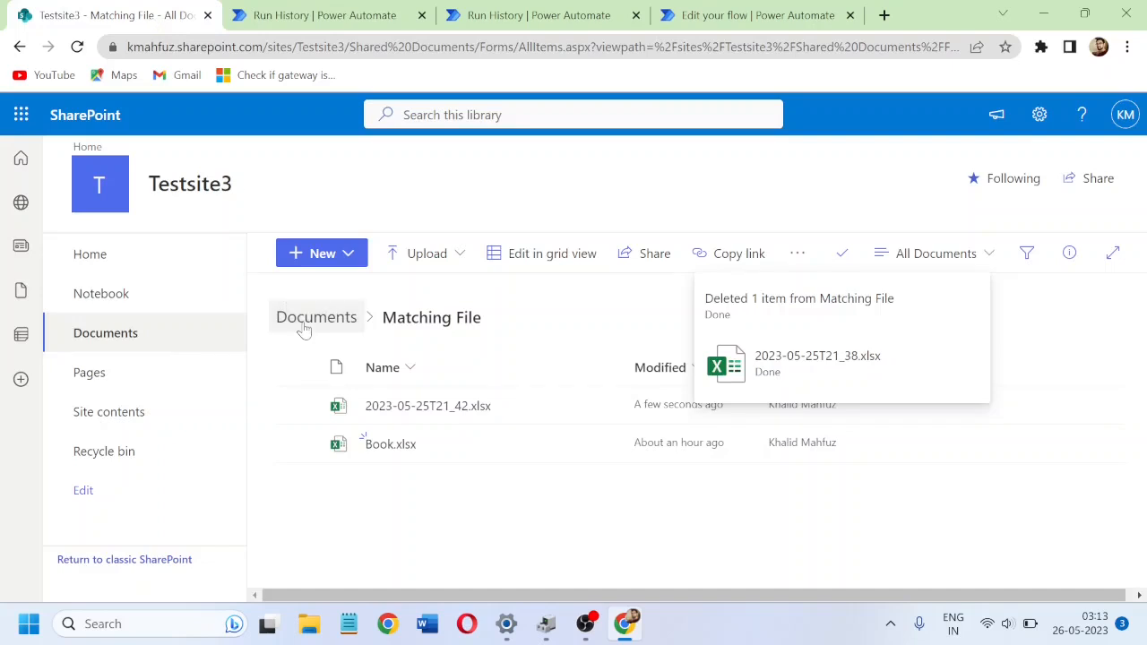
click(77, 47)
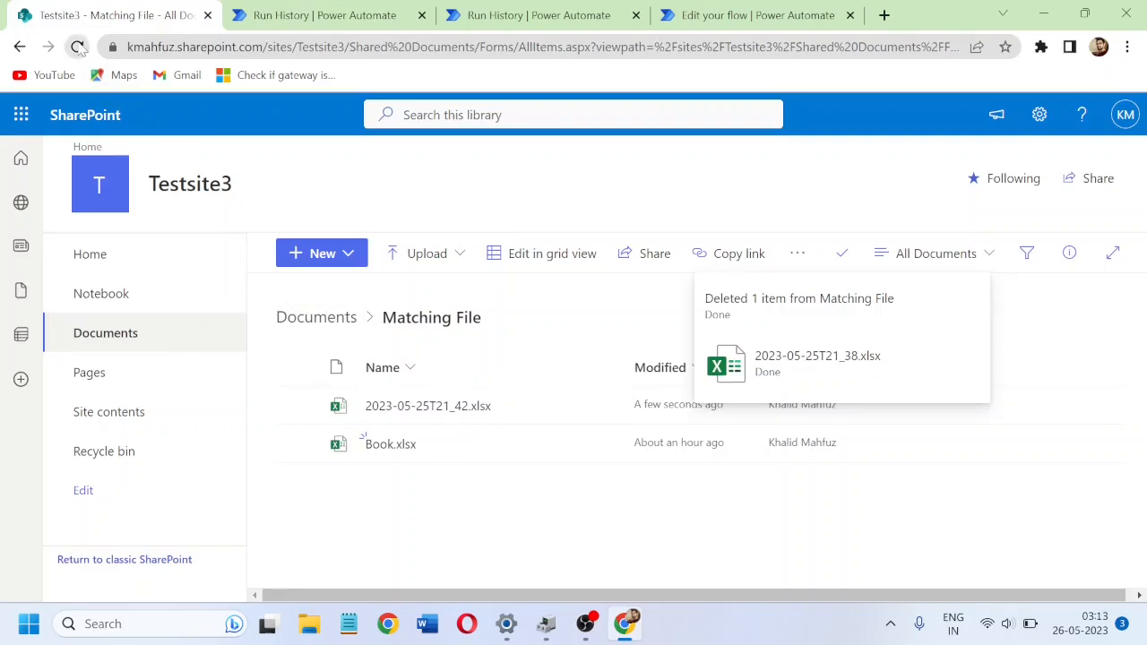
click(414, 409)
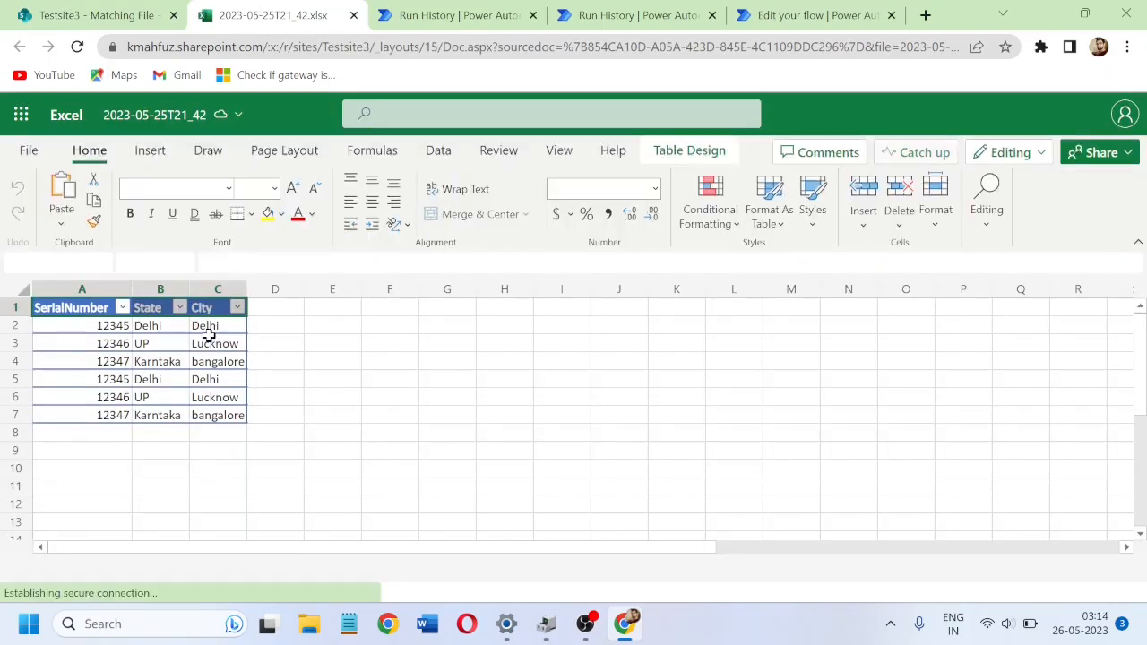
click(95, 325)
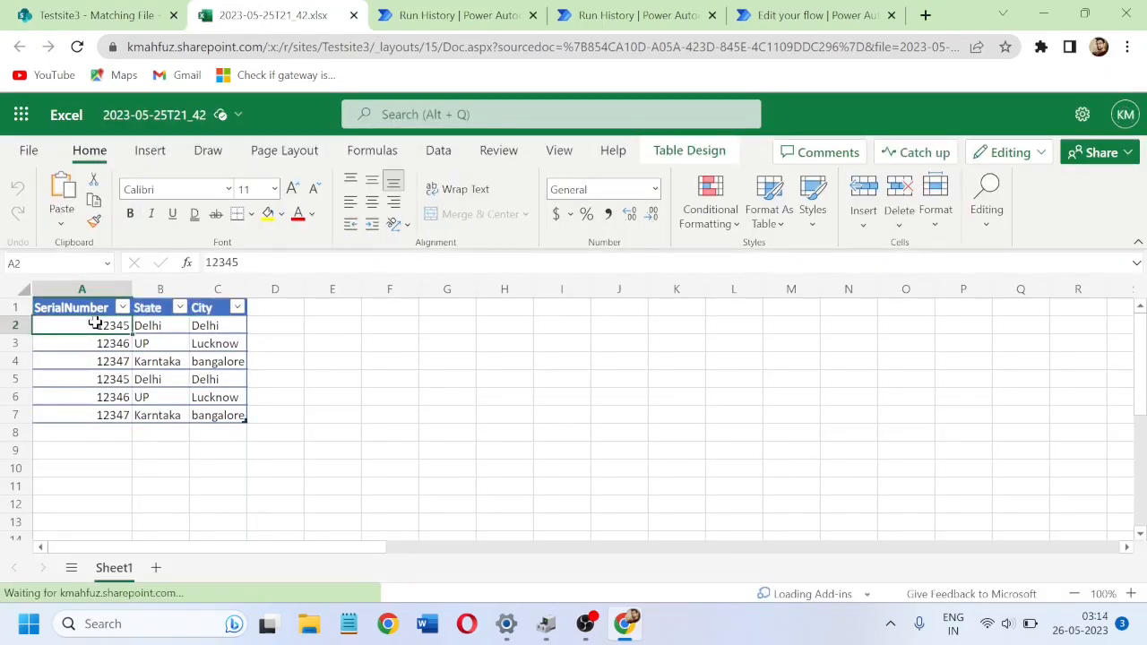
key(shift+Right)
key(shift+Right)
key(shift+Down)
key(shift+Down)
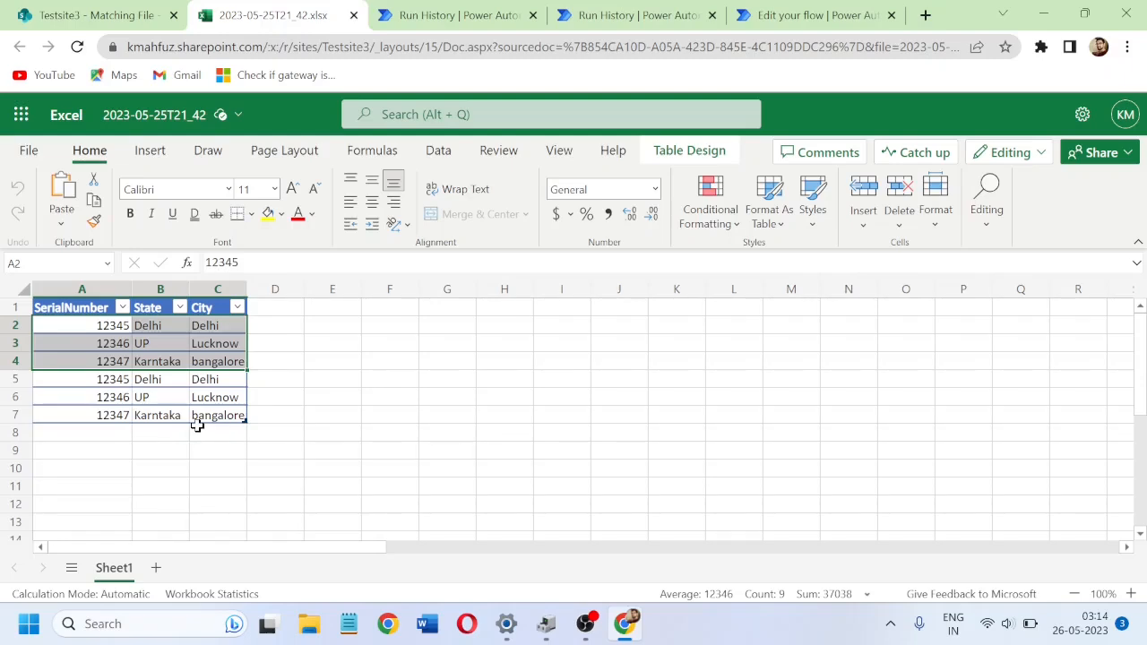
Step: Close the 2023-05-25T21_42.xlsx workbook and return to the Power Automate run to compare the durations of Apply to each 3 and Apply to each
click(353, 15)
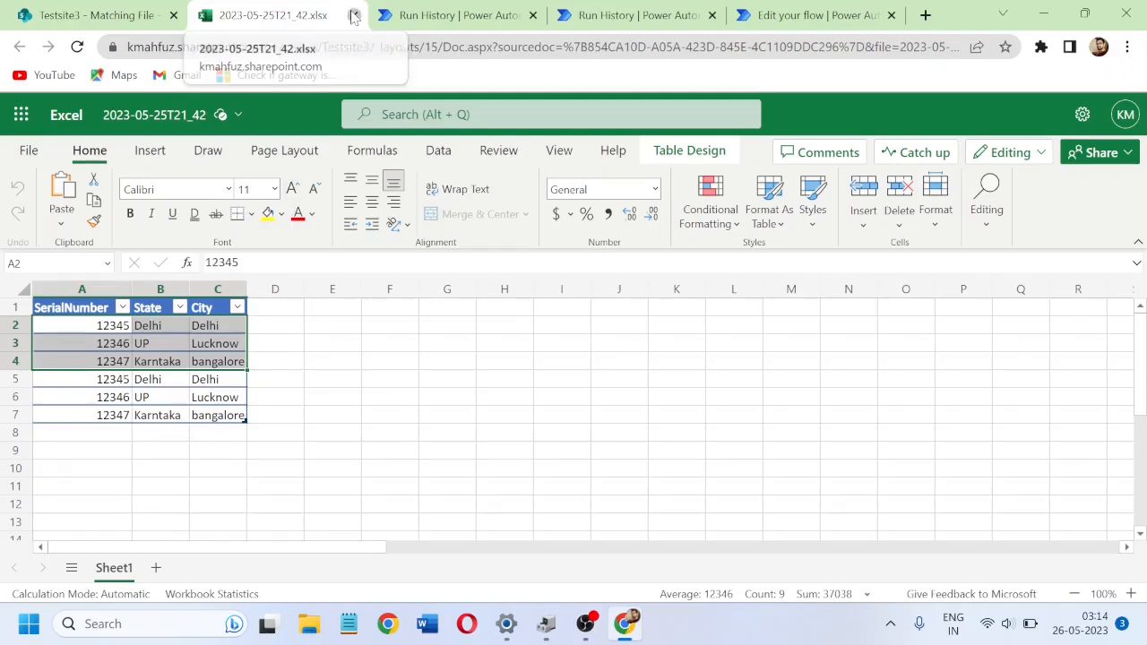
click(298, 15)
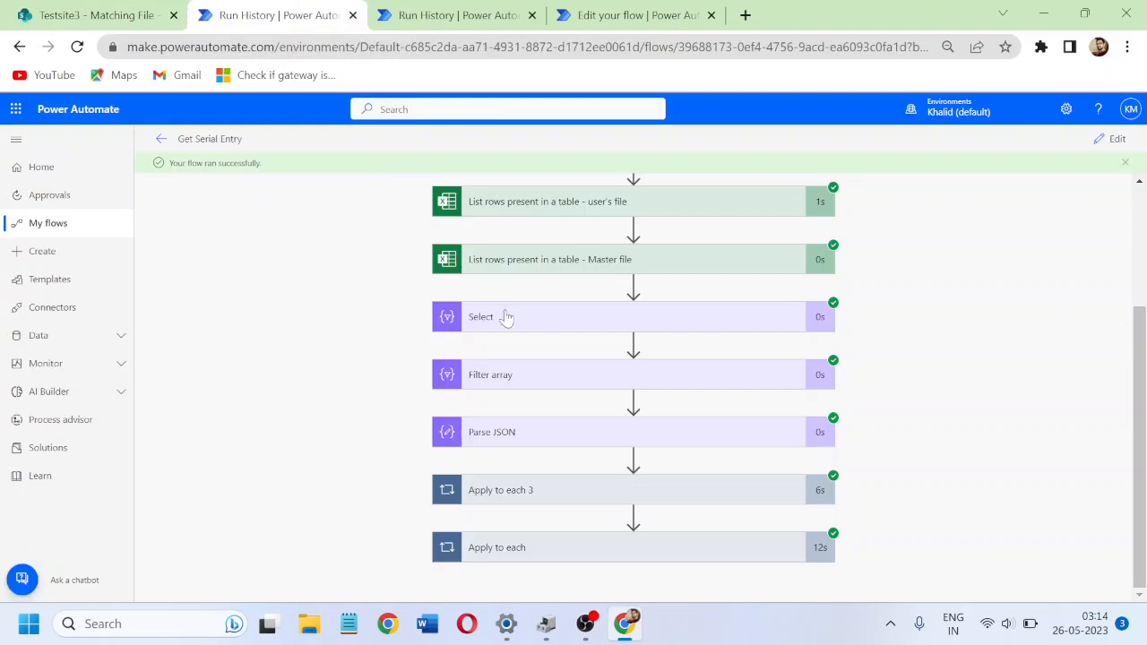
mouse_move(1144, 399)
mouse_down()
mouse_move(1144, 261)
mouse_move(1145, 413)
mouse_up()
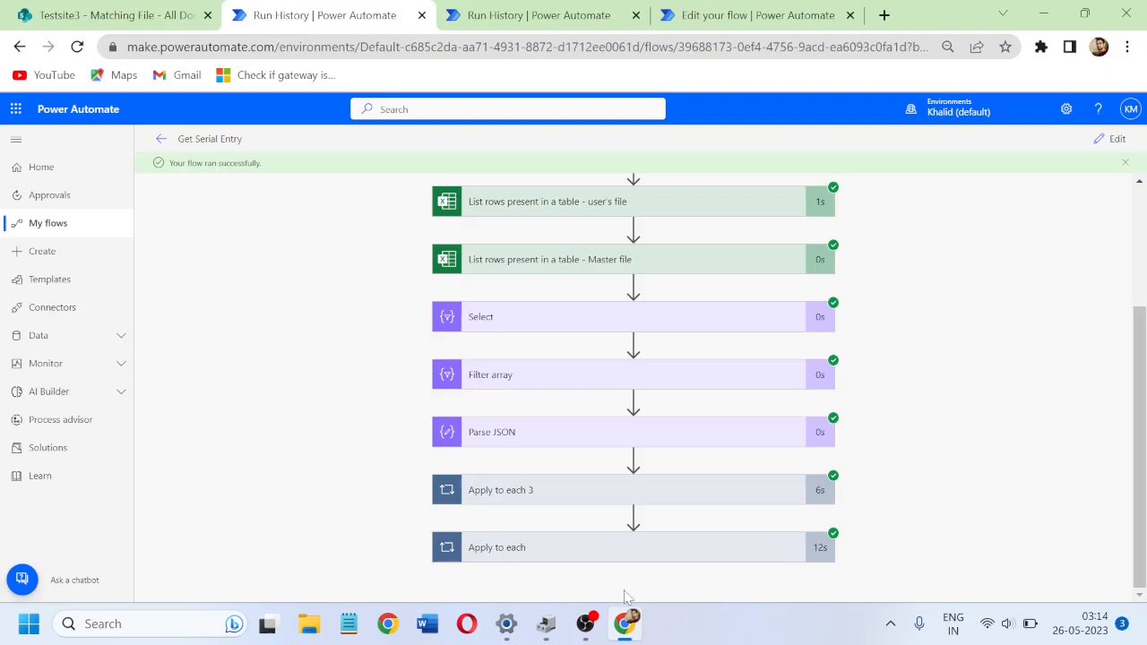
click(587, 624)
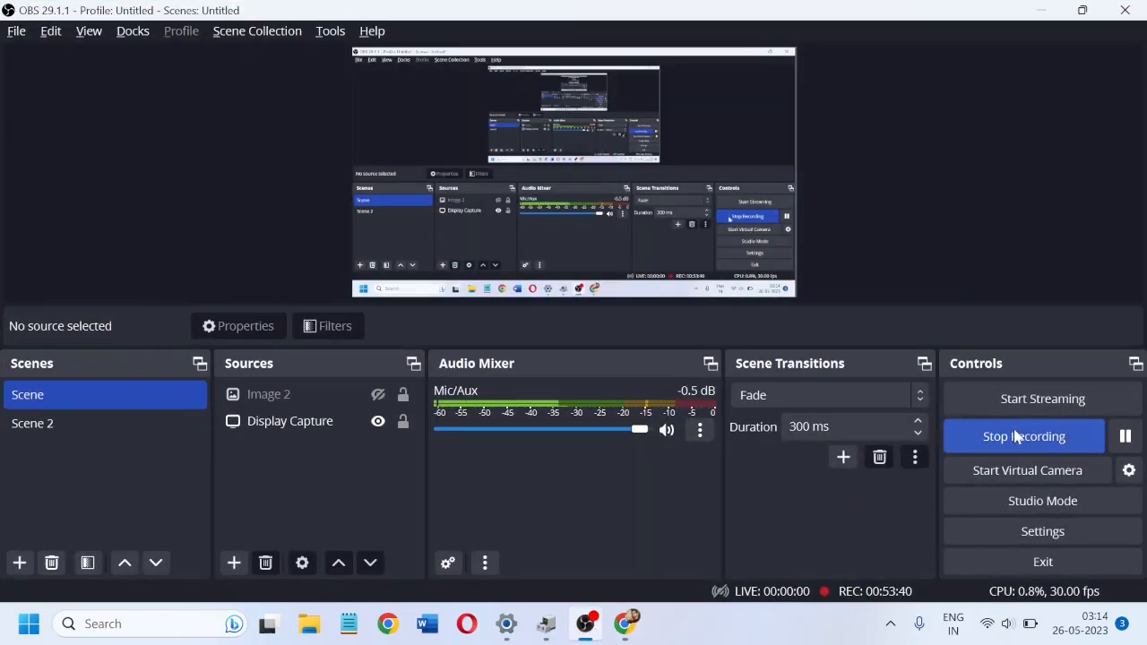